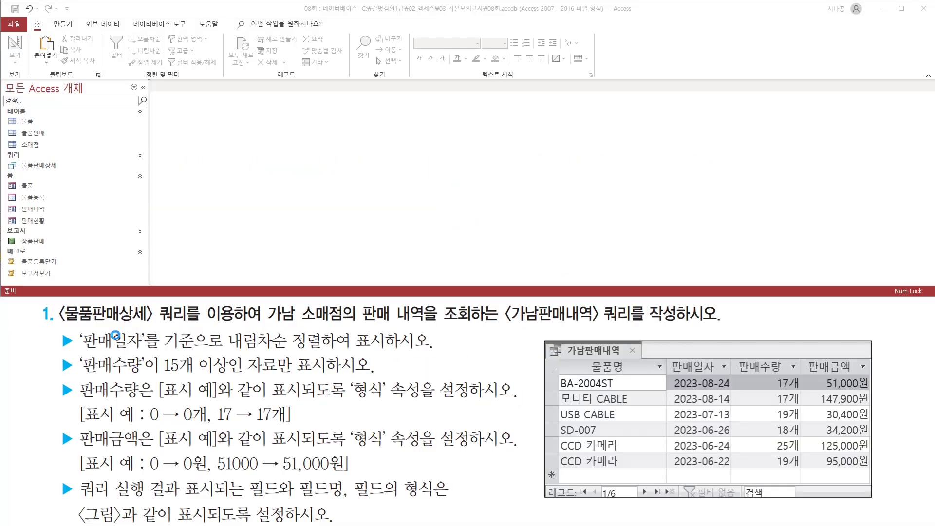
mouse_move(57, 326)
mouse_down()
mouse_move(176, 326)
mouse_move(187, 307)
mouse_move(265, 306)
mouse_move(346, 321)
mouse_move(679, 325)
mouse_up()
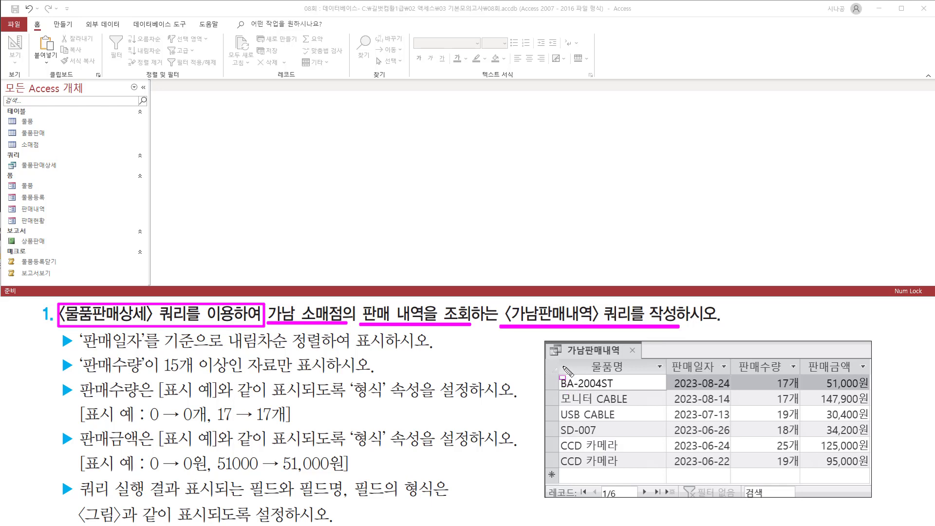
mouse_move(559, 360)
mouse_down()
mouse_move(561, 371)
mouse_move(828, 476)
mouse_move(560, 361)
mouse_up()
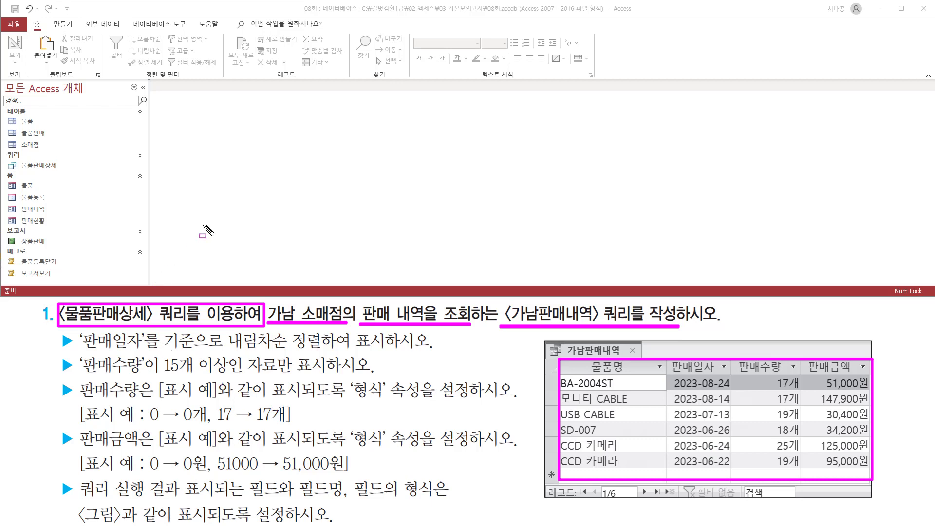
key(Escape)
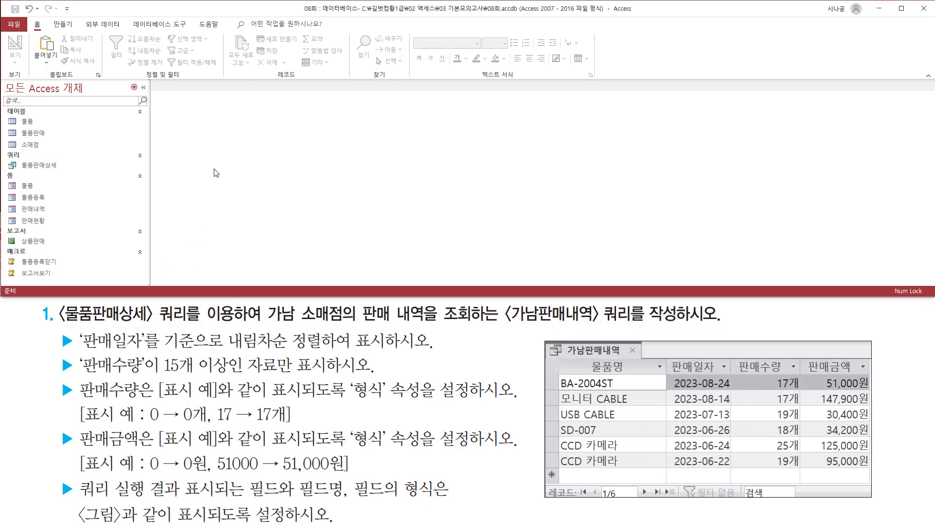
Step: Create a new blank query in design view
click(63, 27)
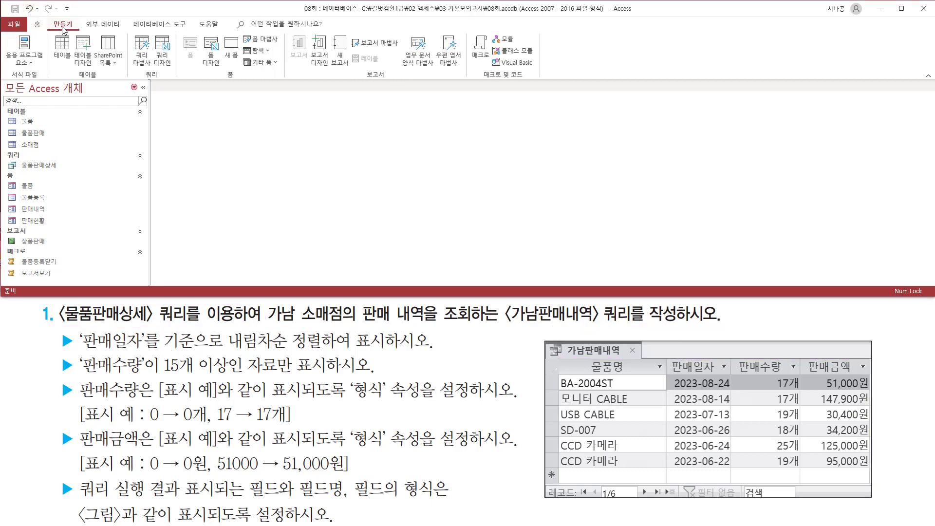
key(ctrl+2)
drag(140, 69, 161, 81)
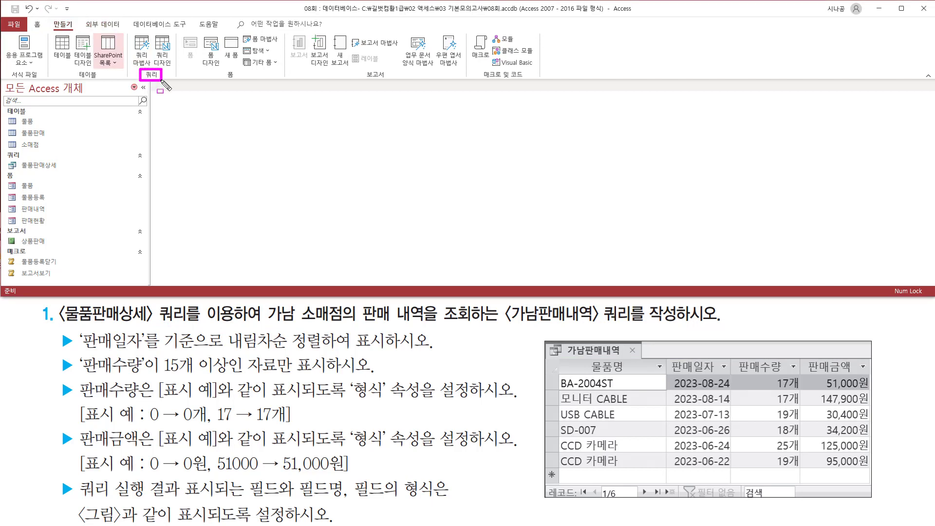
drag(152, 34, 173, 69)
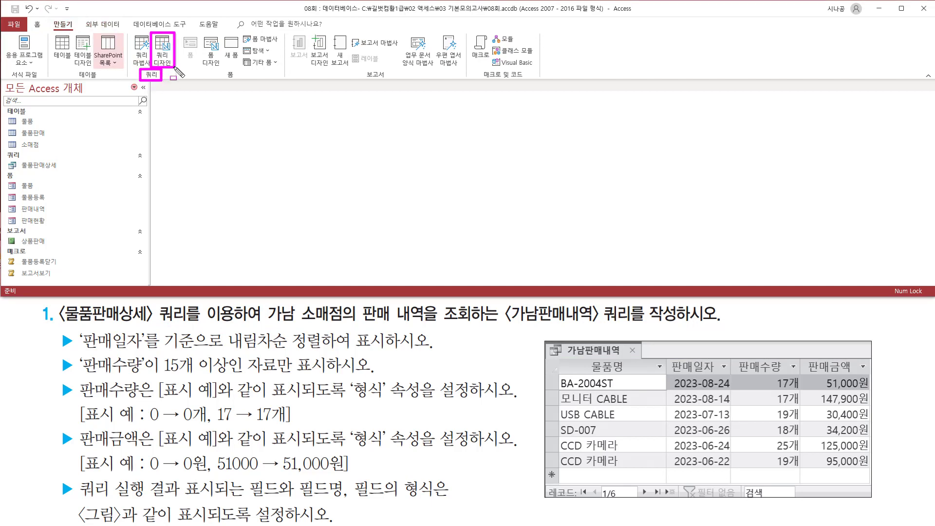
key(Escape)
click(163, 51)
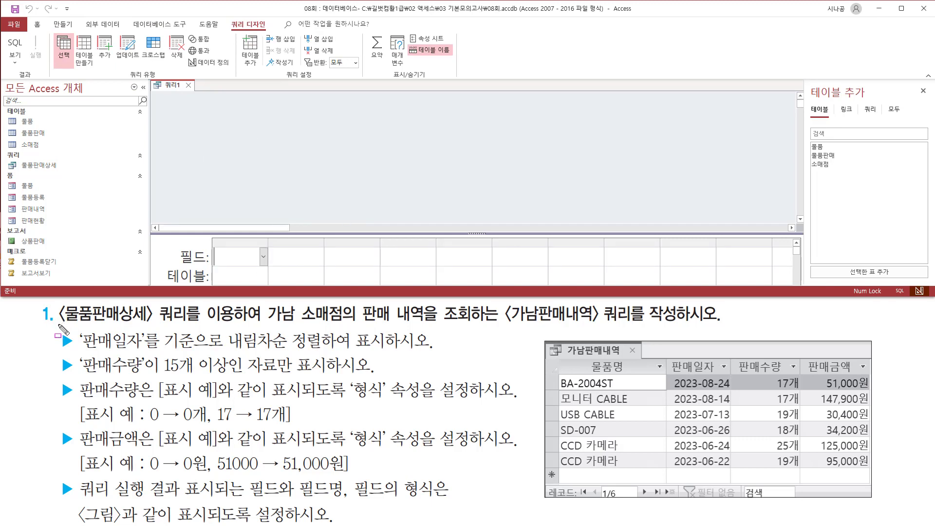
Step: Add the existing 물품판매상세 query as the data source of the new query
drag(58, 323, 193, 325)
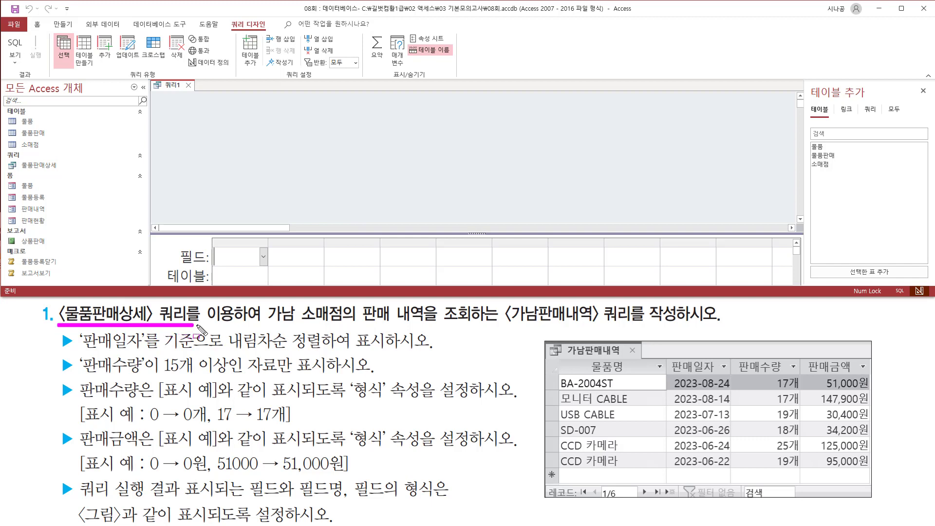
drag(860, 101, 882, 119)
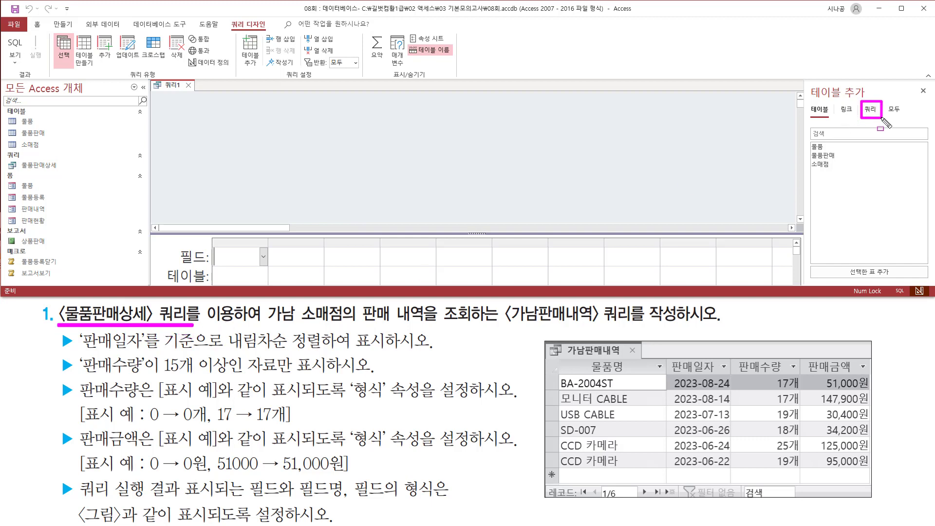
key(Escape)
click(869, 111)
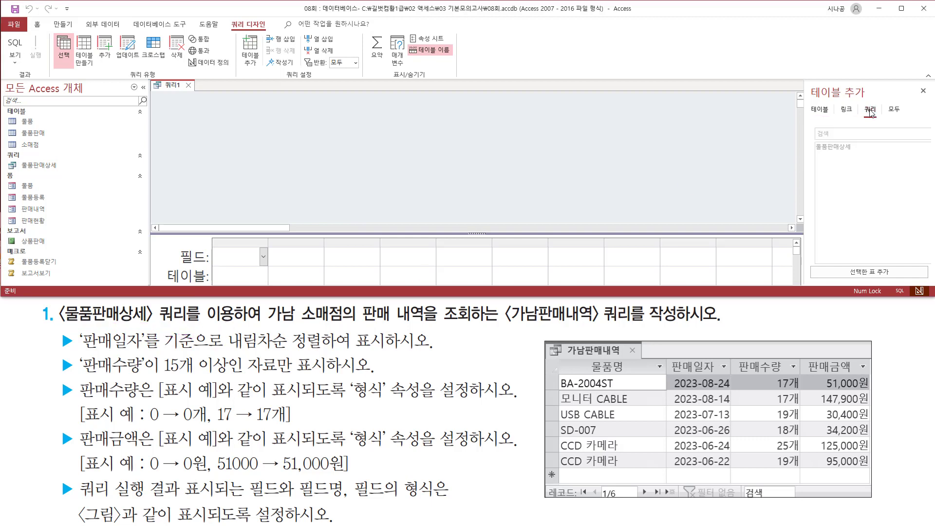
click(829, 148)
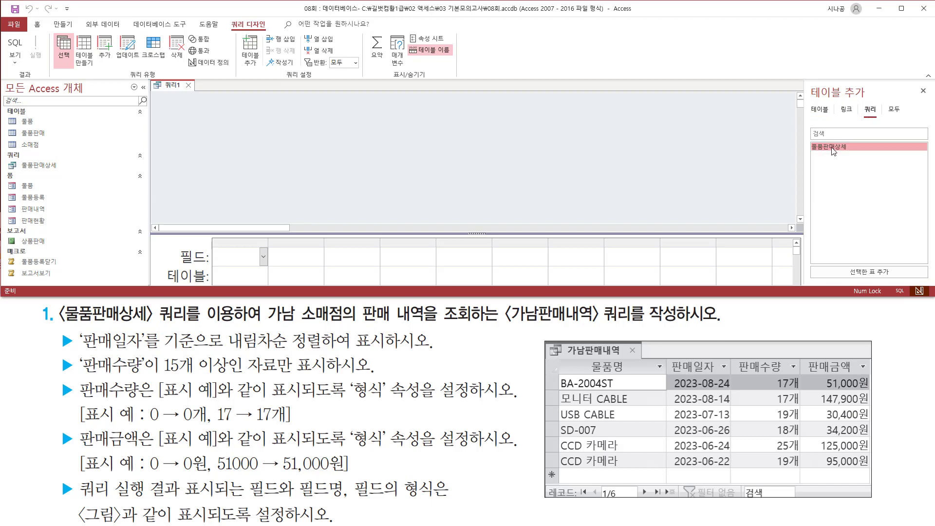
double_click(831, 149)
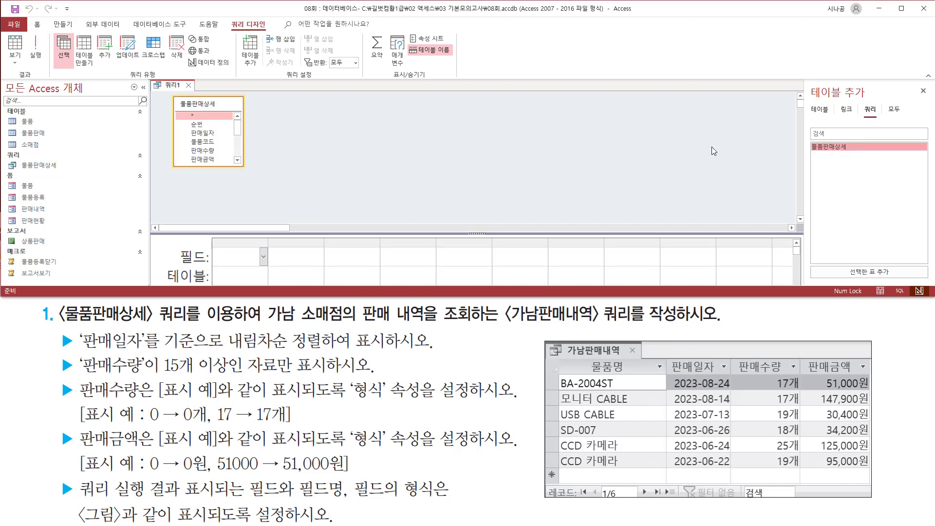
Step: Close the 테이블 추가 pane and enlarge the design grid until the 정렬, 표시 and 조건 rows show
mouse_move(166, 95)
mouse_down()
mouse_move(260, 188)
mouse_move(254, 174)
mouse_up()
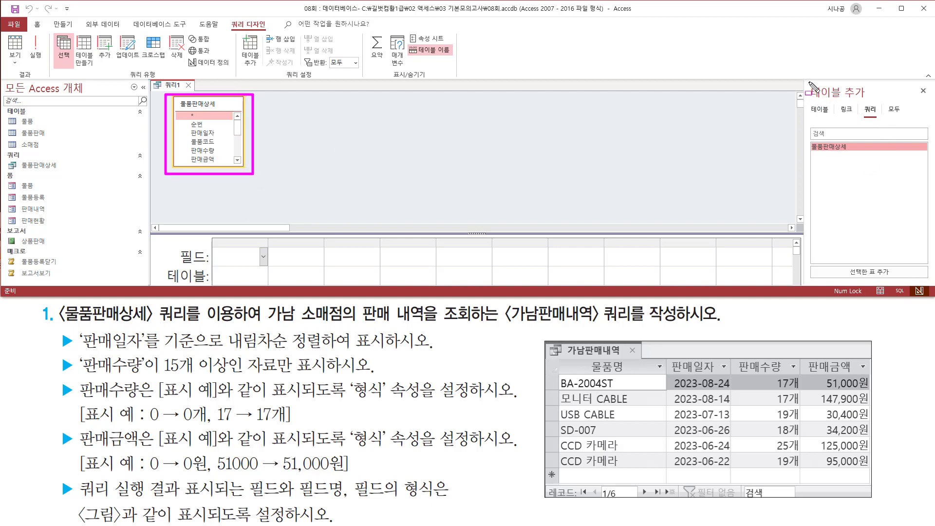
mouse_move(808, 82)
mouse_down()
mouse_move(884, 101)
mouse_move(928, 101)
mouse_up()
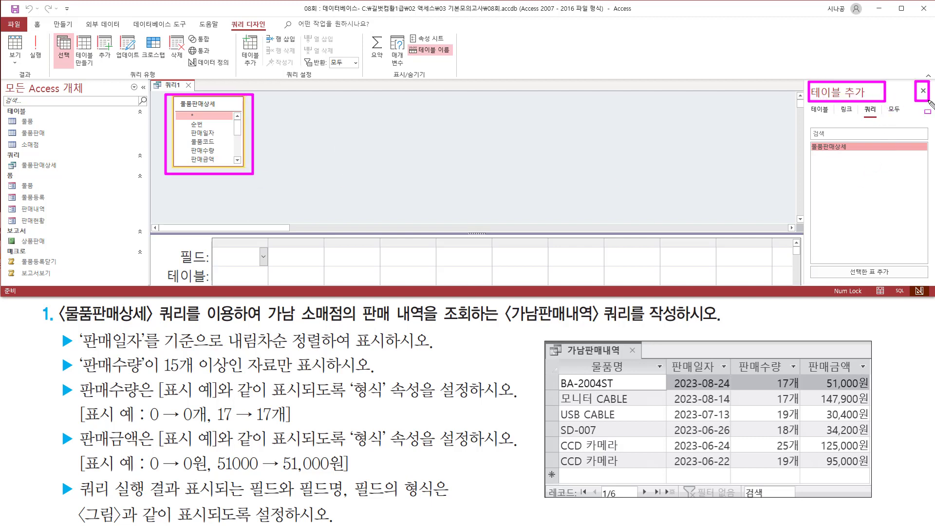
key(Escape)
click(921, 92)
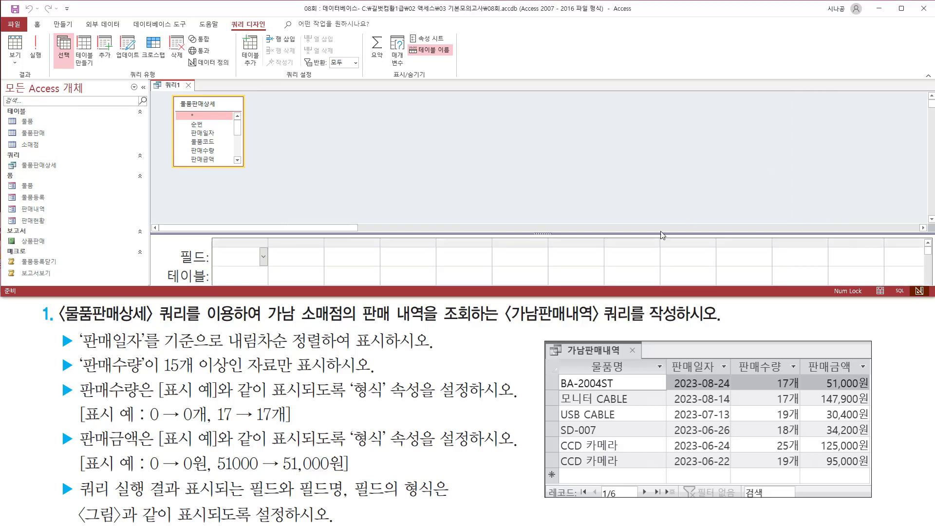
drag(612, 232, 619, 179)
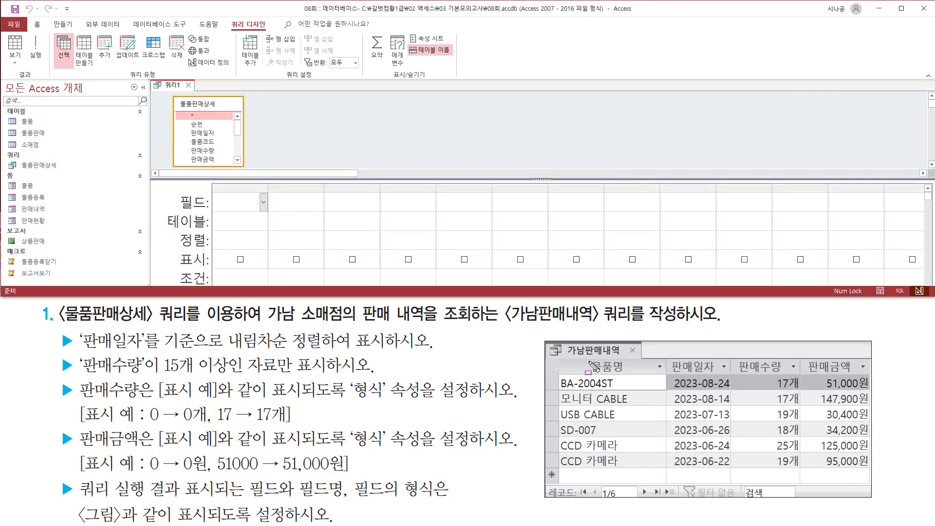
Step: Add the 물품명 field from 물품판매상세 as the first column of the query grid
drag(584, 355, 631, 376)
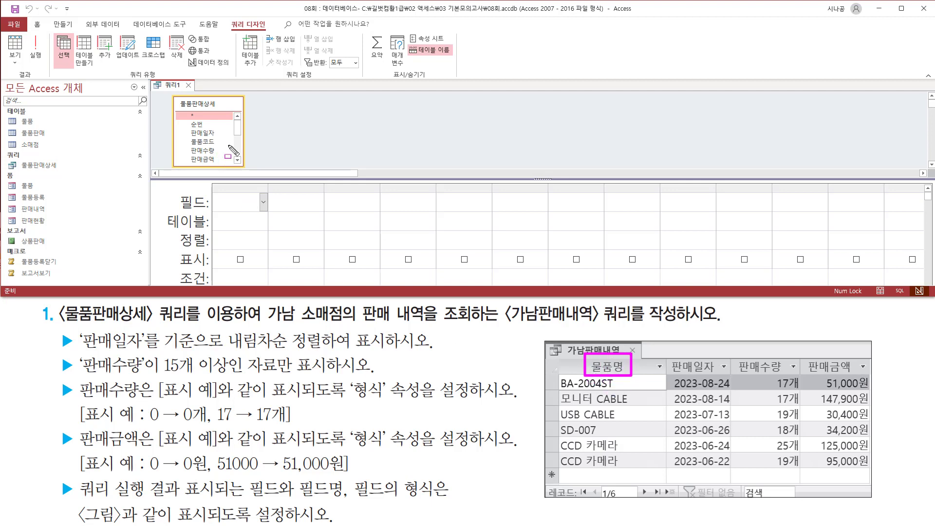
key(Escape)
scroll(238, 145, down, 2)
click(211, 152)
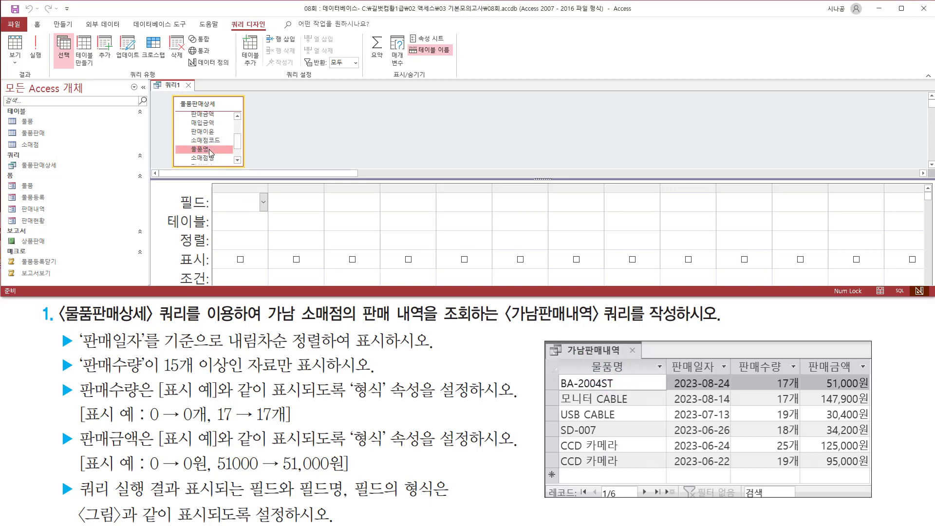
double_click(209, 152)
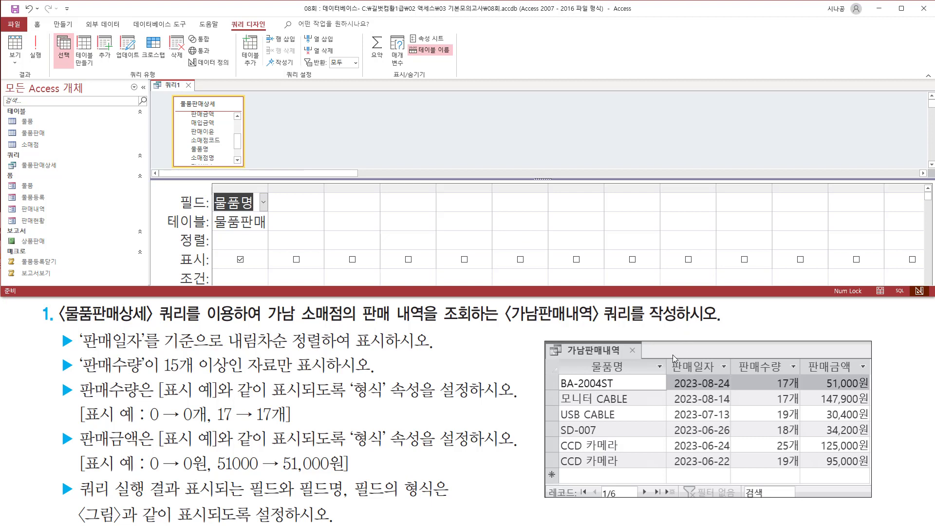
Step: Add the 판매일자 field from 물품판매상세 as the second column of the query grid
drag(667, 358, 718, 376)
key(Escape)
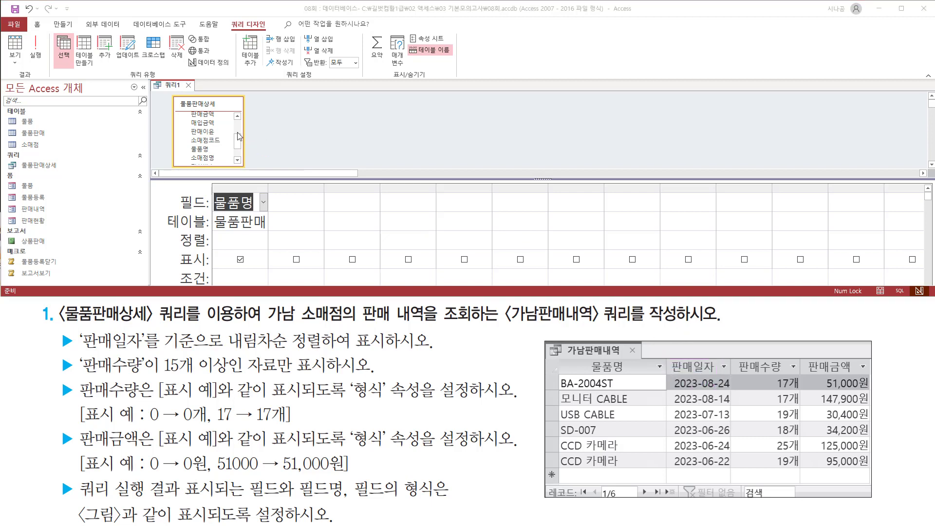
drag(239, 136, 239, 132)
click(212, 136)
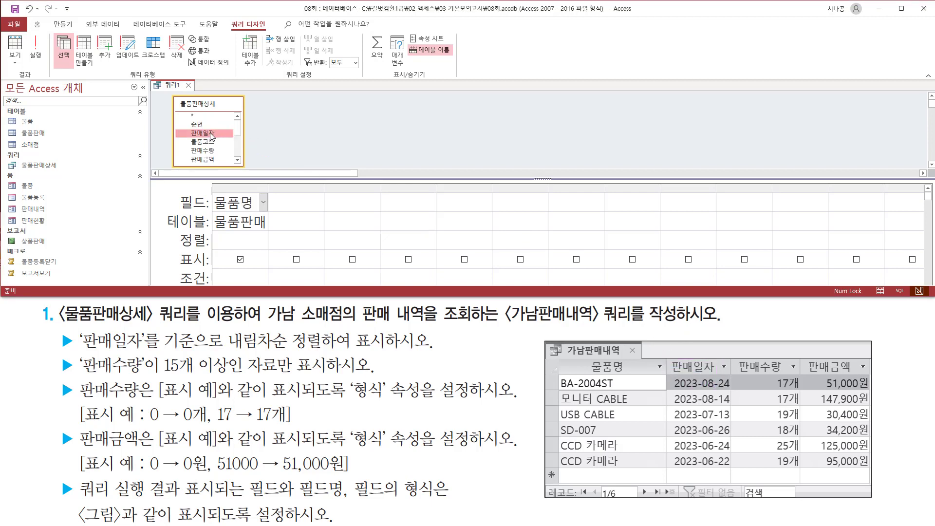
double_click(211, 135)
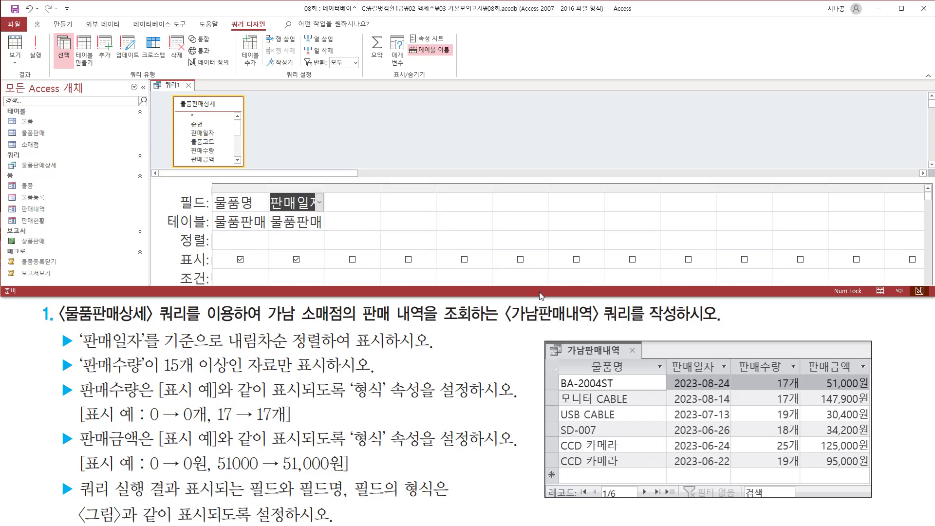
Step: Add the 판매수량 and 판매금액 fields from 물품판매상세 as the third and fourth columns of the query grid
mouse_move(733, 355)
mouse_down()
mouse_move(750, 369)
mouse_move(791, 376)
mouse_up()
mouse_move(800, 345)
mouse_down()
mouse_move(810, 359)
mouse_move(861, 376)
mouse_up()
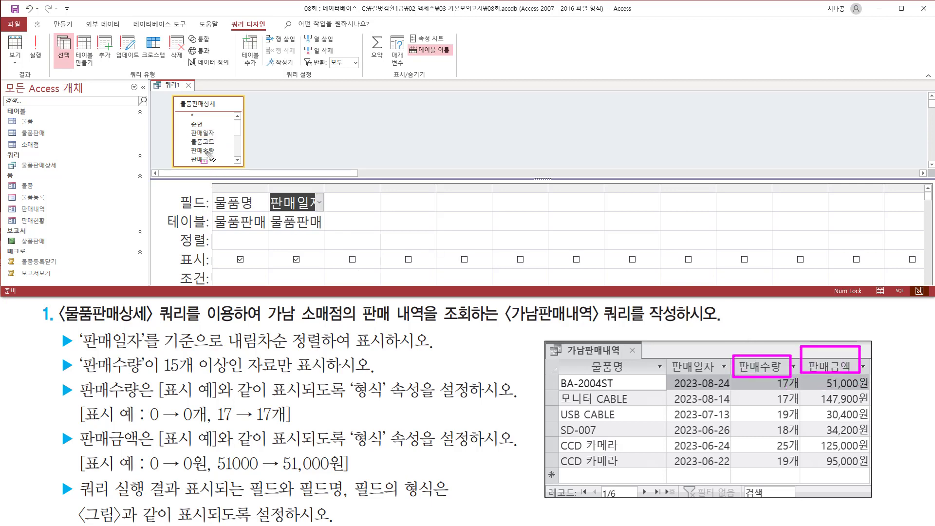
drag(186, 144, 226, 154)
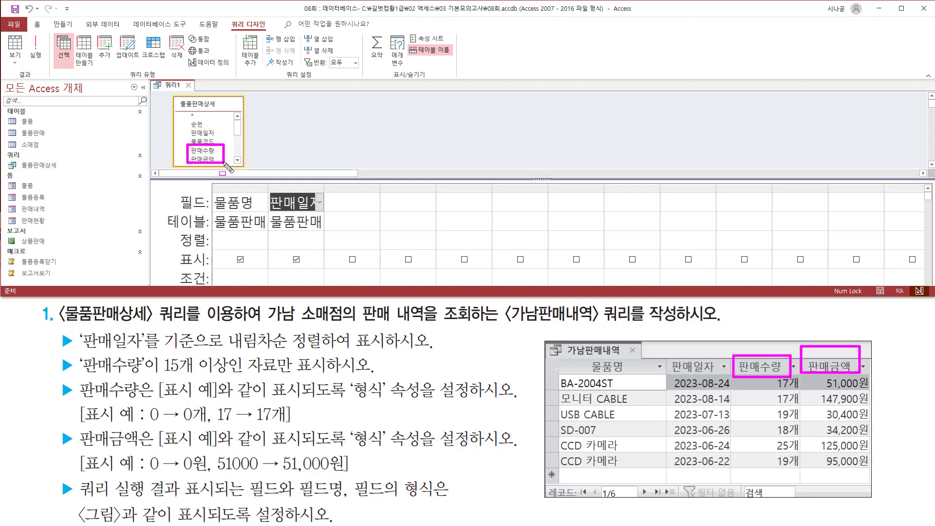
click(210, 152)
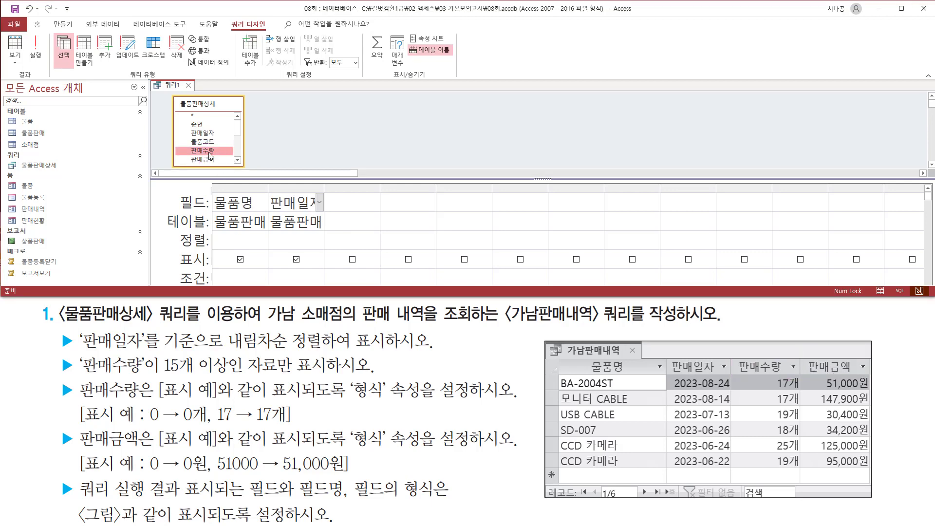
double_click(210, 152)
double_click(205, 159)
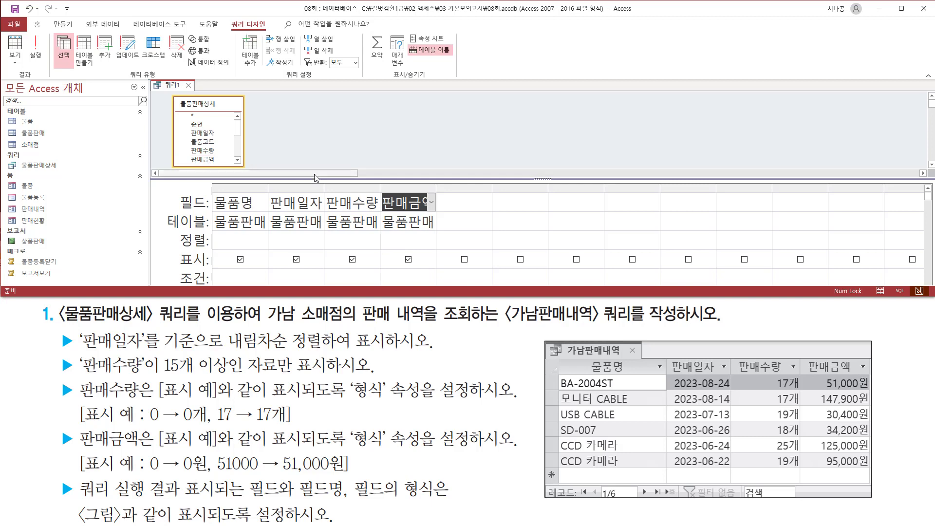
mouse_move(561, 357)
mouse_down()
mouse_move(637, 378)
mouse_move(876, 378)
mouse_up()
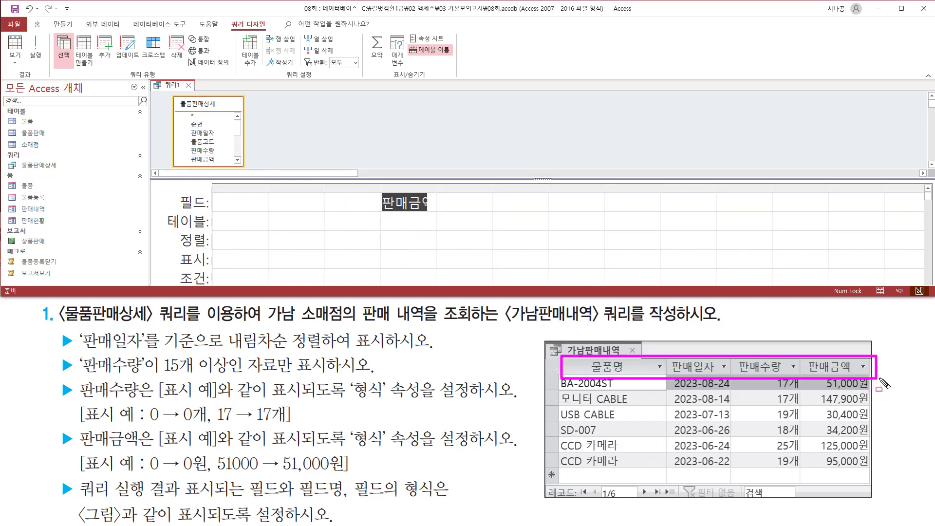
key(Escape)
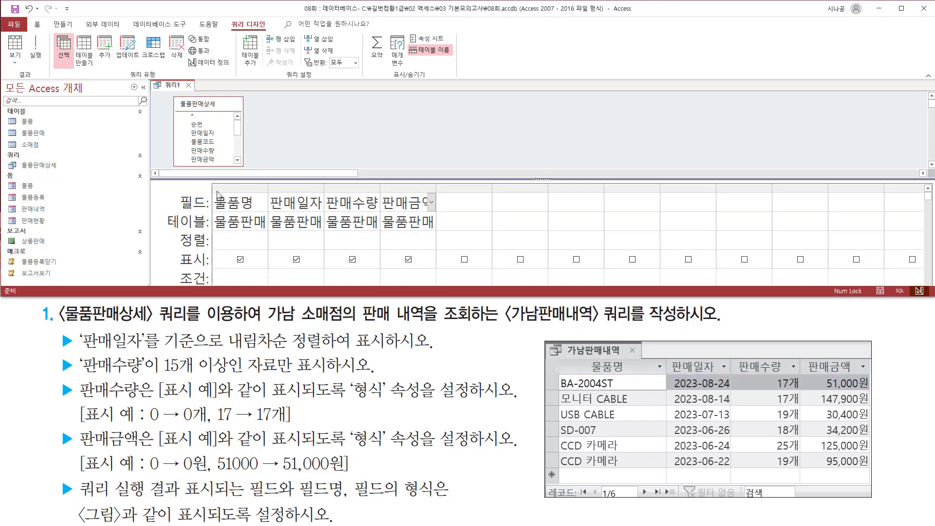
drag(210, 187, 440, 213)
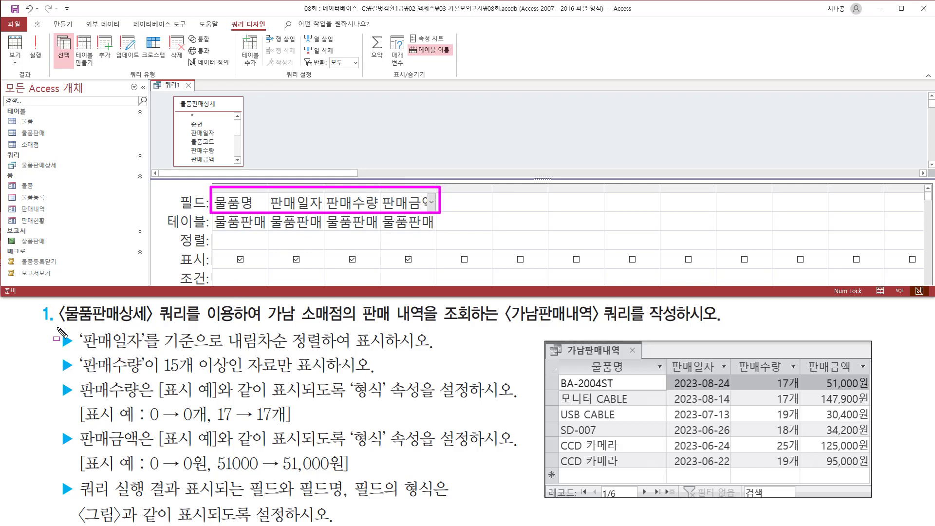
mouse_move(58, 328)
mouse_down()
mouse_move(77, 354)
mouse_move(402, 351)
mouse_up()
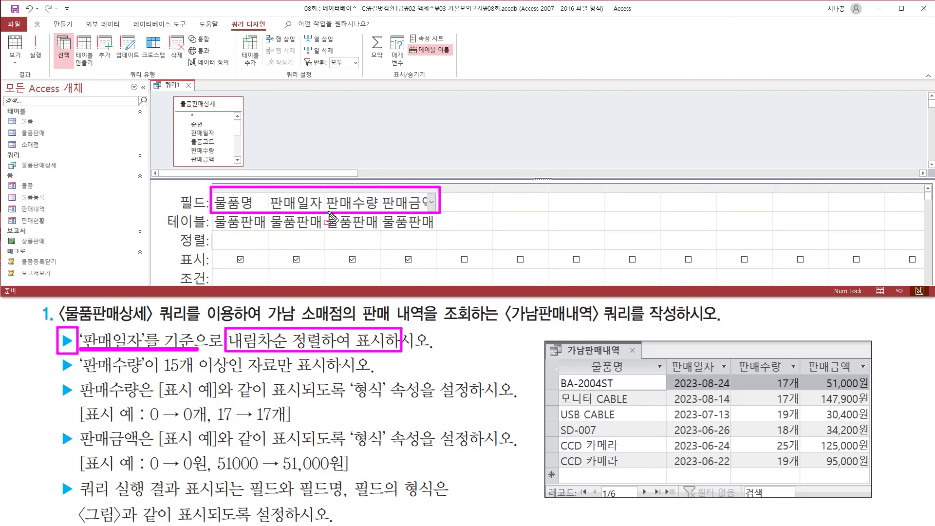
key(Escape)
Step: Set the sort order of the 판매일자 column to descending (내림차순)
mouse_move(270, 194)
mouse_down()
mouse_move(298, 214)
mouse_move(322, 216)
mouse_up()
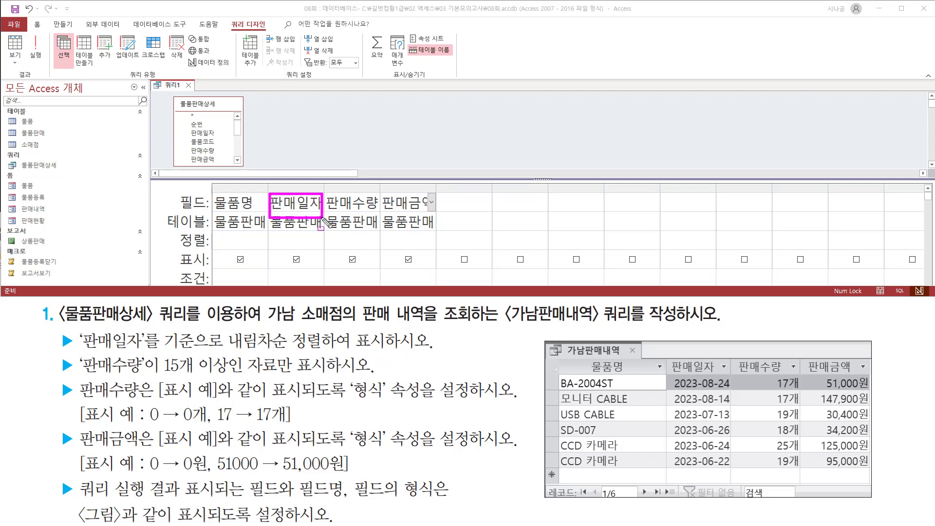
drag(177, 234, 205, 251)
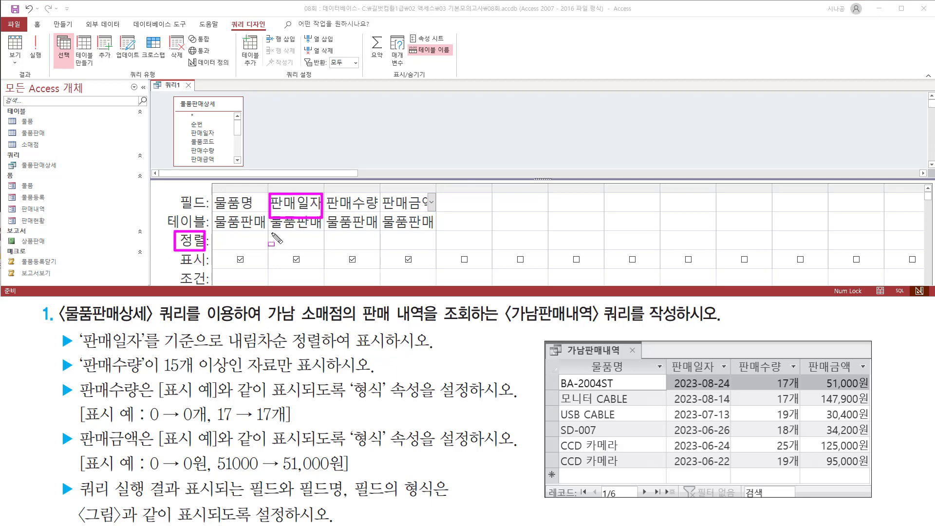
drag(273, 235, 324, 258)
key(Escape)
click(320, 241)
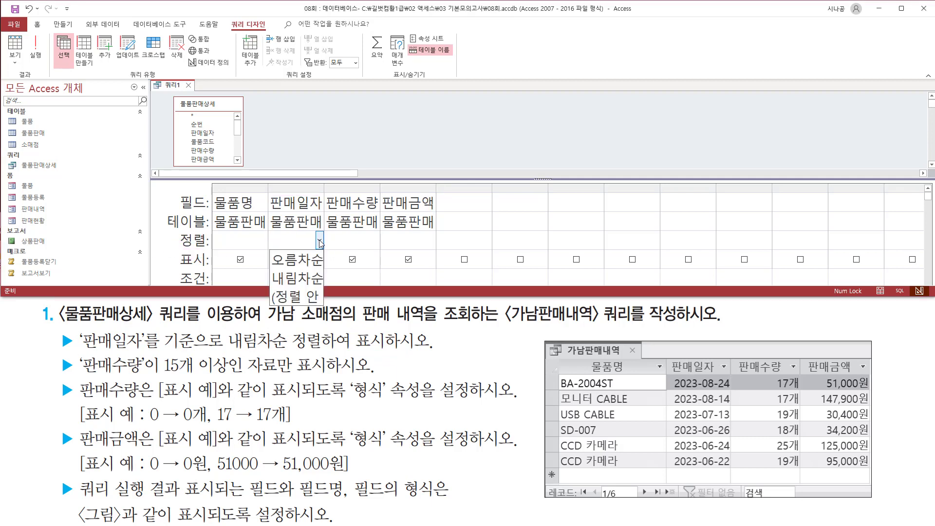
click(304, 278)
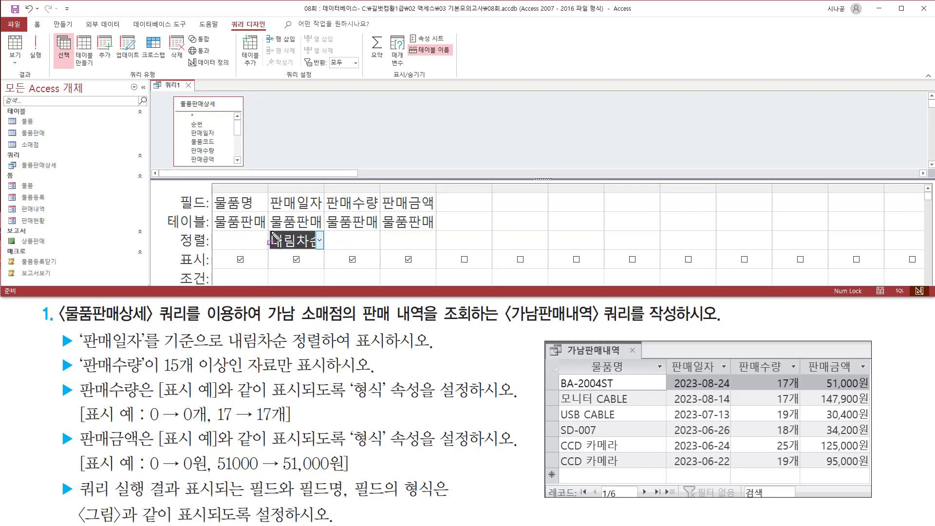
drag(272, 233, 323, 253)
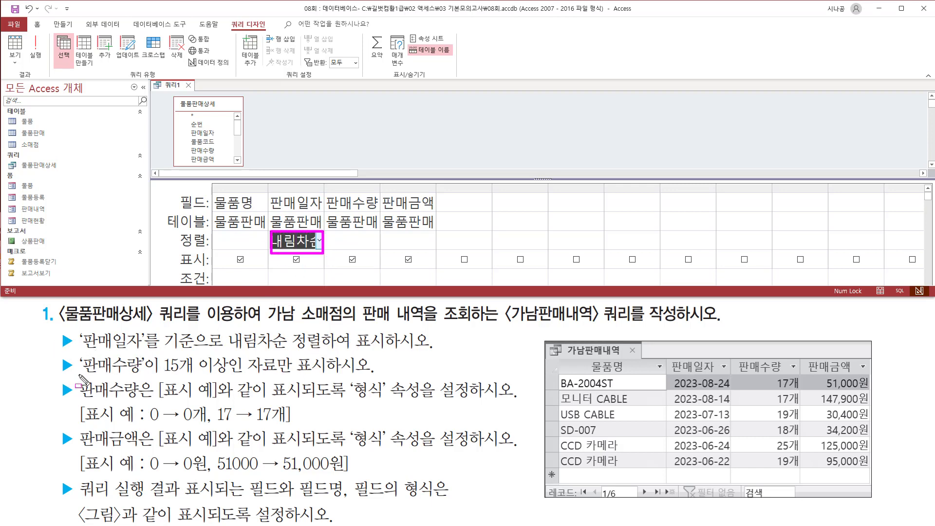
Step: Set the criteria of the 판매수량 column in the query grid to >=15
drag(85, 374, 332, 378)
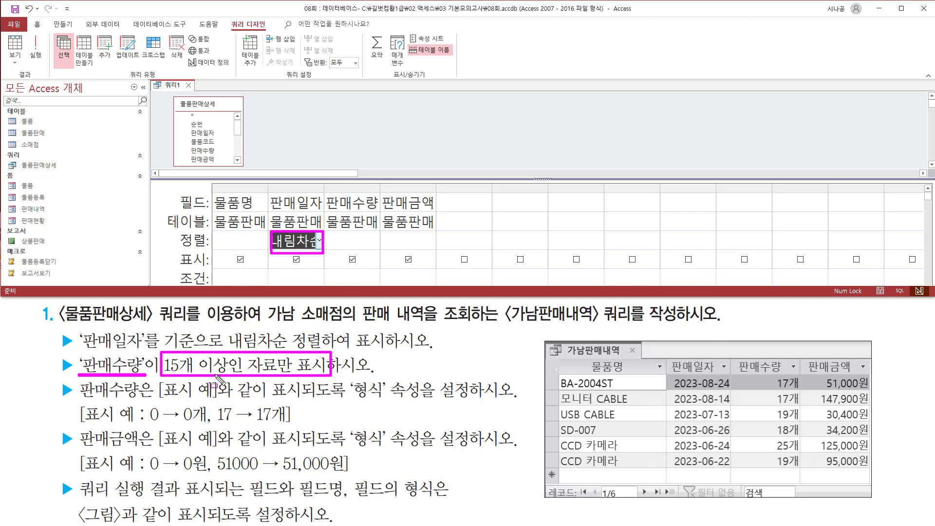
mouse_move(325, 192)
mouse_down()
mouse_move(366, 219)
mouse_move(383, 216)
mouse_up()
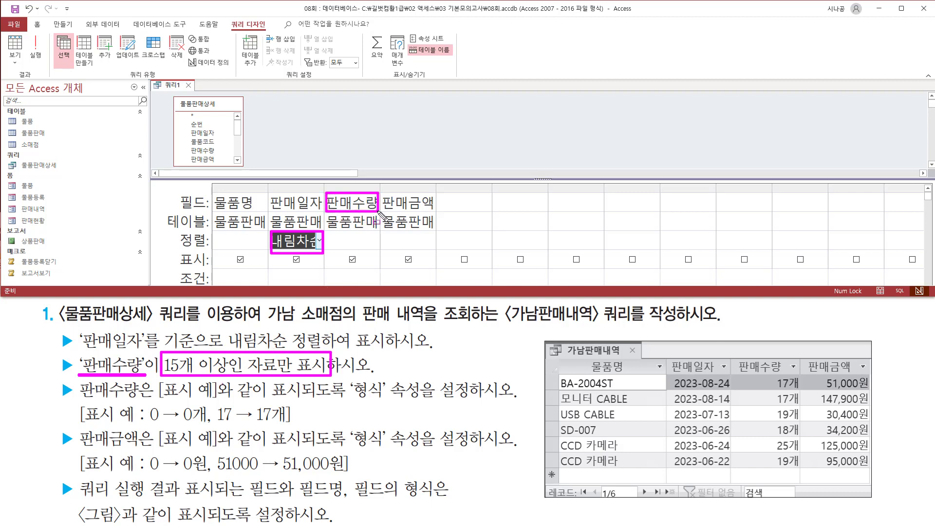
drag(325, 281, 329, 284)
drag(175, 269, 208, 287)
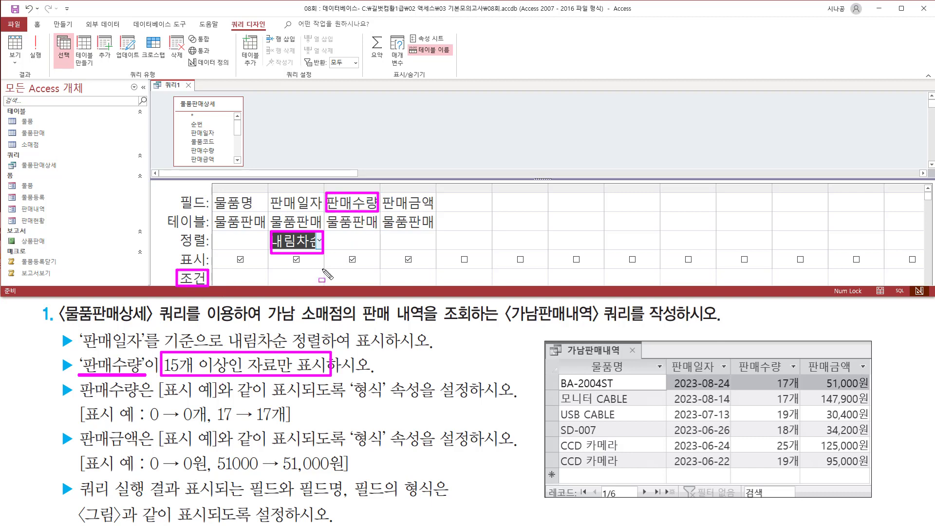
drag(325, 271, 379, 285)
key(Escape)
click(349, 276)
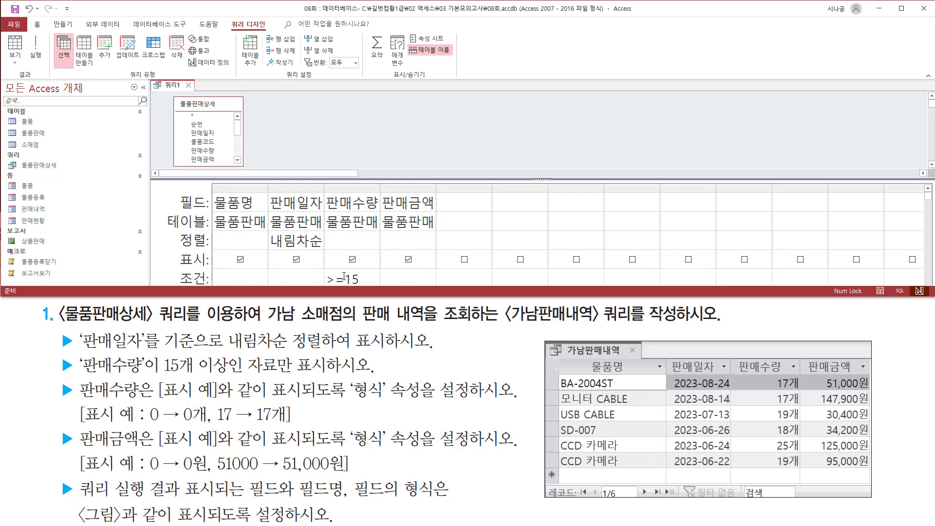
Step: Run the query and fit the 판매일자 column's width to its dates in the result datasheet
mouse_move(51, 384)
mouse_down()
mouse_move(160, 412)
mouse_move(153, 469)
mouse_move(519, 475)
mouse_up()
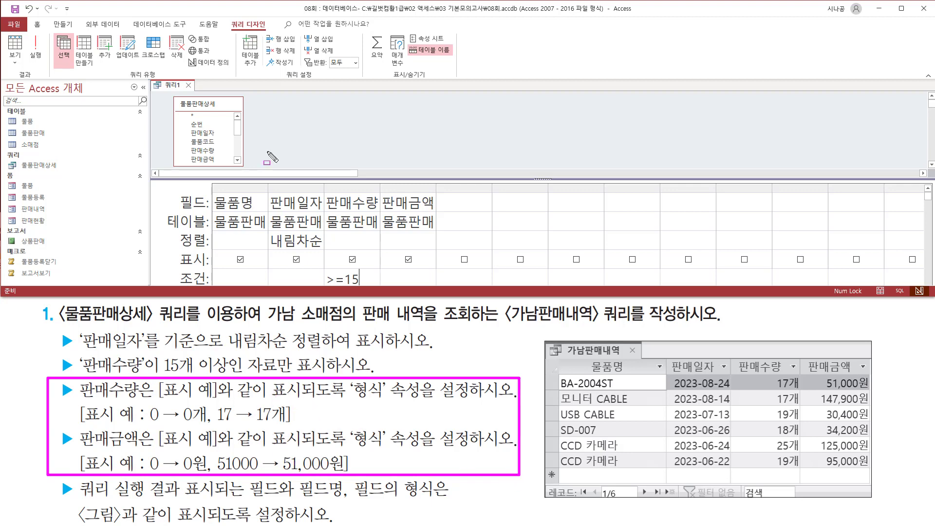
mouse_move(209, 189)
mouse_down()
mouse_move(445, 275)
mouse_move(446, 283)
mouse_up()
key(Escape)
click(269, 101)
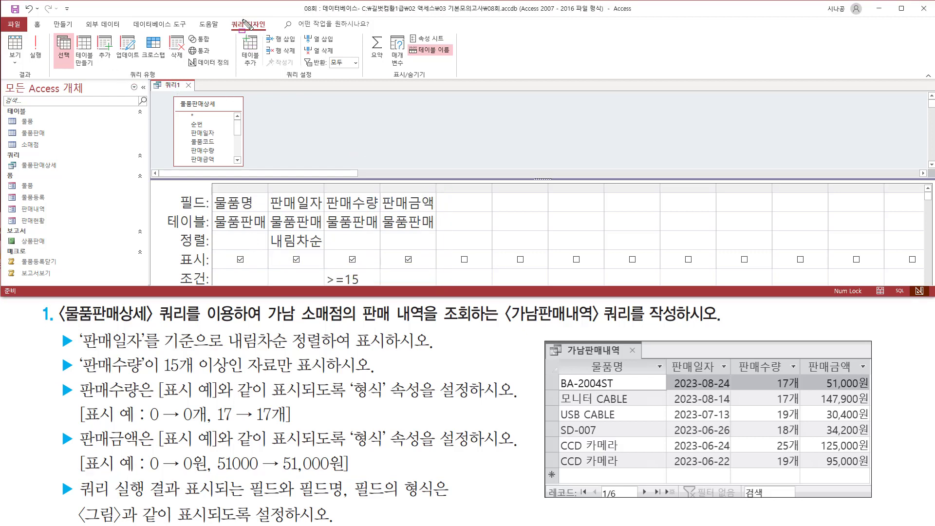
drag(228, 26, 271, 34)
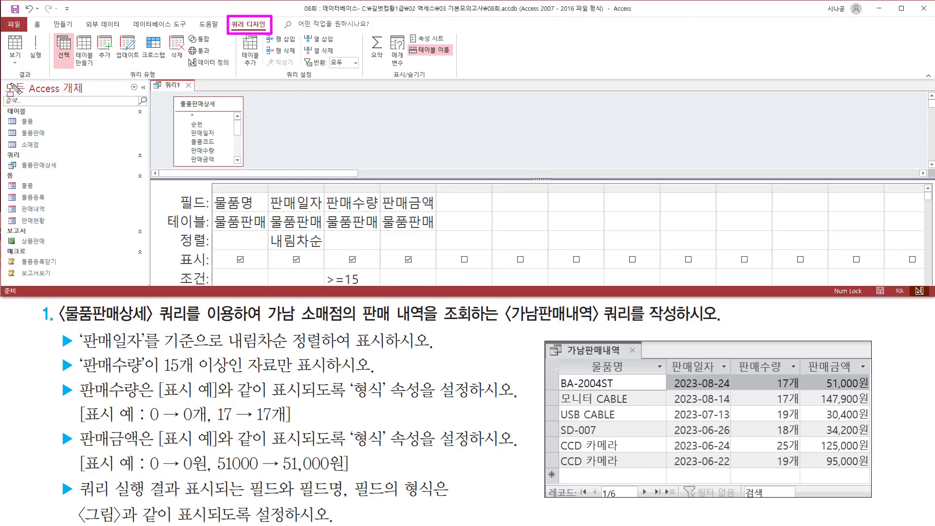
drag(14, 77, 39, 77)
key(Escape)
click(36, 46)
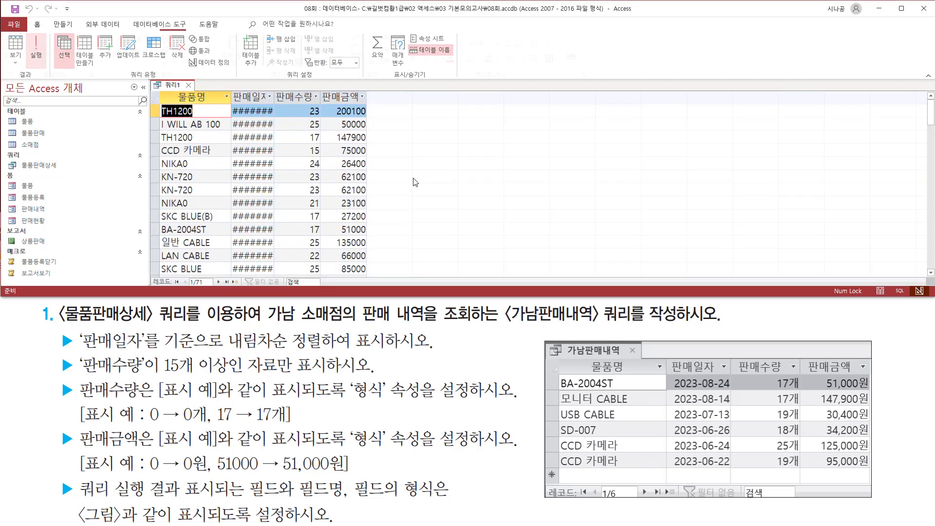
double_click(275, 94)
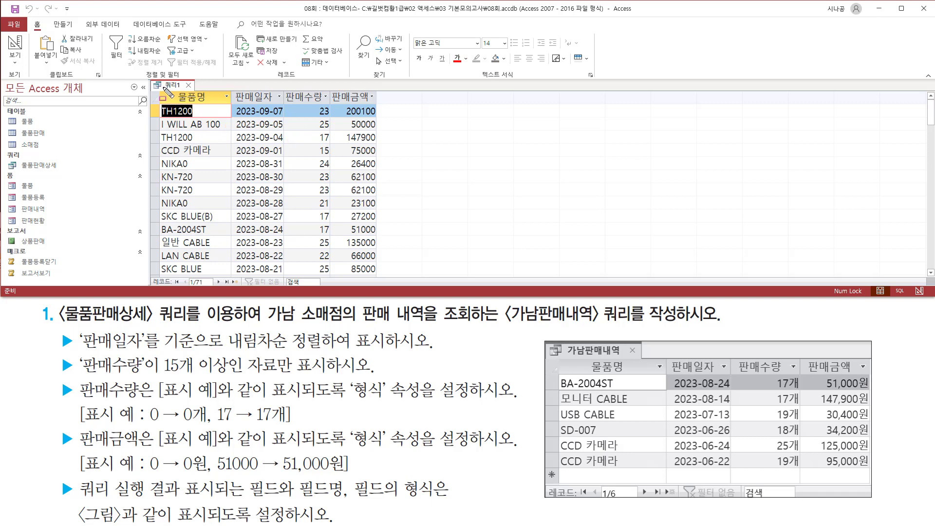
Step: Compare the query result's field headings and record count with the expected 가남판매내역 output
mouse_move(163, 90)
mouse_down()
mouse_move(224, 102)
mouse_move(388, 108)
mouse_up()
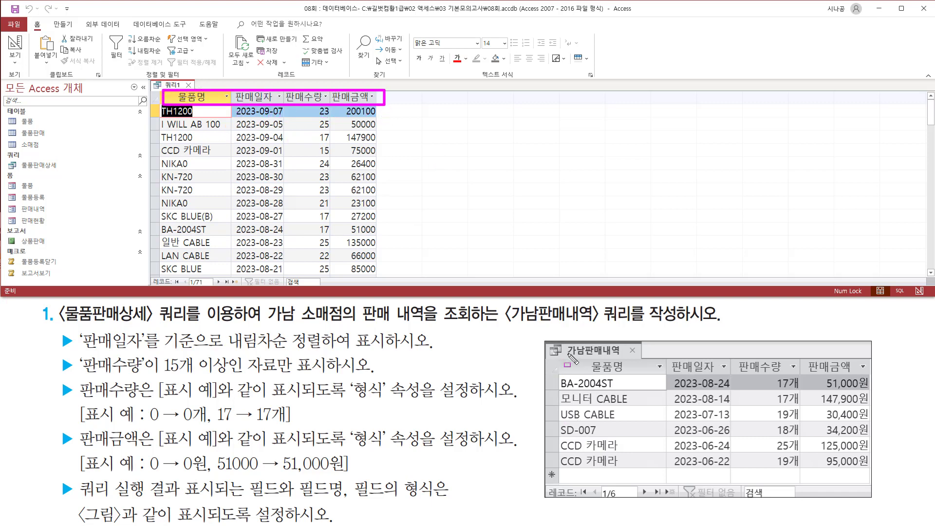
drag(562, 359, 873, 373)
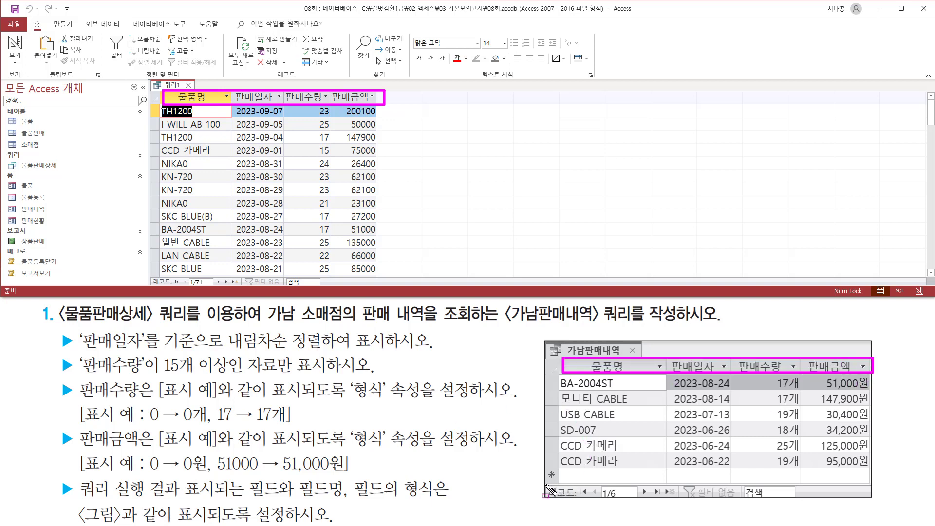
mouse_move(545, 484)
mouse_down()
mouse_move(707, 512)
mouse_move(879, 508)
mouse_move(874, 501)
mouse_up()
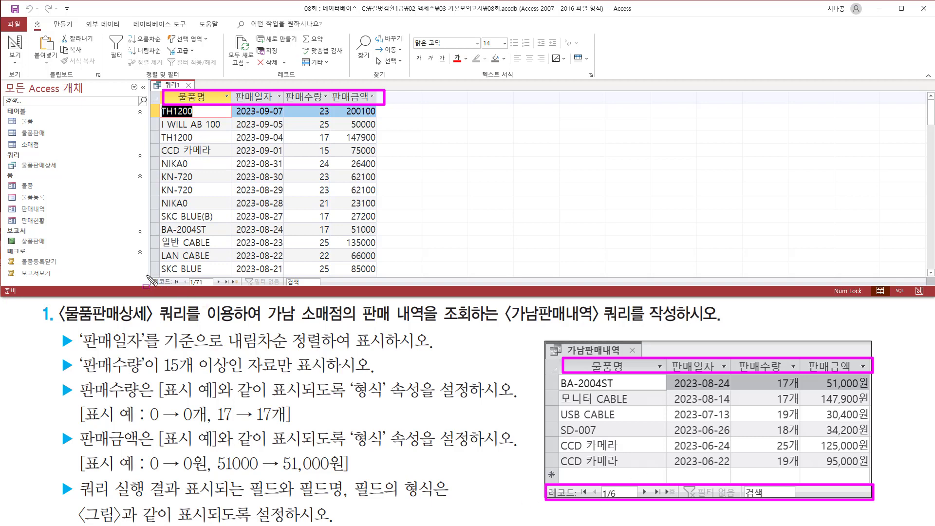
drag(147, 276, 384, 288)
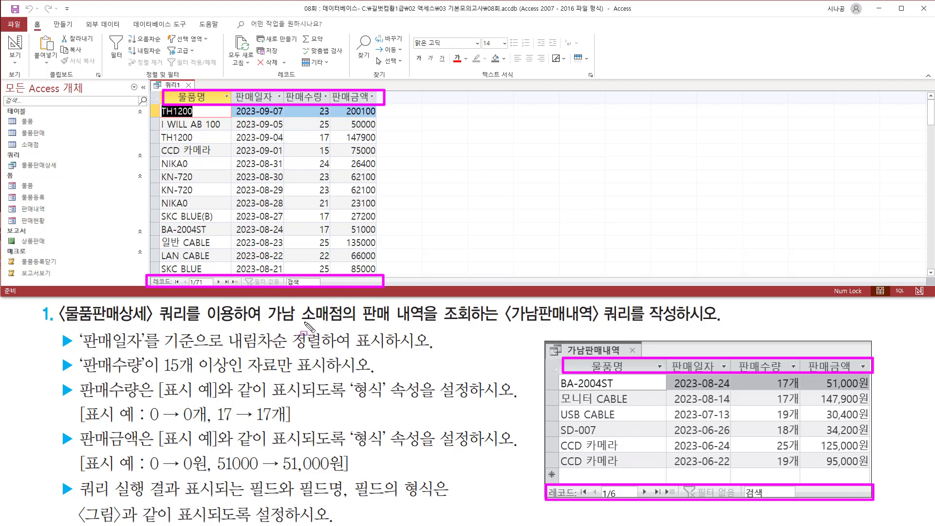
drag(296, 323, 349, 321)
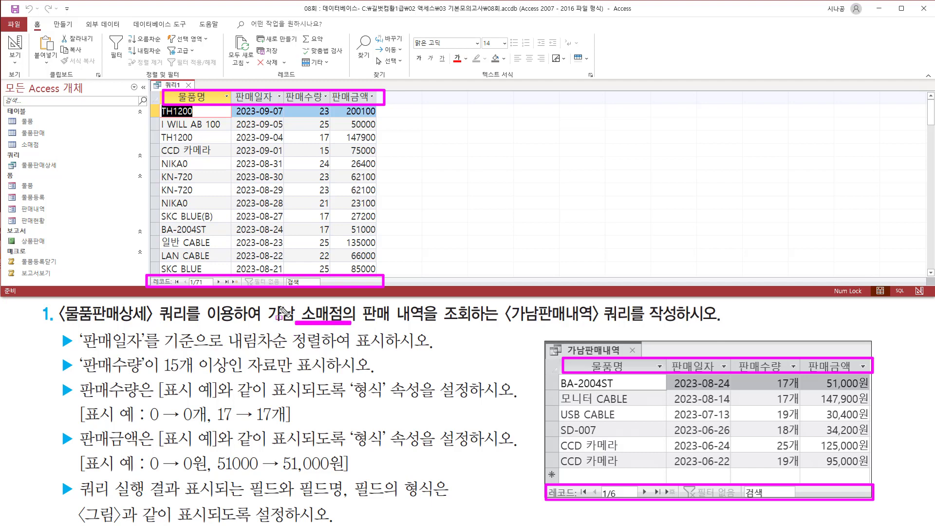
drag(263, 302, 297, 322)
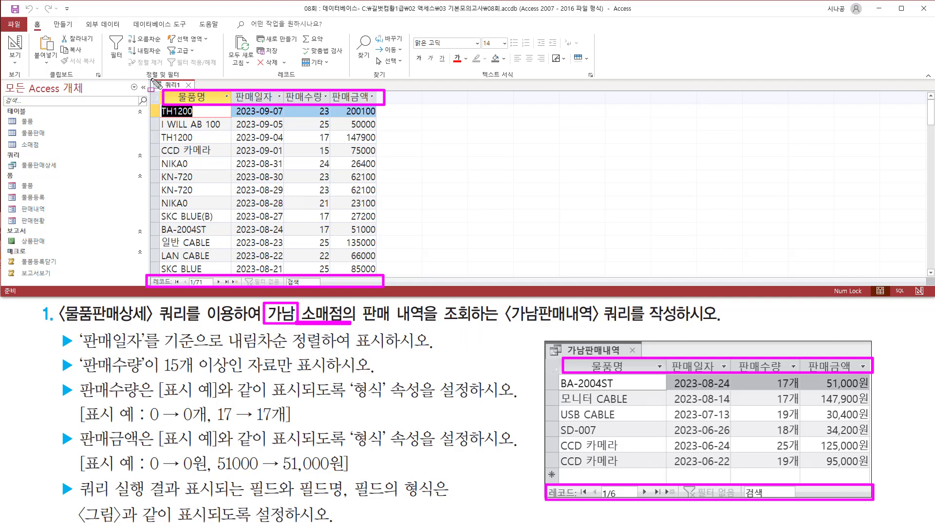
mouse_move(151, 79)
mouse_down()
mouse_move(192, 172)
mouse_move(385, 266)
mouse_up()
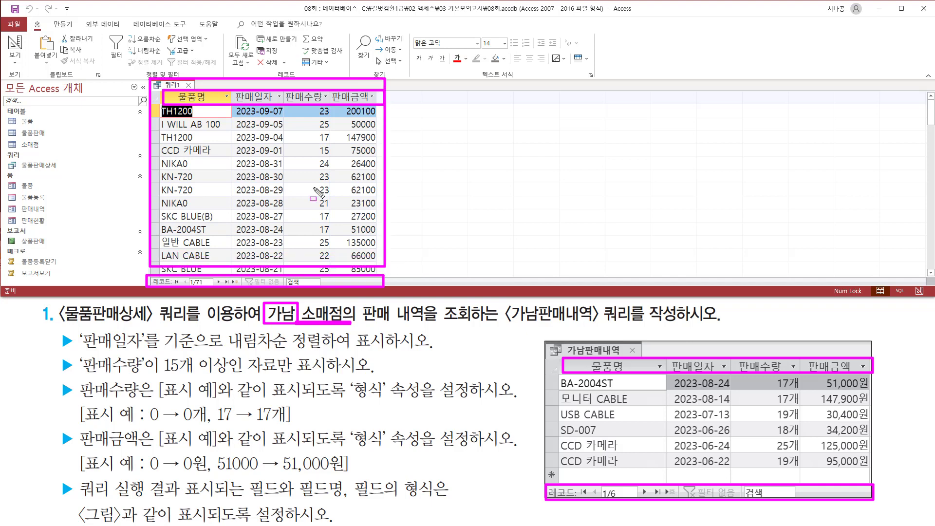
Step: Return the query to Design View and add the 소매점명 field from 물품판매상세 as the fifth column
right_click(167, 88)
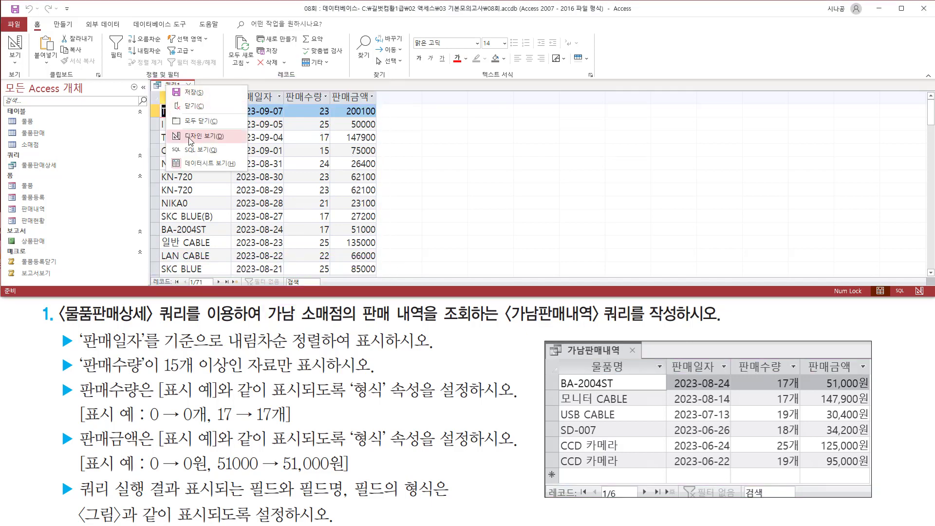
click(189, 139)
right_click(175, 88)
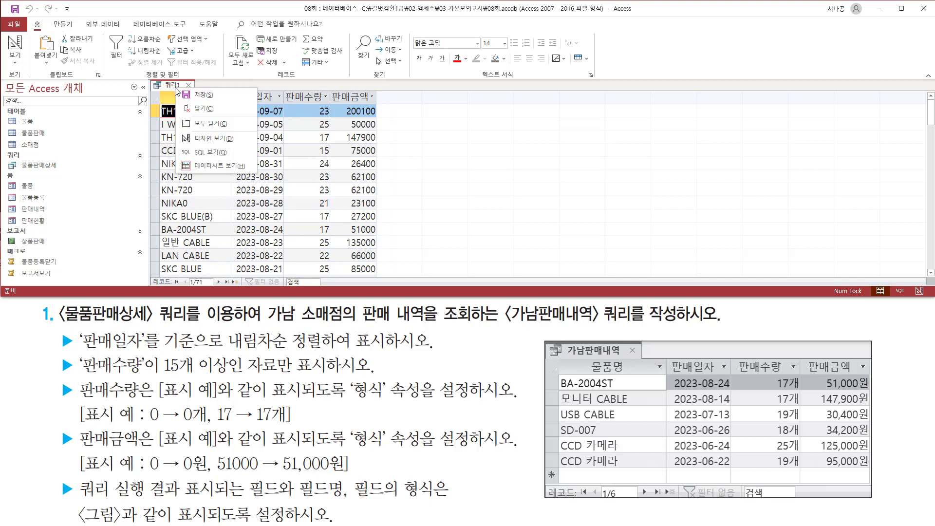
click(195, 141)
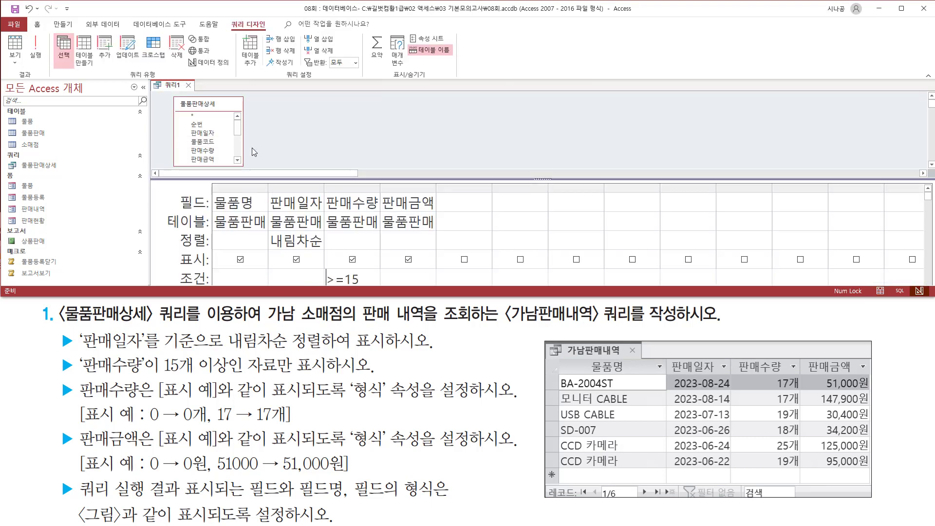
scroll(238, 144, down, 2)
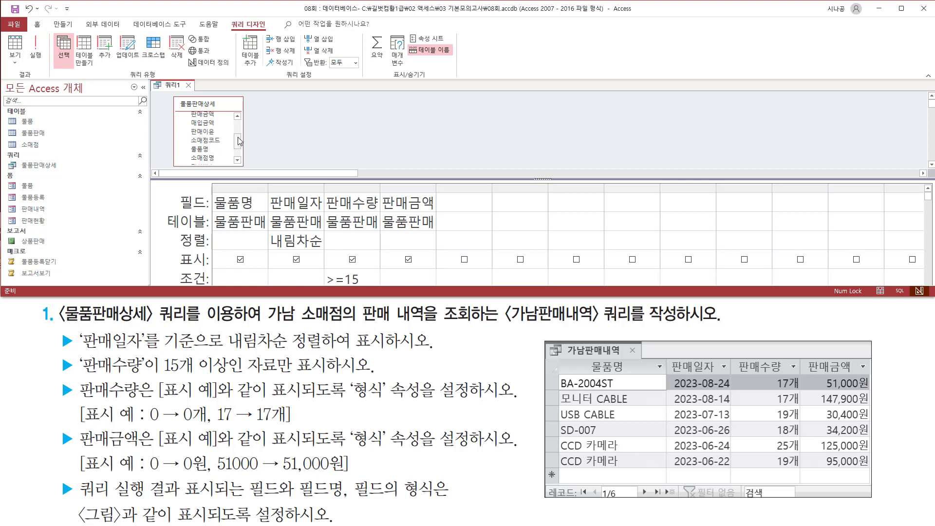
scroll(238, 146, down, 1)
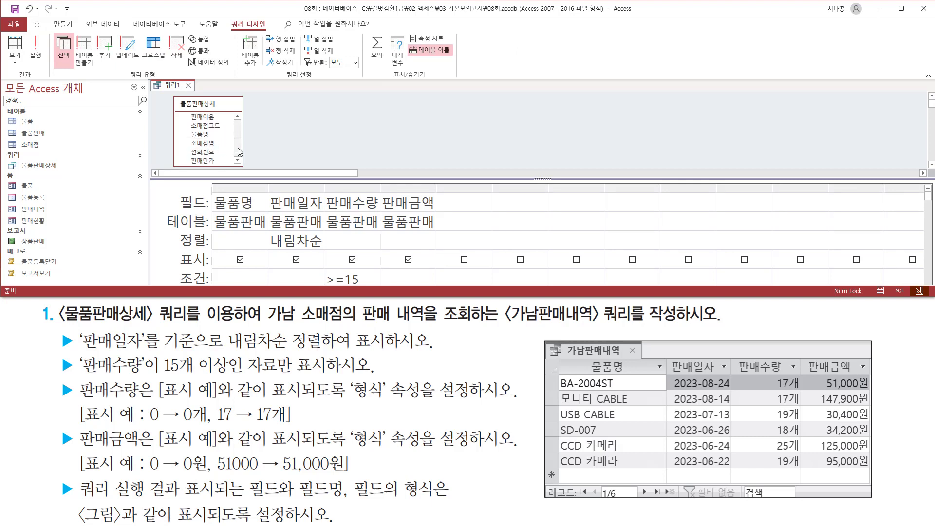
click(217, 146)
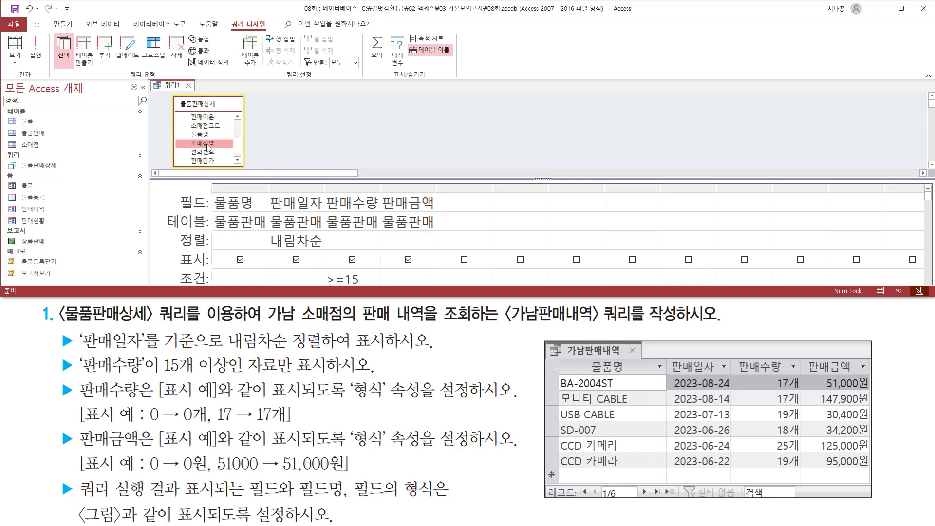
drag(208, 148, 462, 202)
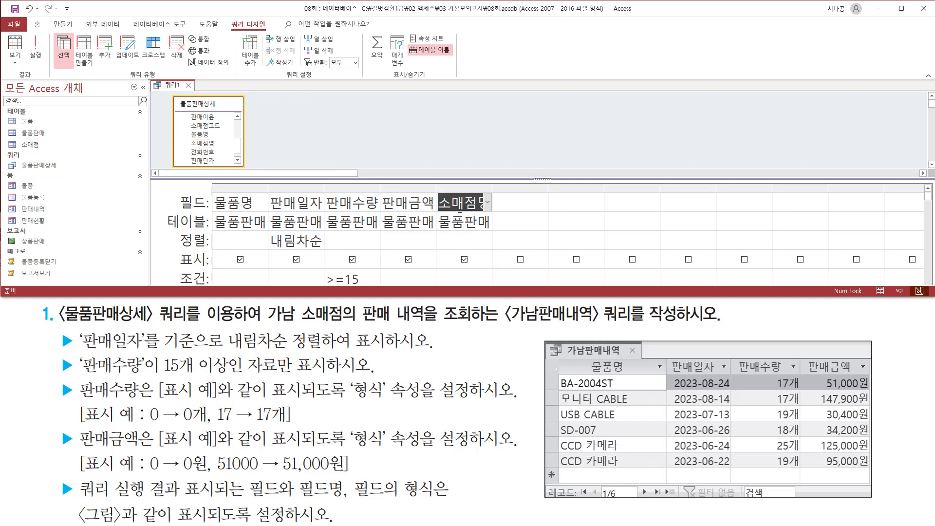
Step: Run the query and examine the 소매점명 values for the 가남 store
click(41, 55)
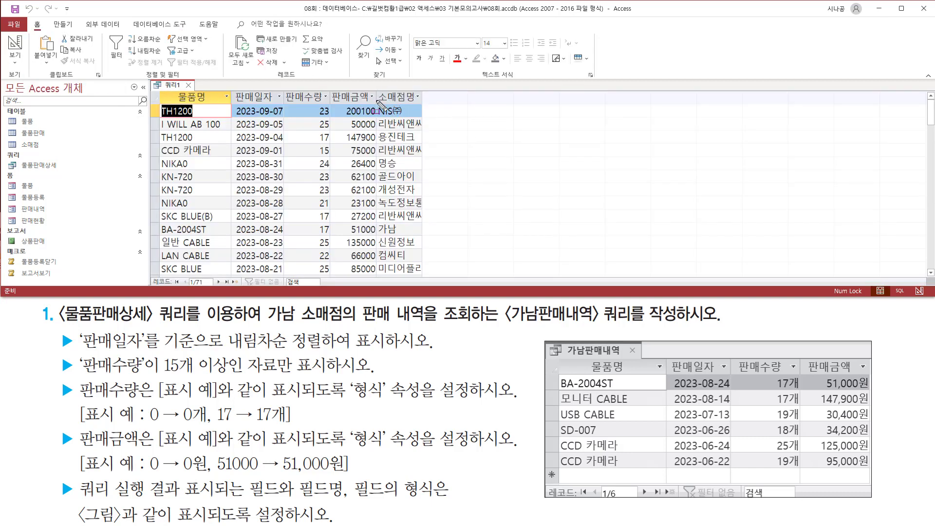
drag(377, 104, 429, 284)
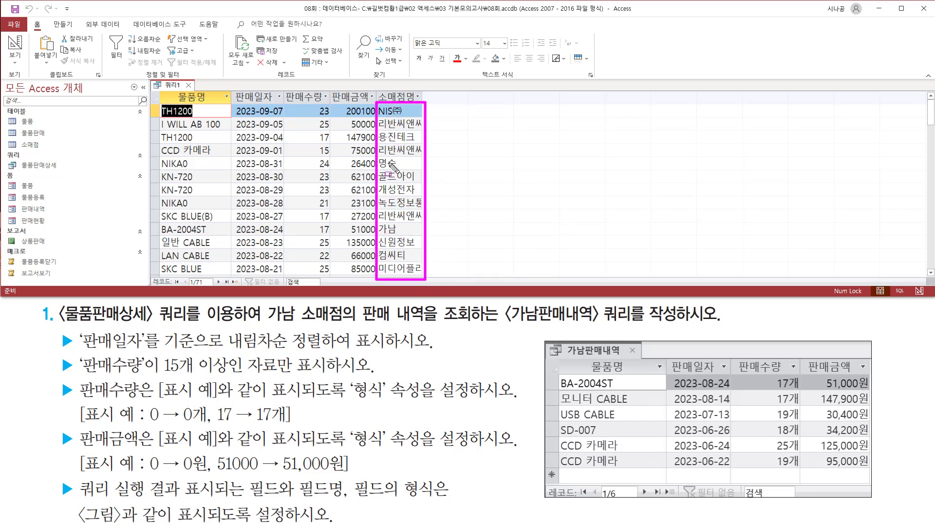
key(Escape)
key(ctrl+shift+d)
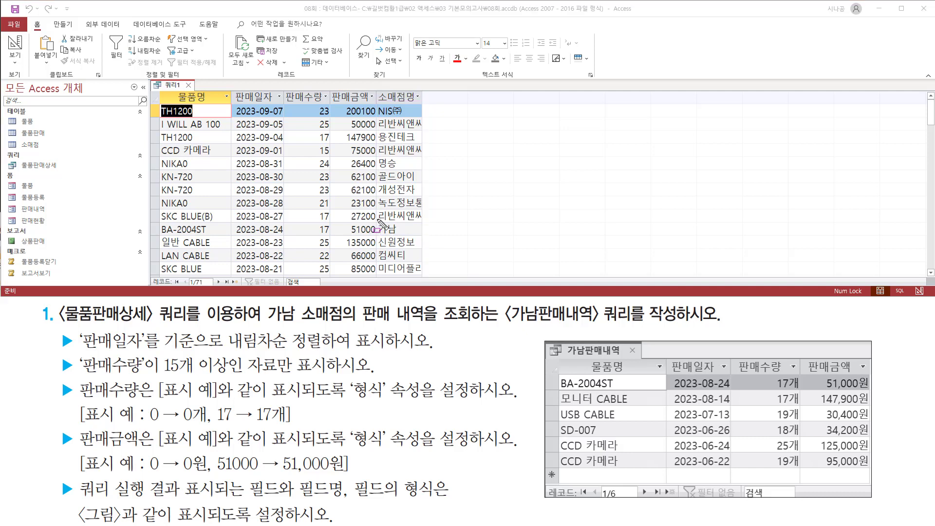
drag(377, 219, 400, 237)
drag(268, 322, 354, 322)
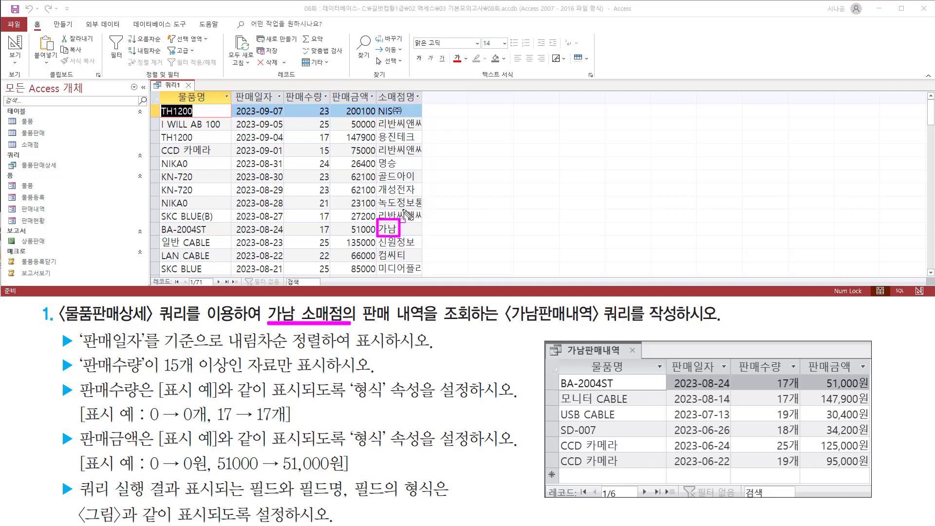
key(Escape)
Step: Return the query to Design View and set the criteria of the 소매점명 column to "가남"
right_click(166, 86)
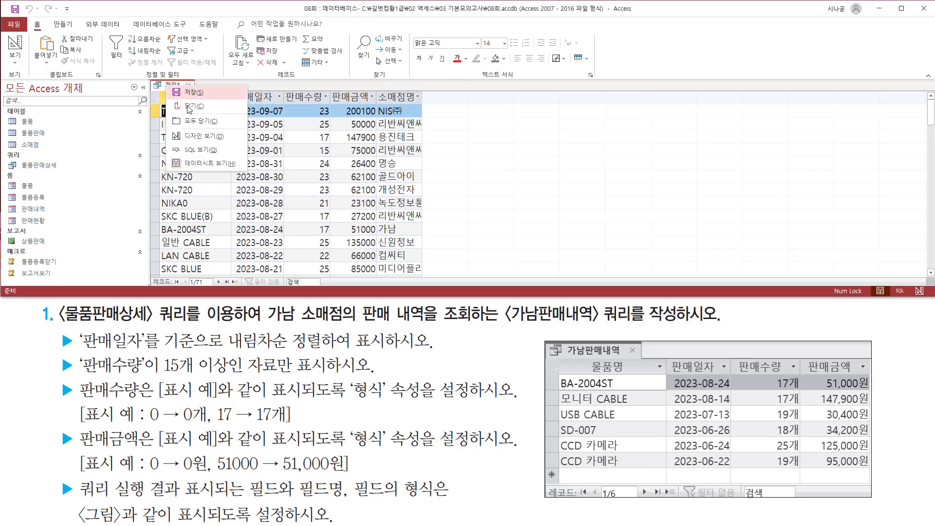
click(195, 137)
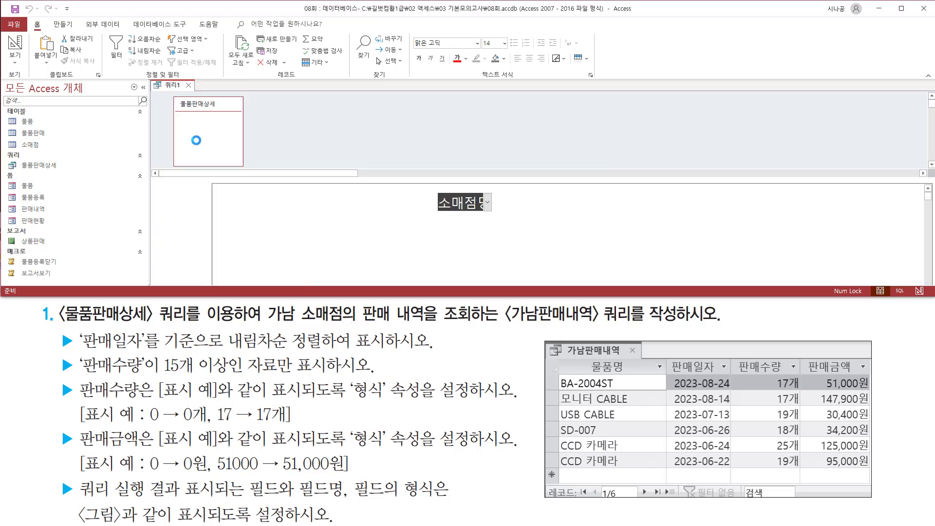
mouse_move(436, 189)
mouse_down()
mouse_move(453, 206)
mouse_move(492, 210)
mouse_up()
drag(435, 268, 504, 291)
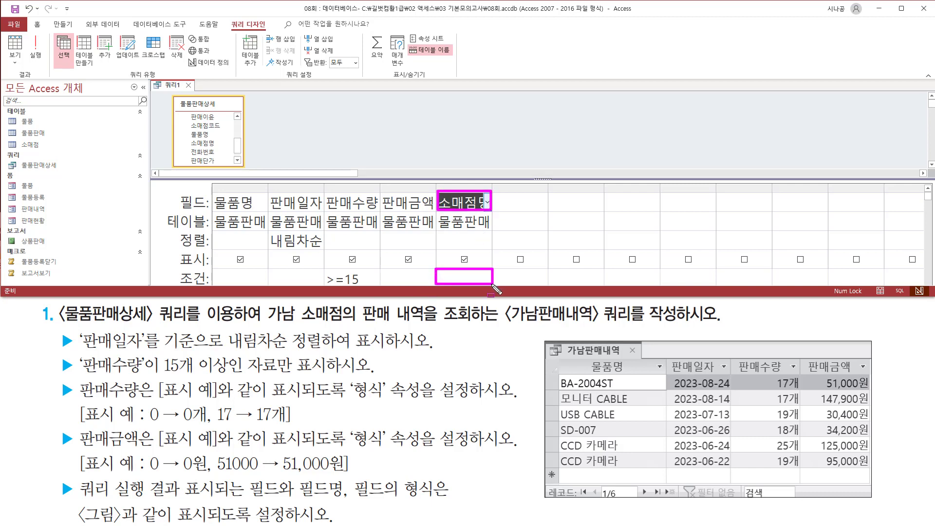
key(Escape)
click(471, 278)
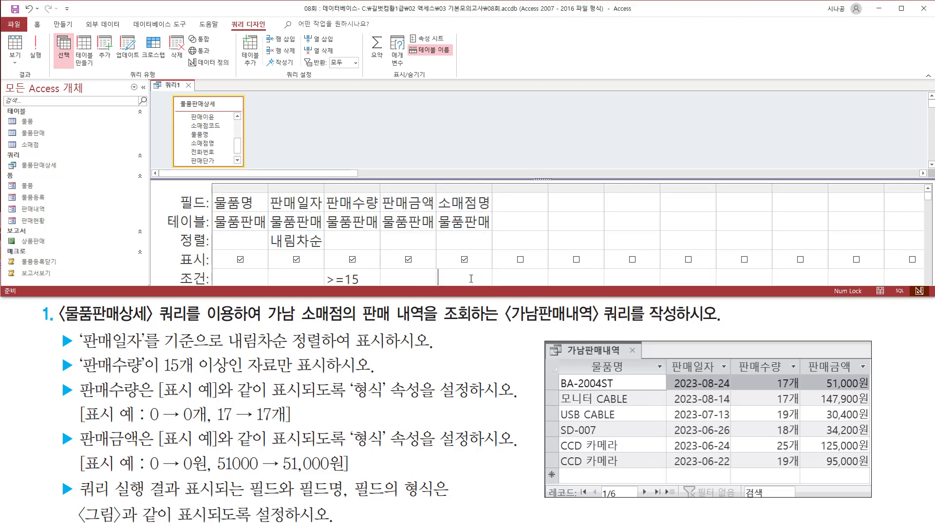
text("rk)
key(BackSpace)
key(BackSpace)
key(Hangul)
text(가남)
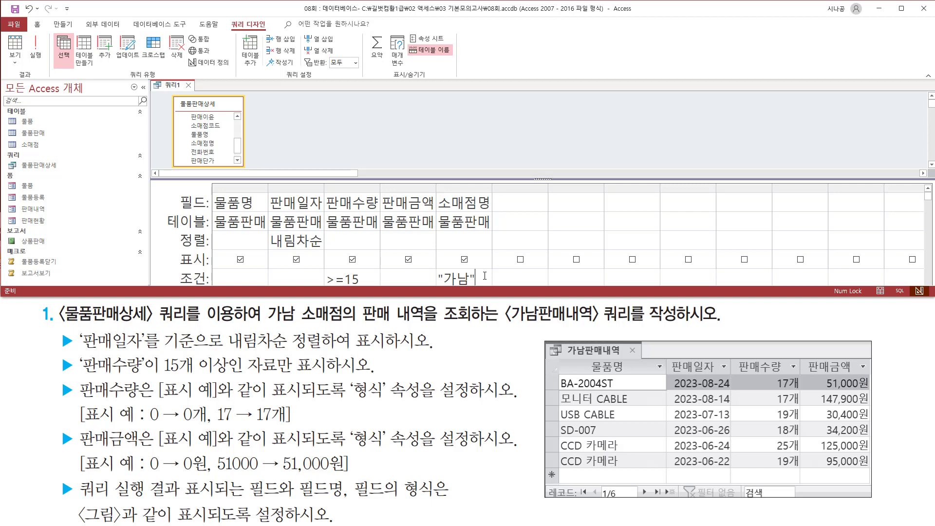
Step: Run the query with the store condition and check the 소매점명 values and record count
click(38, 53)
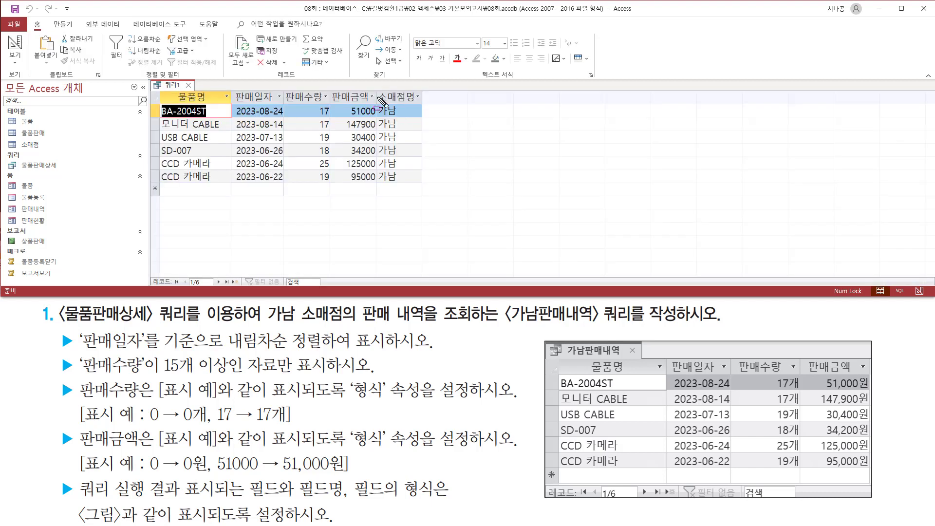
drag(377, 103, 403, 184)
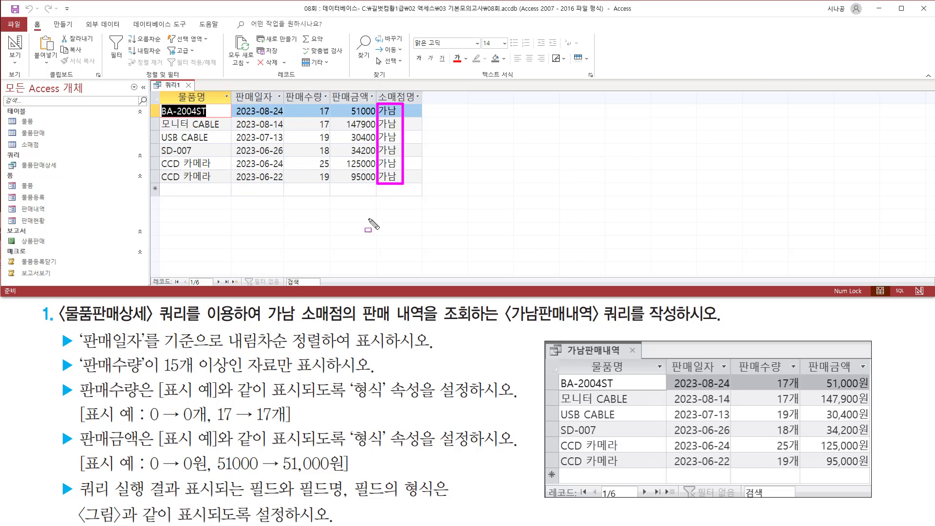
drag(150, 275, 237, 288)
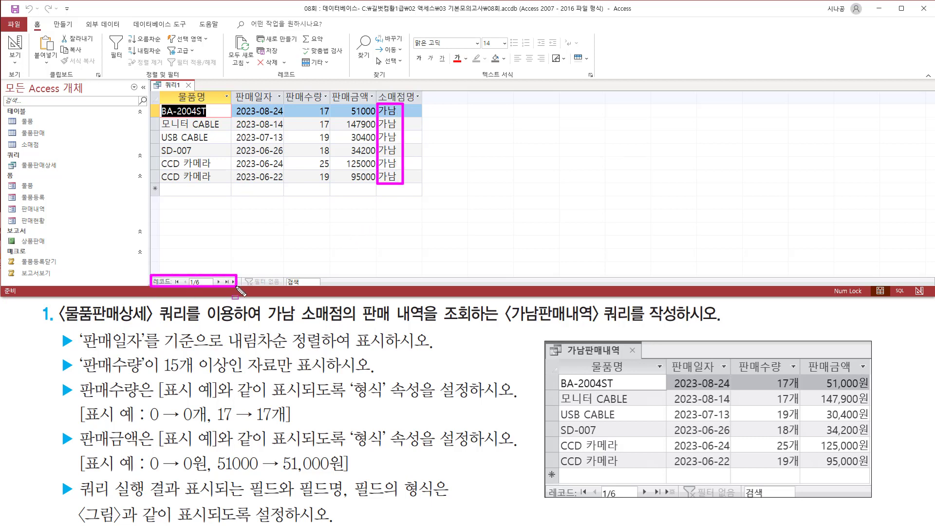
Step: Compare the 물품명, 판매일자 and 판매수량 values in the query results with the sample figure
key(Escape)
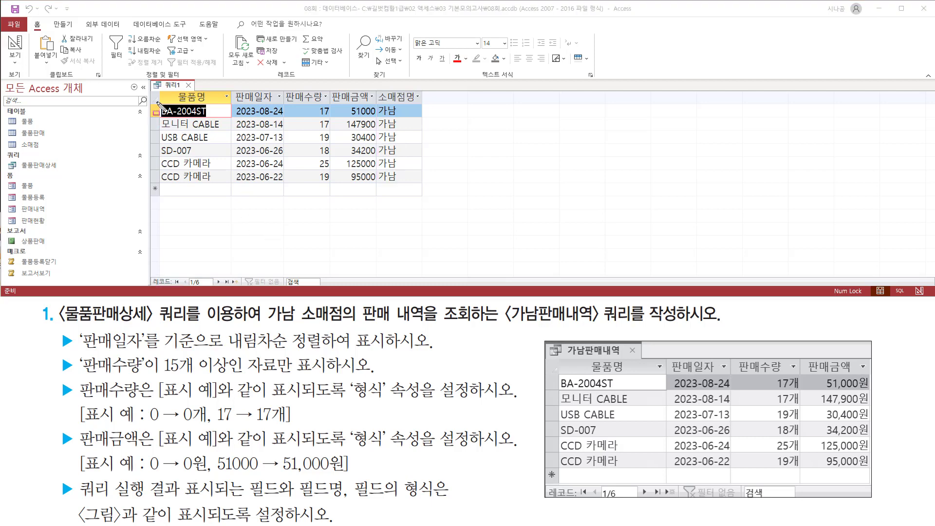
mouse_move(159, 104)
mouse_down()
mouse_move(206, 187)
mouse_move(229, 187)
mouse_up()
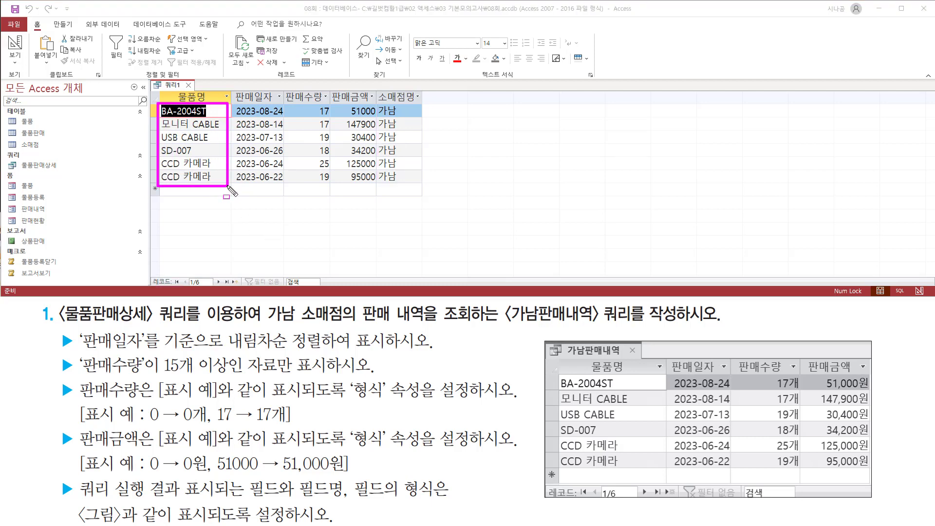
drag(557, 375, 639, 472)
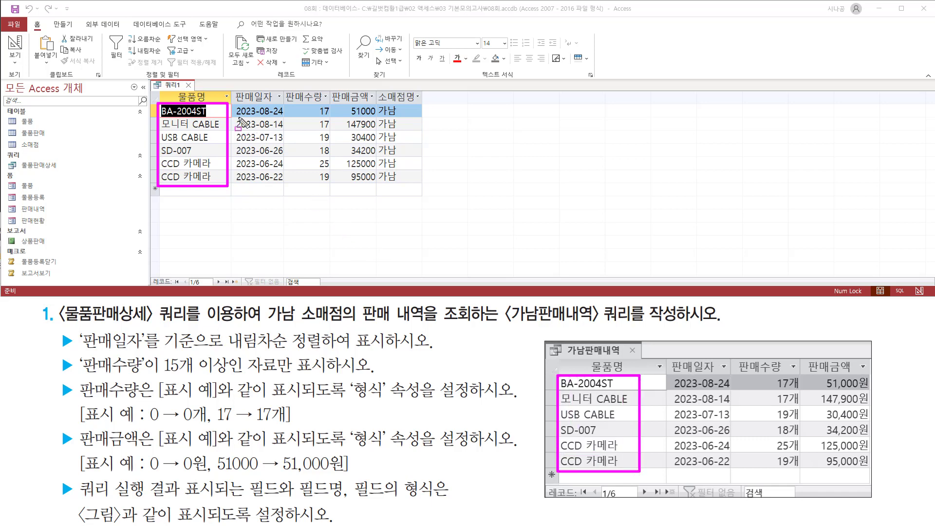
drag(237, 108, 287, 184)
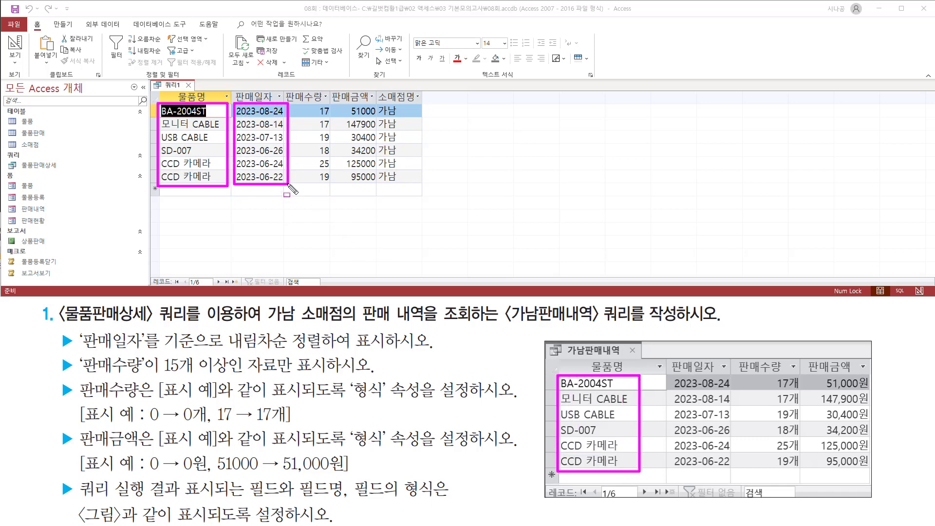
mouse_move(668, 374)
mouse_down()
mouse_move(713, 460)
mouse_move(738, 471)
mouse_up()
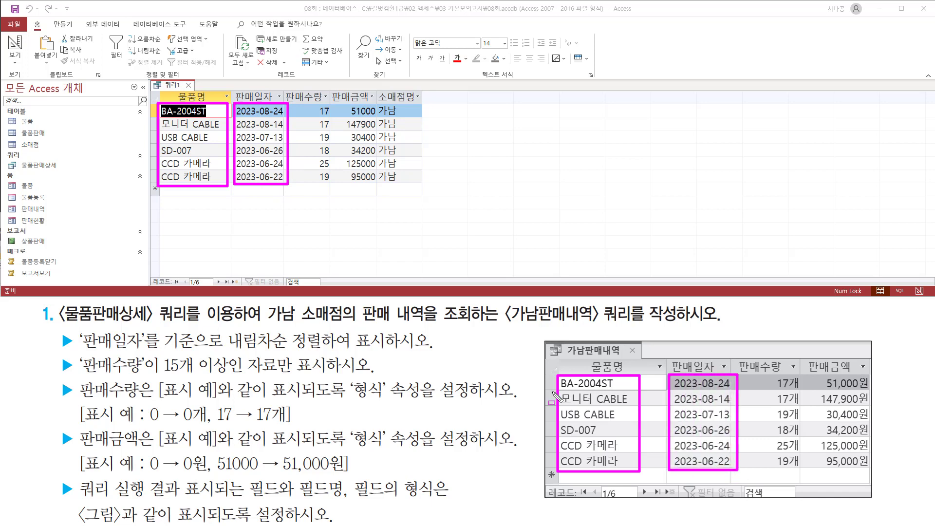
mouse_move(313, 104)
mouse_down()
mouse_move(338, 126)
mouse_move(333, 184)
mouse_up()
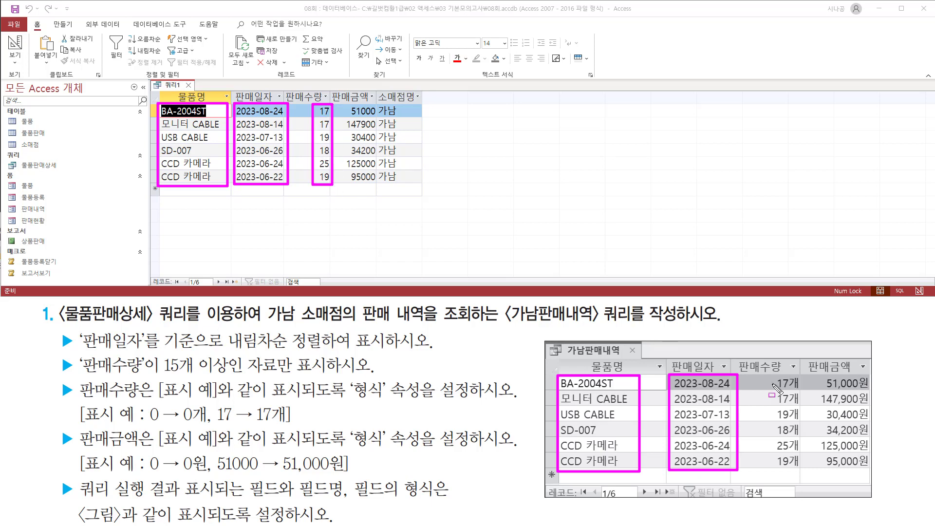
drag(774, 374, 788, 471)
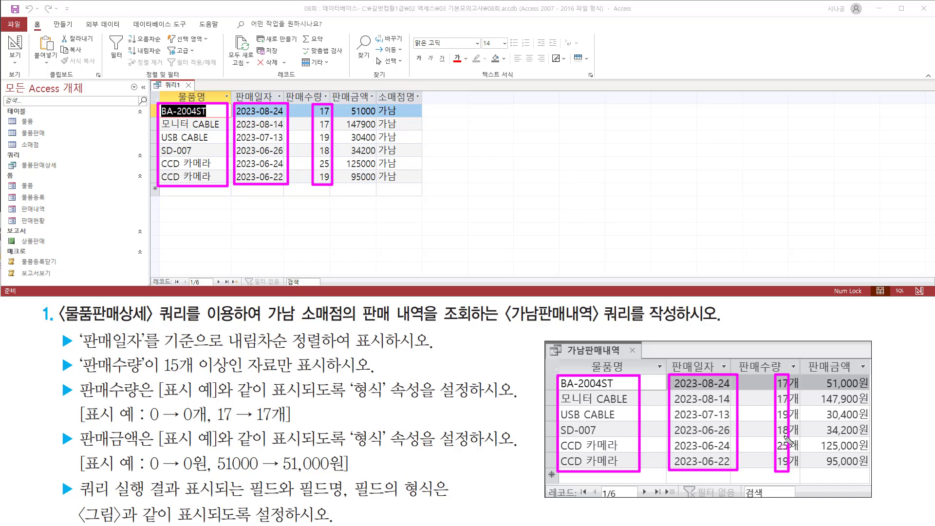
key(Escape)
Step: Compare the display formats of 판매수량 and 판매금액 with the sample figure and the task's format requirements
drag(788, 374, 801, 471)
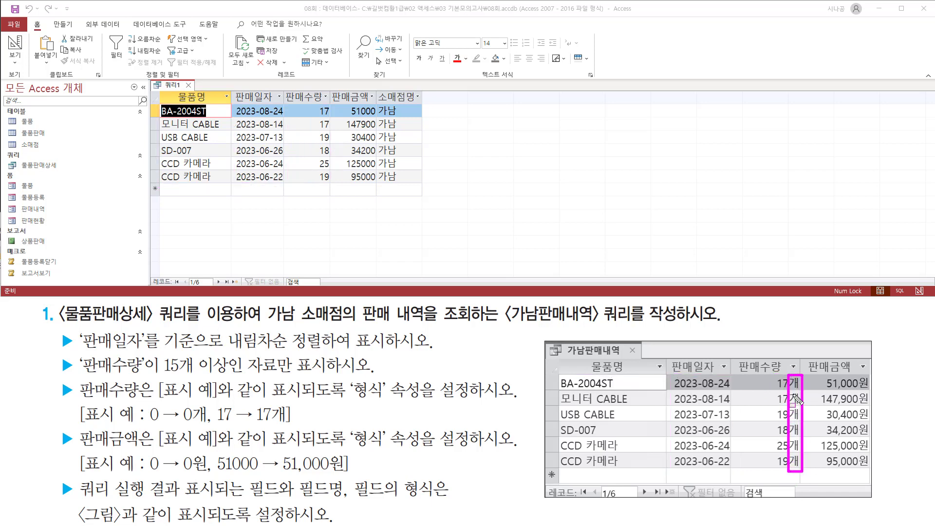
mouse_move(340, 104)
mouse_down()
mouse_move(339, 121)
mouse_move(379, 186)
mouse_up()
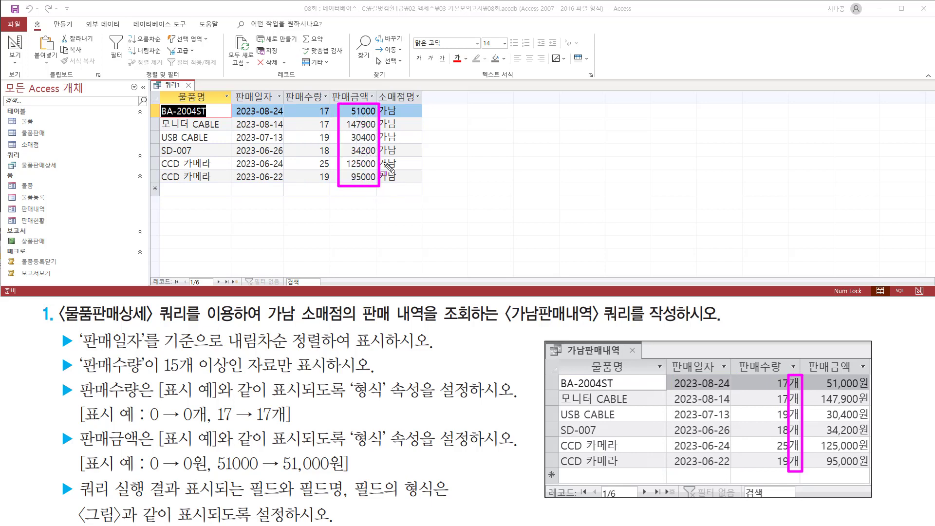
mouse_move(817, 373)
mouse_down()
mouse_move(853, 467)
mouse_move(877, 482)
mouse_move(871, 473)
mouse_up()
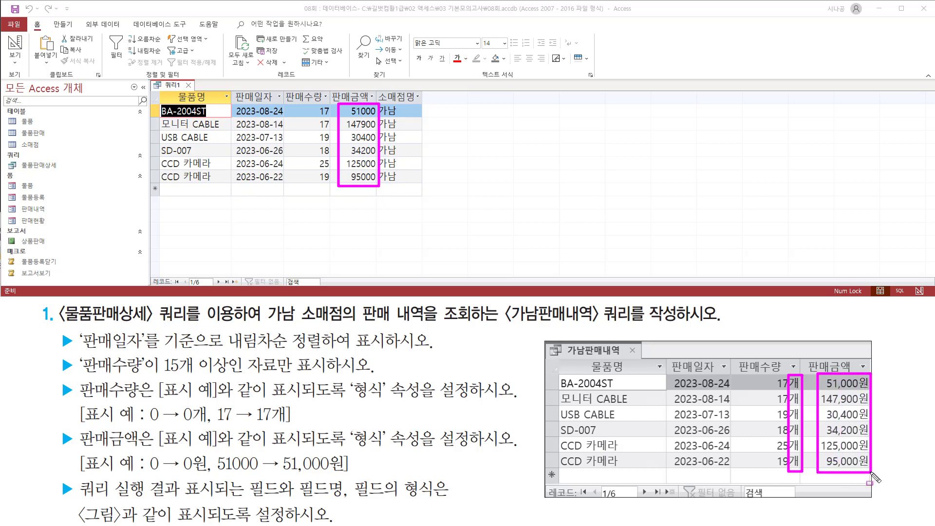
drag(857, 373, 873, 483)
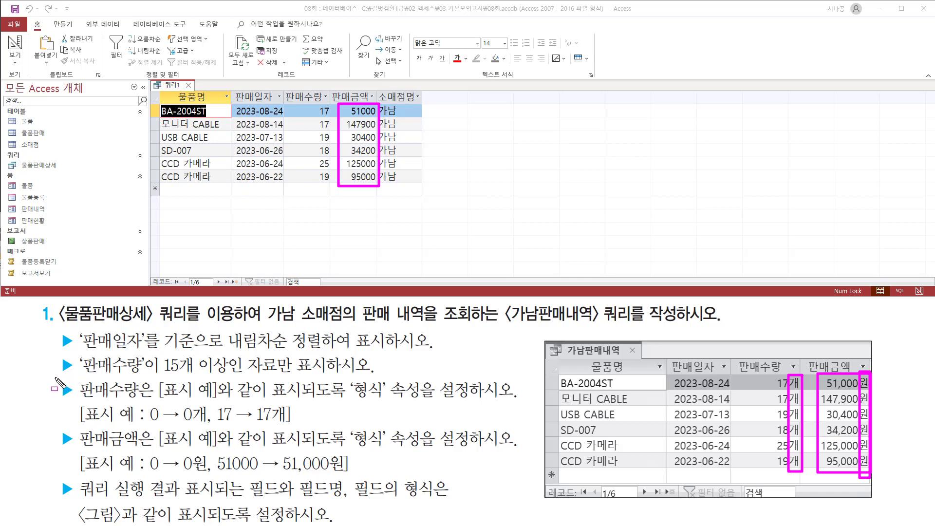
drag(55, 378, 131, 471)
drag(200, 472, 524, 480)
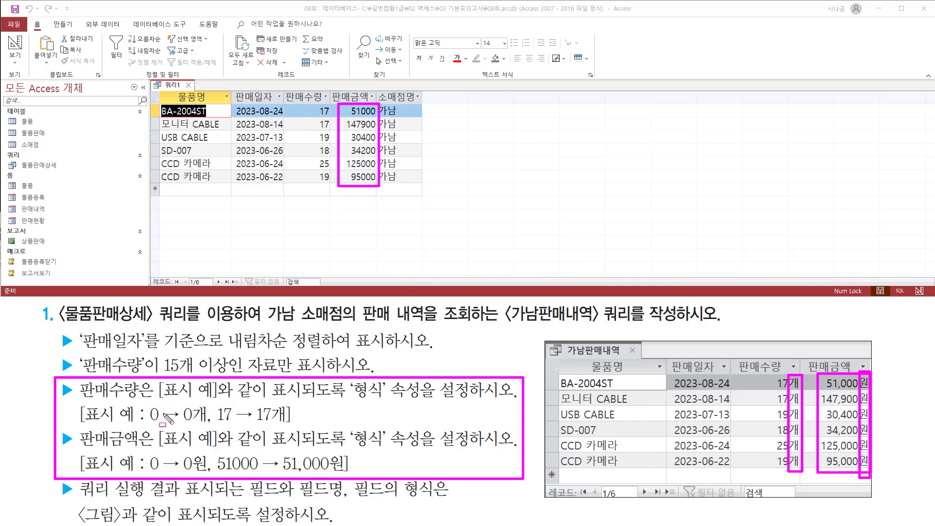
key(Escape)
Step: Return the query to Design View and open the property sheet of the 판매수량 field
right_click(171, 90)
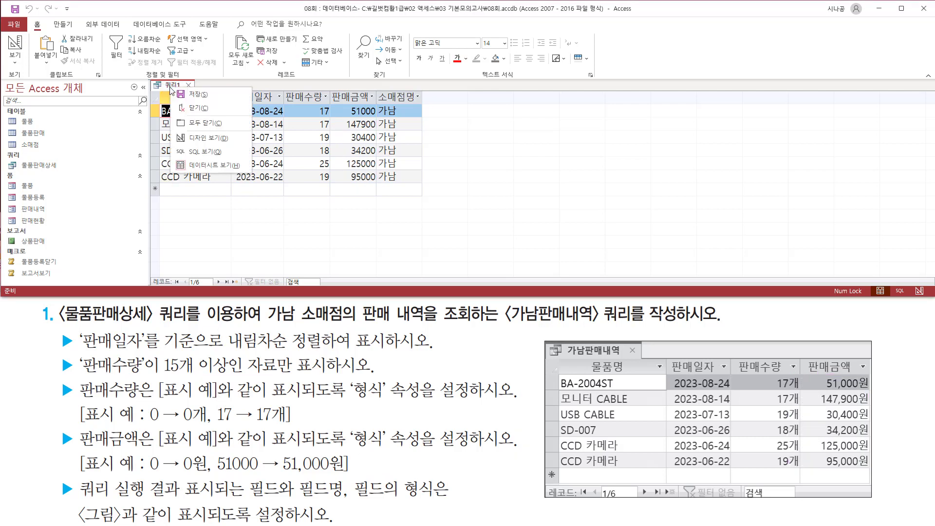
click(197, 140)
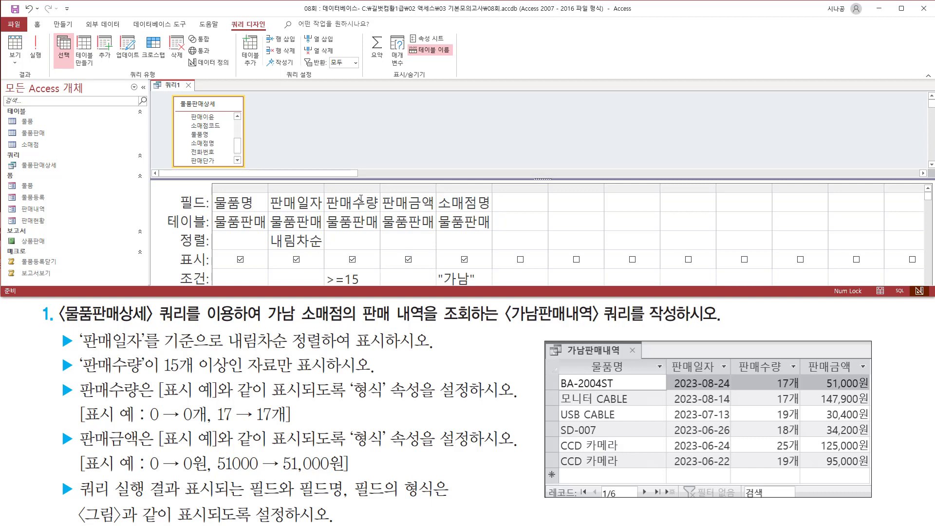
click(359, 199)
drag(323, 184, 375, 219)
key(Escape)
right_click(344, 201)
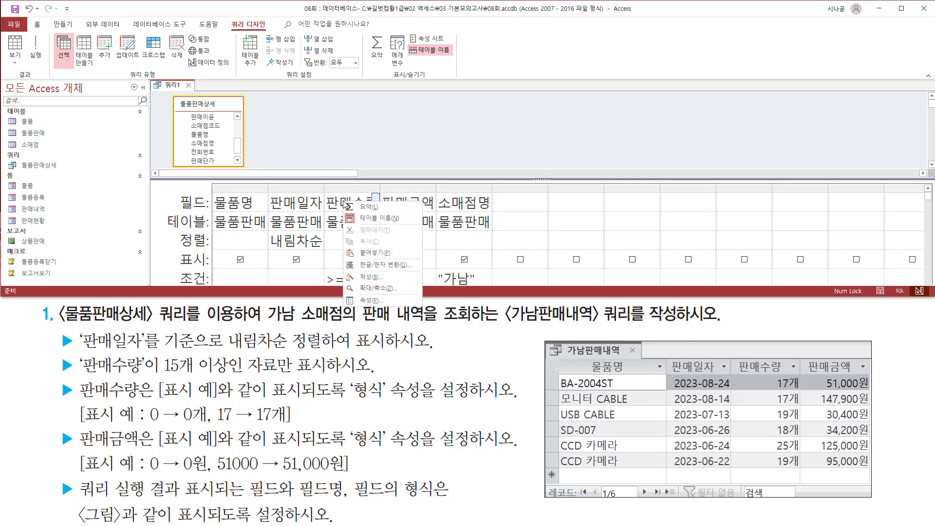
click(360, 301)
key(ctrl+2)
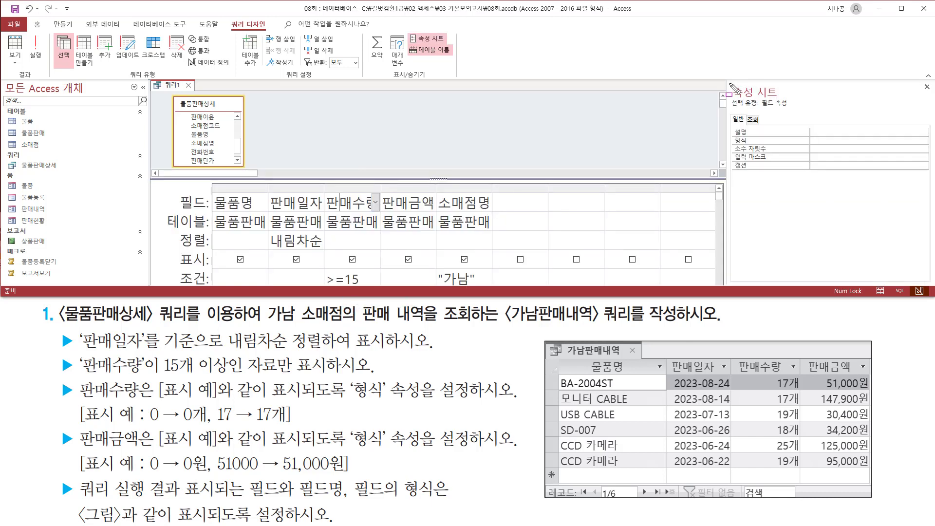
drag(728, 82, 784, 99)
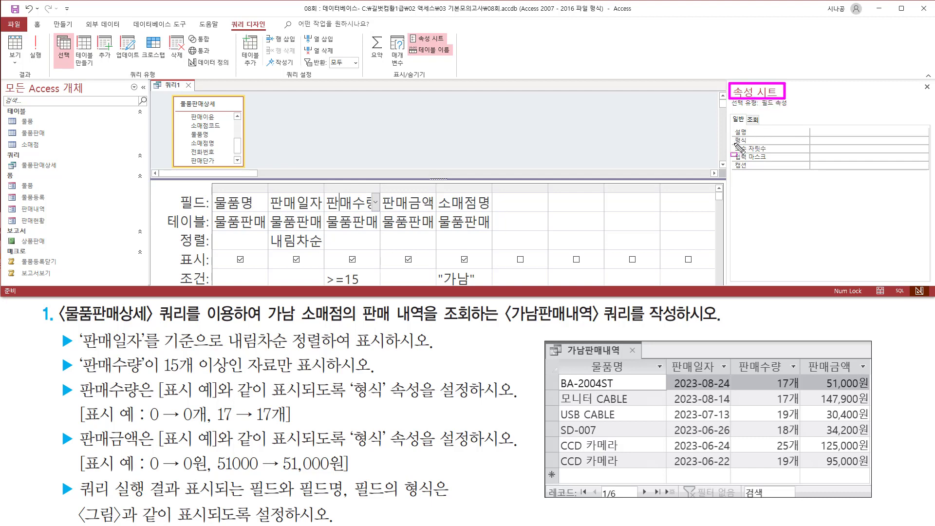
drag(732, 143, 832, 144)
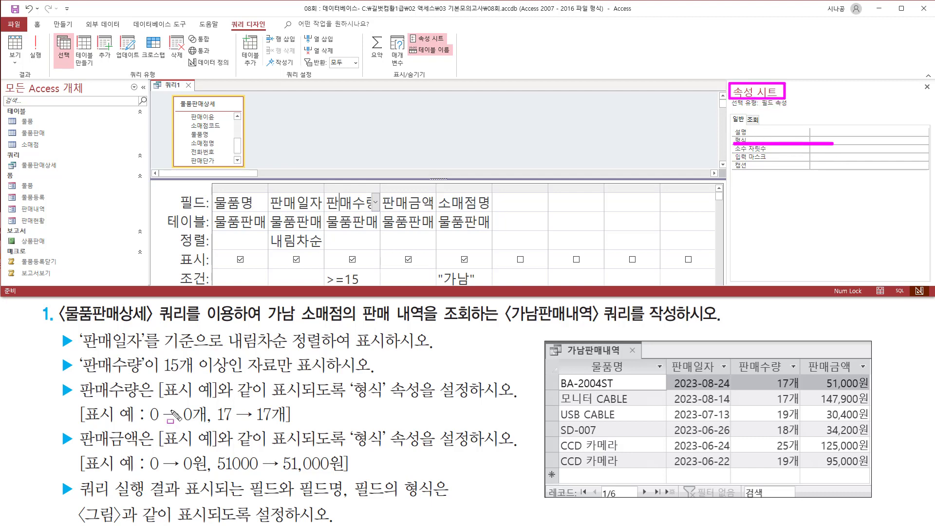
drag(149, 424, 208, 423)
key(Escape)
Step: Set the 형식 property of the 판매수량 field to 0개
click(773, 141)
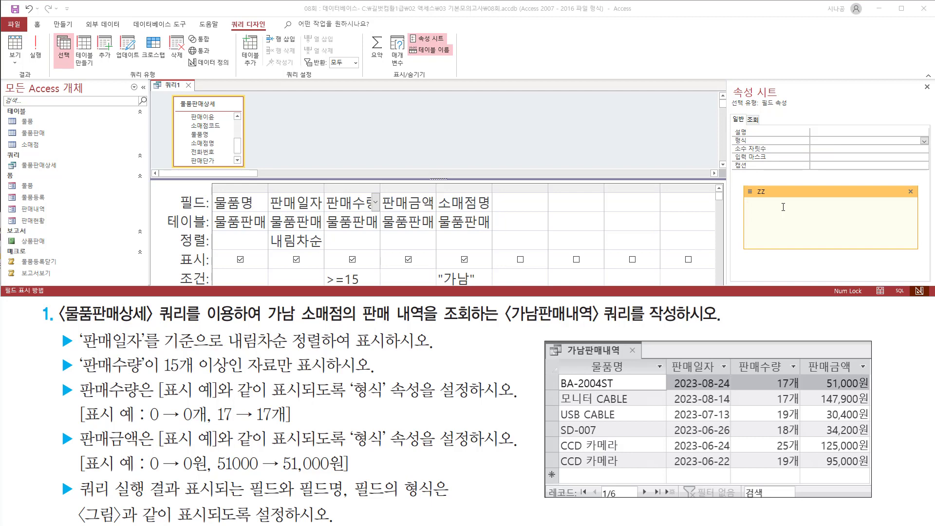
text(ㄱ)
click(780, 216)
drag(779, 216, 751, 218)
key(ctrl+c)
click(824, 213)
click(815, 141)
key(ctrl+v)
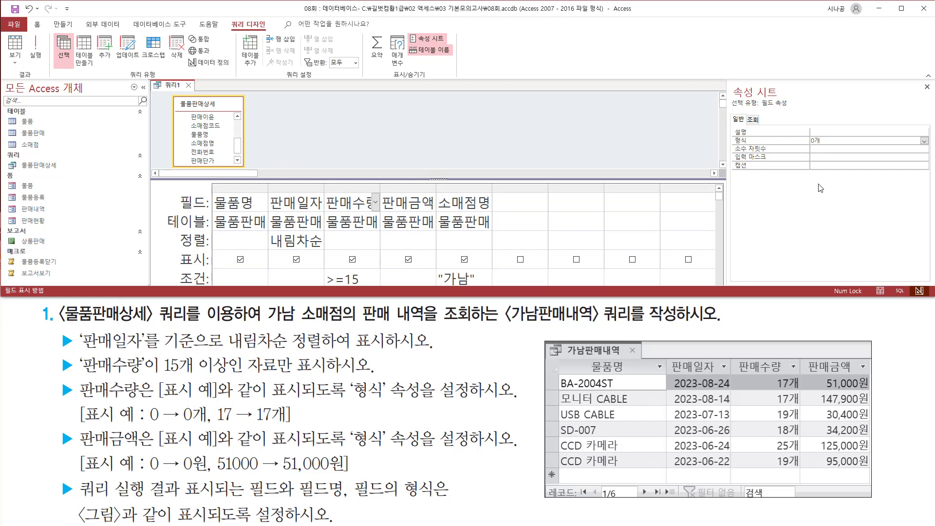
key(Return)
drag(807, 146, 831, 145)
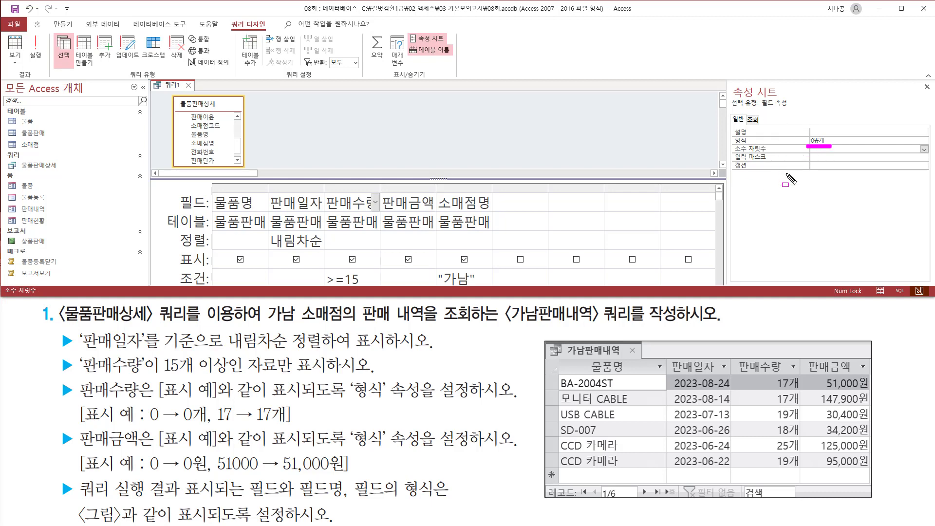
Step: Set the 형식 property of the 판매금액 field to #,##0원
click(396, 203)
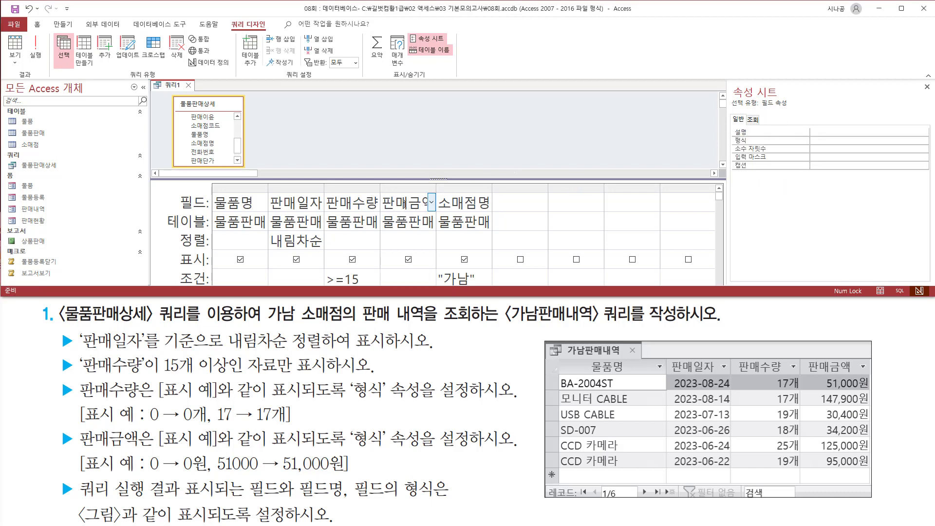
key(ctrl+2)
drag(378, 190, 432, 212)
key(Escape)
drag(730, 145, 846, 145)
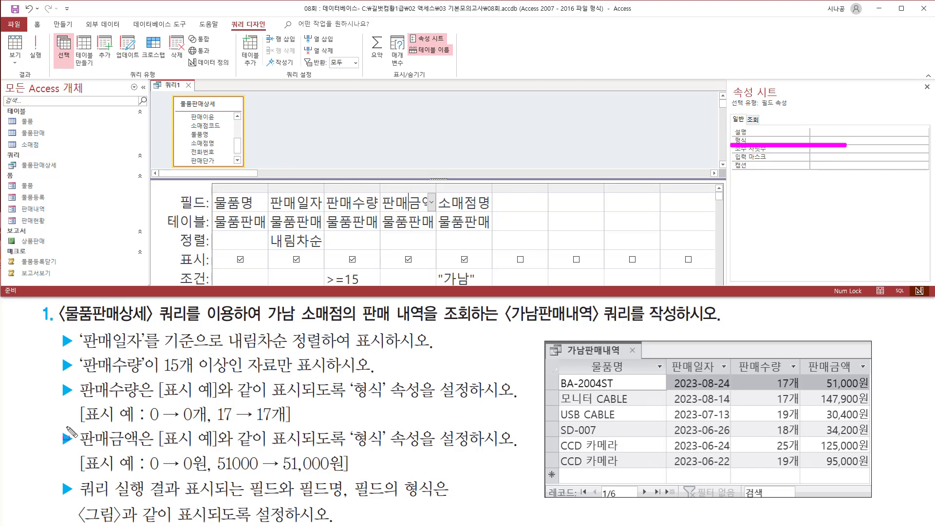
drag(143, 487, 375, 487)
key(Escape)
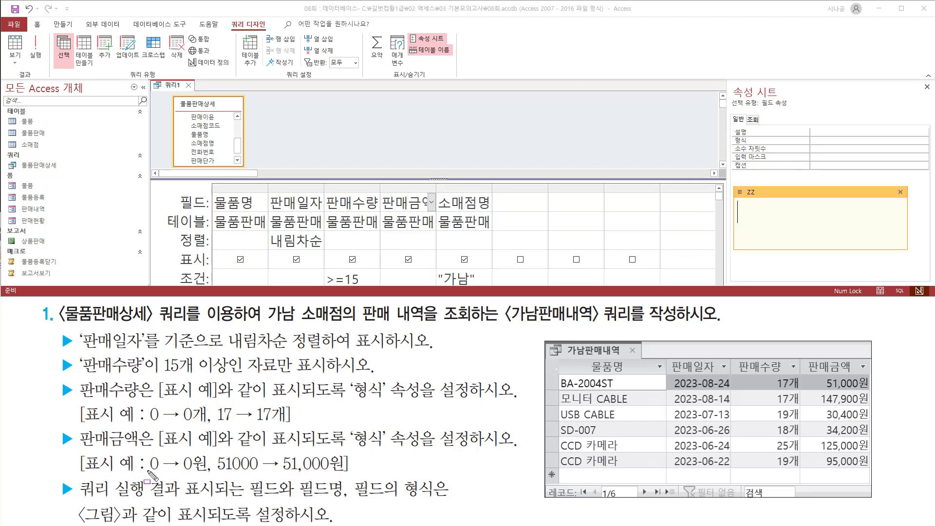
drag(147, 472, 347, 473)
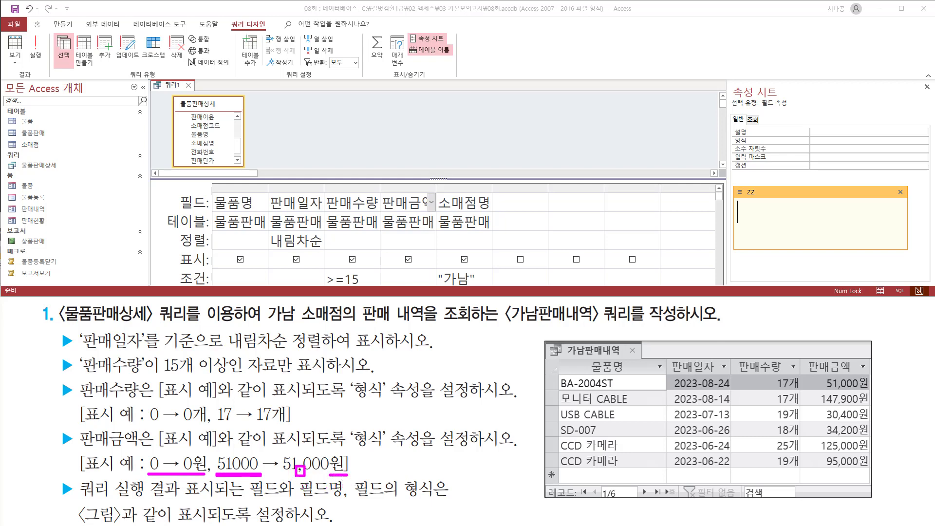
key(Escape)
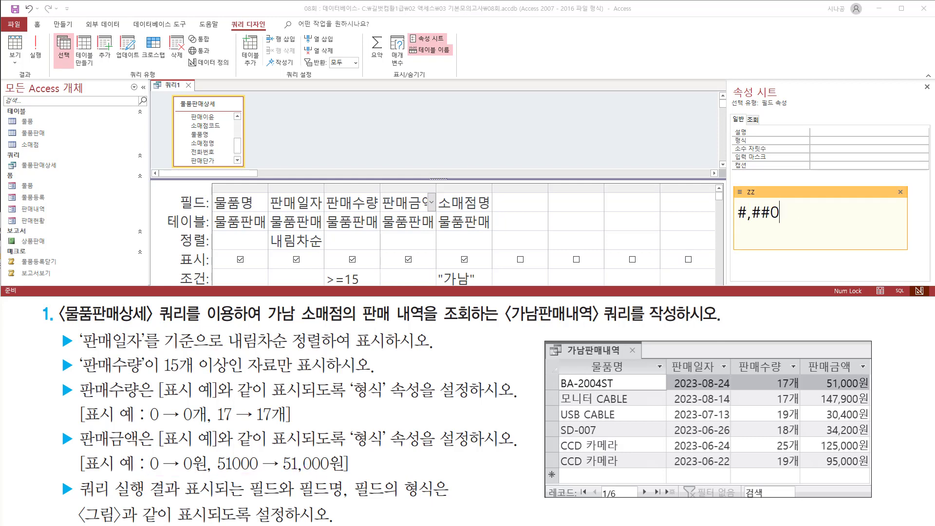
text(원)
click(842, 140)
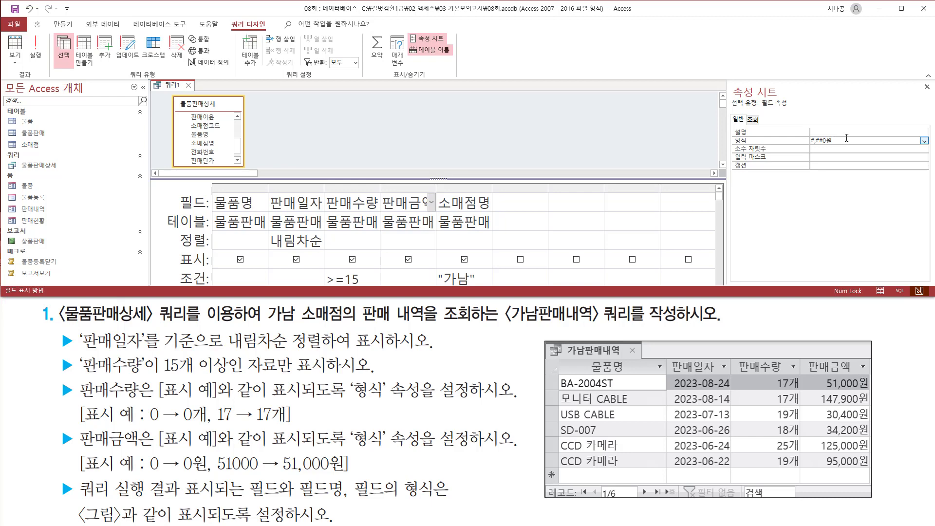
key(Return)
drag(810, 148, 842, 148)
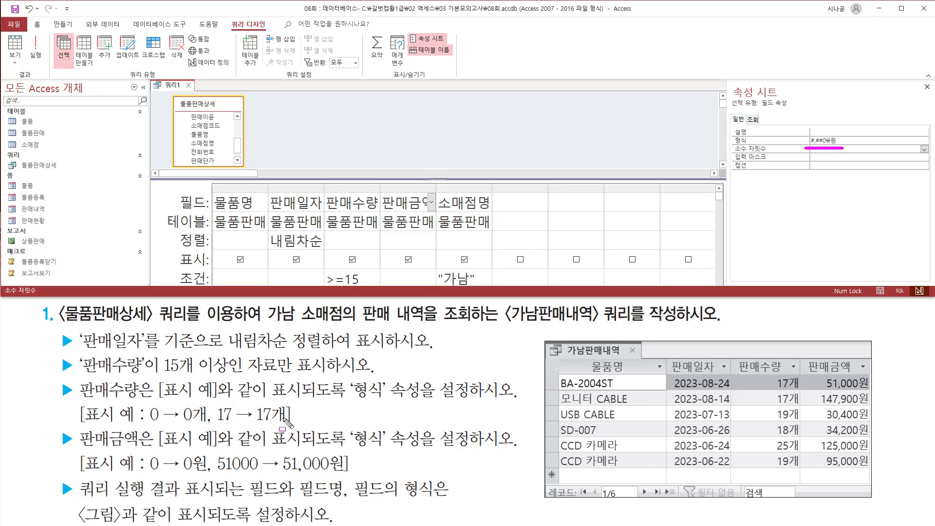
Step: Close the property sheet, run the query and check the formats of the 판매수량 and 판매금액 values
mouse_move(48, 381)
mouse_down()
mouse_move(467, 471)
mouse_move(538, 471)
mouse_up()
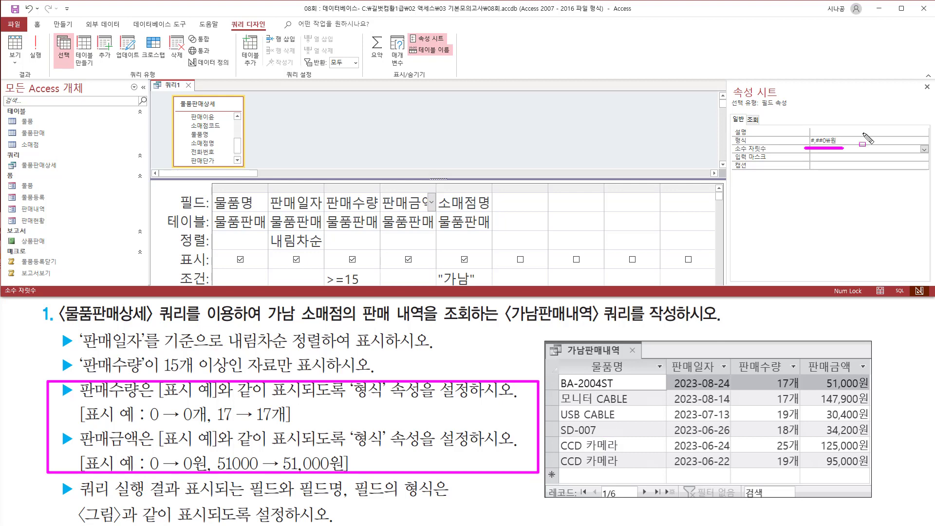
key(Escape)
click(927, 88)
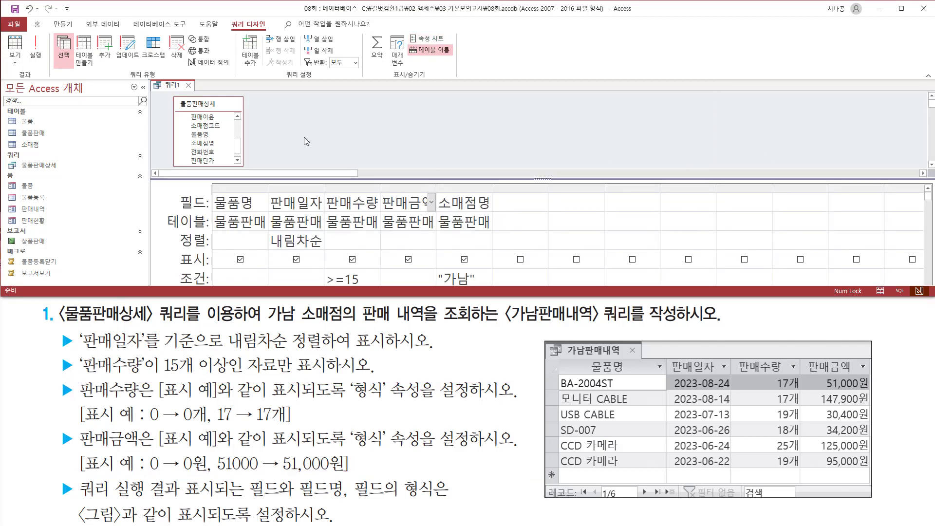
click(35, 50)
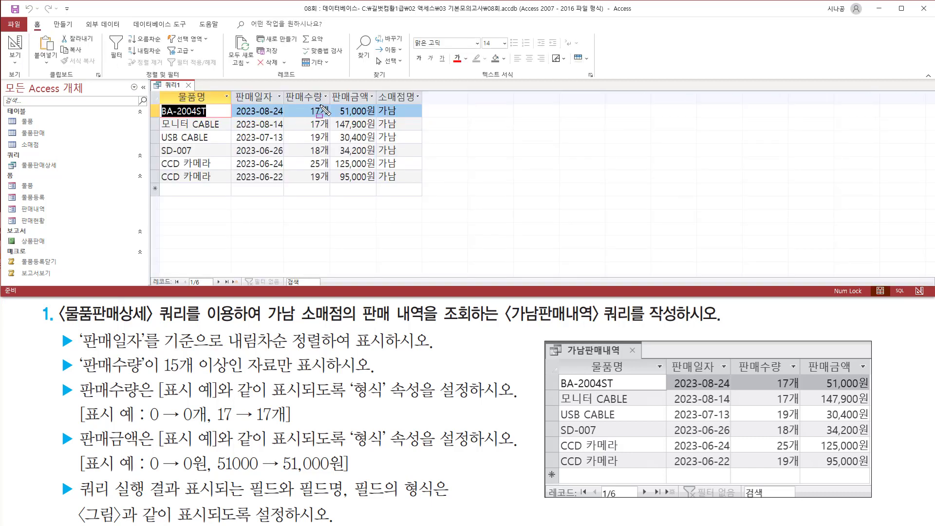
drag(320, 102, 330, 190)
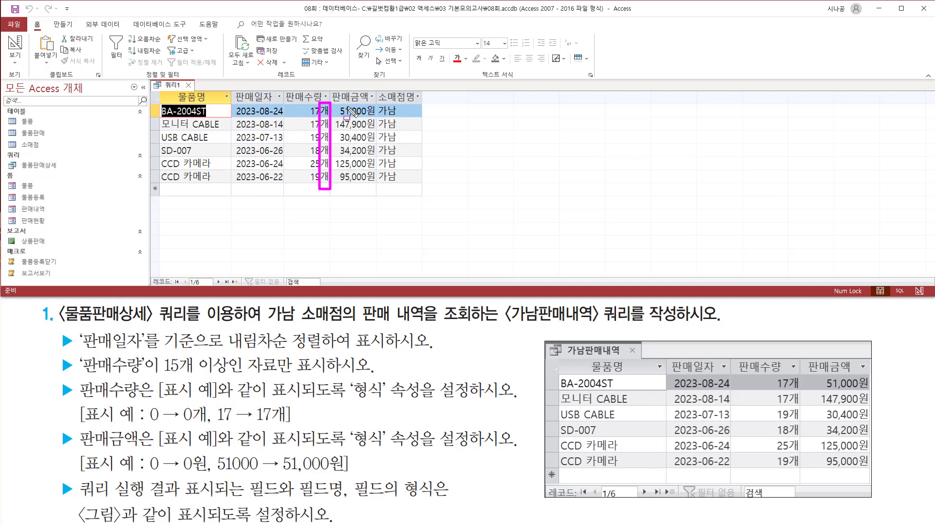
drag(332, 103, 380, 187)
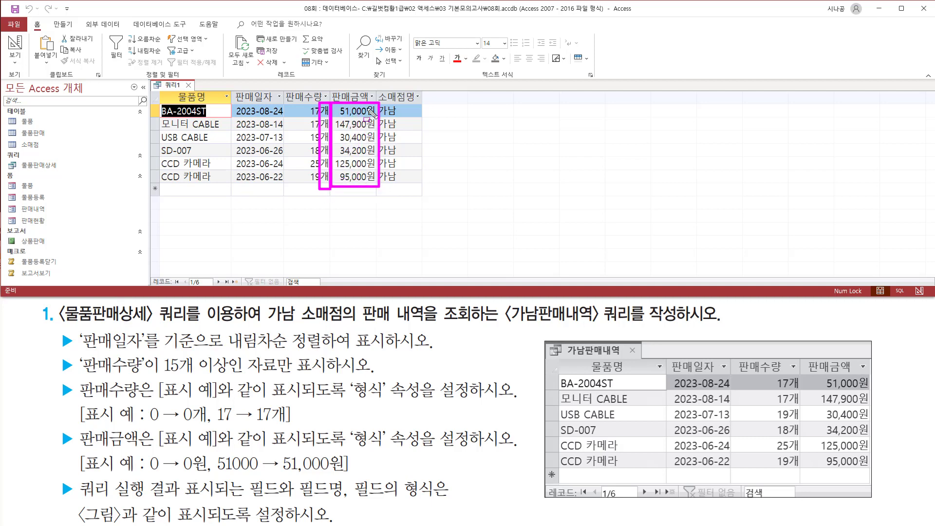
drag(368, 103, 380, 187)
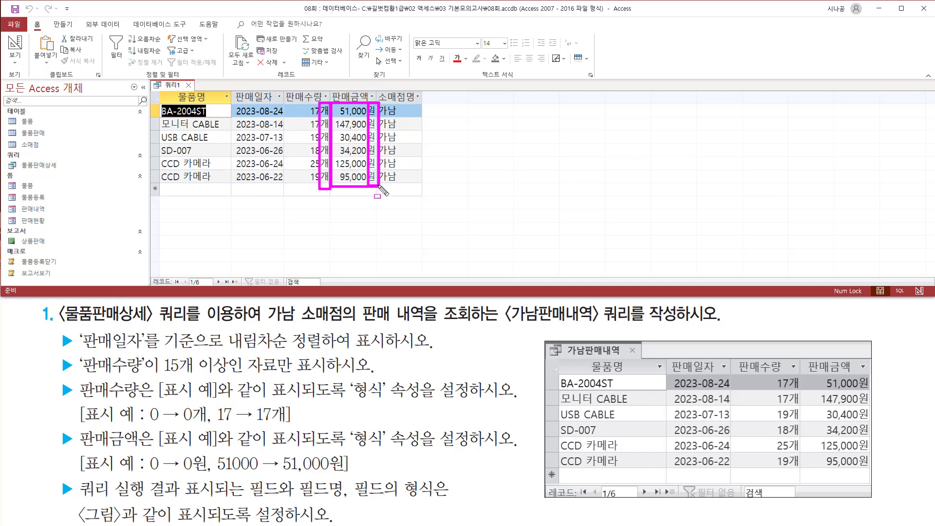
key(Escape)
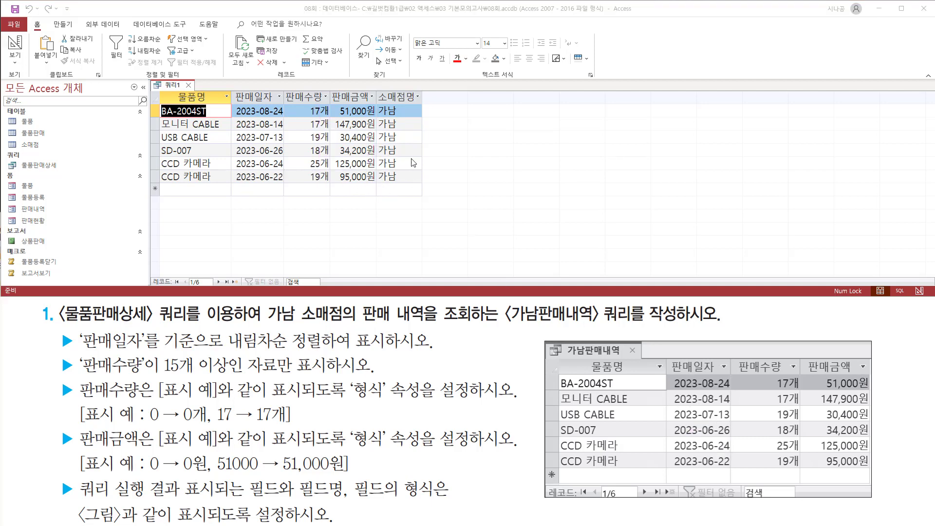
Step: Return the query to Design View and turn off the 표시 option of the 소매점명 field
mouse_move(374, 87)
mouse_down()
mouse_move(413, 190)
mouse_move(424, 187)
mouse_up()
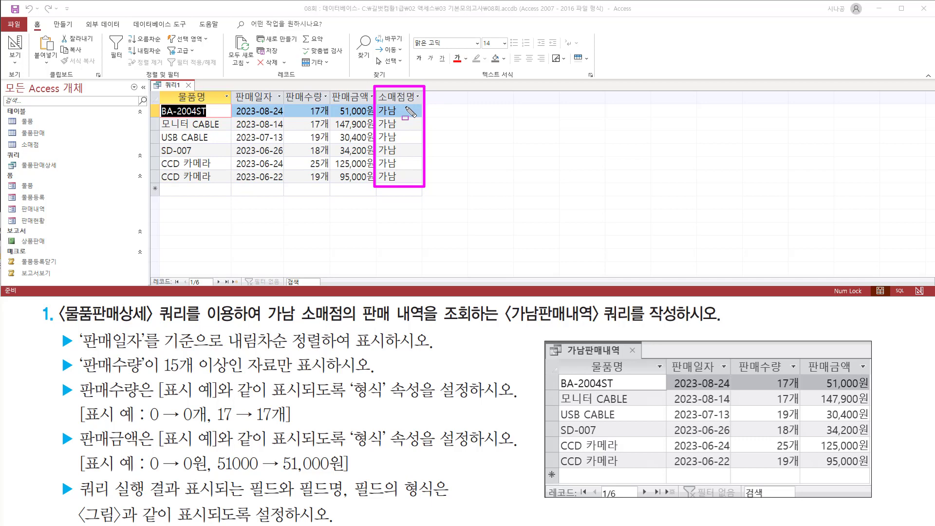
key(Escape)
right_click(173, 86)
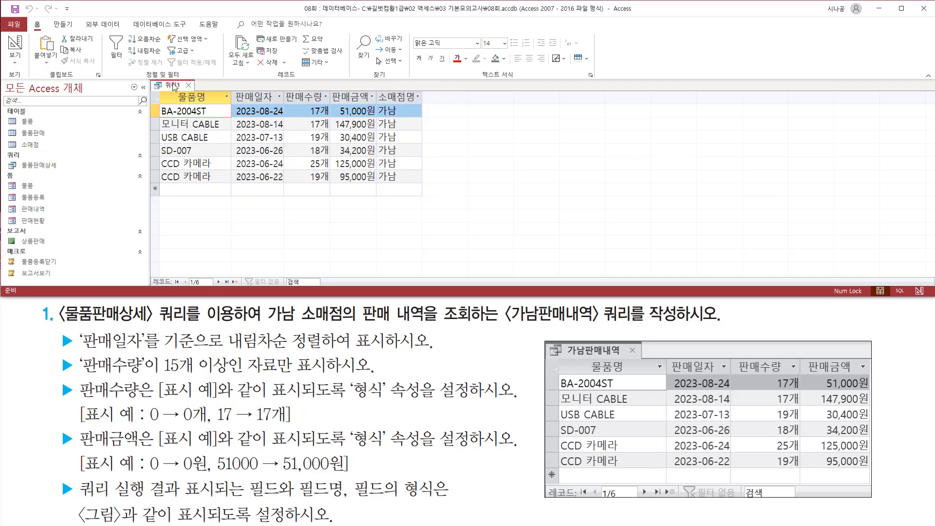
right_click(173, 86)
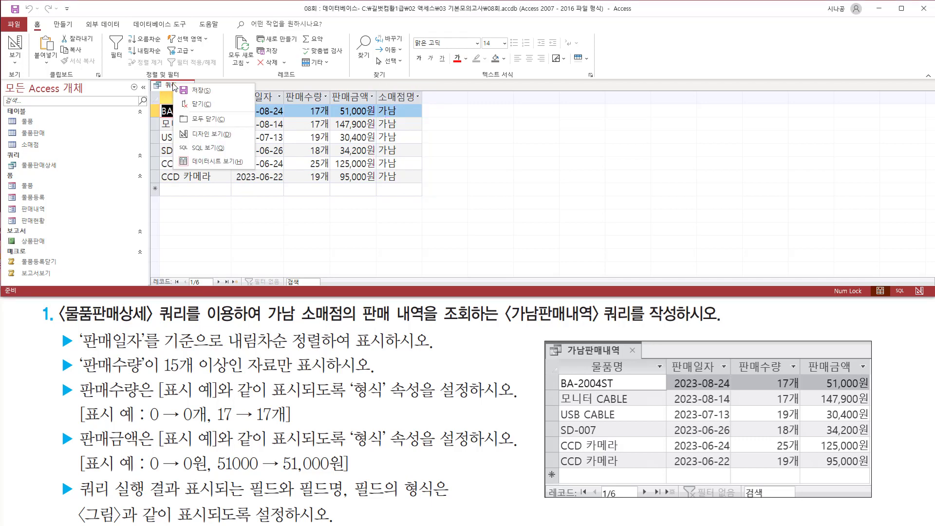
click(197, 135)
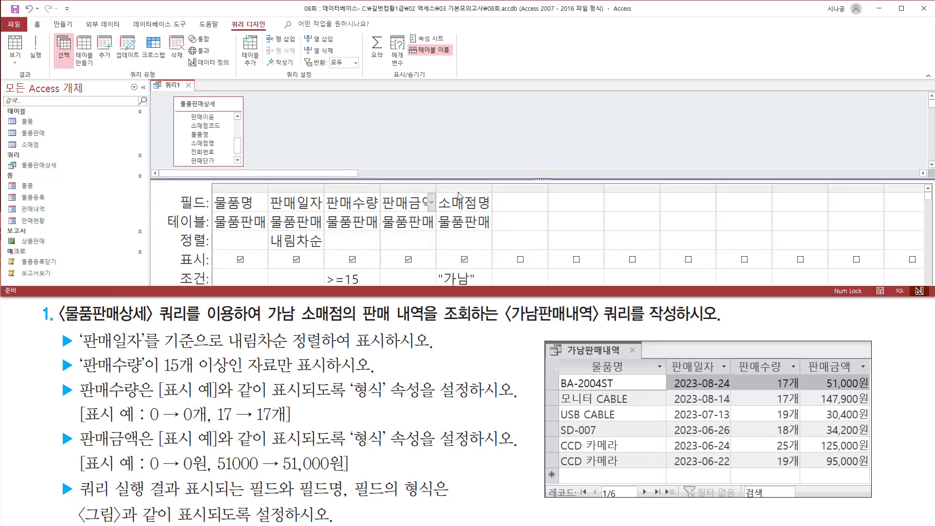
drag(434, 187, 499, 229)
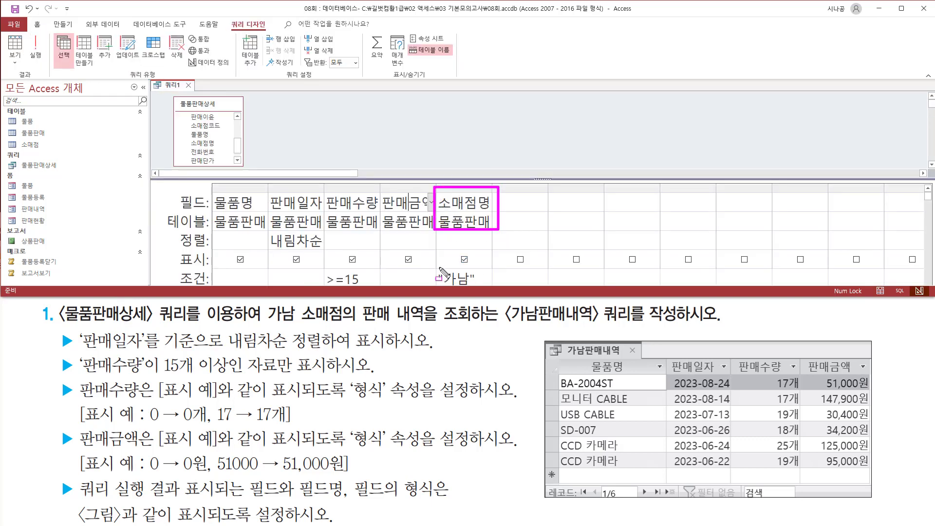
mouse_move(435, 269)
mouse_down()
mouse_move(460, 288)
mouse_move(488, 285)
mouse_up()
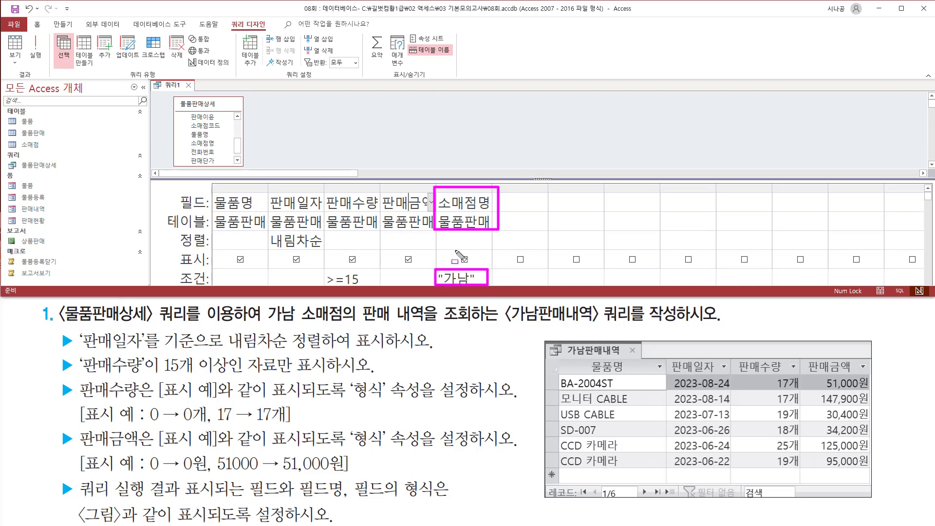
drag(458, 252, 471, 267)
drag(176, 266, 214, 267)
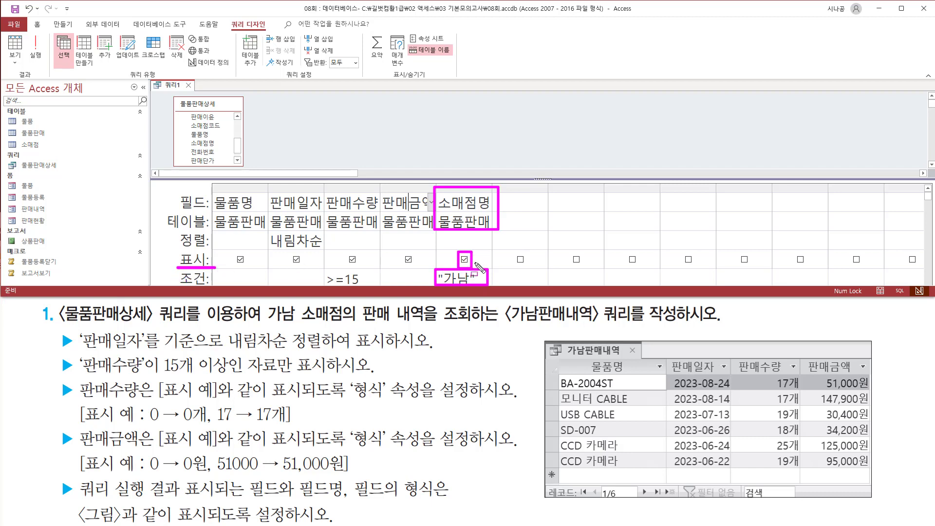
key(Escape)
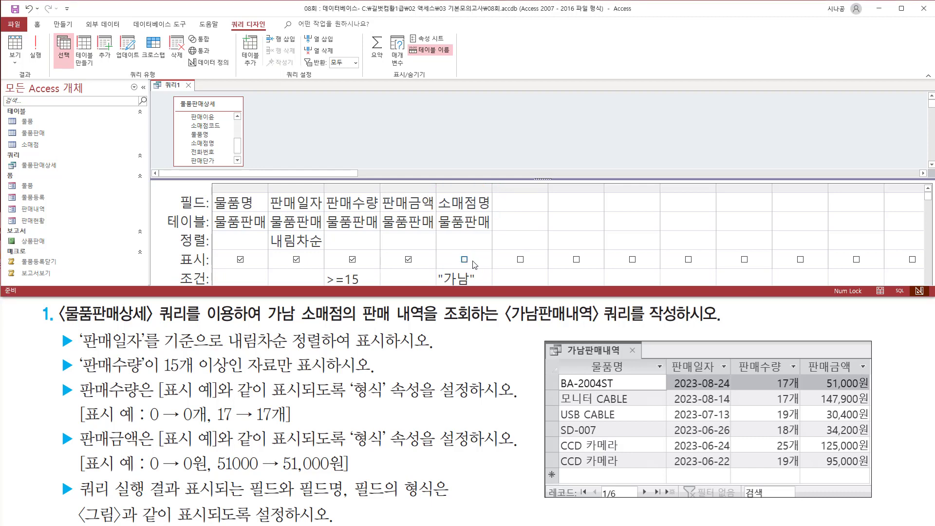
drag(455, 251, 475, 268)
key(Escape)
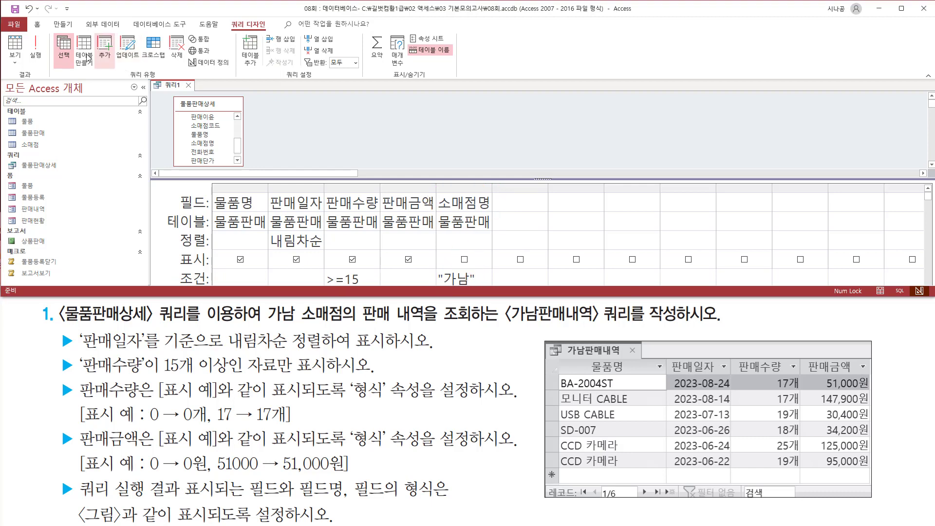
Step: Run the query and compare its displayed fields and records with the example figure
click(37, 57)
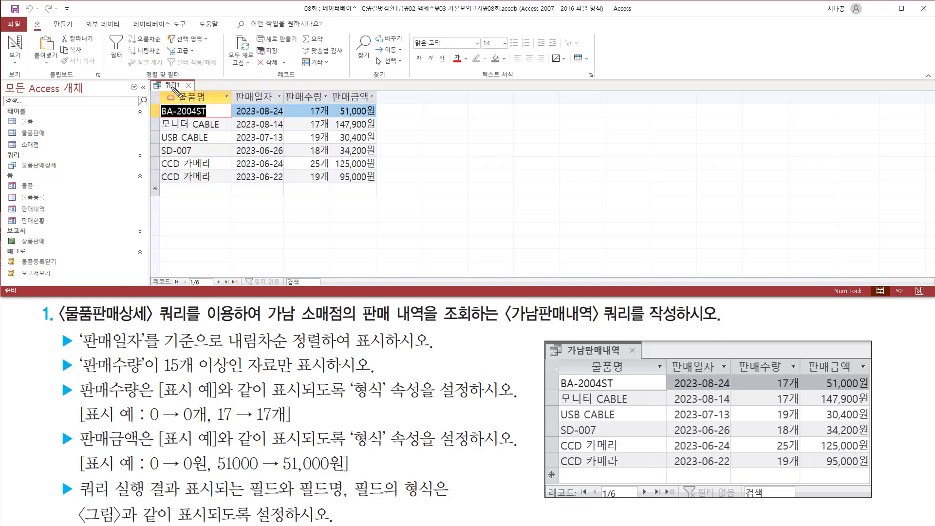
mouse_move(157, 89)
mouse_down()
mouse_move(181, 195)
mouse_move(385, 194)
mouse_move(377, 188)
mouse_up()
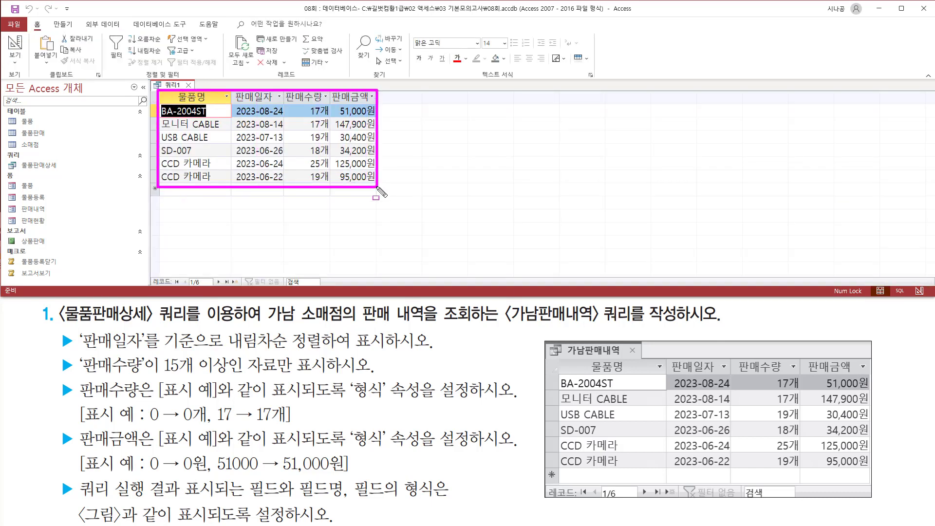
mouse_move(557, 357)
mouse_down()
mouse_move(863, 475)
mouse_move(876, 469)
mouse_up()
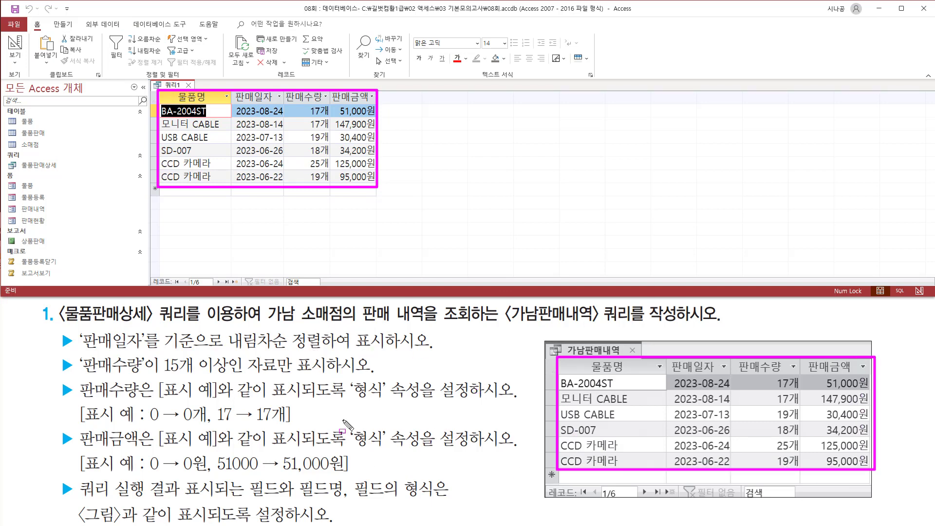
key(Escape)
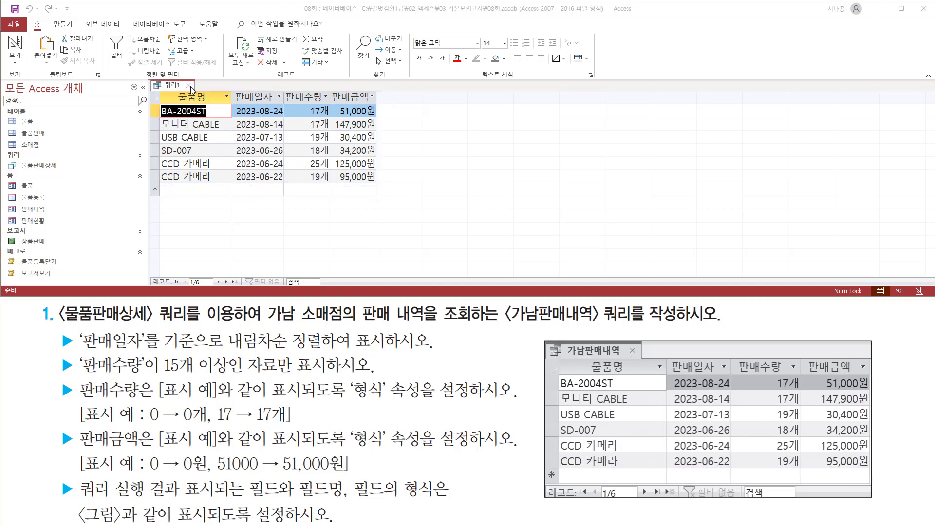
Step: Close the query and save it under the name 가남판매내역
click(189, 85)
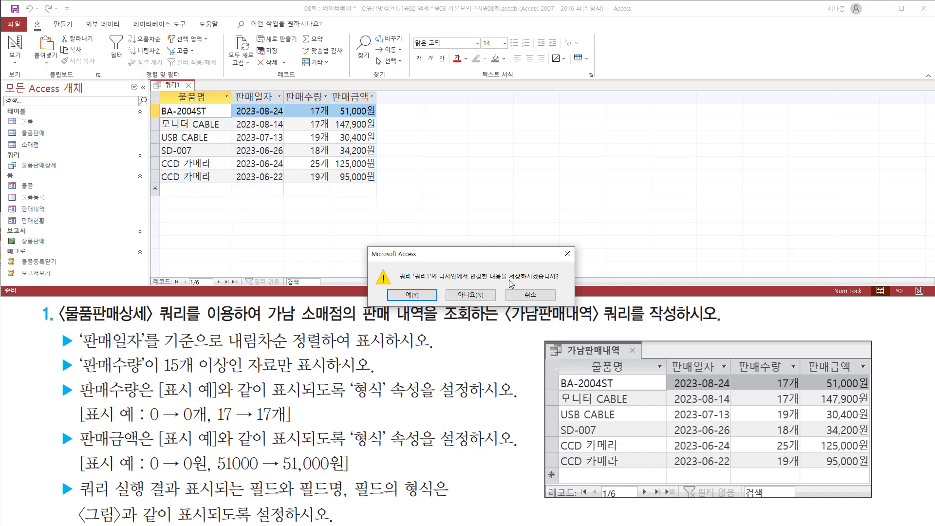
drag(509, 282, 566, 281)
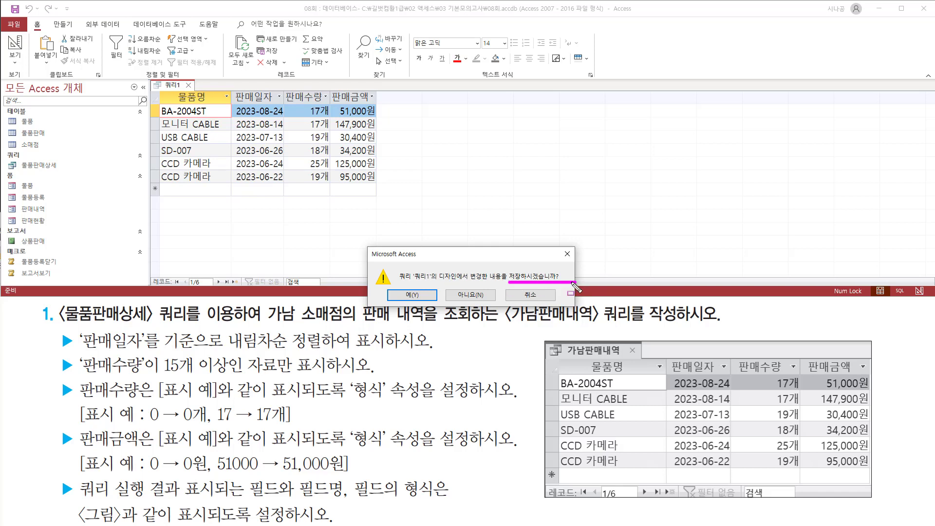
key(Escape)
click(409, 294)
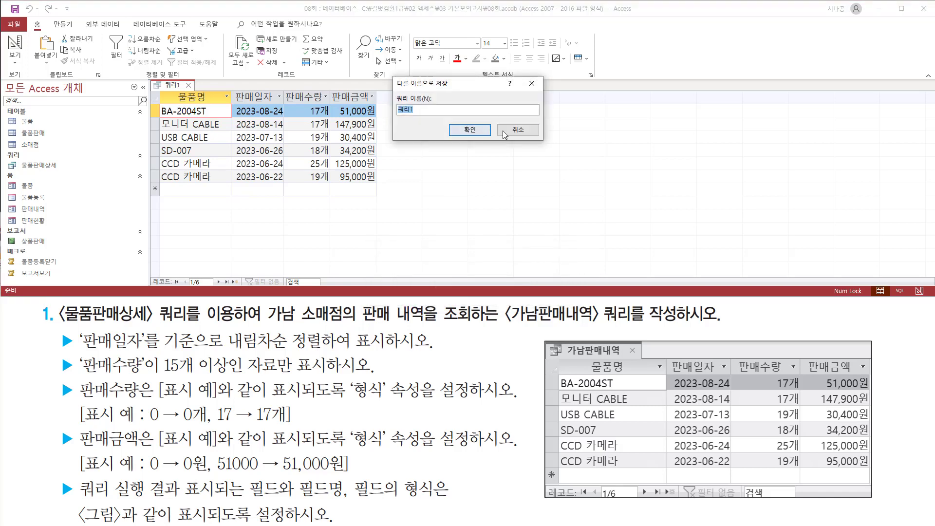
mouse_move(395, 92)
mouse_down()
mouse_move(408, 115)
mouse_move(441, 118)
mouse_up()
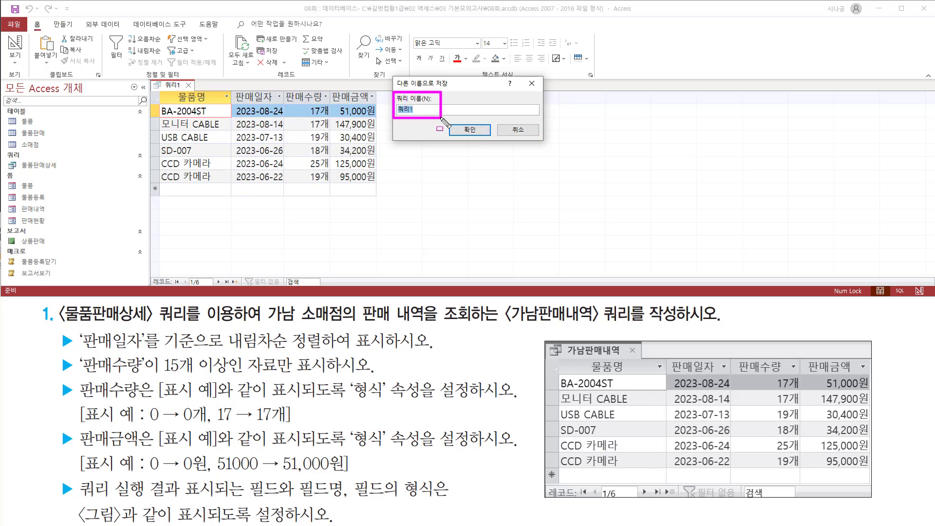
drag(507, 326, 598, 326)
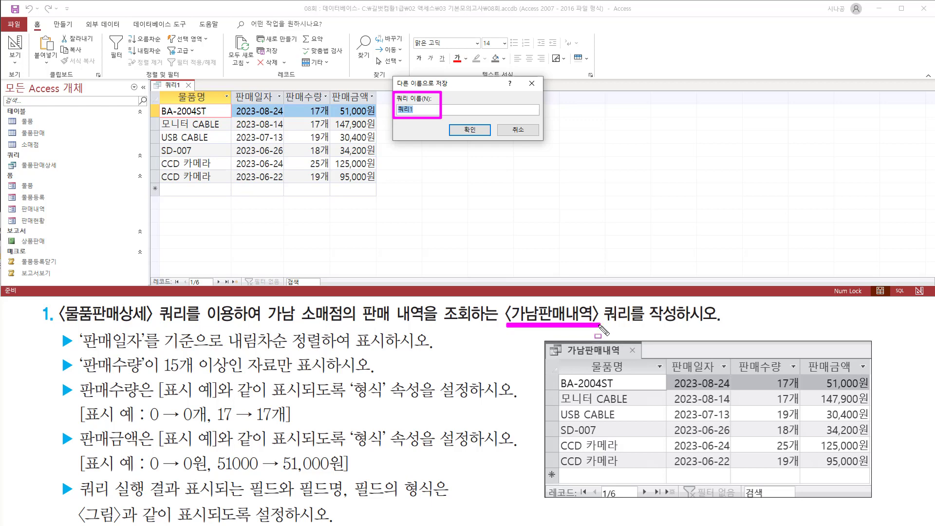
key(Escape)
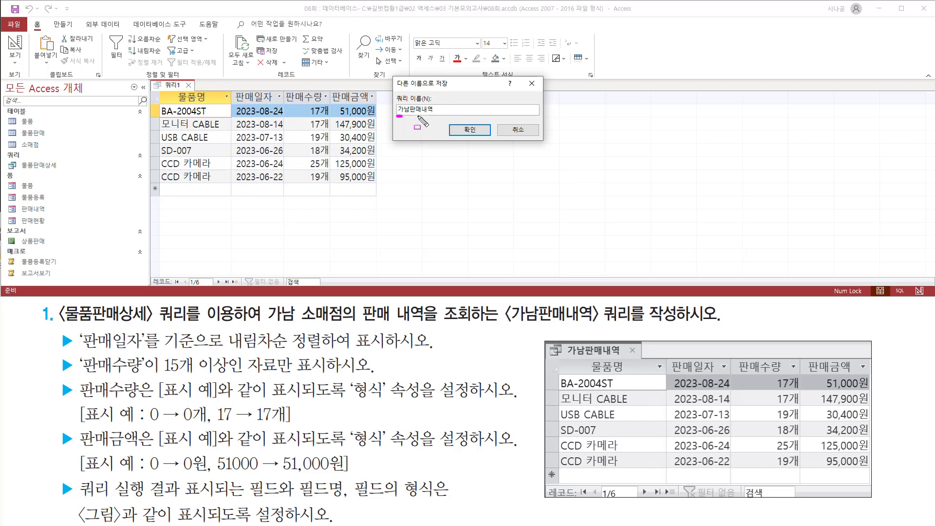
drag(397, 116, 446, 117)
drag(457, 123, 481, 138)
key(Escape)
click(470, 130)
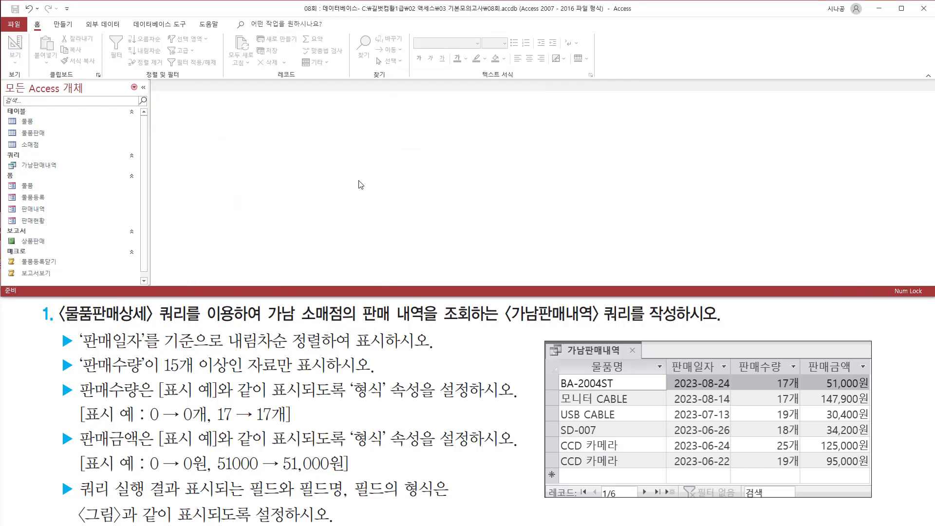
drag(14, 157, 60, 171)
key(Escape)
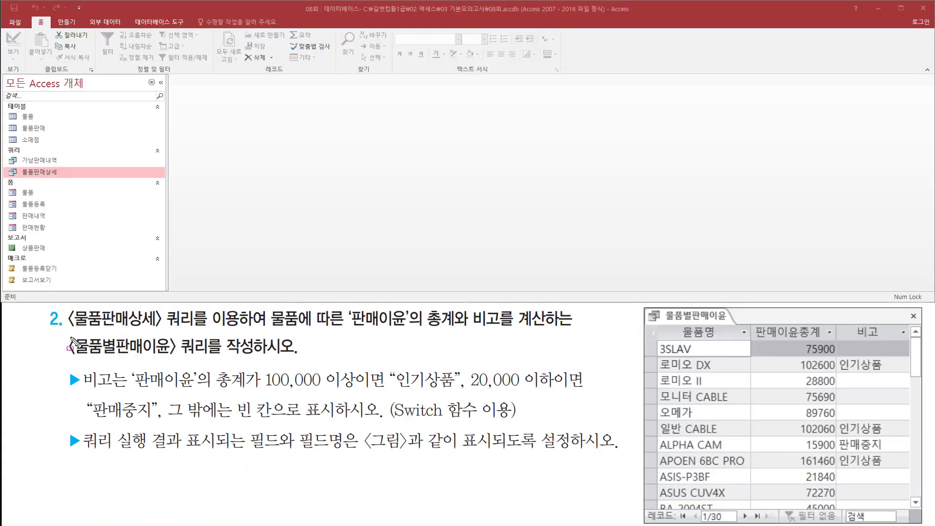
drag(68, 329, 202, 329)
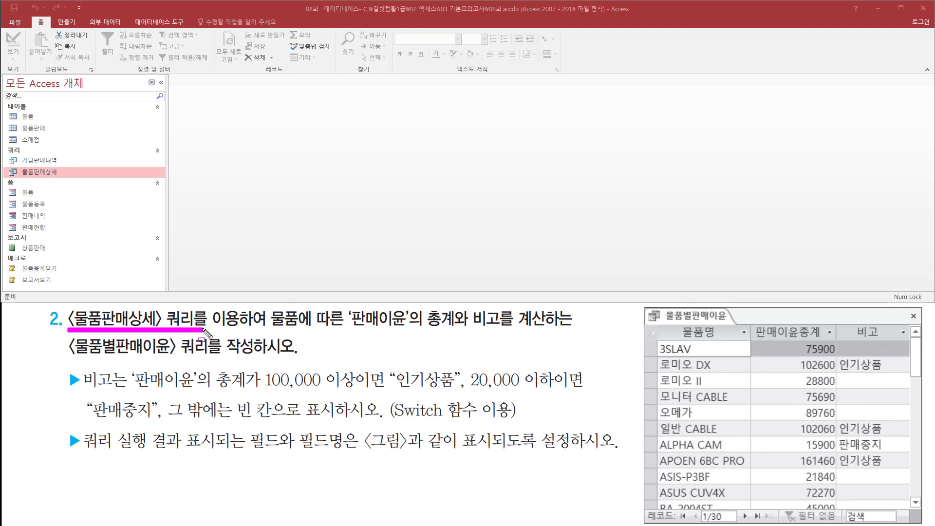
mouse_move(68, 331)
mouse_down()
mouse_move(244, 307)
mouse_move(388, 332)
mouse_move(566, 331)
mouse_up()
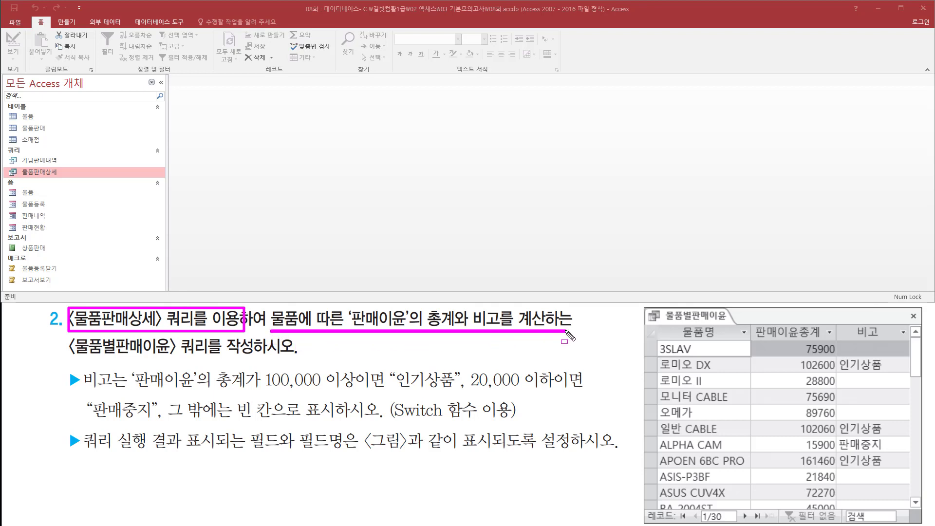
drag(70, 359, 290, 361)
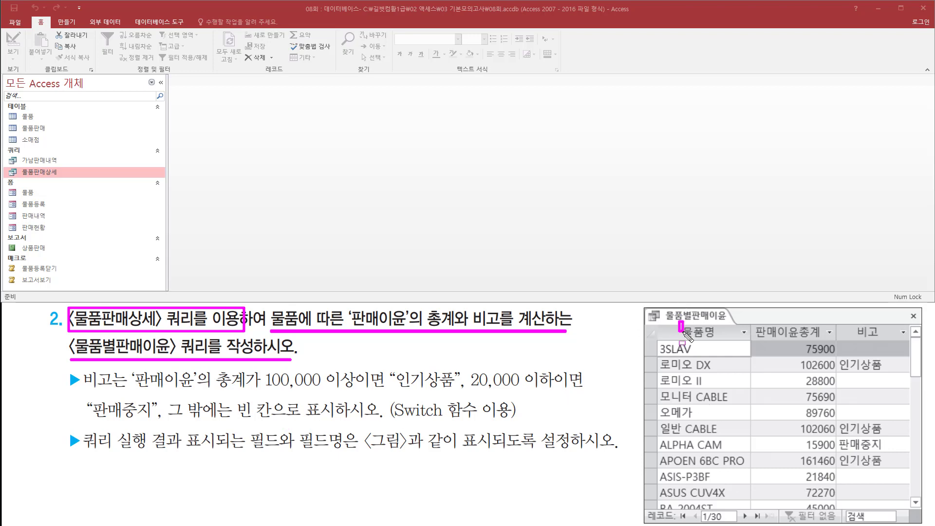
mouse_move(679, 321)
mouse_down()
mouse_move(723, 342)
mouse_move(828, 343)
mouse_move(848, 322)
mouse_move(893, 339)
mouse_up()
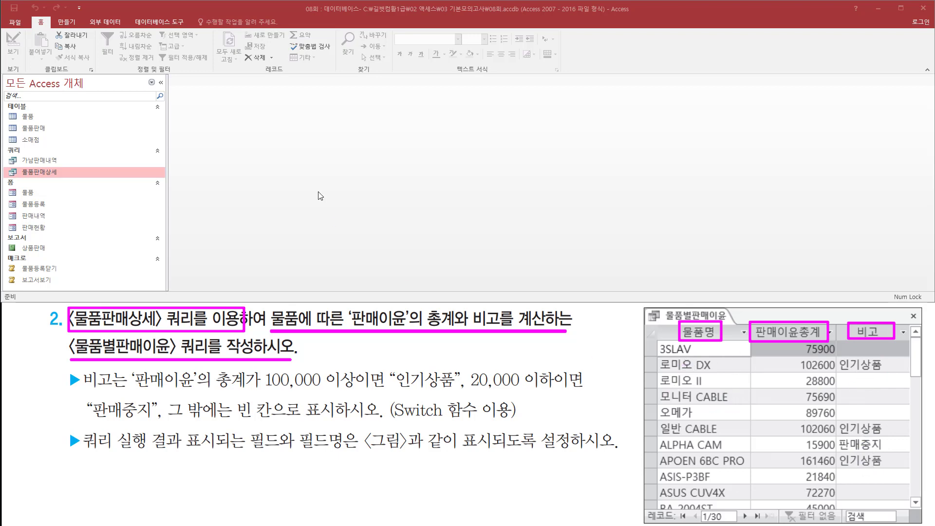
key(Escape)
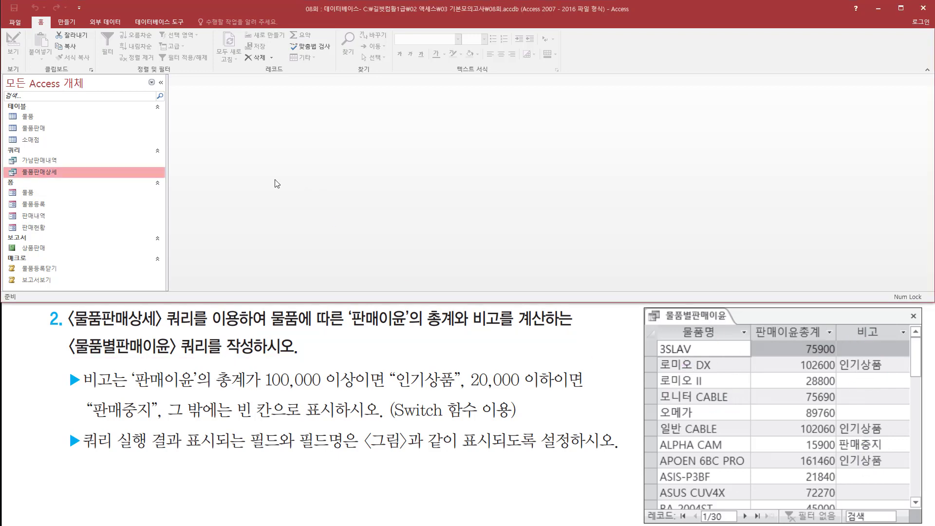
Step: Create a new query in Design View and add the 물품판매상세 query as its data source
click(70, 23)
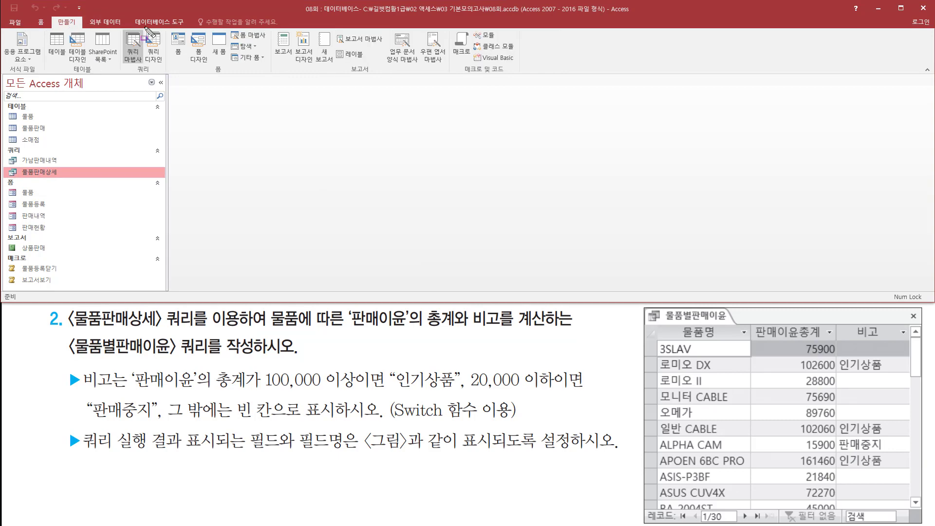
drag(144, 28, 167, 64)
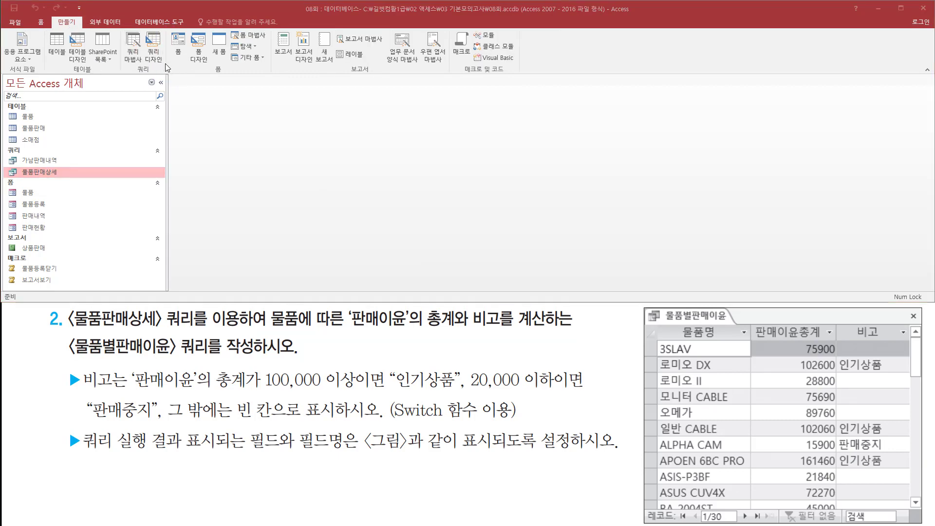
click(160, 60)
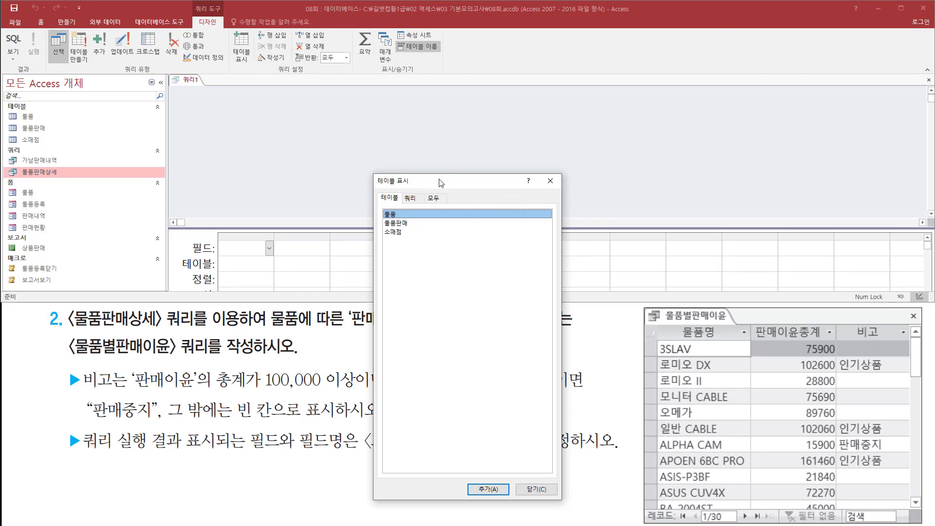
drag(440, 185, 459, 98)
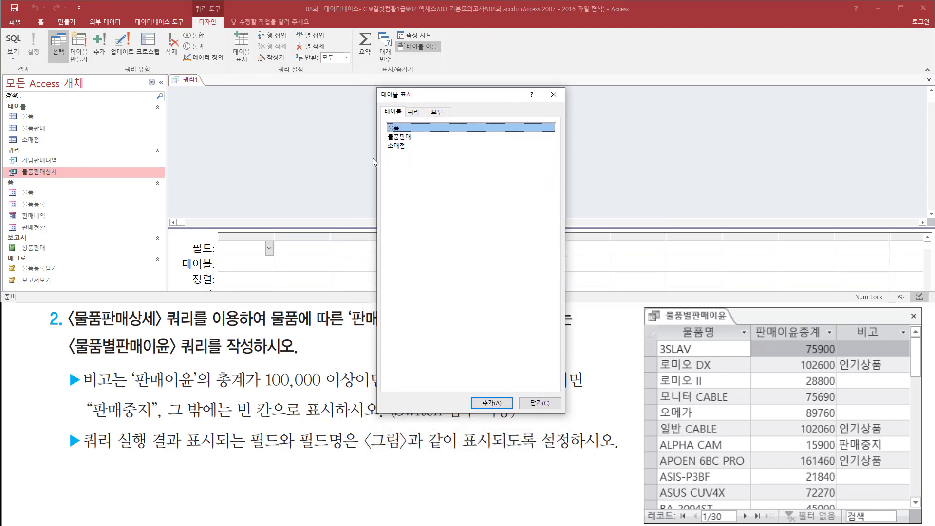
drag(66, 329, 244, 331)
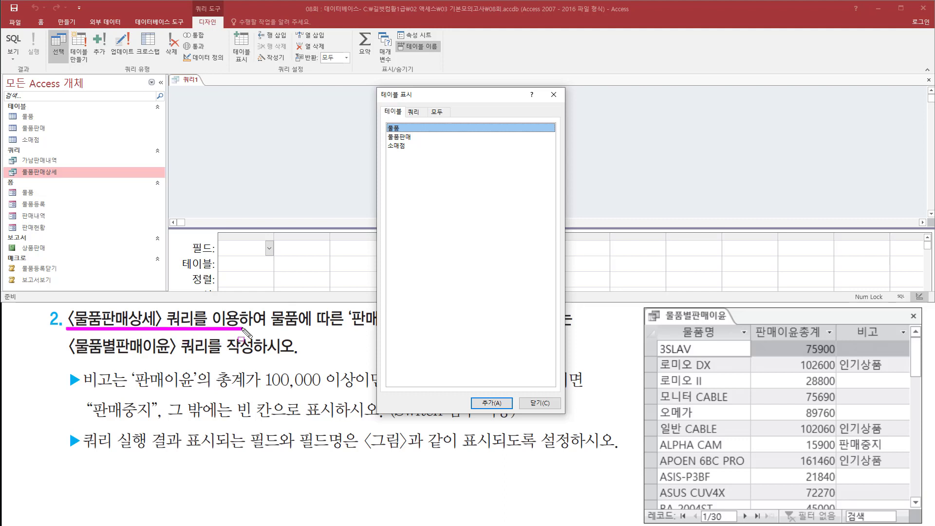
drag(405, 106, 428, 118)
key(Escape)
click(414, 113)
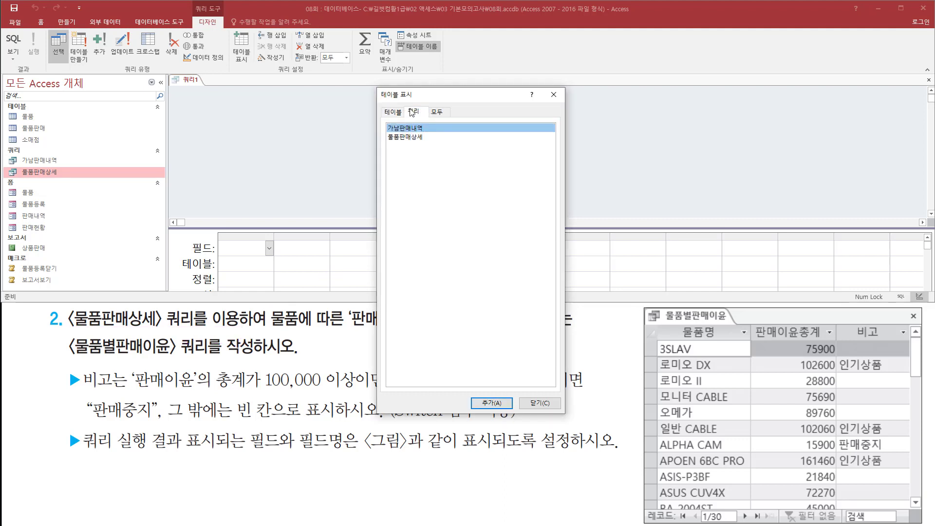
click(408, 138)
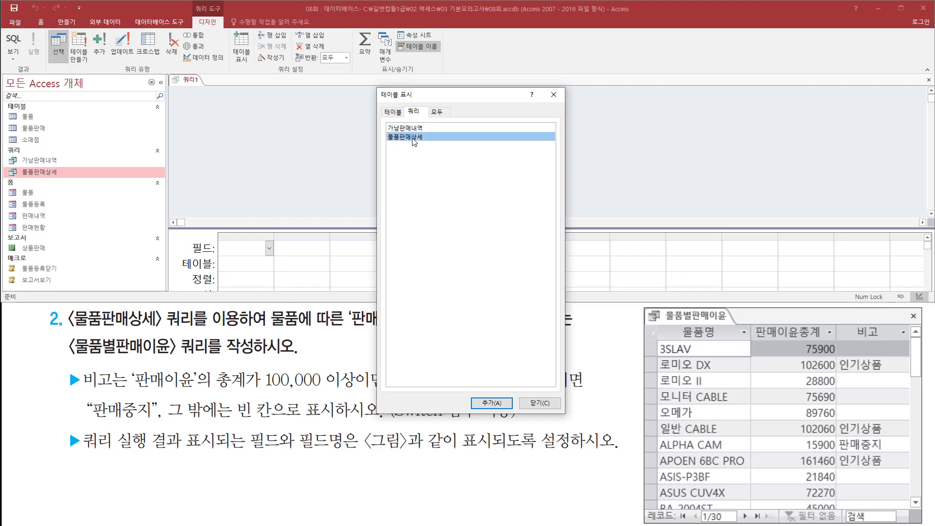
double_click(412, 139)
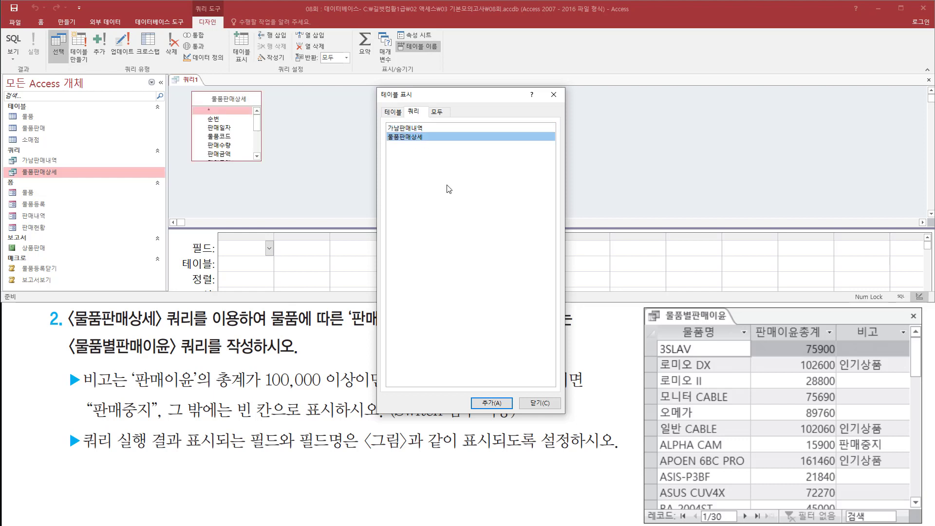
mouse_move(181, 86)
mouse_down()
mouse_move(273, 183)
mouse_move(267, 174)
mouse_up()
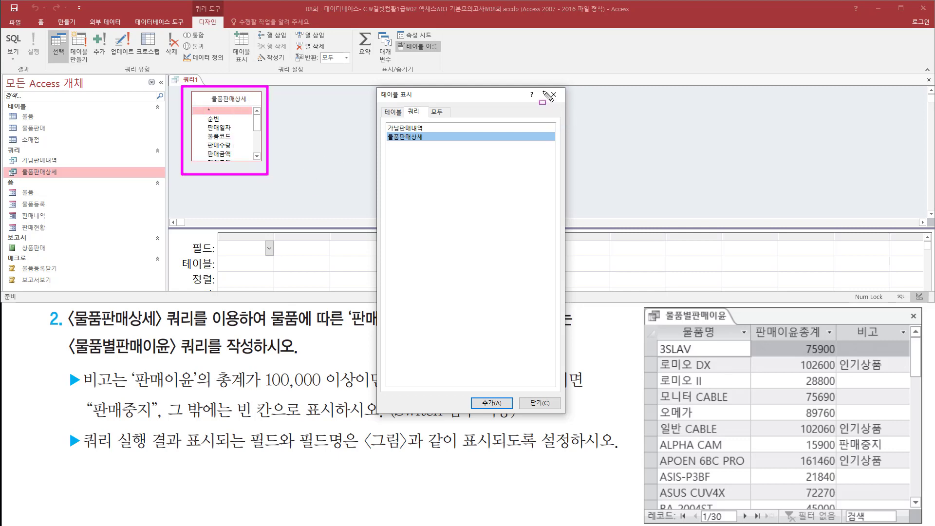
Step: Close the source selection dialog and enlarge the query design grid
key(Escape)
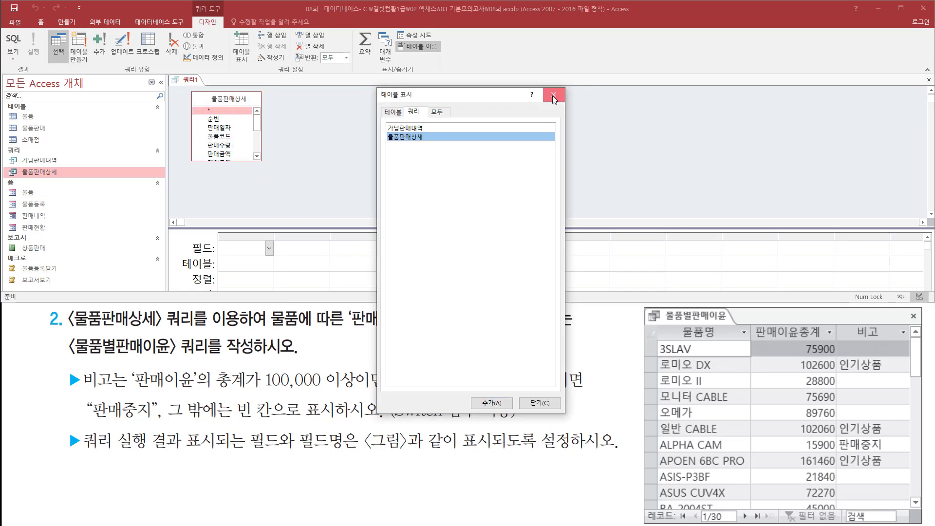
click(553, 94)
drag(450, 228, 450, 174)
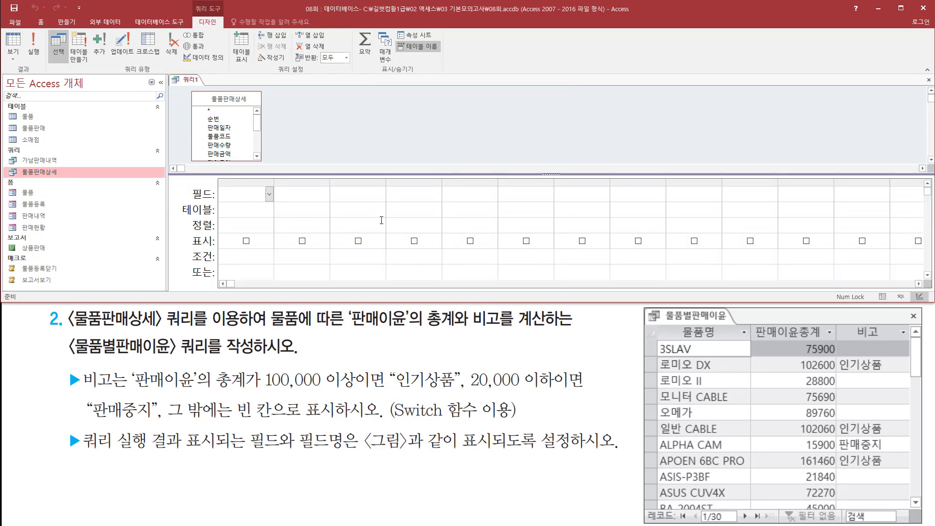
Step: Add the 물품명 field from 물품판매상세 to the first column of the design grid
drag(677, 324, 720, 342)
key(Escape)
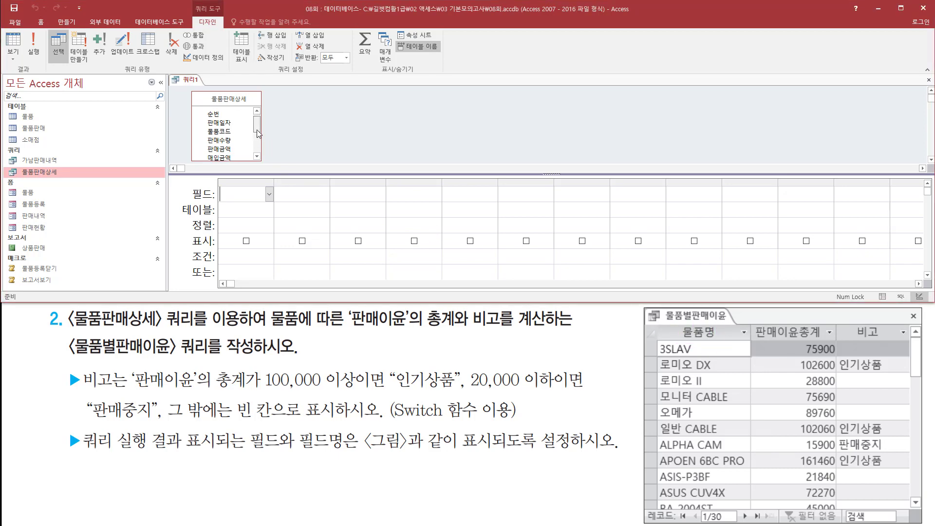
scroll(256, 129, down, 3)
click(224, 130)
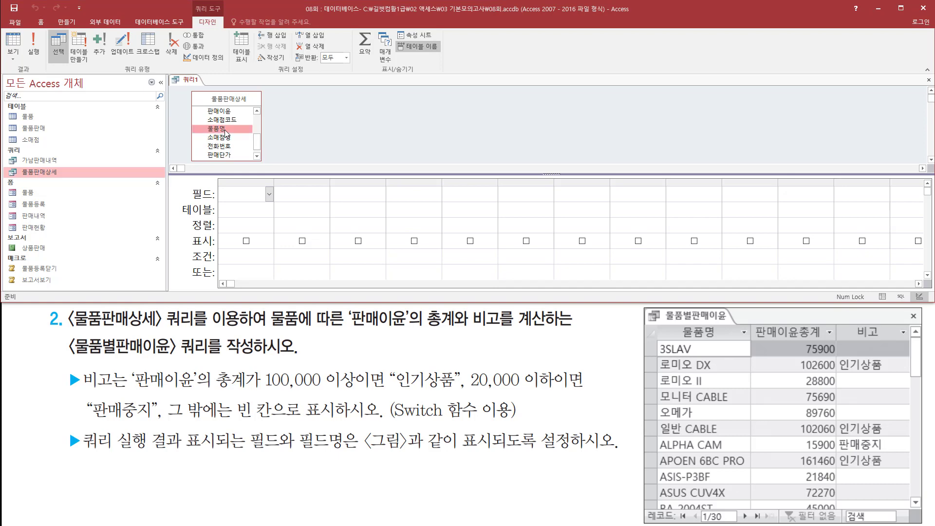
double_click(224, 129)
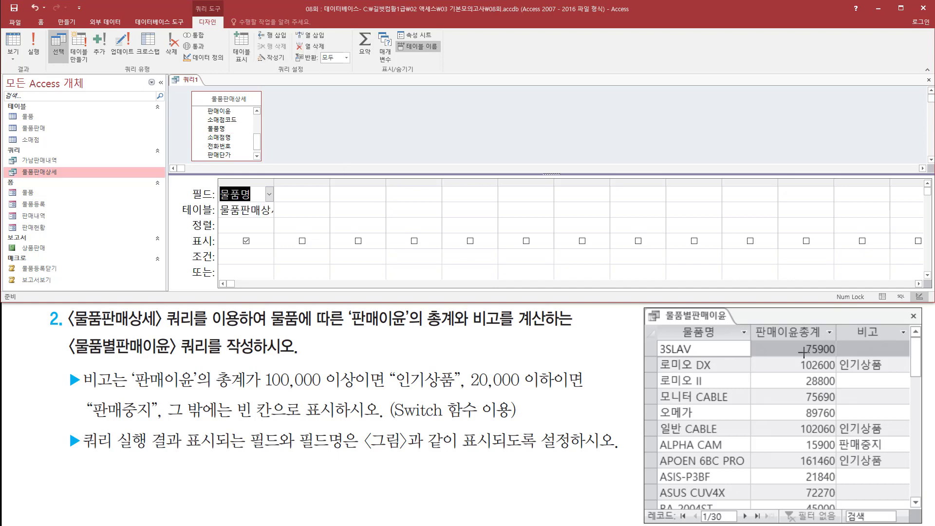
Step: Add the 판매이윤 field from 물품판매상세 to the second column of the design grid
mouse_move(753, 320)
mouse_down()
mouse_move(783, 347)
mouse_move(833, 344)
mouse_up()
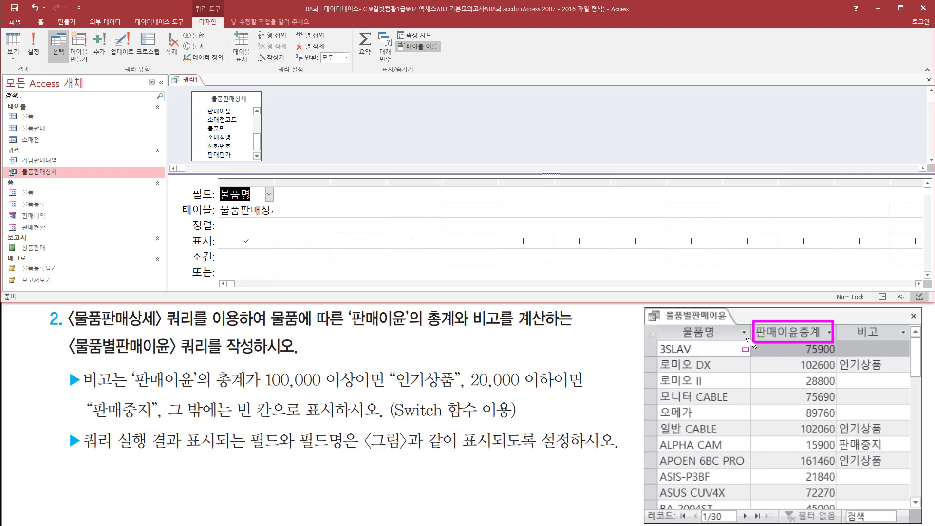
drag(203, 105, 239, 117)
key(Escape)
click(225, 114)
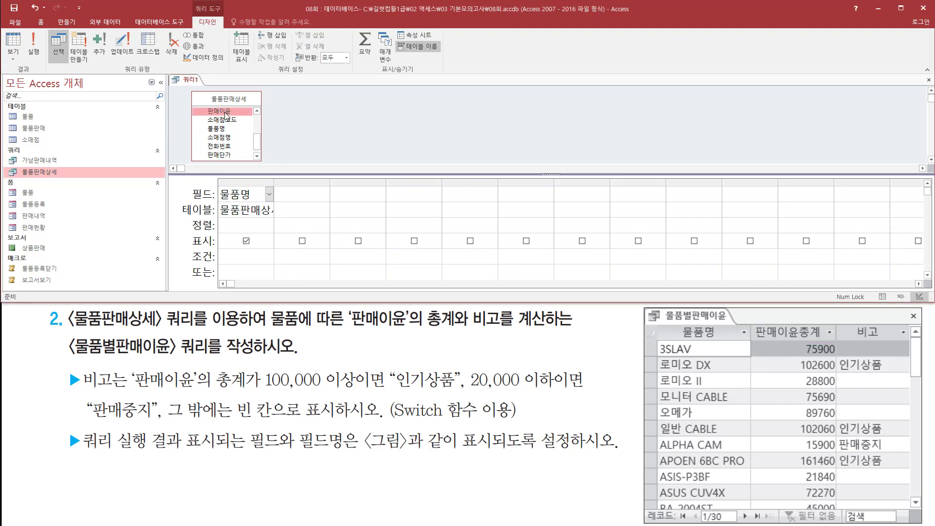
double_click(224, 114)
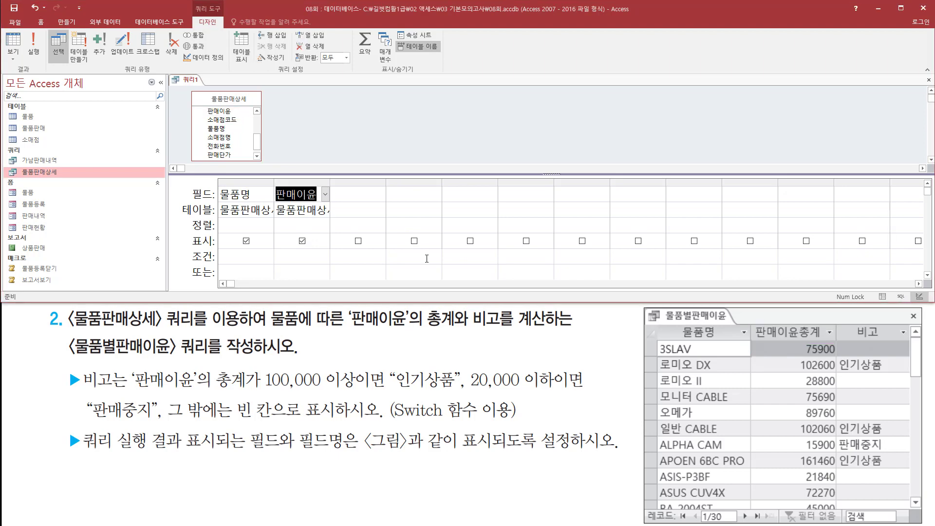
drag(857, 324, 849, 329)
key(Escape)
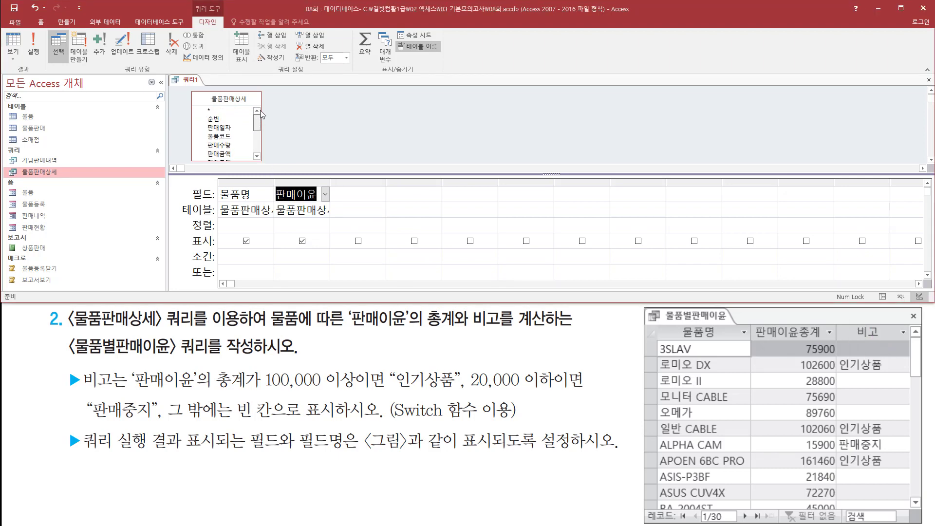
Step: Show the 요약 row in the design grid and set the 판매이윤 column's summary to 합계
scroll(262, 114, down, 3)
scroll(267, 149, up, 3)
drag(270, 180, 329, 220)
drag(420, 330, 454, 329)
drag(356, 30, 375, 64)
key(Escape)
click(365, 50)
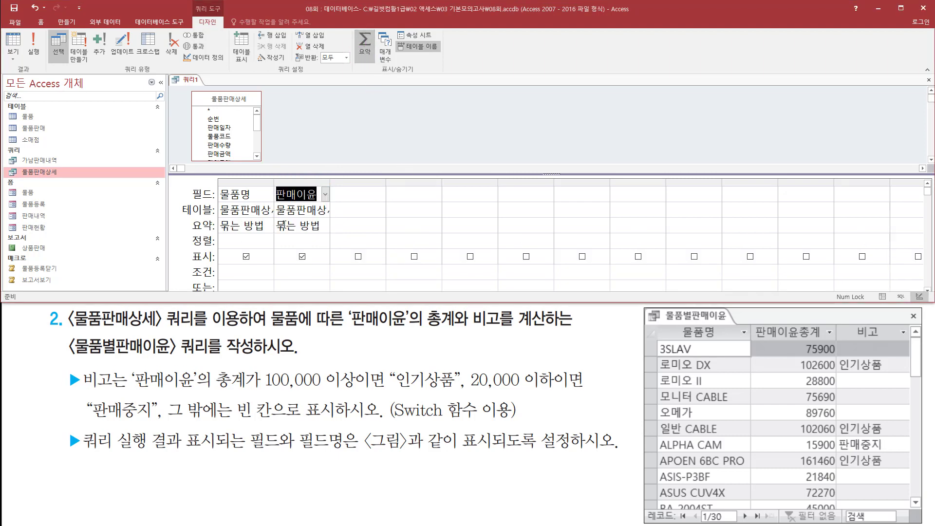
click(325, 225)
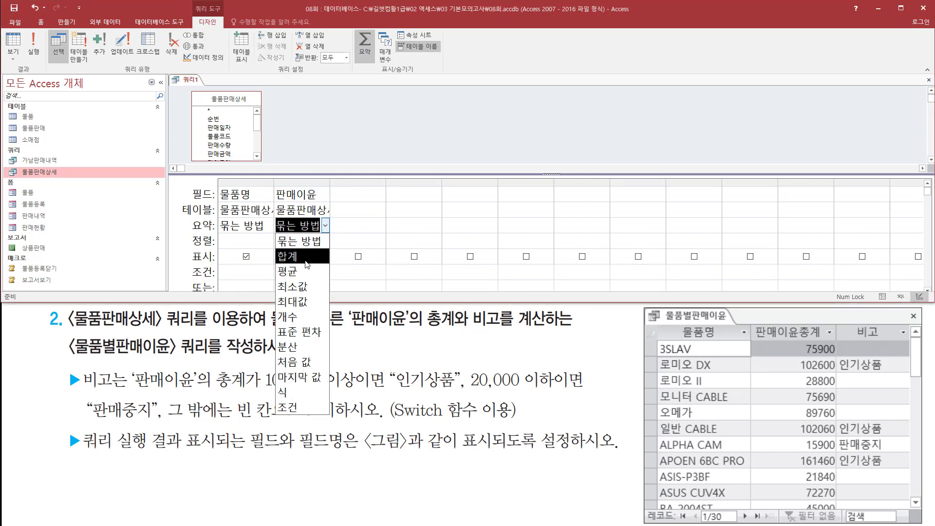
click(306, 257)
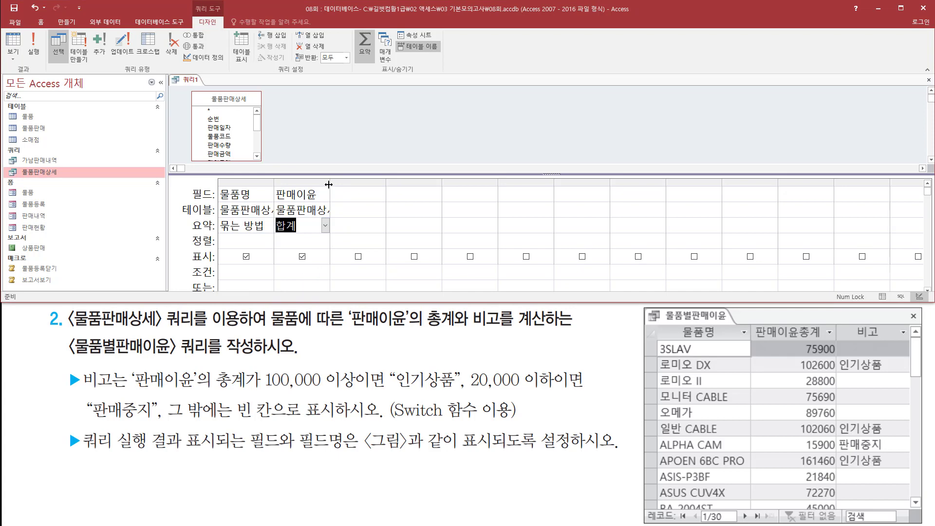
Step: Widen the 판매이윤 column in the design grid and give the field the alias 판매이윤총계
drag(329, 184, 412, 184)
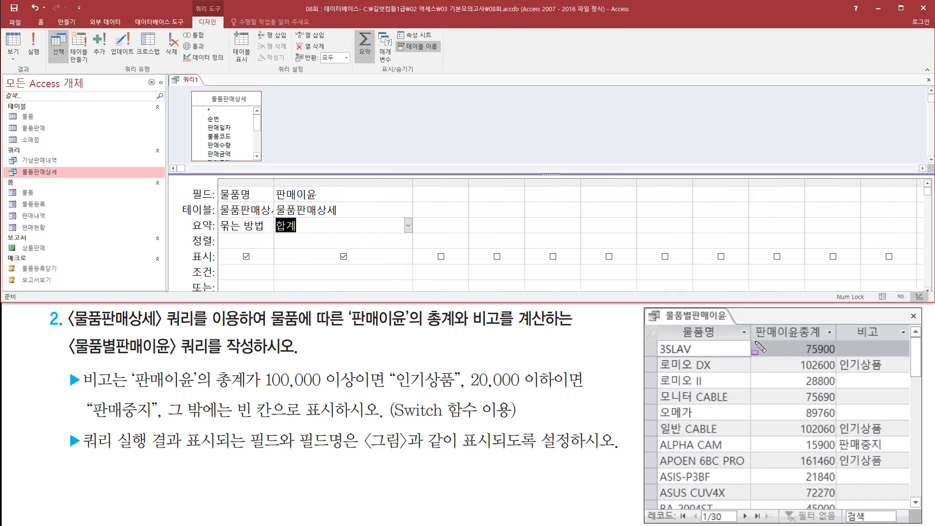
drag(754, 341, 821, 342)
key(Escape)
click(342, 193)
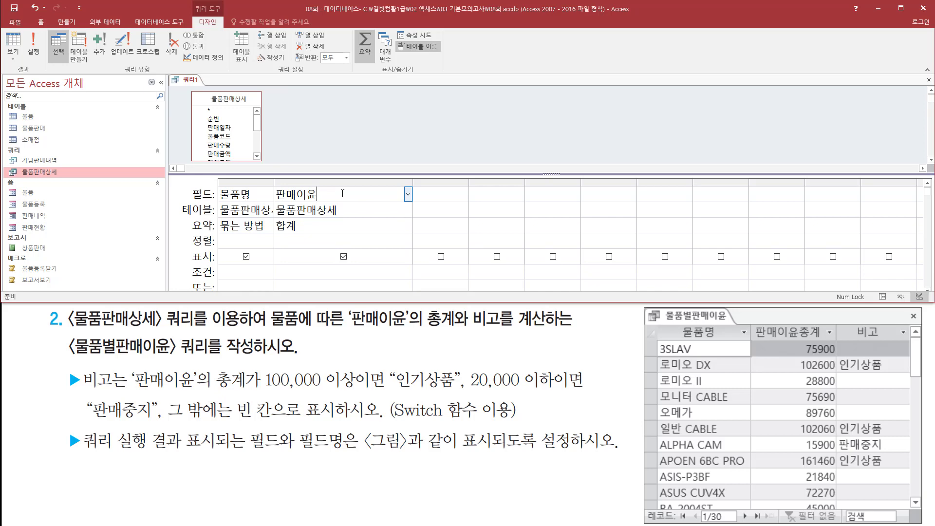
key(Home)
text(판매이)
text(윤총ㄱ)
text(:)
drag(274, 200, 335, 201)
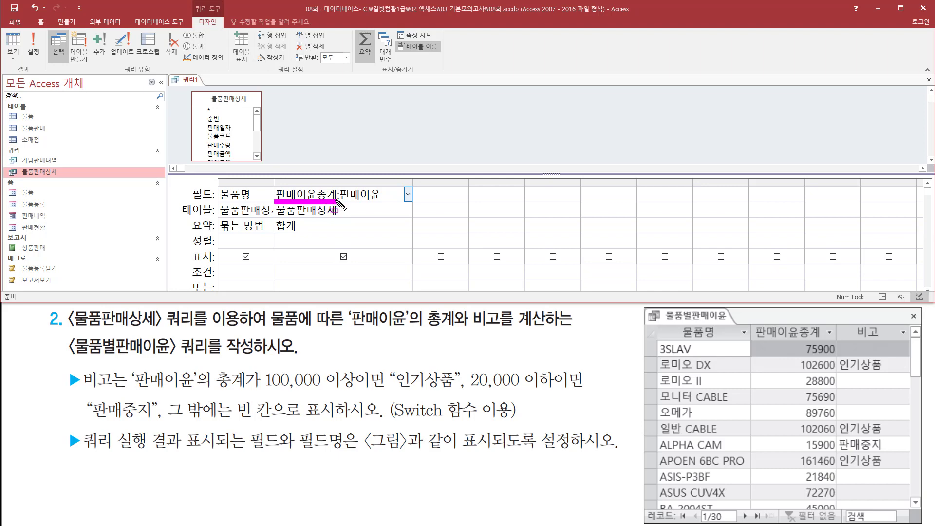
key(Escape)
click(372, 143)
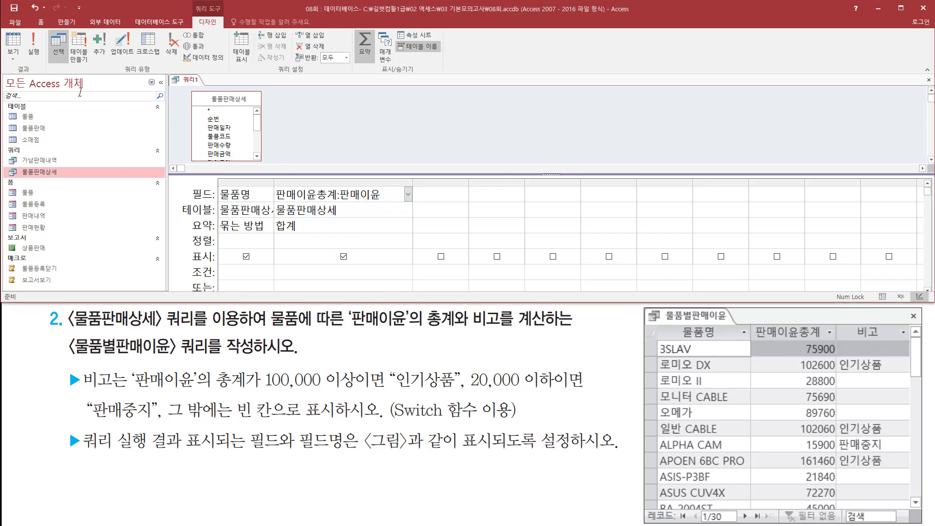
Step: Run the query, fit the 판매이윤총계 column width, and examine its totals against the example figure and the 비고 conditions
click(33, 48)
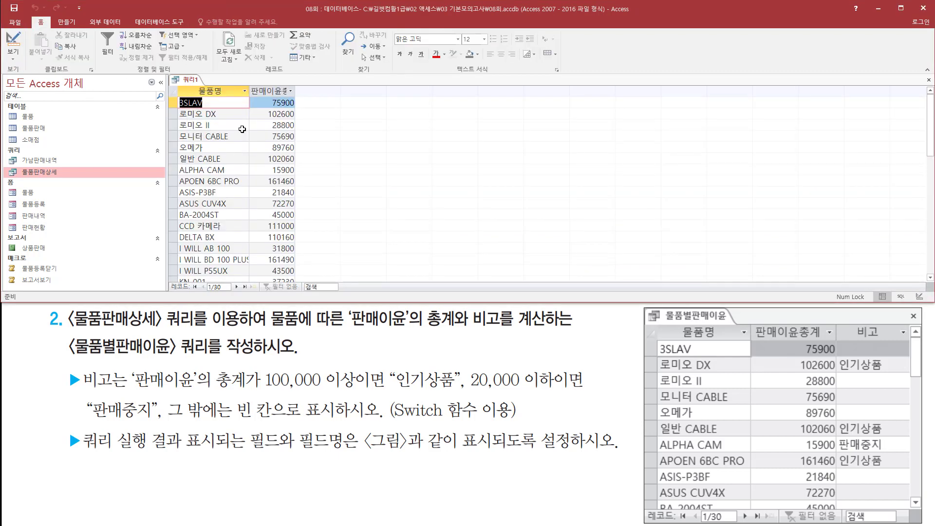
double_click(295, 89)
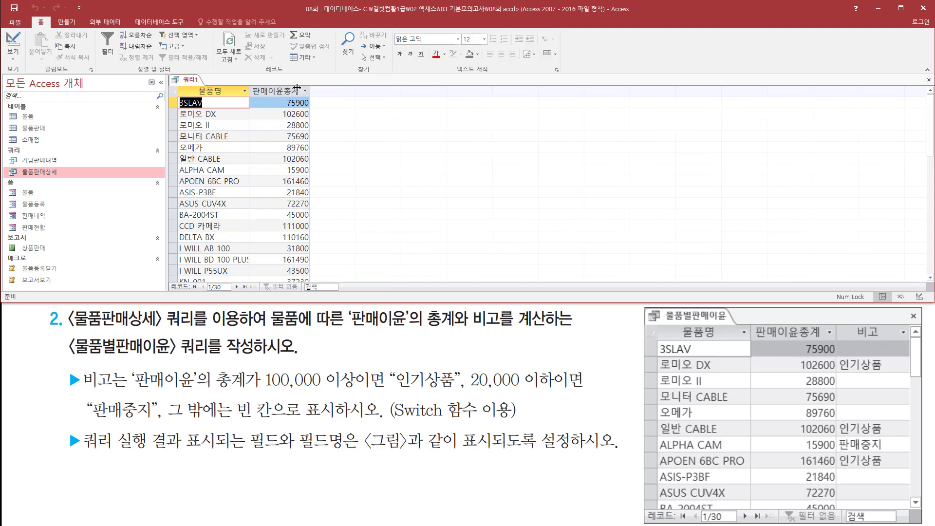
scroll(297, 135, down, 2)
scroll(297, 136, down, 3)
scroll(299, 146, up, 5)
mouse_move(838, 320)
mouse_down()
mouse_move(872, 431)
mouse_move(909, 488)
mouse_up()
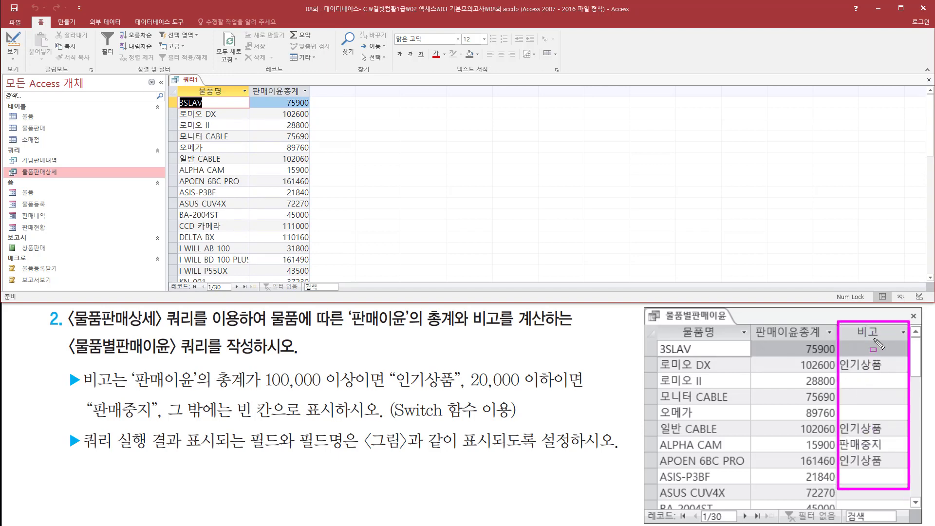
mouse_move(82, 367)
mouse_down()
mouse_move(91, 385)
mouse_move(123, 390)
mouse_move(250, 392)
mouse_up()
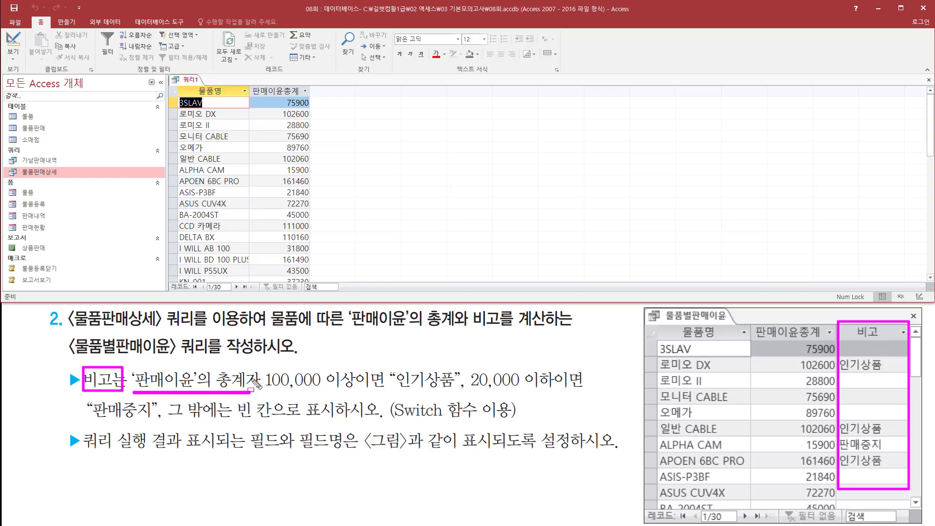
mouse_move(275, 95)
mouse_down()
mouse_move(289, 203)
mouse_move(313, 280)
mouse_up()
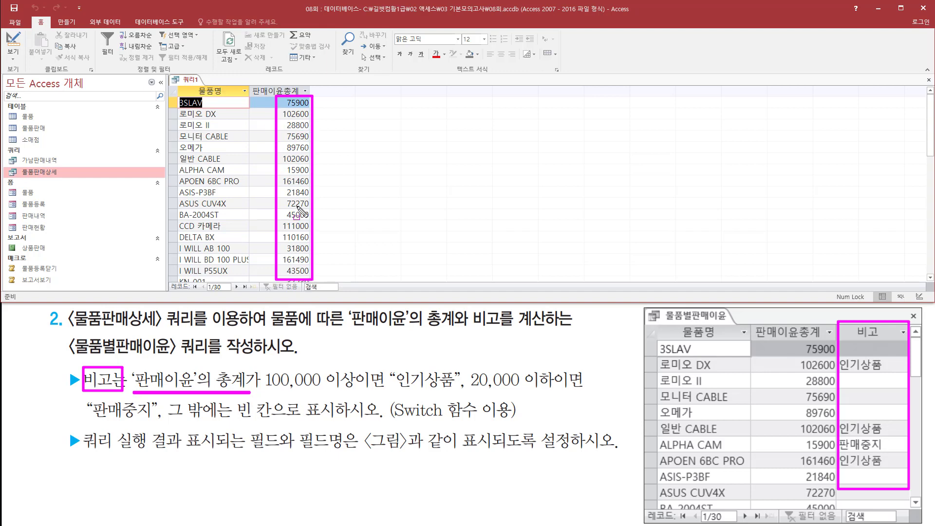
drag(265, 388, 582, 388)
drag(83, 425, 535, 423)
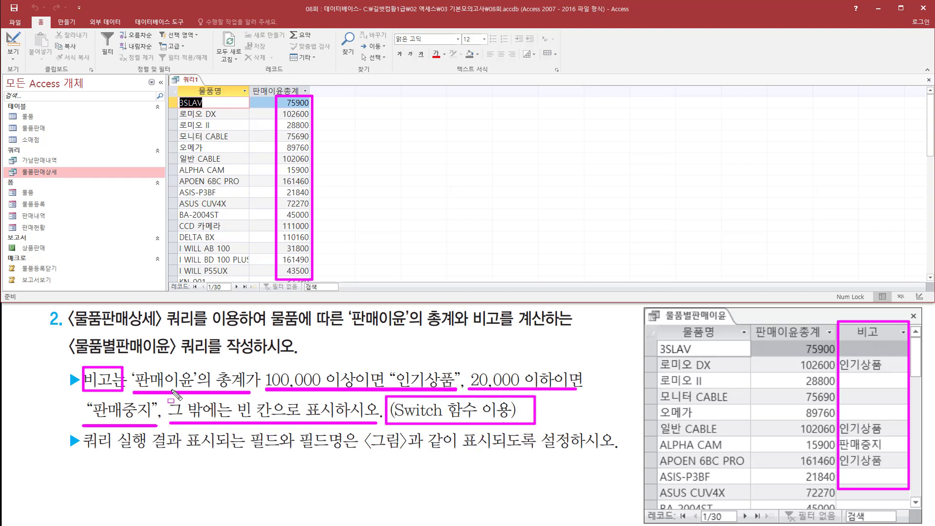
key(Escape)
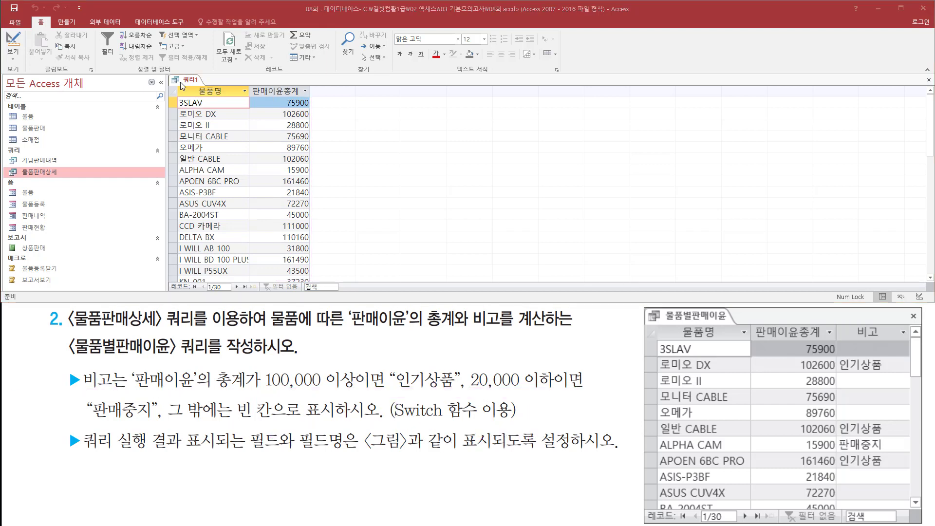
Step: Return the query to Design View and select the empty field cell in the third column
right_click(190, 80)
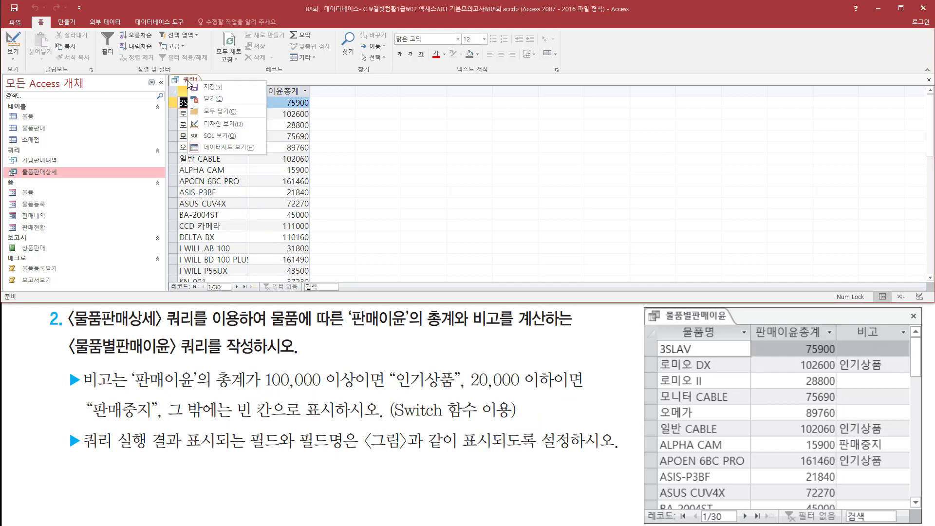
click(219, 124)
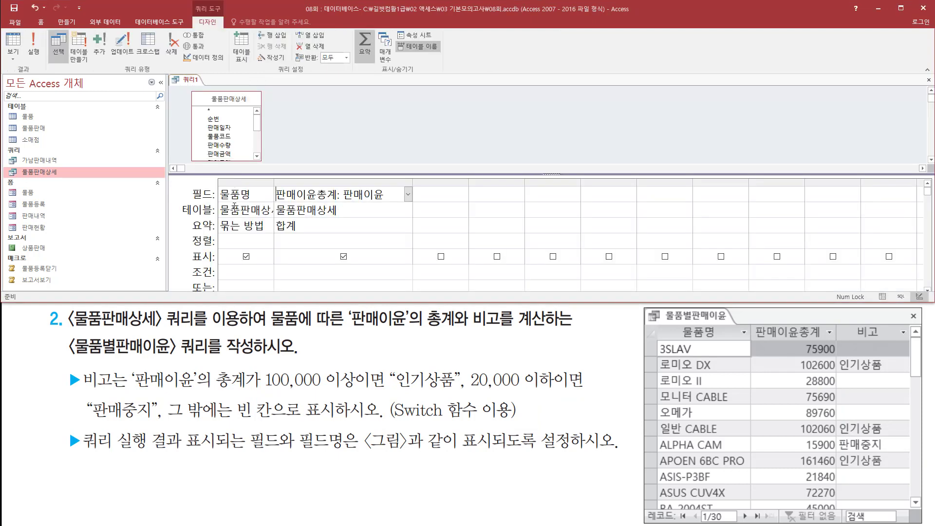
click(434, 190)
drag(413, 183, 466, 206)
key(Escape)
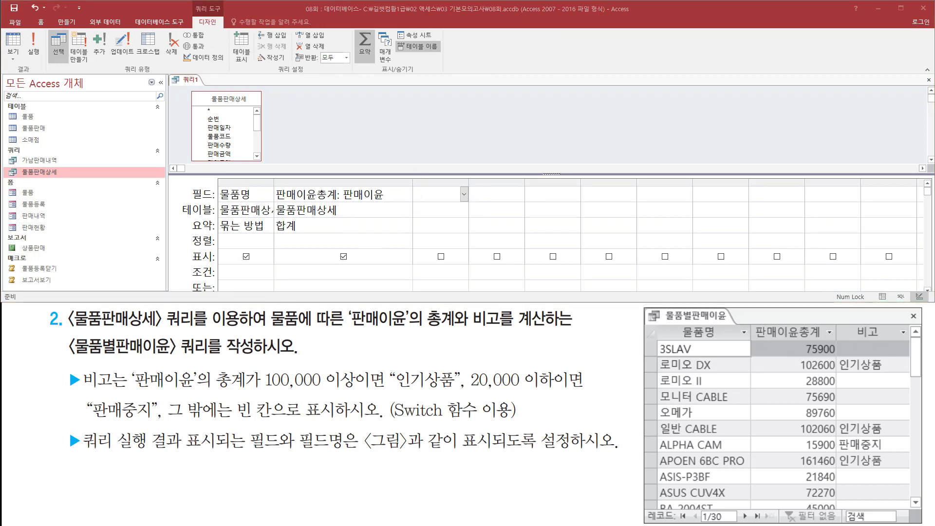
Step: Switch to the memo note and write the function syntax "switch( 조건1, 인수1 , 조건2 , 인수2, 조건3, 인수3..... )"
key(alt+Tab)
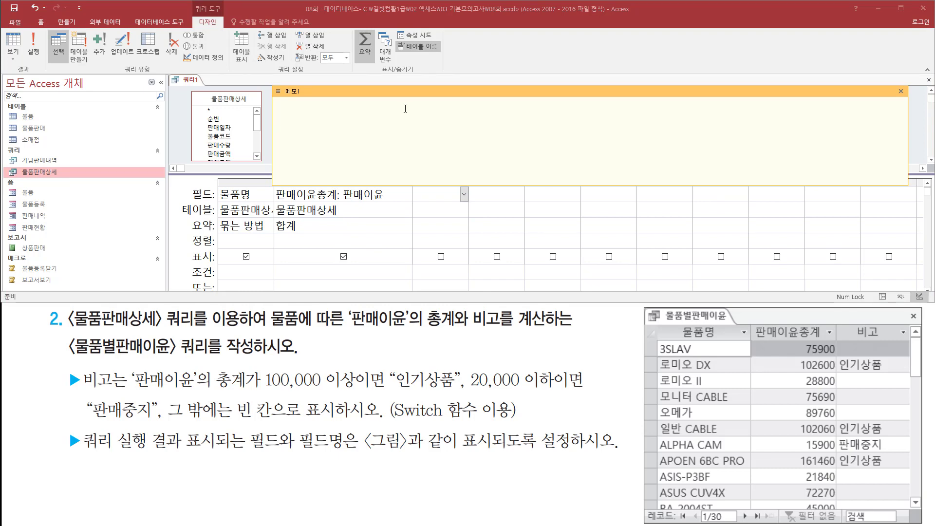
text(switch( 조건1)
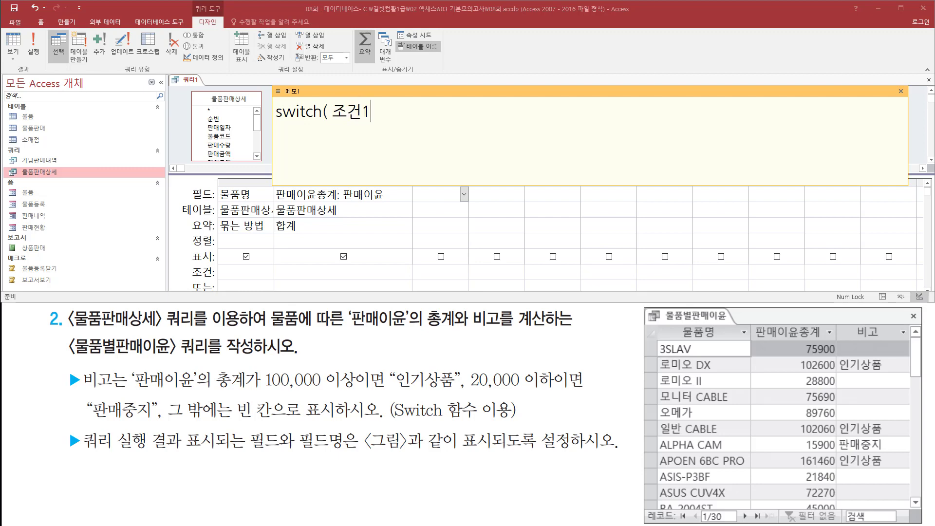
text(, 인수1 , 조건)
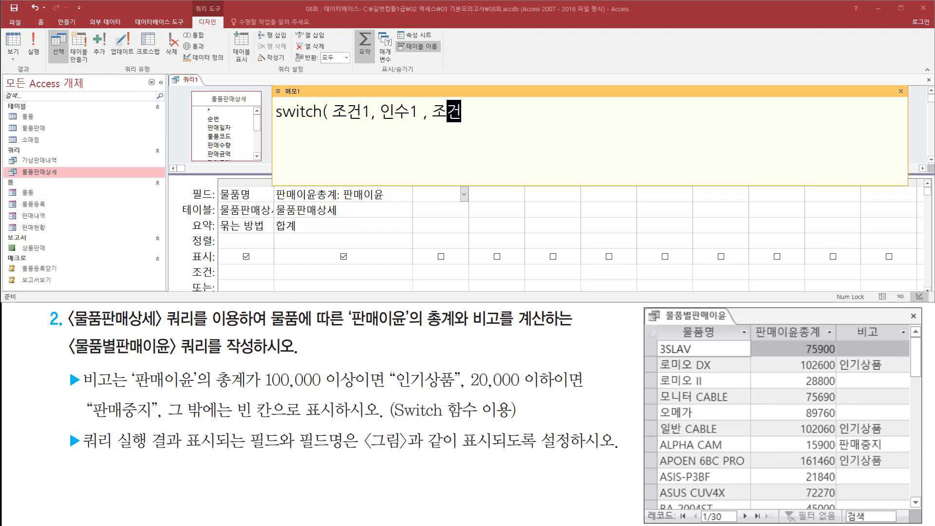
text(2 , 인수2)
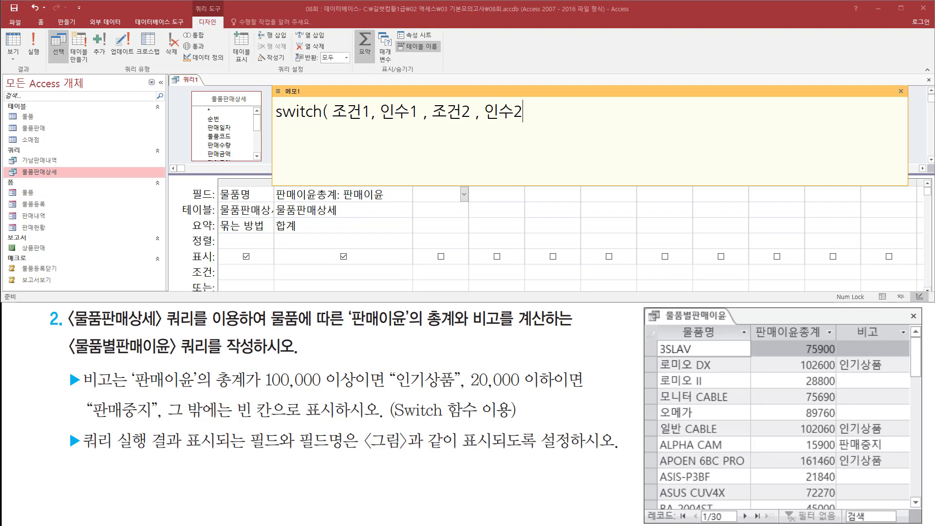
text(, 조건3, 인수3)
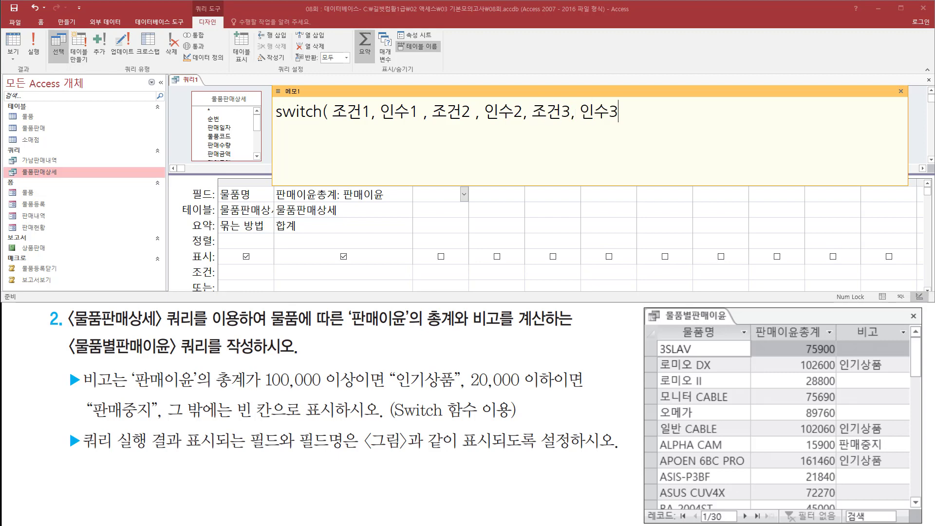
text(..... ))
key(Return)
Step: Start a second memo line with "switch( [판매이윤총계]>=100000" as the first condition of the 비고 expression
text(switch()
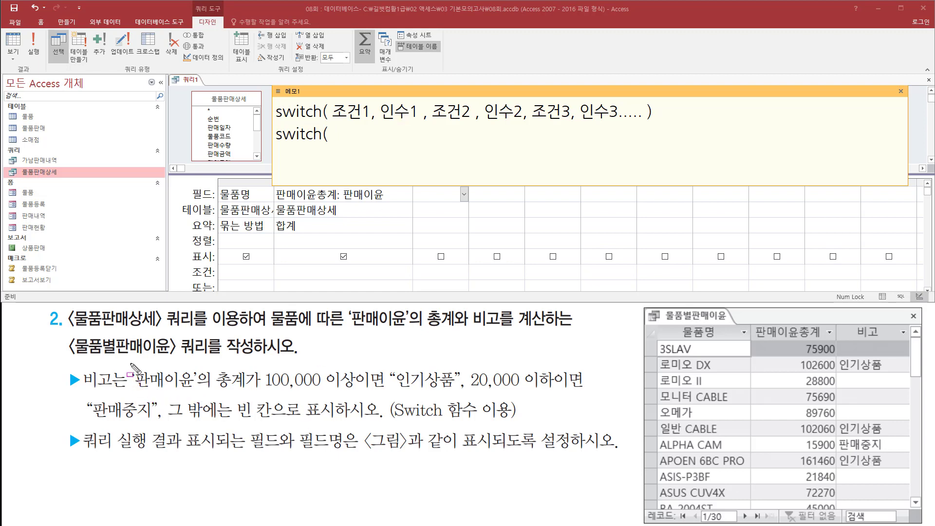
mouse_move(129, 363)
mouse_down()
mouse_move(189, 390)
mouse_move(358, 391)
mouse_up()
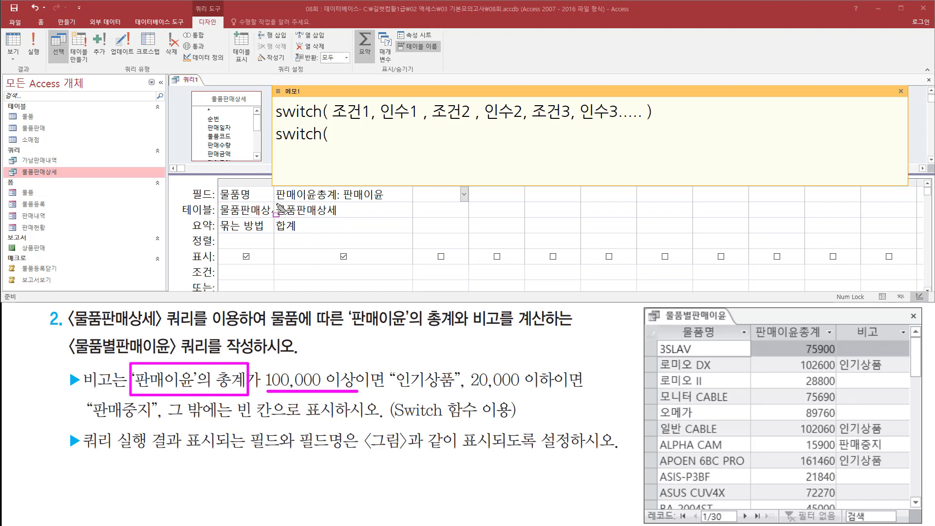
drag(276, 200, 338, 201)
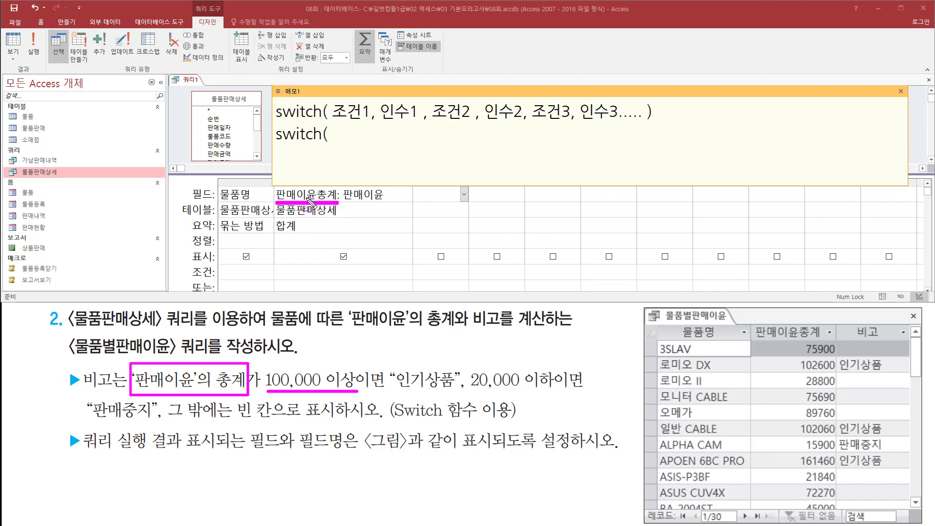
key(Escape)
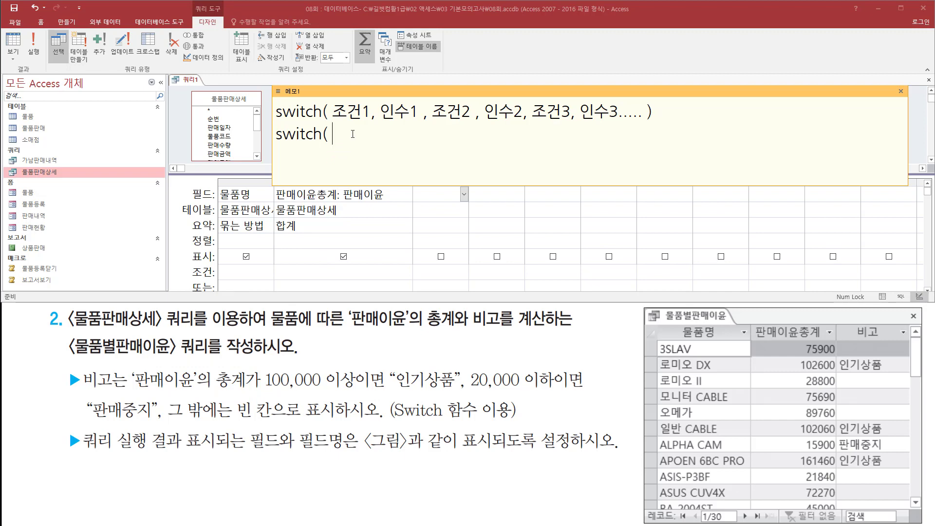
text([vks)
key(BackSpace)
key(BackSpace)
key(BackSpace)
key(Hangul)
text(판매이윤총ㄱ)
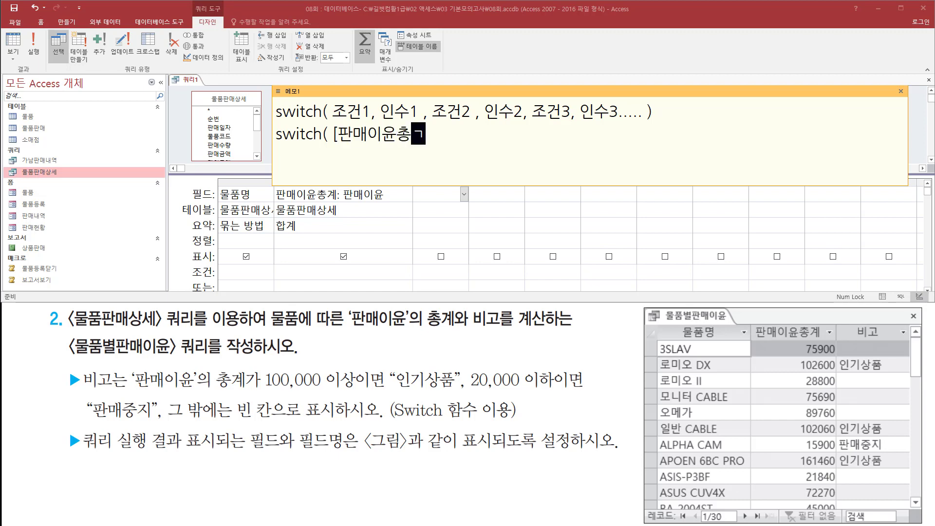
text(ㅖ])
text(>=)
text(100000)
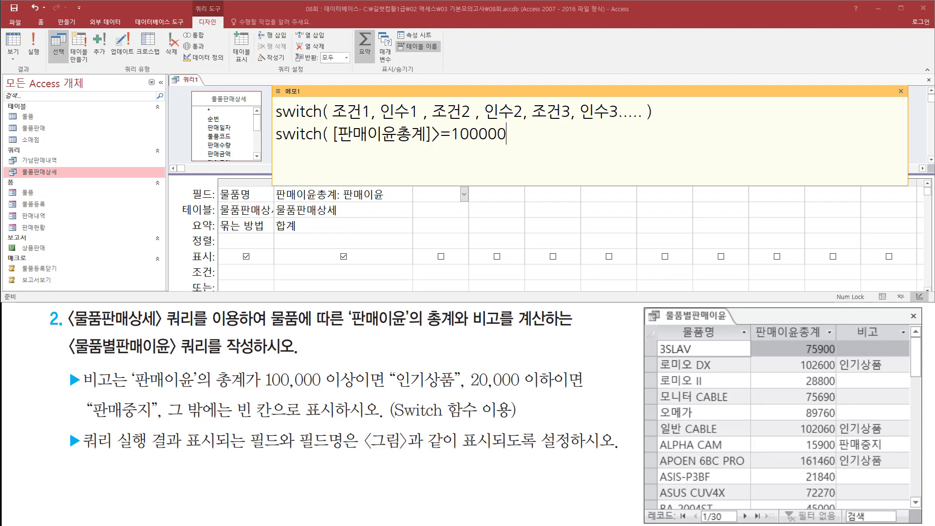
Step: Add "인기상품" as the result of the first condition, followed by a comma
text( , )
text("인ㄱ)
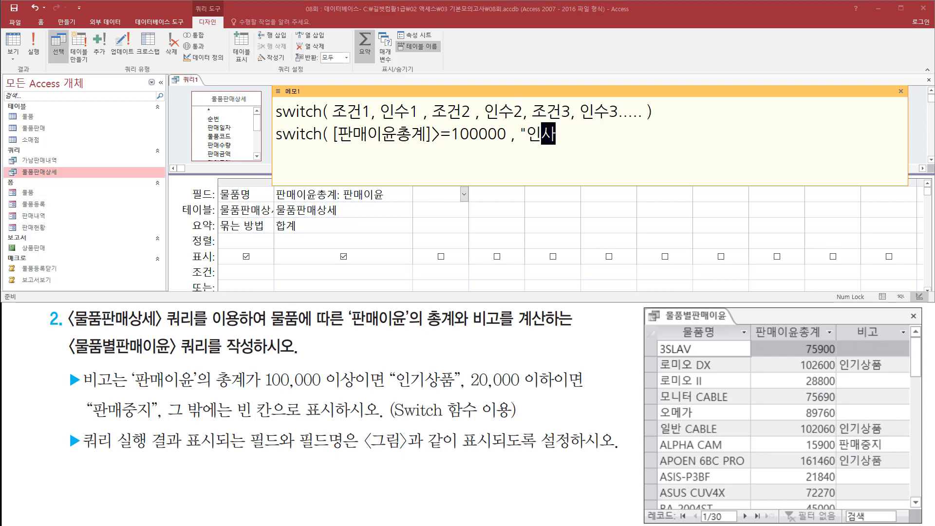
text(기상품" )
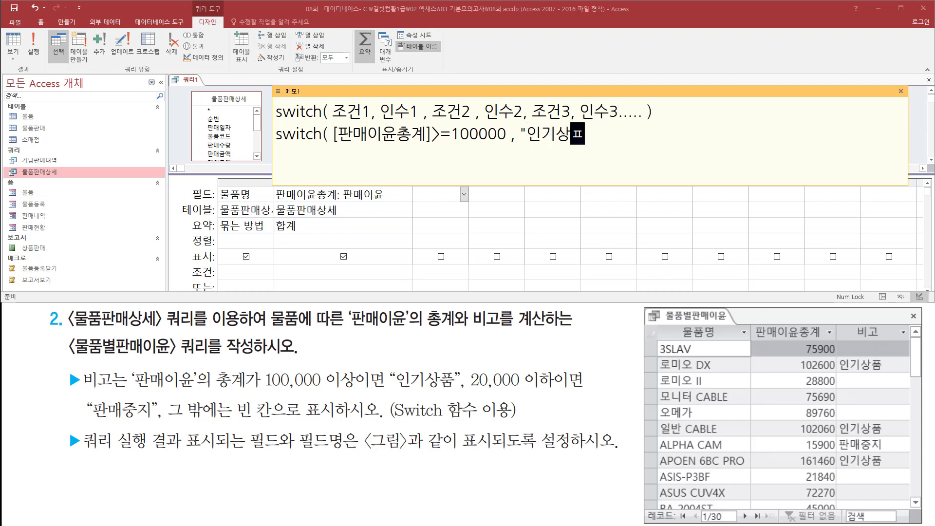
text(,)
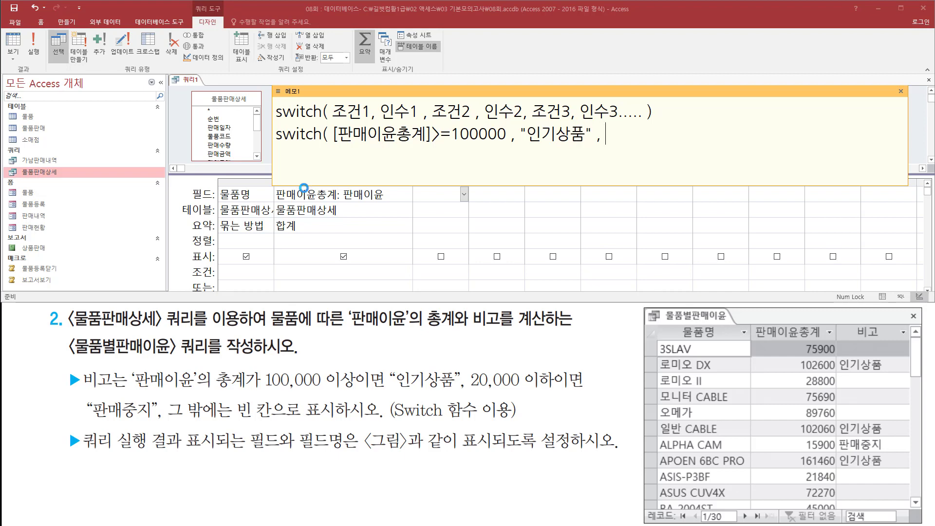
Step: Add the second condition [판매이윤총계]<=20000 with the result "판매중지" and close the switch expression's parenthesis
drag(466, 389, 545, 390)
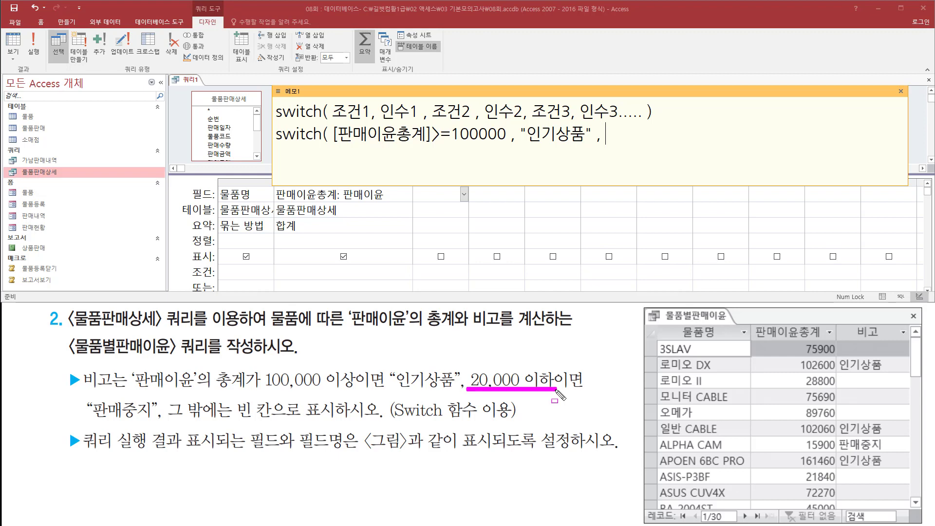
key(Escape)
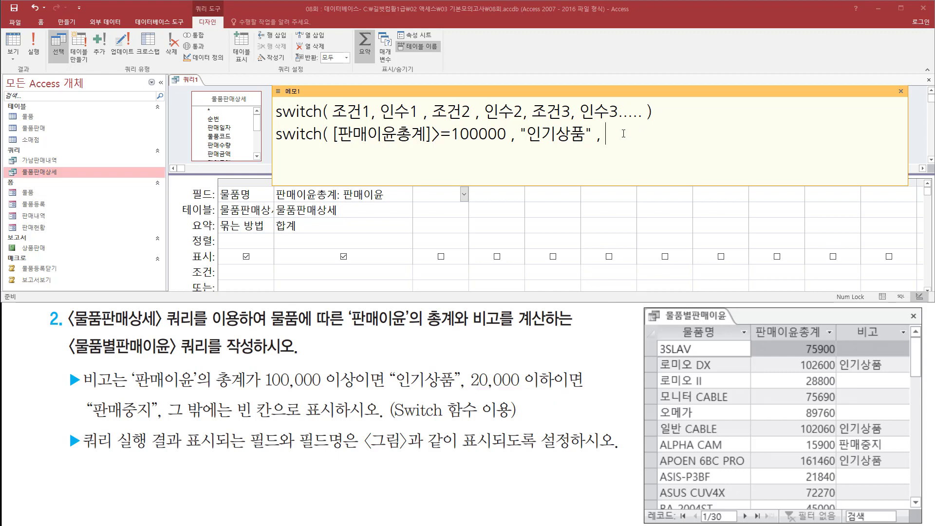
text([판매이윤총계)
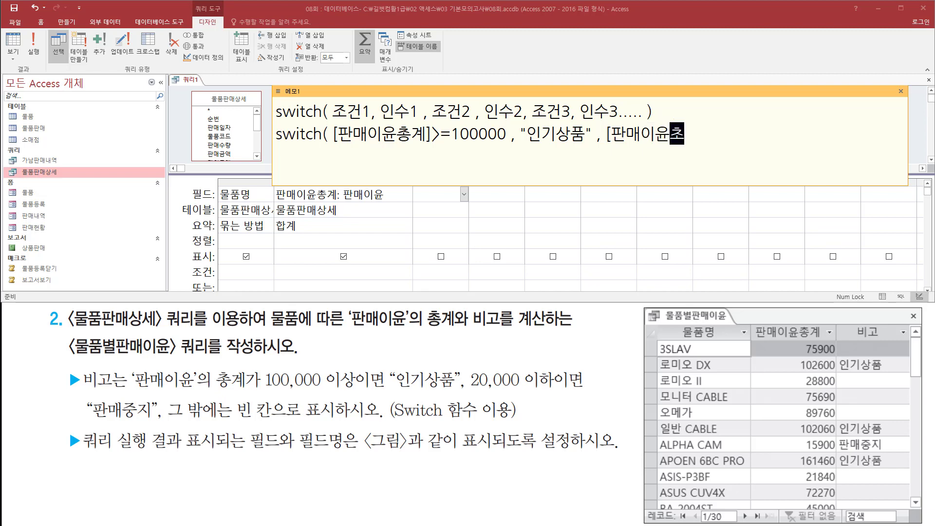
text(])
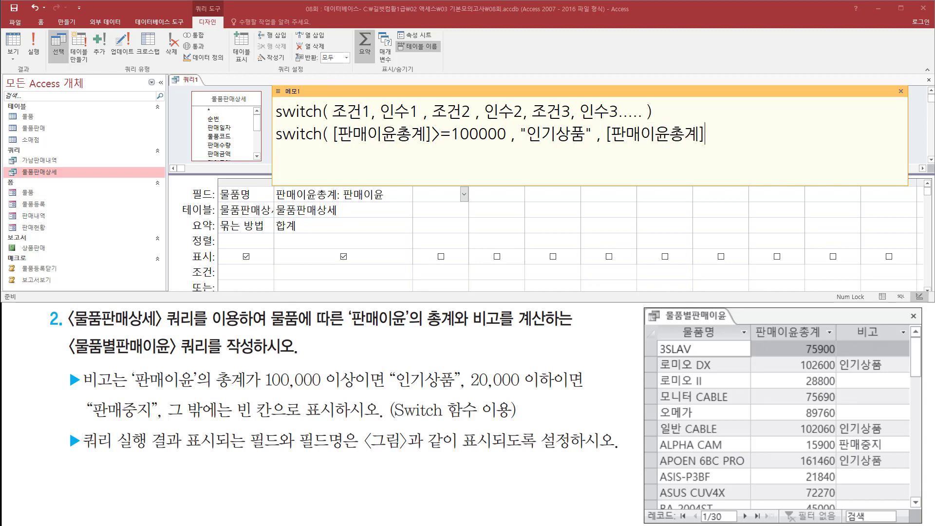
text(<=20000 ,)
text(판매중지)
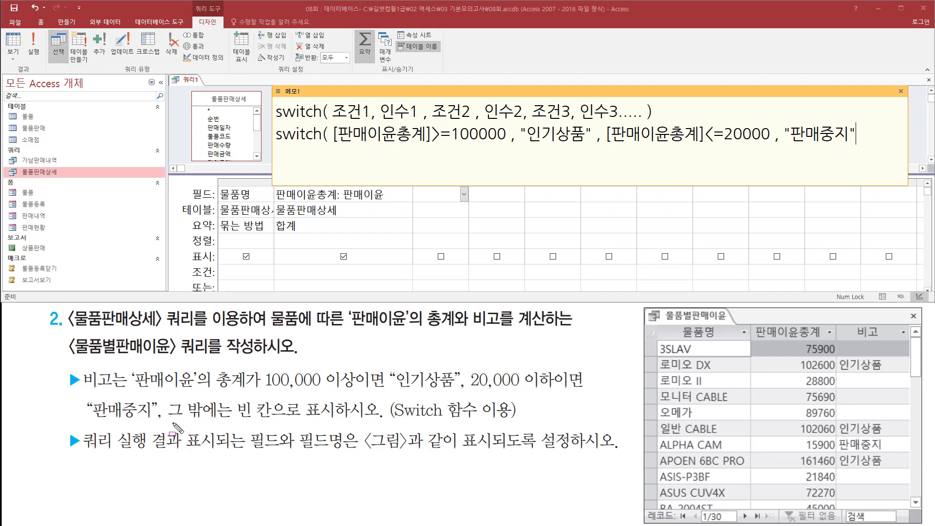
drag(169, 422, 348, 421)
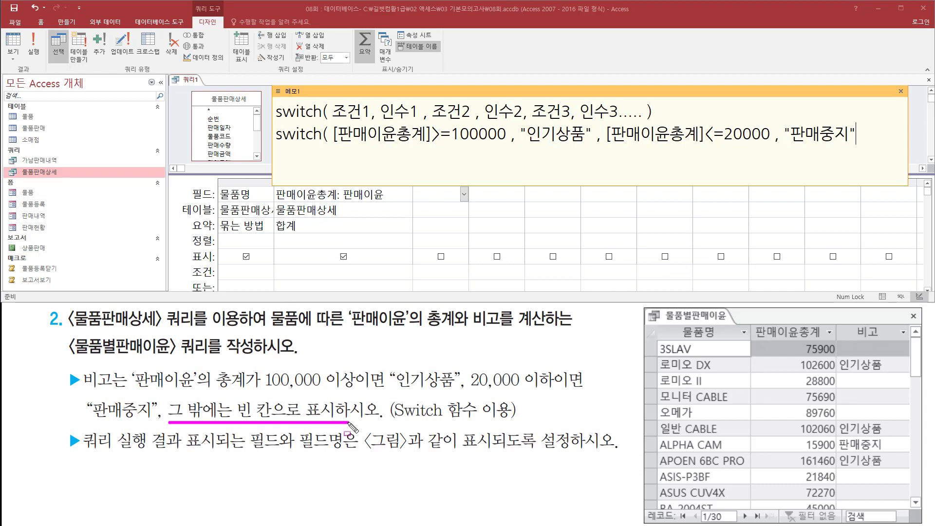
drag(336, 150, 510, 150)
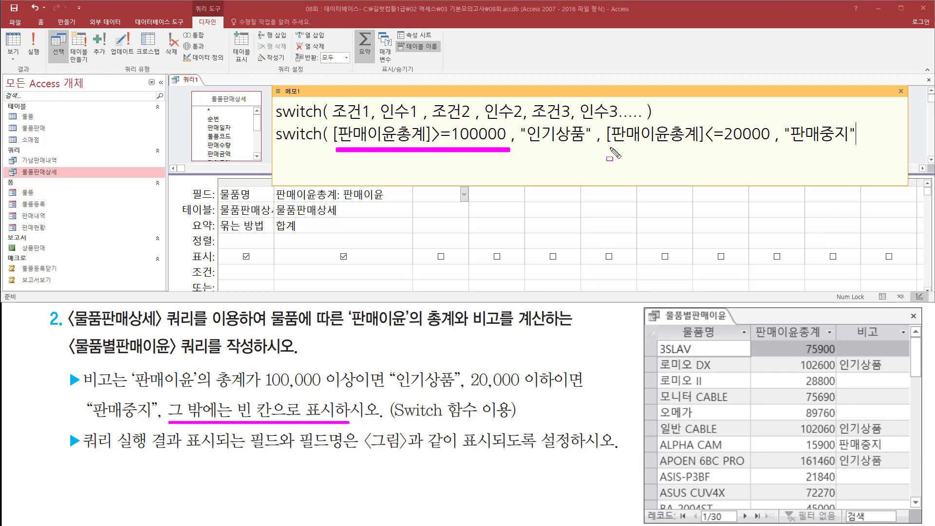
drag(609, 147, 764, 147)
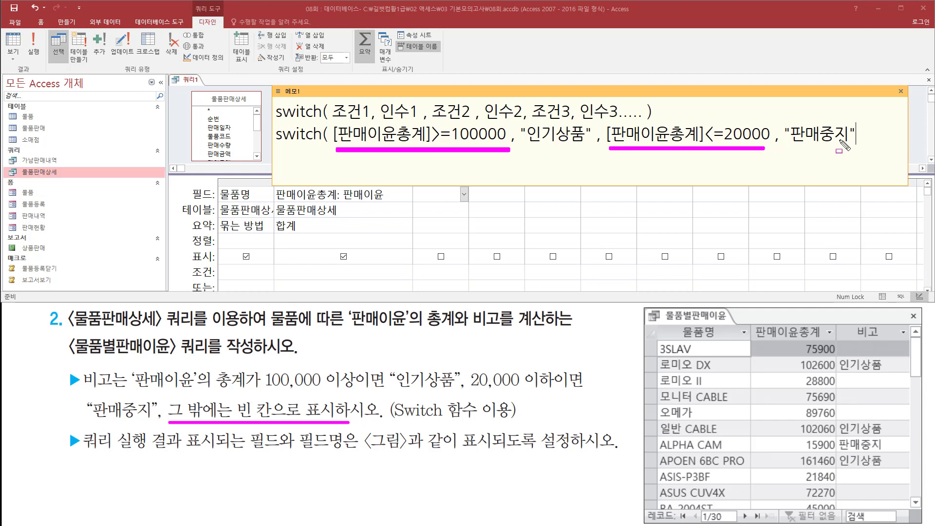
key(Escape)
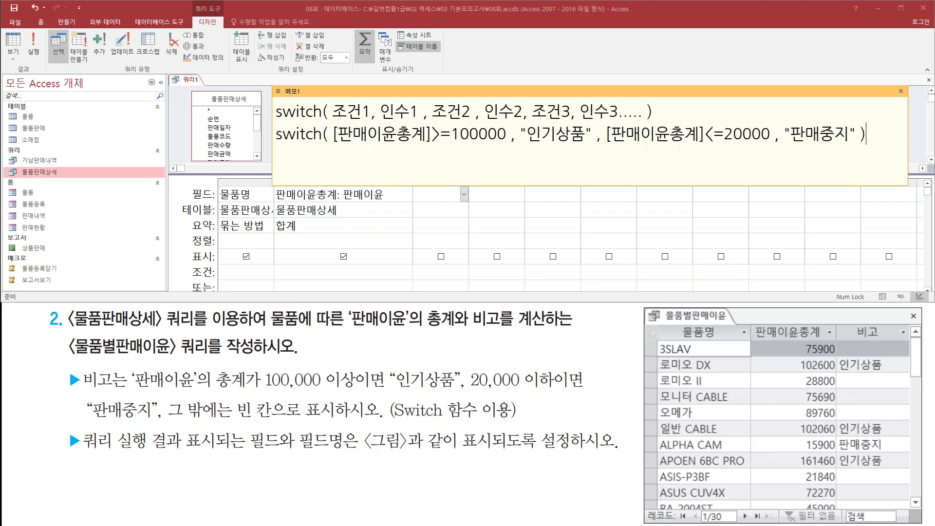
drag(335, 143, 855, 146)
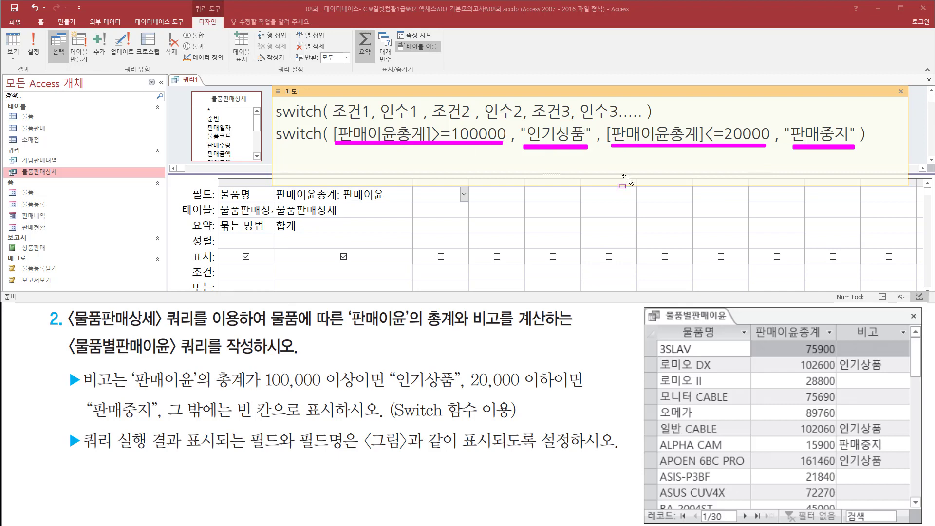
drag(235, 420, 337, 419)
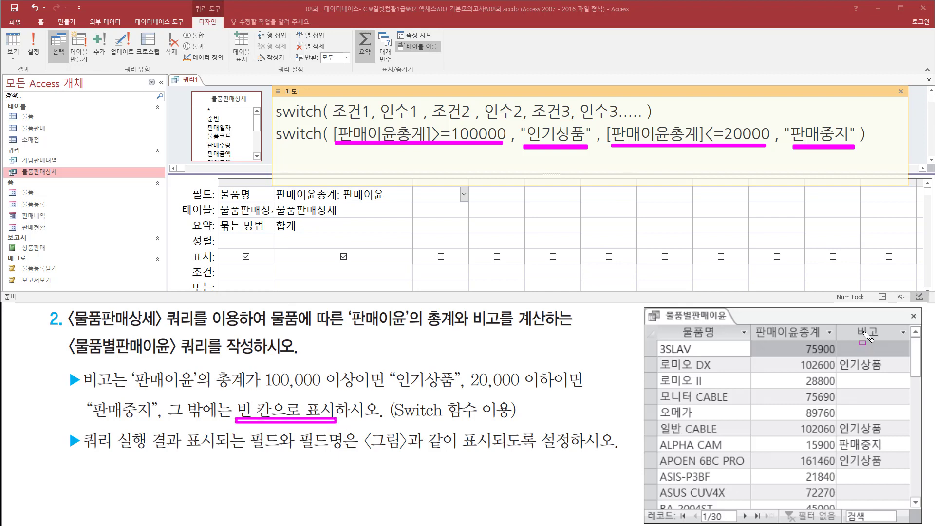
drag(854, 322, 885, 342)
key(Escape)
Step: Copy the complete switch expression from the memo's second line
click(311, 140)
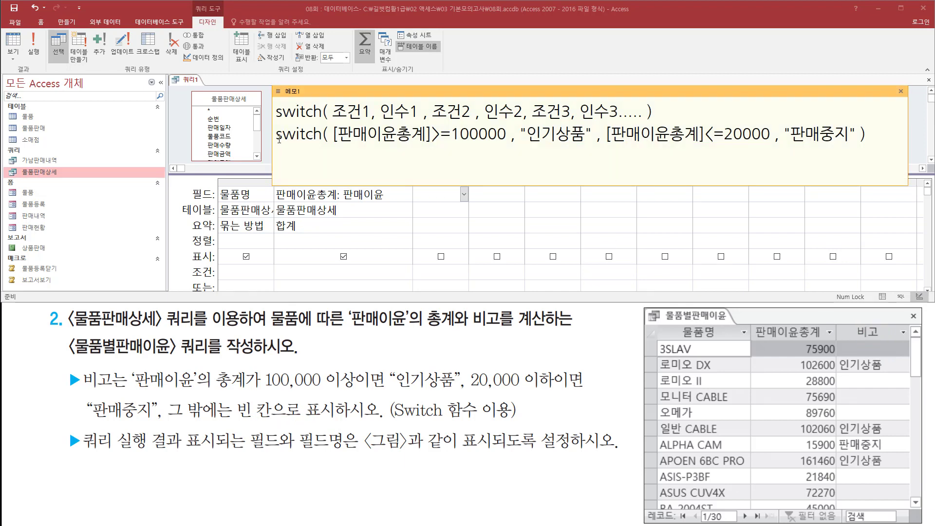
drag(277, 137, 931, 134)
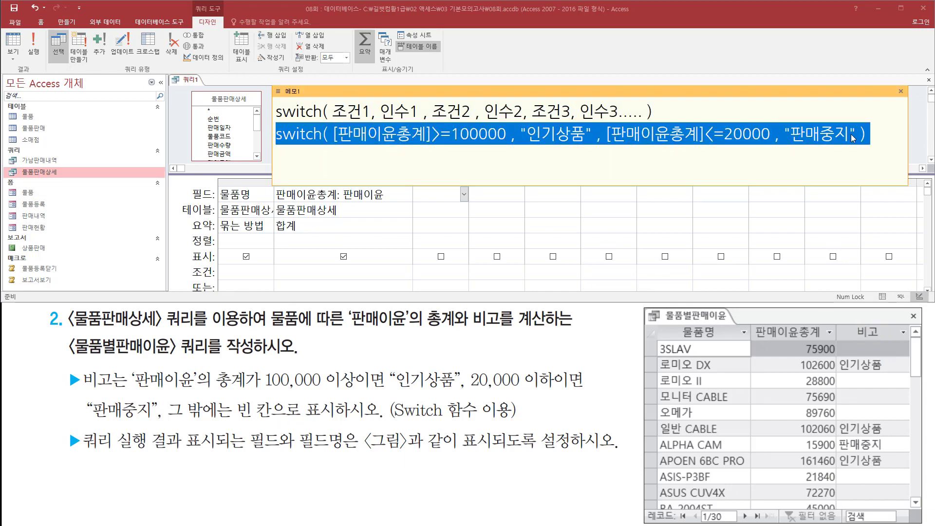
click(881, 132)
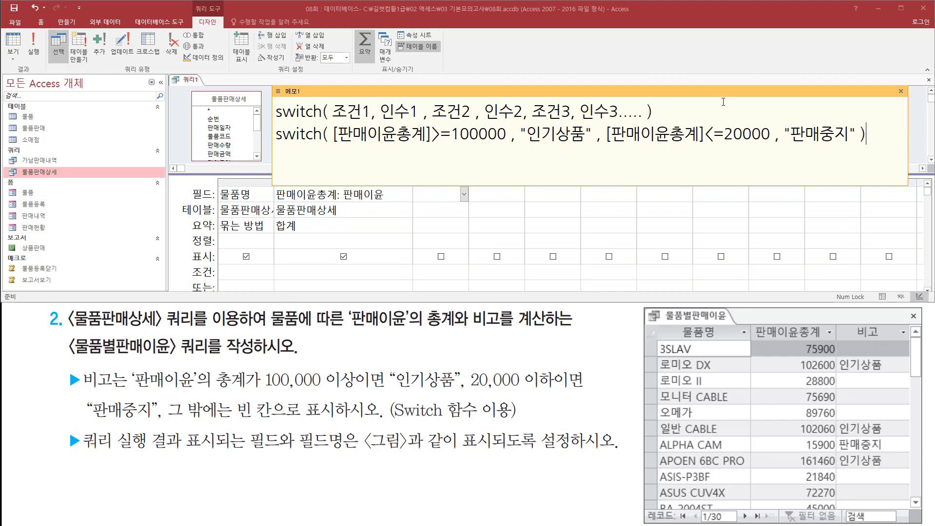
Step: Widen the query's empty third column and fill its field with the alias 비고: followed by the copied switch expression
click(438, 197)
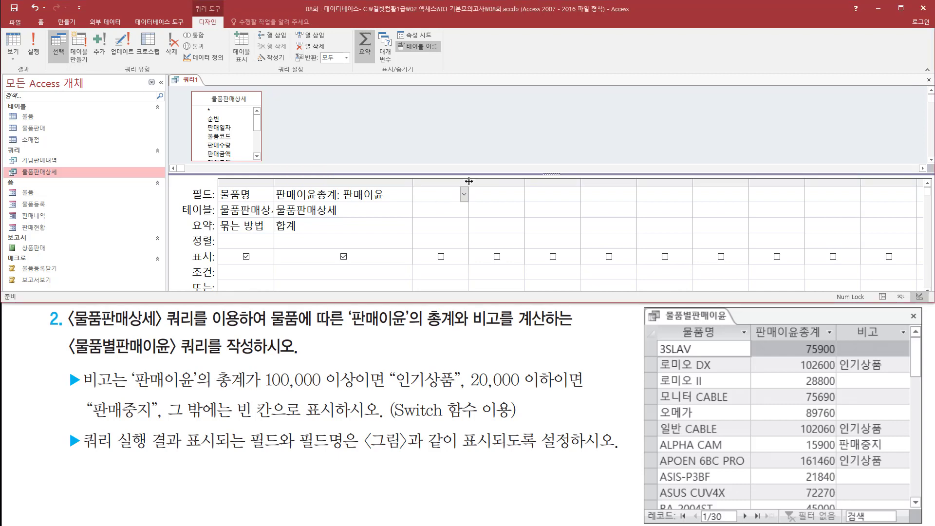
drag(469, 181, 697, 181)
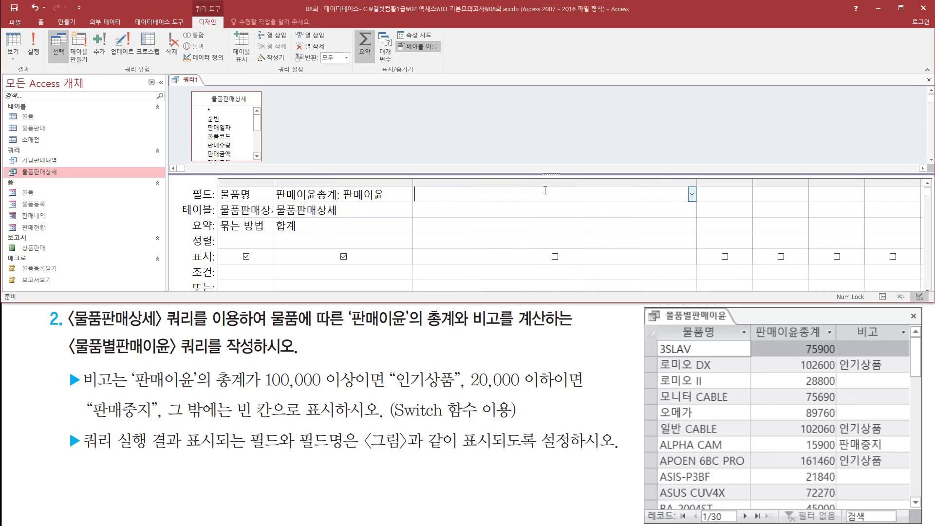
text(비고:)
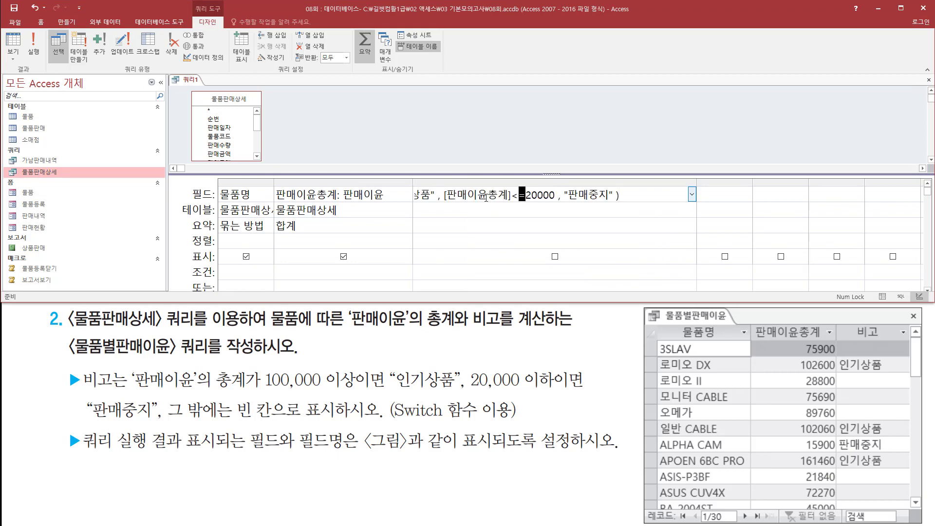
drag(486, 197, 308, 197)
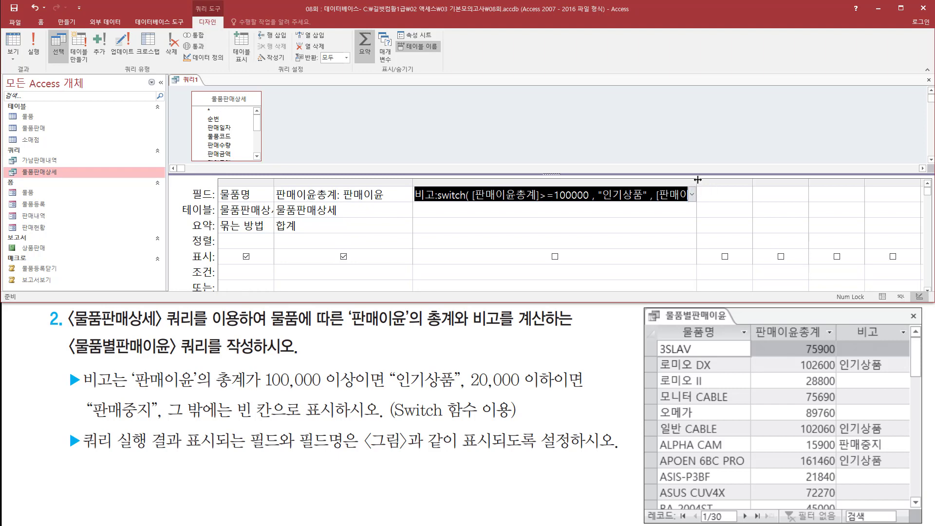
drag(697, 180, 857, 183)
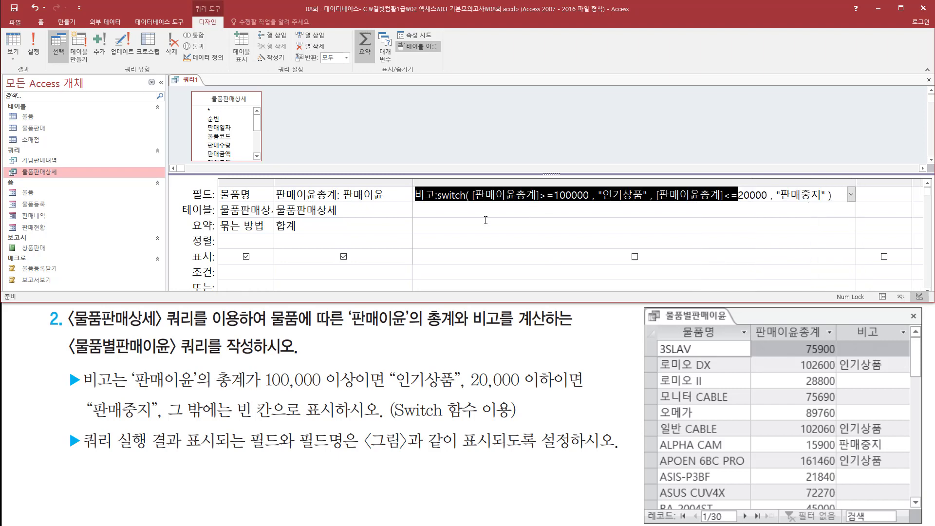
click(456, 197)
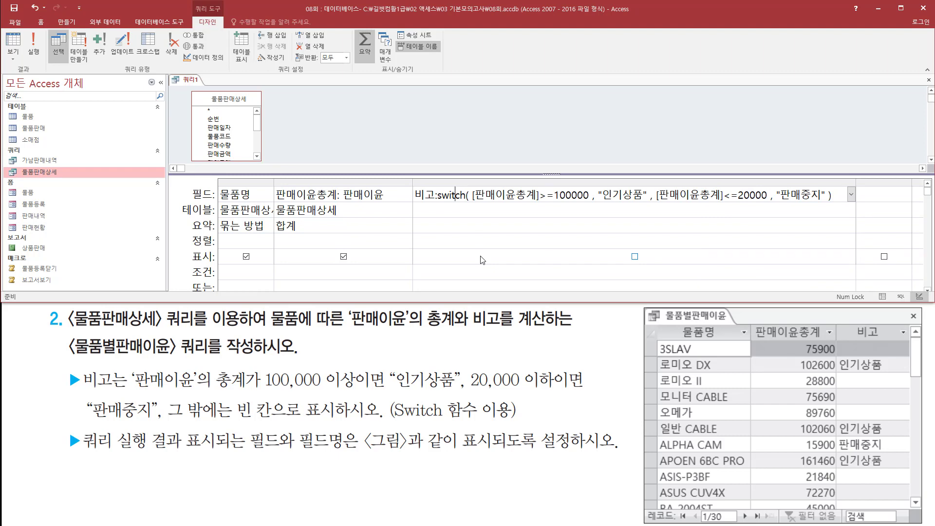
key(Down)
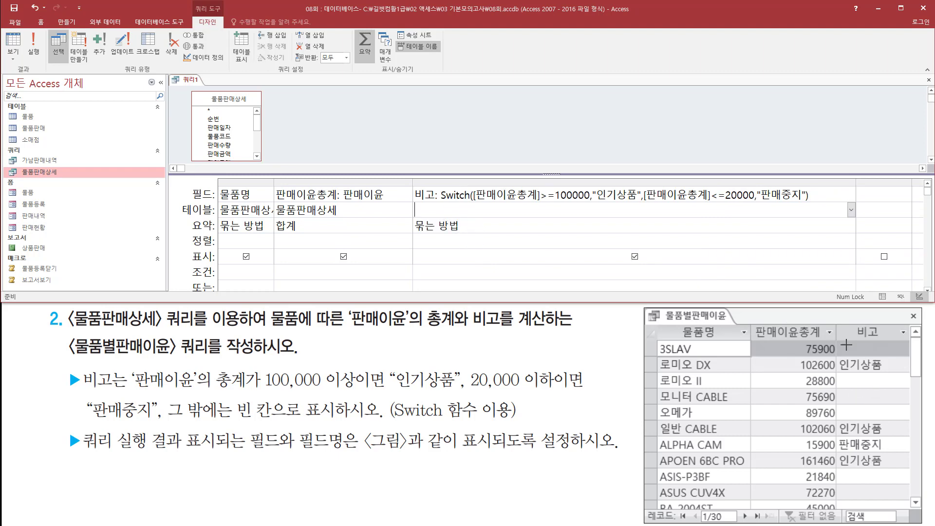
Step: Try to run the query with the 비고 column's total option left at 묶는 방법
drag(833, 320, 906, 487)
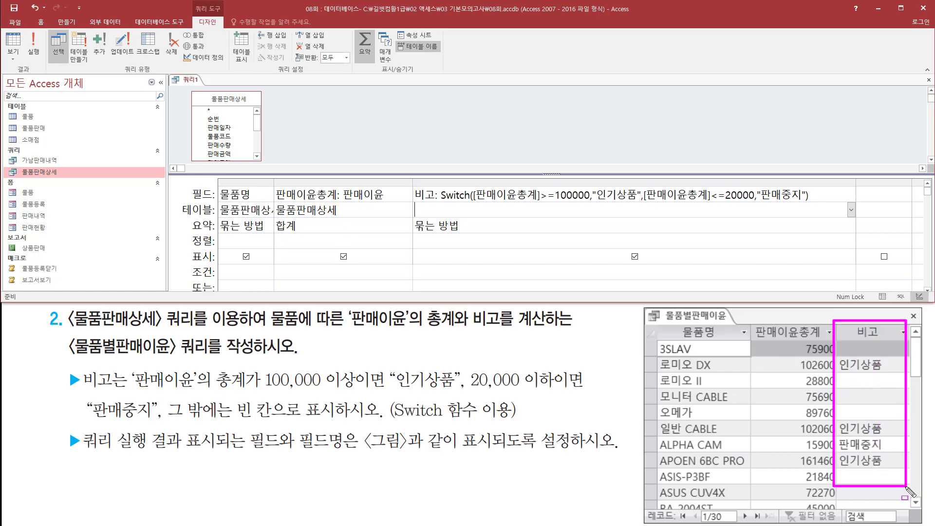
key(Escape)
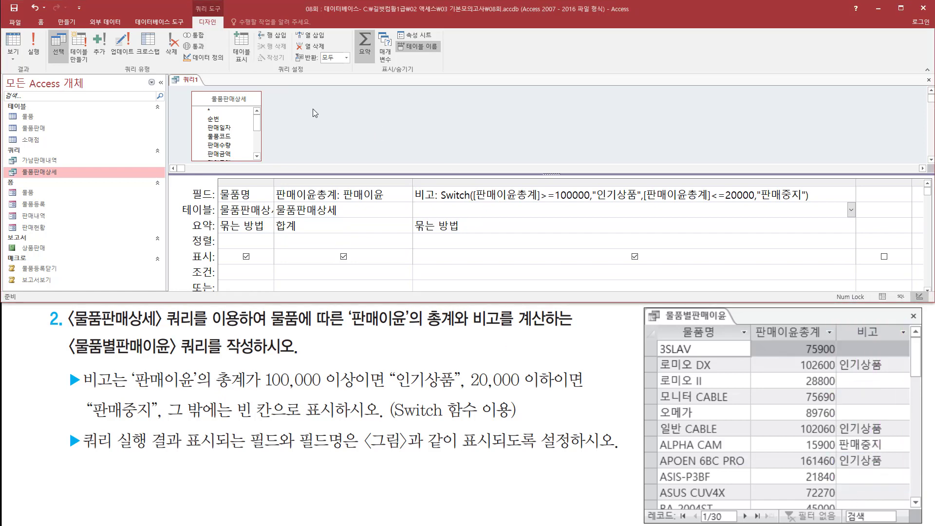
drag(24, 30, 48, 67)
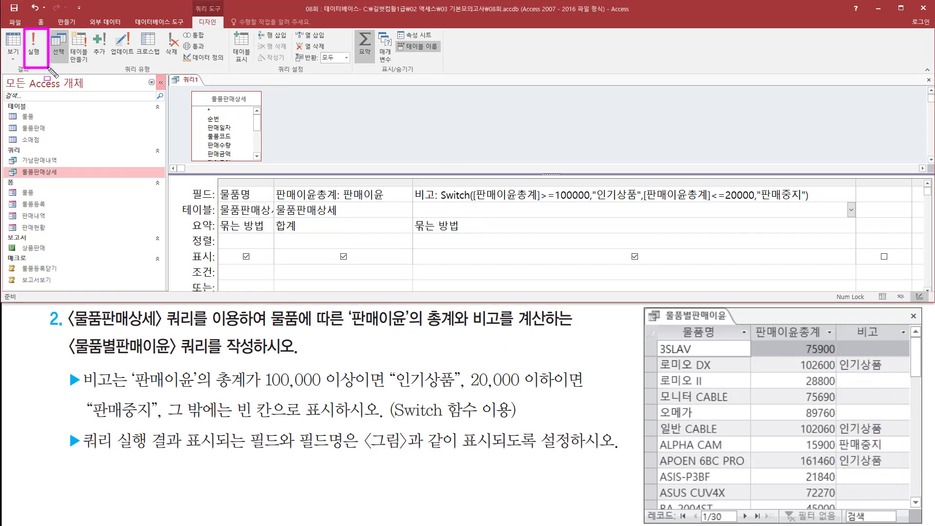
key(Escape)
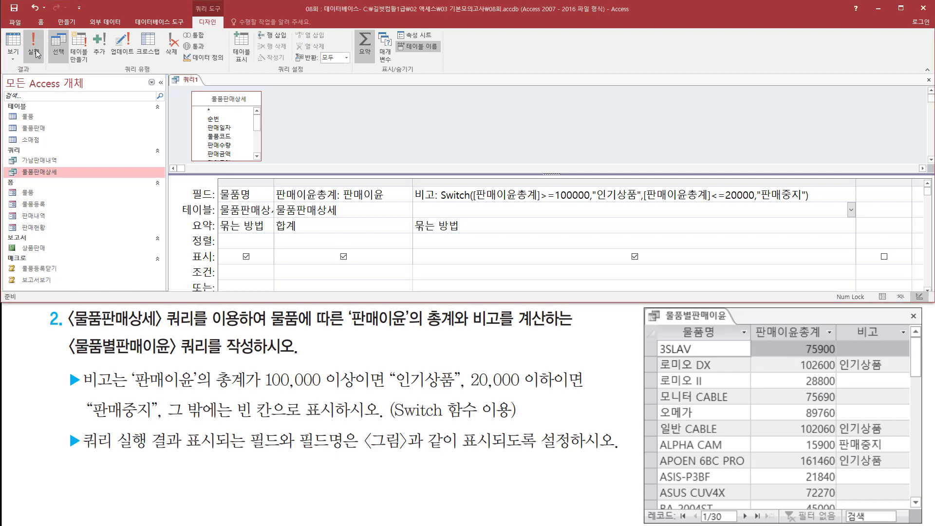
click(36, 54)
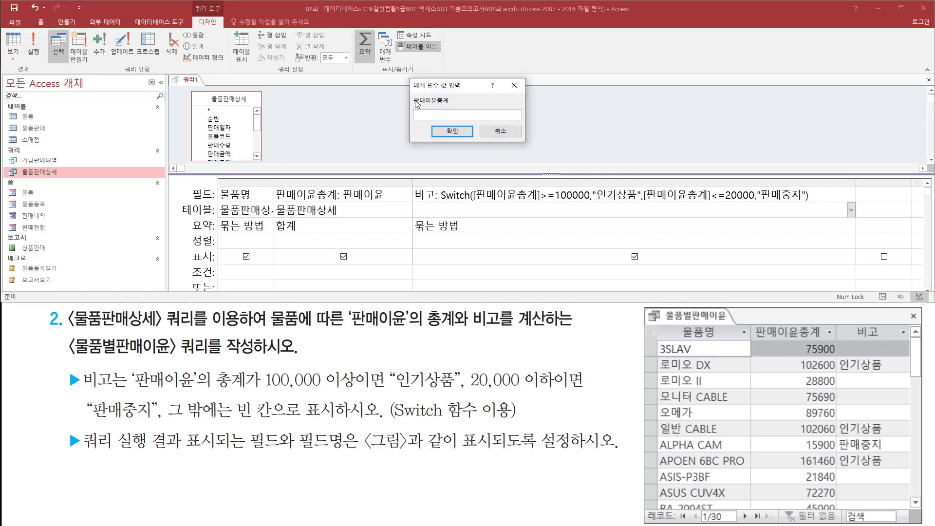
Step: Compare the requested parameter with the switch expression's field references and the 비고 column's total setting, and cancel the parameter entry
drag(408, 118, 450, 104)
mouse_move(407, 75)
mouse_down()
mouse_move(451, 141)
mouse_move(527, 143)
mouse_up()
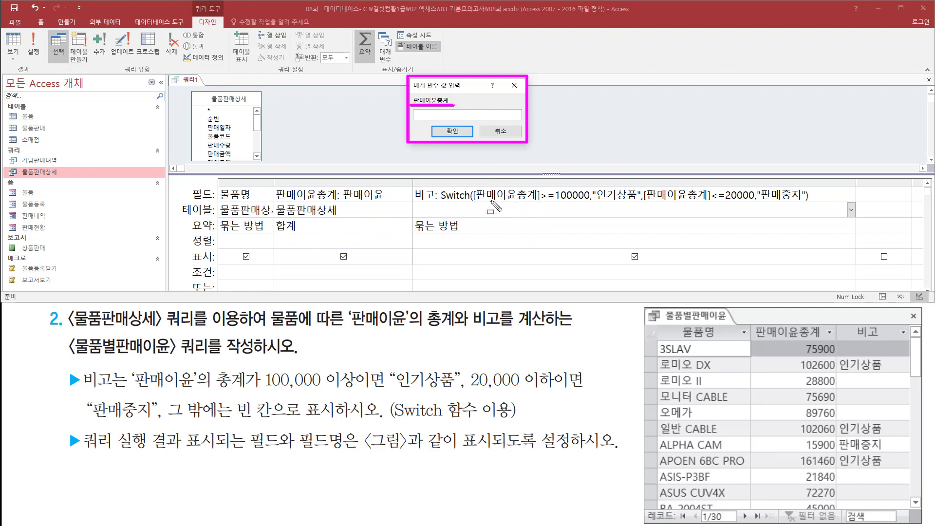
drag(477, 202, 538, 202)
drag(645, 202, 709, 202)
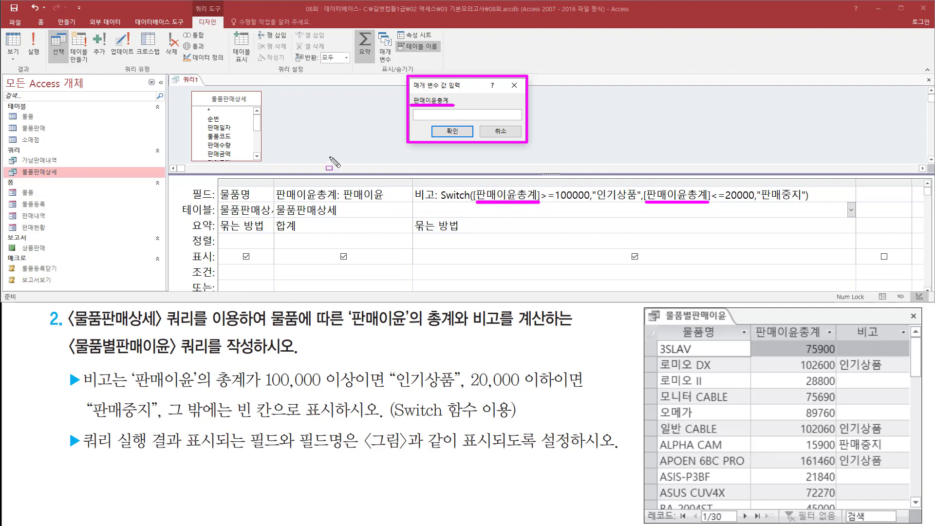
mouse_move(192, 92)
mouse_down()
mouse_move(214, 147)
mouse_move(263, 164)
mouse_up()
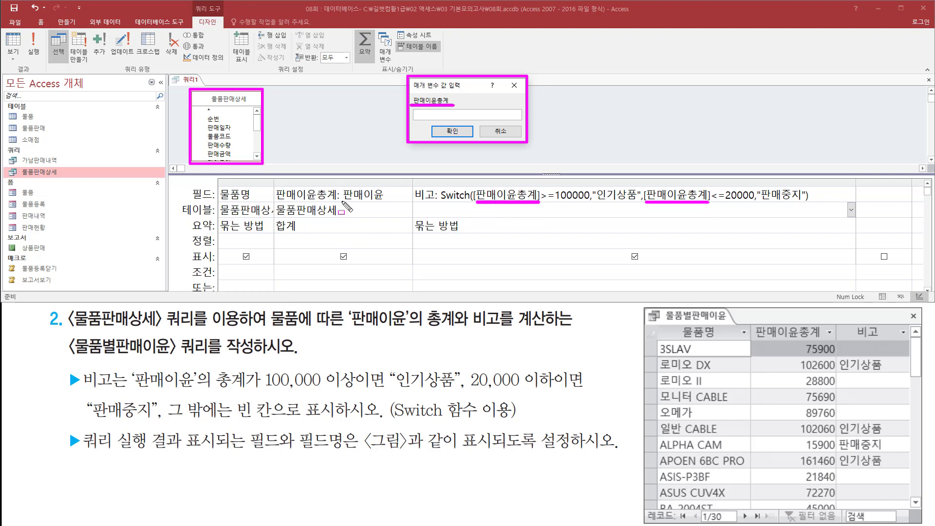
drag(340, 201, 384, 201)
mouse_move(277, 187)
mouse_down()
mouse_move(329, 217)
mouse_move(339, 195)
mouse_move(338, 207)
mouse_up()
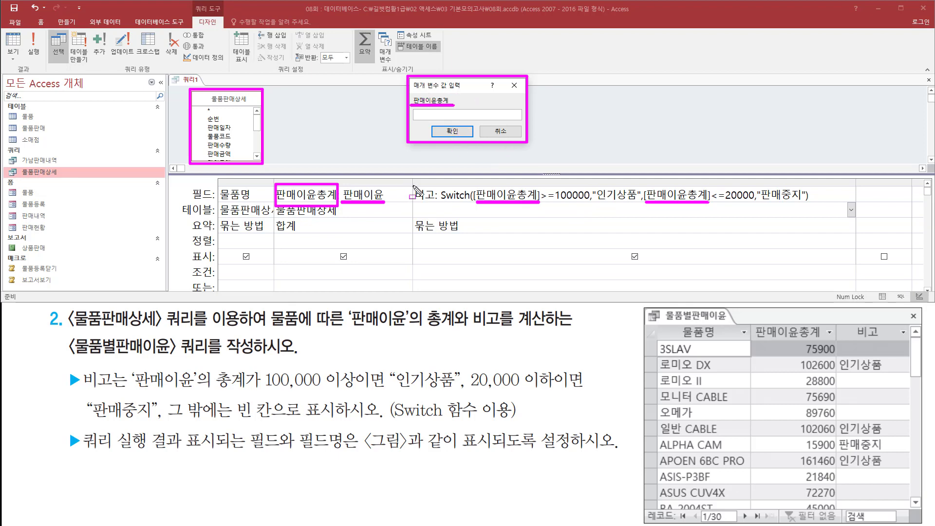
key(e)
mouse_move(414, 186)
mouse_down()
mouse_move(431, 202)
mouse_move(816, 202)
mouse_up()
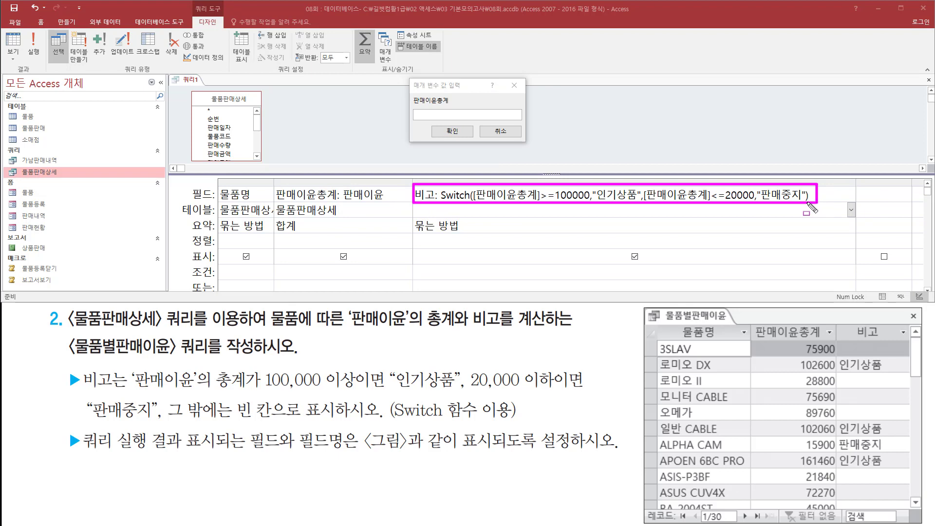
drag(189, 218, 216, 236)
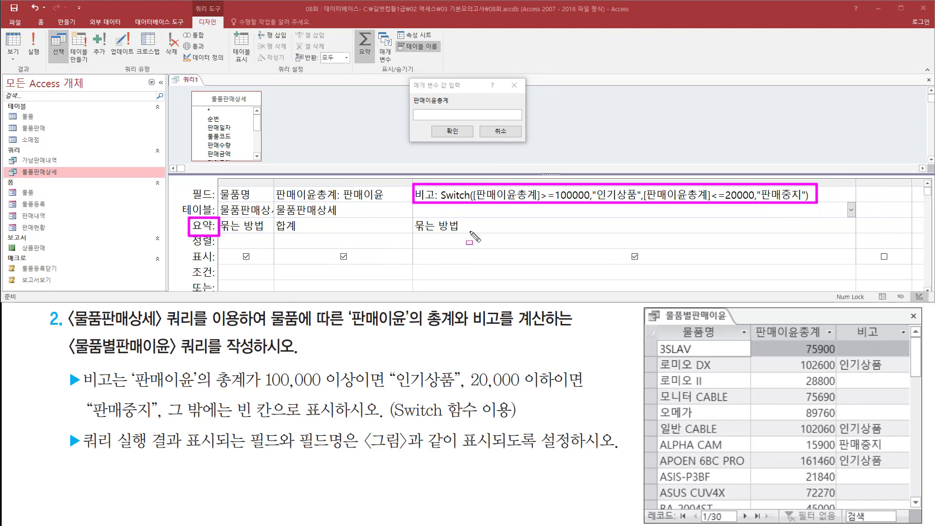
mouse_move(411, 233)
mouse_down()
mouse_move(470, 234)
mouse_move(467, 217)
mouse_up()
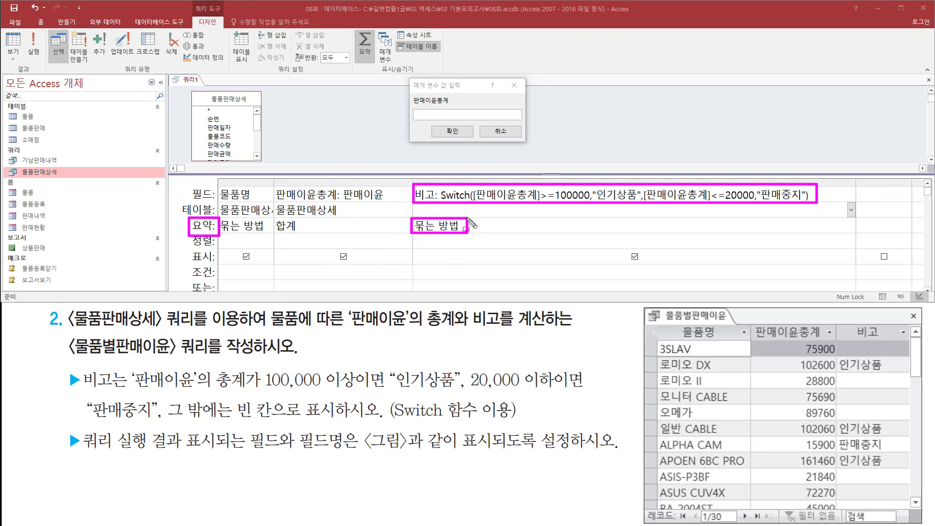
key(Escape)
click(501, 131)
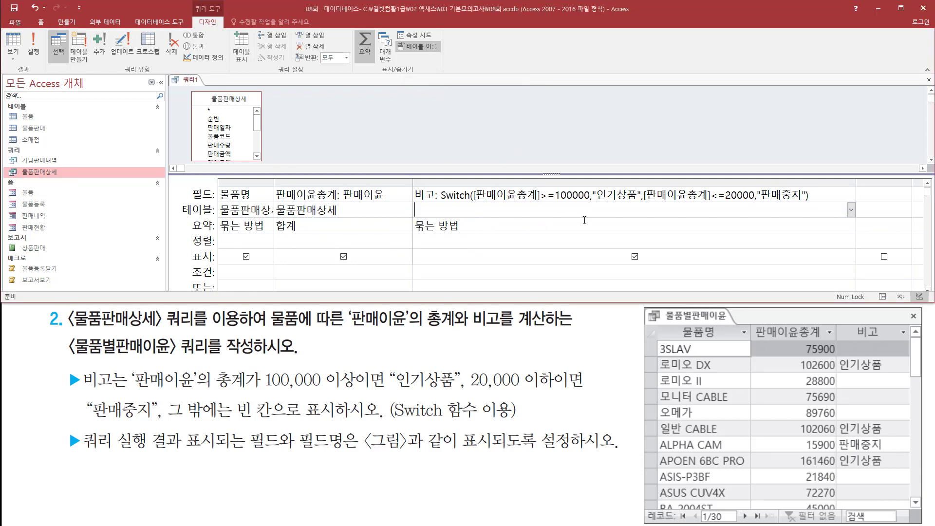
Step: Set the 비고 column's total option to 식 and run the query to check that column
click(781, 220)
drag(433, 205, 820, 205)
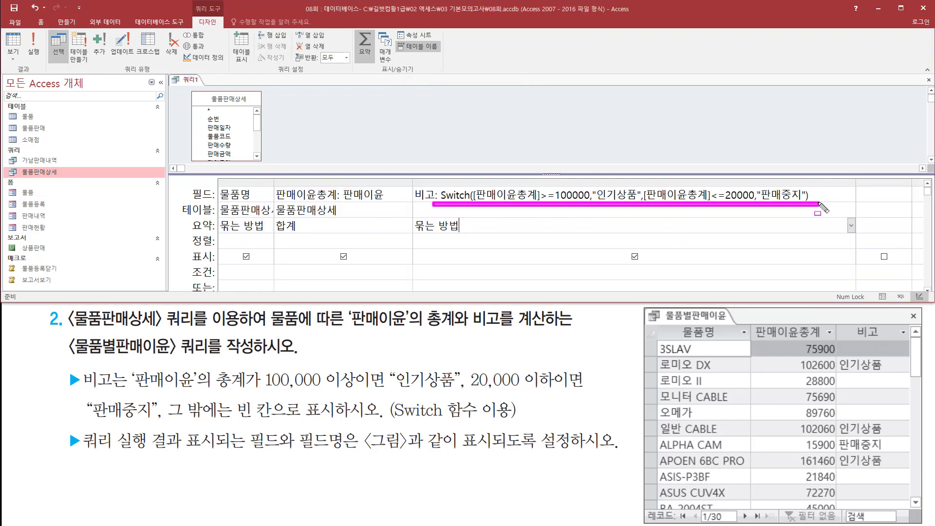
click(850, 225)
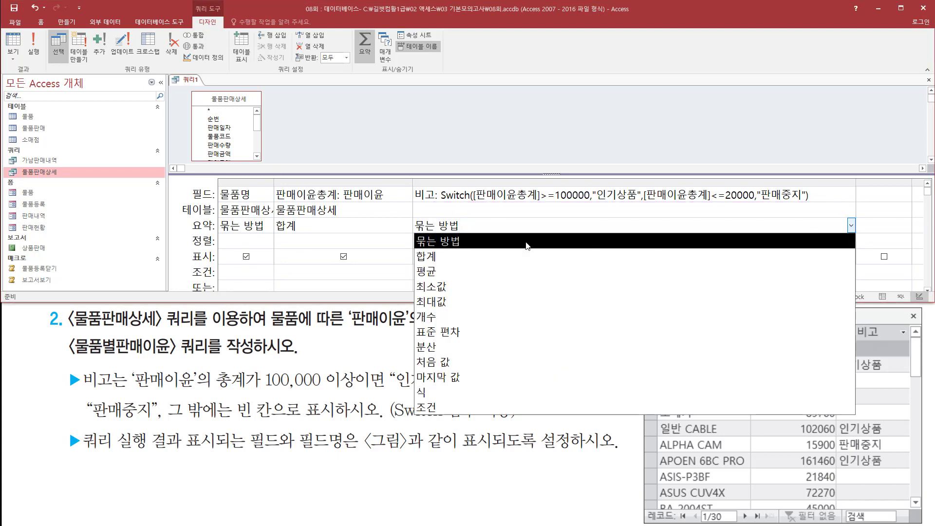
click(444, 387)
click(434, 221)
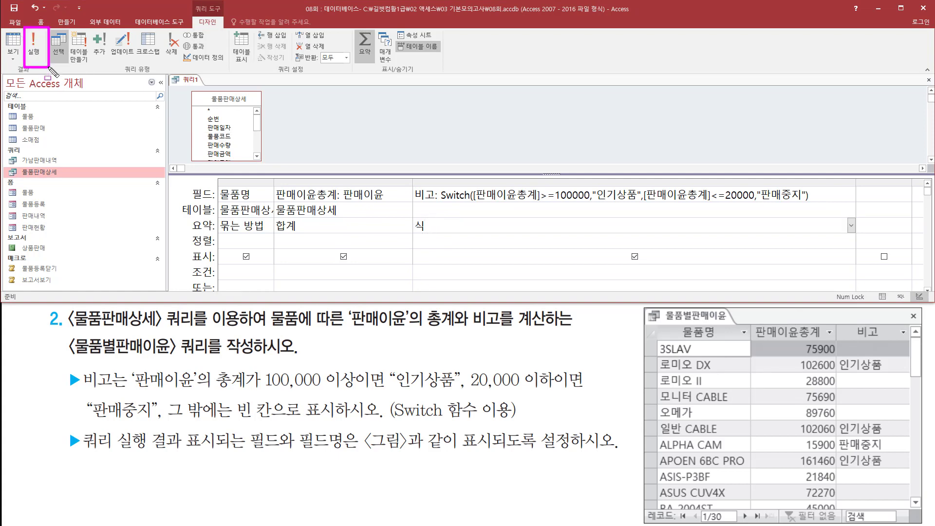
click(33, 45)
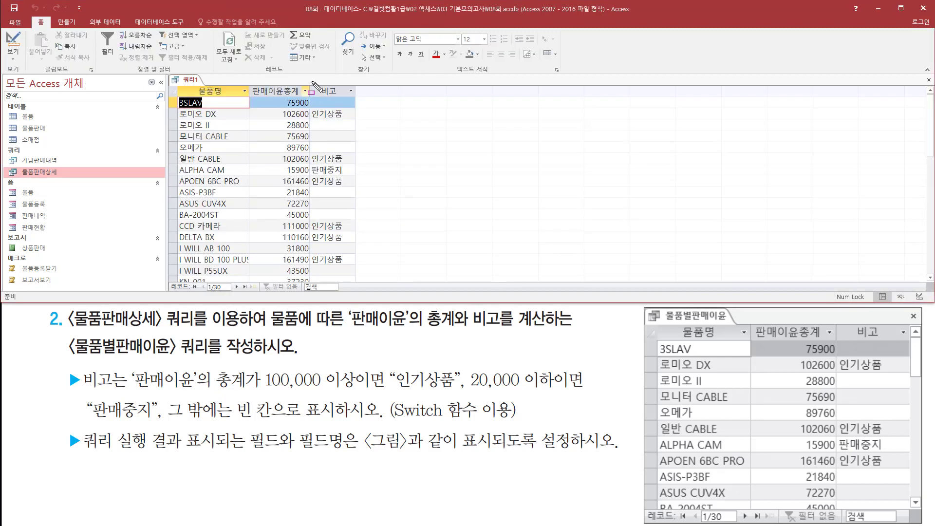
drag(311, 83, 355, 280)
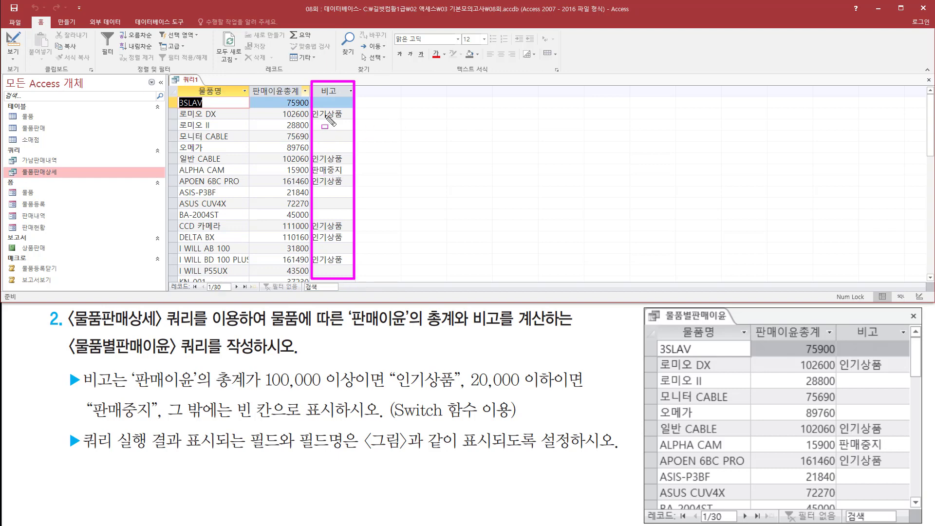
Step: Return to the query design and review the 비고 alias, the switch expression's field references, the source and the column's total setting
click(14, 44)
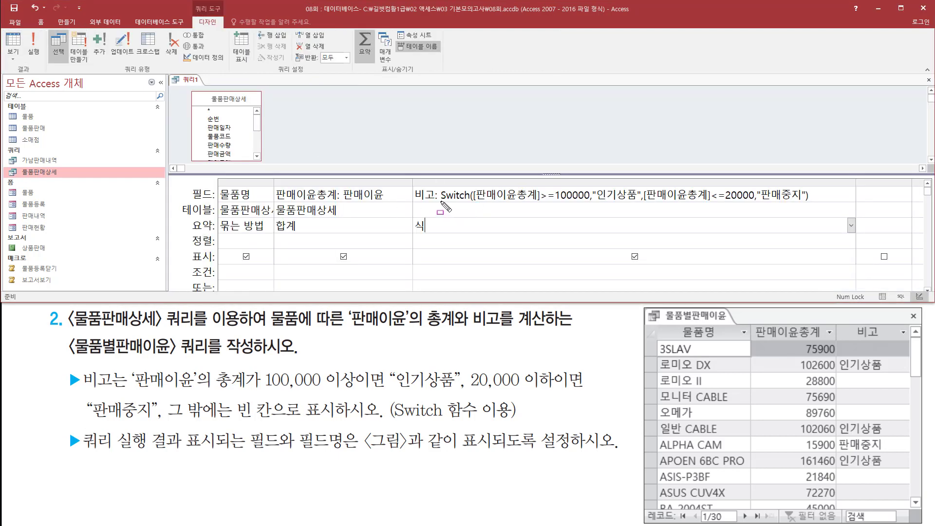
mouse_move(413, 183)
mouse_down()
mouse_move(434, 207)
mouse_move(808, 200)
mouse_up()
drag(440, 204, 820, 209)
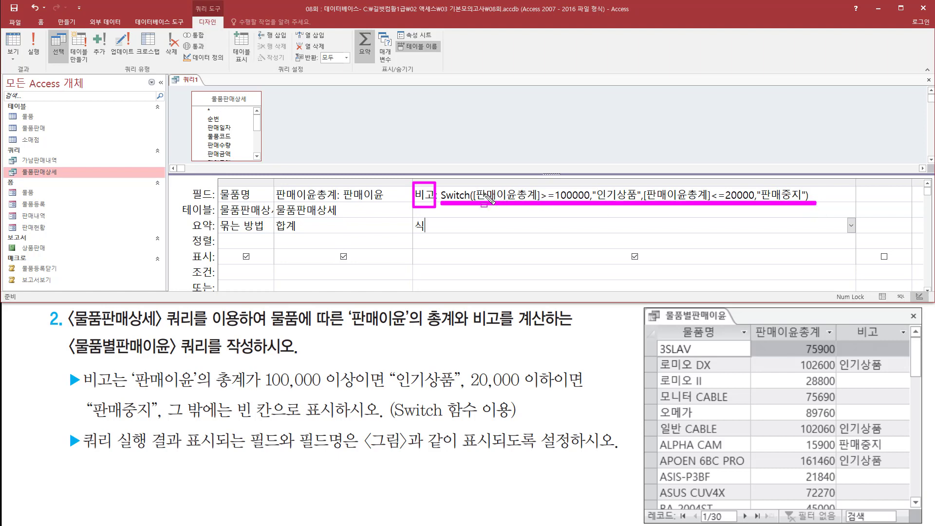
mouse_move(192, 89)
mouse_down()
mouse_move(199, 109)
mouse_move(263, 161)
mouse_up()
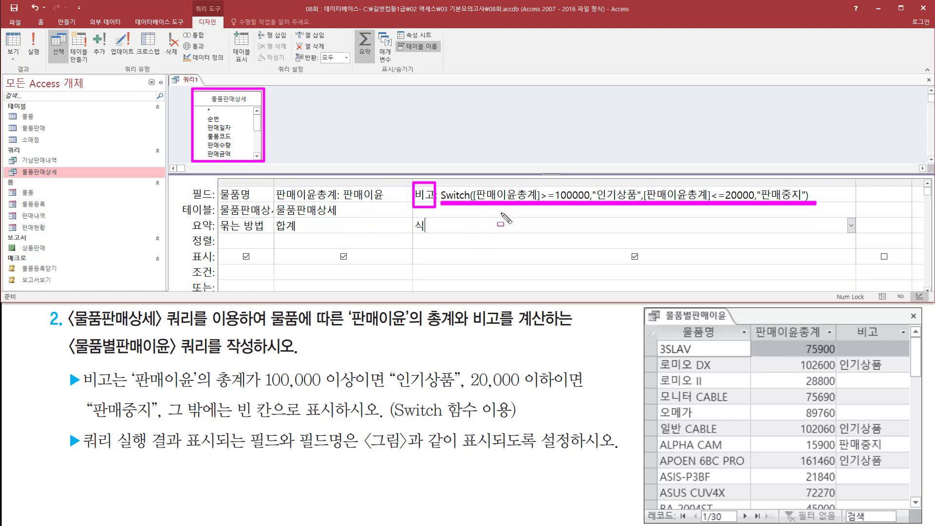
drag(479, 187, 535, 200)
drag(649, 184, 701, 199)
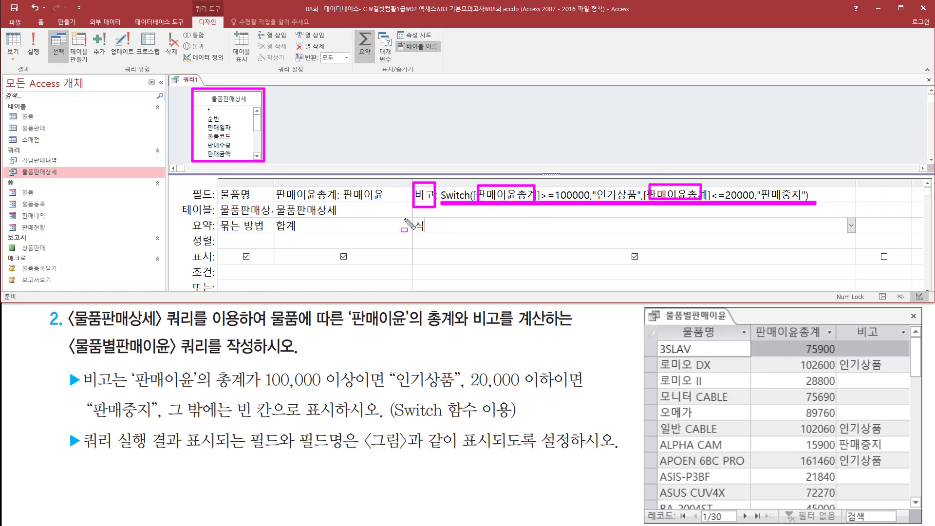
drag(189, 217, 216, 234)
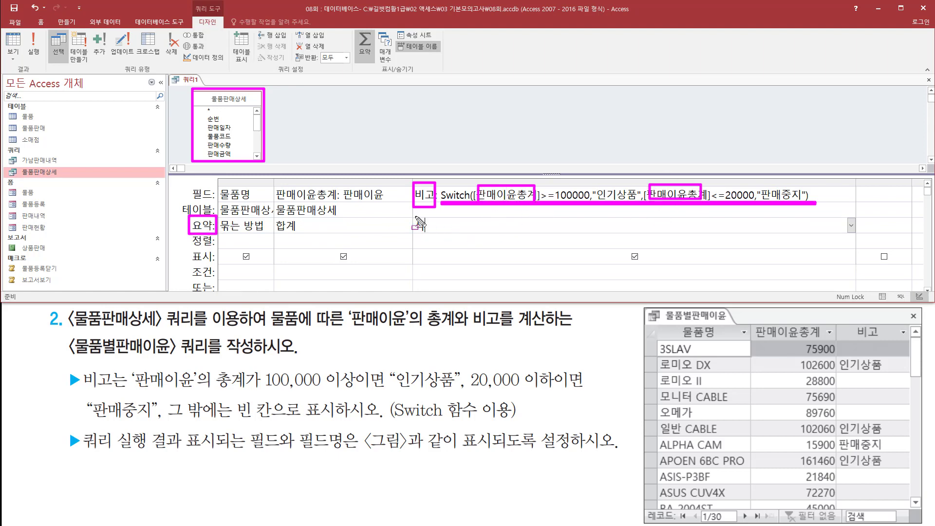
drag(413, 216, 430, 233)
key(Escape)
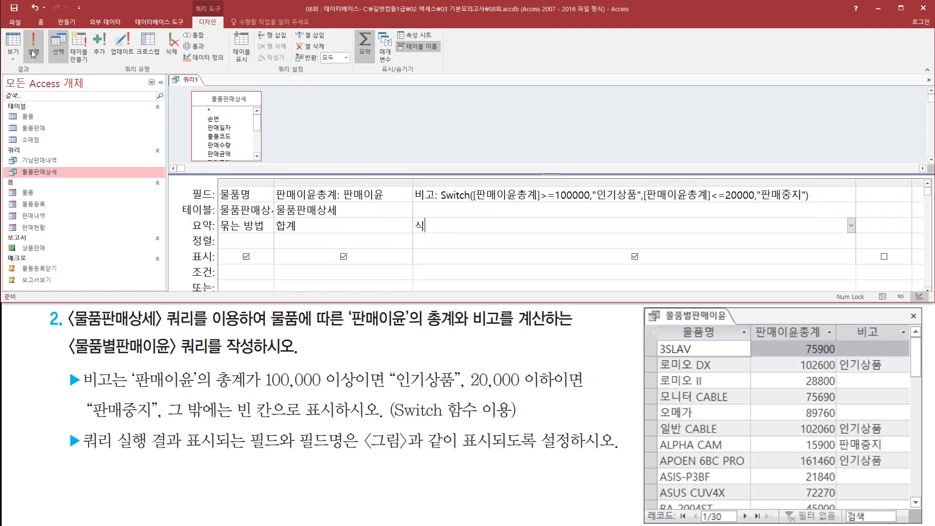
Step: Run the query again and compare its field names, 물품명 entries, record count and 판매이윤총계 values with the example figure
click(33, 51)
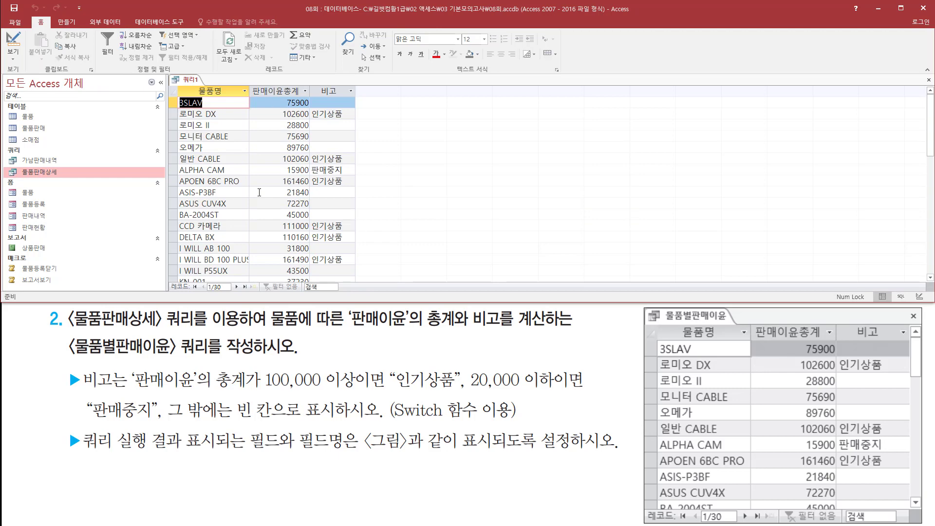
drag(83, 452, 610, 452)
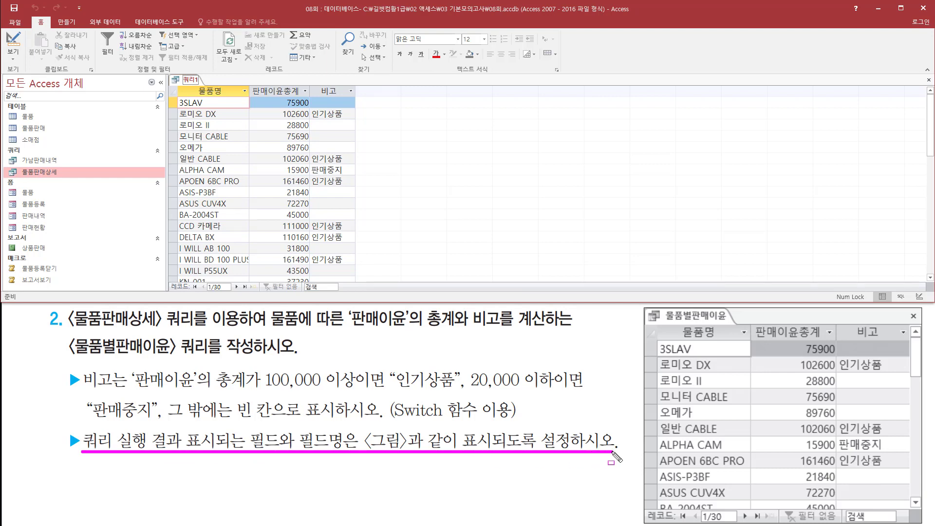
key(Escape)
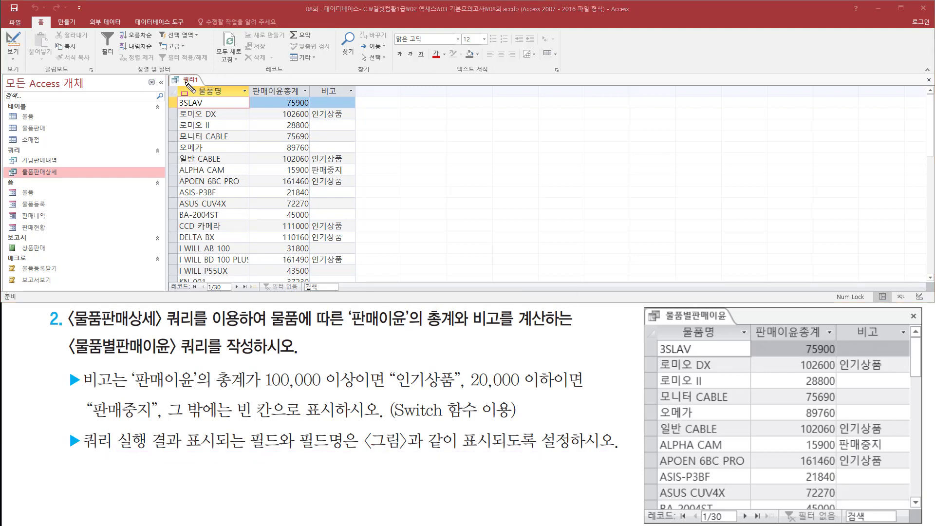
mouse_move(179, 83)
mouse_down()
mouse_move(196, 95)
mouse_move(352, 97)
mouse_up()
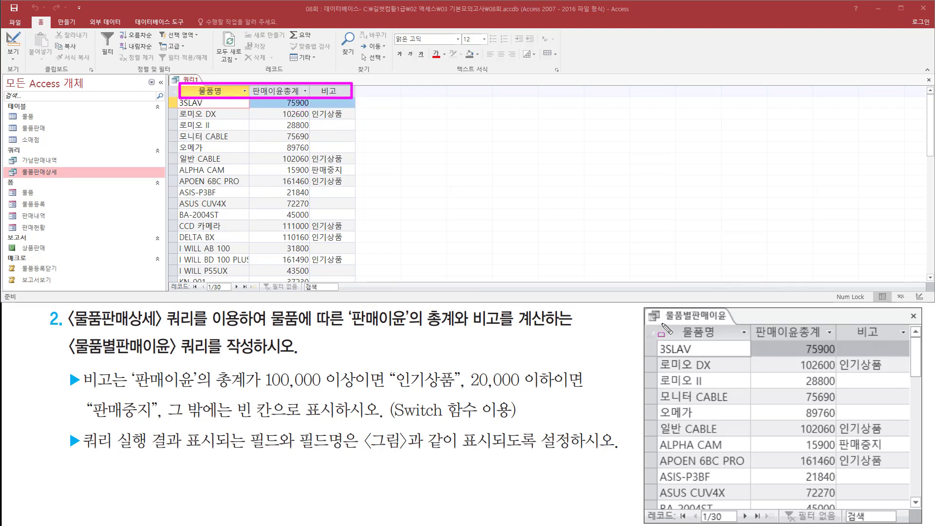
drag(661, 323, 918, 338)
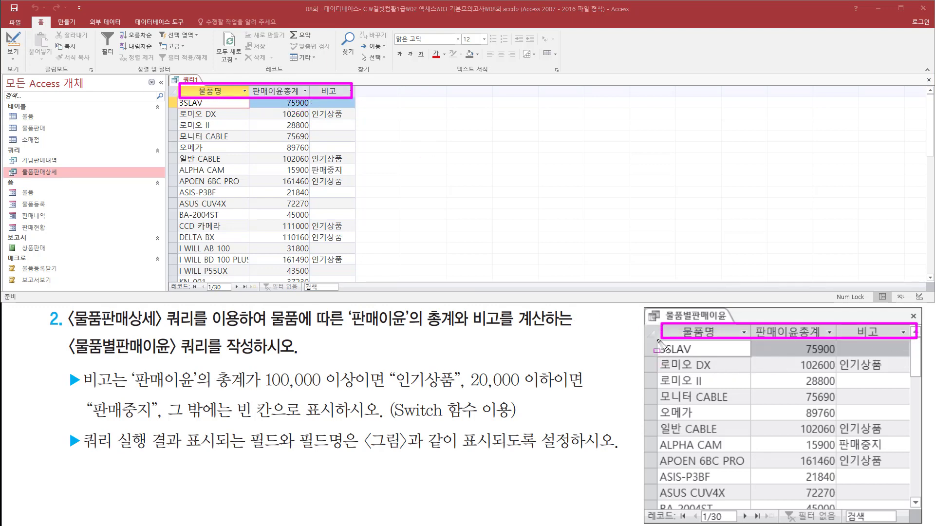
mouse_move(656, 339)
mouse_down()
mouse_move(722, 374)
mouse_move(754, 512)
mouse_up()
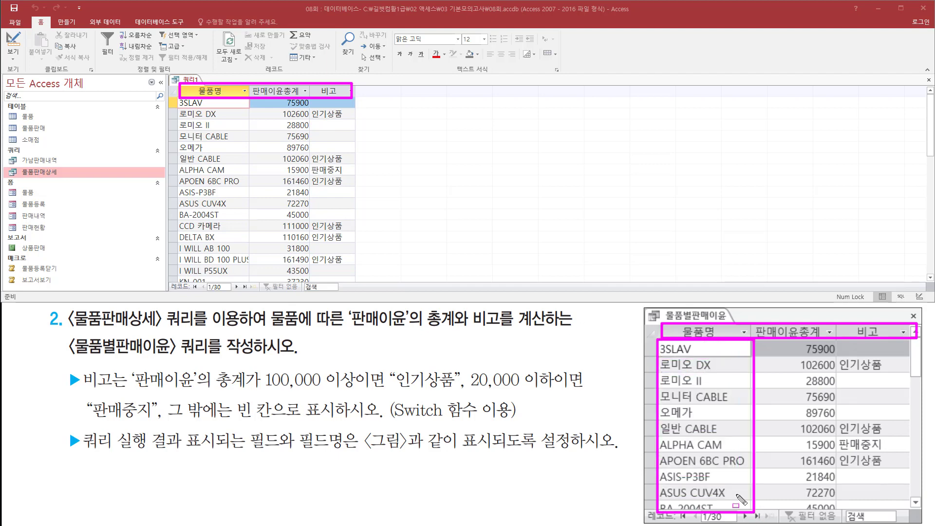
mouse_move(174, 96)
mouse_down()
mouse_move(245, 205)
mouse_move(249, 281)
mouse_up()
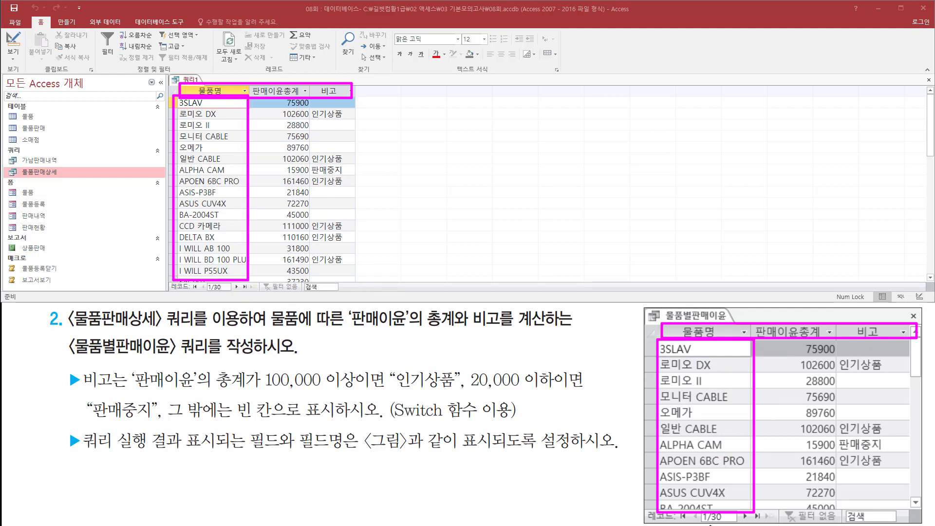
key(Escape)
mouse_move(695, 509)
mouse_down()
mouse_move(716, 522)
mouse_move(746, 522)
mouse_up()
drag(172, 281, 237, 293)
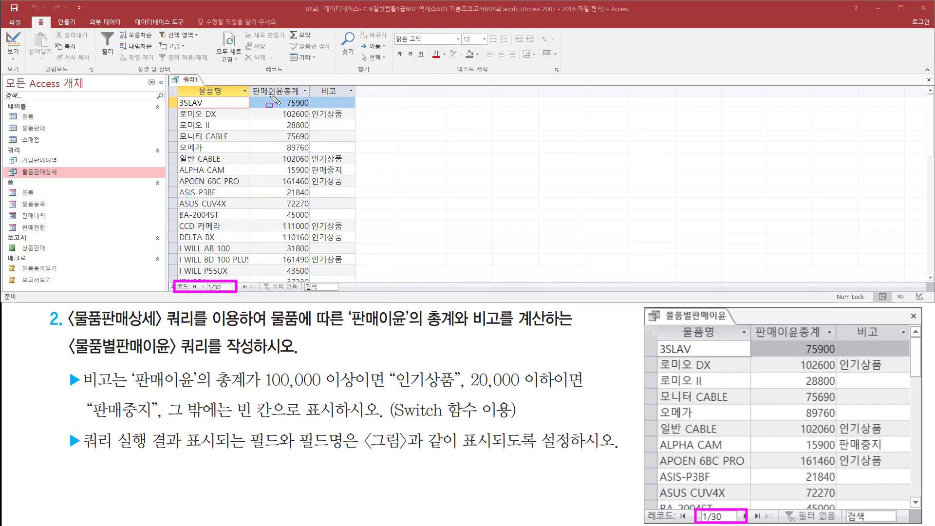
mouse_move(270, 94)
mouse_down()
mouse_move(319, 268)
mouse_move(311, 256)
mouse_up()
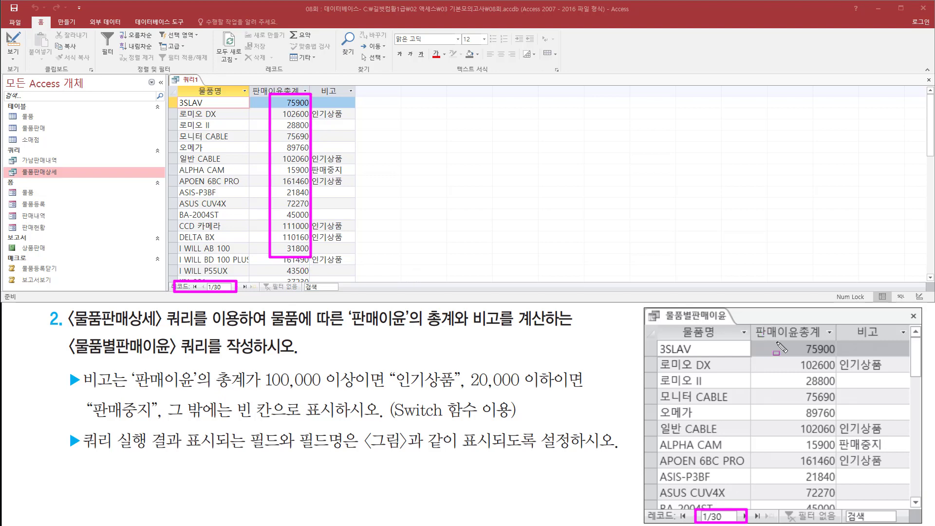
drag(785, 336, 838, 520)
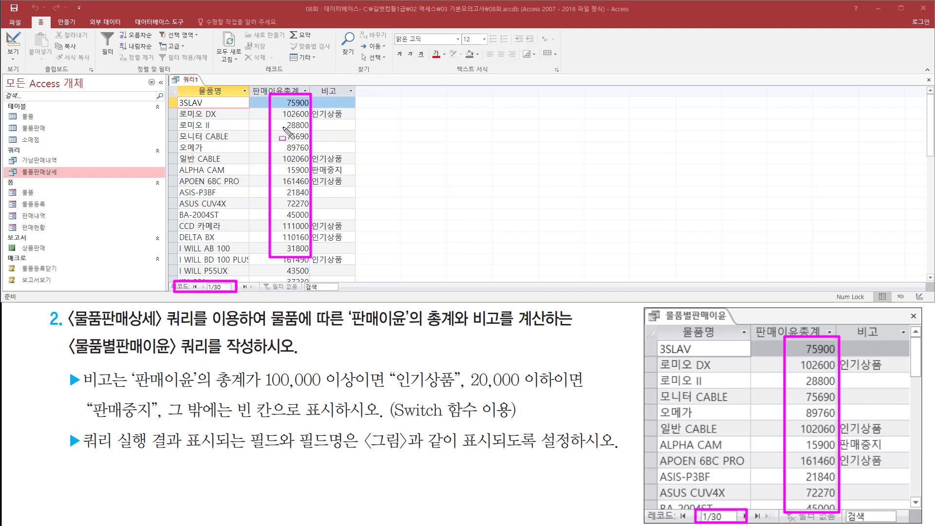
key(Escape)
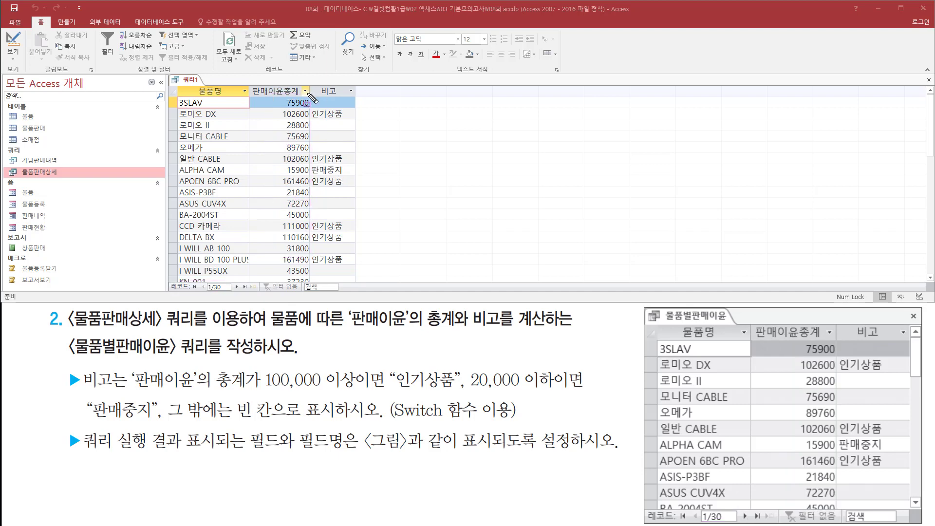
Step: Compare the query result's 비고 entries with the 비고 column in the example figure
mouse_move(307, 93)
mouse_down()
mouse_move(334, 231)
mouse_move(360, 280)
mouse_up()
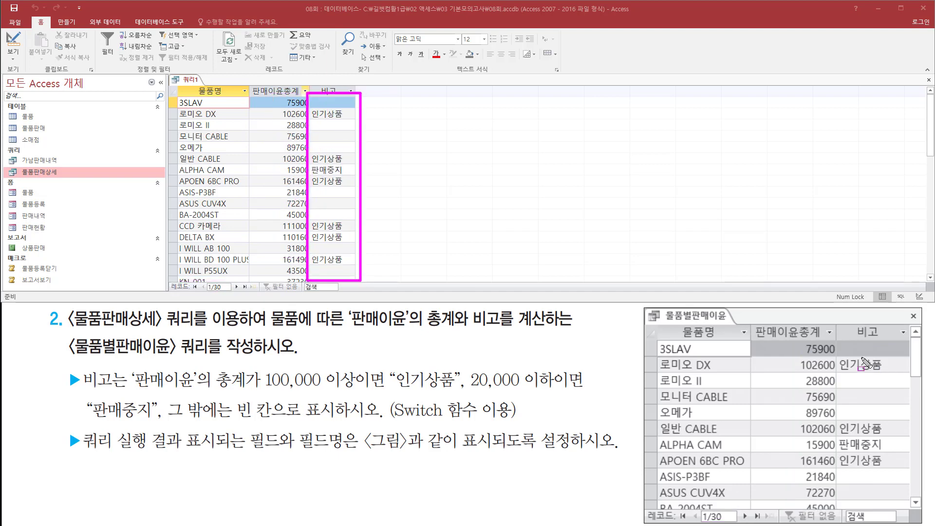
drag(834, 339, 914, 378)
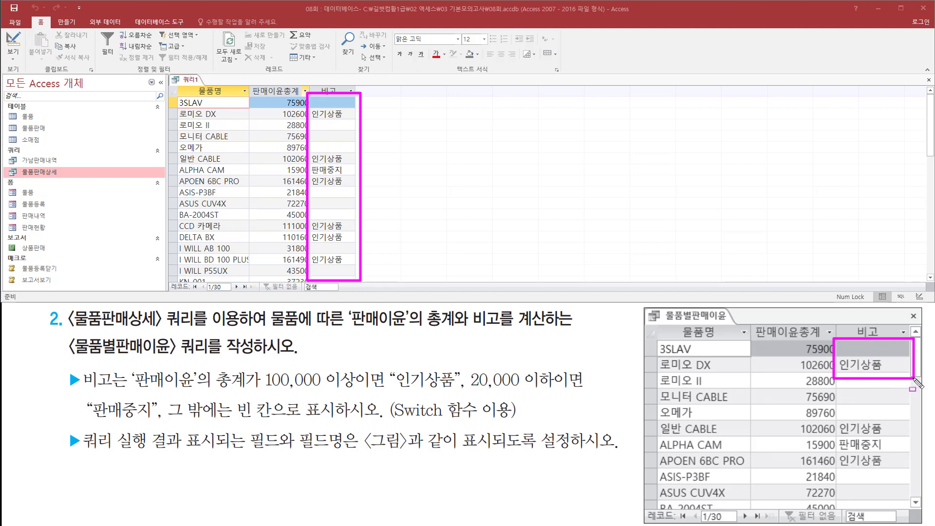
mouse_move(309, 151)
mouse_down()
mouse_move(322, 178)
mouse_move(348, 191)
mouse_up()
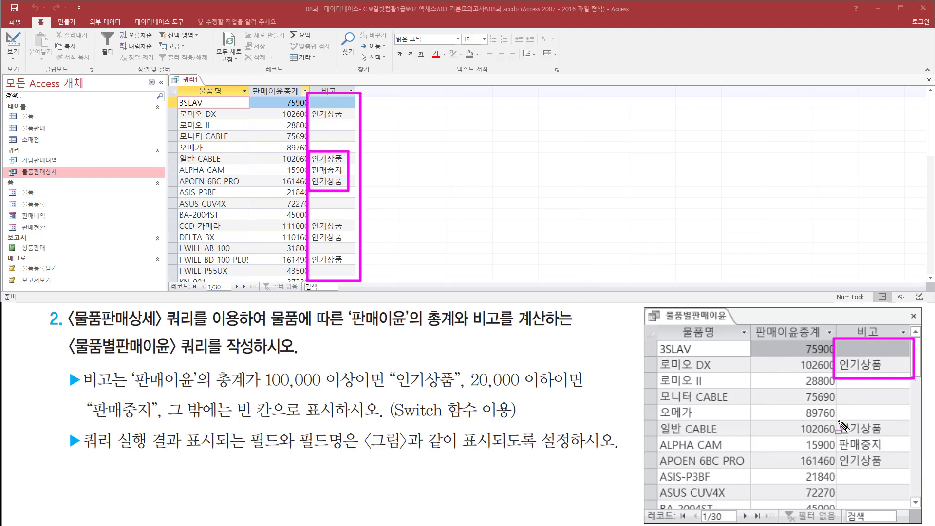
drag(837, 420, 895, 466)
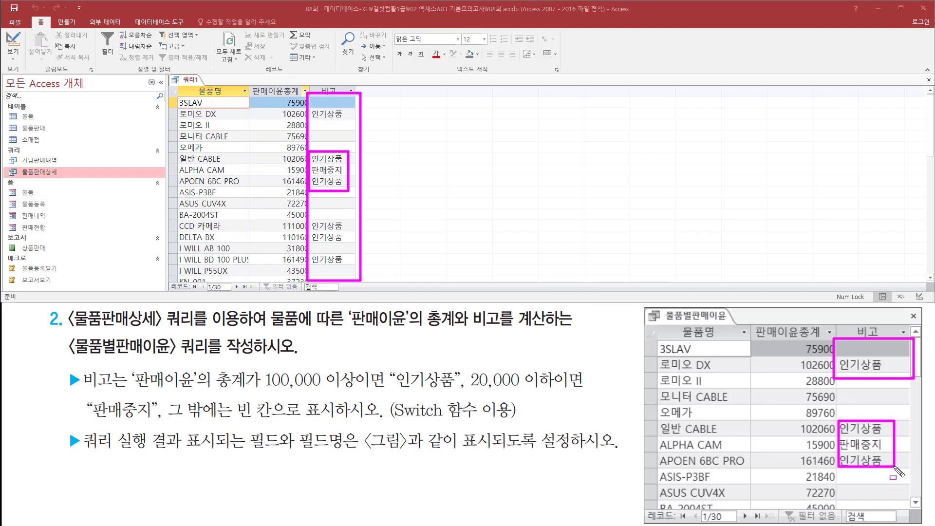
key(Escape)
Step: Check the remaining 인기상품 and 판매중지 entries in the 비고 column against their 판매이윤총계 values down to the last record
mouse_move(280, 222)
mouse_down()
mouse_move(293, 239)
mouse_move(354, 244)
mouse_up()
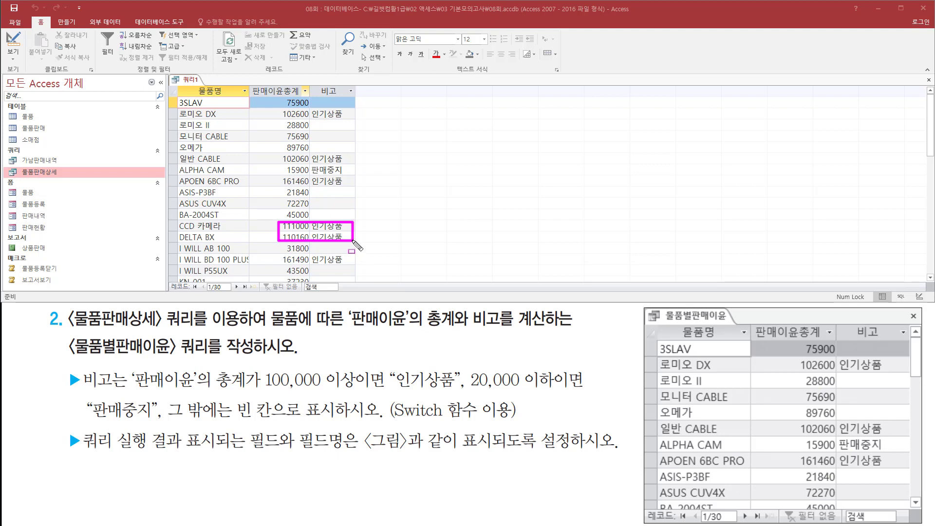
drag(276, 254, 345, 266)
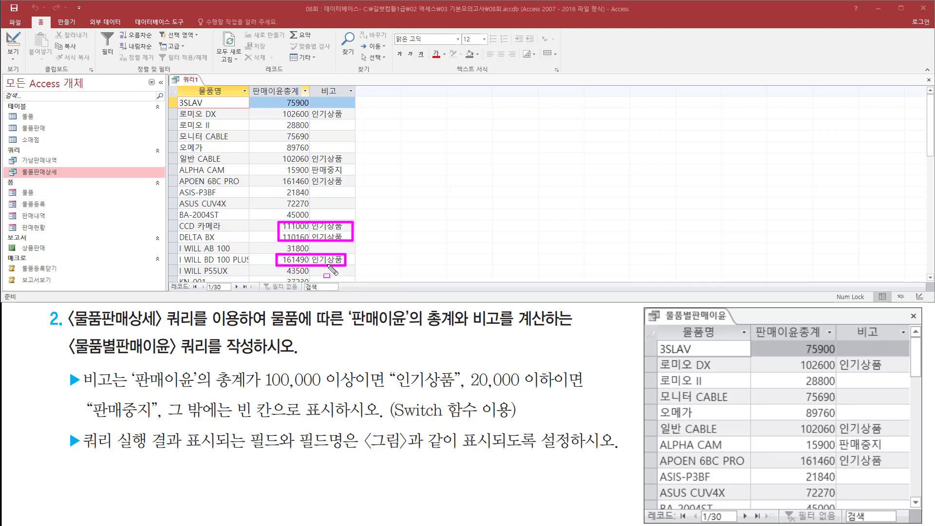
scroll(327, 244, down, 4)
scroll(327, 243, down, 2)
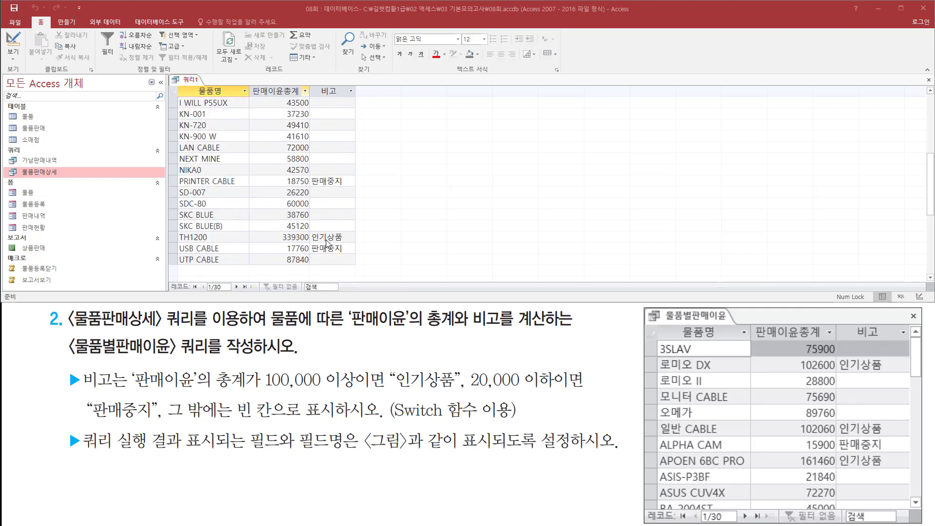
drag(282, 151, 310, 153)
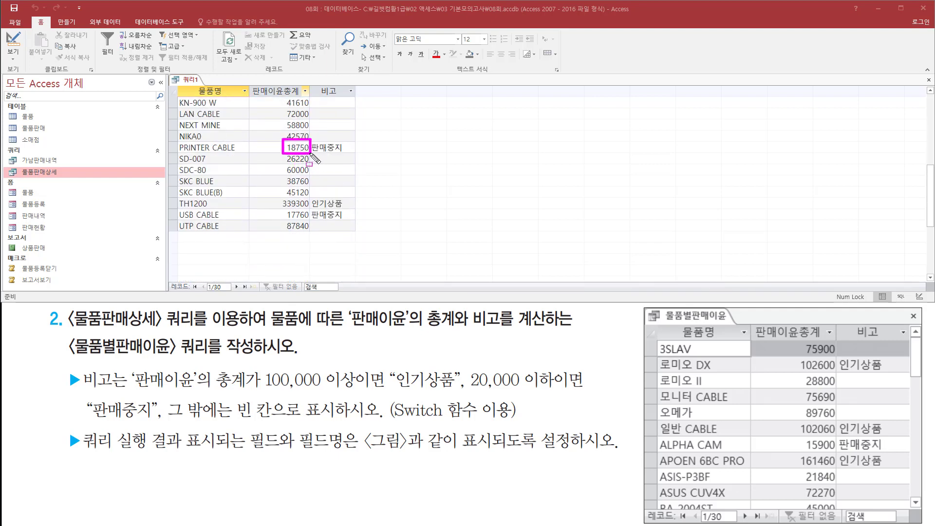
drag(311, 153, 345, 153)
drag(284, 219, 345, 219)
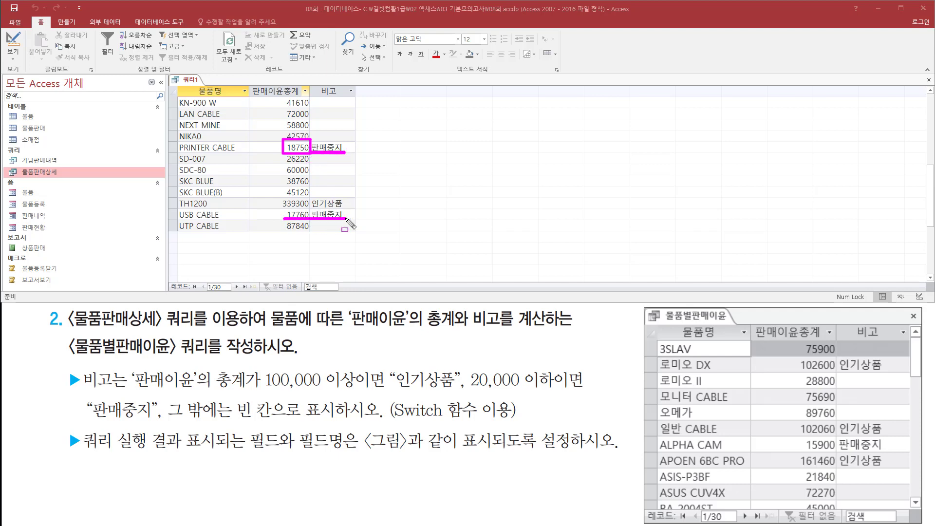
mouse_move(274, 197)
mouse_down()
mouse_move(292, 211)
mouse_move(345, 212)
mouse_up()
key(Escape)
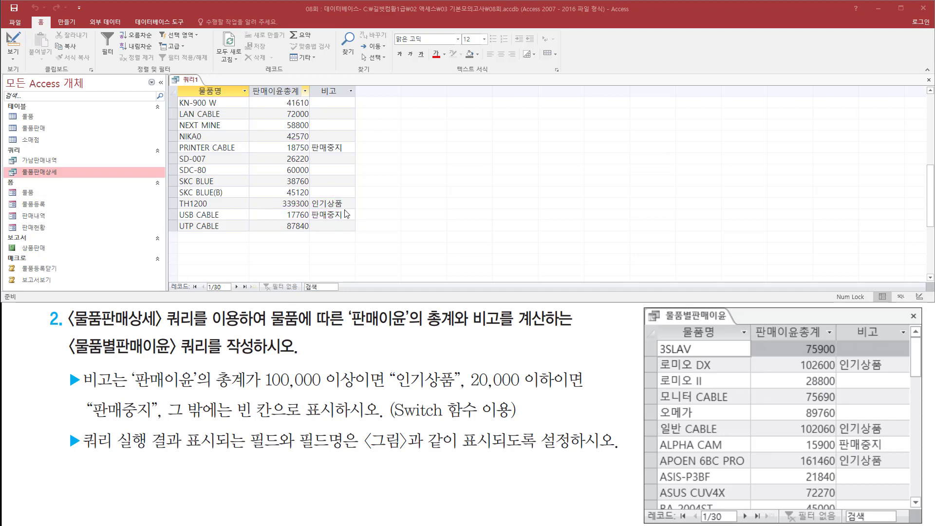
scroll(346, 212, up, 3)
scroll(347, 216, up, 2)
scroll(346, 215, up, 1)
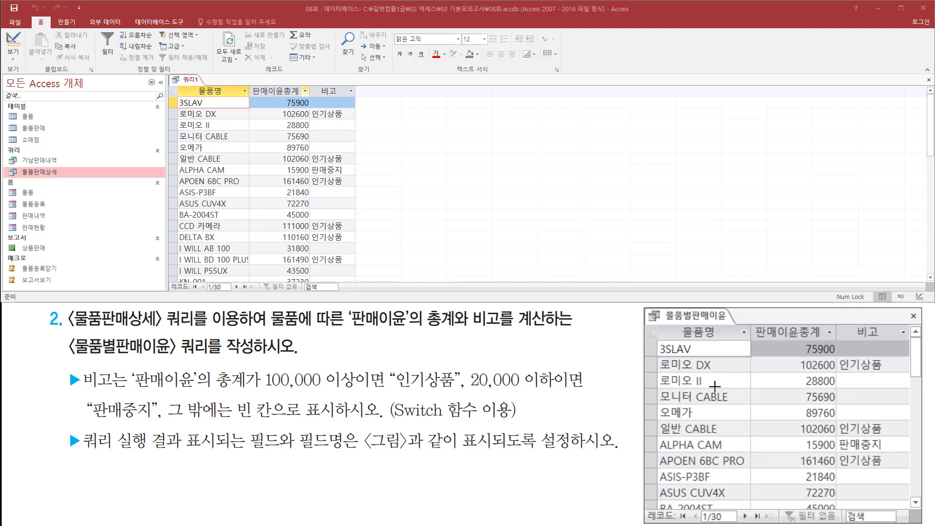
Step: Close the query and agree to save its design changes
right_click(193, 82)
click(213, 104)
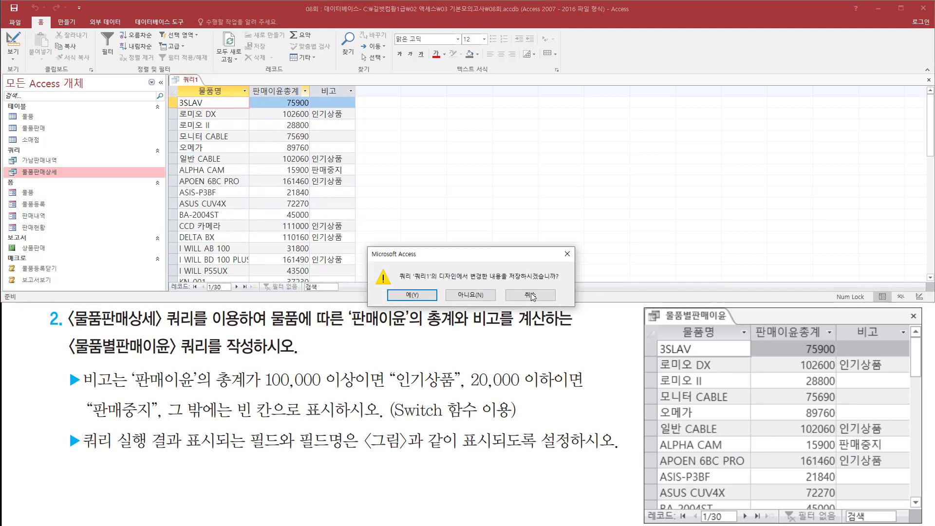
key(ctrl+2)
drag(396, 286, 428, 303)
key(Escape)
click(423, 298)
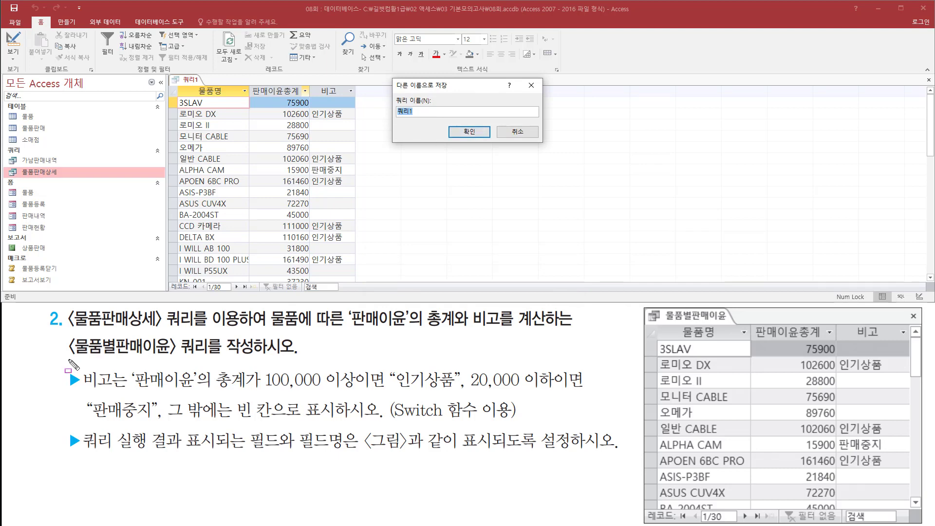
Step: Name the query 물품별판매이윤, confirm the save, and check its entry among the database's queries
drag(68, 359, 204, 358)
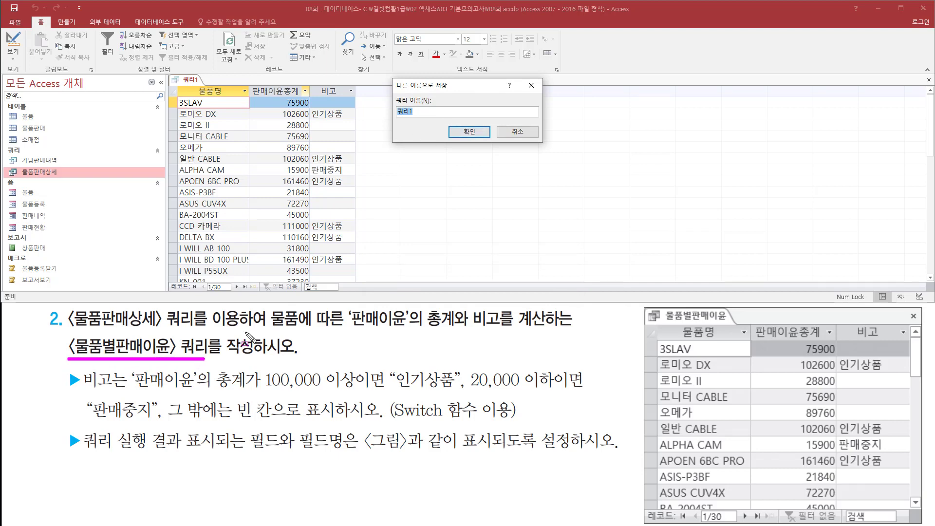
key(Escape)
click(452, 86)
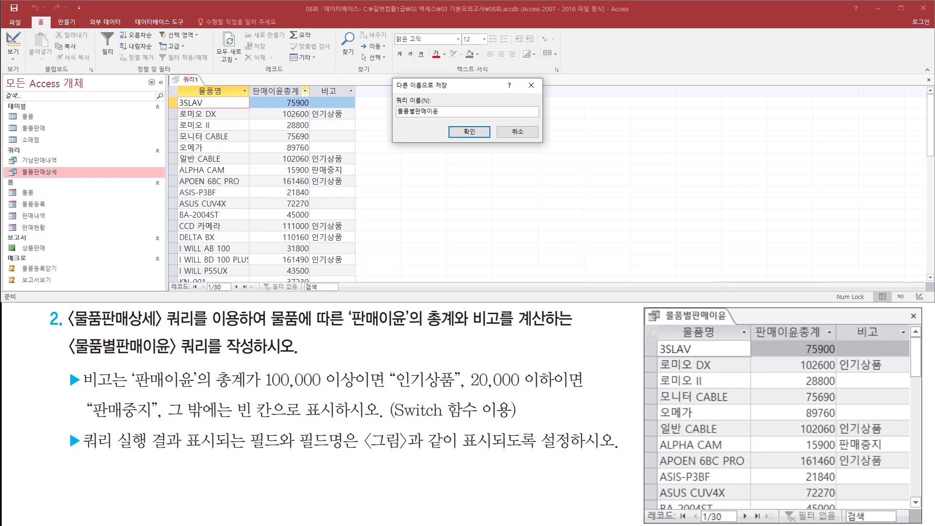
mouse_move(394, 118)
mouse_down()
mouse_move(441, 118)
mouse_move(494, 141)
mouse_up()
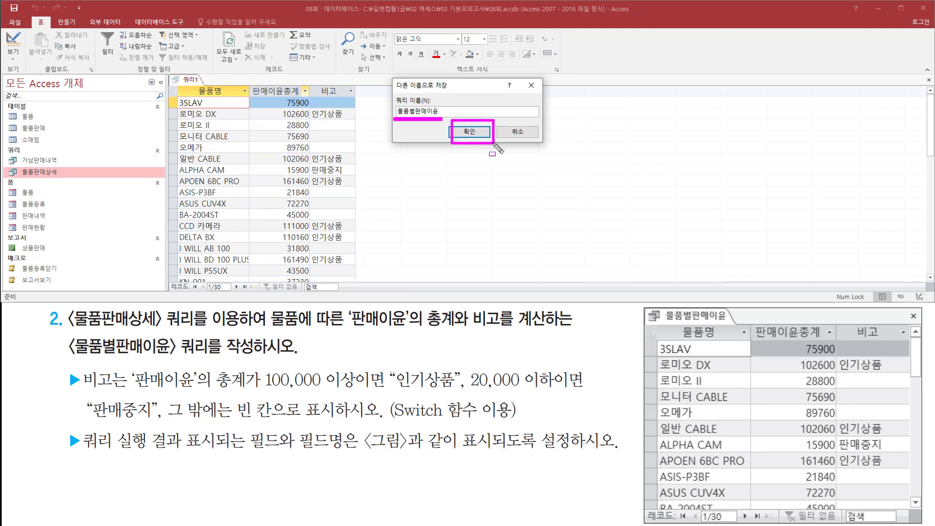
key(Escape)
click(469, 132)
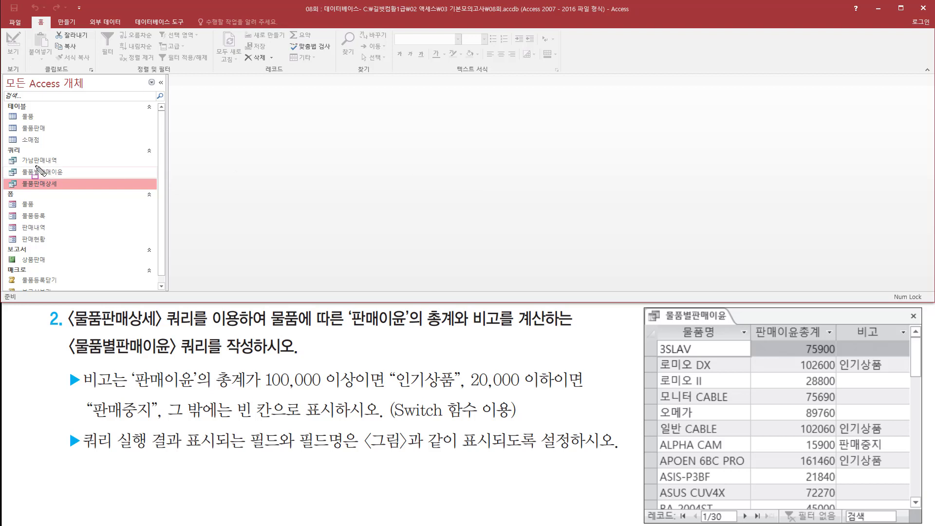
drag(13, 168, 83, 179)
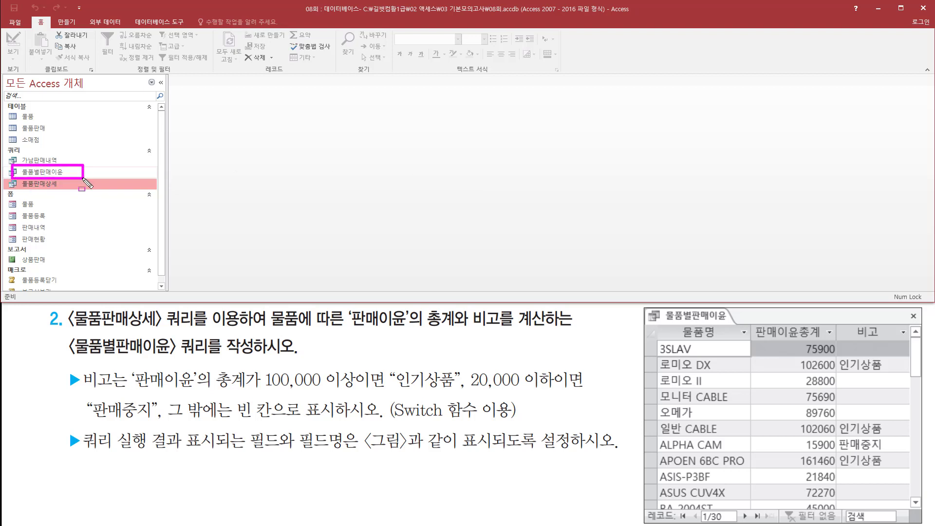
key(Escape)
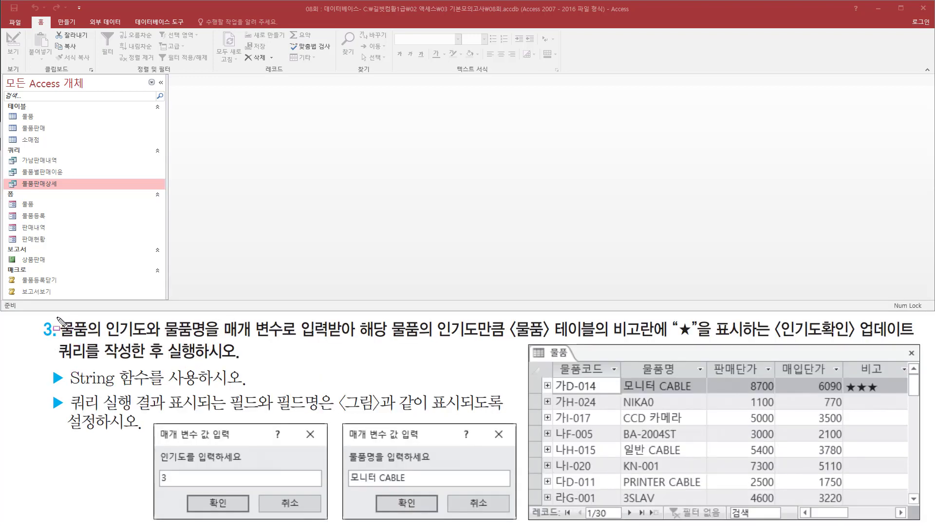
Step: Read task 3's requirements for the 인기도확인 update query, including its parameters, the 물품 table's 비고 field and the String function
mouse_move(57, 317)
mouse_down()
mouse_move(78, 341)
mouse_move(159, 342)
mouse_move(220, 320)
mouse_move(253, 341)
mouse_move(703, 340)
mouse_up()
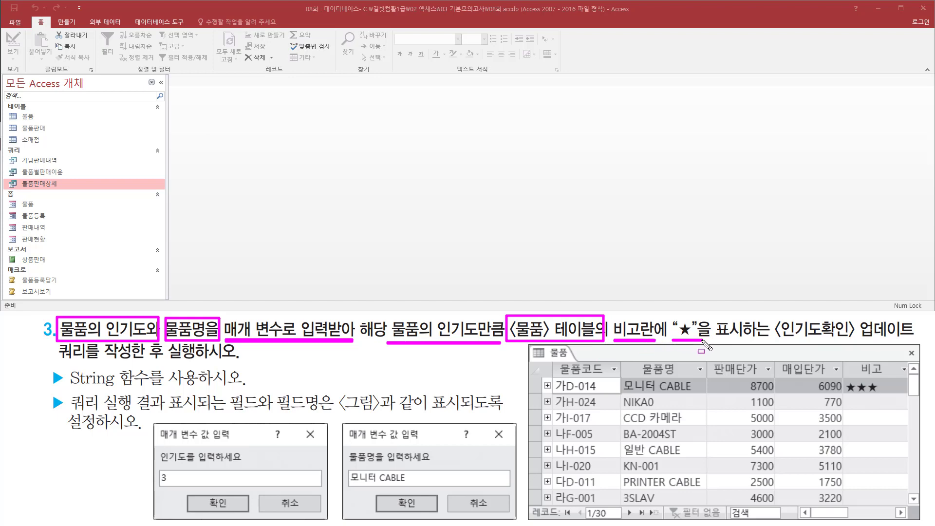
drag(774, 339, 916, 337)
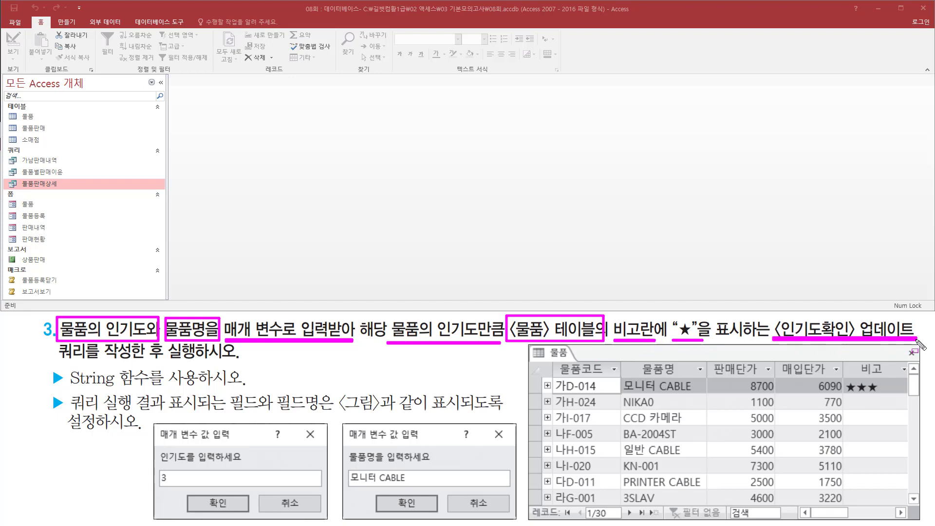
drag(61, 361, 243, 362)
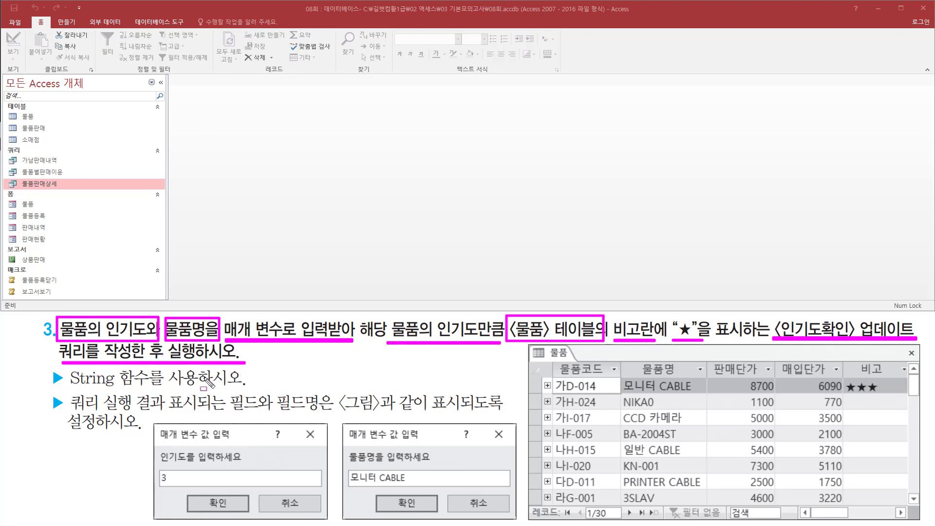
drag(70, 388, 210, 388)
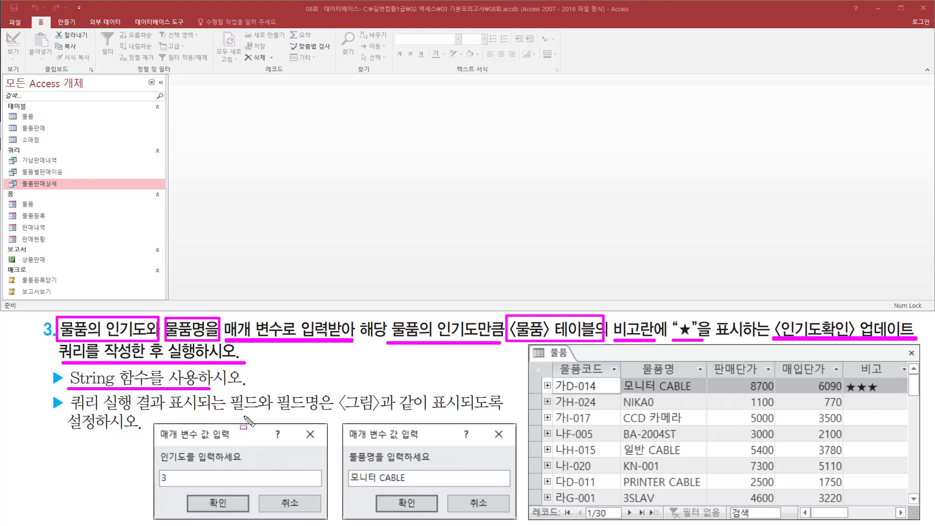
drag(224, 416, 502, 416)
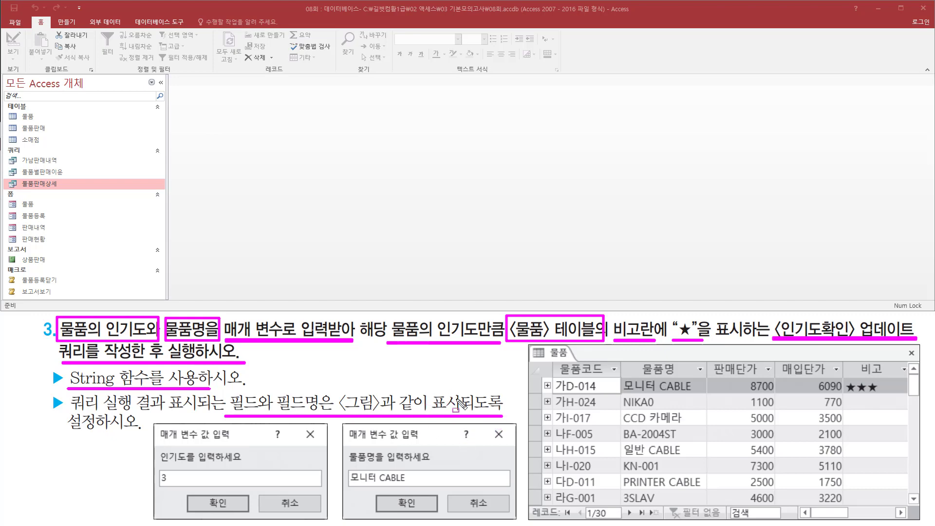
key(Escape)
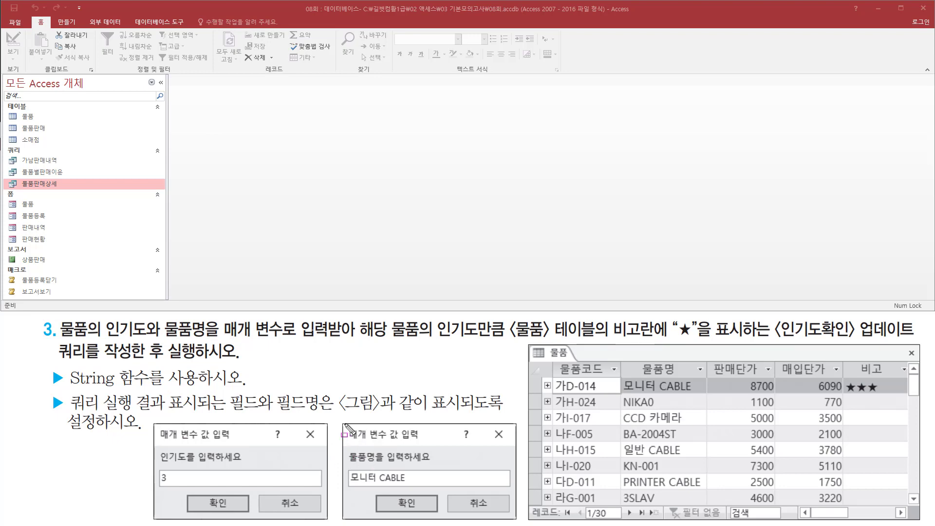
Step: Examine the example parameter prompts for 인기도 and 물품명 and the matching 비고 entry in the example 물품 table
mouse_move(343, 423)
mouse_down()
mouse_move(386, 504)
mouse_move(517, 522)
mouse_up()
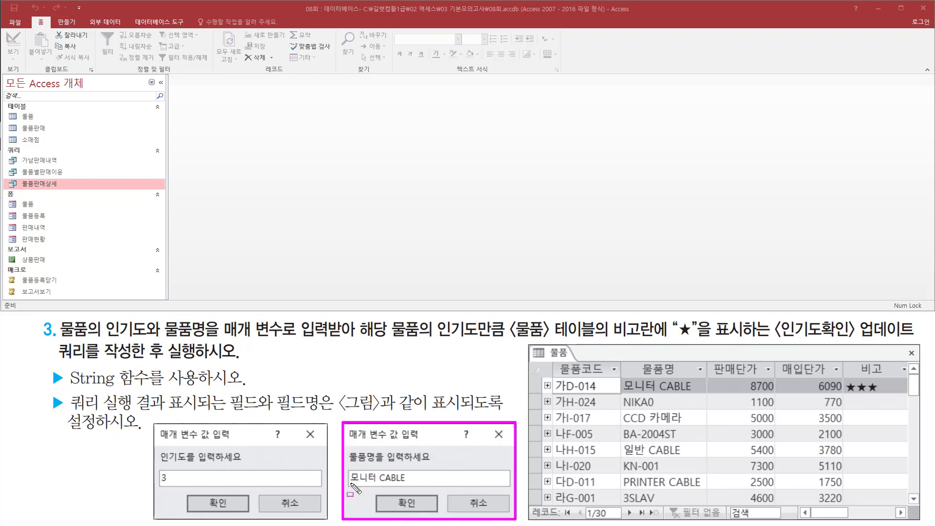
drag(355, 486, 405, 487)
drag(623, 393, 701, 394)
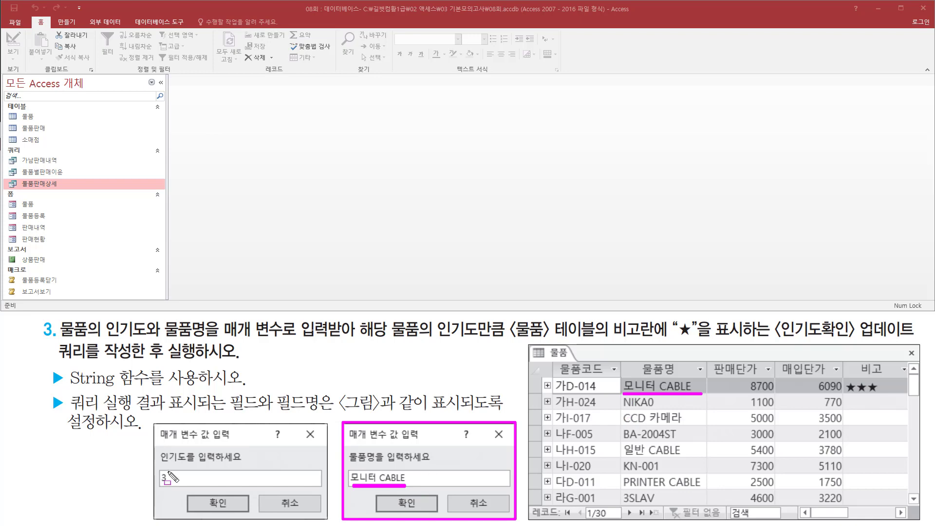
drag(154, 466, 243, 466)
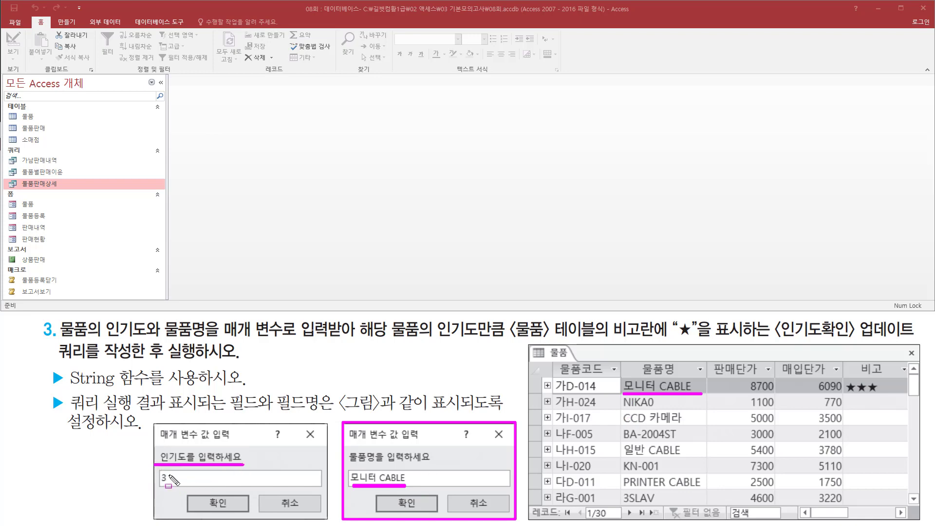
drag(152, 485, 177, 485)
drag(531, 347, 578, 364)
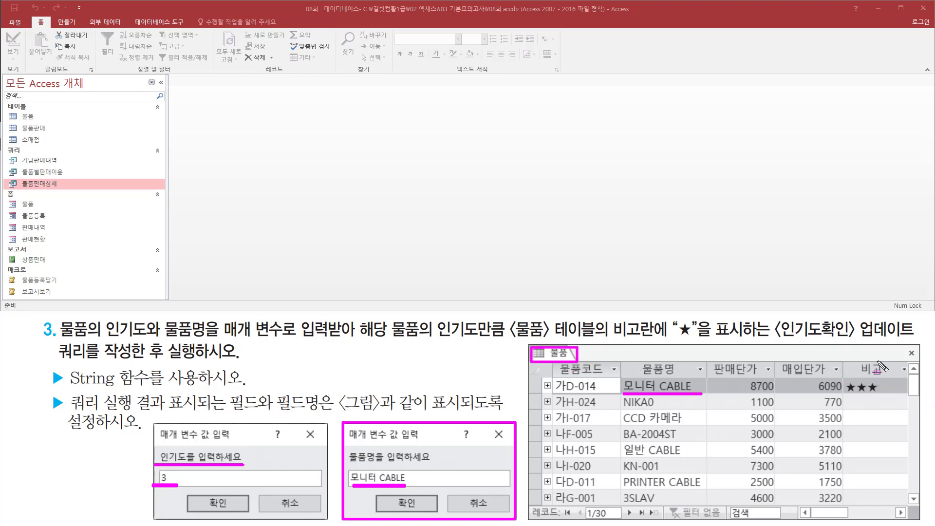
mouse_move(845, 356)
mouse_down()
mouse_move(895, 375)
mouse_move(897, 387)
mouse_up()
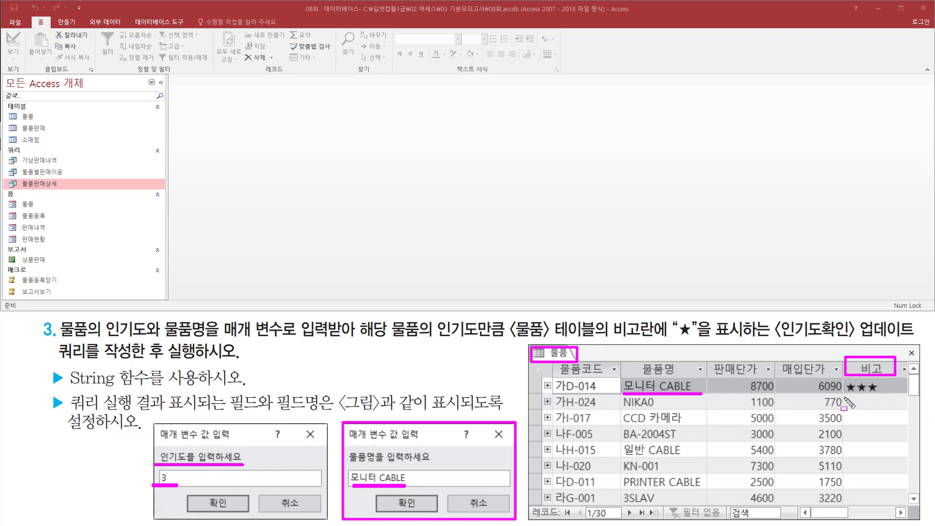
drag(844, 392, 880, 393)
key(Escape)
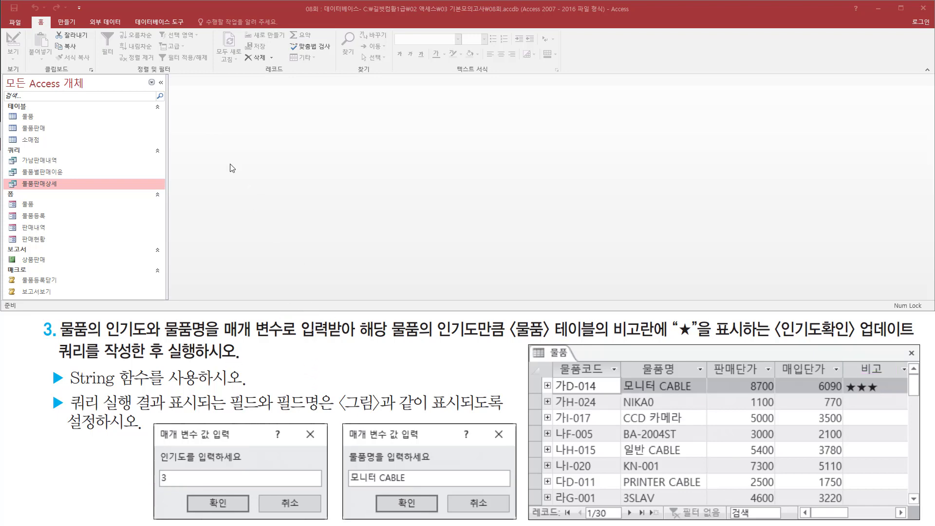
Step: Create a new query in design view and add the 물품 table as its only source
click(230, 165)
click(66, 22)
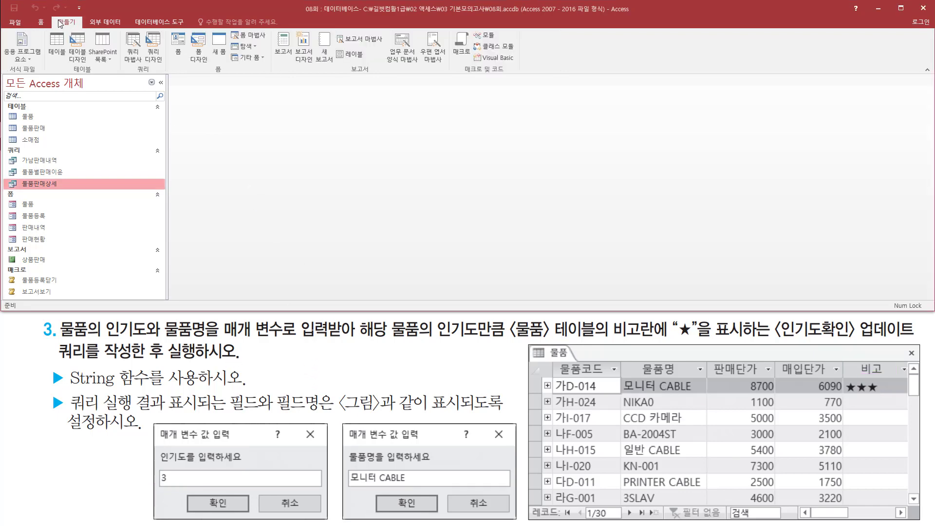
click(154, 51)
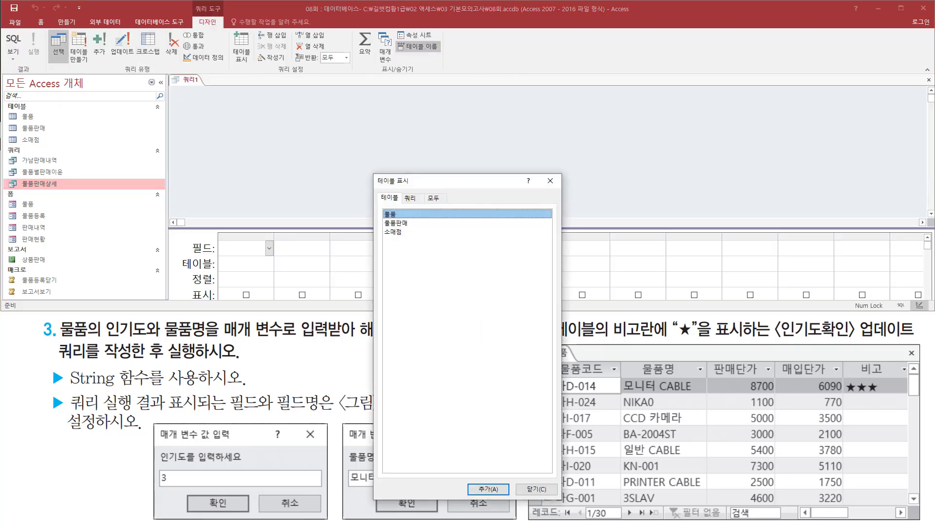
mouse_move(371, 176)
mouse_down()
mouse_move(511, 239)
mouse_move(563, 244)
mouse_up()
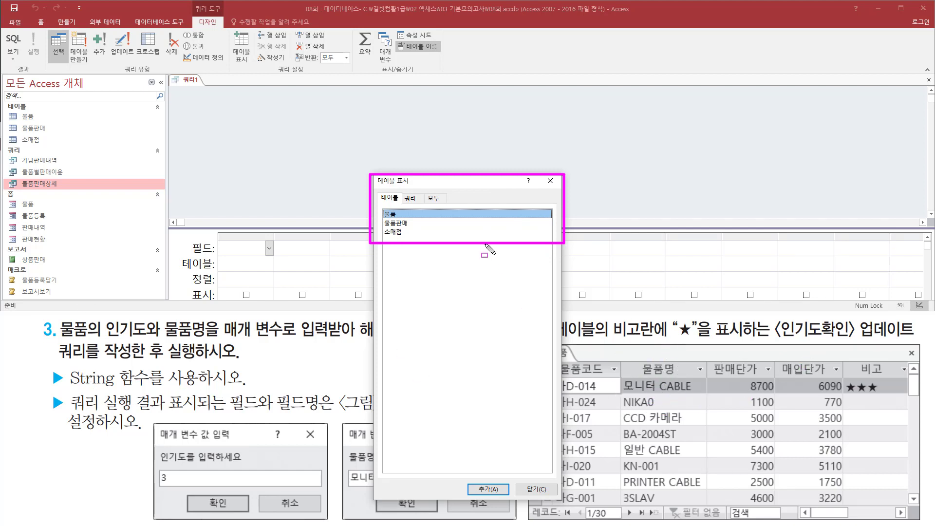
key(Escape)
click(400, 217)
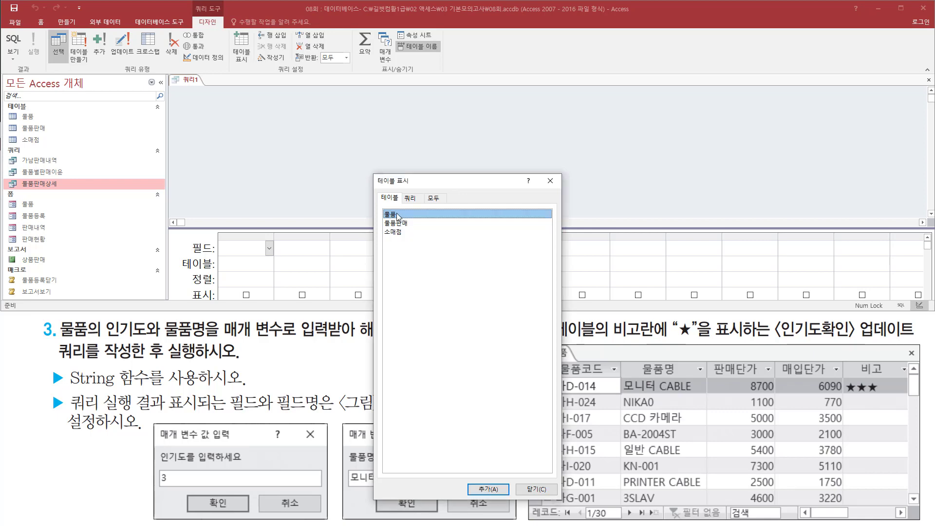
double_click(399, 217)
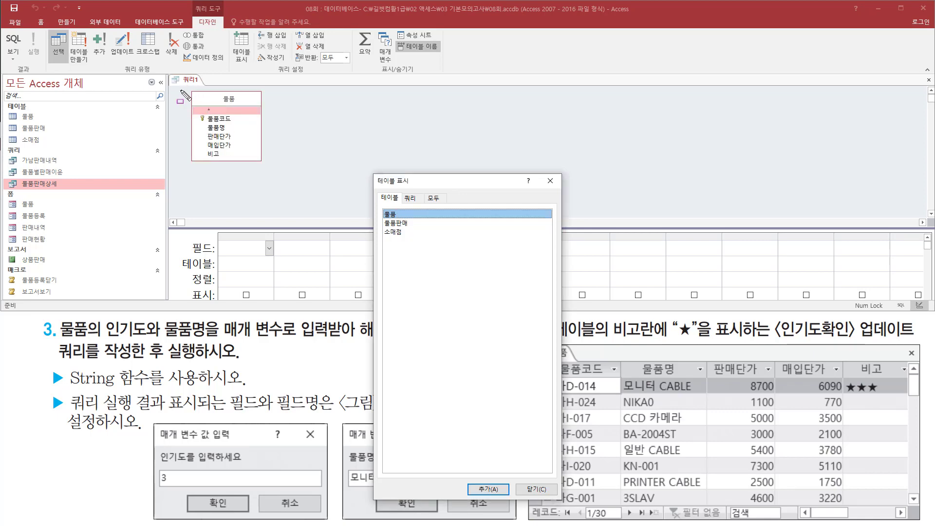
mouse_move(186, 88)
mouse_down()
mouse_move(229, 156)
mouse_move(269, 167)
mouse_up()
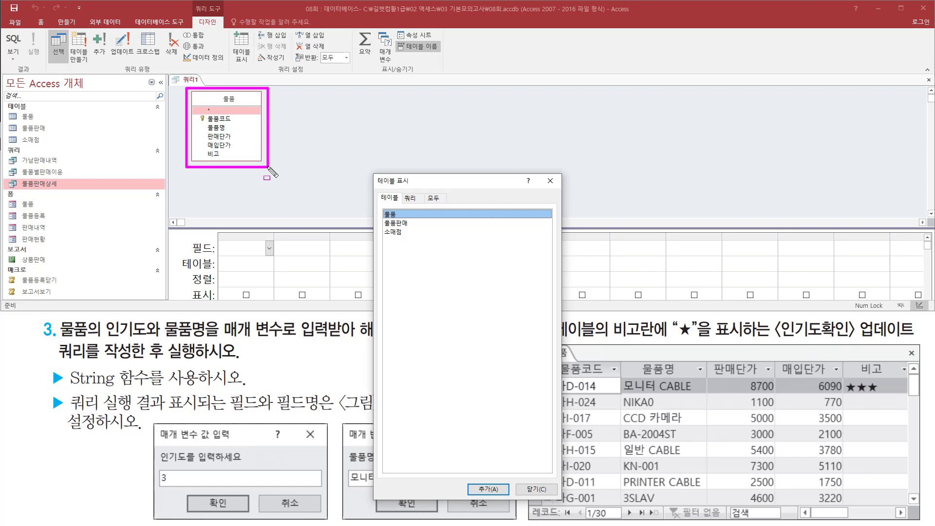
key(Escape)
click(551, 180)
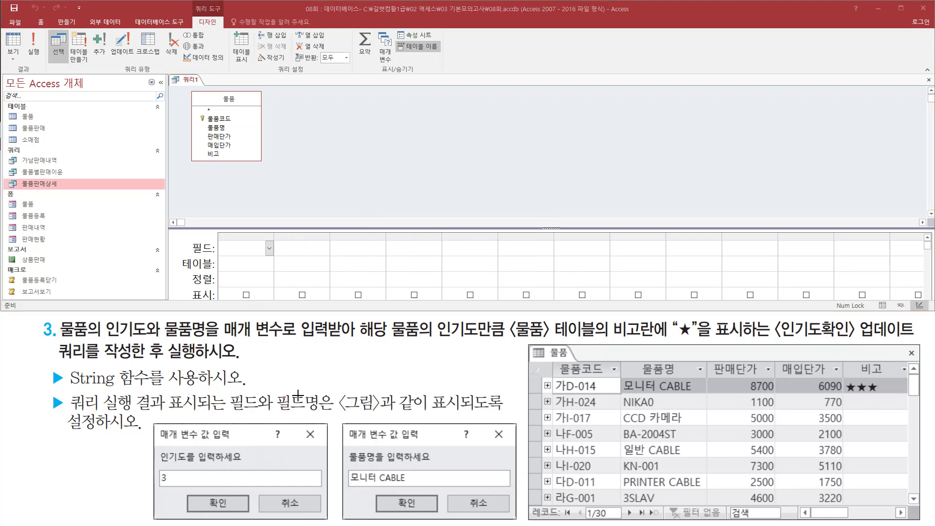
Step: Add the 비고 and 물품명 fields of the 물품 table to the query design grid
mouse_move(850, 358)
mouse_down()
mouse_move(890, 378)
mouse_move(880, 395)
mouse_up()
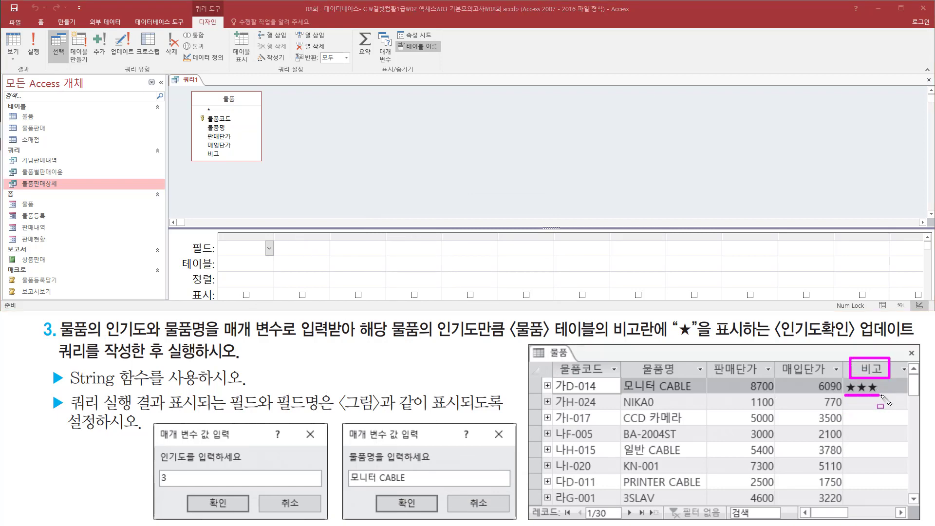
drag(154, 485, 171, 485)
key(Escape)
click(229, 153)
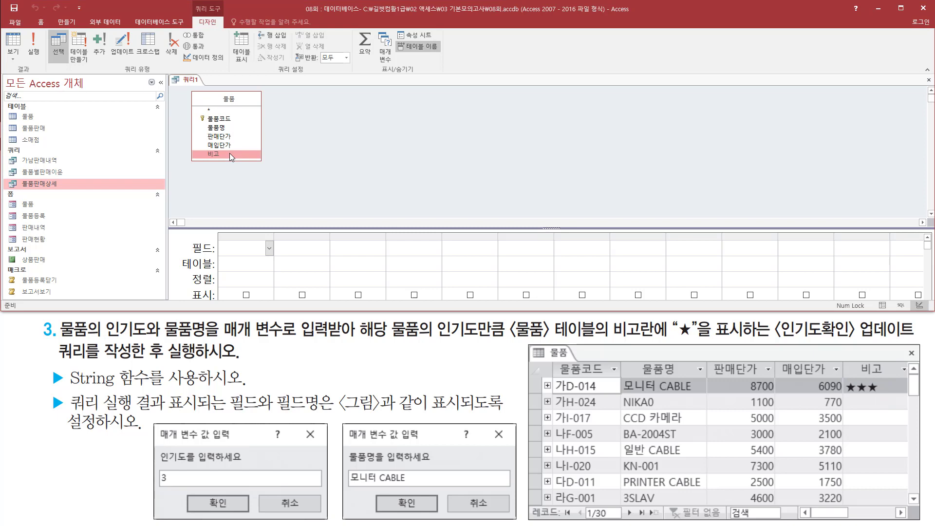
double_click(229, 153)
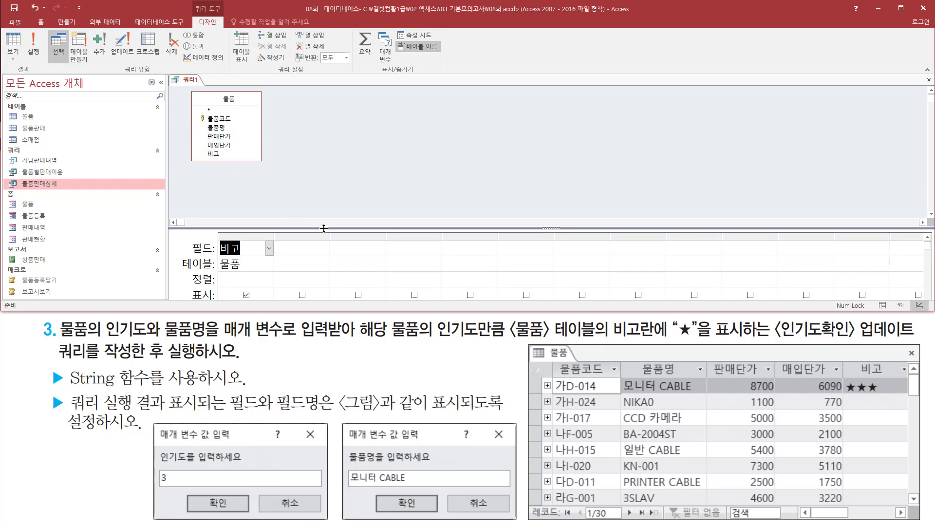
mouse_move(344, 449)
mouse_down()
mouse_move(359, 460)
mouse_move(443, 466)
mouse_up()
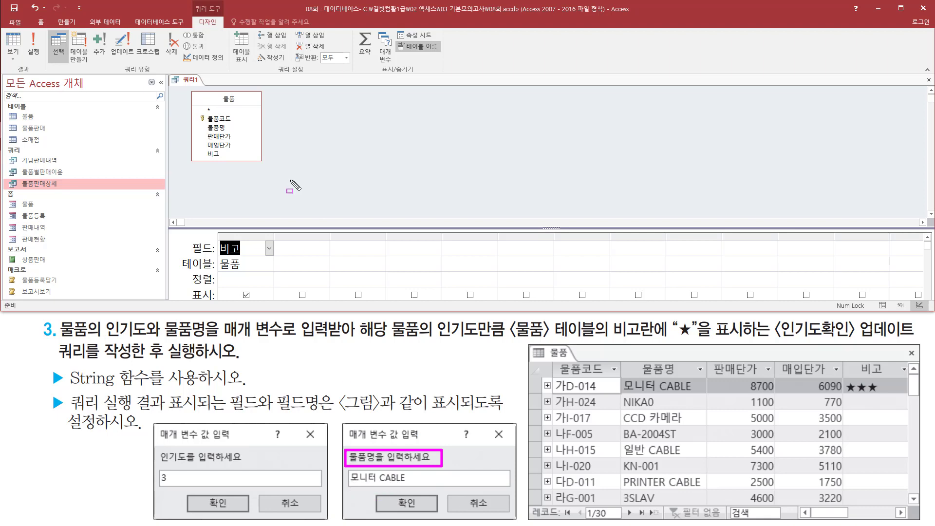
key(Escape)
click(230, 127)
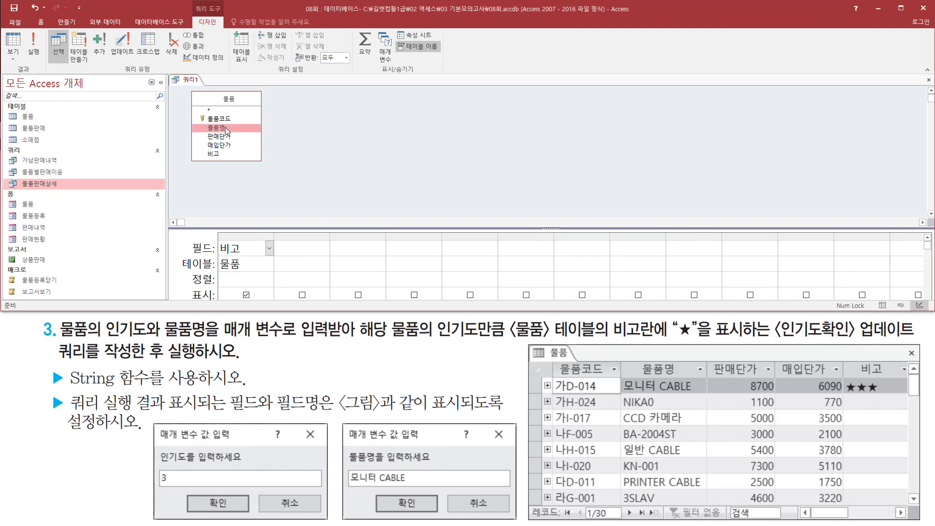
double_click(229, 127)
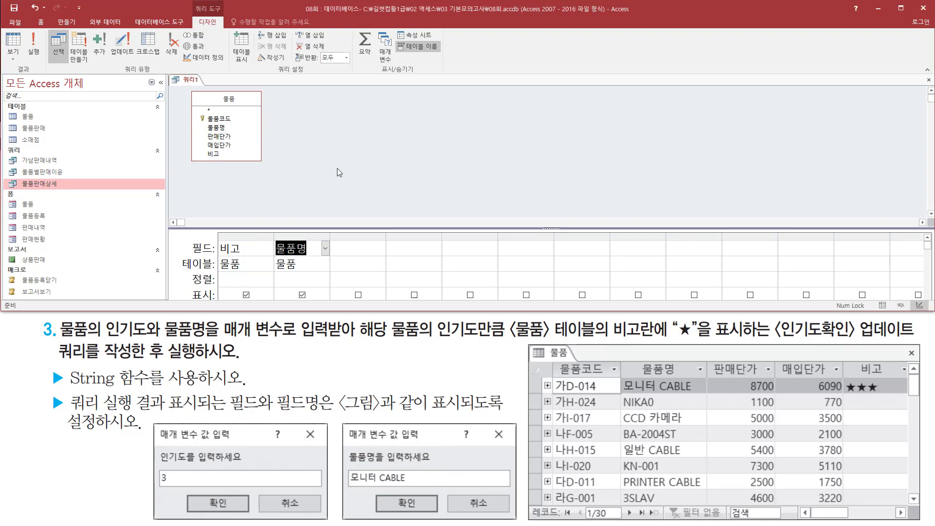
mouse_move(214, 232)
mouse_down()
mouse_move(228, 252)
mouse_move(327, 287)
mouse_up()
key(Escape)
Step: Enlarge the query design grid and change the query type to an update query
click(338, 228)
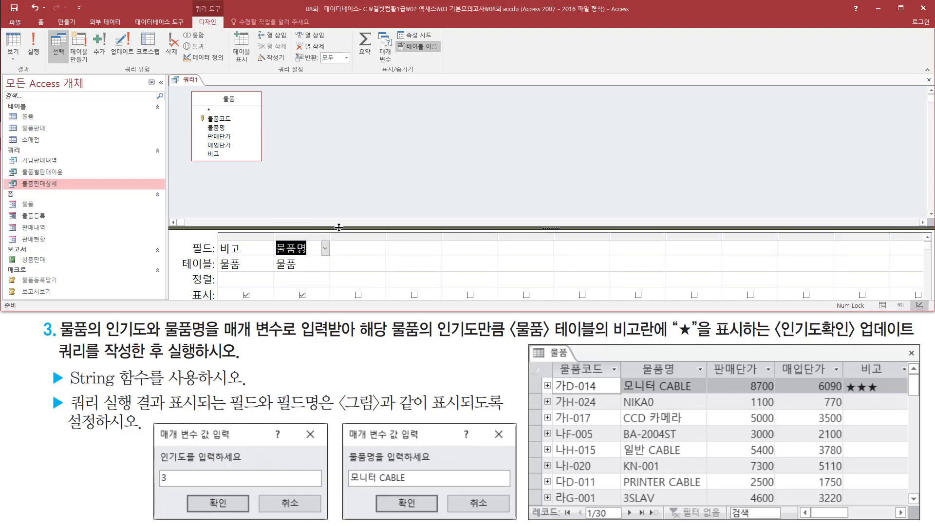
drag(340, 197, 341, 177)
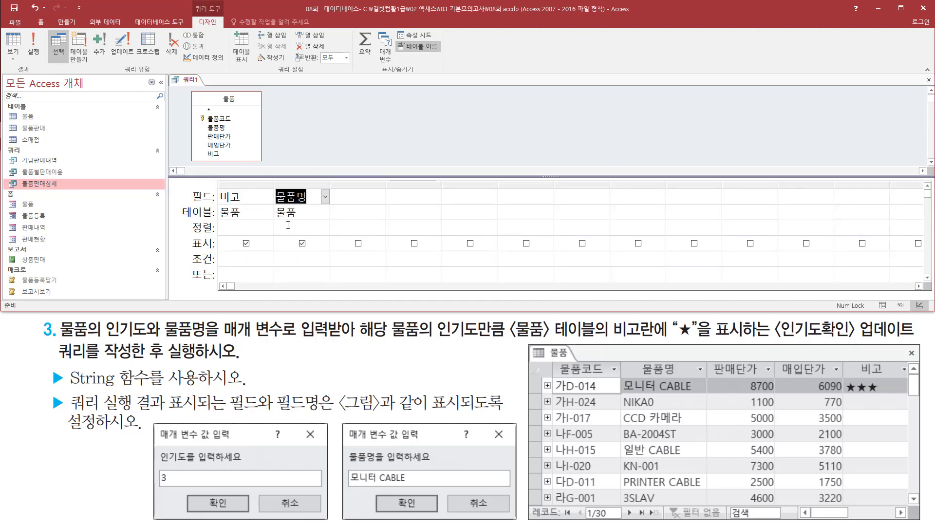
drag(43, 27, 230, 75)
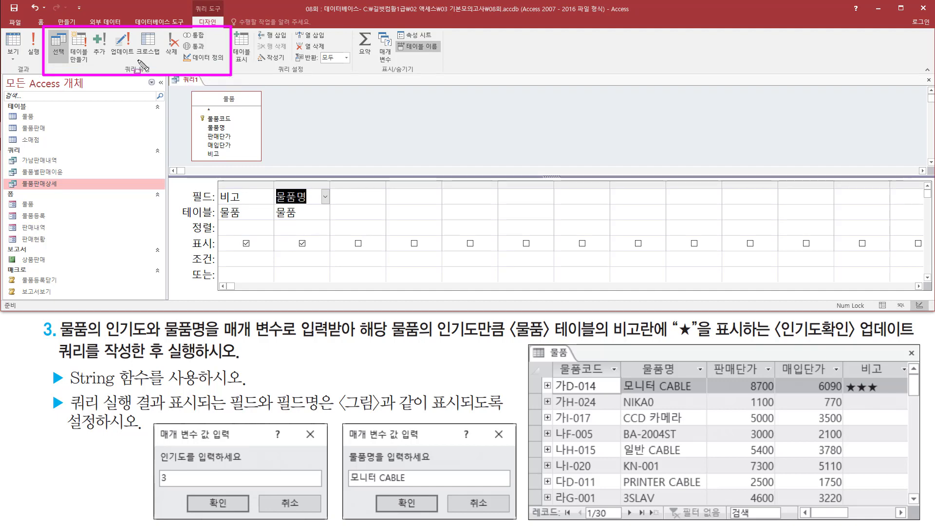
drag(111, 30, 138, 57)
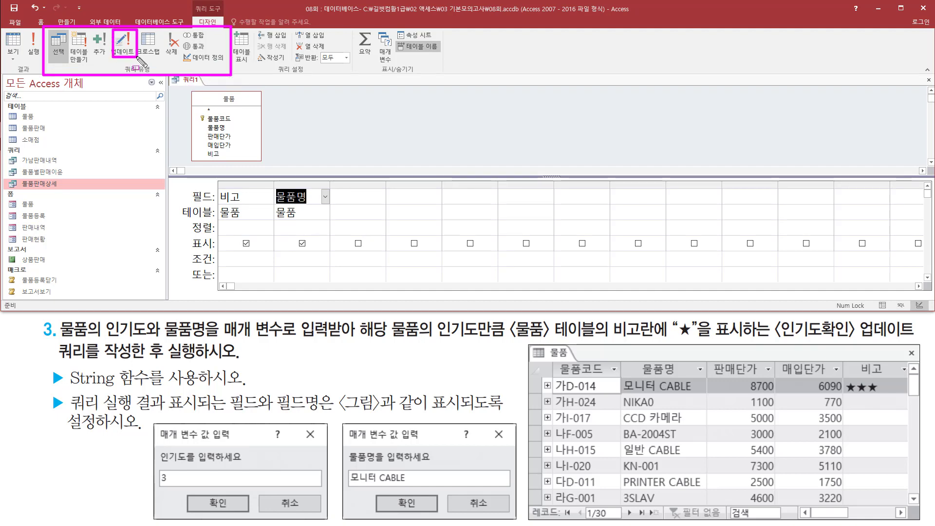
key(Escape)
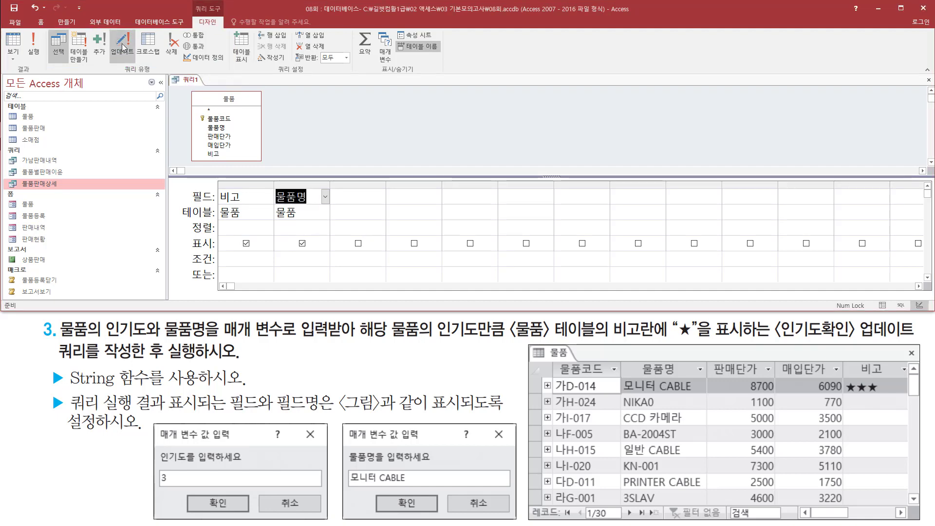
click(123, 48)
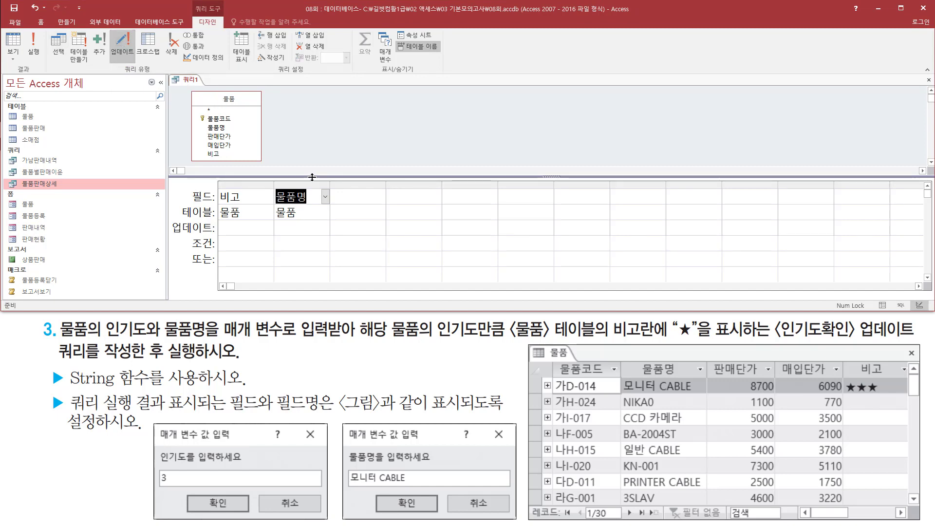
Step: Examine the 업데이트 row, the example 물품명 prompt and its matching 물품 record to determine where the prompt text belongs in the grid
key(ctrl+shift+d)
drag(171, 218, 222, 237)
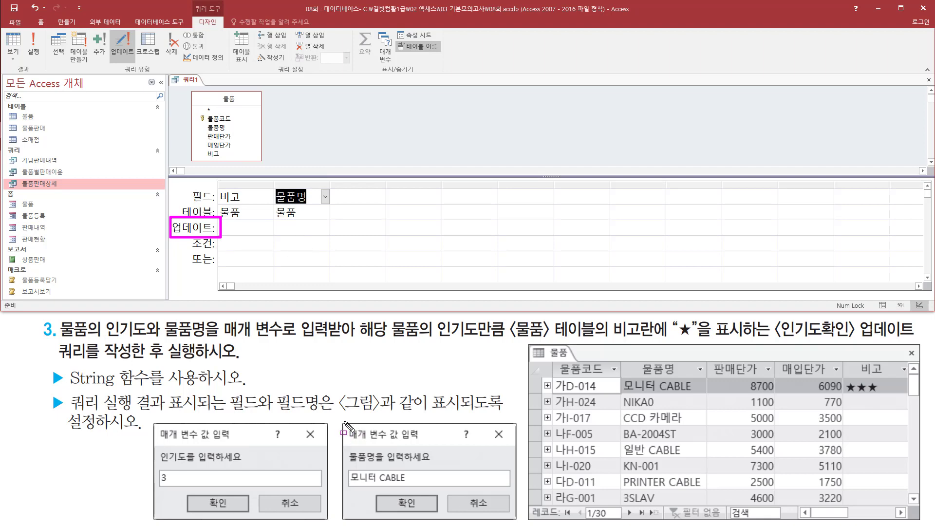
mouse_move(343, 423)
mouse_down()
mouse_move(477, 517)
mouse_move(518, 523)
mouse_up()
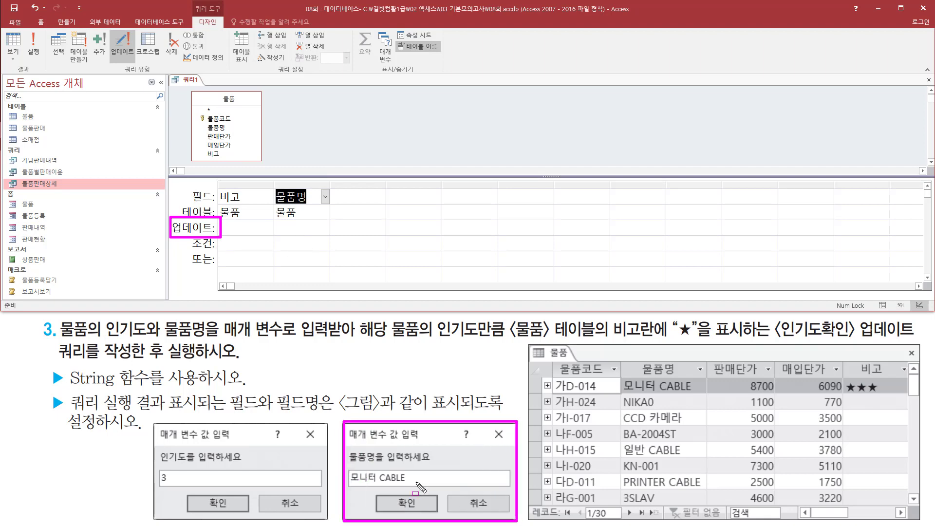
key(Escape)
mouse_move(348, 485)
mouse_down()
mouse_move(416, 485)
mouse_move(346, 471)
mouse_move(419, 475)
mouse_up()
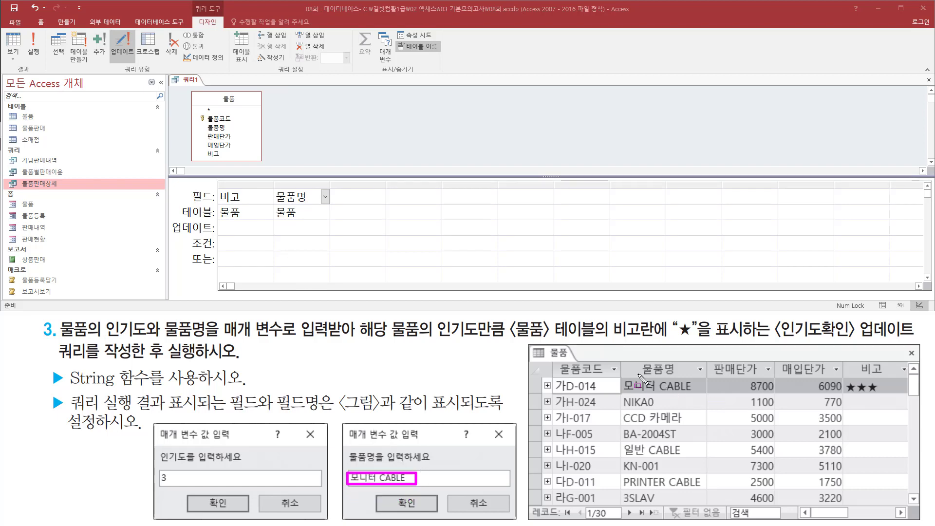
mouse_move(639, 376)
mouse_down()
mouse_move(710, 395)
mouse_move(707, 376)
mouse_up()
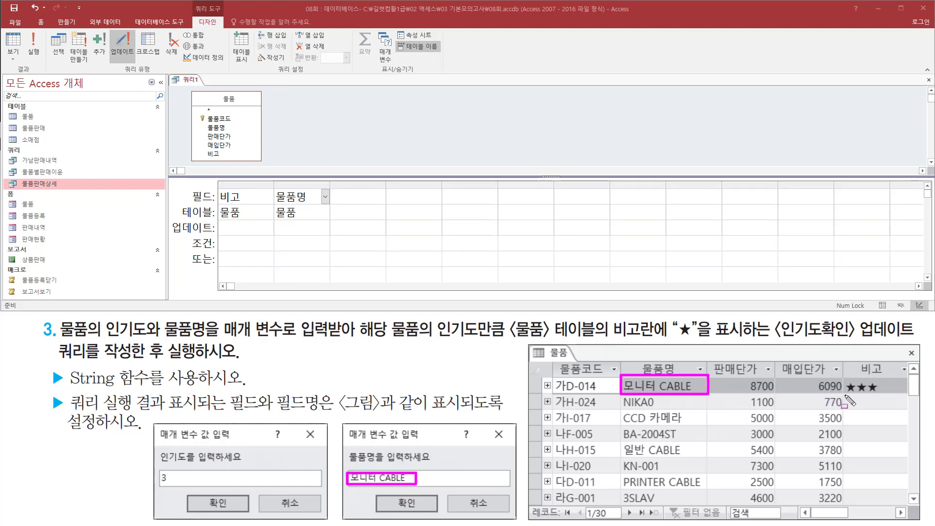
drag(845, 395, 891, 395)
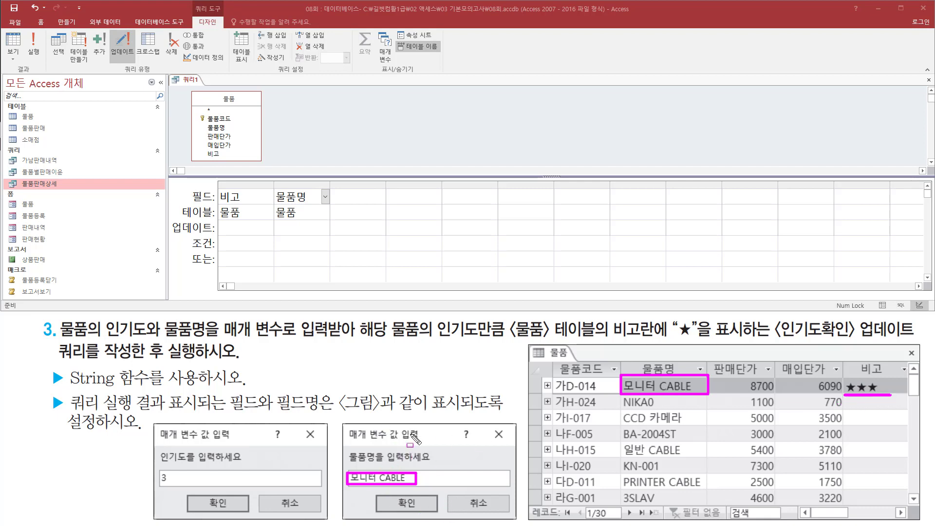
click(275, 238)
drag(275, 237, 328, 248)
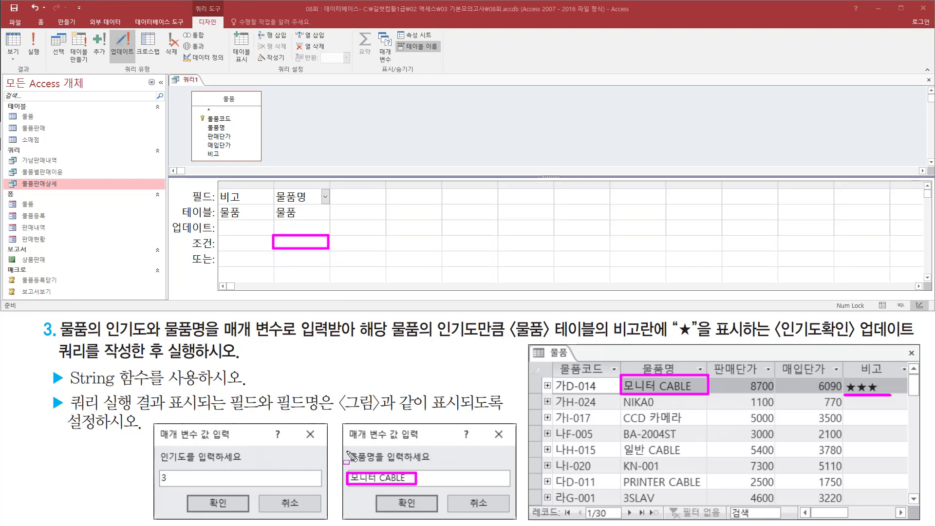
mouse_move(345, 447)
mouse_down()
mouse_move(366, 461)
mouse_move(437, 465)
mouse_up()
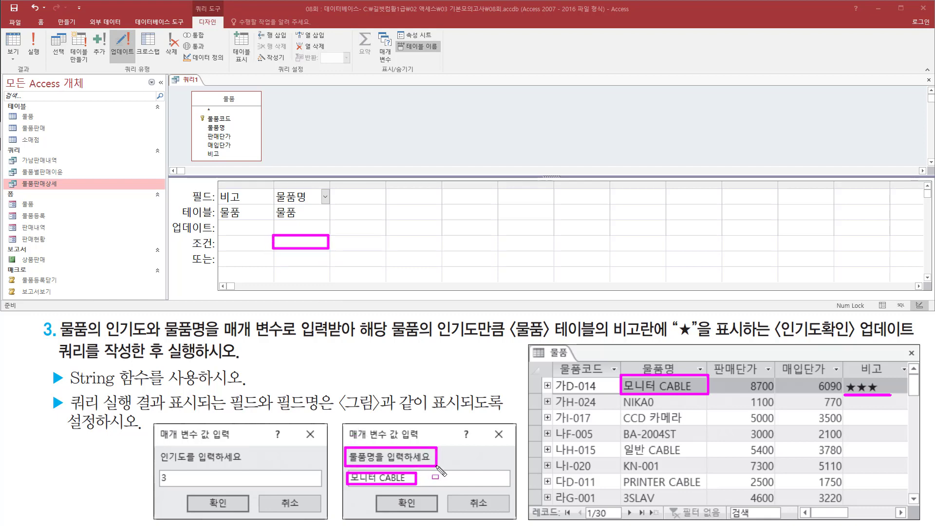
key(Escape)
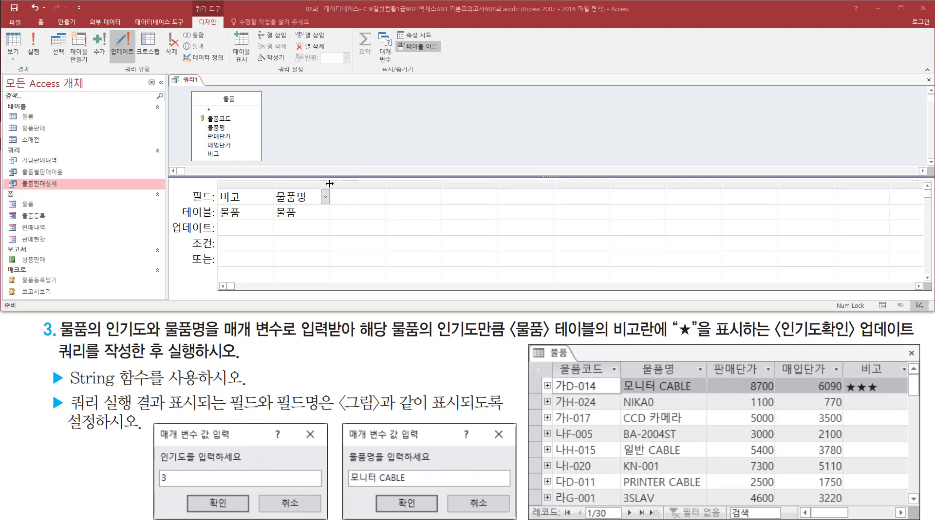
Step: Widen the 물품명 column and set its criterion to the parameter [물품명을 입력하세요]
drag(329, 187, 567, 193)
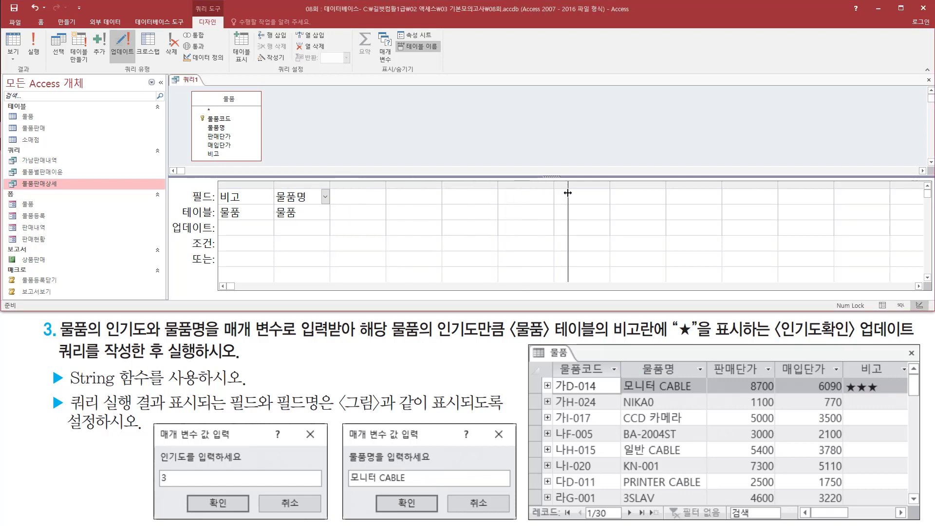
click(317, 241)
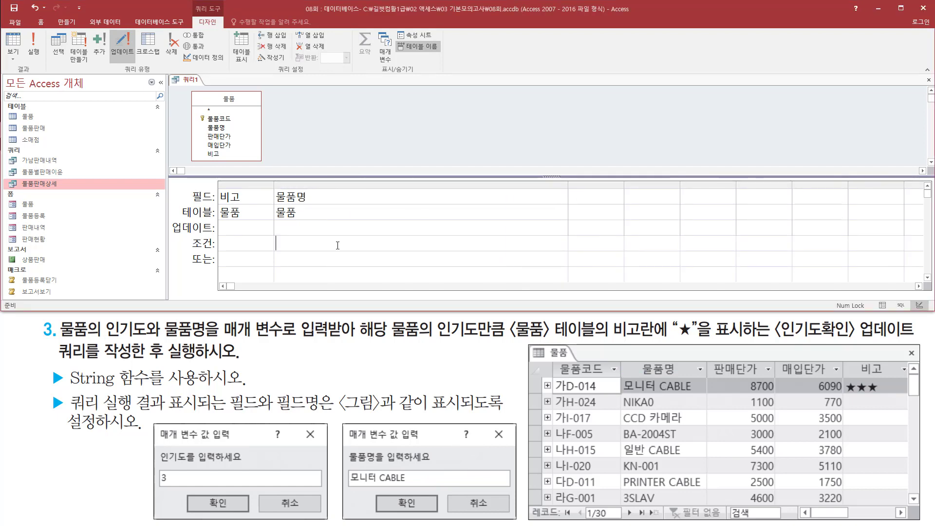
text([물품ㅁ품명을 )
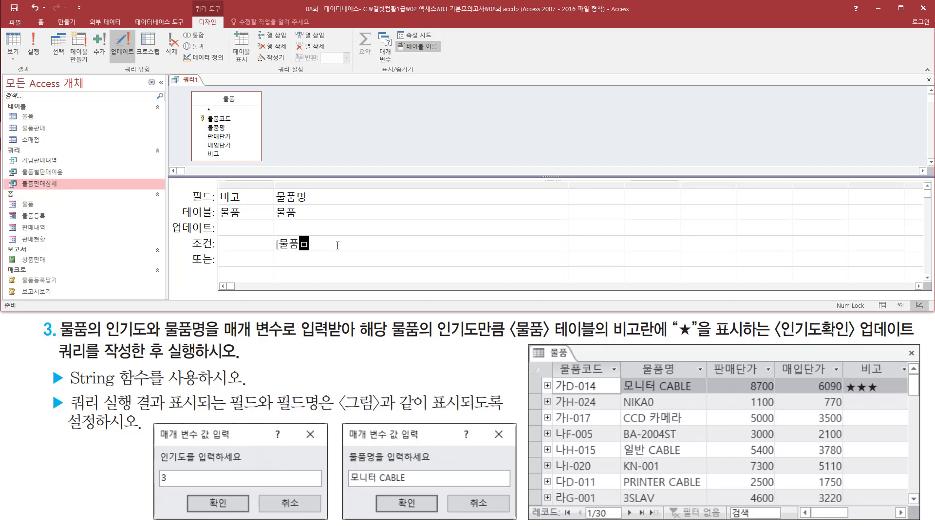
text(입력하세요)
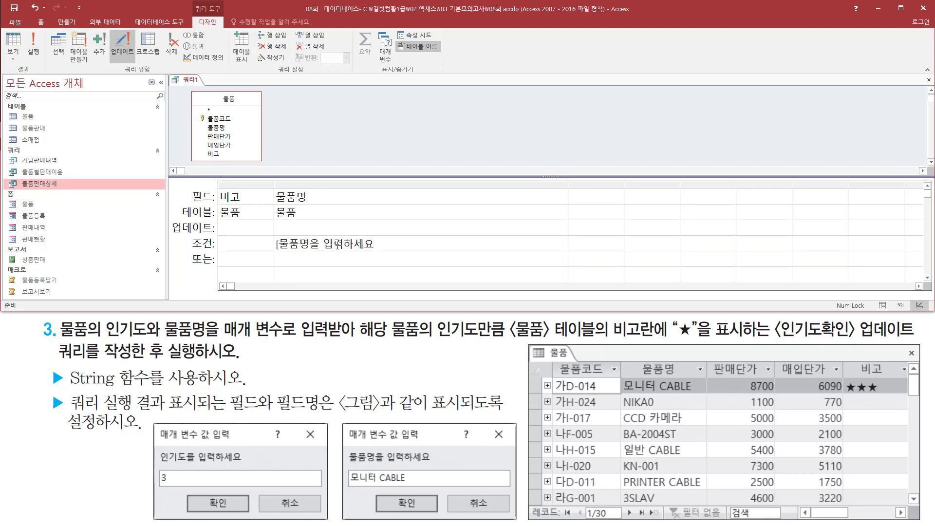
text(])
Step: Examine the 물품명 criterion against the example 비고 stars and the 인기도 prompt to see how the entered number sets the star count
drag(271, 232, 385, 253)
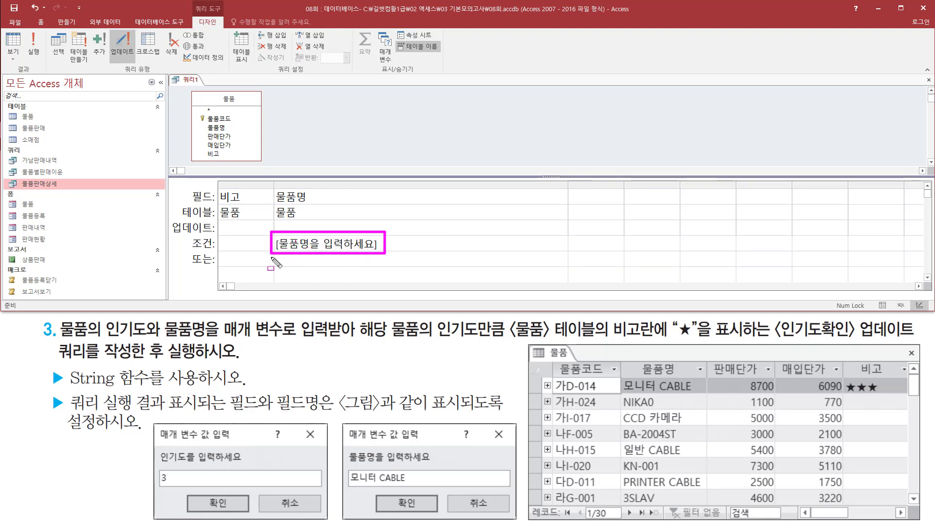
drag(274, 203, 310, 204)
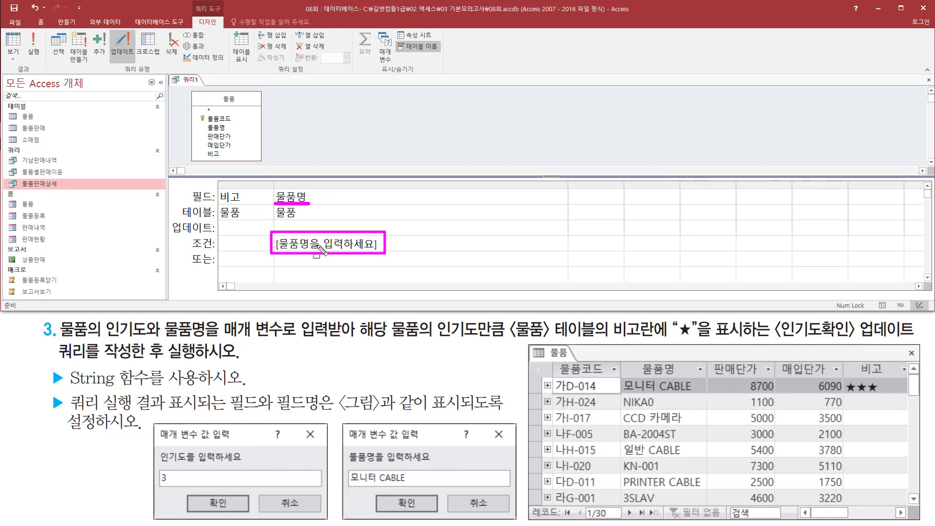
drag(848, 359, 891, 378)
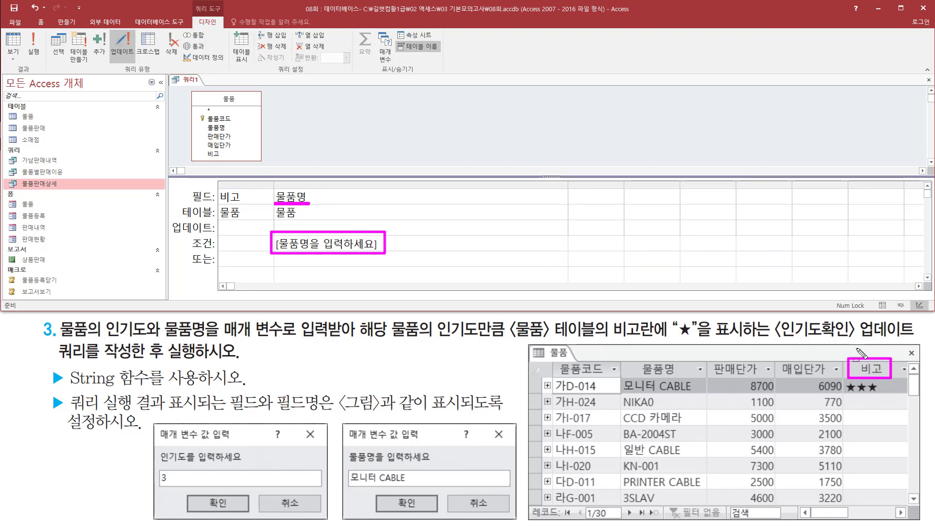
drag(845, 395, 882, 395)
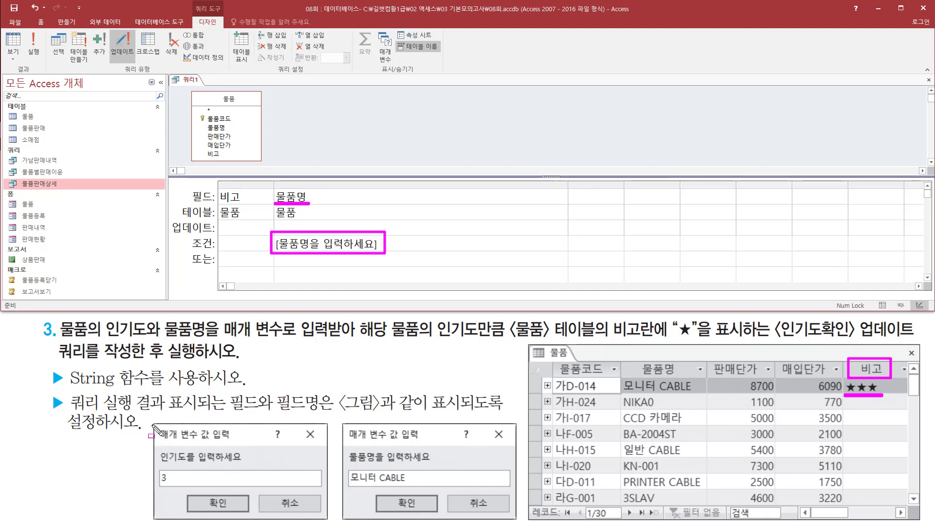
mouse_move(152, 423)
mouse_down()
mouse_move(160, 492)
mouse_move(330, 520)
mouse_up()
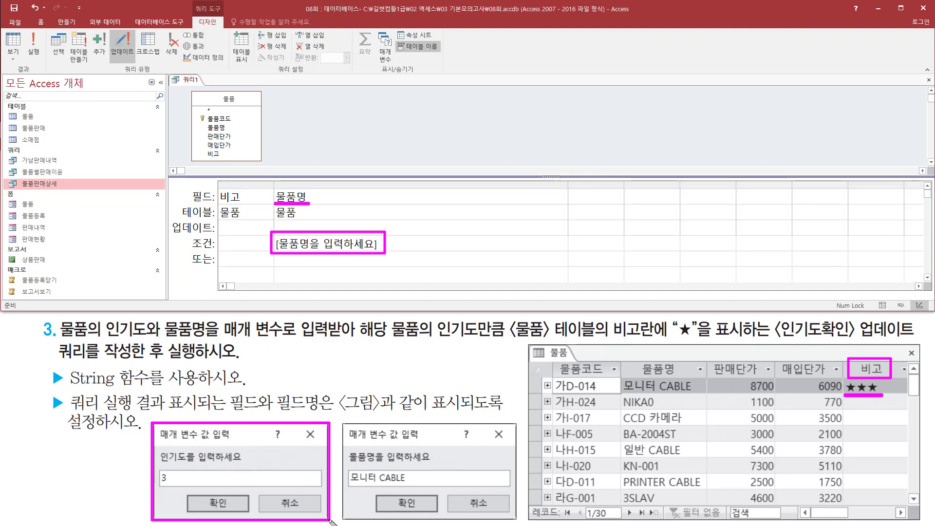
drag(229, 477, 236, 482)
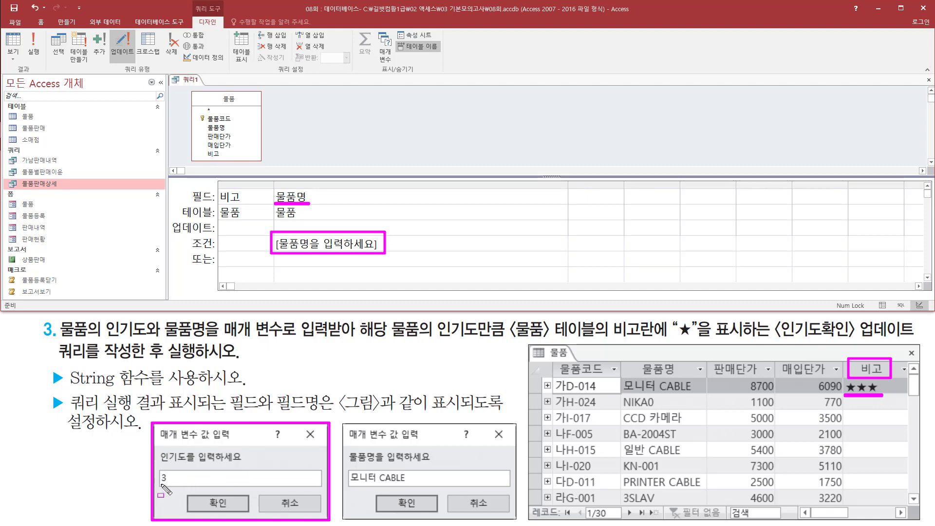
drag(159, 485, 171, 485)
key(Escape)
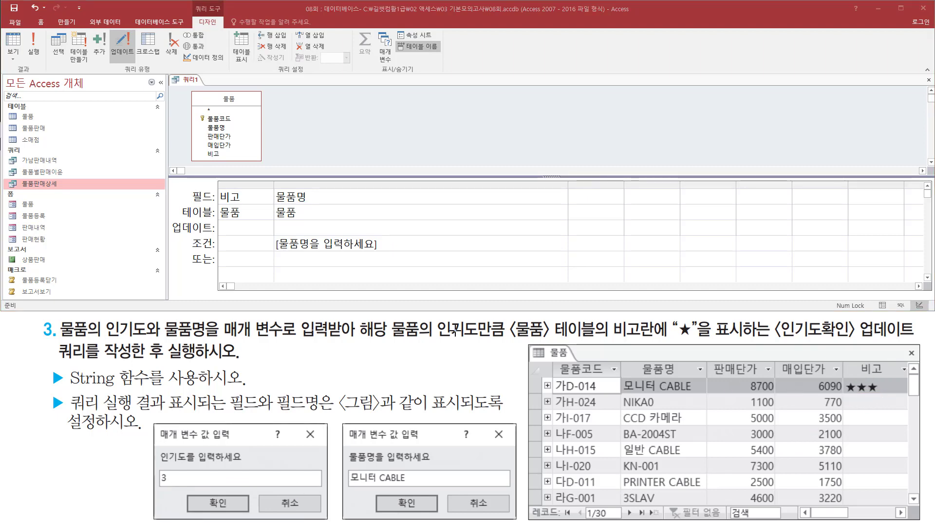
Step: Switch to the sticky memo and note the String function's syntax as string( 개수 , 문자 )
key(alt+Tab)
click(327, 124)
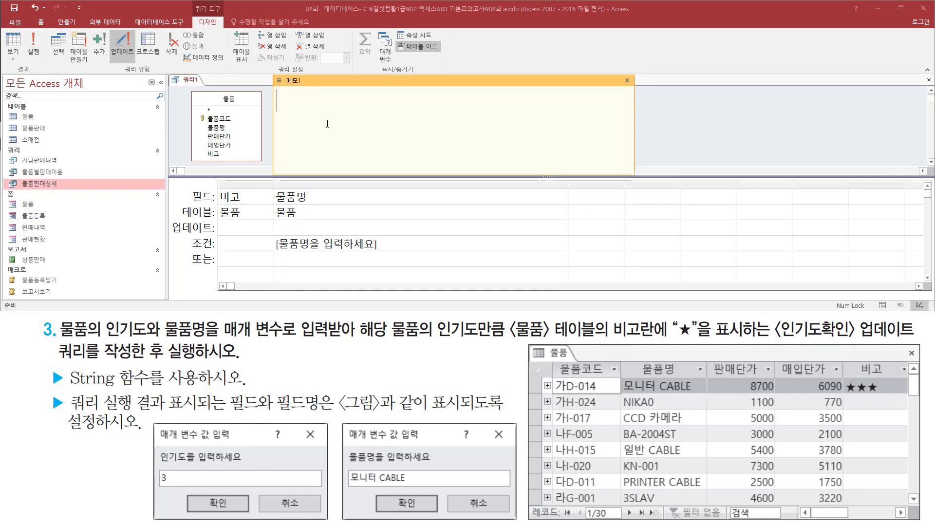
text(String()
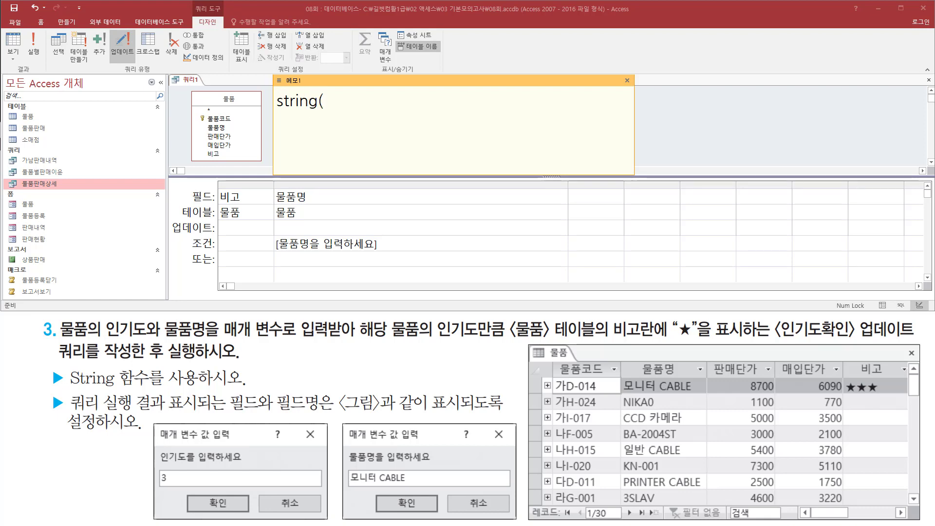
text( 개수)
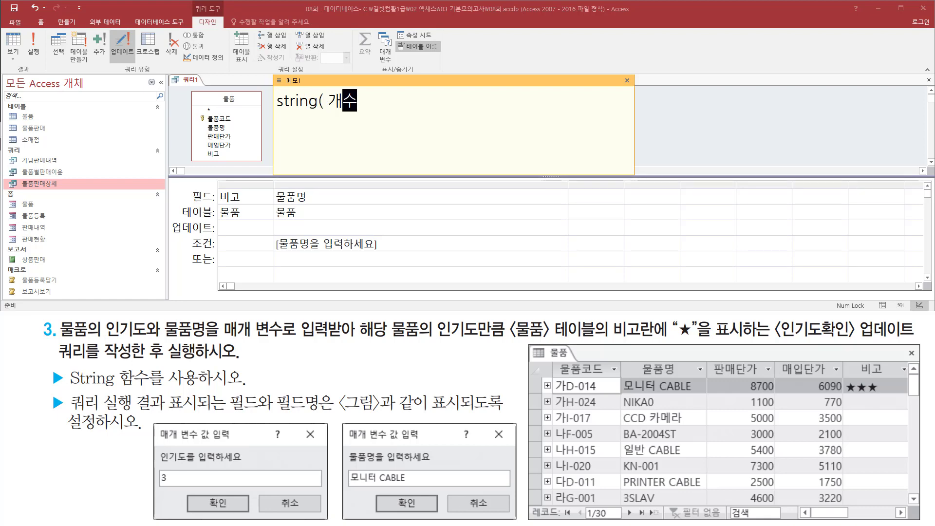
text( , 문자)
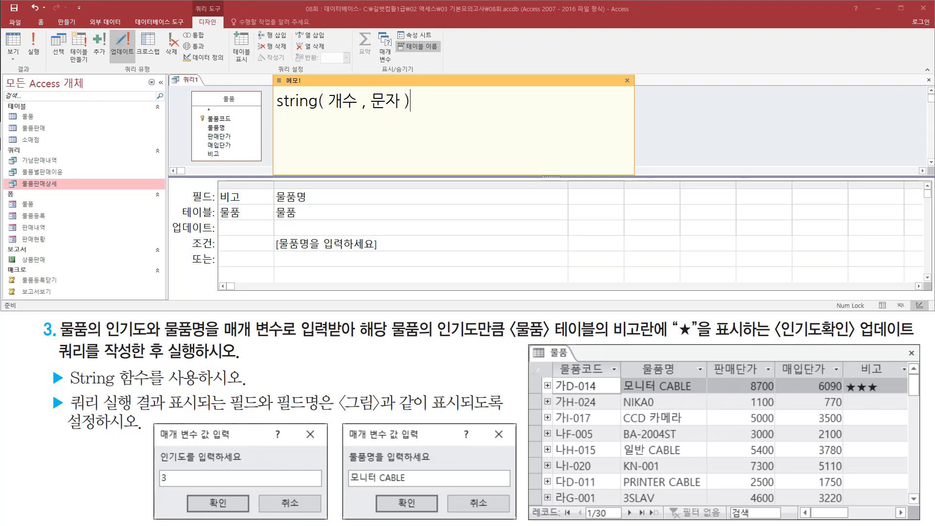
drag(371, 112, 407, 112)
mouse_move(329, 112)
mouse_down()
mouse_move(360, 112)
mouse_move(358, 90)
mouse_up()
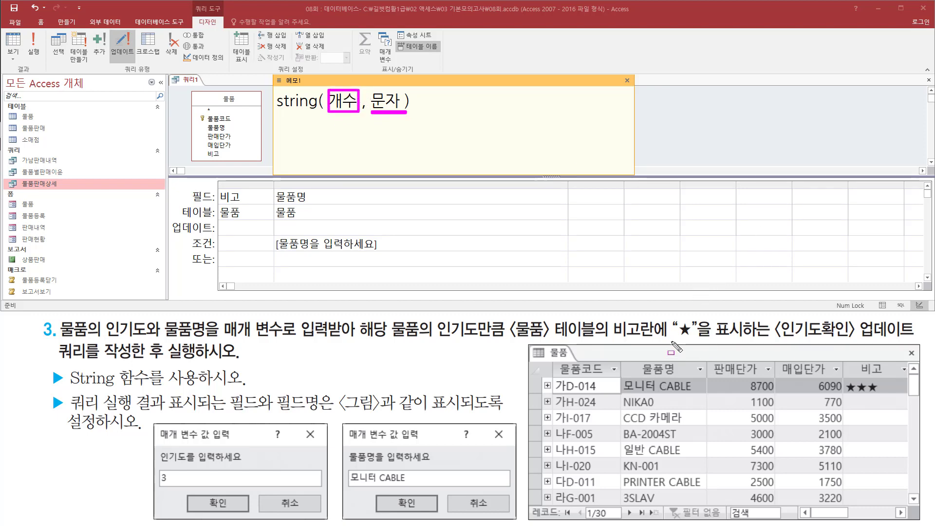
drag(670, 339, 697, 340)
key(Escape)
Step: Add a second String line to the memo with 개수 as the count and "★" as the character
click(431, 126)
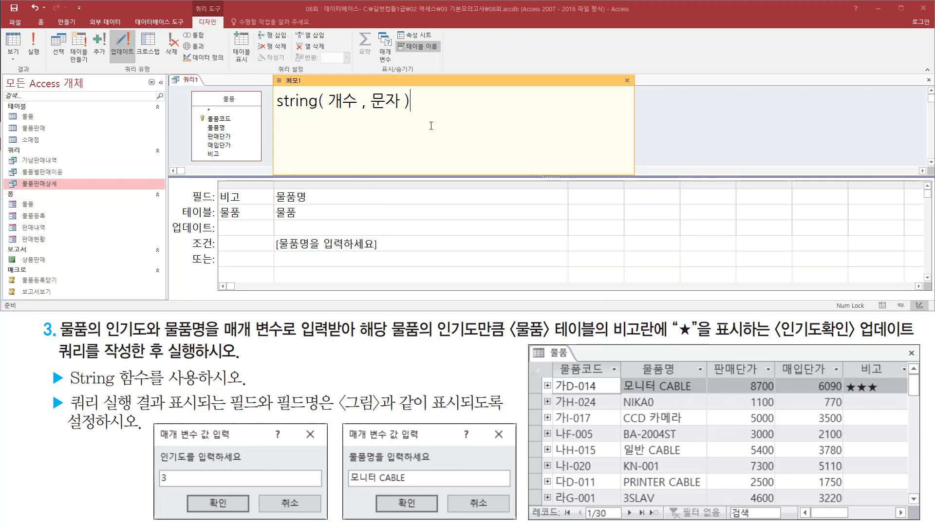
key(Return)
text(string)
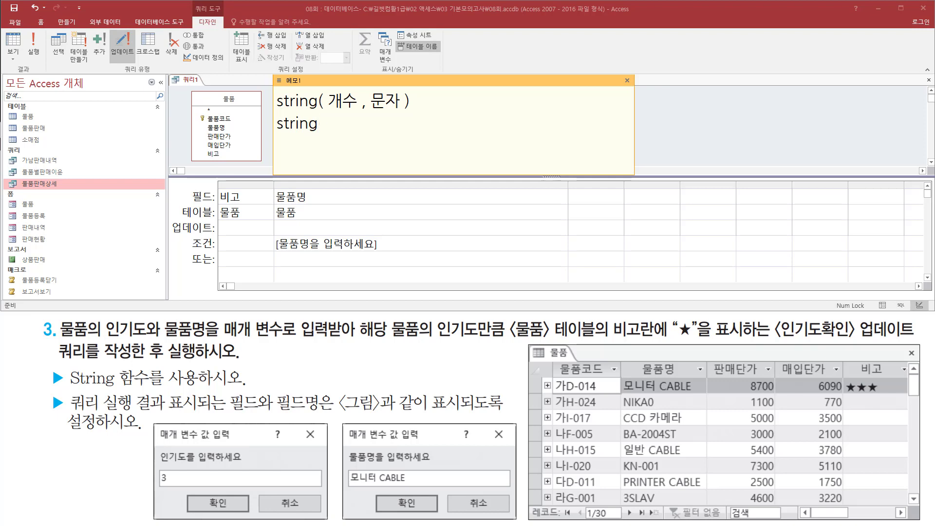
text(( 개수)
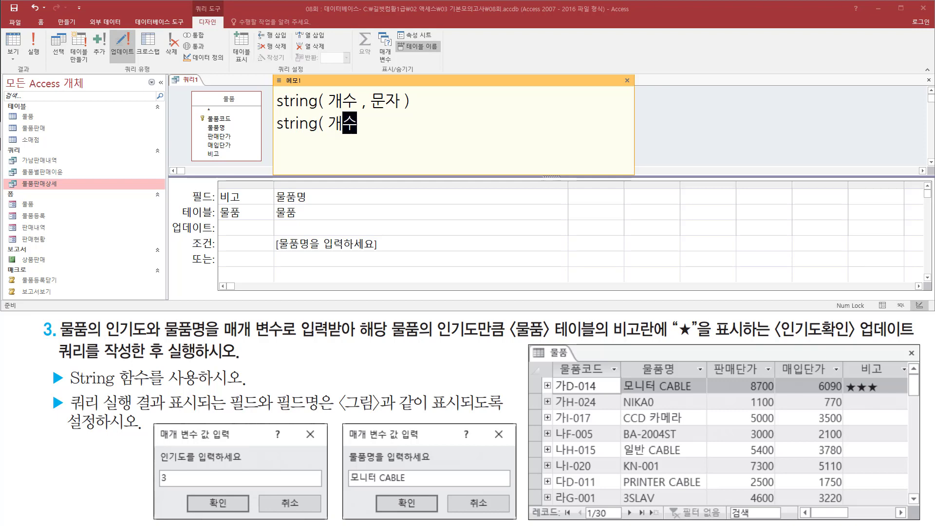
text( , "ㅁ)
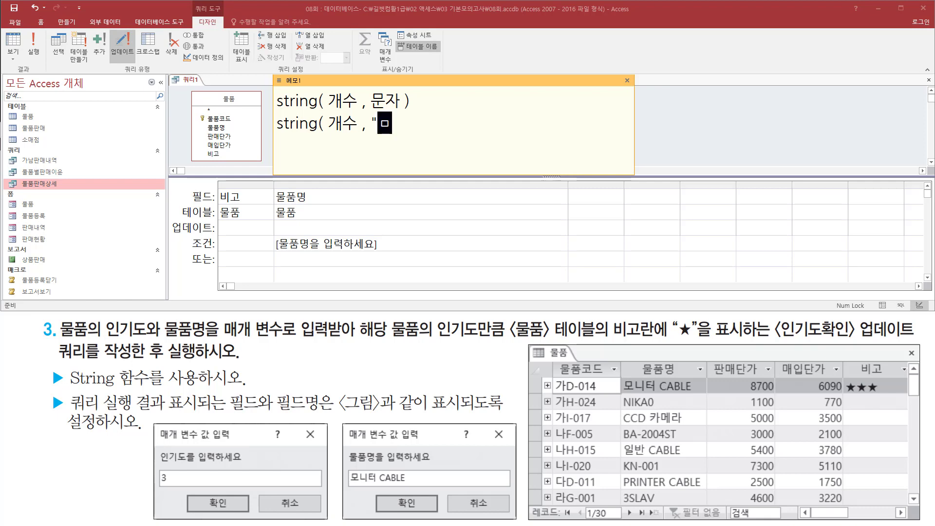
key(Hangul_Hanja)
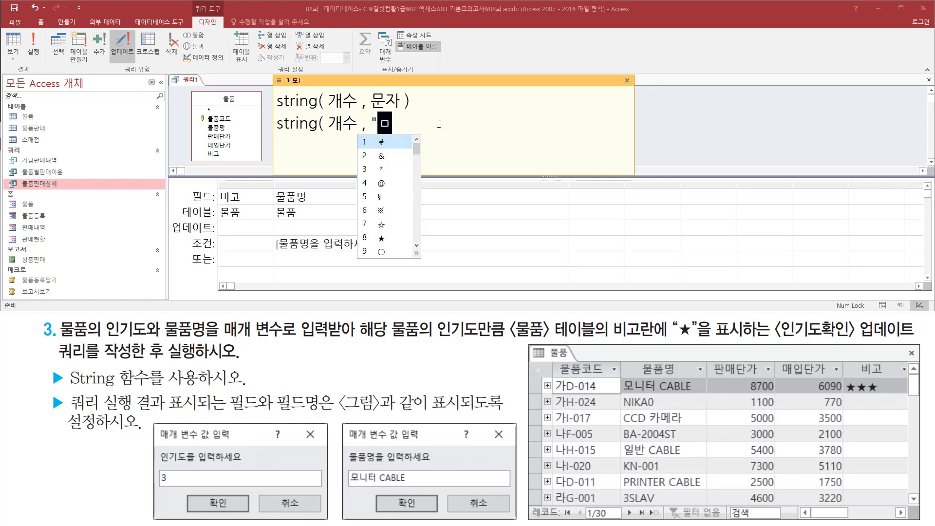
click(383, 238)
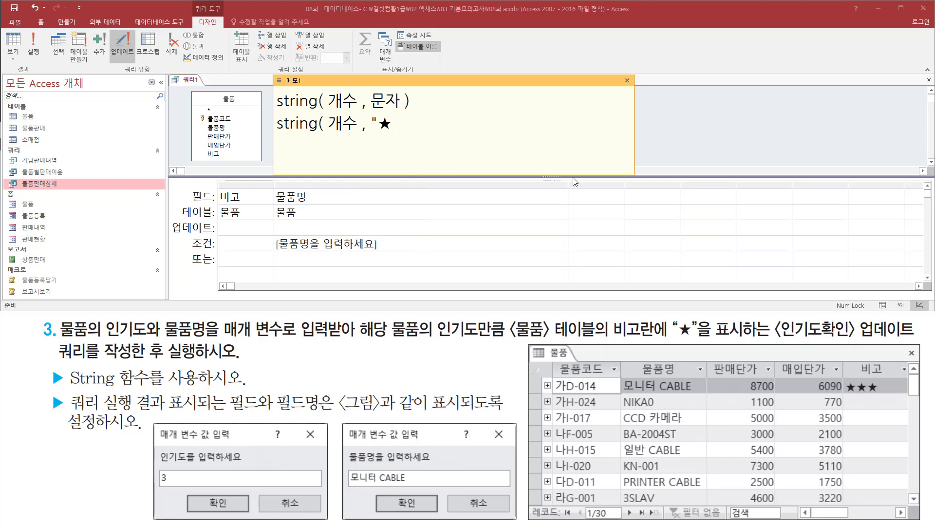
Step: Replace the 개수 argument in the memo's second line with 3
key(Left)
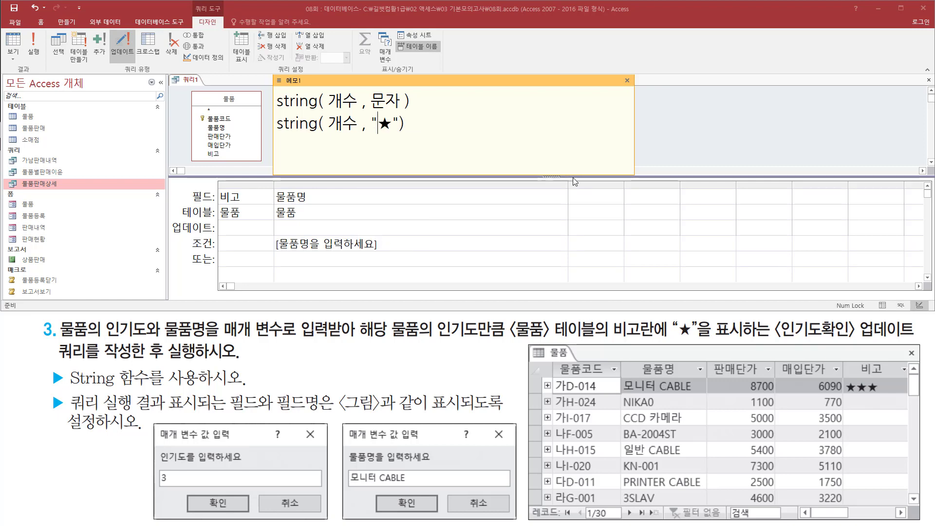
key(BackSpace)
key(Delete)
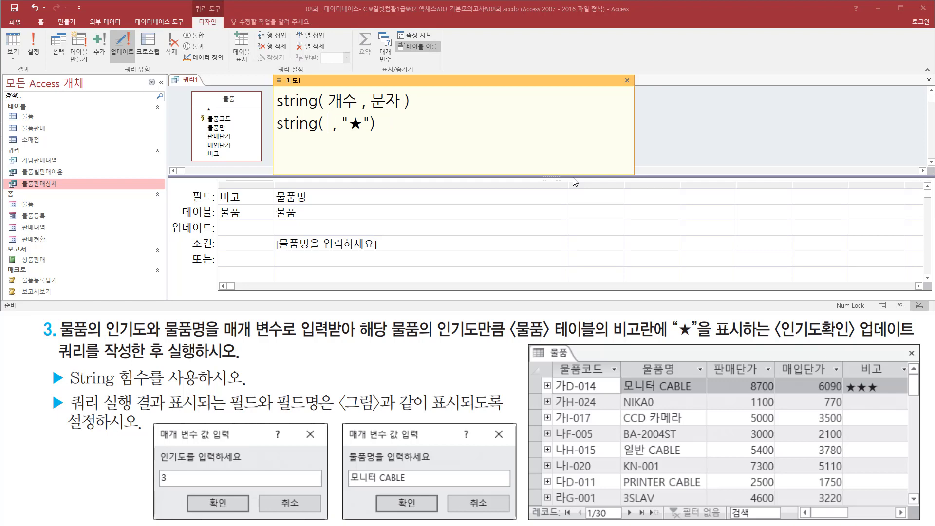
text(3)
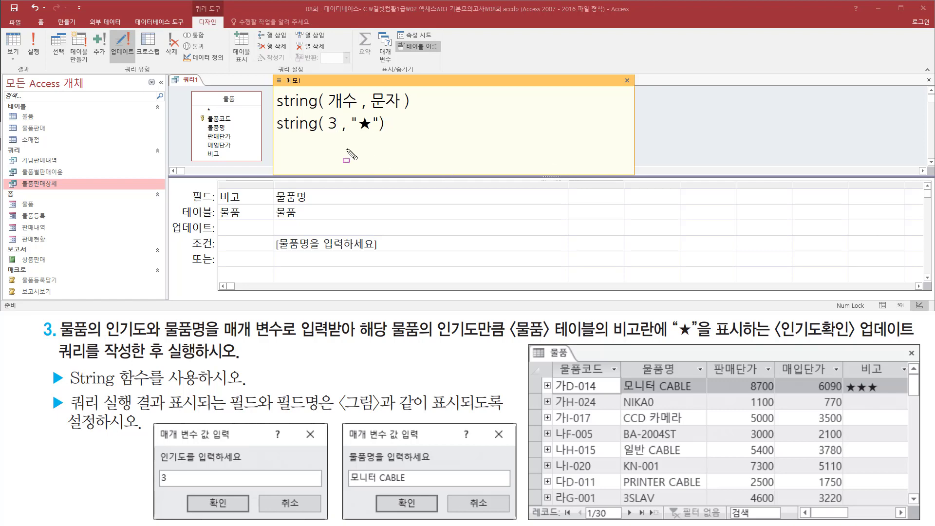
drag(317, 138, 394, 138)
key(Escape)
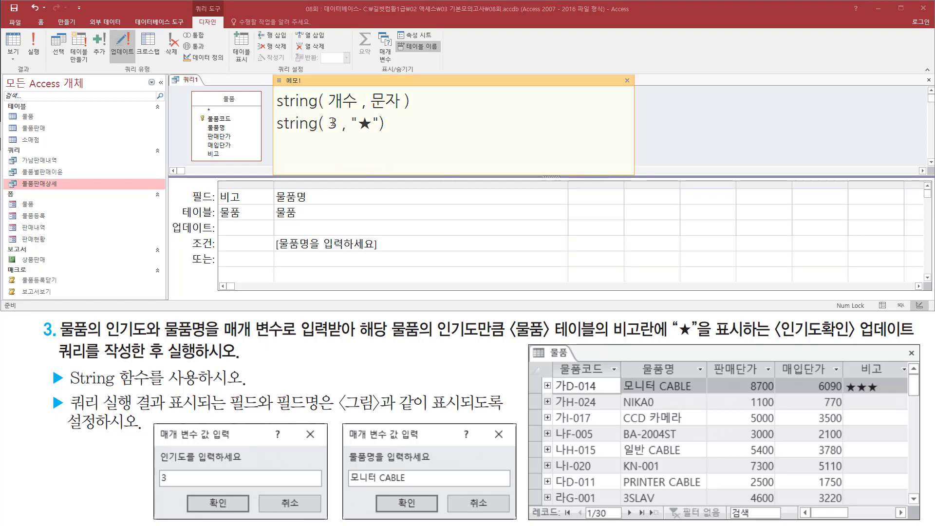
Step: Change the count in the memo's star example to 2 and compare it with the 인기도 prompt and 비고 stars in the exercise
double_click(330, 123)
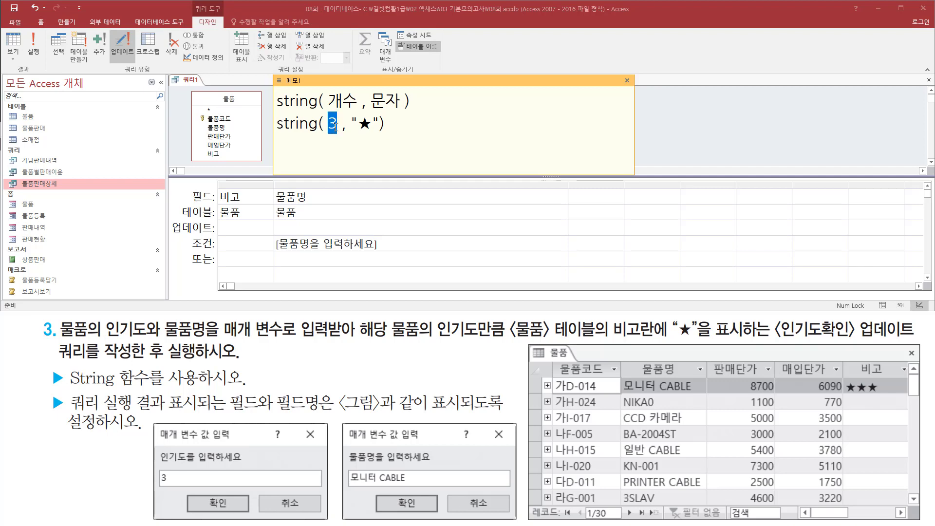
text(2)
drag(314, 140, 388, 135)
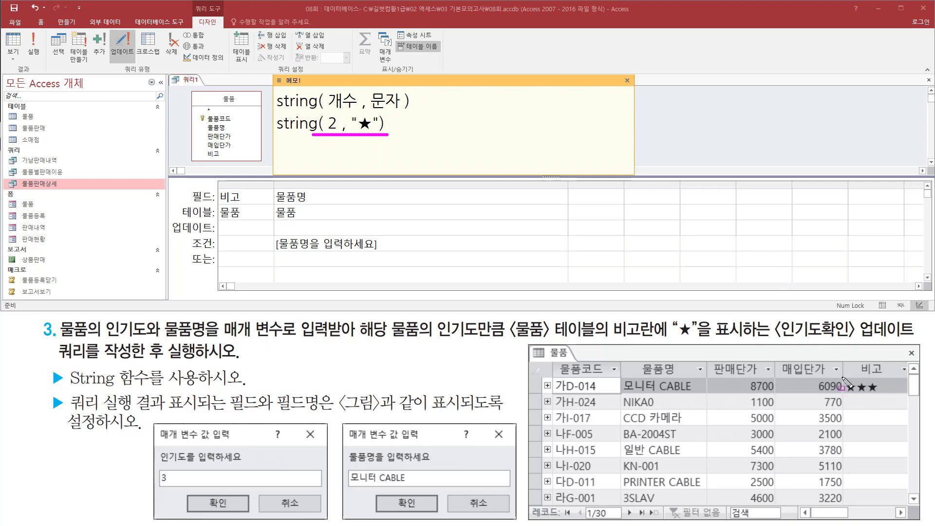
drag(842, 377, 885, 396)
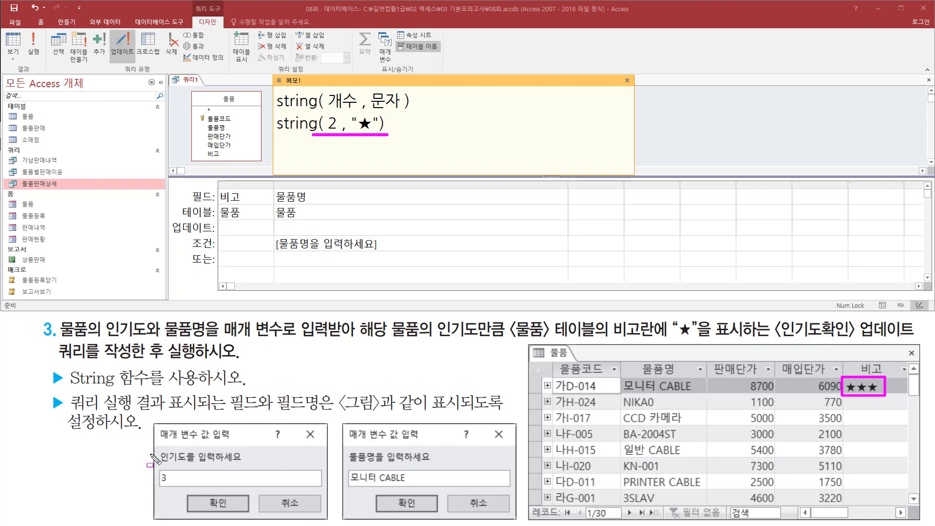
mouse_move(154, 422)
mouse_down()
mouse_move(289, 516)
mouse_move(326, 520)
mouse_up()
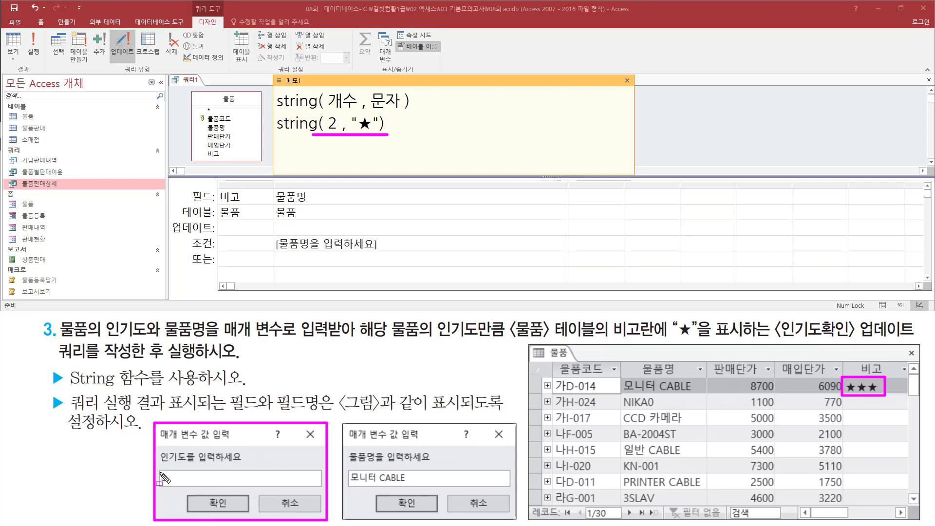
drag(158, 467, 174, 489)
mouse_move(325, 134)
mouse_down()
mouse_move(326, 117)
mouse_move(338, 113)
mouse_move(339, 137)
mouse_up()
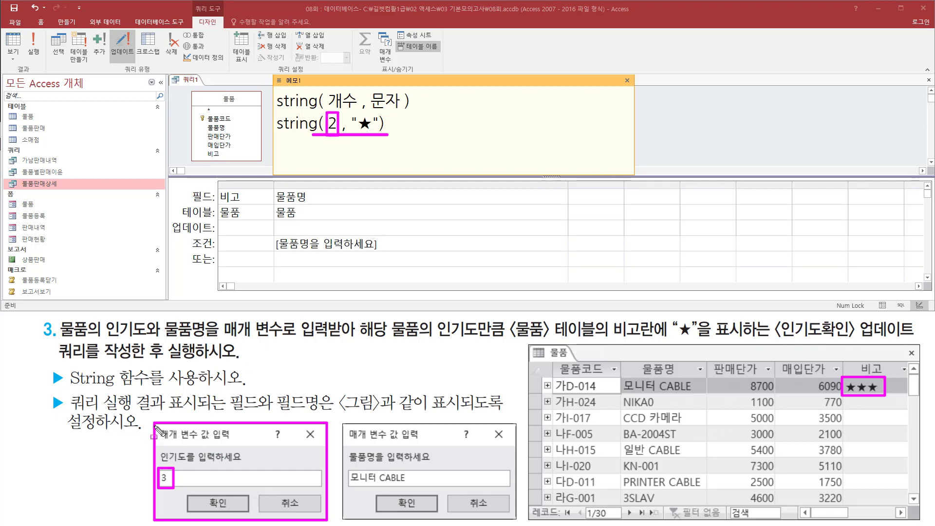
mouse_move(157, 427)
mouse_down()
mouse_move(272, 509)
mouse_move(326, 521)
mouse_up()
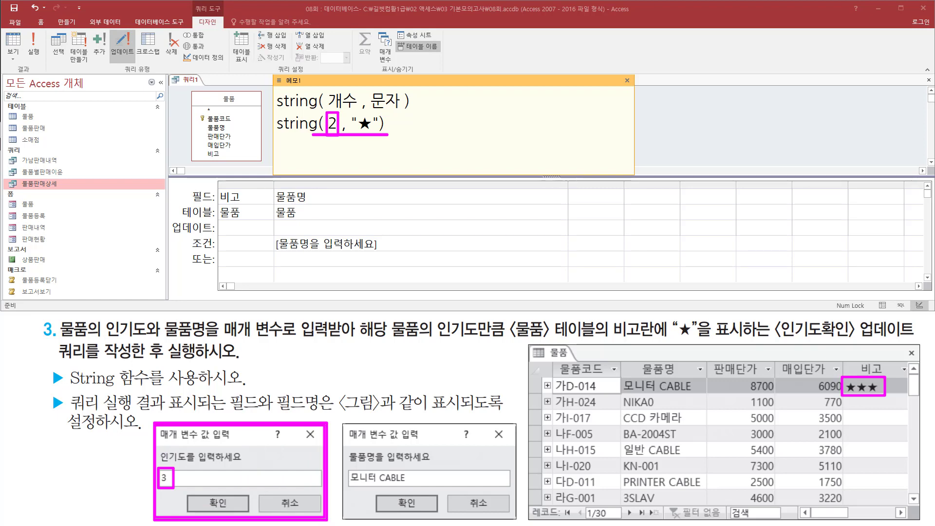
key(Escape)
Step: Replace the count in the memo's star example with the parameter [인기도를 입력하세요] and compare it with the example 인기도 prompt
drag(327, 124, 337, 128)
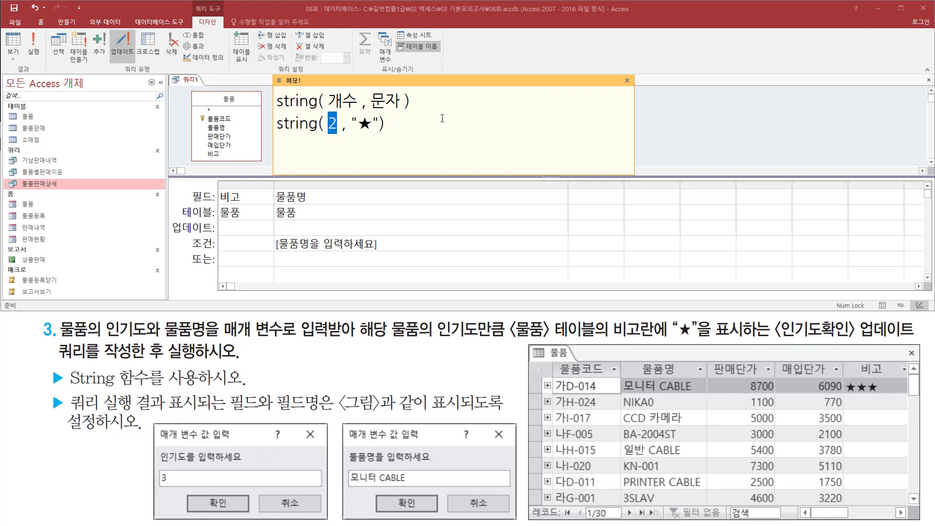
text([)
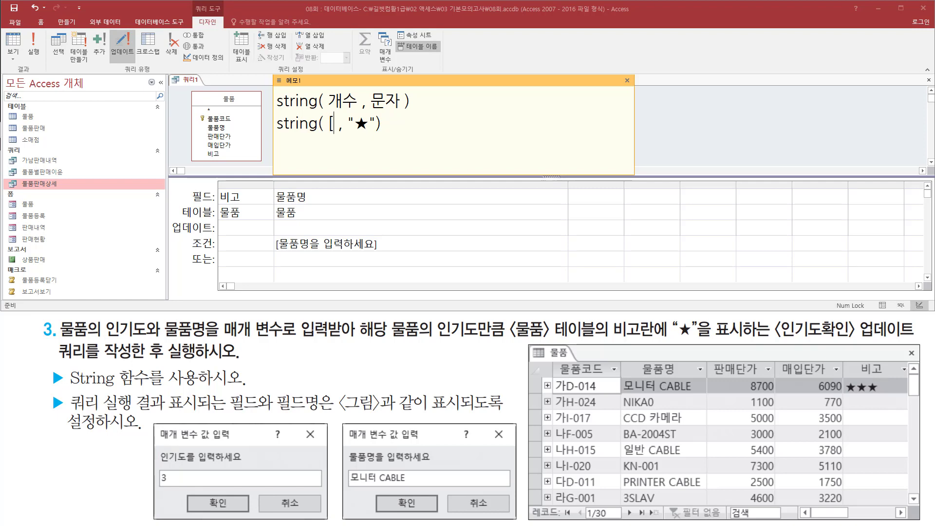
text(인기도를 입력하세요)
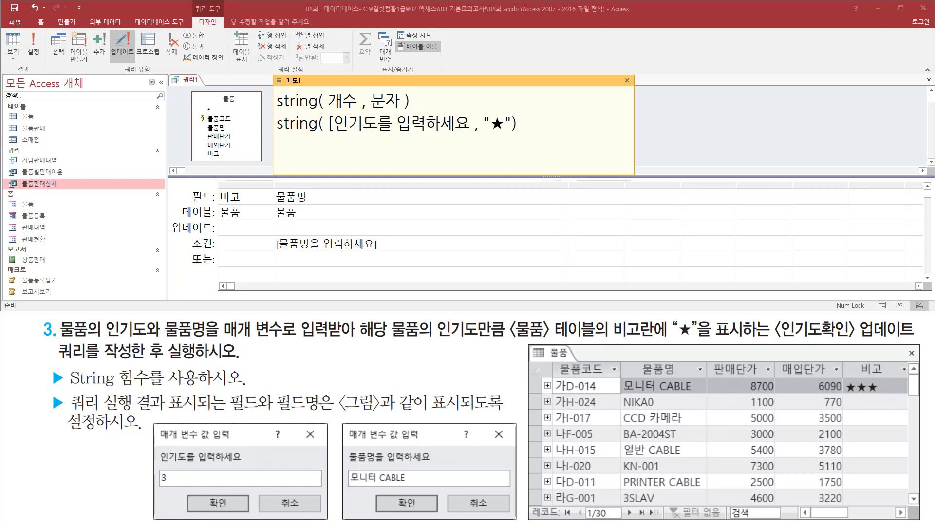
text(])
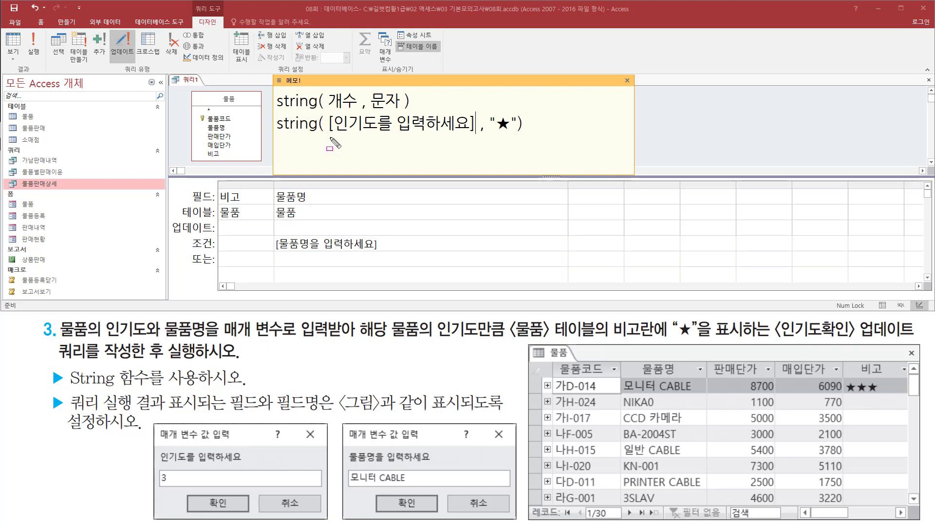
drag(329, 137, 475, 136)
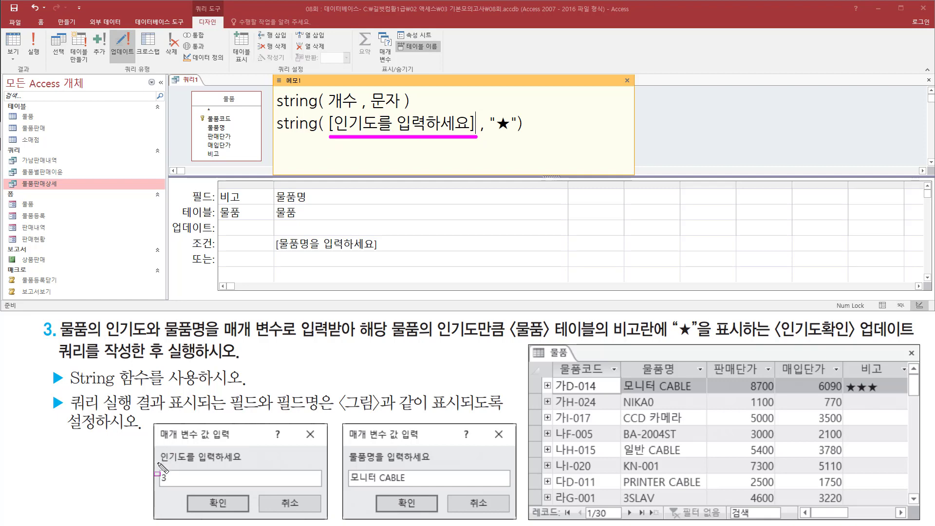
drag(157, 463, 243, 462)
drag(151, 422, 328, 524)
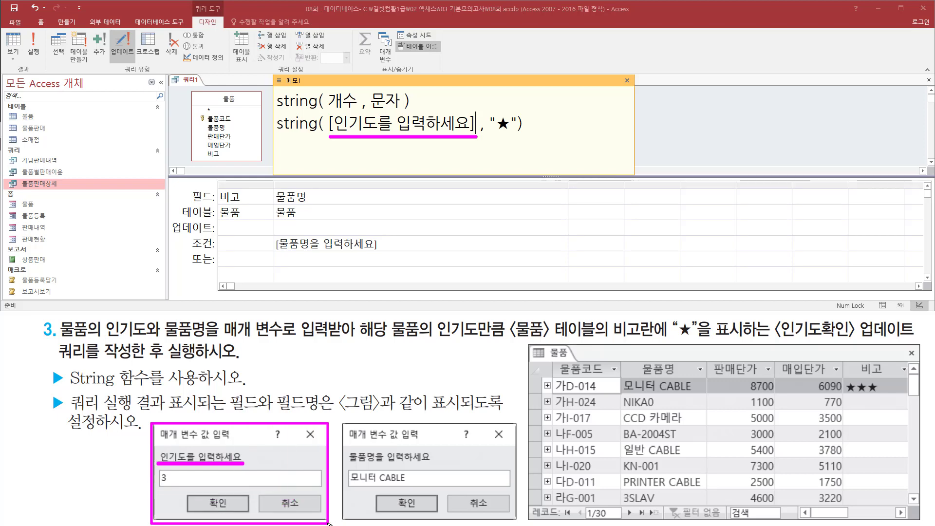
drag(157, 485, 172, 486)
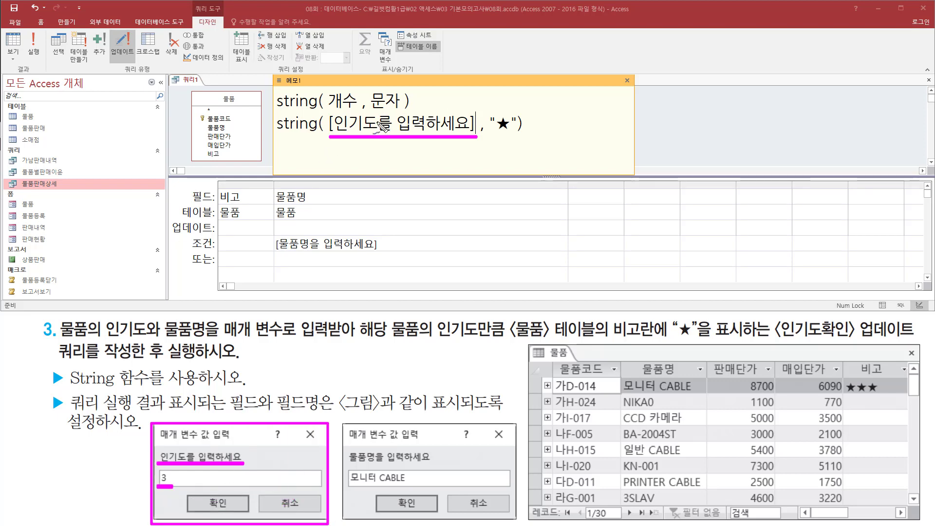
mouse_move(377, 118)
mouse_down()
mouse_move(398, 136)
mouse_move(419, 110)
mouse_up()
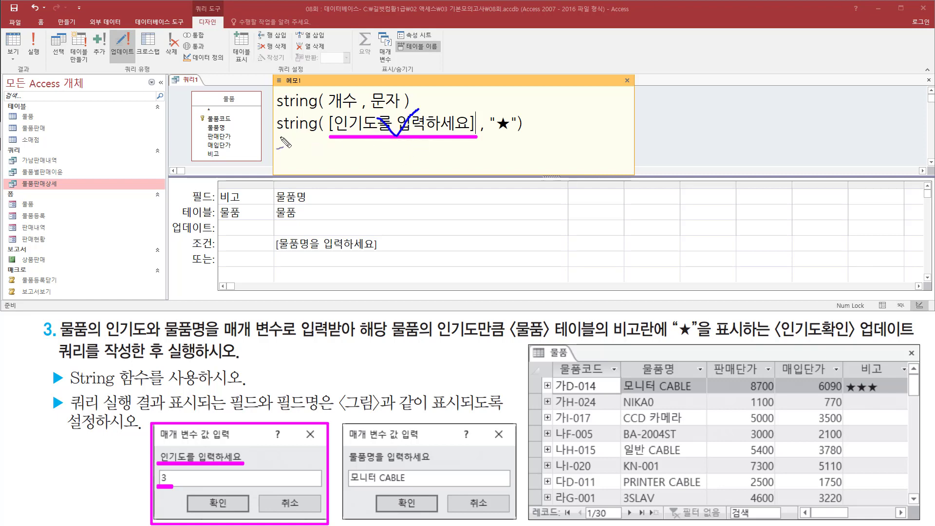
drag(275, 135, 320, 135)
mouse_move(487, 124)
mouse_down()
mouse_move(494, 106)
mouse_move(520, 137)
mouse_up()
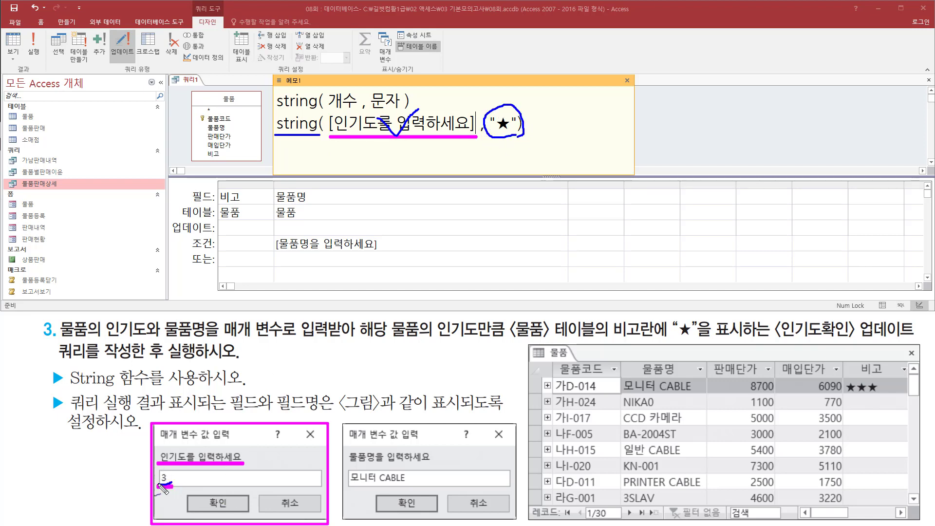
mouse_move(172, 468)
mouse_down()
mouse_move(156, 486)
mouse_move(172, 488)
mouse_up()
key(Escape)
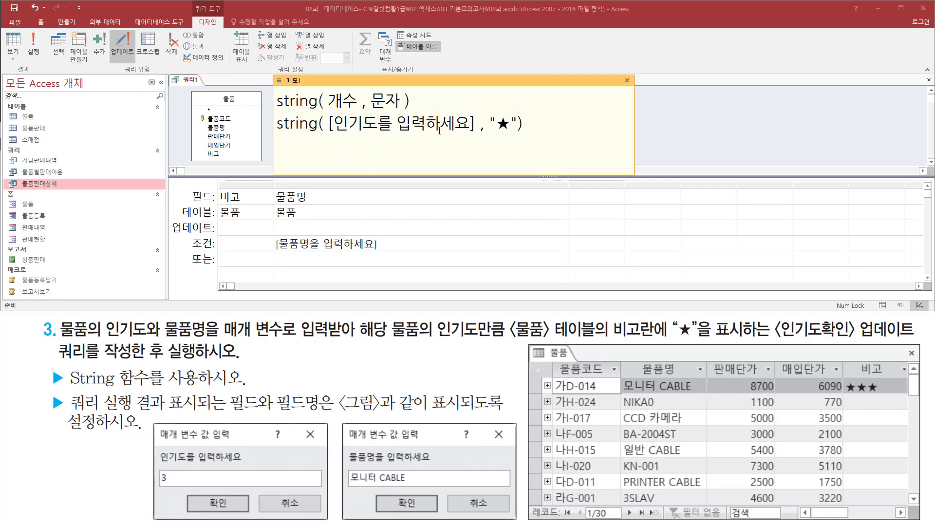
Step: Copy the memo's string( [인기도를 입력하세요] , "★") expression into the 업데이트 row of 비고, widening that column to fit
drag(542, 127, 179, 127)
key(ctrl+c)
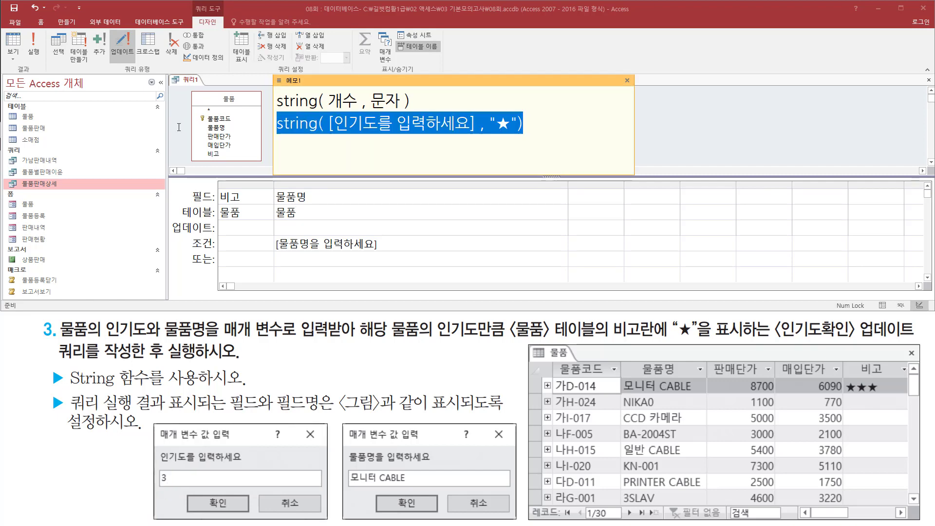
click(507, 125)
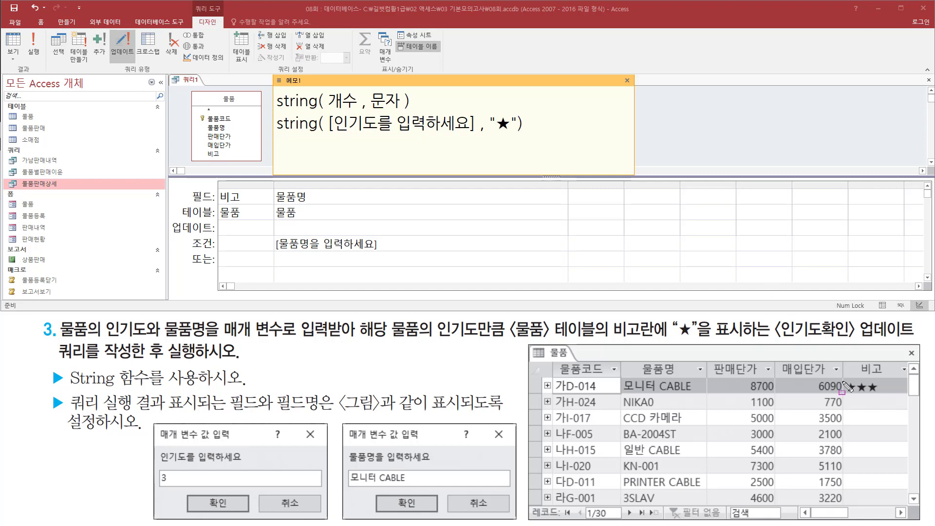
mouse_move(842, 380)
mouse_down()
mouse_move(858, 396)
mouse_move(886, 396)
mouse_up()
drag(216, 221, 272, 234)
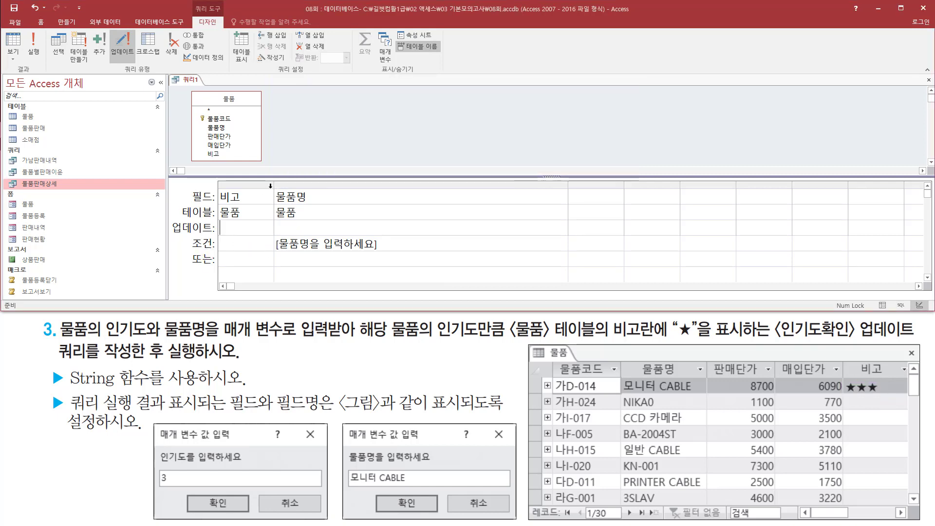
drag(274, 183, 393, 183)
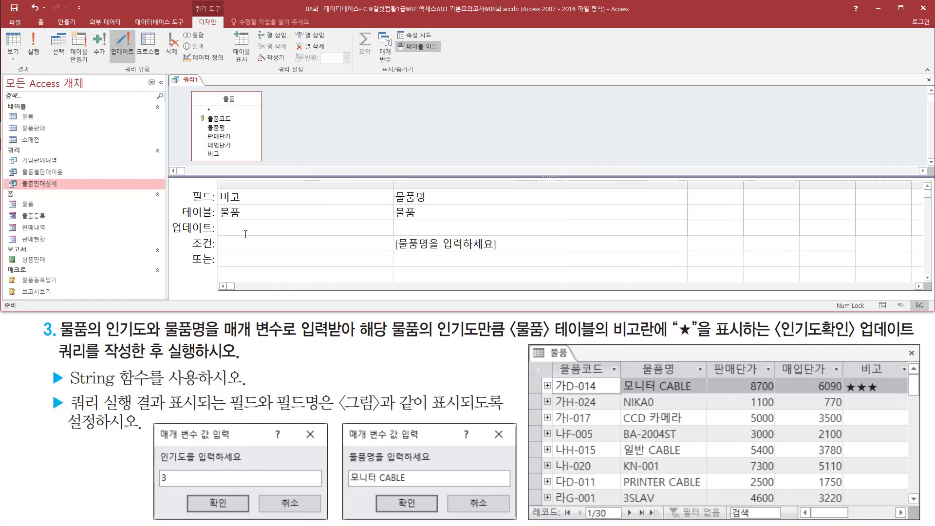
key(ctrl+v)
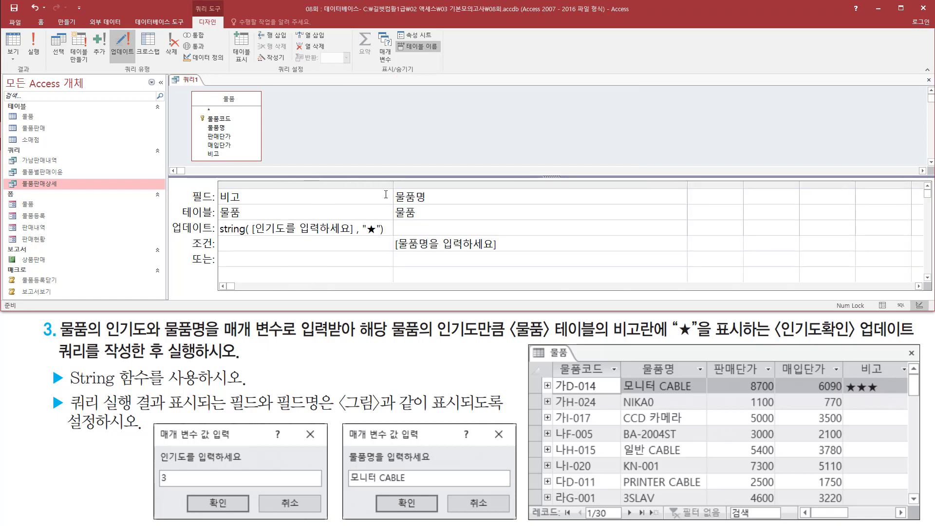
drag(404, 183, 408, 183)
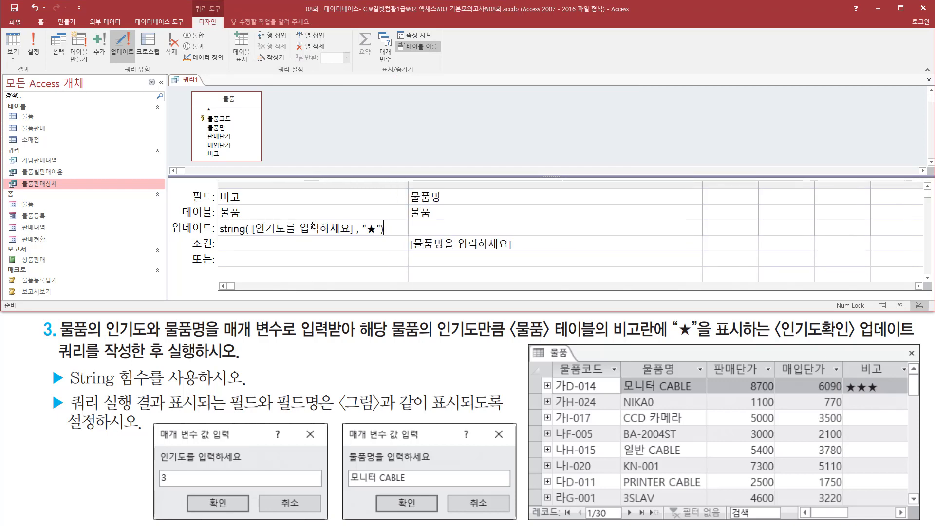
click(272, 244)
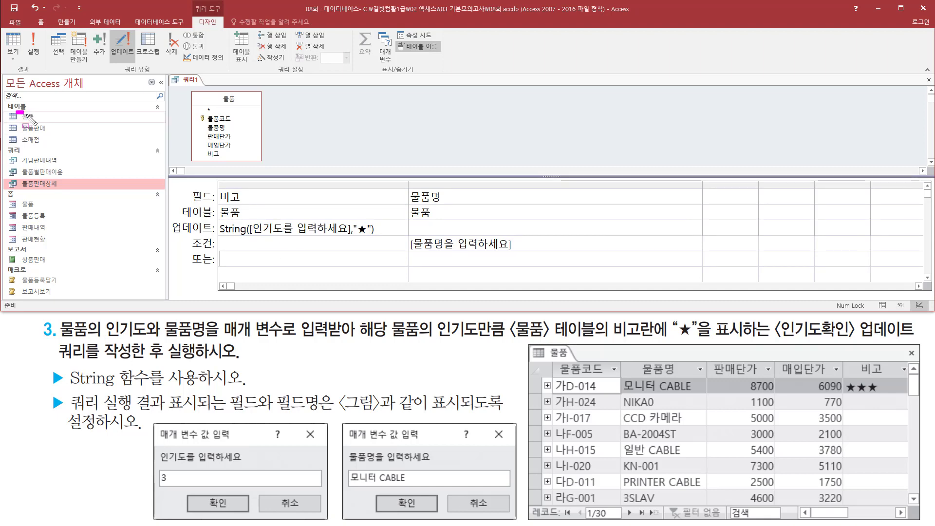
Step: Open the 물품 table, check its 비고 column across the records, and close the table
mouse_move(27, 116)
mouse_down()
mouse_move(46, 127)
mouse_move(44, 117)
mouse_up()
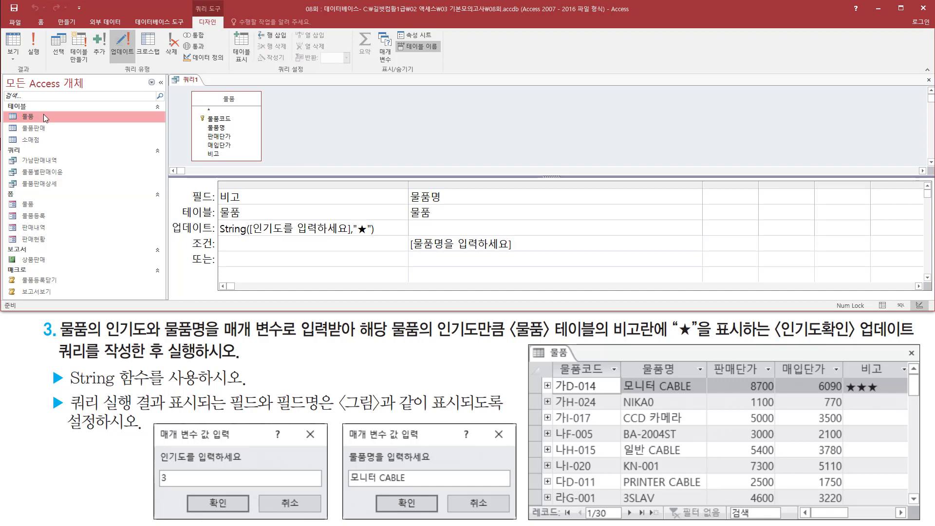
double_click(44, 117)
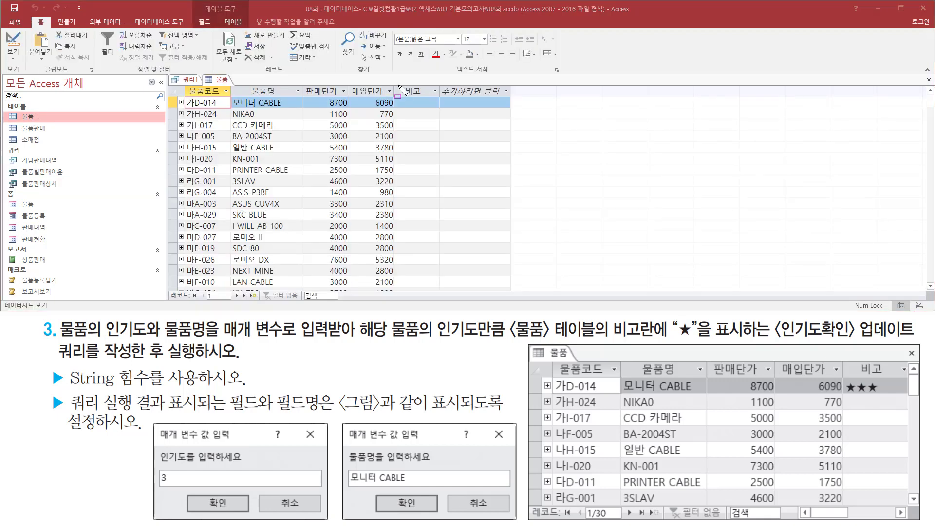
drag(399, 80, 431, 100)
key(Escape)
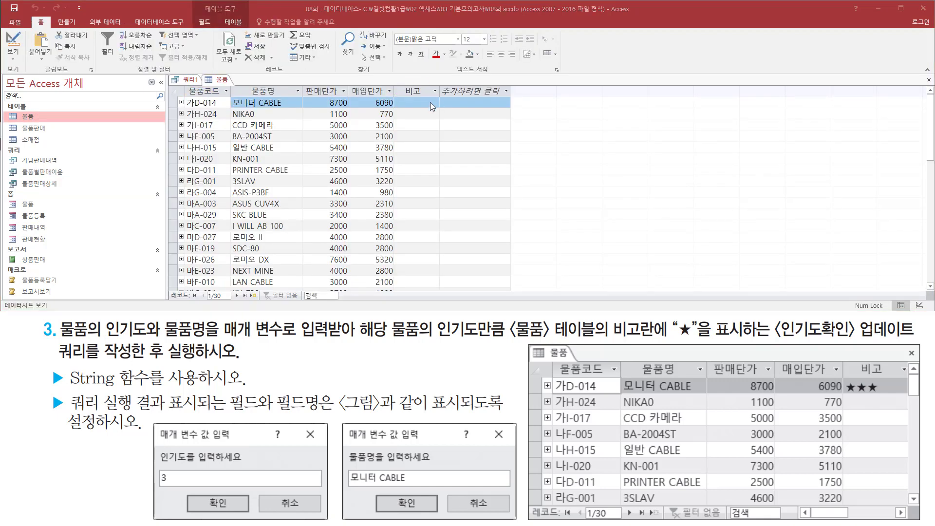
scroll(417, 116, down, 5)
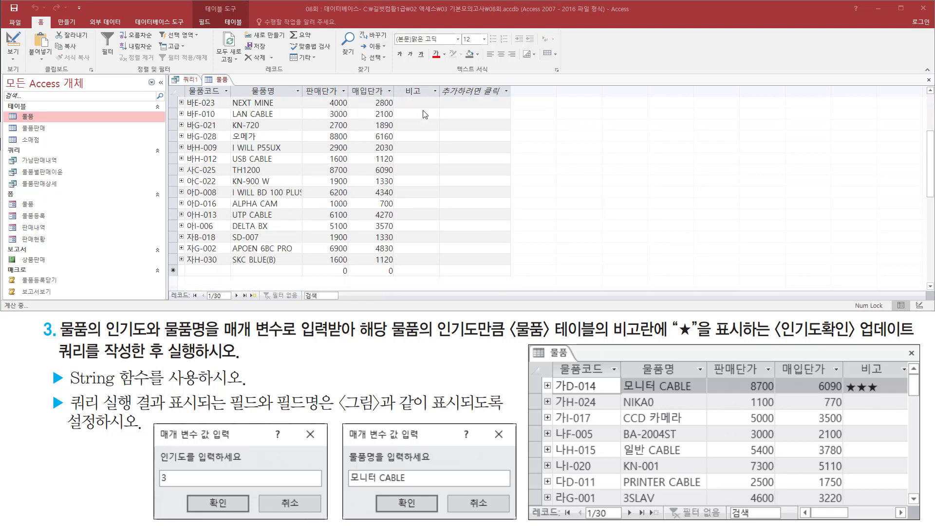
scroll(421, 135, up, 3)
scroll(421, 136, up, 2)
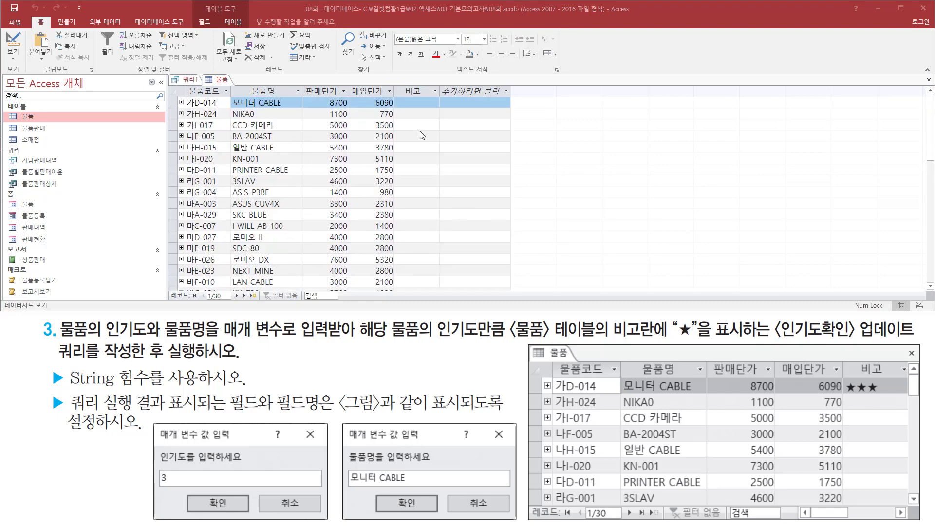
right_click(218, 80)
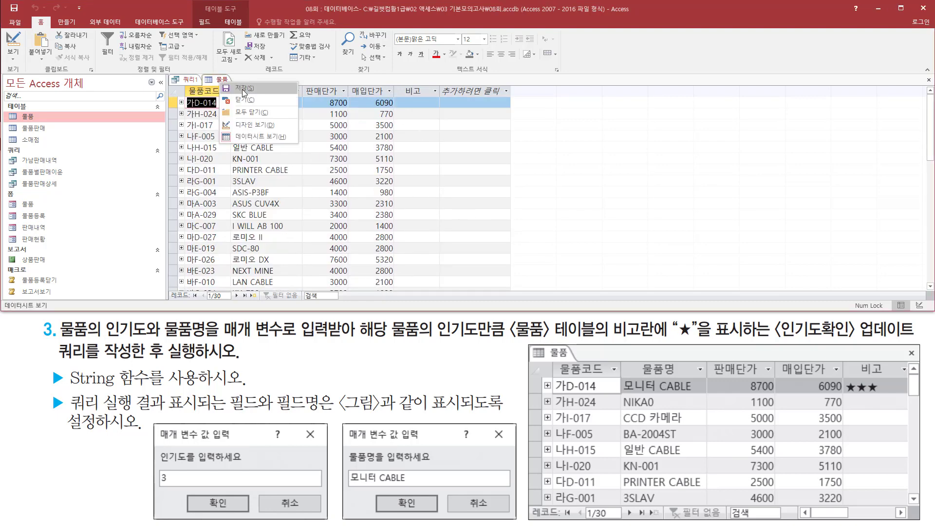
click(248, 100)
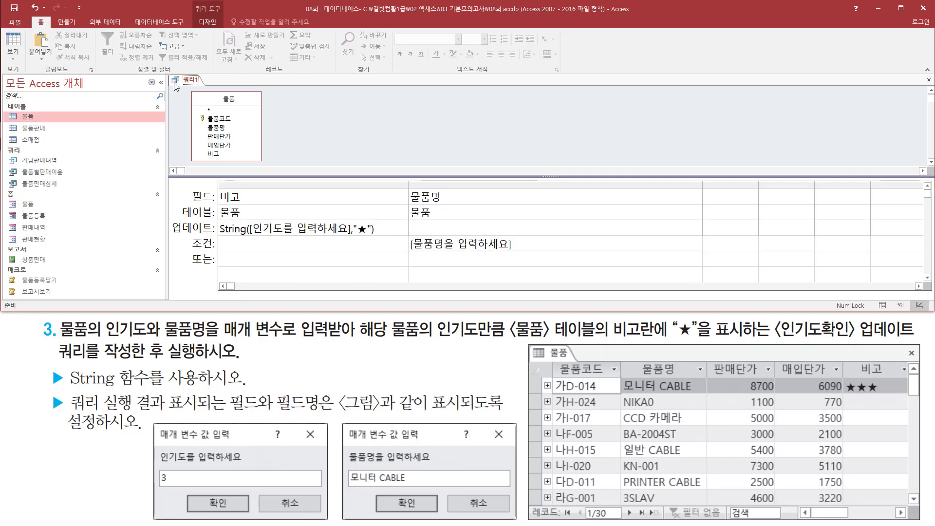
Step: Close the update query and save it under the name 인기도확인
right_click(193, 81)
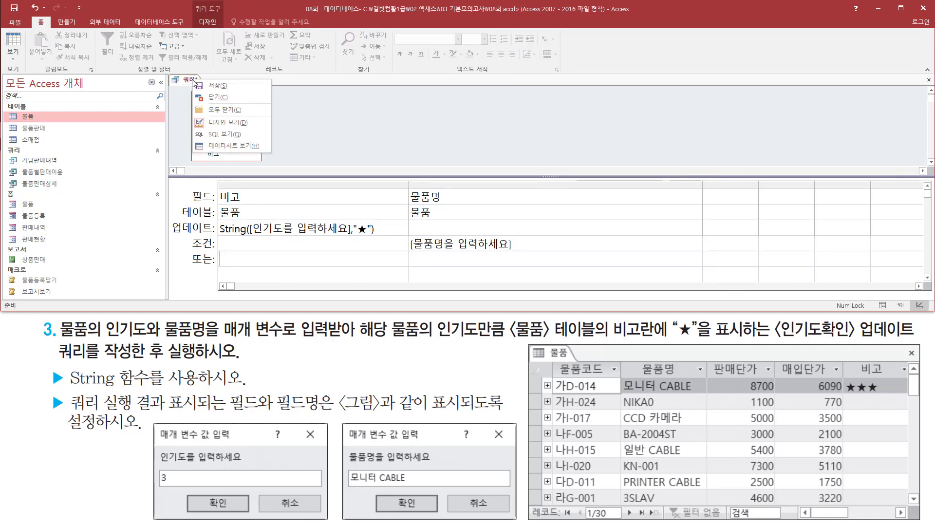
click(216, 98)
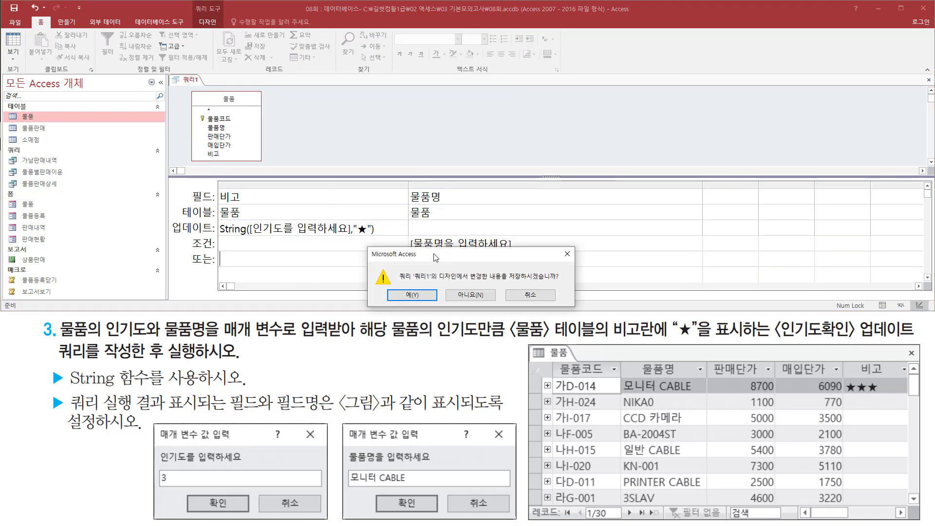
click(431, 294)
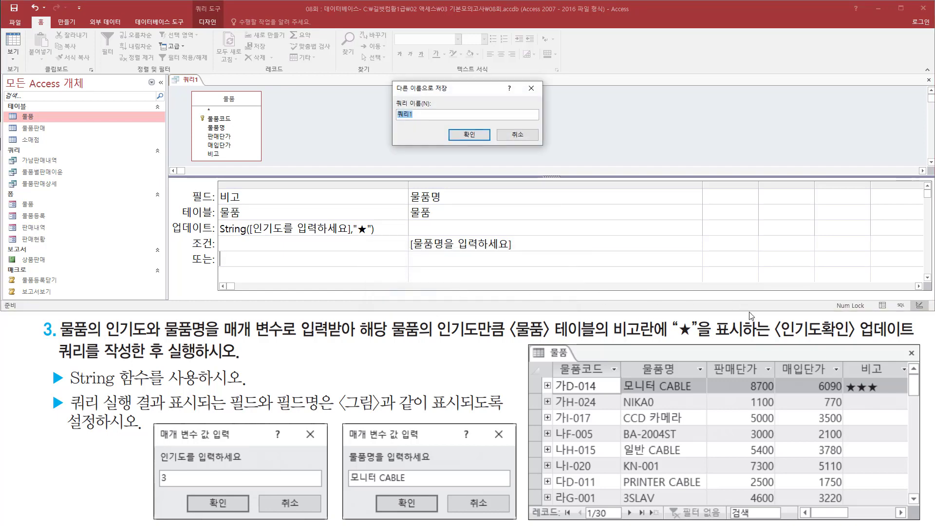
drag(769, 342, 901, 343)
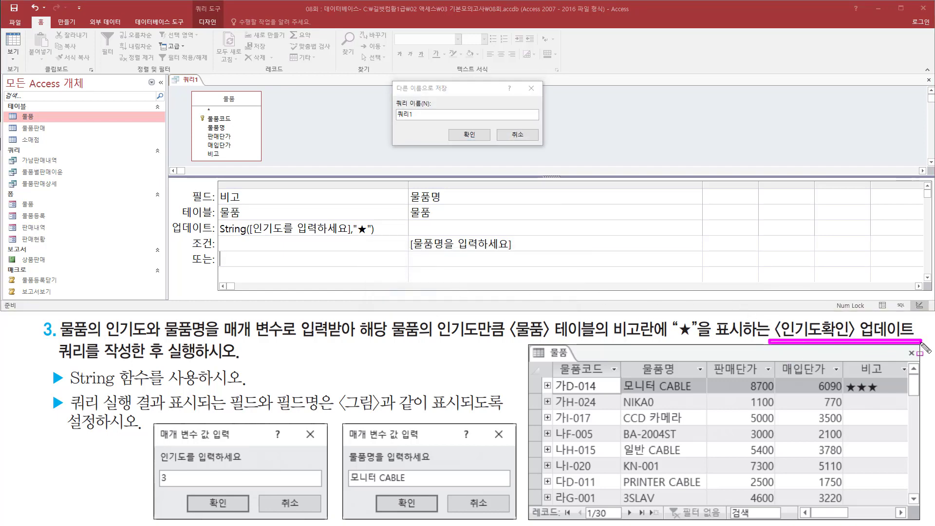
click(433, 95)
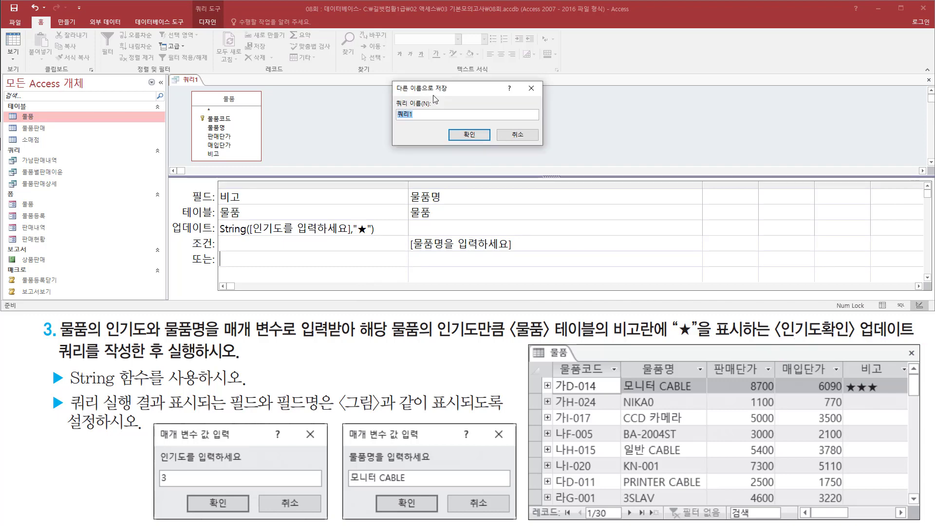
text(인기도확인)
click(469, 136)
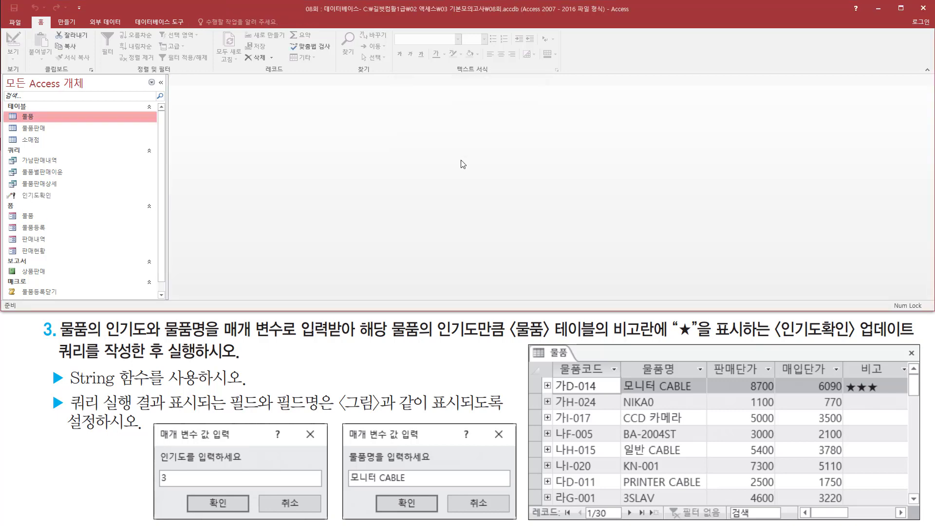
Step: Run the saved 인기도확인 update query and agree to modifying the table data
drag(10, 185, 64, 202)
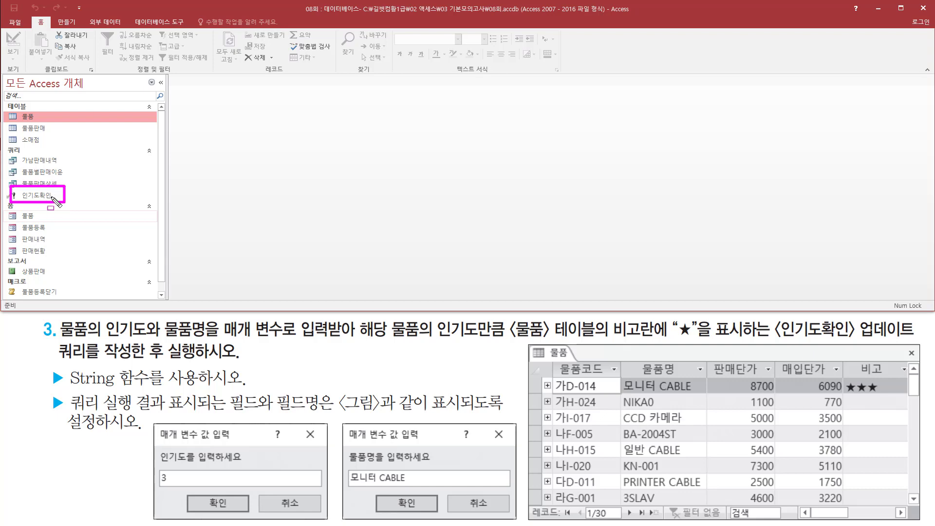
click(39, 195)
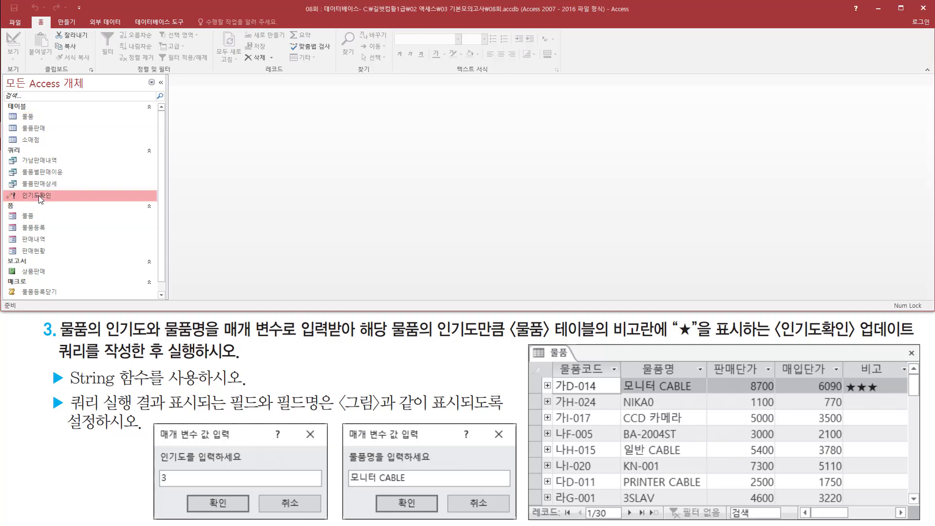
double_click(39, 195)
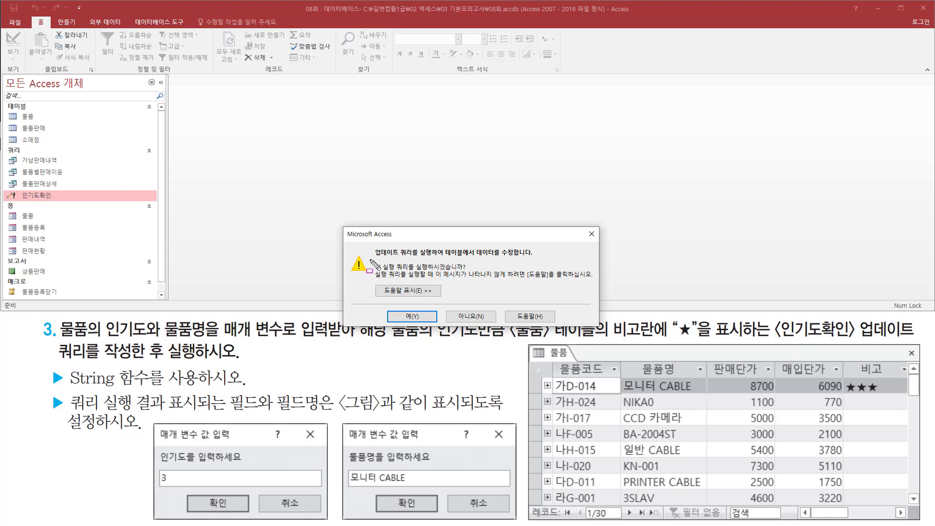
drag(375, 258, 538, 260)
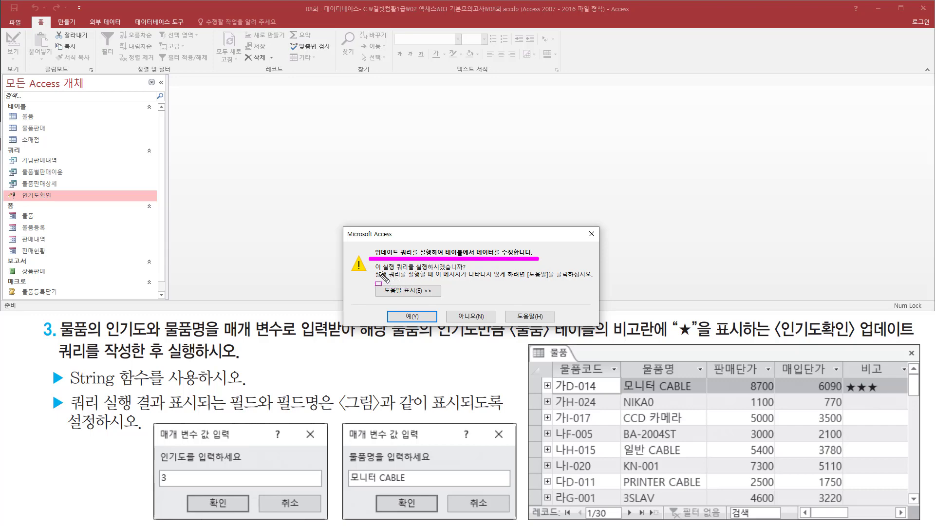
drag(376, 270, 465, 271)
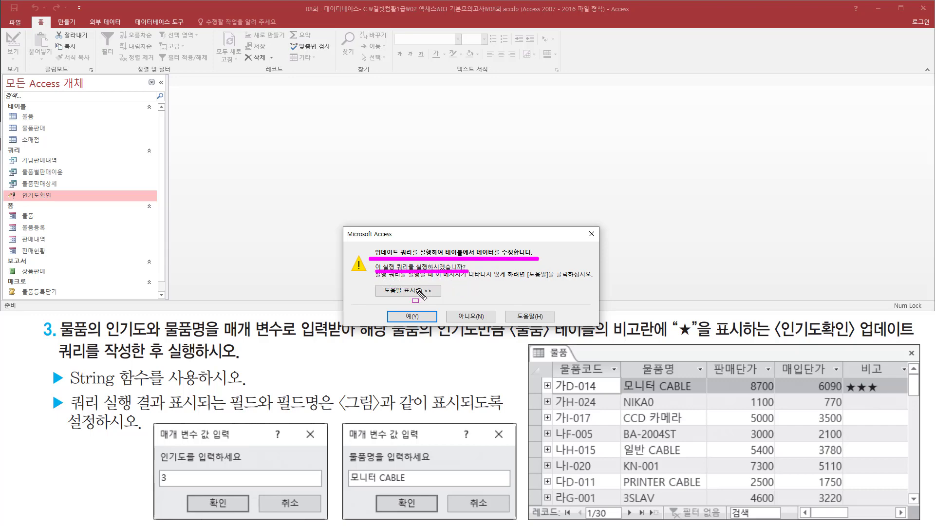
mouse_move(390, 307)
mouse_down()
mouse_move(406, 323)
mouse_move(435, 324)
mouse_up()
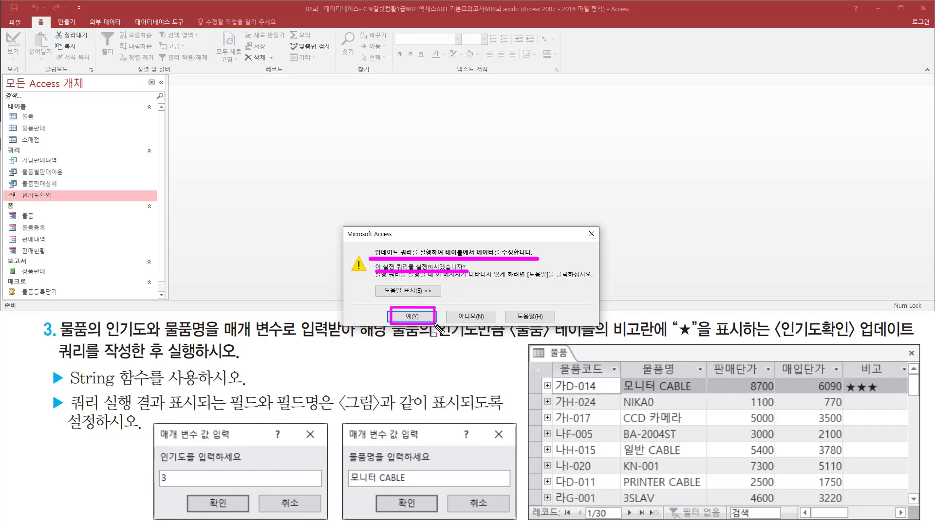
key(Escape)
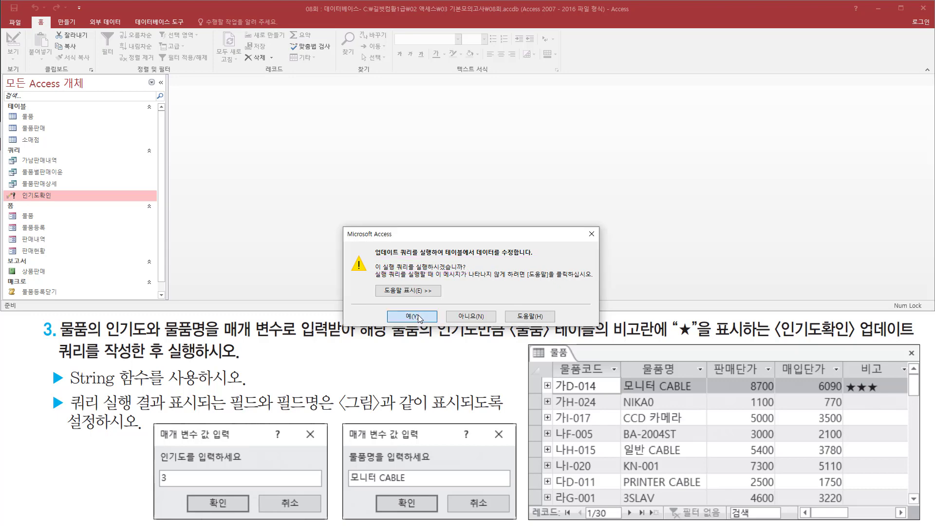
click(418, 316)
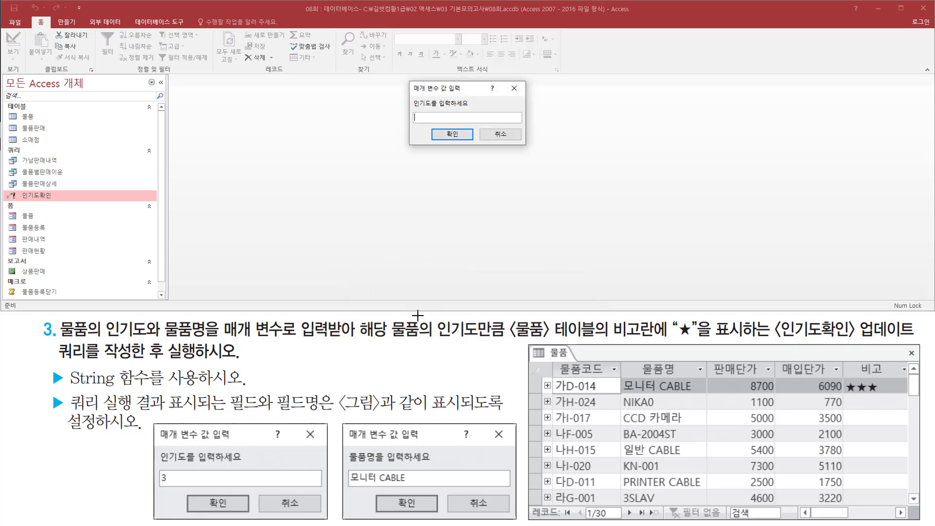
Step: Enter 2 as the 인기도 parameter value and accept it
key(ctrl+2)
mouse_move(408, 79)
mouse_down()
mouse_move(499, 142)
mouse_move(526, 147)
mouse_up()
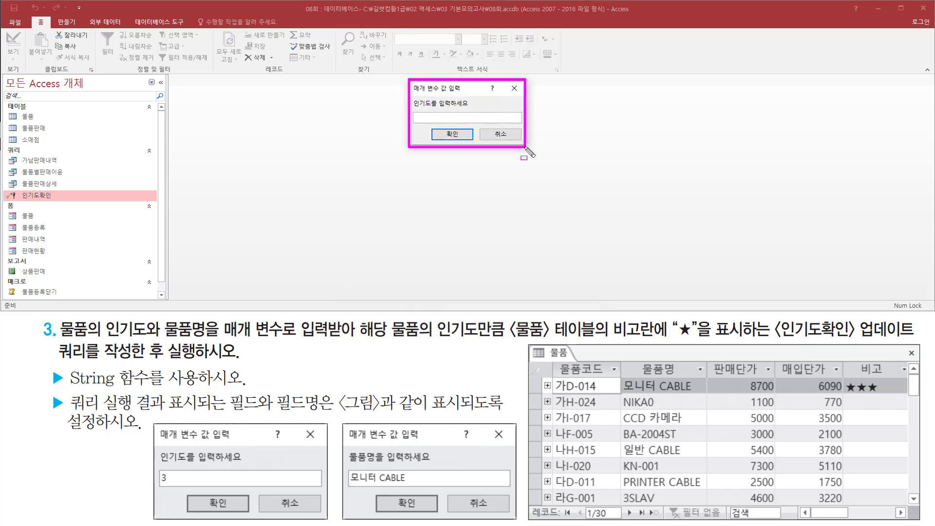
key(Escape)
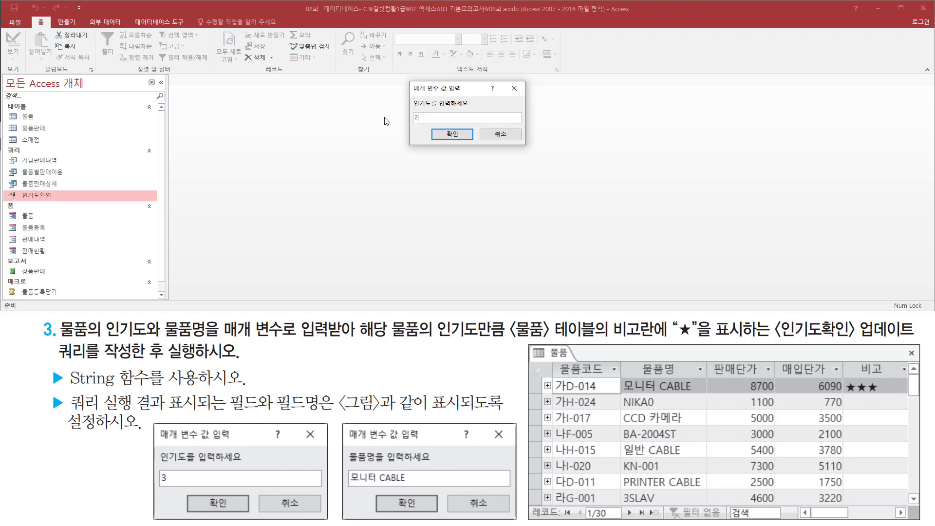
click(457, 137)
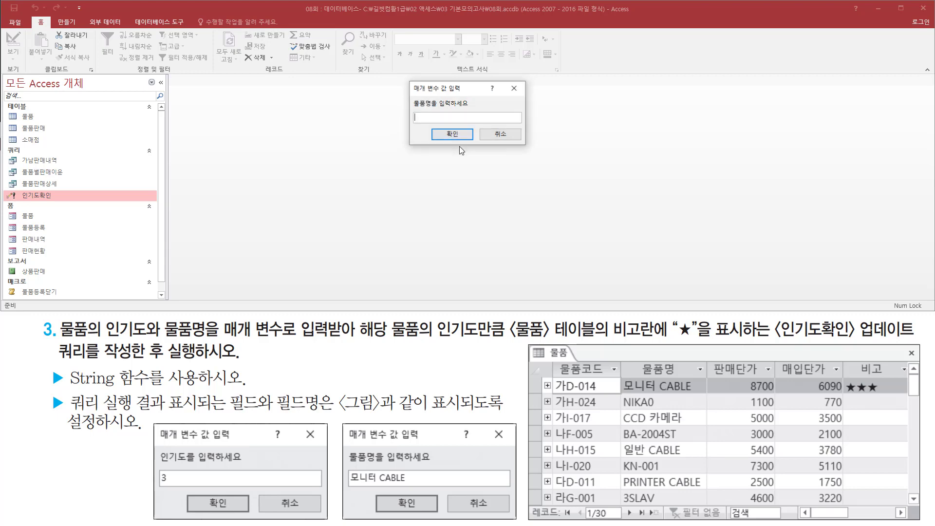
Step: Enter 모니터 CABLE as the 물품명 parameter value, accept it, and agree to updating the matching record
mouse_move(409, 81)
mouse_down()
mouse_move(499, 152)
mouse_move(532, 150)
mouse_up()
key(Escape)
click(444, 118)
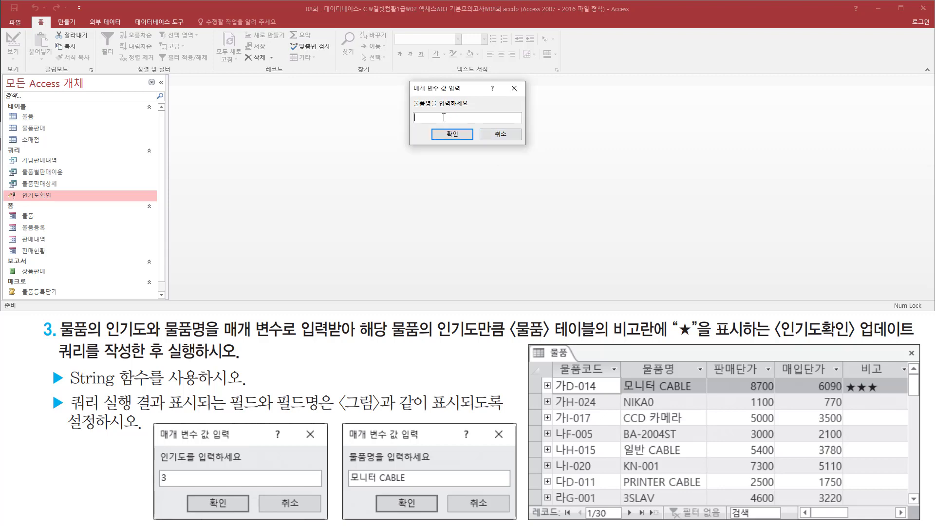
text(모니터)
key(Caps_Lock)
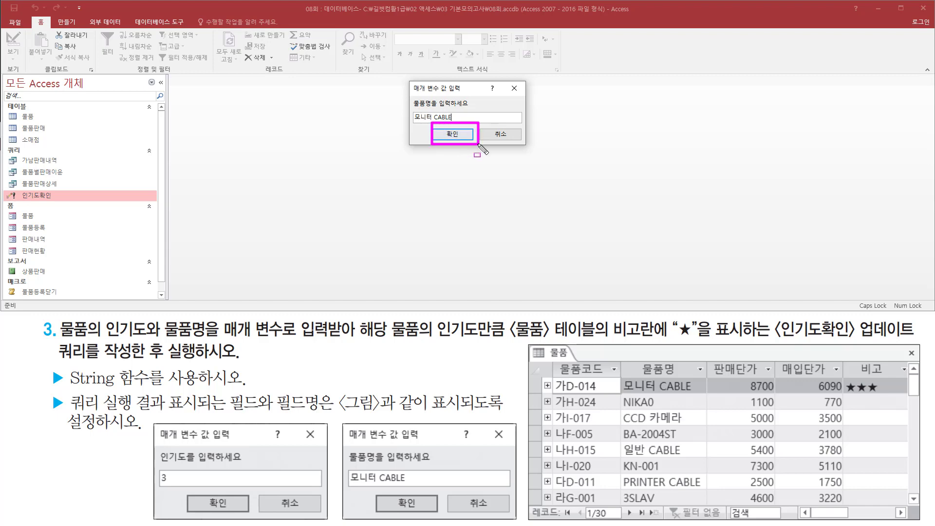
click(458, 136)
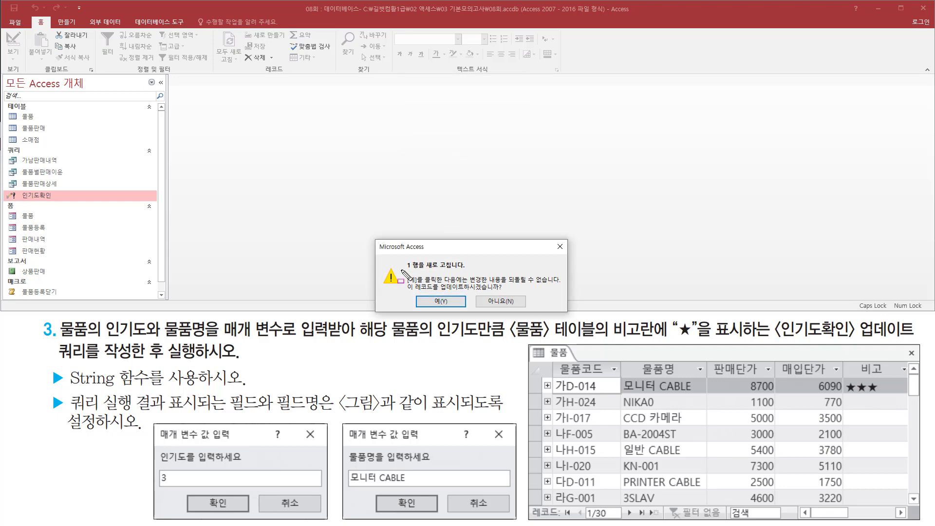
mouse_move(400, 269)
mouse_down()
mouse_move(468, 270)
mouse_move(511, 291)
mouse_up()
mouse_move(450, 302)
mouse_down()
mouse_move(423, 309)
mouse_move(456, 312)
mouse_up()
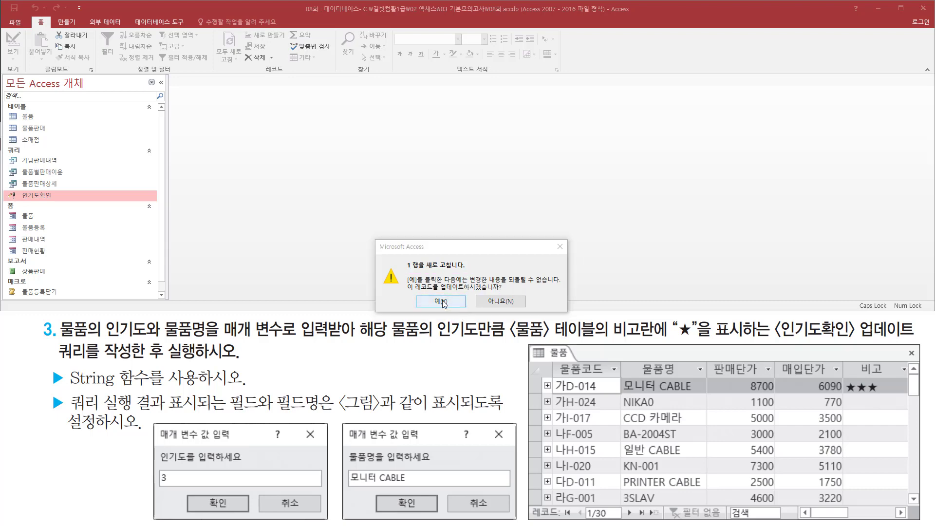
click(442, 301)
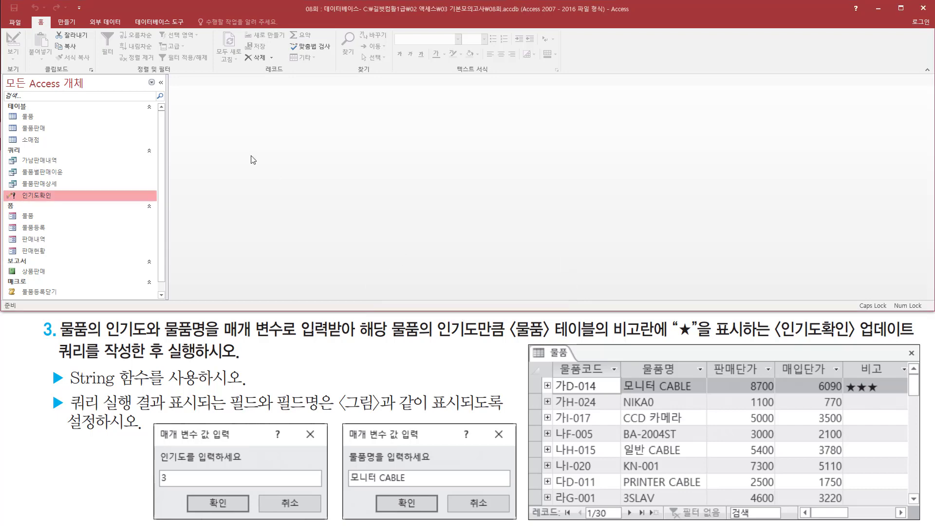
Step: Open the 물품 table to check the 비고 value of the 모니터 CABLE record
click(58, 119)
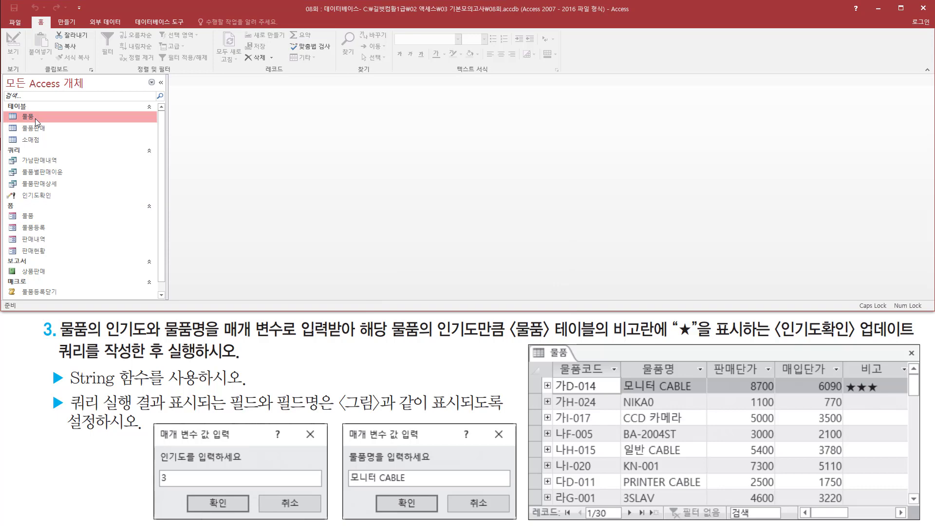
double_click(35, 118)
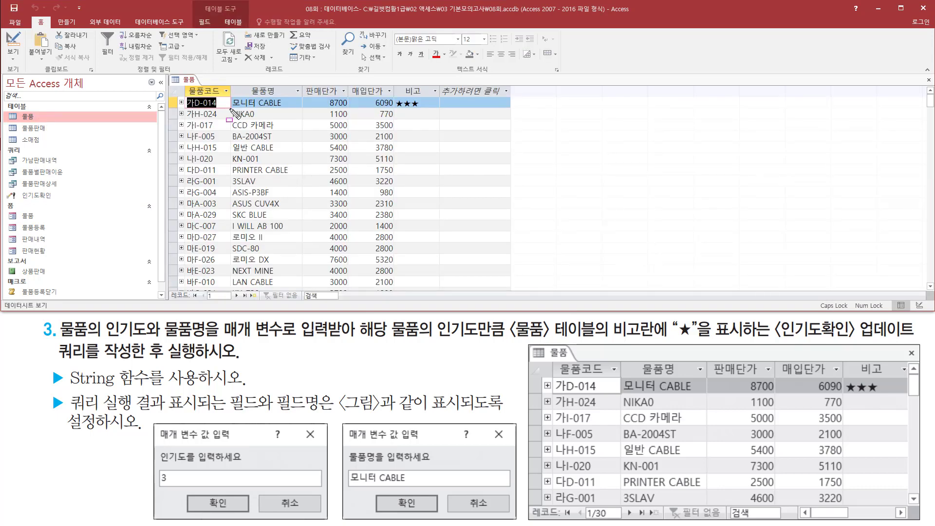
drag(232, 110, 293, 97)
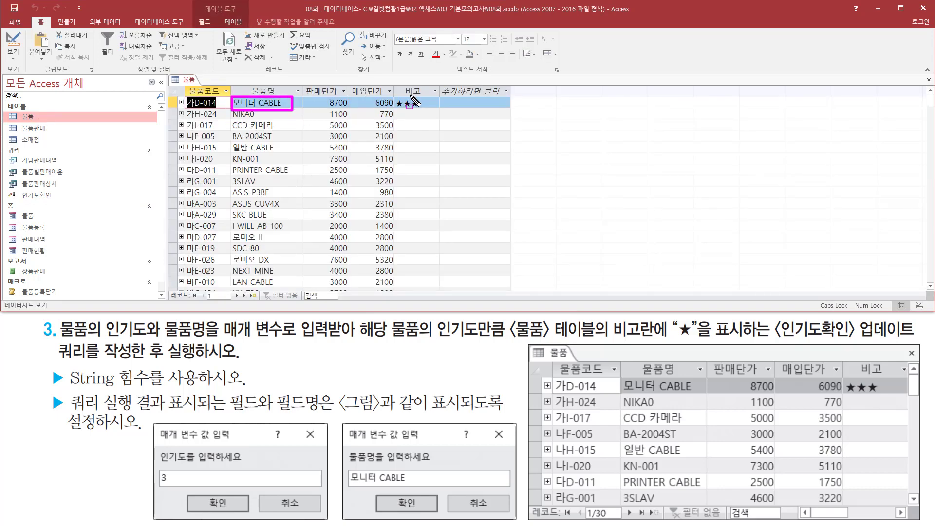
drag(394, 96, 424, 108)
key(e)
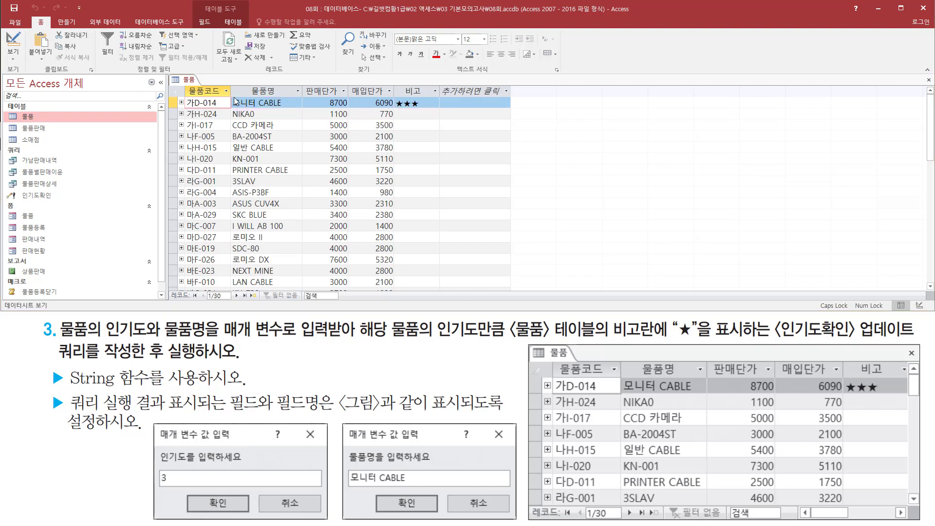
drag(232, 118, 253, 118)
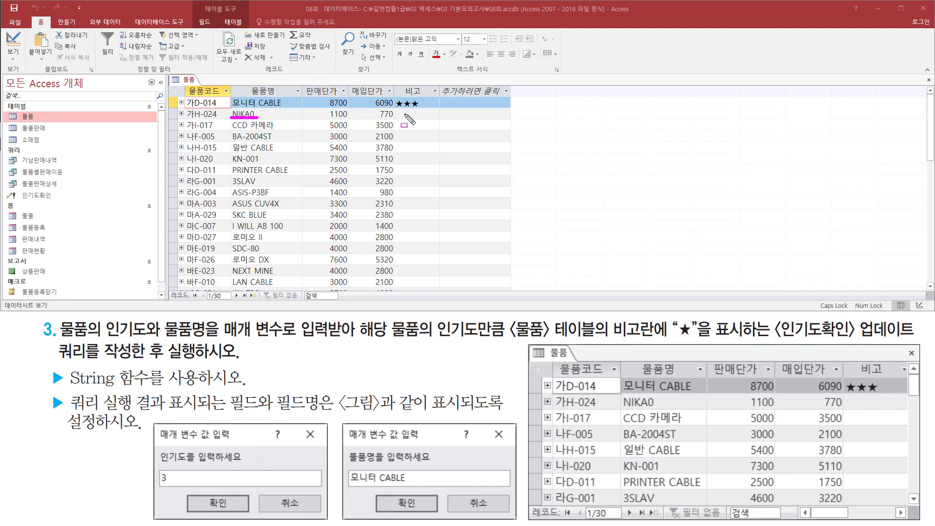
drag(393, 117, 436, 118)
key(Escape)
Step: Close the 물품 table and run the 인기도확인 update query, entering 5 as the popularity (인기도) parameter
right_click(188, 80)
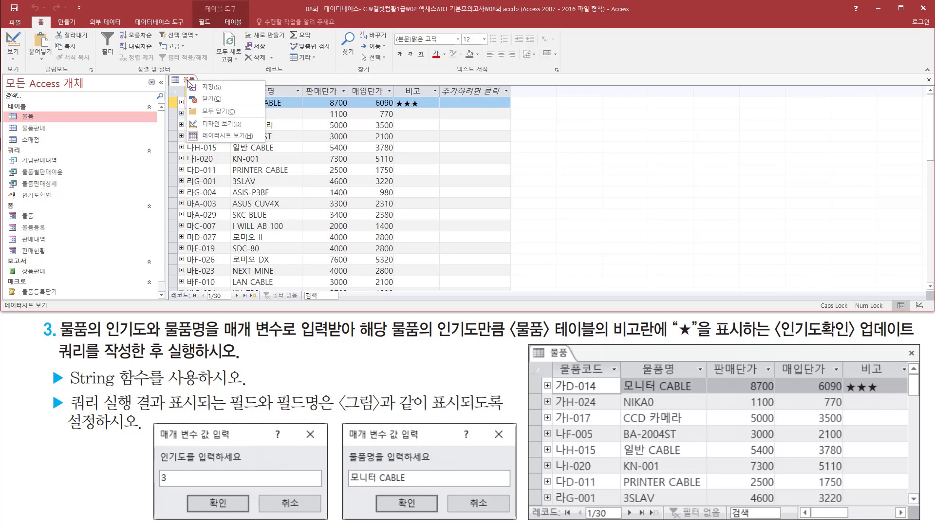
click(217, 100)
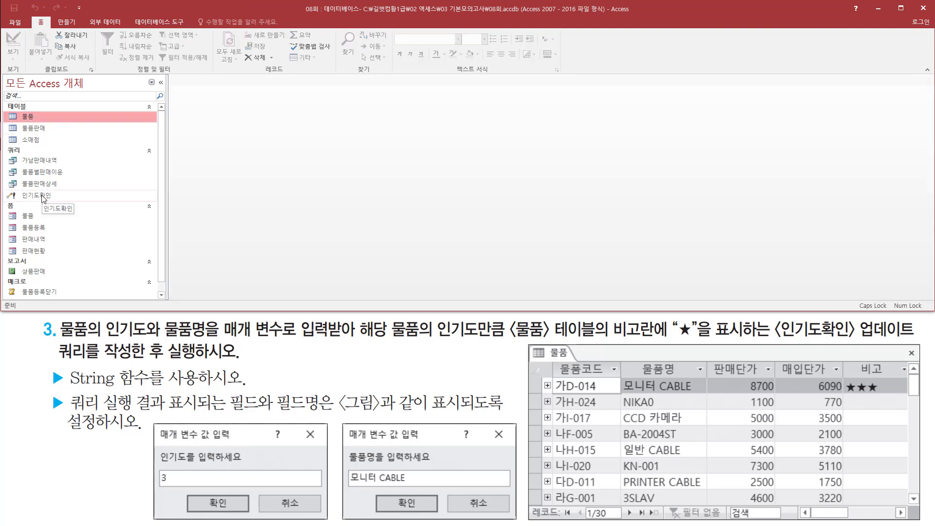
click(47, 195)
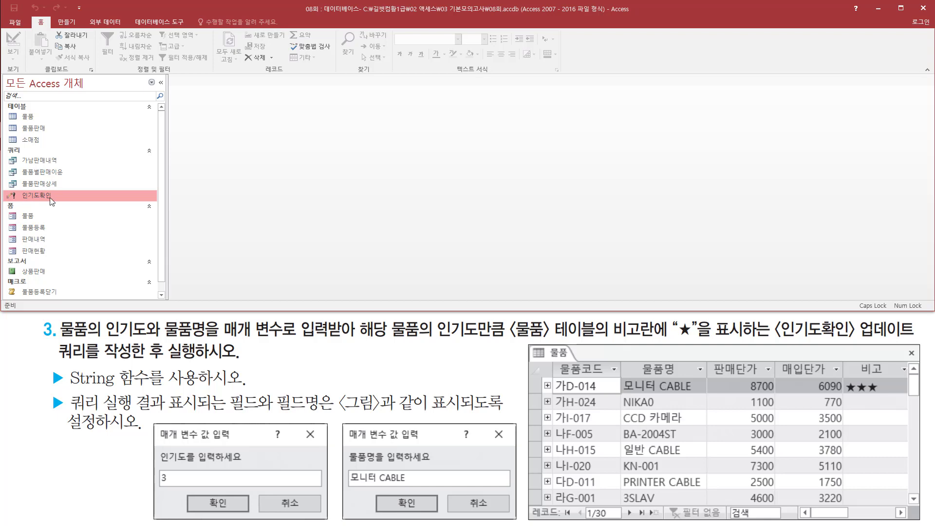
double_click(49, 197)
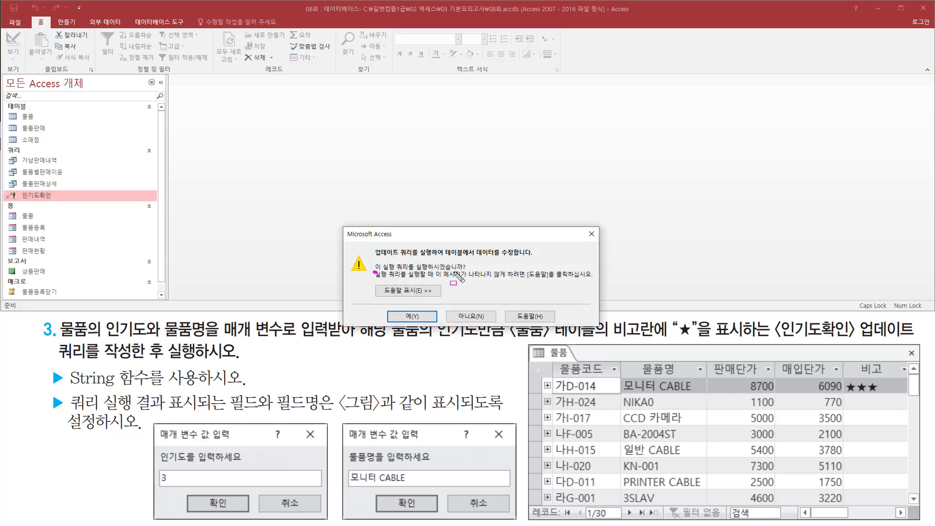
drag(374, 272, 470, 264)
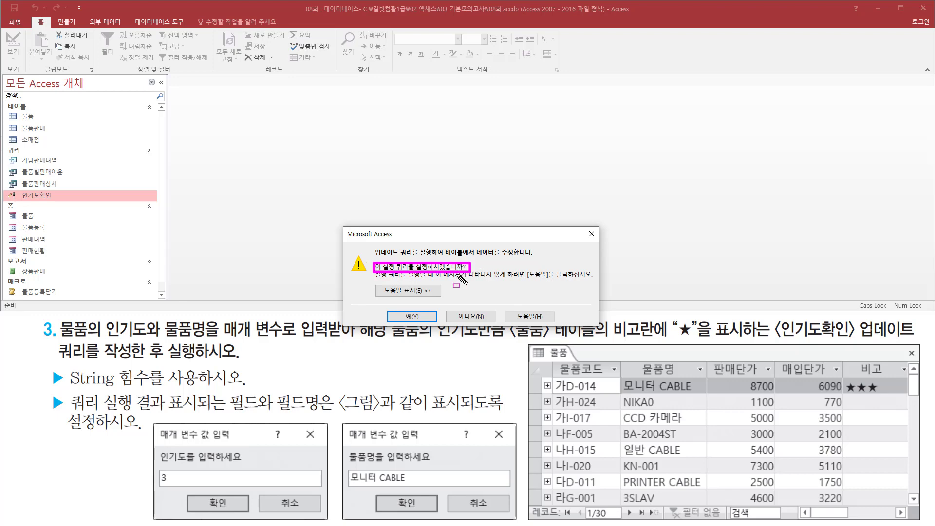
drag(392, 309, 442, 324)
click(418, 315)
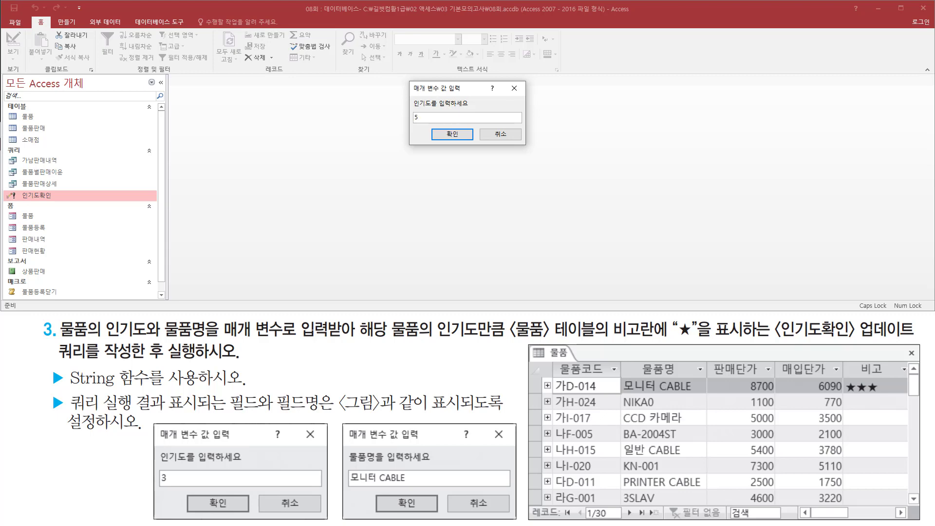
click(452, 134)
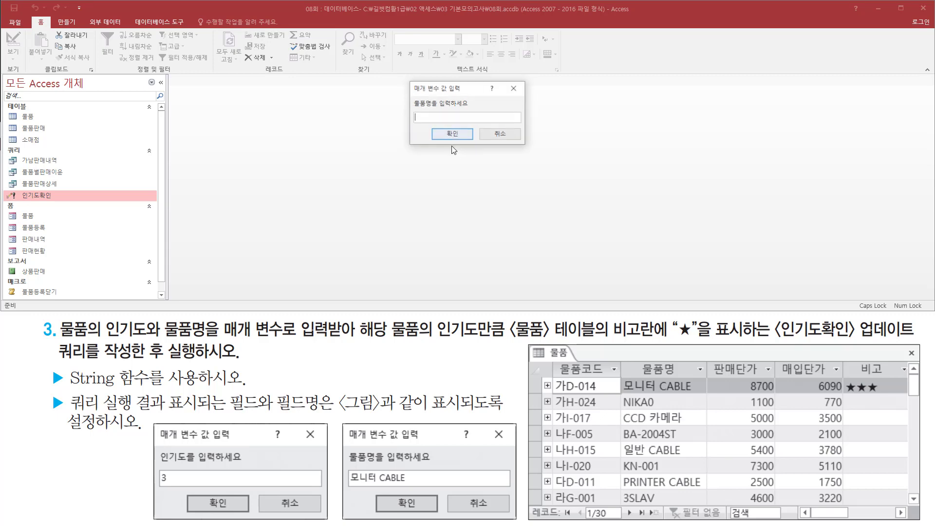
Step: Enter NIKA0 as the product name (물품명) parameter and accept the record update
drag(408, 80, 528, 143)
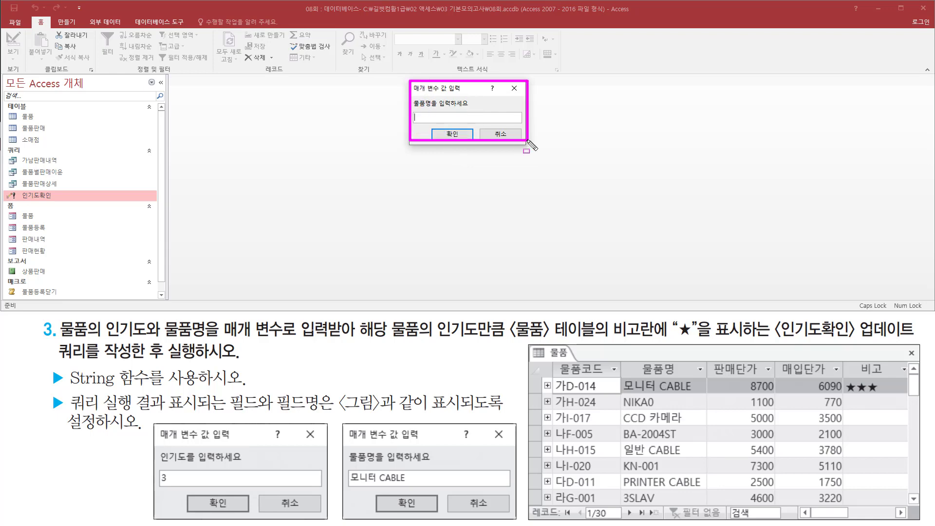
key(Escape)
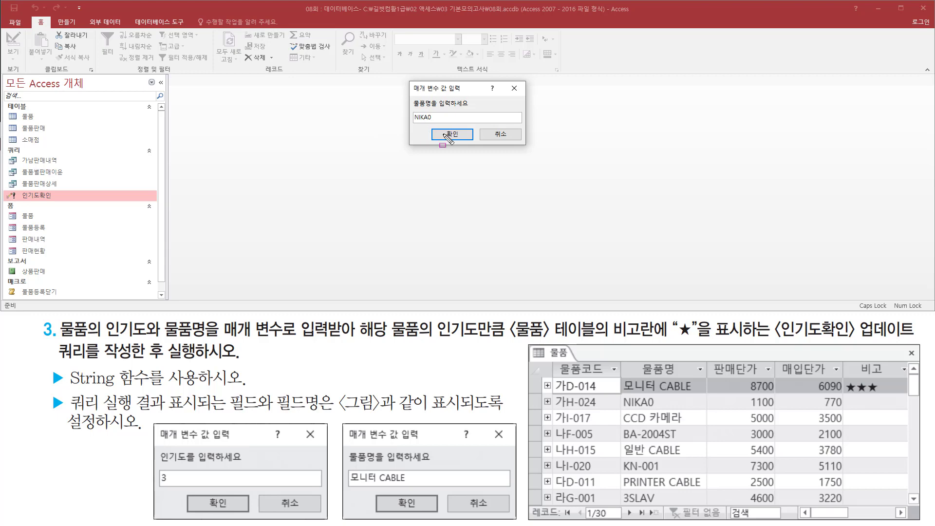
drag(429, 128, 476, 144)
key(Escape)
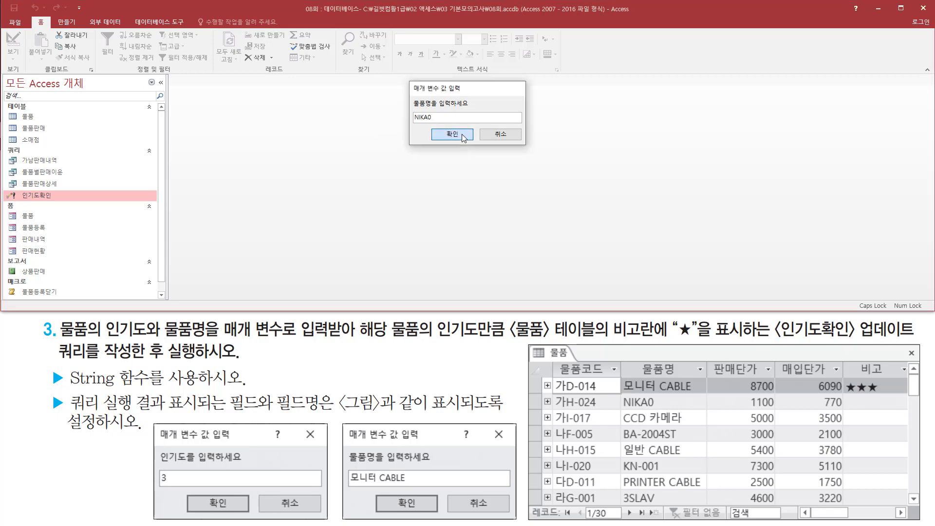
click(462, 137)
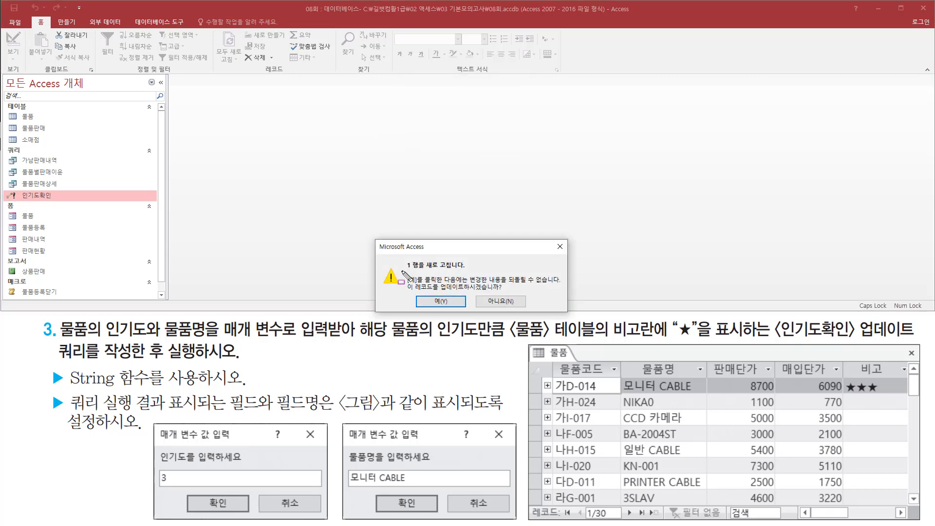
mouse_move(400, 270)
mouse_down()
mouse_move(471, 270)
mouse_move(487, 294)
mouse_move(510, 294)
mouse_up()
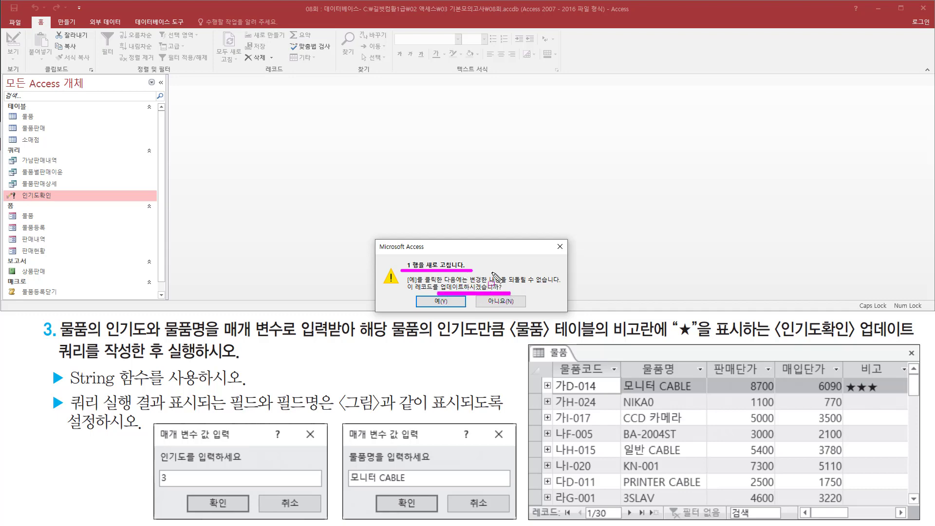
drag(425, 295, 463, 312)
key(Escape)
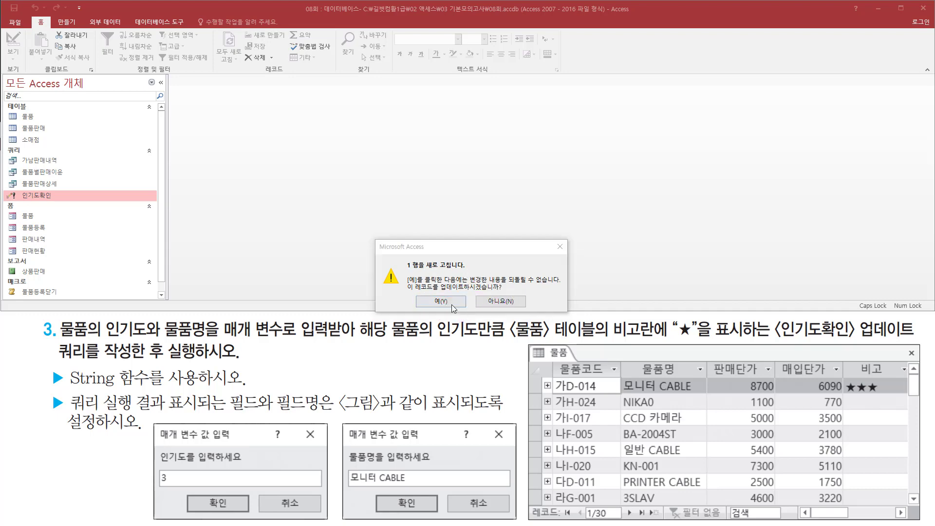
click(452, 305)
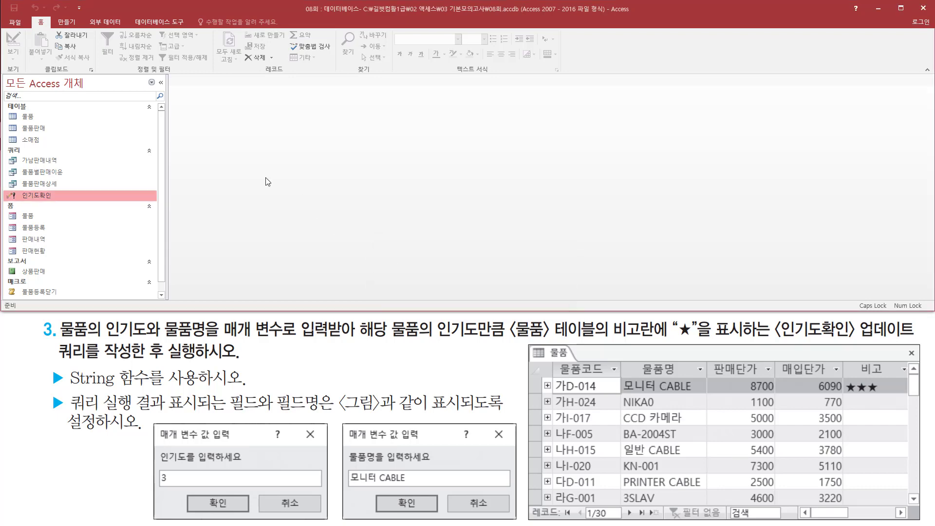
Step: Open the 물품 table, check the 비고 field of the NIKA0 record, and close the table
click(28, 116)
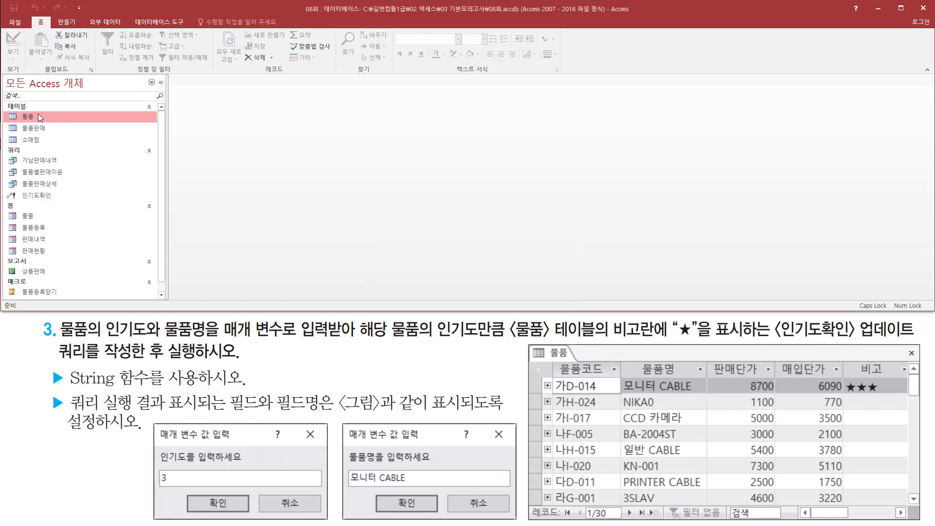
double_click(38, 113)
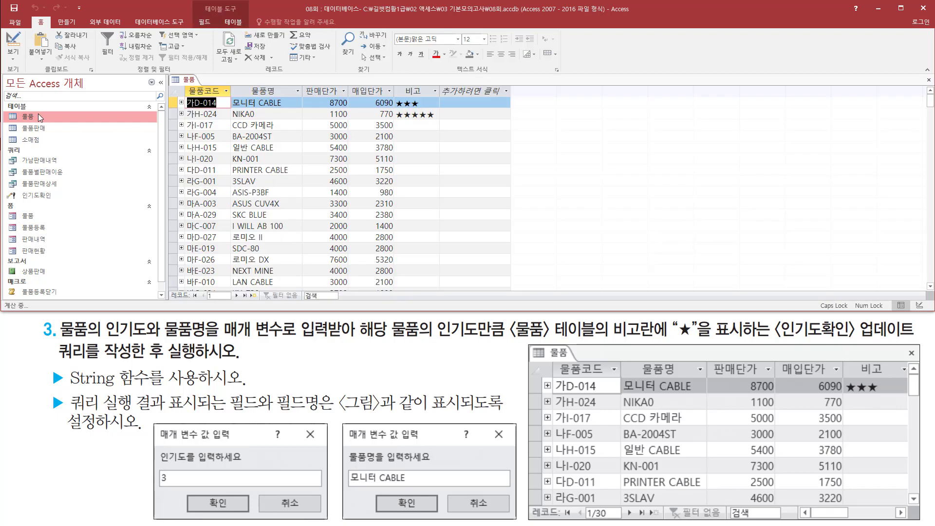
drag(231, 121, 265, 108)
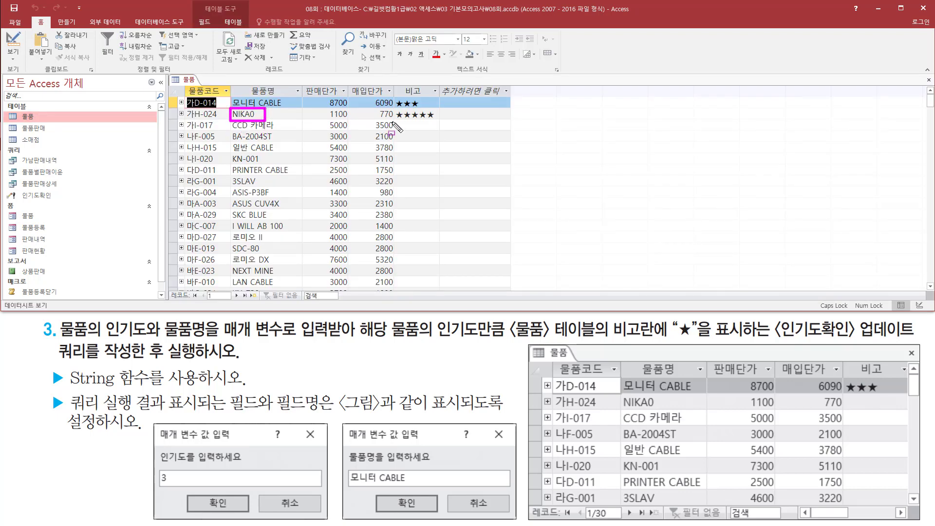
mouse_move(392, 122)
mouse_down()
mouse_move(441, 122)
mouse_move(440, 109)
mouse_up()
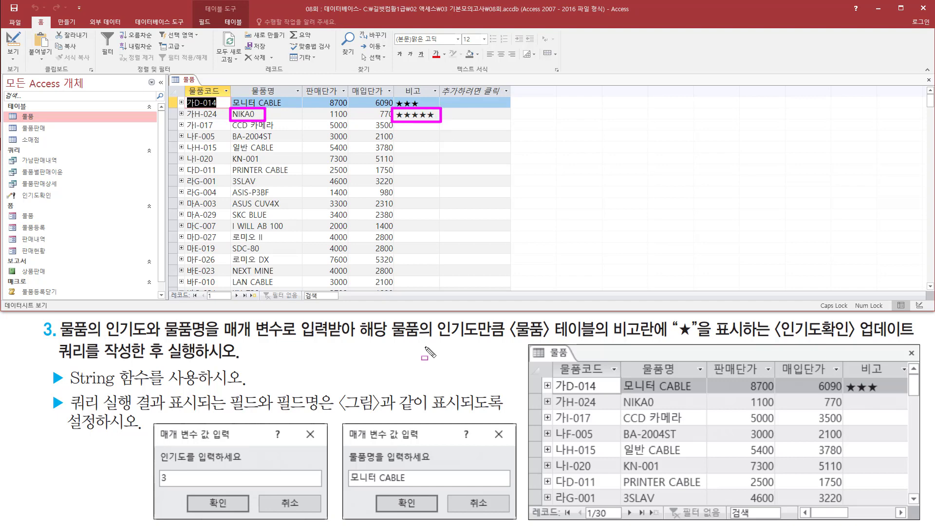
click(248, 366)
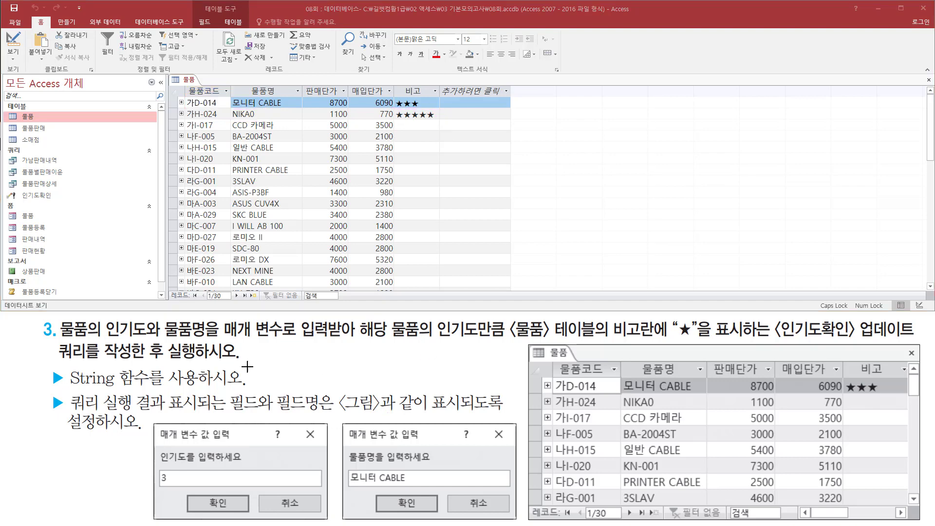
right_click(192, 82)
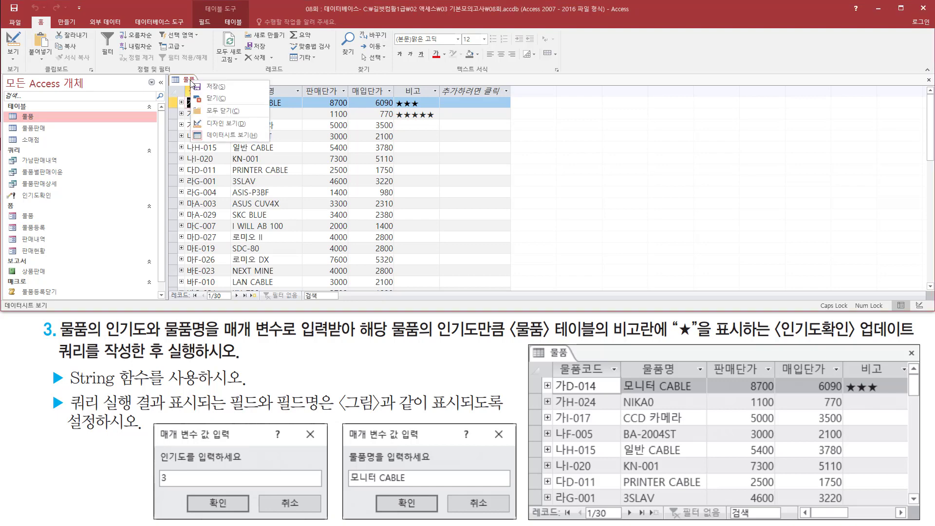
click(223, 95)
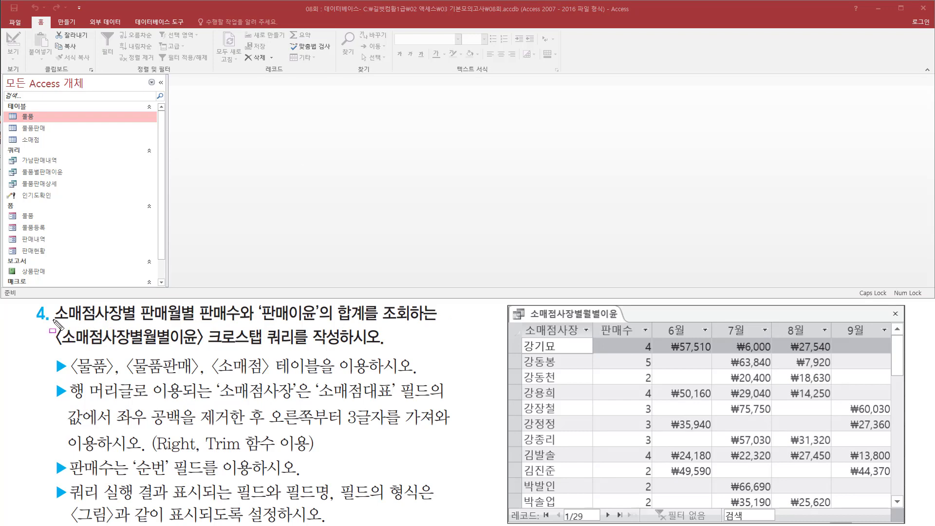
drag(53, 320, 369, 323)
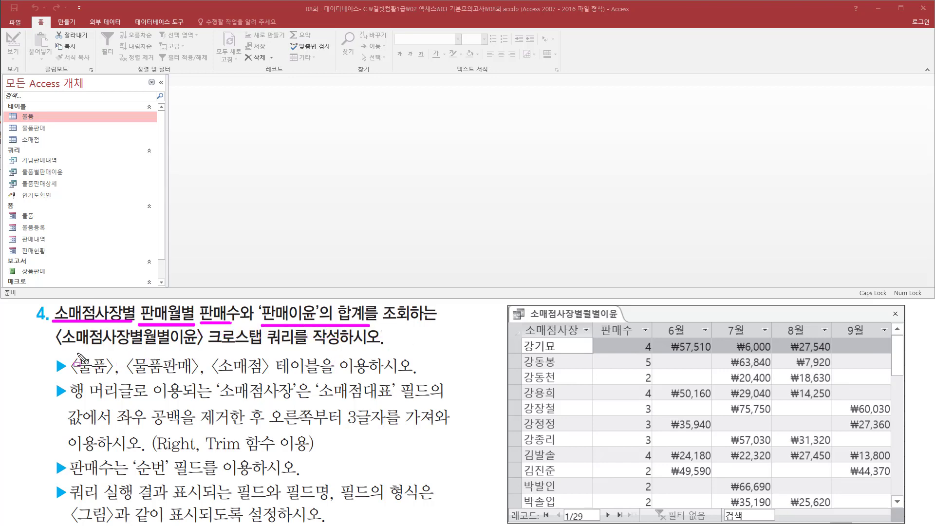
drag(59, 350, 202, 350)
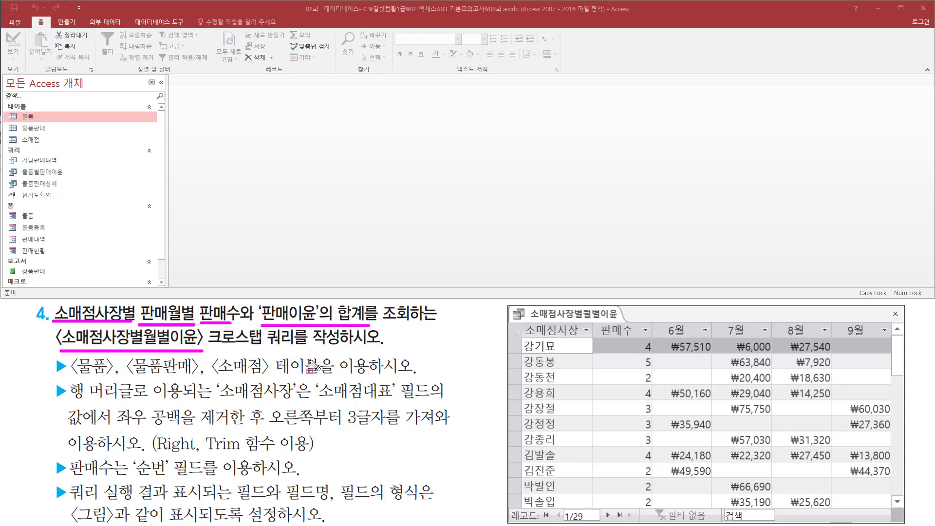
key(e)
drag(204, 348, 295, 349)
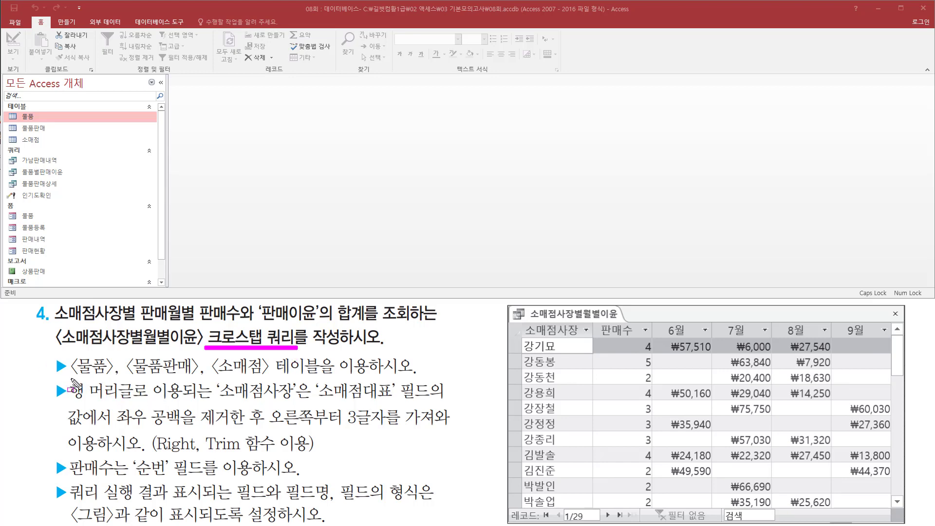
drag(72, 378, 375, 377)
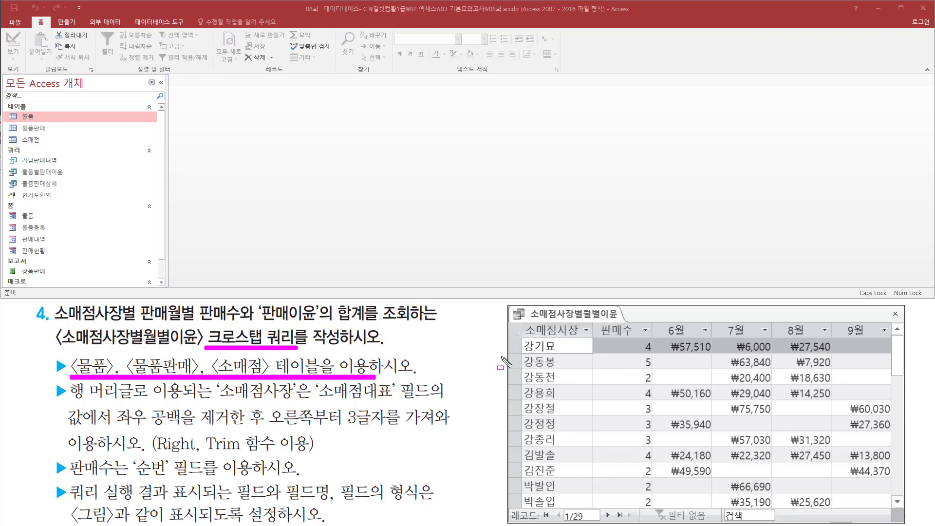
key(Escape)
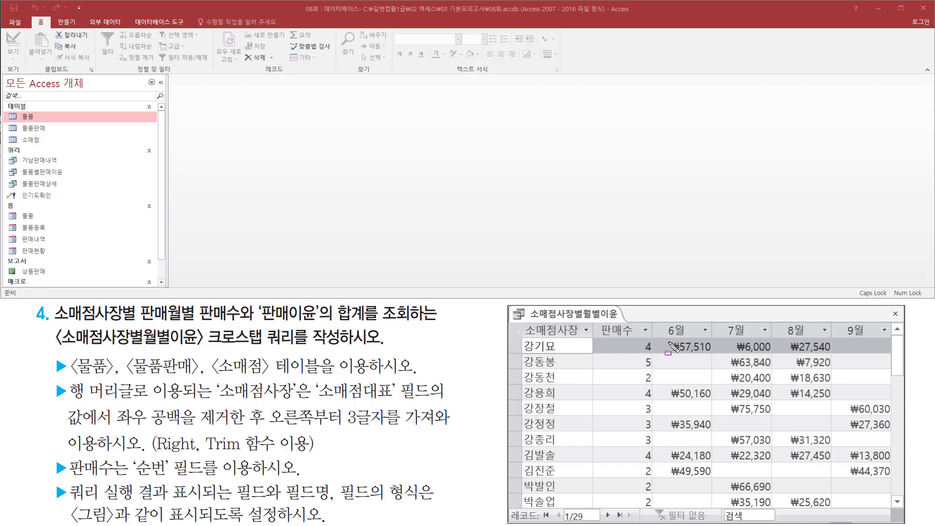
mouse_move(666, 320)
mouse_down()
mouse_move(694, 343)
mouse_move(887, 337)
mouse_up()
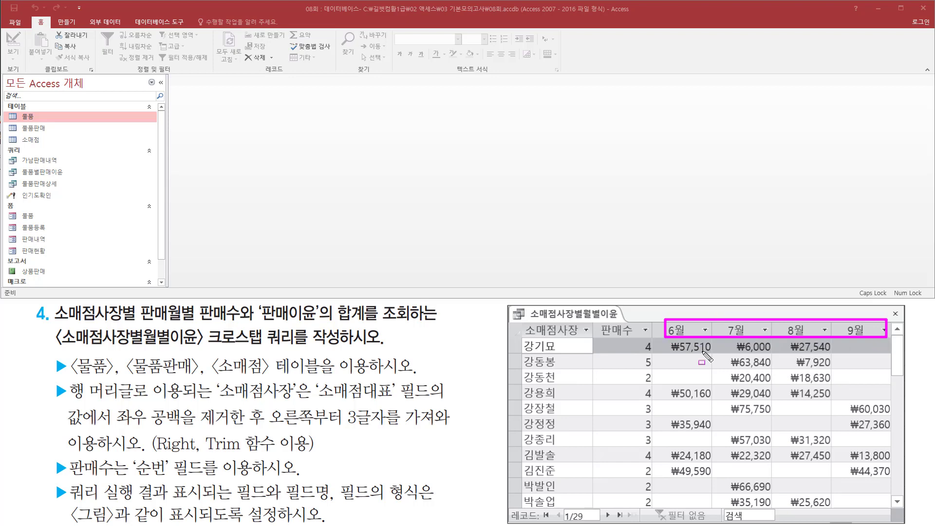
drag(140, 323, 193, 323)
mouse_move(665, 339)
mouse_down()
mouse_move(697, 432)
mouse_move(890, 510)
mouse_up()
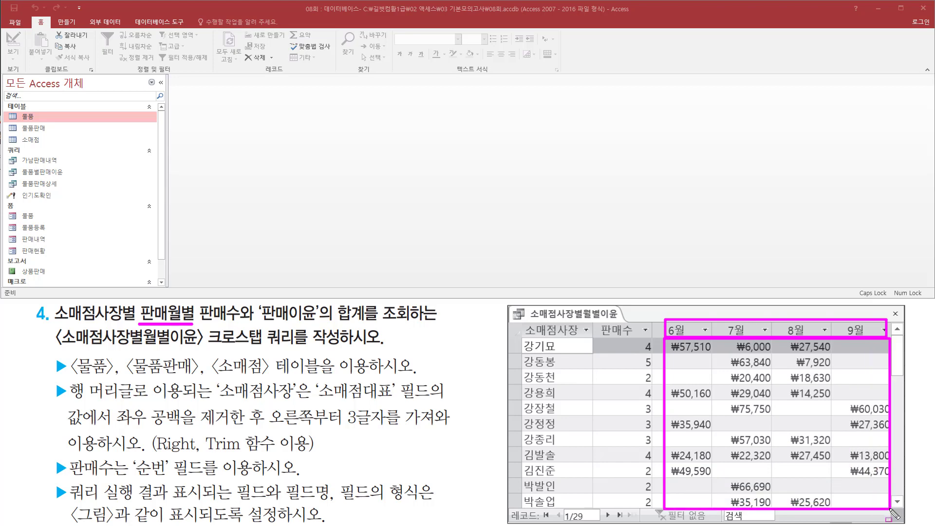
drag(258, 322, 365, 322)
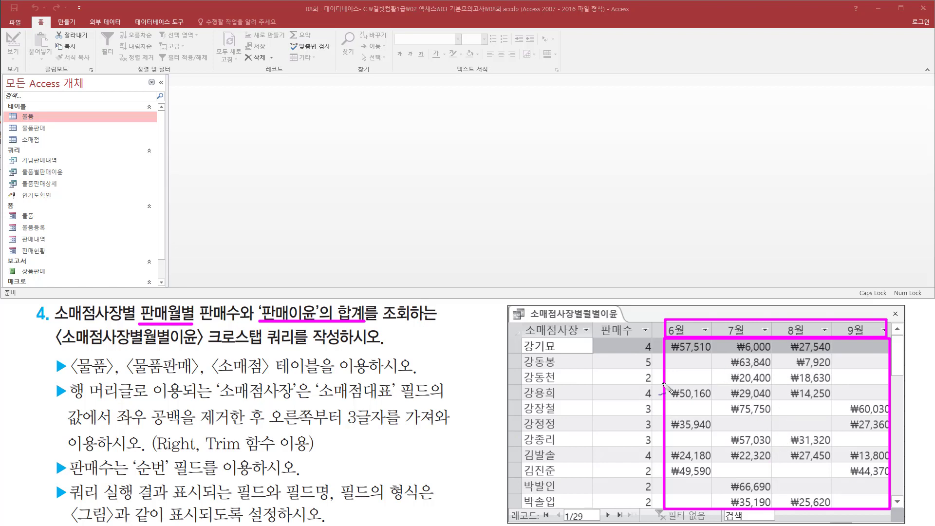
mouse_move(739, 312)
mouse_down()
mouse_move(753, 325)
mouse_move(762, 296)
mouse_up()
drag(523, 323, 583, 507)
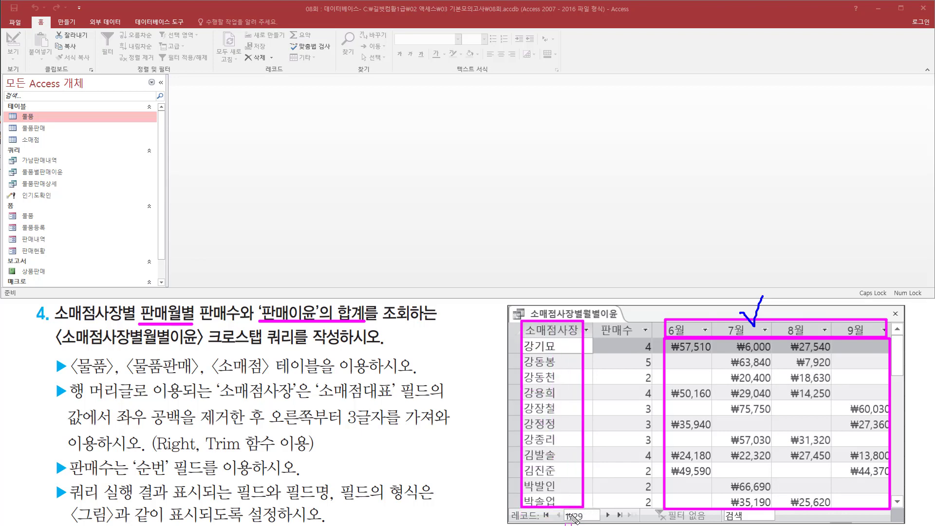
mouse_move(599, 324)
mouse_down()
mouse_move(655, 450)
mouse_move(653, 508)
mouse_up()
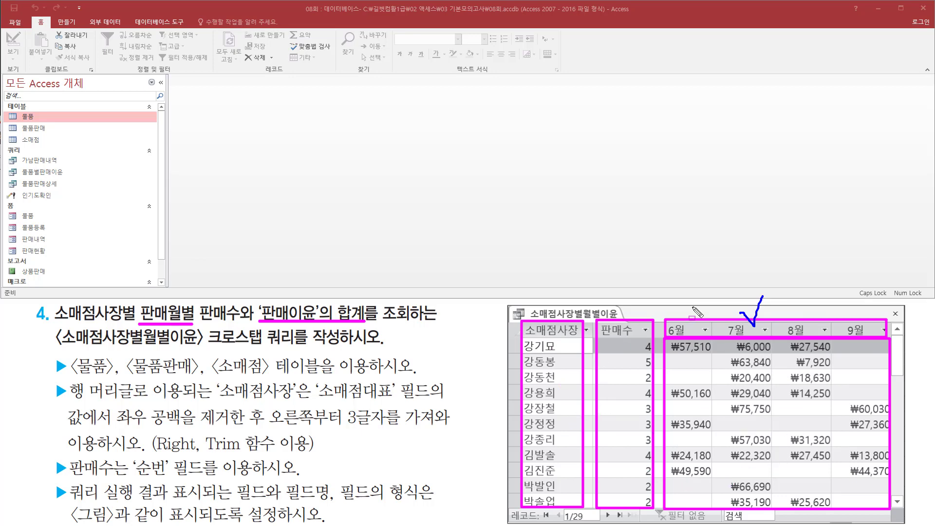
key(e)
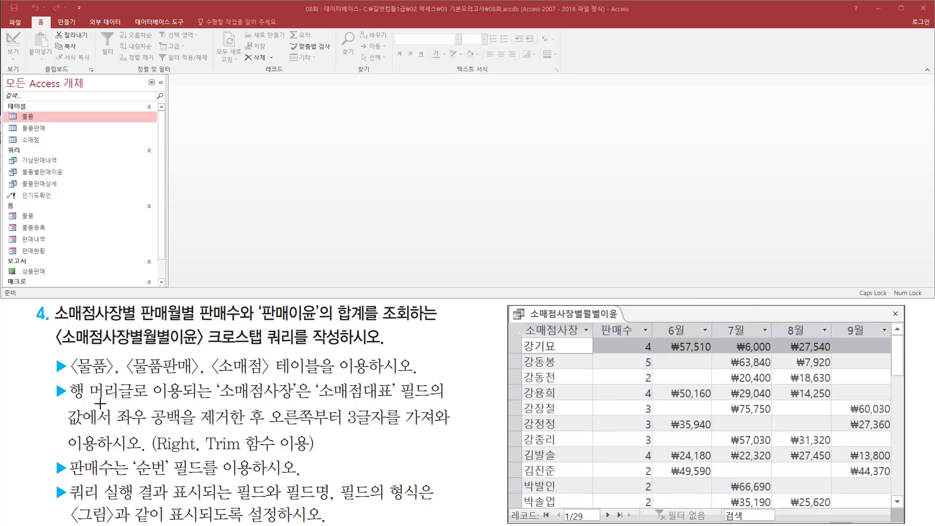
Step: Review the 소매점사장별월별이윤 crosstab requirements for the row heading, sales count, monthly column headings and 판매이윤 totals against the sample result
mouse_move(66, 379)
mouse_down()
mouse_move(81, 403)
mouse_move(297, 402)
mouse_up()
mouse_move(524, 317)
mouse_down()
mouse_move(540, 336)
mouse_move(583, 336)
mouse_up()
drag(315, 400, 434, 378)
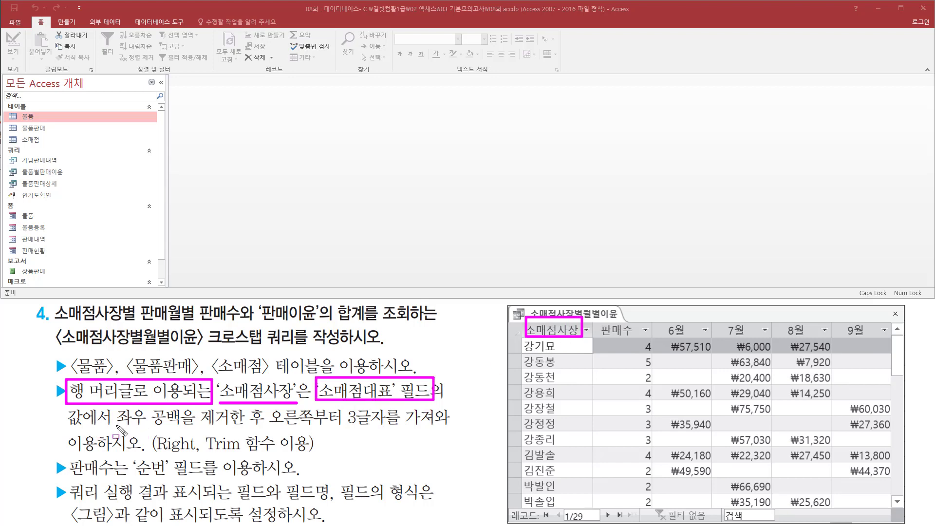
drag(117, 427, 263, 427)
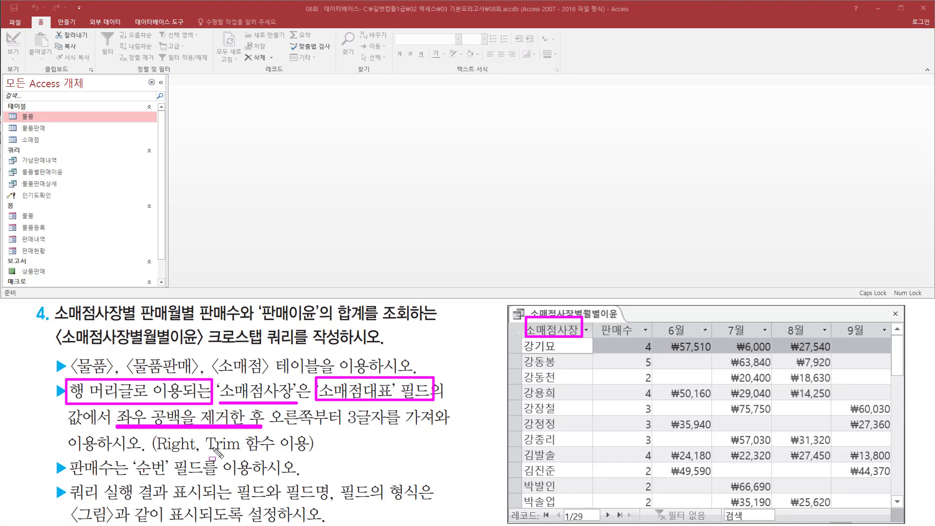
drag(203, 453, 279, 454)
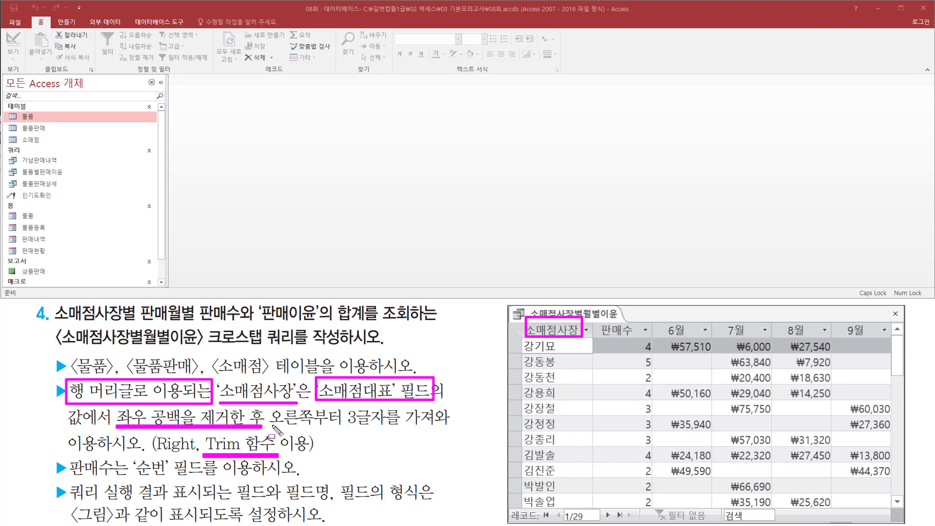
drag(272, 425, 455, 429)
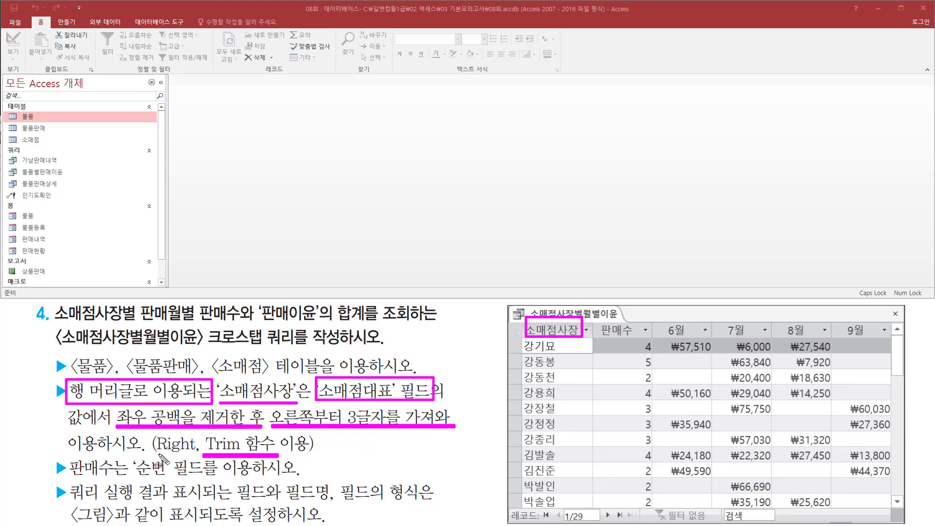
drag(158, 451, 197, 451)
drag(523, 340, 559, 508)
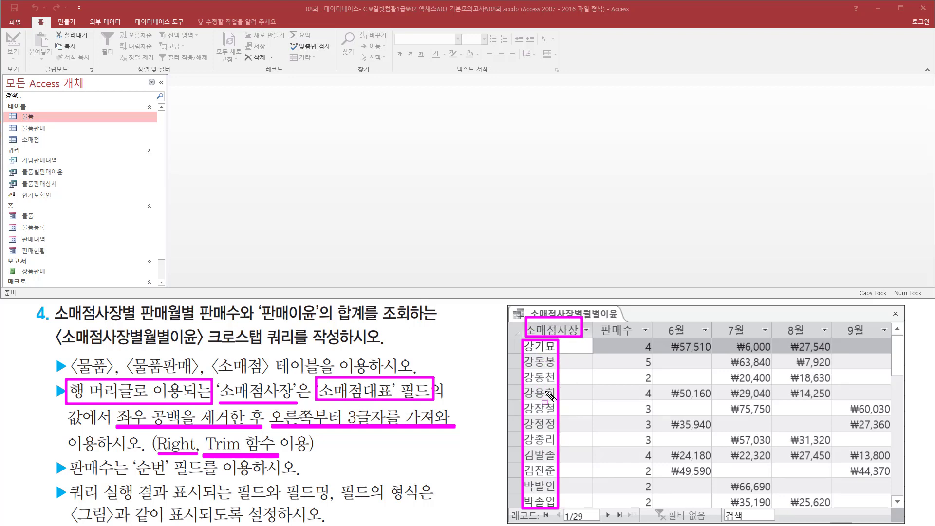
drag(596, 334, 648, 336)
mouse_move(67, 480)
mouse_down()
mouse_move(116, 480)
mouse_move(116, 453)
mouse_move(253, 479)
mouse_up()
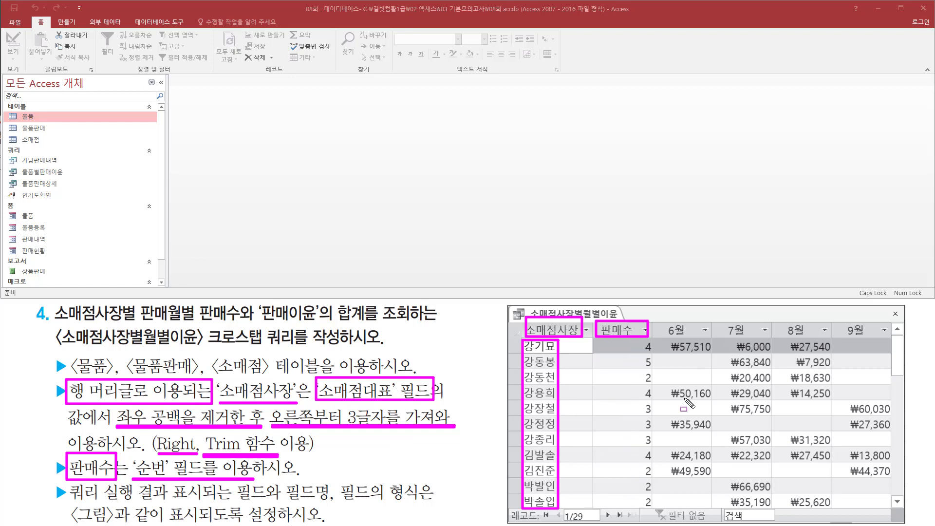
mouse_move(670, 340)
mouse_down()
mouse_move(715, 419)
mouse_move(892, 504)
mouse_up()
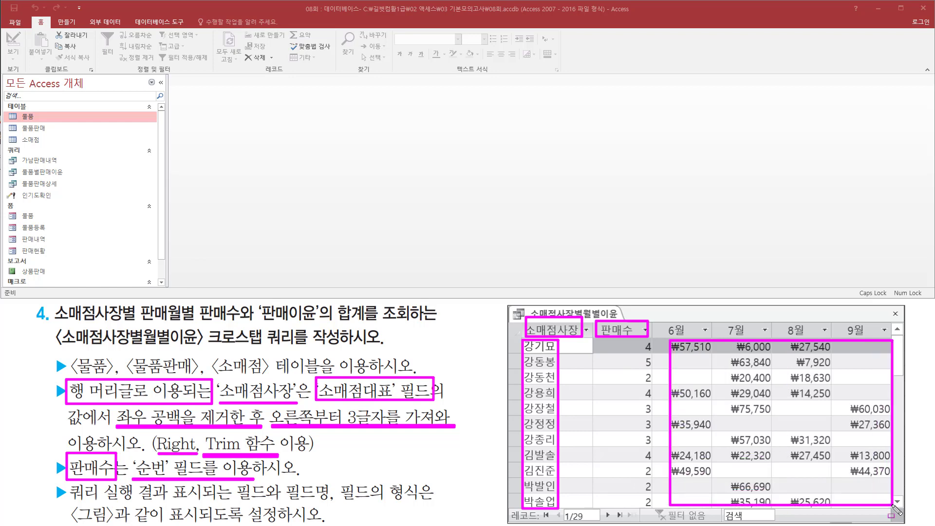
mouse_move(257, 301)
mouse_down()
mouse_move(321, 327)
mouse_move(368, 323)
mouse_up()
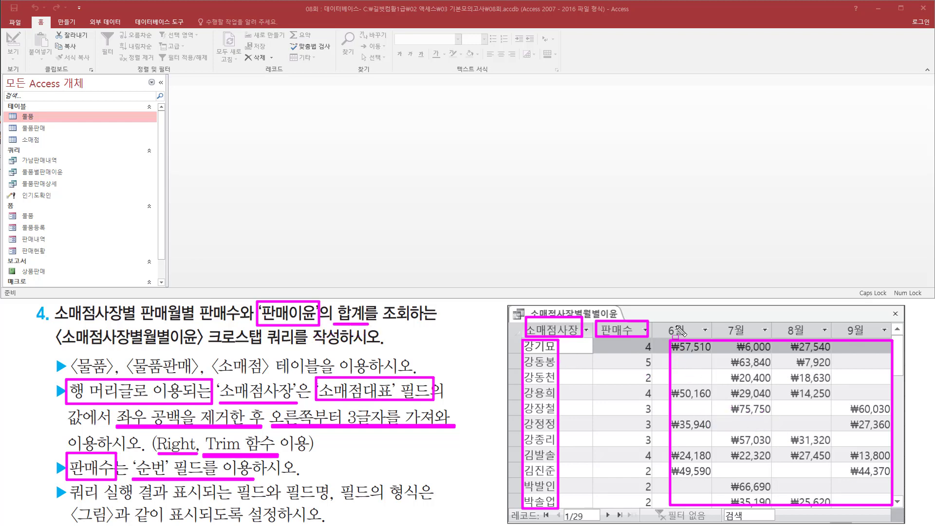
key(Escape)
mouse_move(658, 320)
mouse_down()
mouse_move(790, 337)
mouse_move(889, 337)
mouse_up()
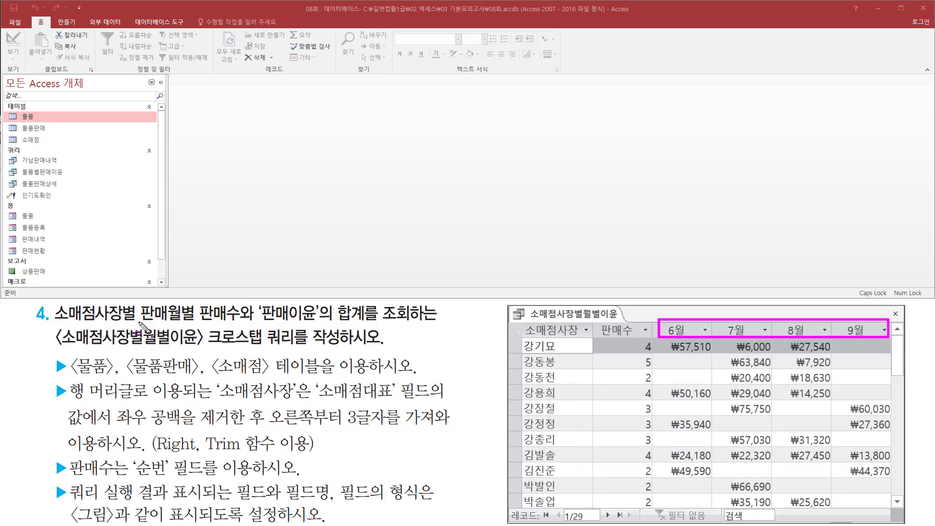
mouse_move(138, 323)
mouse_down()
mouse_move(193, 323)
mouse_move(182, 323)
mouse_up()
key(Escape)
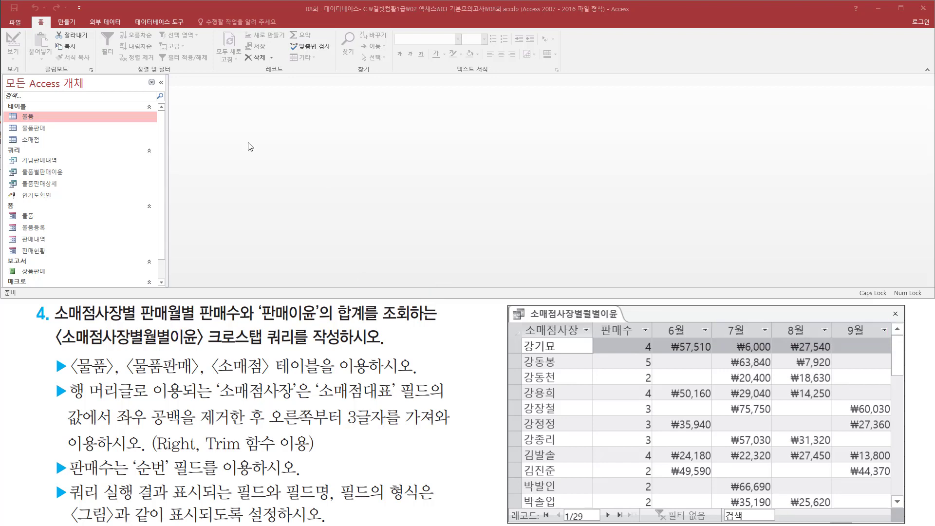
Step: Start a new query in design view and move the table selection dialog clear of the instructions
click(230, 125)
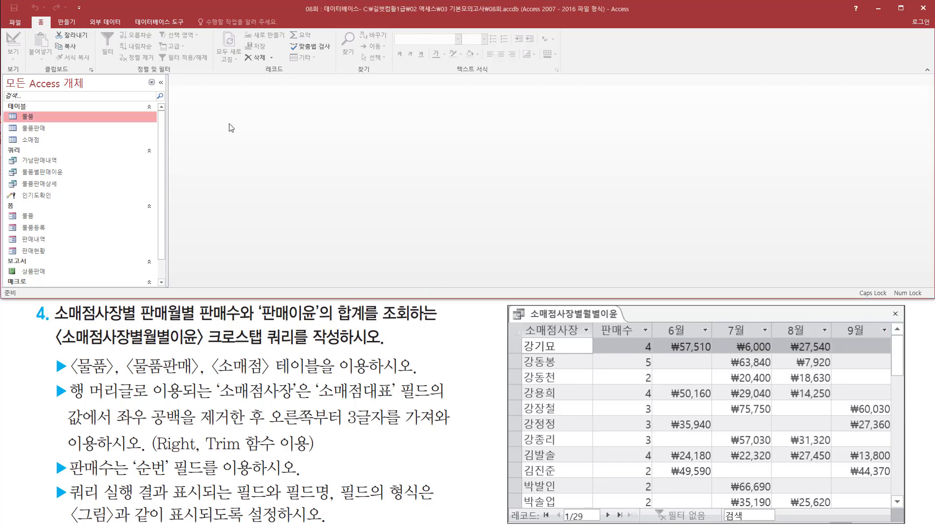
click(71, 22)
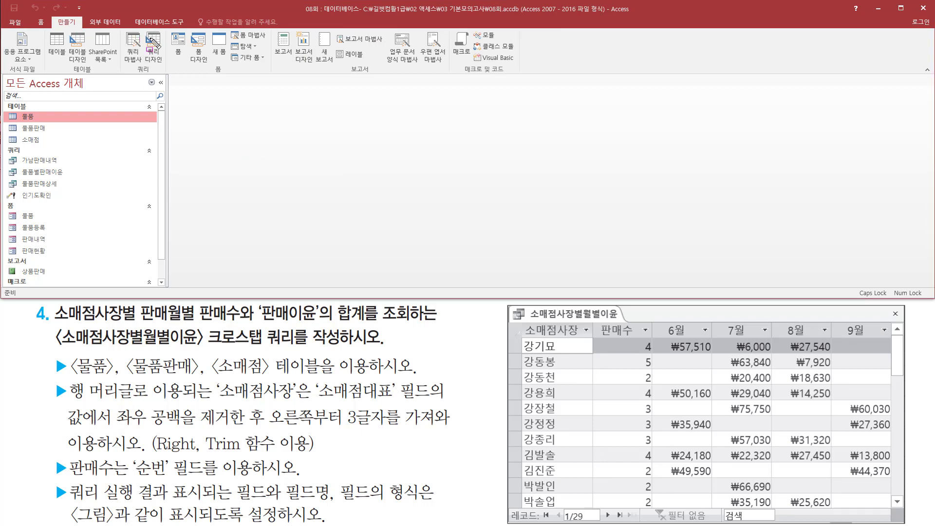
drag(144, 28, 167, 70)
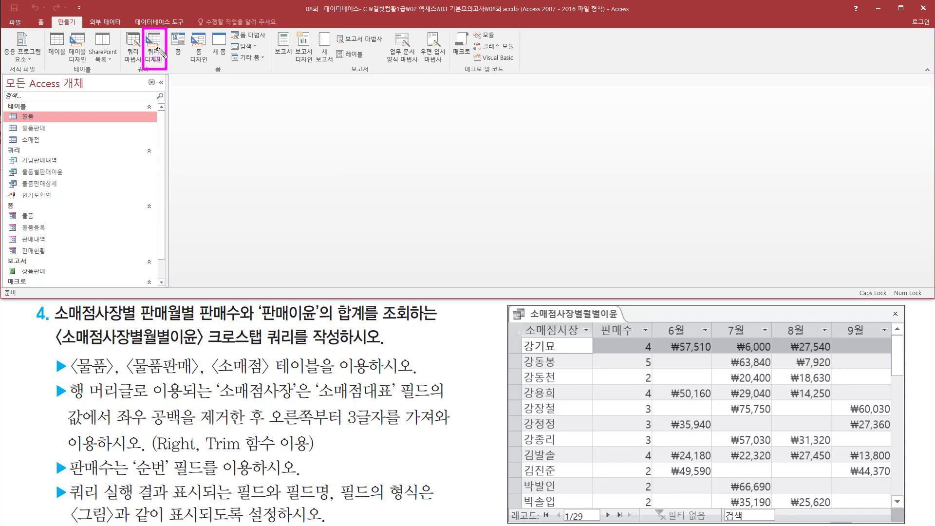
key(Escape)
click(153, 48)
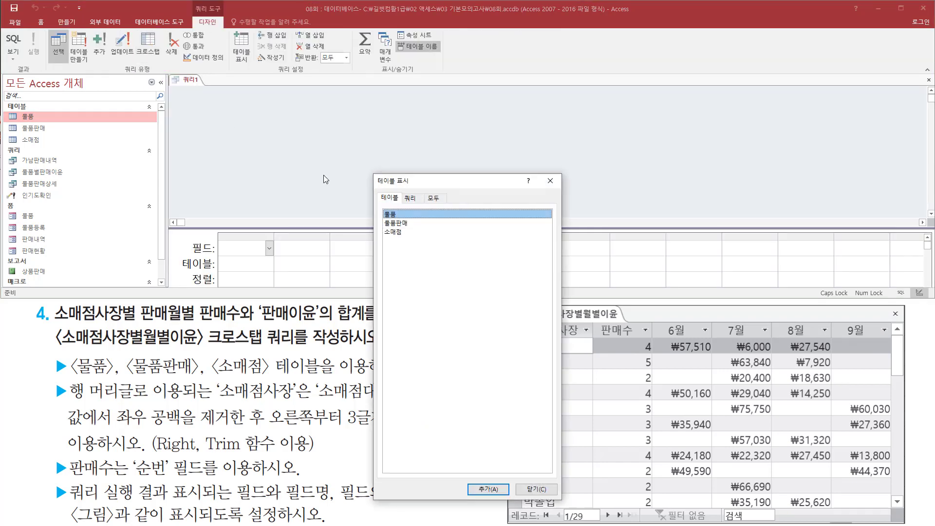
drag(424, 182, 414, 106)
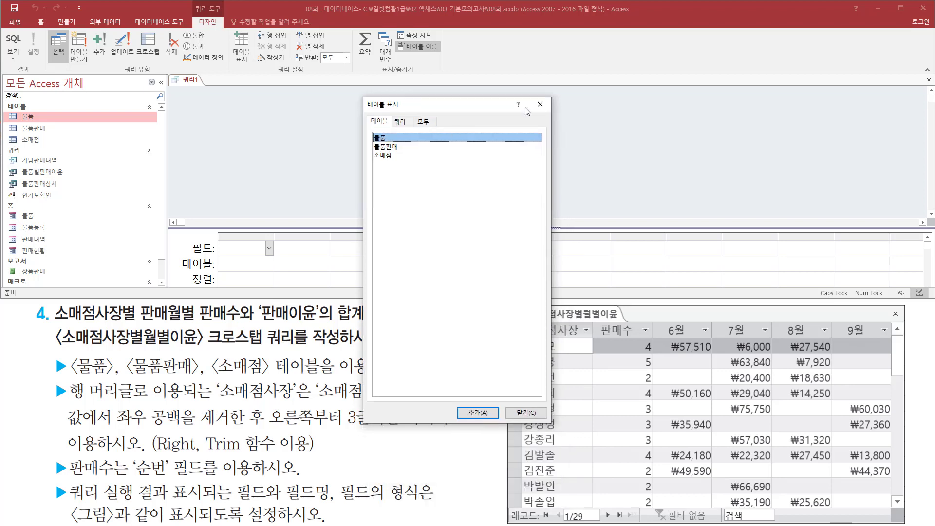
Step: Add the 물품, 물품판매 and 소매점 tables to the query and close the table selection dialog
drag(69, 377, 339, 377)
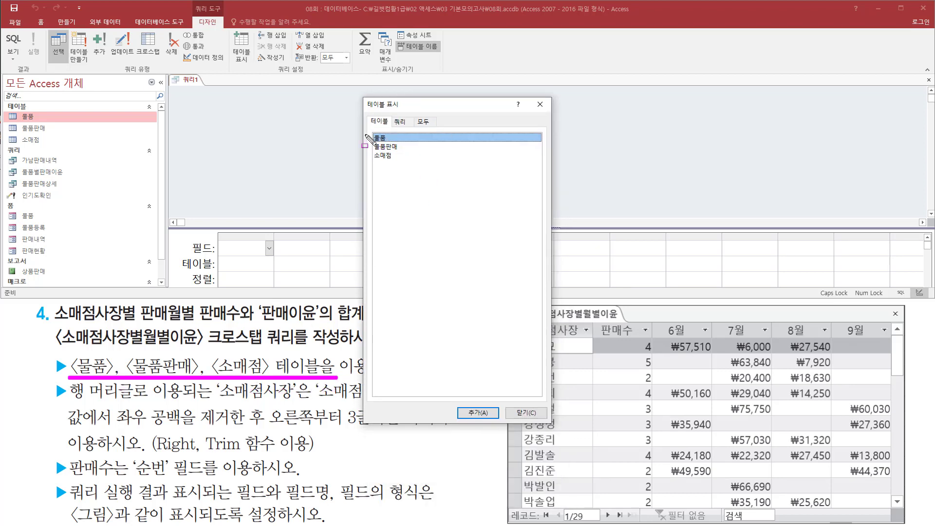
mouse_move(368, 131)
mouse_down()
mouse_move(402, 175)
mouse_move(412, 166)
mouse_up()
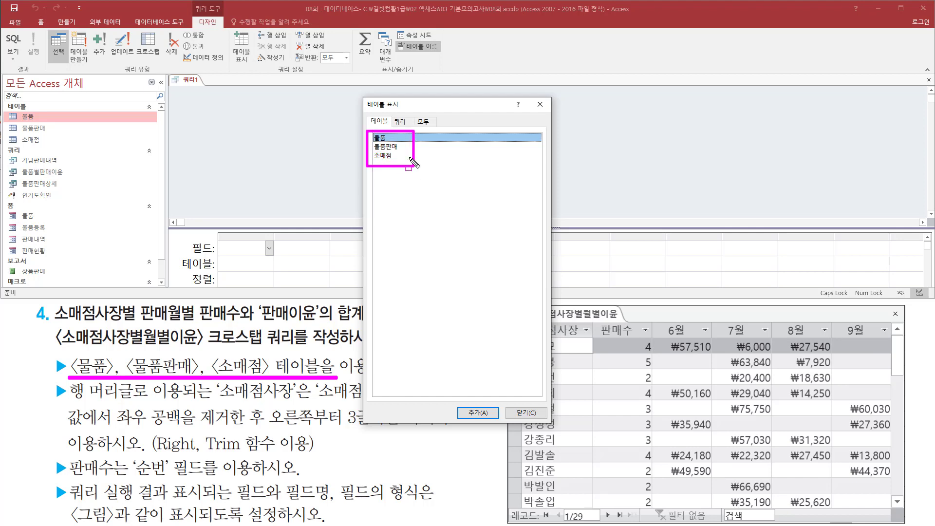
double_click(396, 138)
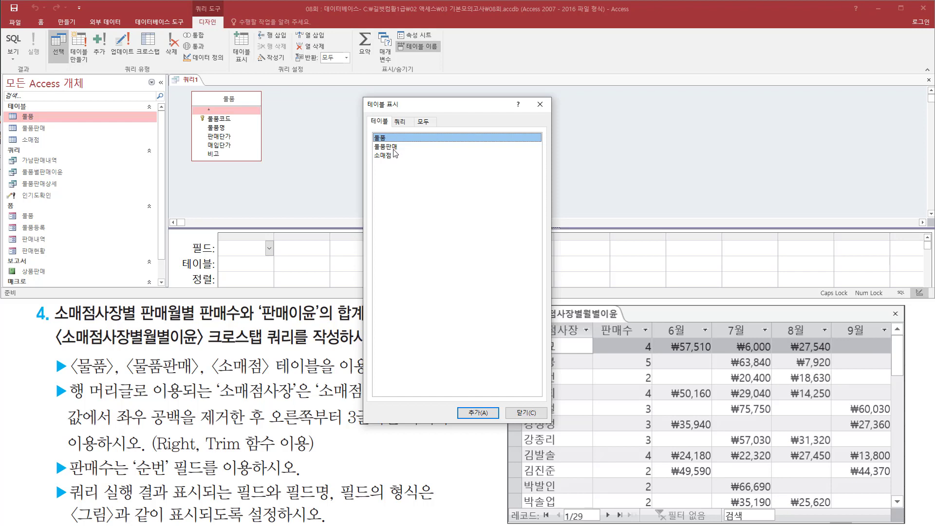
click(394, 149)
double_click(394, 147)
click(393, 156)
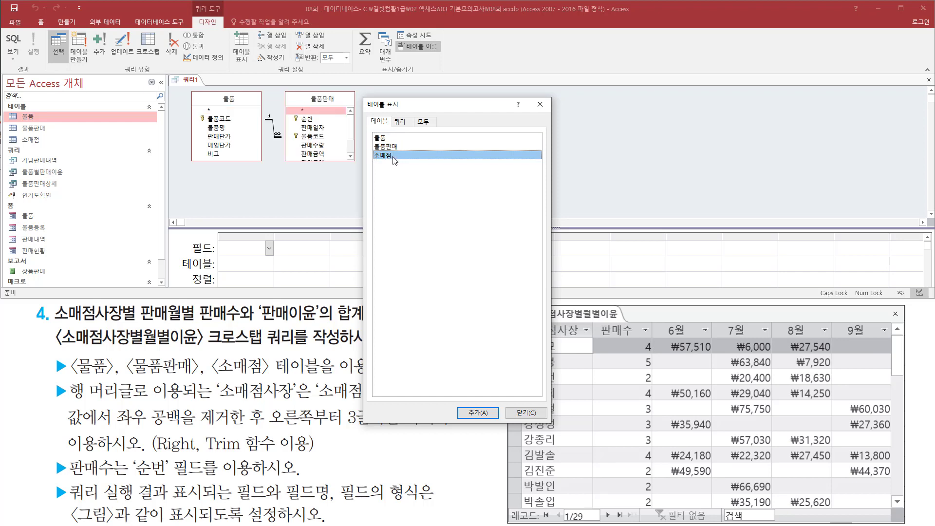
double_click(396, 155)
drag(418, 104, 533, 100)
key(ctrl+2)
mouse_move(181, 85)
mouse_down()
mouse_move(242, 162)
mouse_move(455, 167)
mouse_up()
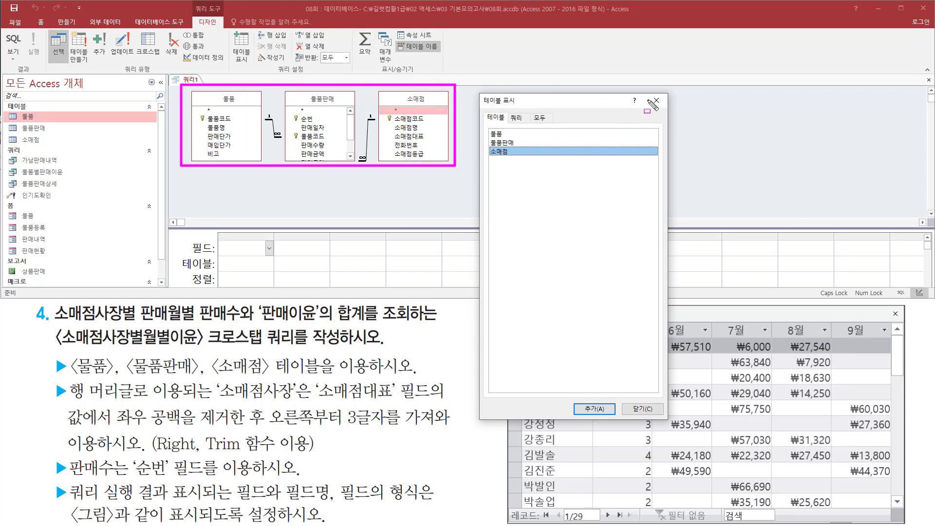
drag(642, 91, 668, 111)
key(Escape)
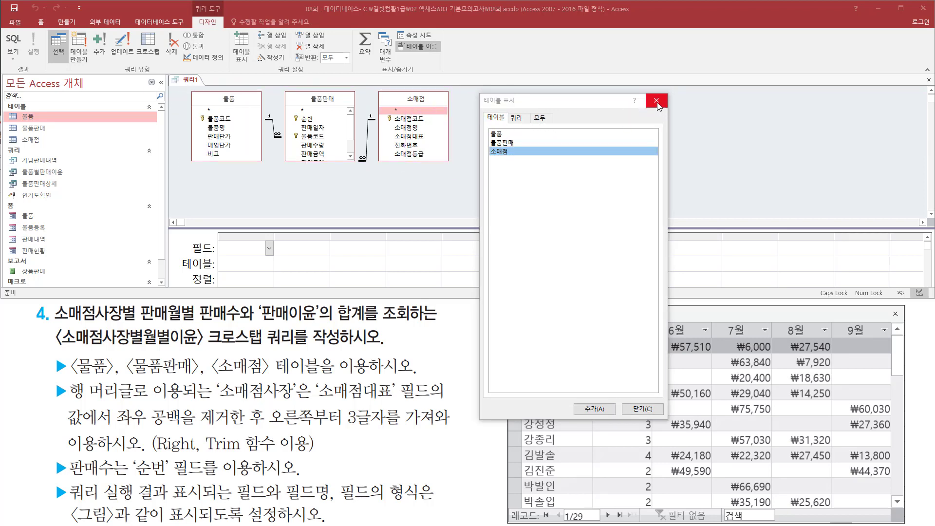
click(655, 101)
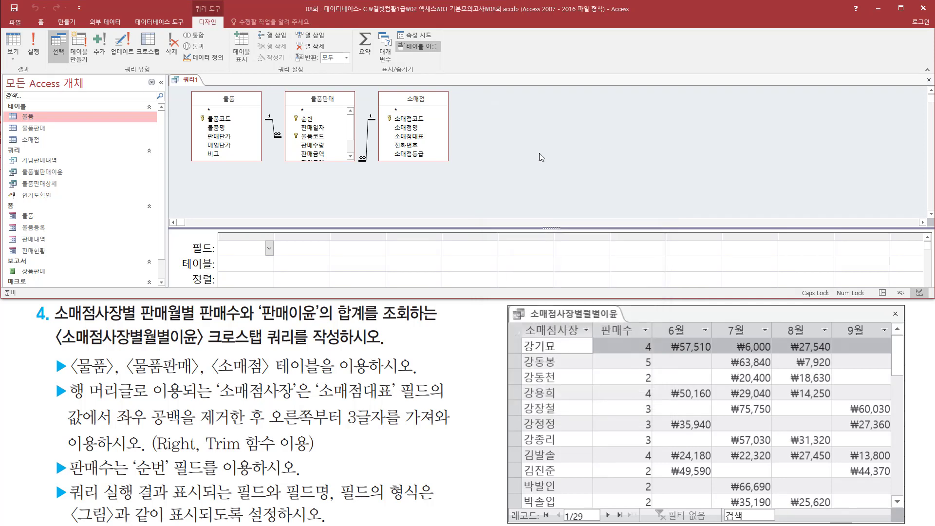
Step: Add the 소매점대표 field from the 소매점 table to the first column of the design grid
key(ctrl+2)
mouse_move(521, 336)
mouse_down()
mouse_move(525, 325)
mouse_move(587, 347)
mouse_move(580, 507)
mouse_up()
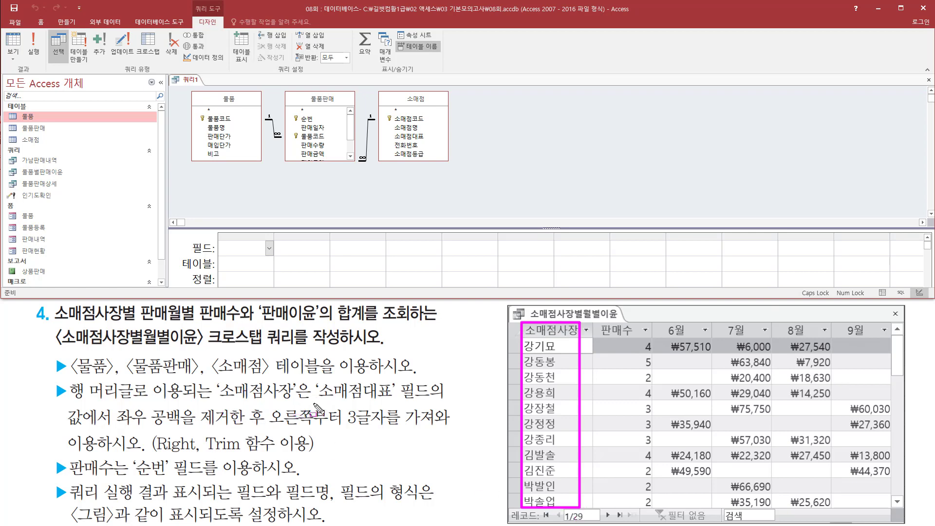
mouse_move(315, 405)
mouse_down()
mouse_move(412, 395)
mouse_move(409, 376)
mouse_move(435, 377)
mouse_up()
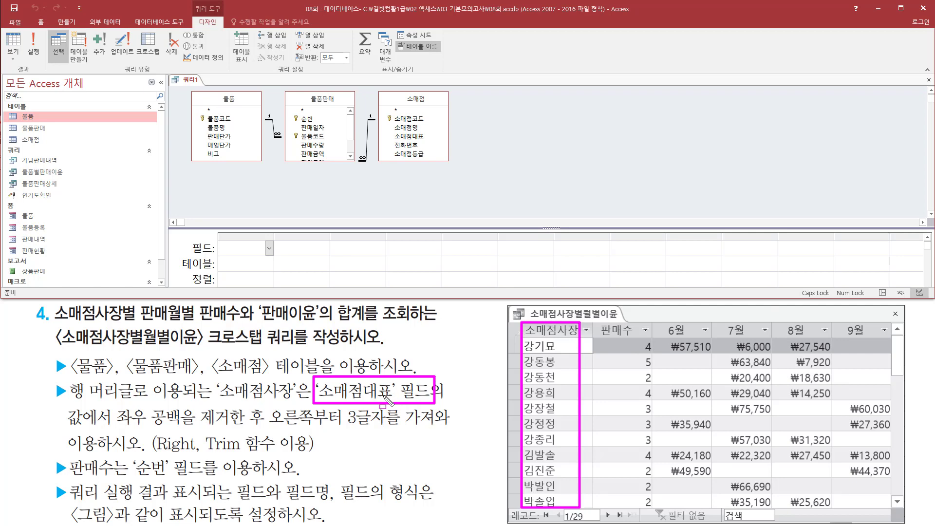
drag(379, 90, 458, 168)
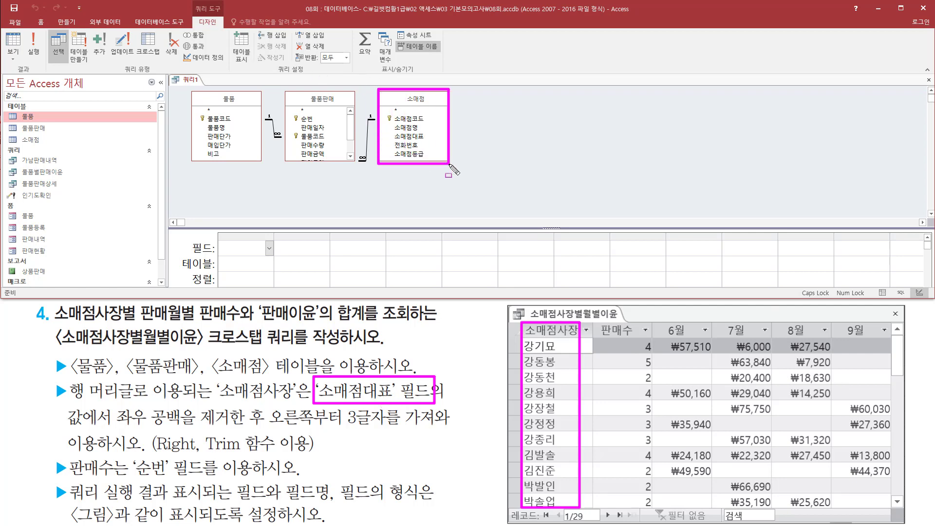
drag(391, 129, 437, 142)
click(416, 139)
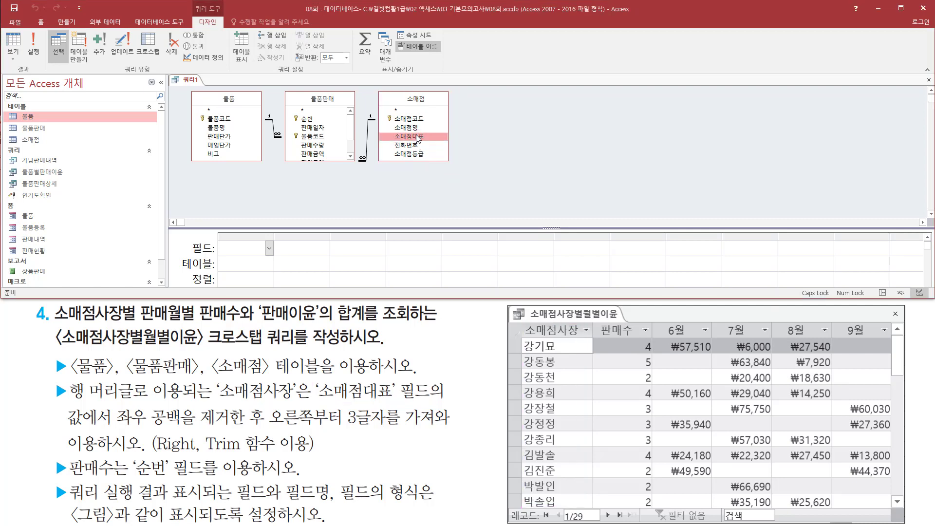
double_click(416, 139)
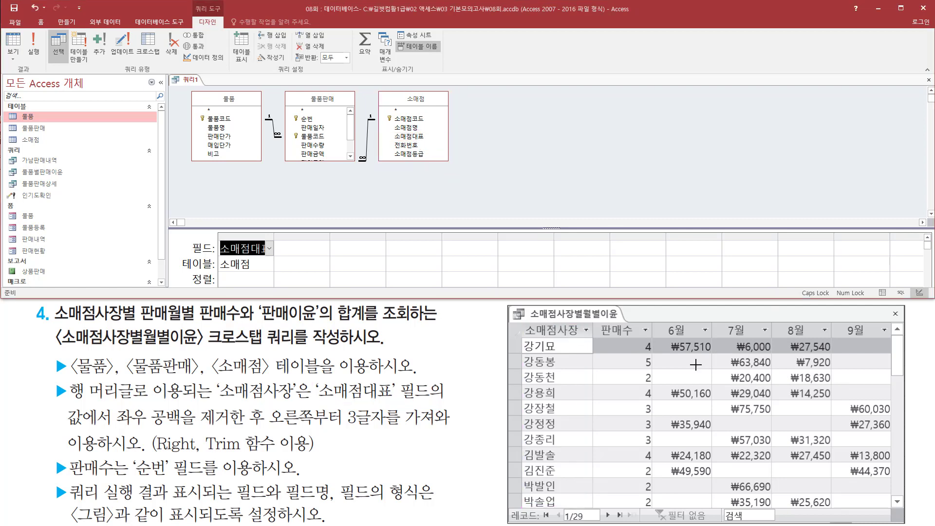
Step: Add the 순번 field from the 물품판매 table to the second column of the design grid
mouse_move(598, 320)
mouse_down()
mouse_move(627, 345)
mouse_move(643, 343)
mouse_up()
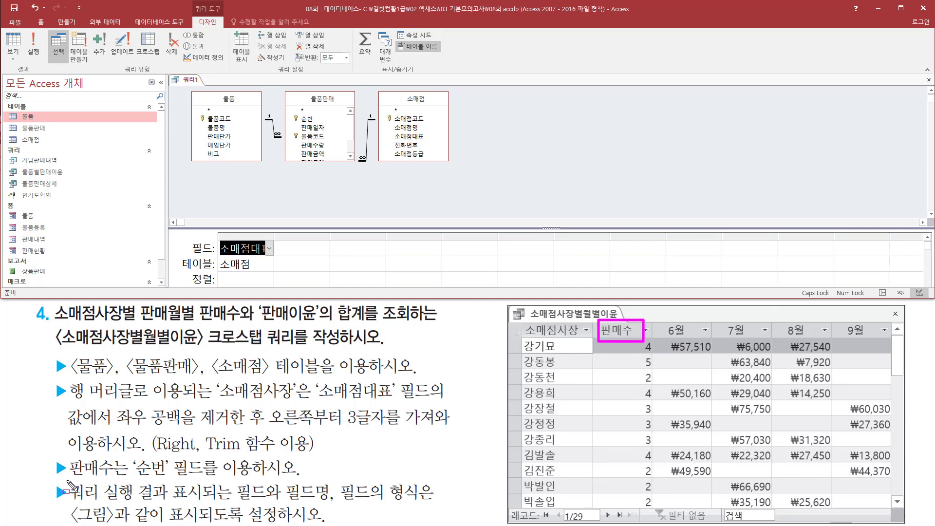
drag(64, 479, 257, 480)
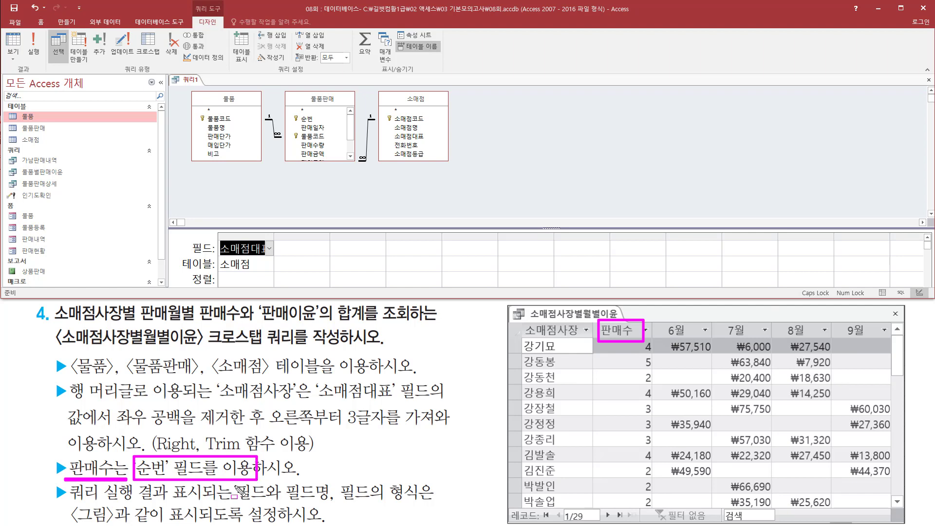
mouse_move(283, 92)
mouse_down()
mouse_move(313, 132)
mouse_move(361, 165)
mouse_up()
drag(294, 114, 311, 122)
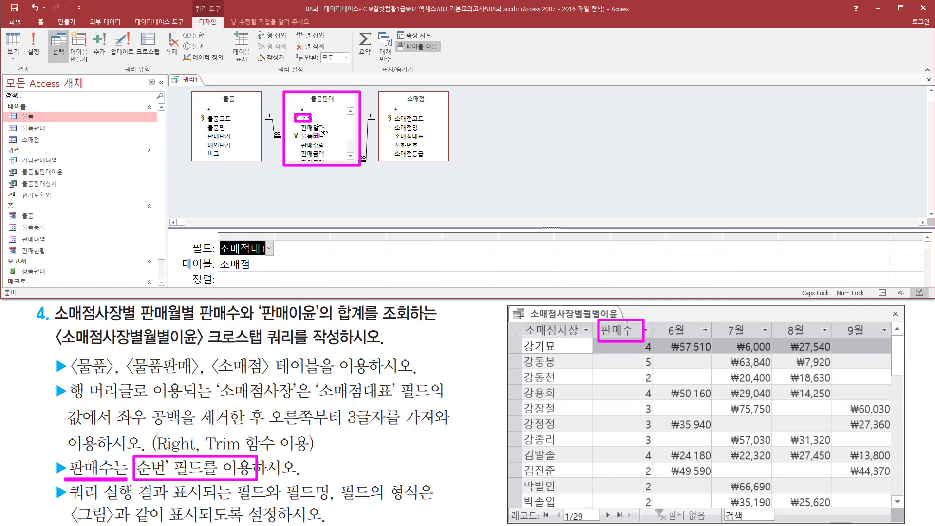
key(Escape)
click(308, 119)
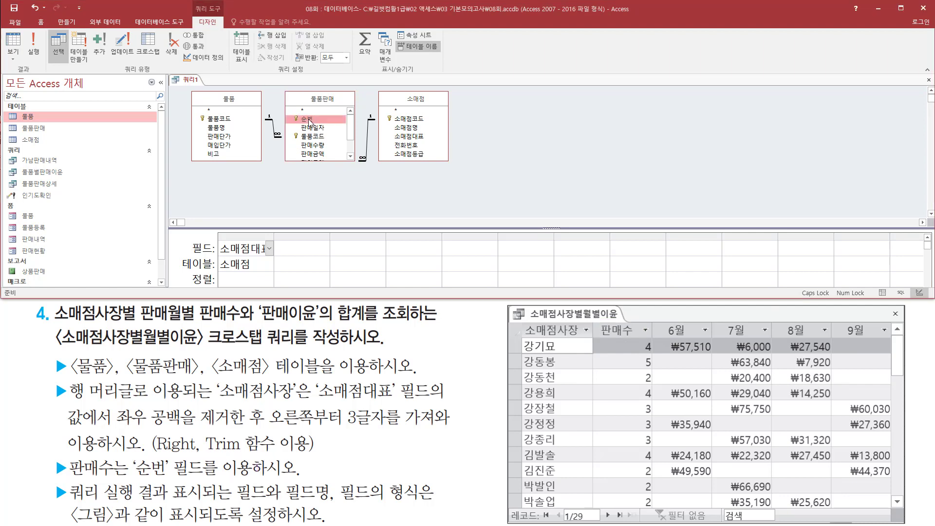
double_click(308, 119)
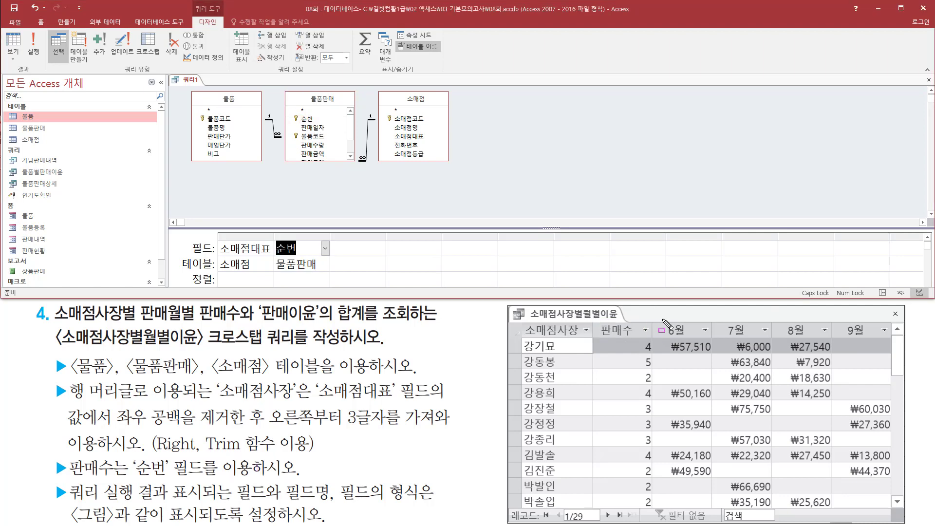
Step: Add the 판매일자 field from the 물품판매 table to the third column of the design grid
mouse_move(661, 319)
mouse_down()
mouse_move(679, 344)
mouse_move(889, 341)
mouse_up()
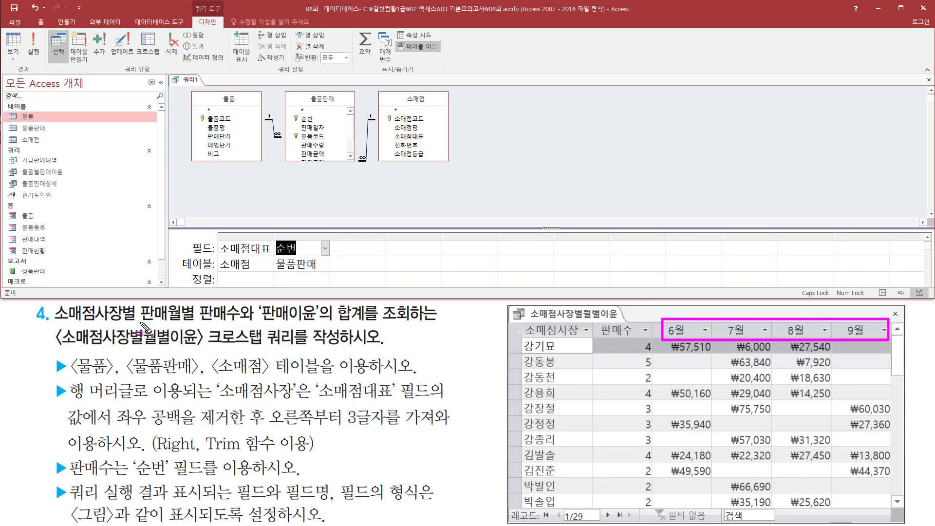
drag(140, 322, 179, 322)
drag(285, 89, 358, 169)
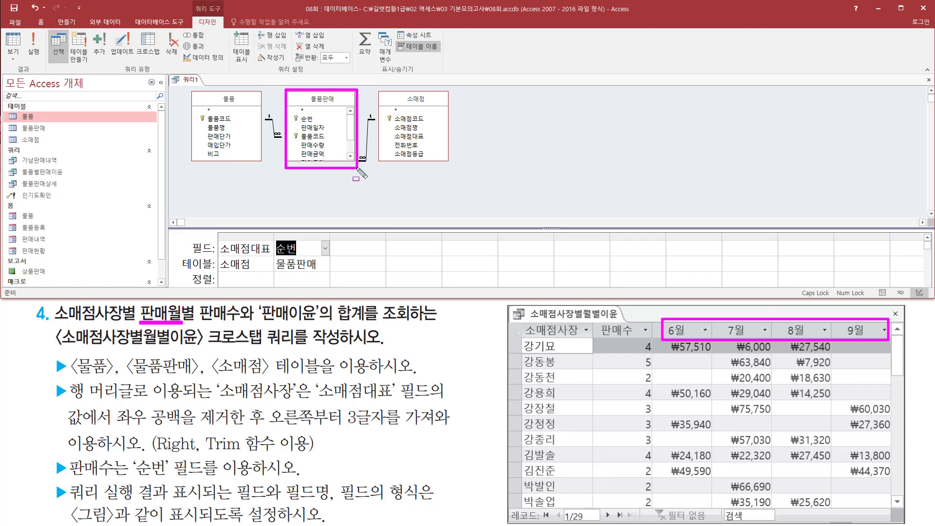
key(Escape)
scroll(352, 141, down, 2)
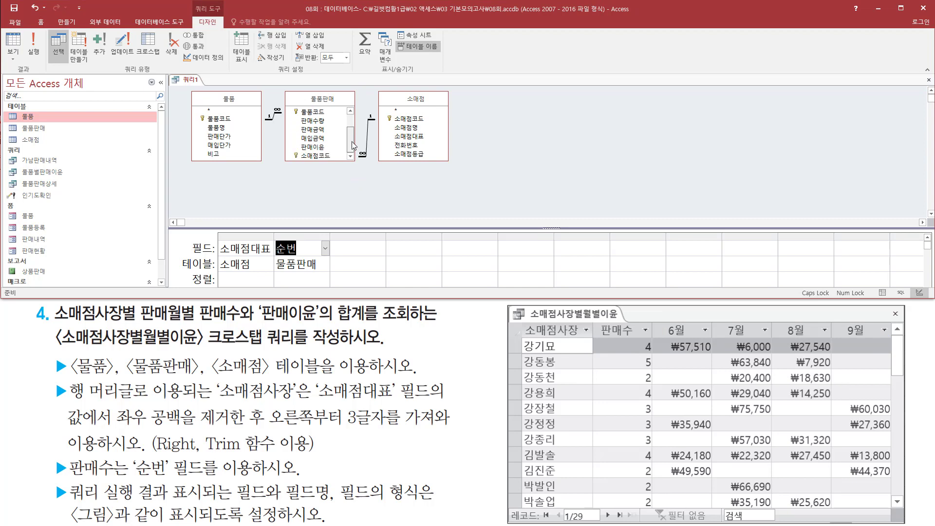
scroll(354, 125, up, 2)
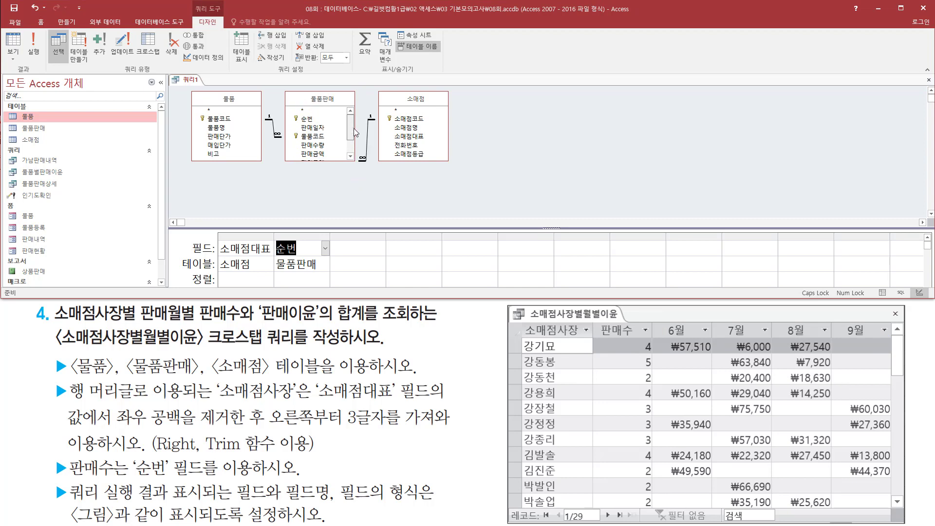
mouse_move(354, 129)
mouse_down()
mouse_move(355, 156)
mouse_move(352, 120)
mouse_up()
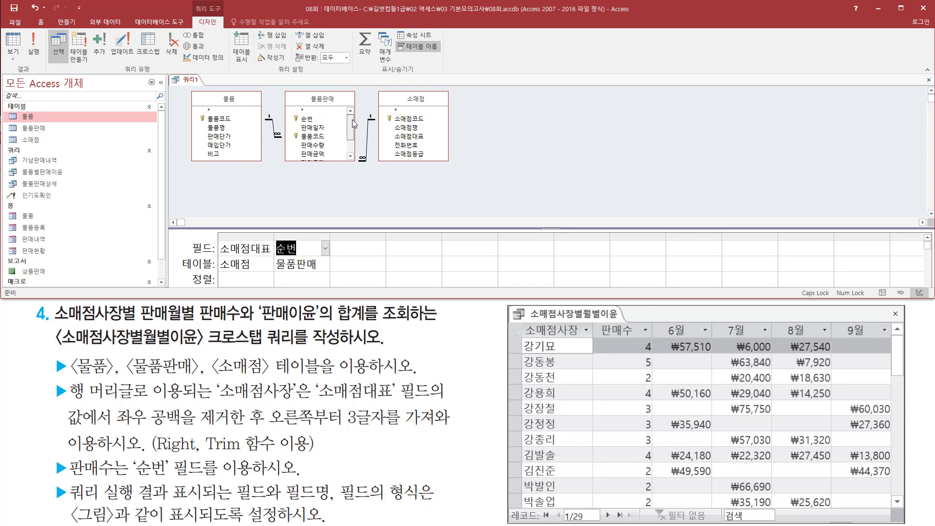
click(319, 128)
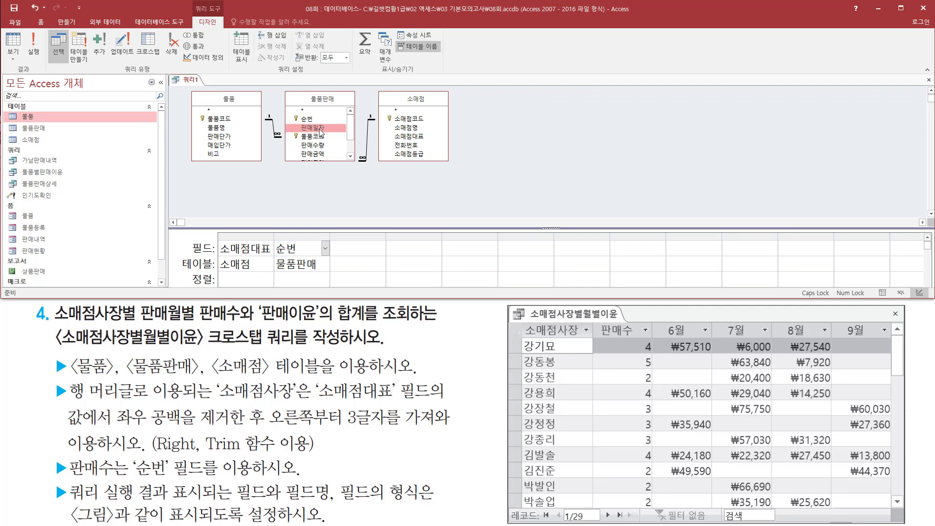
double_click(320, 129)
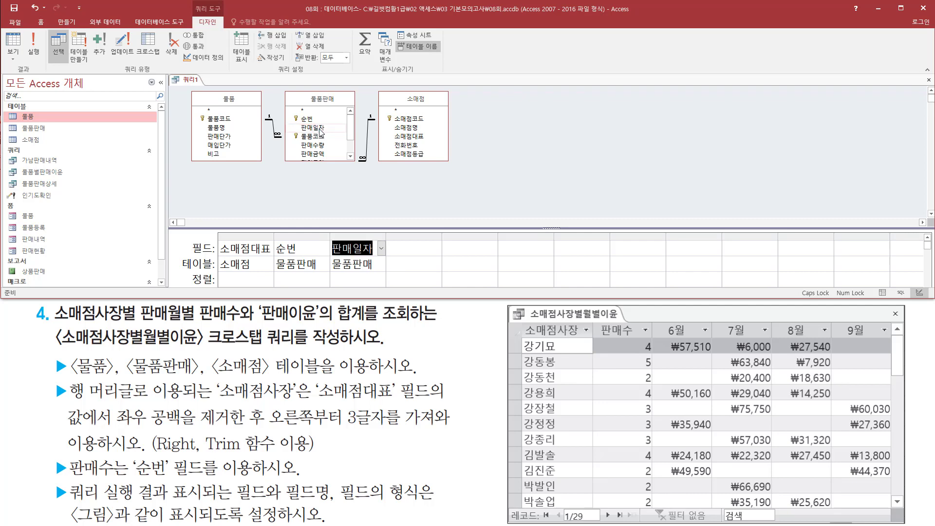
Step: Add the 판매이윤 field from the 물품판매 table to the fourth column and enlarge the design grid area
mouse_move(662, 336)
mouse_down()
mouse_move(821, 470)
mouse_move(894, 506)
mouse_move(886, 503)
mouse_up()
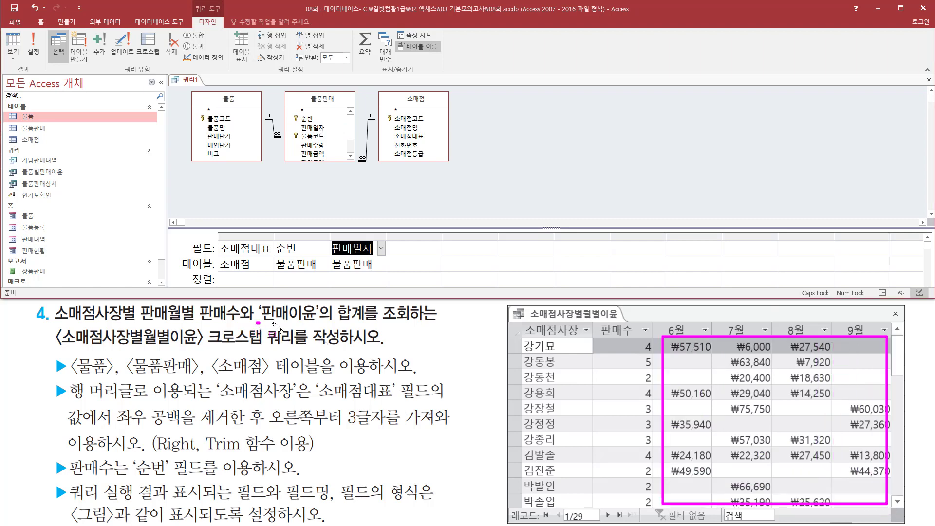
drag(257, 322, 370, 322)
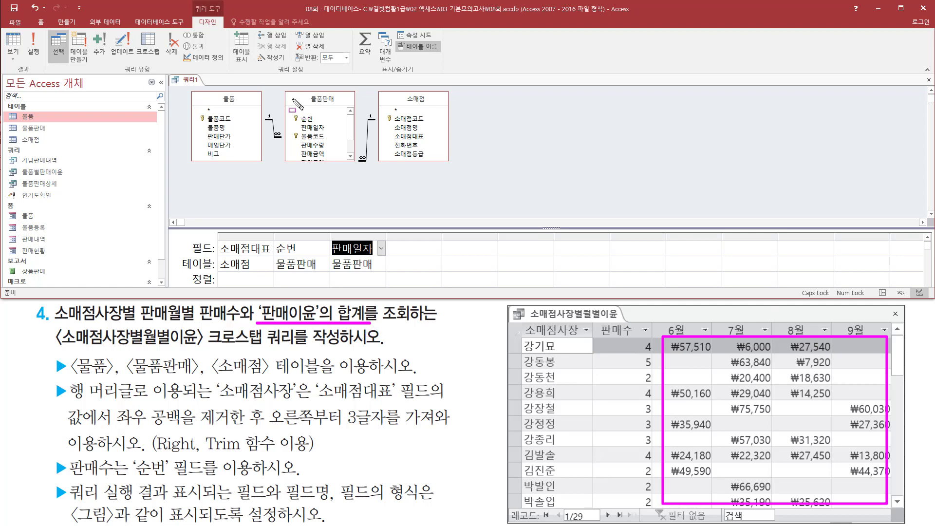
drag(283, 92, 354, 166)
key(Escape)
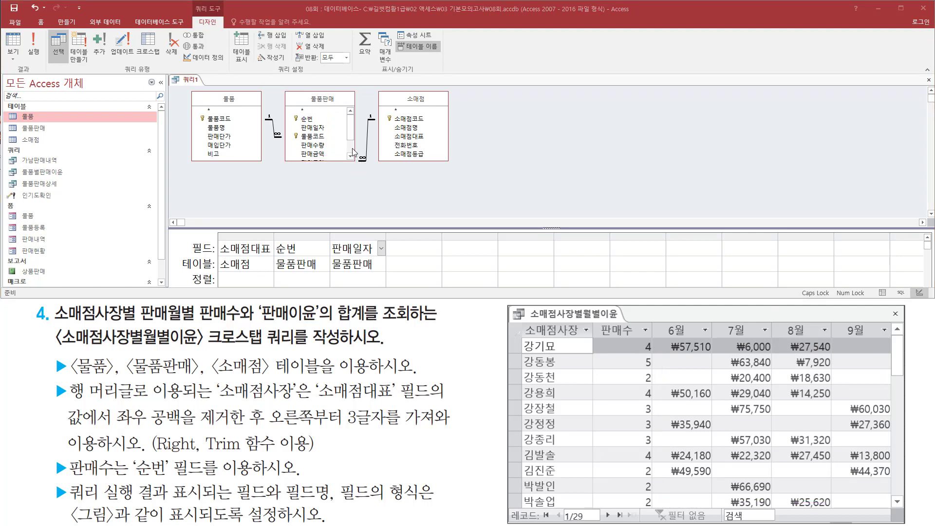
scroll(352, 151, down, 1)
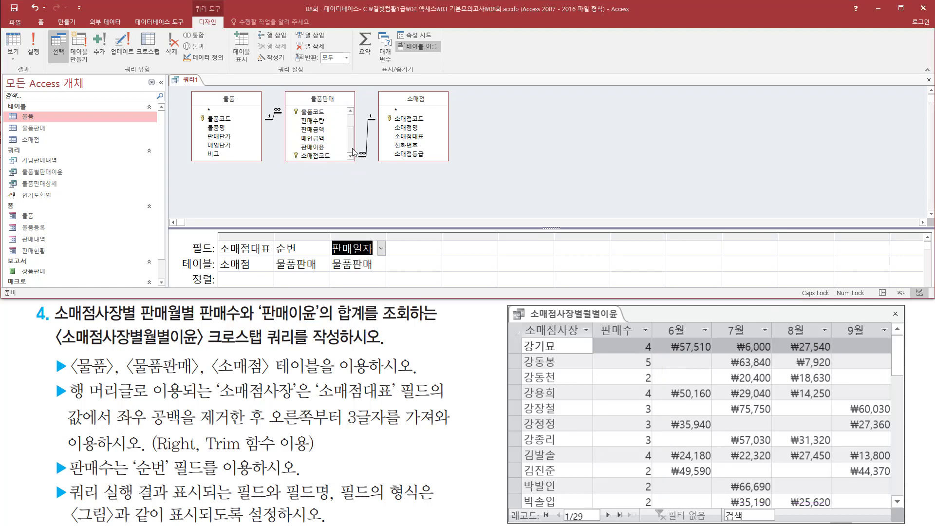
click(319, 148)
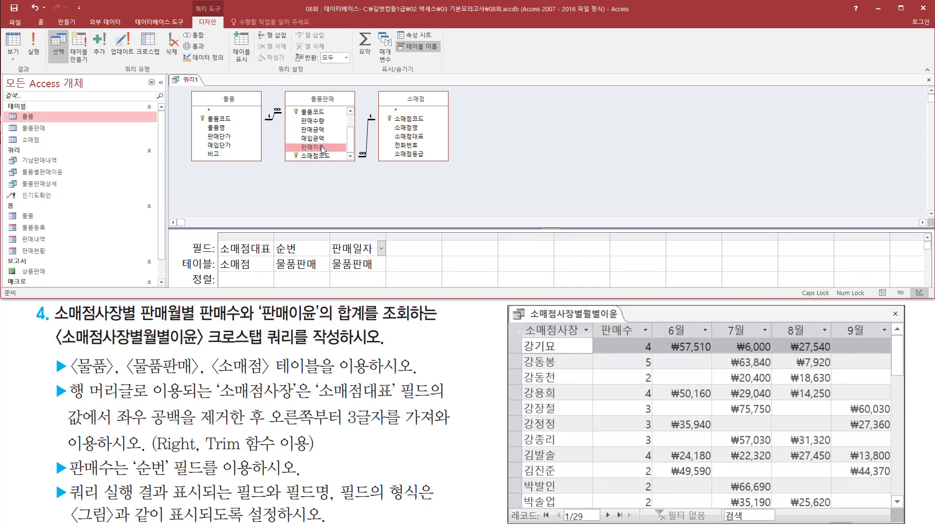
double_click(321, 148)
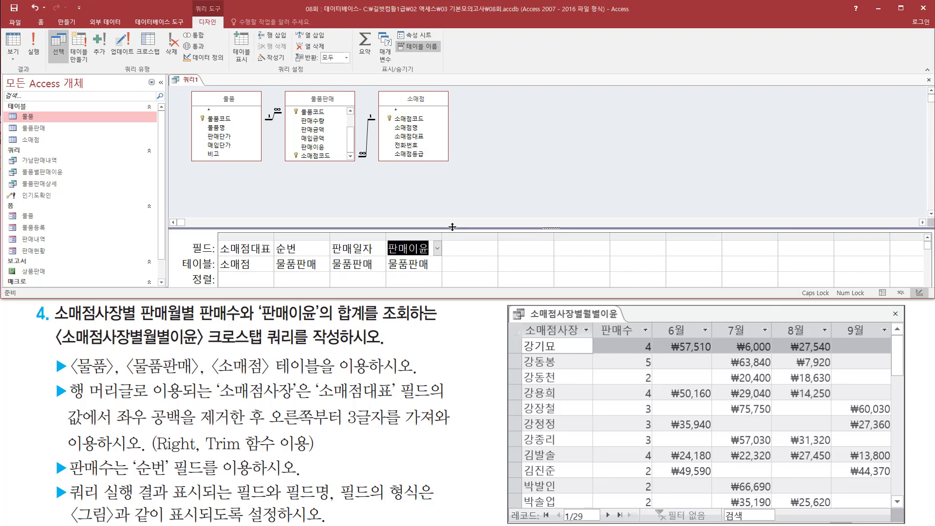
drag(456, 226, 496, 176)
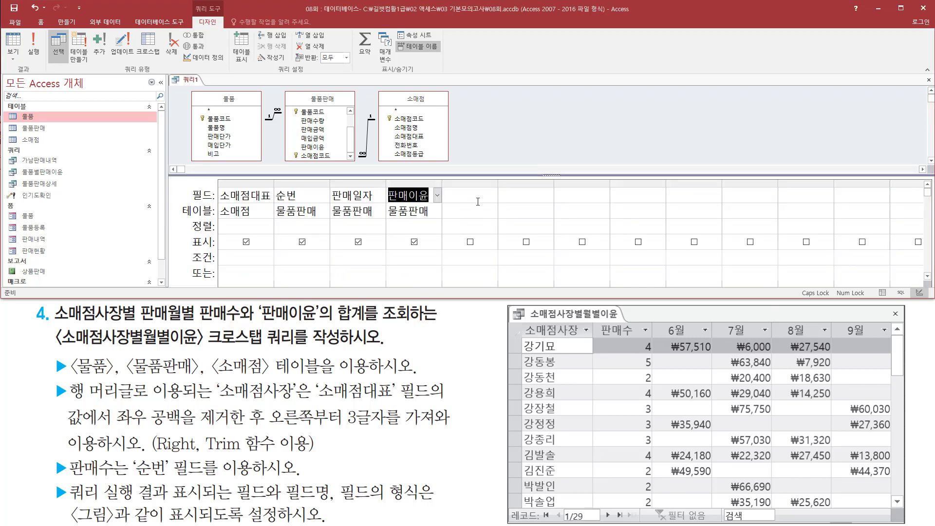
Step: Run the query and compare the 소매점대표 and 순번 columns with the Right, Trim and 판매수 requirements
click(33, 44)
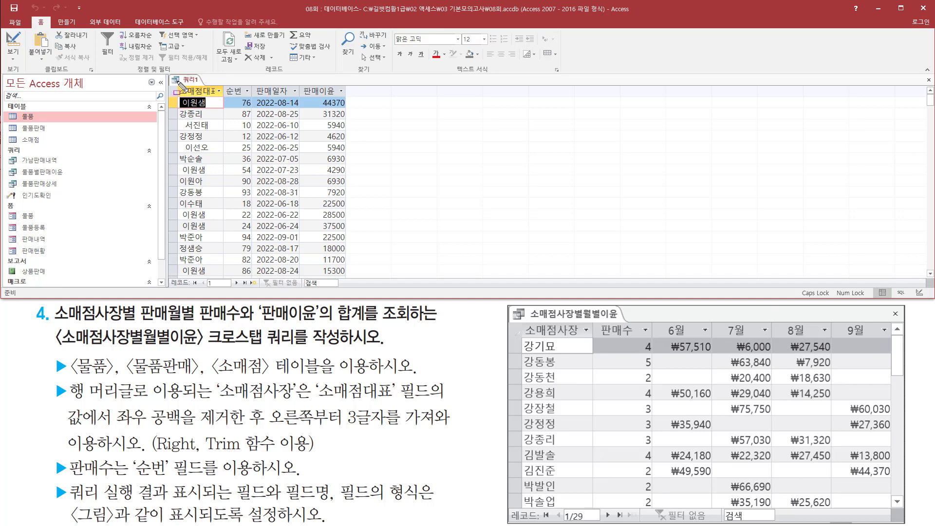
mouse_move(181, 88)
mouse_down()
mouse_move(196, 206)
mouse_move(228, 279)
mouse_up()
key(Escape)
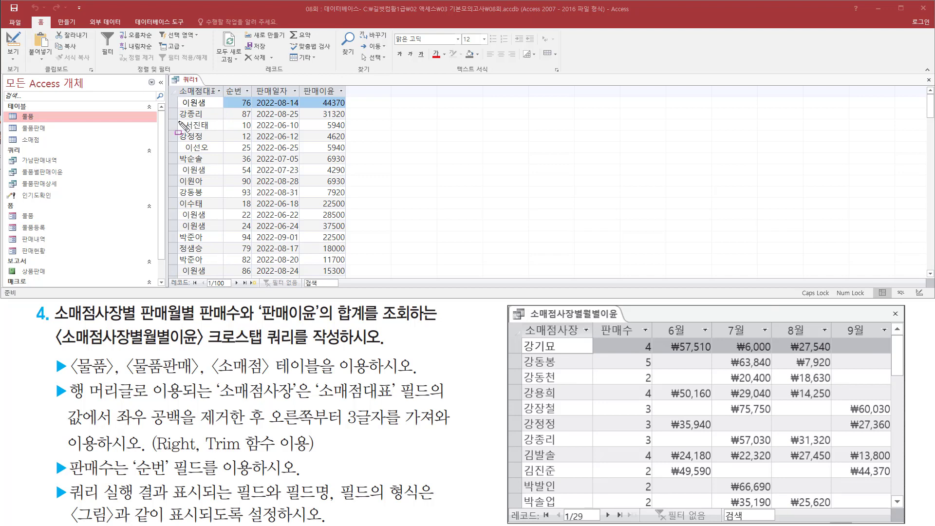
drag(179, 122, 185, 130)
drag(179, 97, 183, 109)
drag(180, 143, 187, 153)
drag(197, 453, 276, 454)
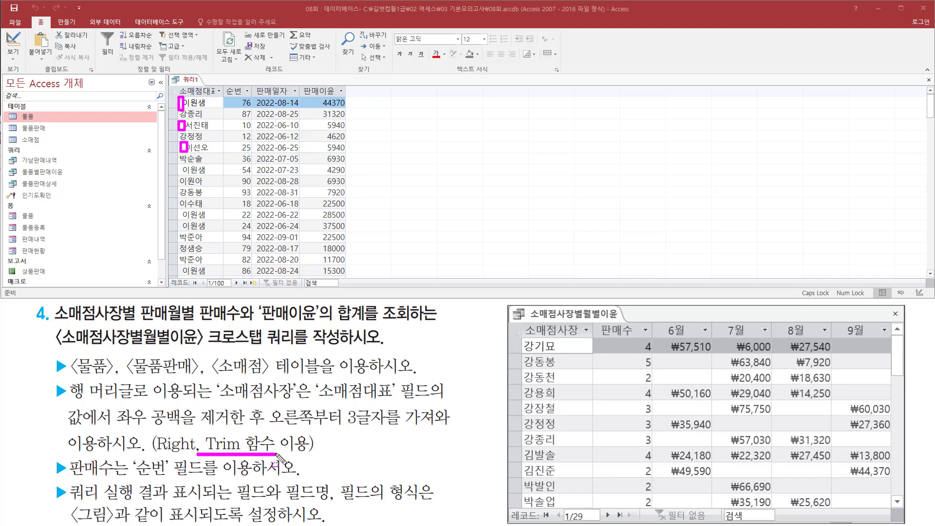
mouse_move(154, 430)
mouse_down()
mouse_move(160, 443)
mouse_move(199, 454)
mouse_up()
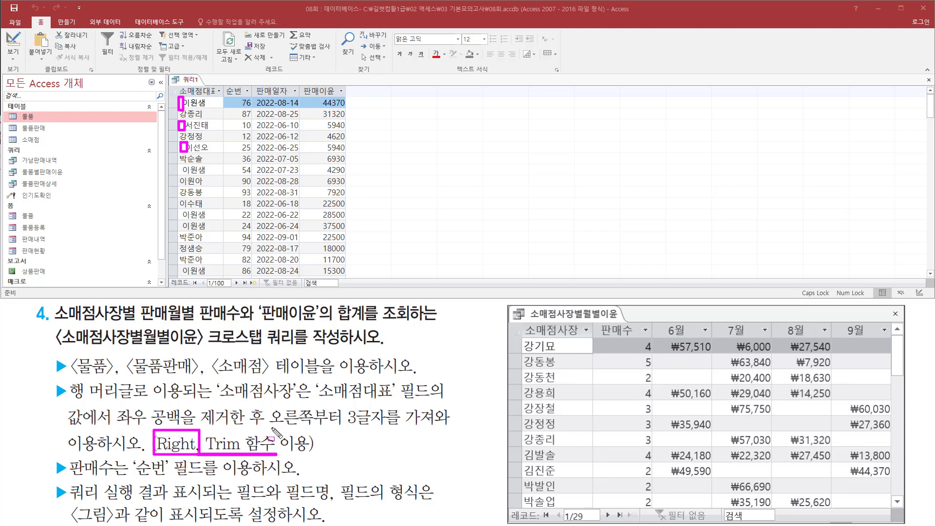
drag(271, 427, 393, 428)
drag(519, 331, 562, 508)
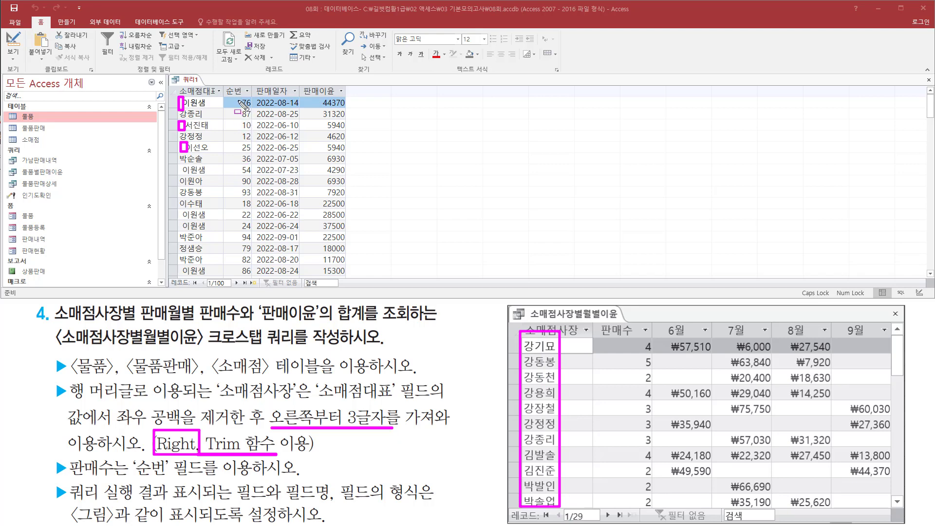
drag(236, 97, 253, 274)
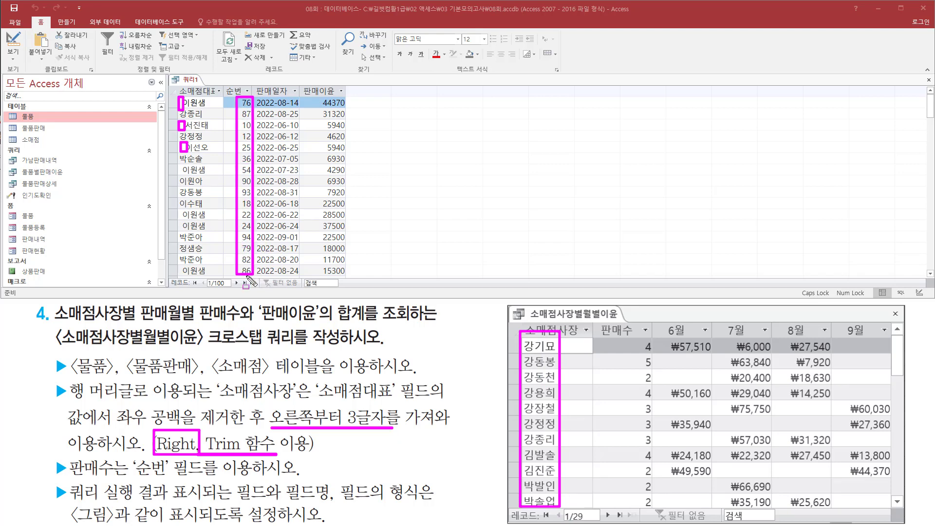
drag(69, 478, 268, 485)
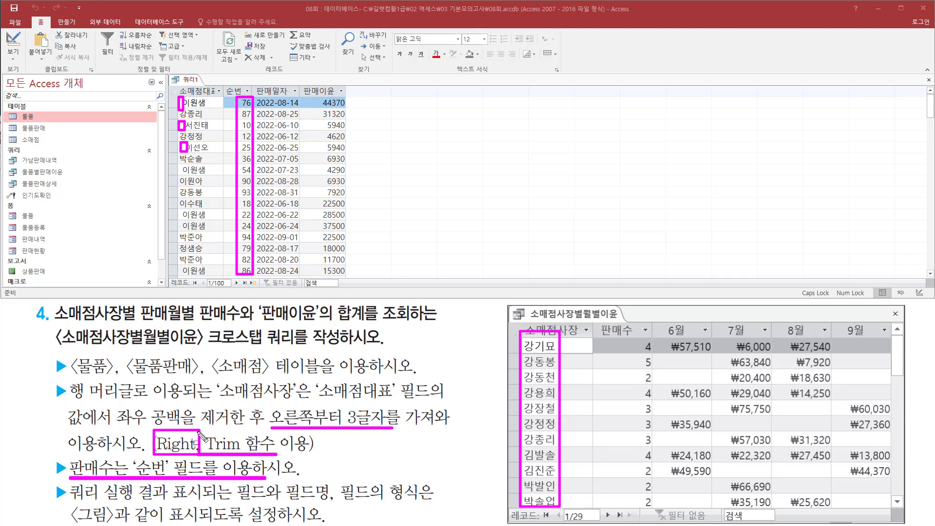
key(Escape)
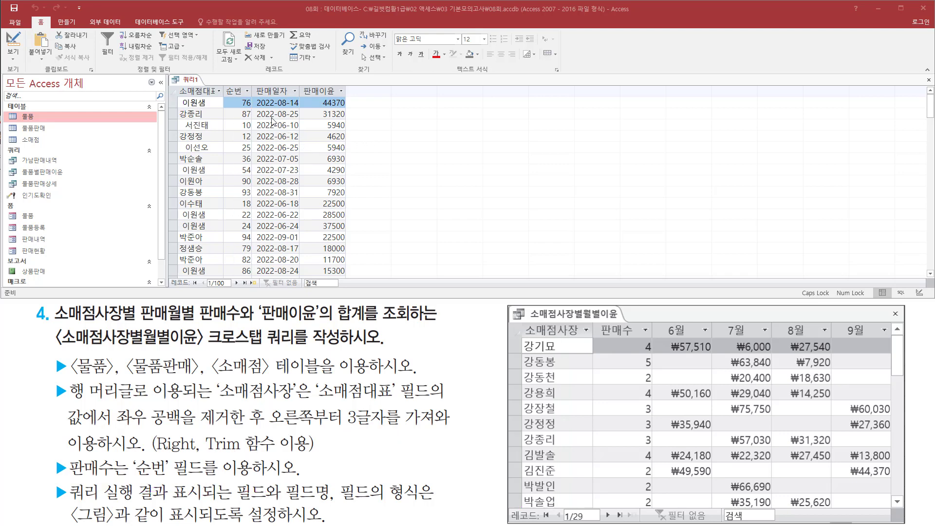
Step: Compare the 판매일자 and 판매이윤 columns with the required month headings and profit totals, and return to design view
drag(254, 94, 302, 281)
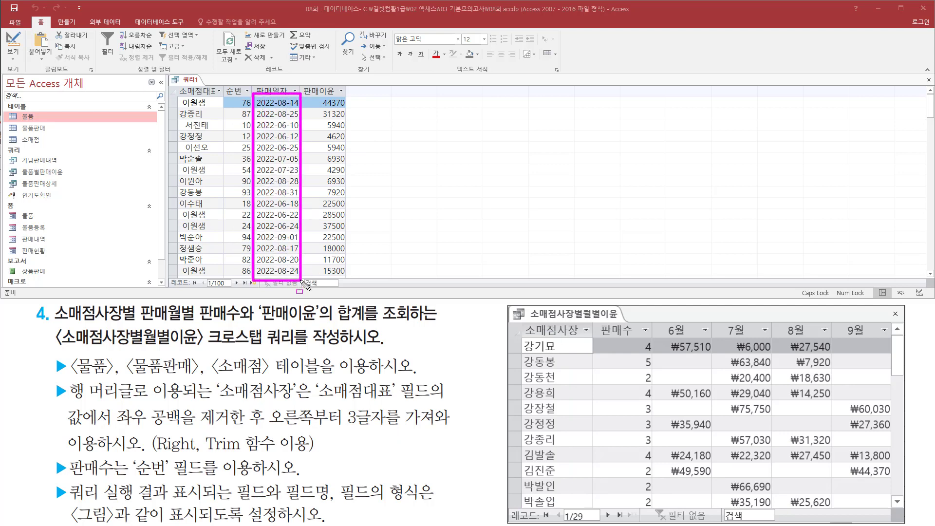
mouse_move(657, 320)
mouse_down()
mouse_move(684, 344)
mouse_move(882, 342)
mouse_up()
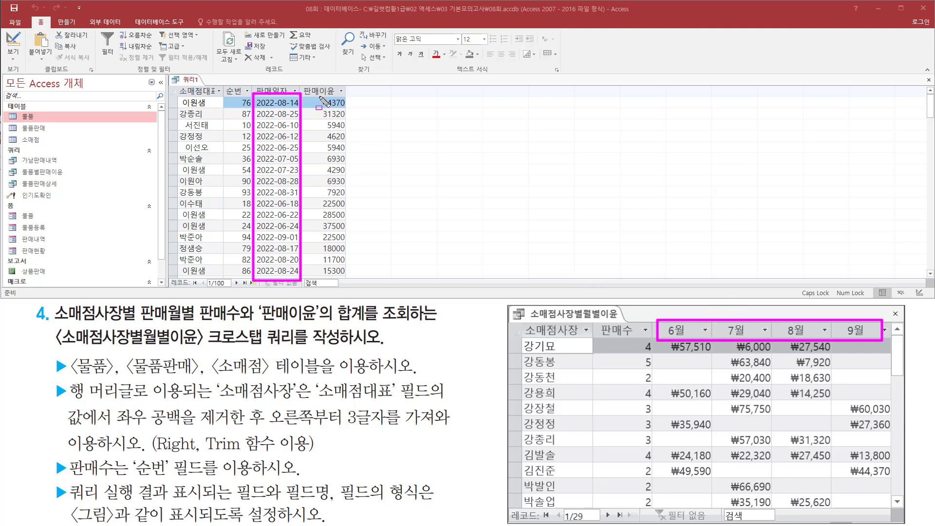
drag(321, 100, 355, 282)
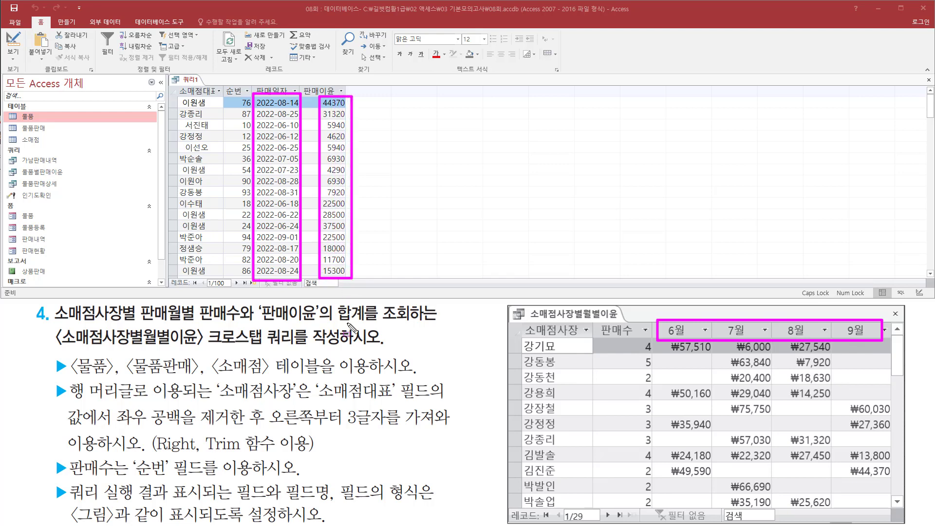
drag(336, 322, 375, 322)
right_click(192, 81)
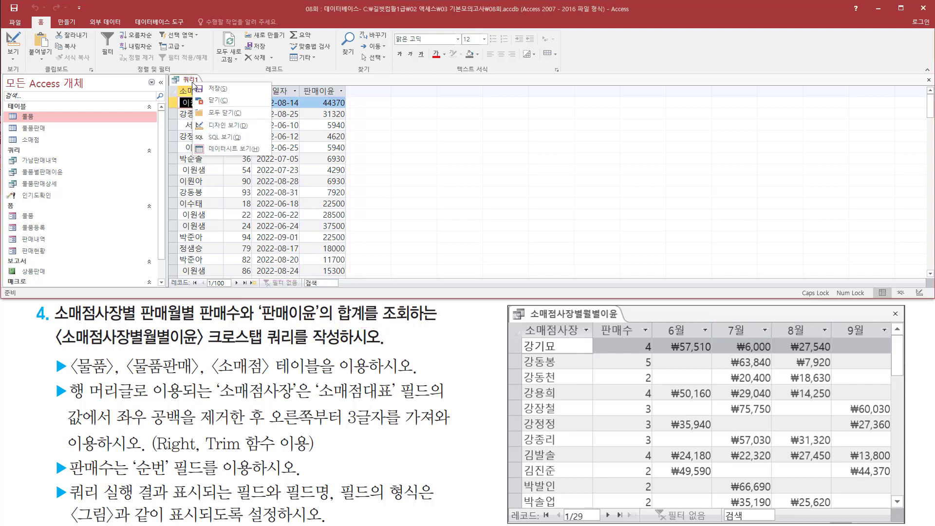
click(231, 128)
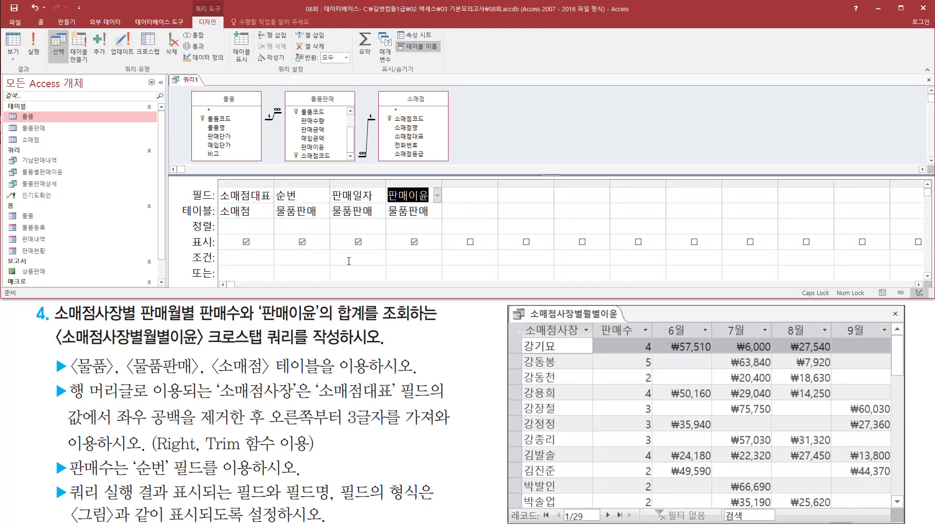
Step: Change the query type from a select query to a crosstab (크로스탭) query
click(210, 100)
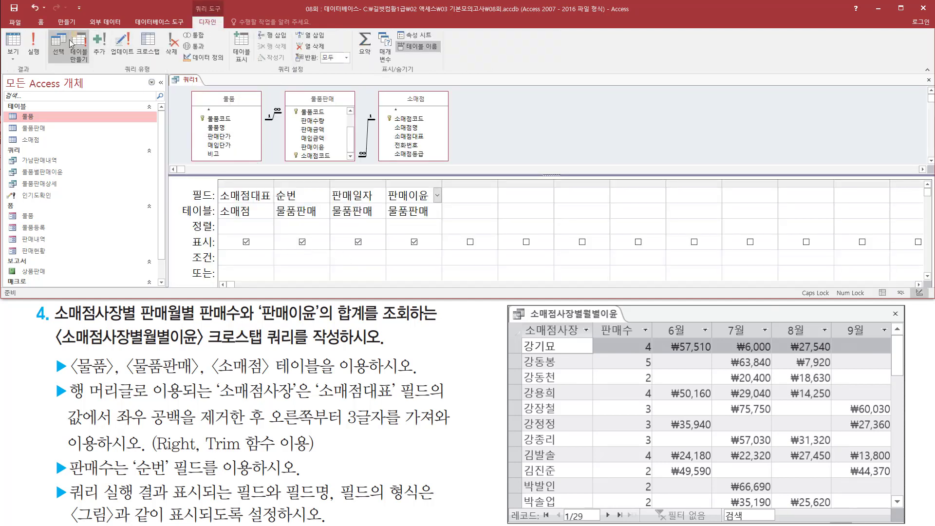
key(ctrl+2)
drag(44, 28, 229, 74)
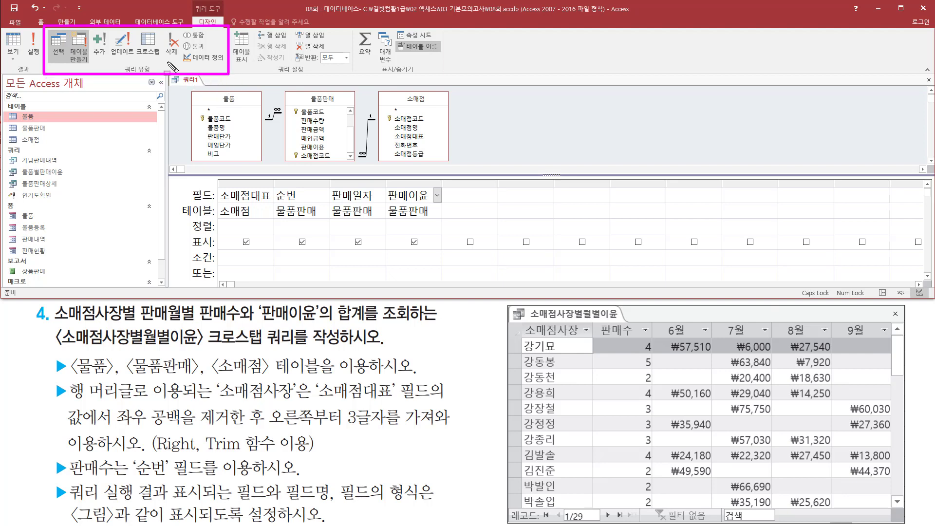
drag(135, 30, 161, 60)
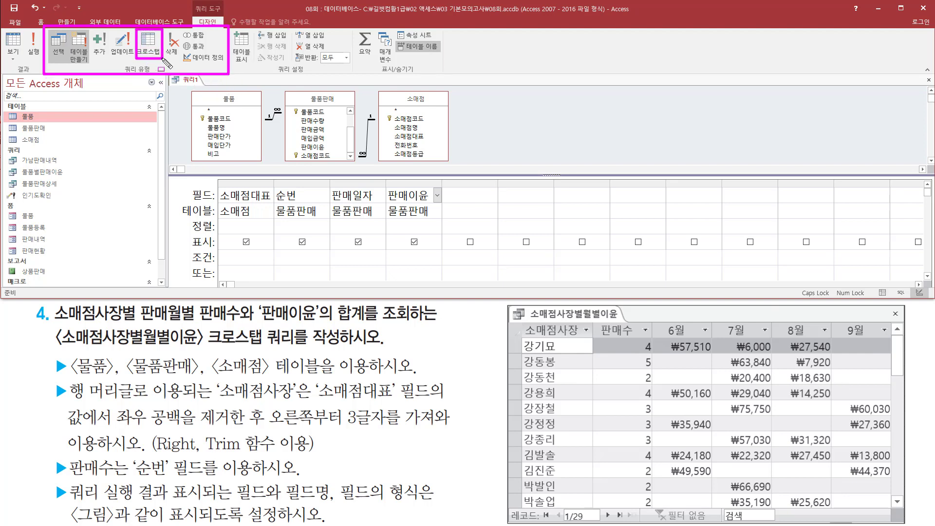
key(Escape)
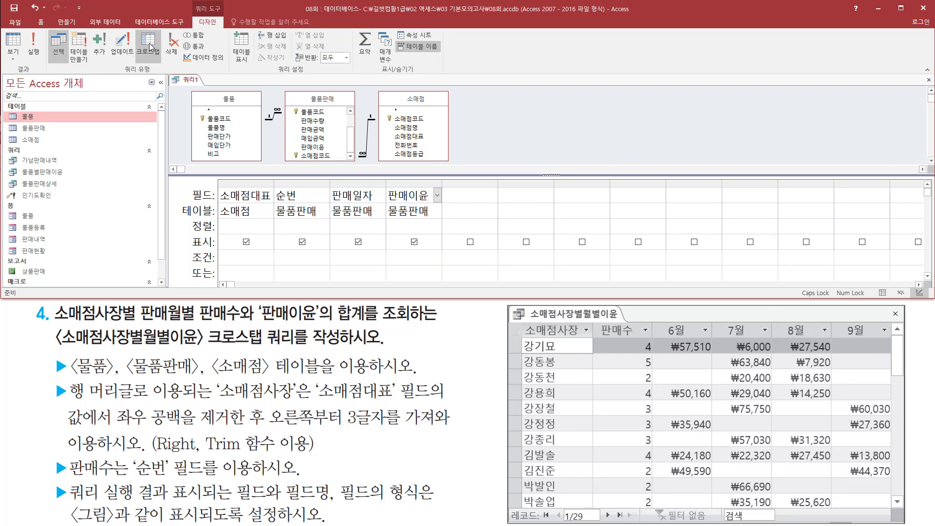
click(149, 47)
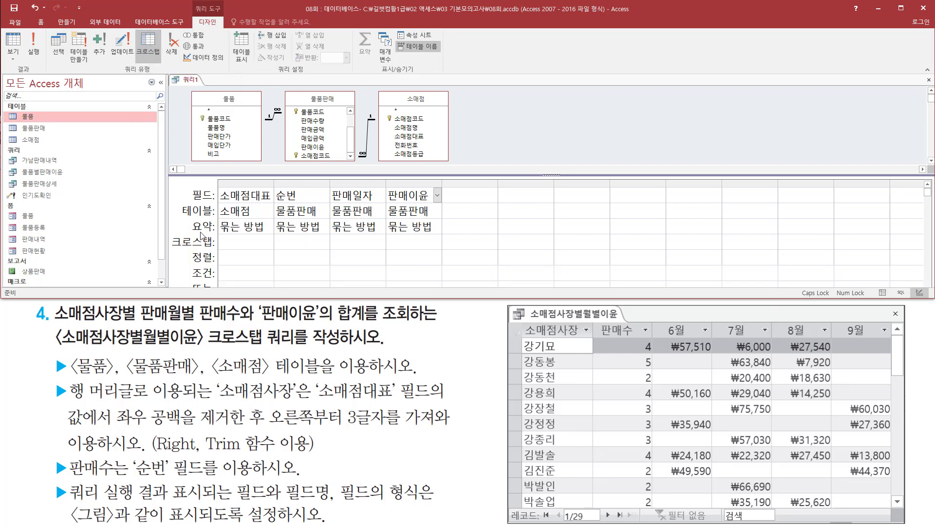
Step: Set the 크로스탭 option of the 소매점대표 column to 행 머리글
mouse_move(165, 234)
mouse_down()
mouse_move(339, 253)
mouse_move(444, 252)
mouse_up()
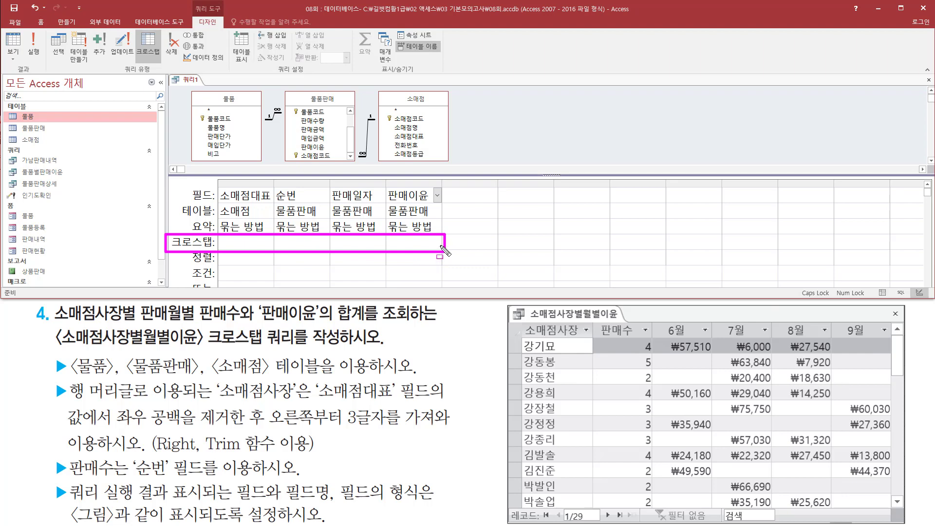
key(Escape)
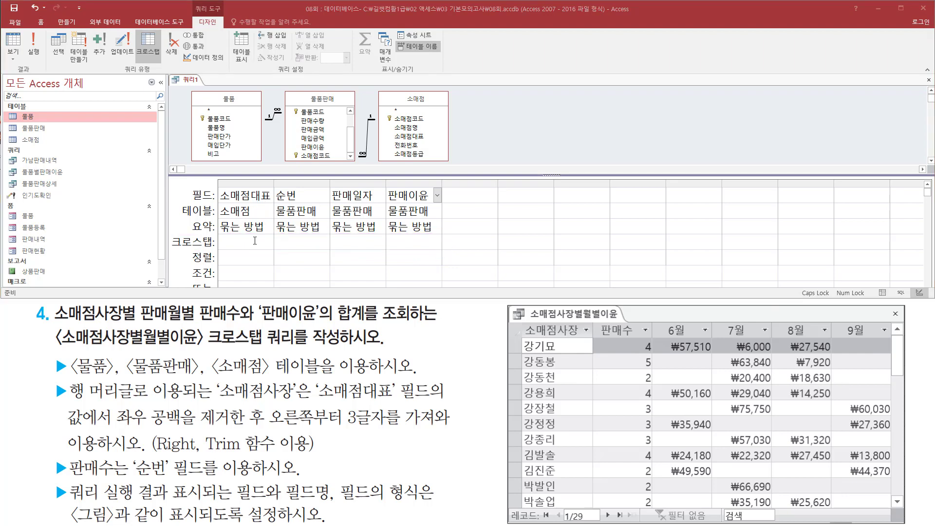
click(256, 242)
click(270, 241)
click(244, 258)
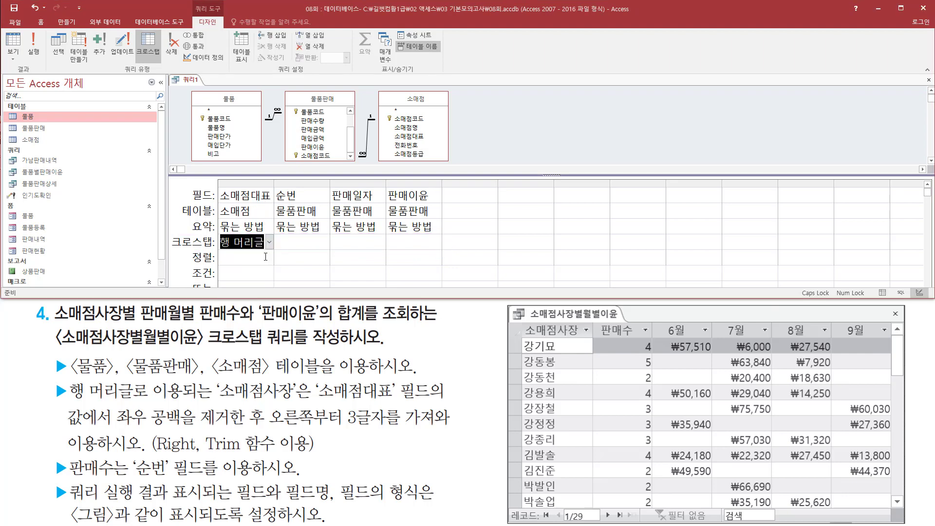
Step: Set the 크로스탭 option of the 순번 column to 행 머리글 and of the 판매일자 column to 열 머리글
click(292, 240)
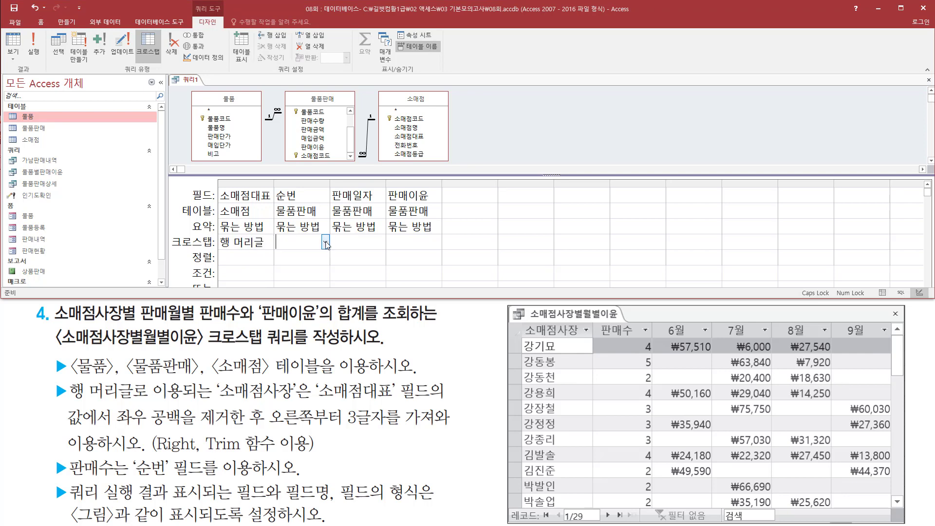
click(325, 242)
click(313, 260)
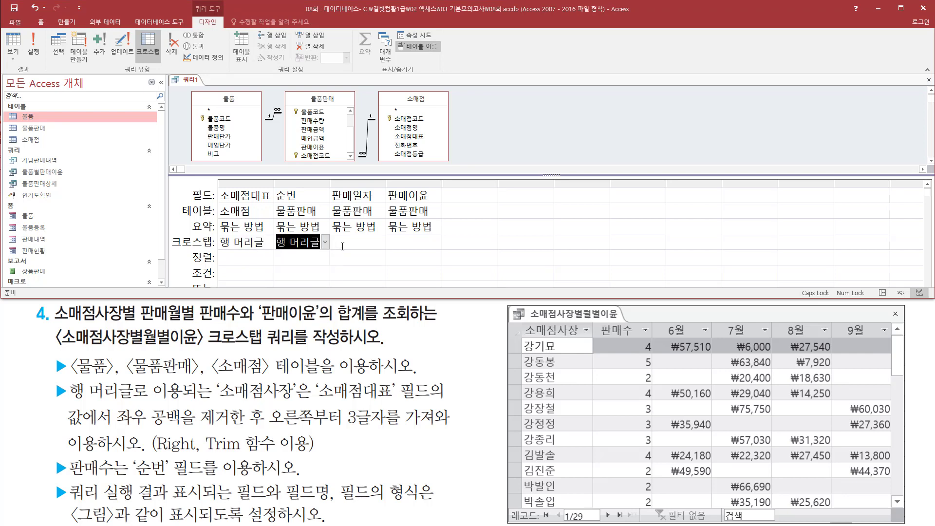
click(351, 243)
click(381, 244)
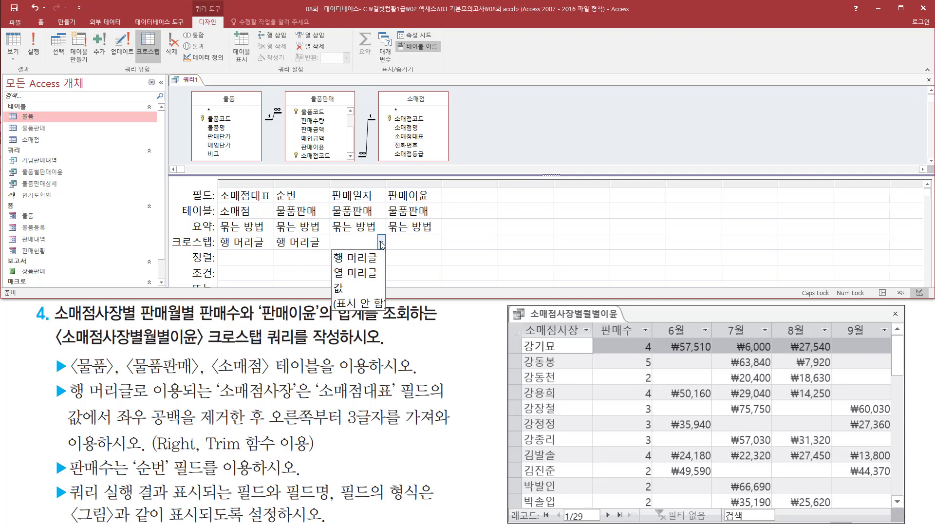
click(369, 274)
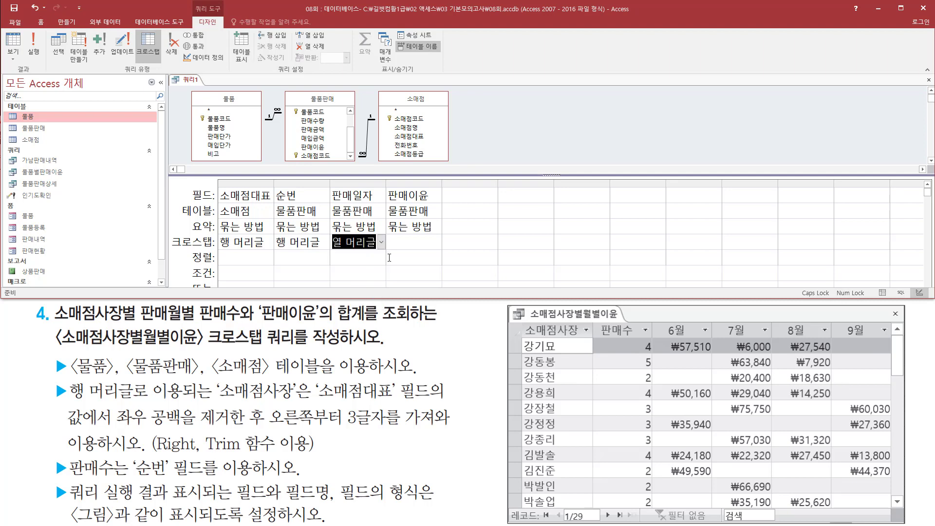
Step: Set the 크로스탭 option of the 판매이윤 column to 값
click(414, 242)
click(437, 243)
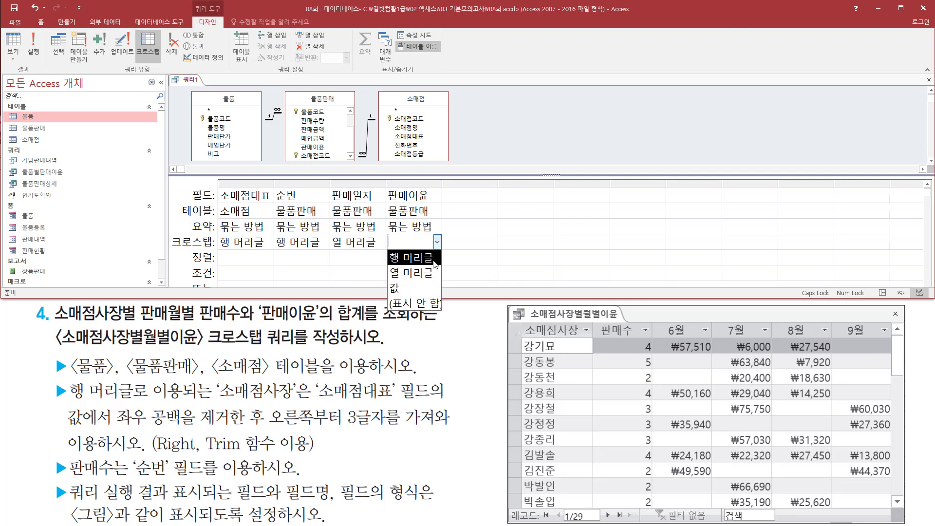
click(425, 292)
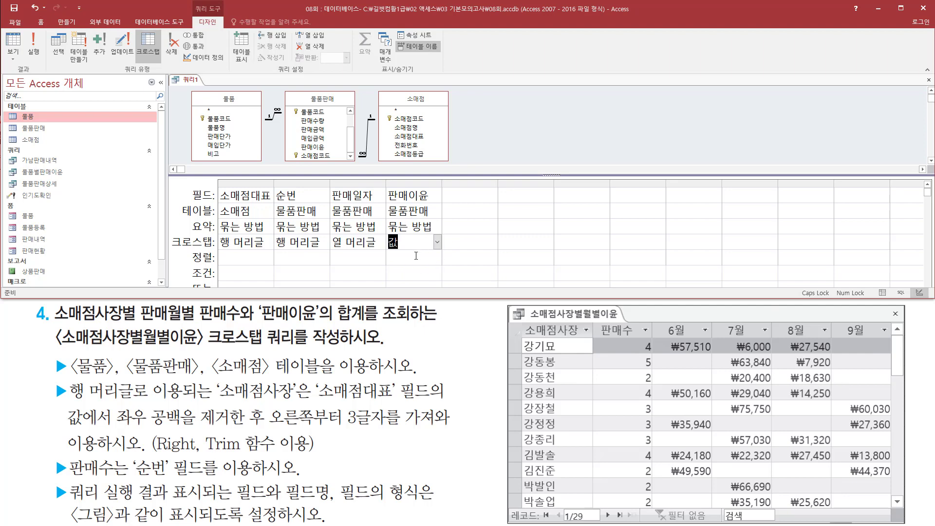
Step: Set the 요약 option of the 순번 column to 개수
drag(274, 185, 308, 205)
drag(274, 219, 320, 238)
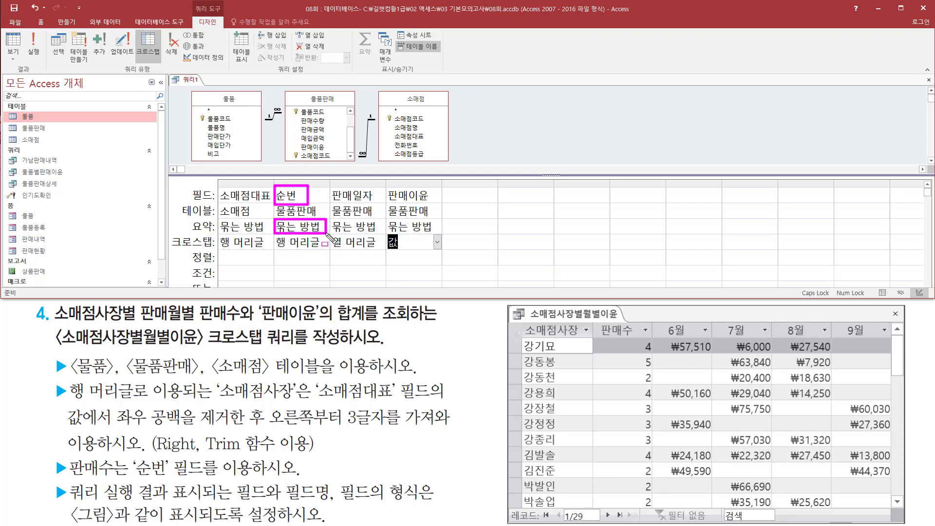
key(Escape)
click(325, 227)
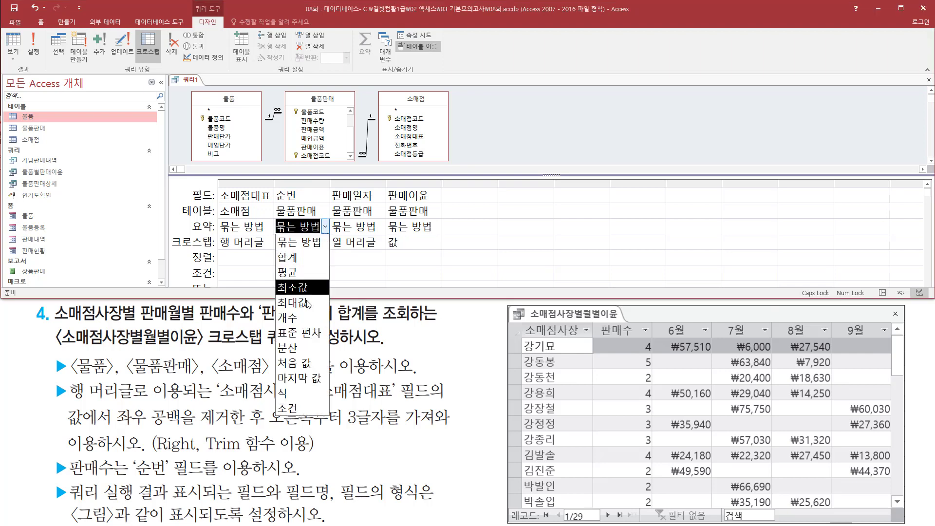
click(306, 321)
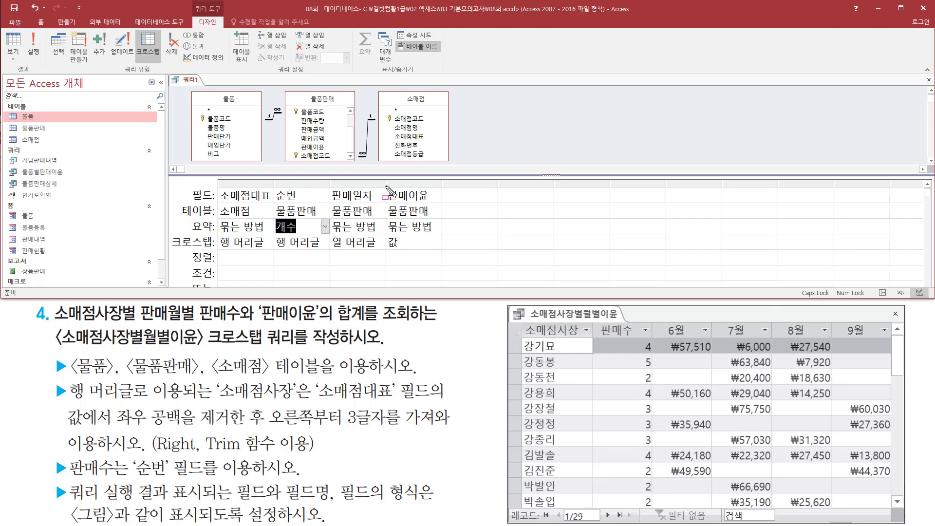
Step: Set the 요약 option of the 판매이윤 column to 합계
drag(384, 186, 435, 203)
key(Escape)
click(414, 226)
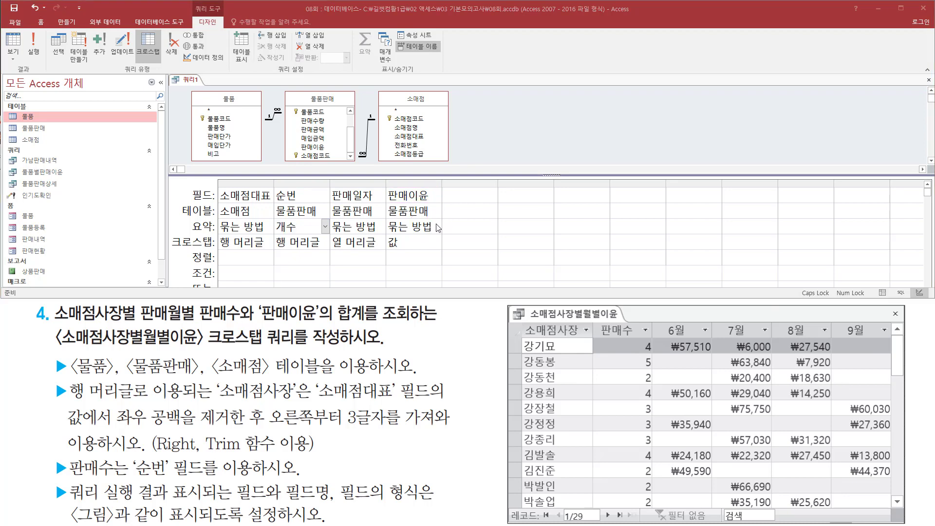
click(437, 226)
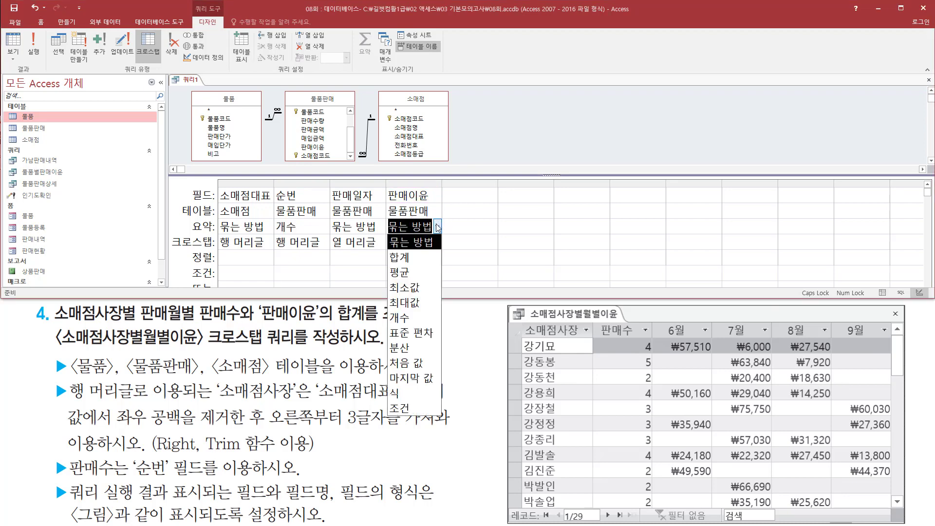
click(425, 261)
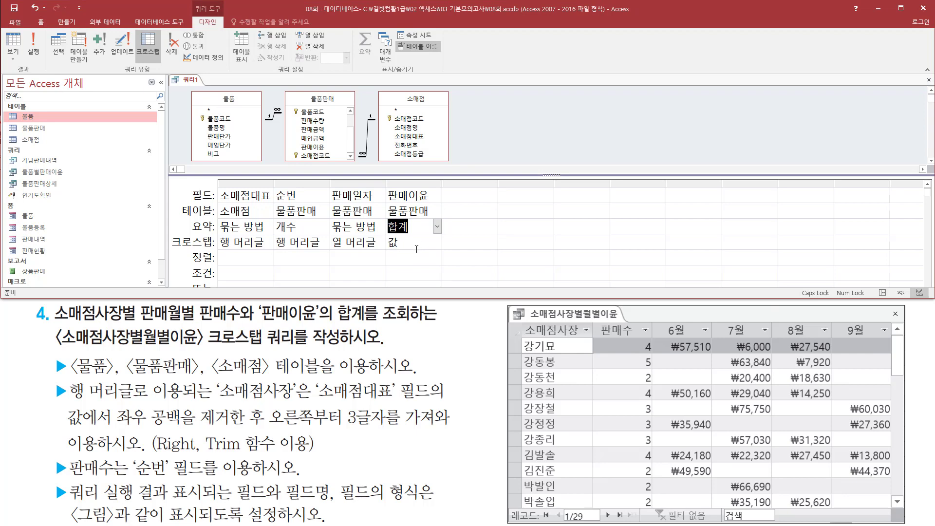
Step: Widen the 소매점대표 column in the design grid and change its field expression to TRIM([소매점대표])
drag(218, 194, 405, 195)
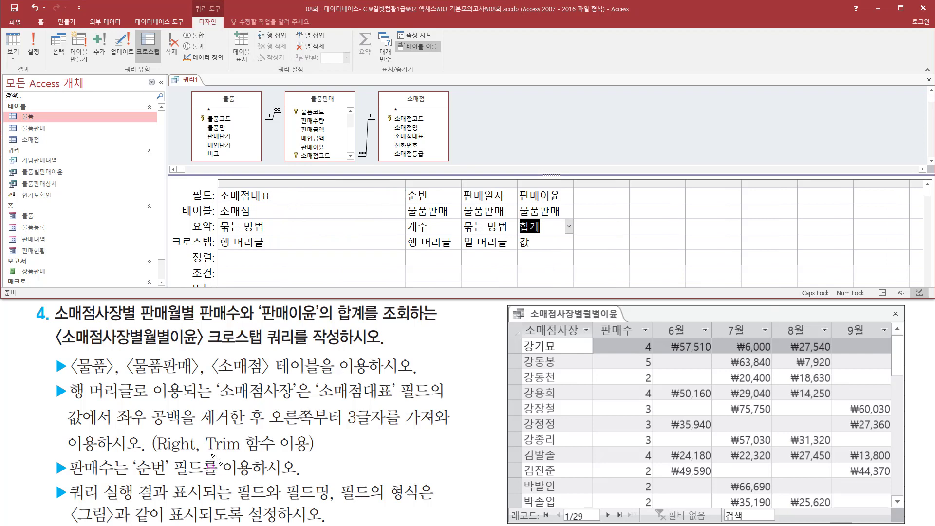
drag(208, 452, 258, 452)
mouse_move(115, 427)
mouse_down()
mouse_move(251, 434)
mouse_move(266, 409)
mouse_move(448, 424)
mouse_up()
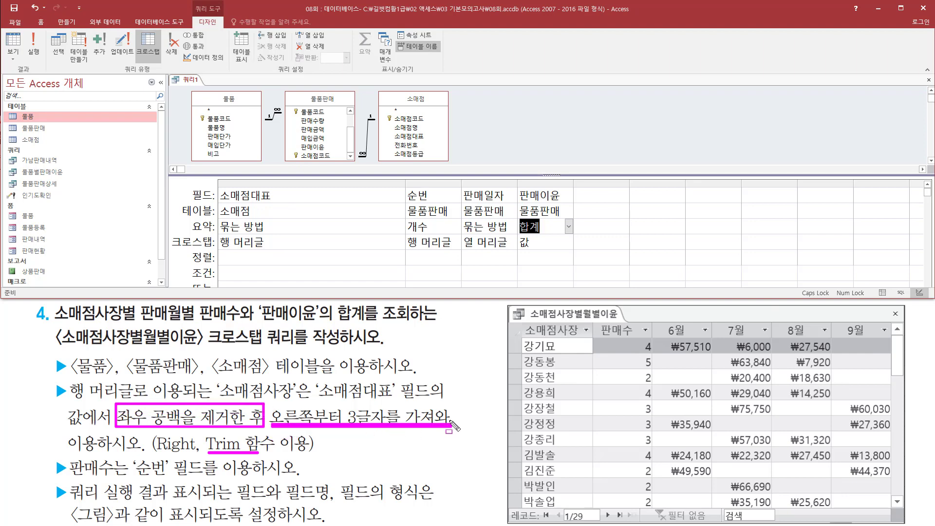
key(Escape)
click(299, 196)
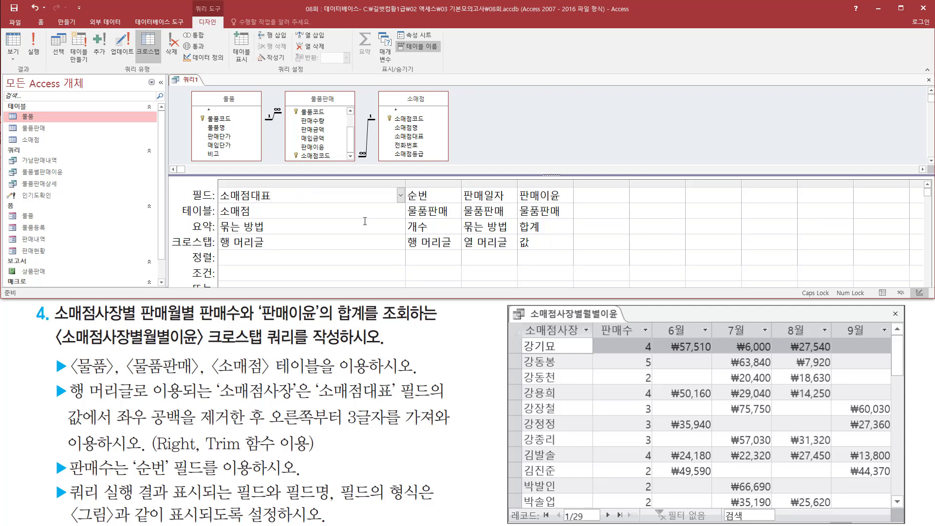
text(TRIM()
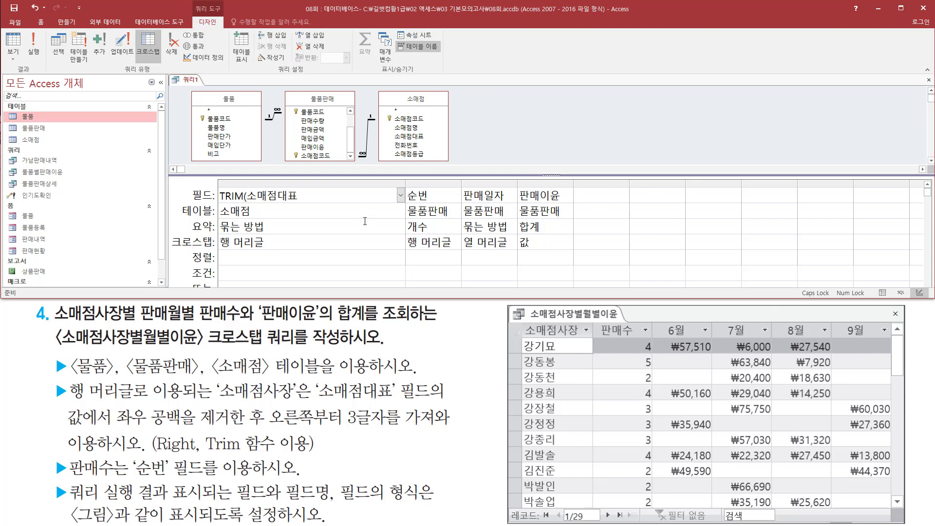
text([소매점대표])
key(Caps_Lock)
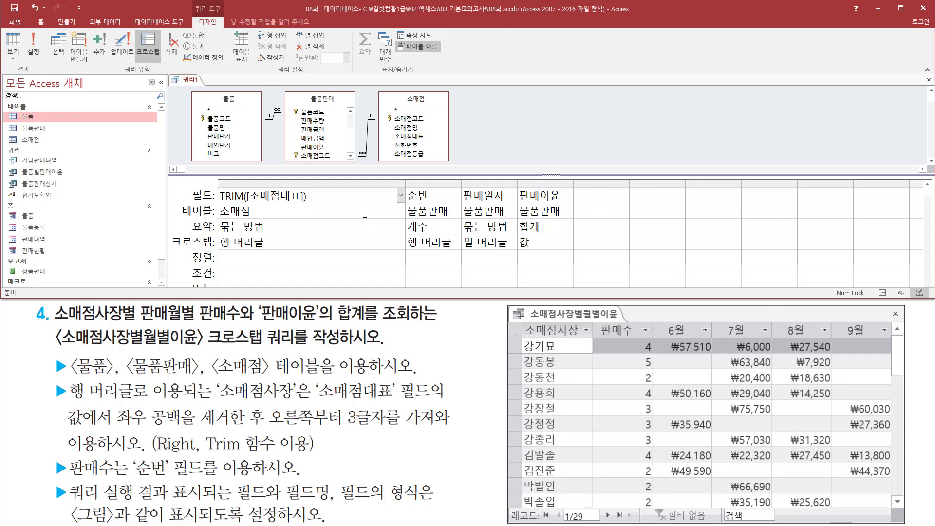
Step: Wrap the TRIM([소매점대표]) expression in a Right function that returns 3 characters
text(right()
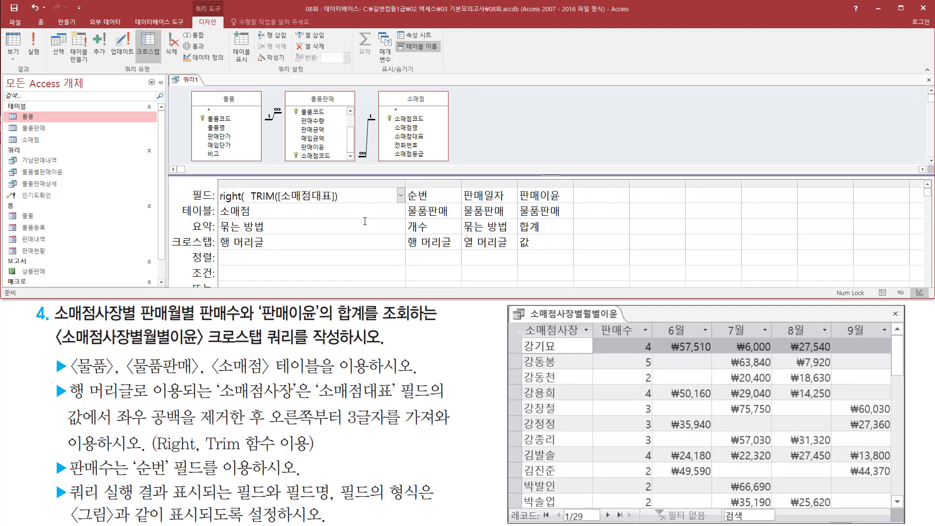
key(shift+End)
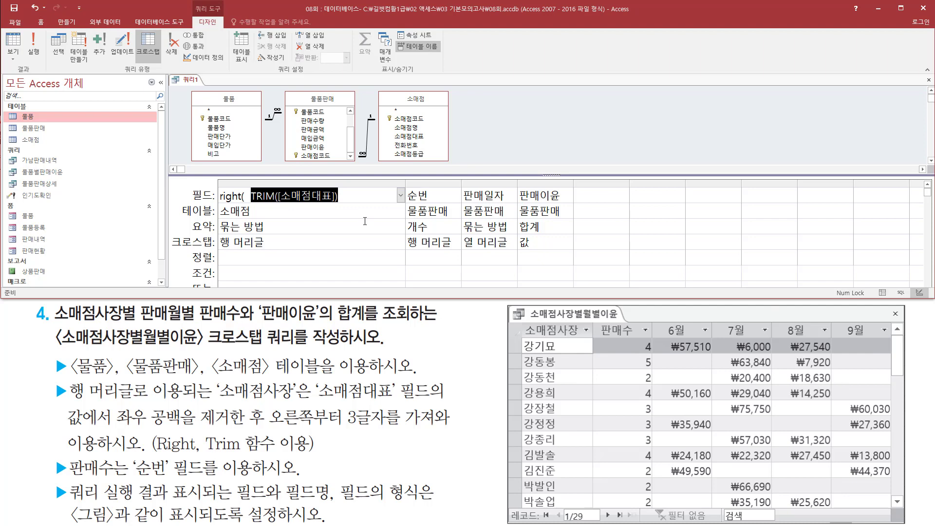
key(End)
text(, )
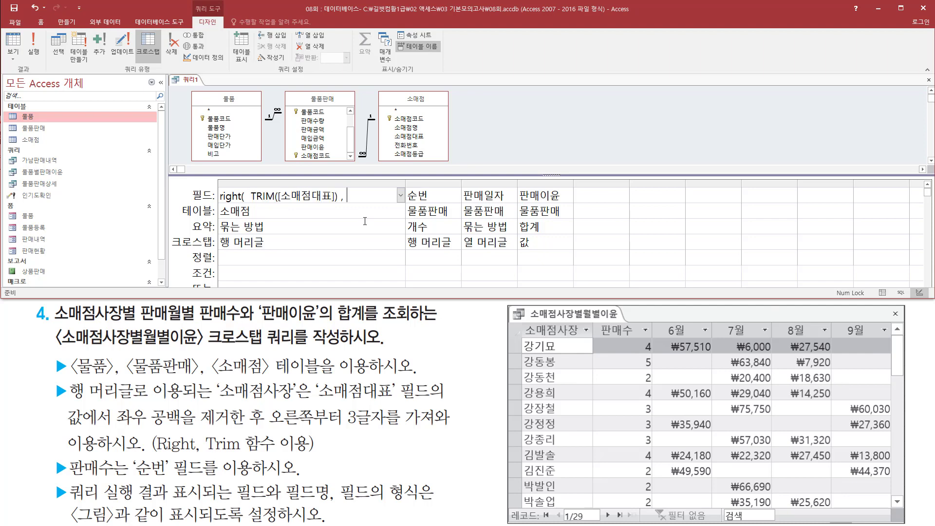
text(3 ))
Step: Give the Right/Trim expression the field name 소매점사장 and widen its column to show the whole expression
drag(522, 336, 591, 336)
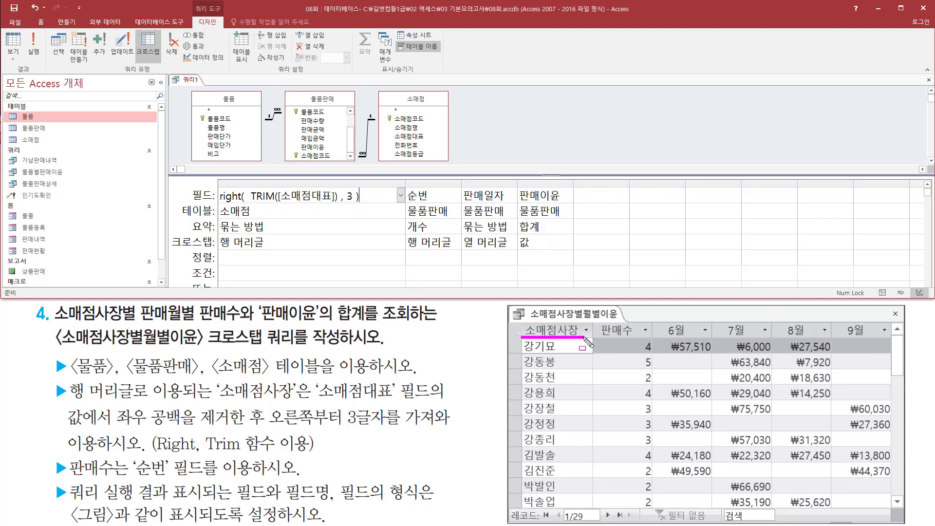
click(242, 195)
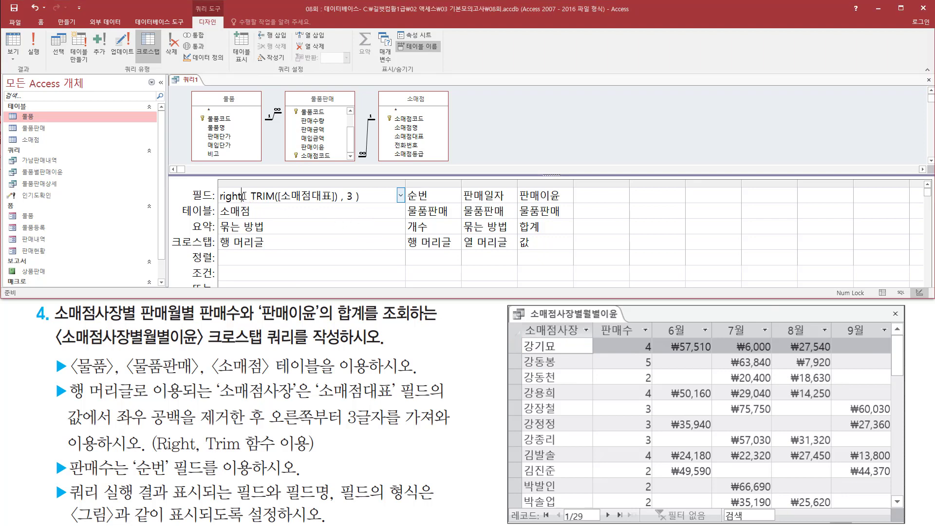
key(Home)
text(소매점사자)
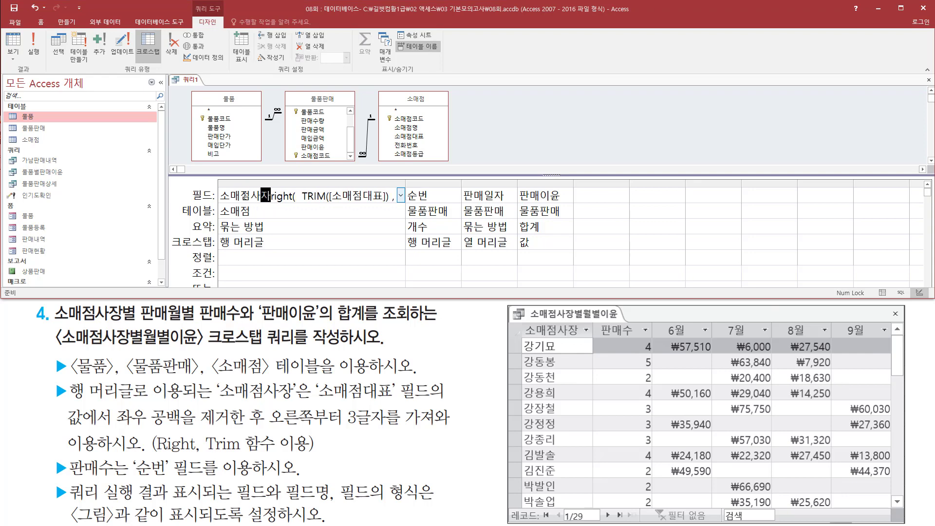
text(:)
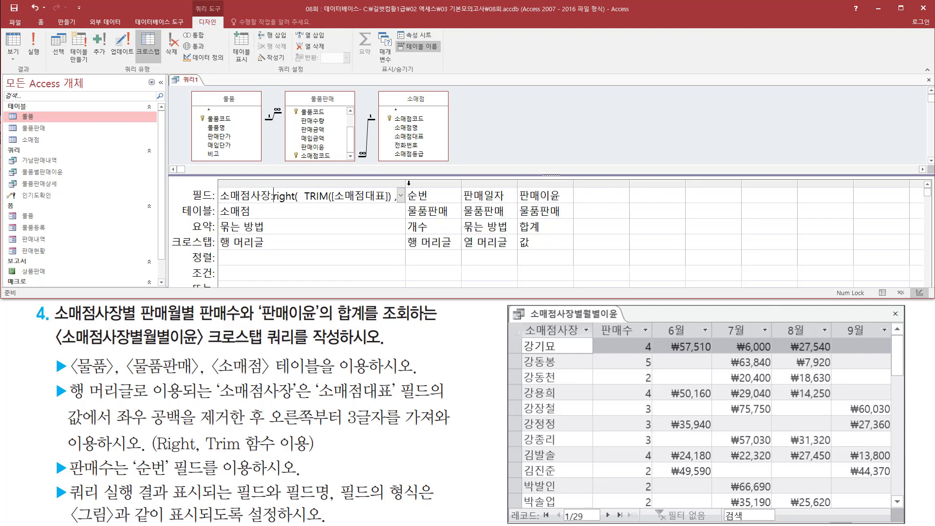
drag(404, 181, 452, 181)
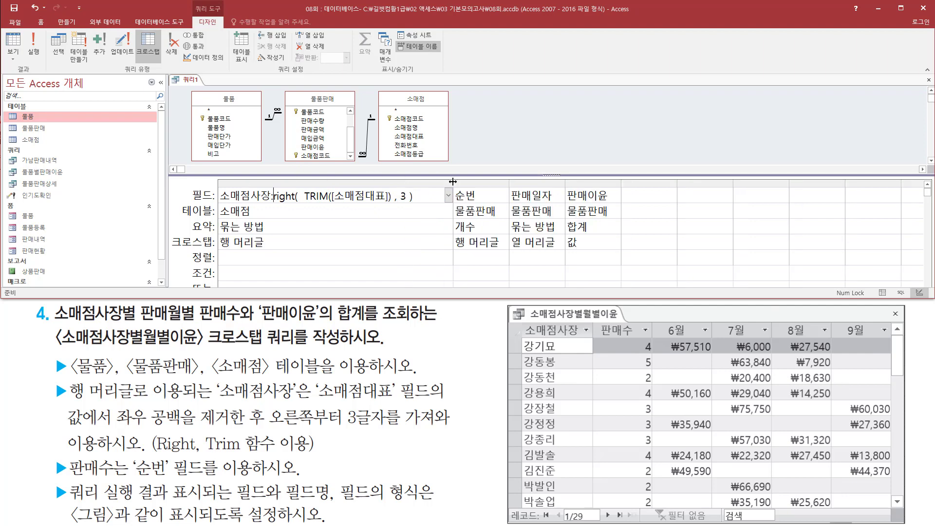
click(271, 195)
text(:)
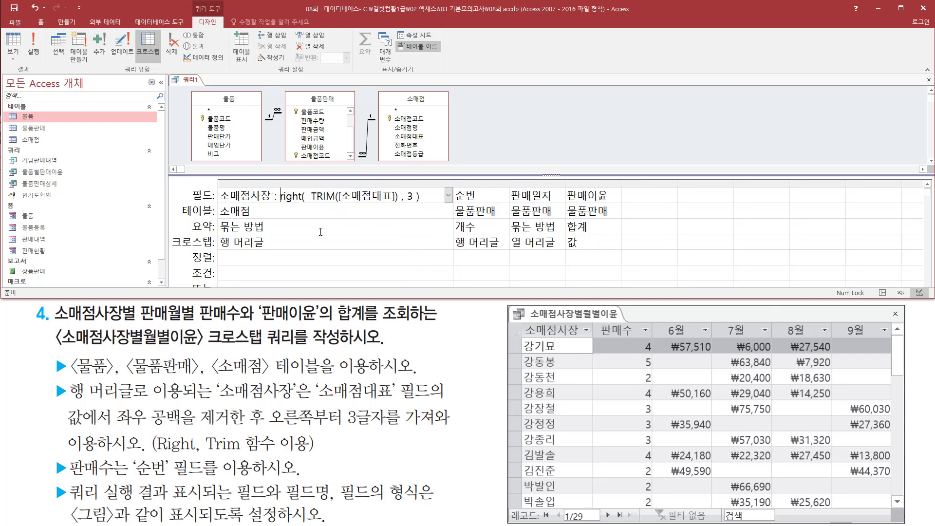
drag(219, 203, 397, 201)
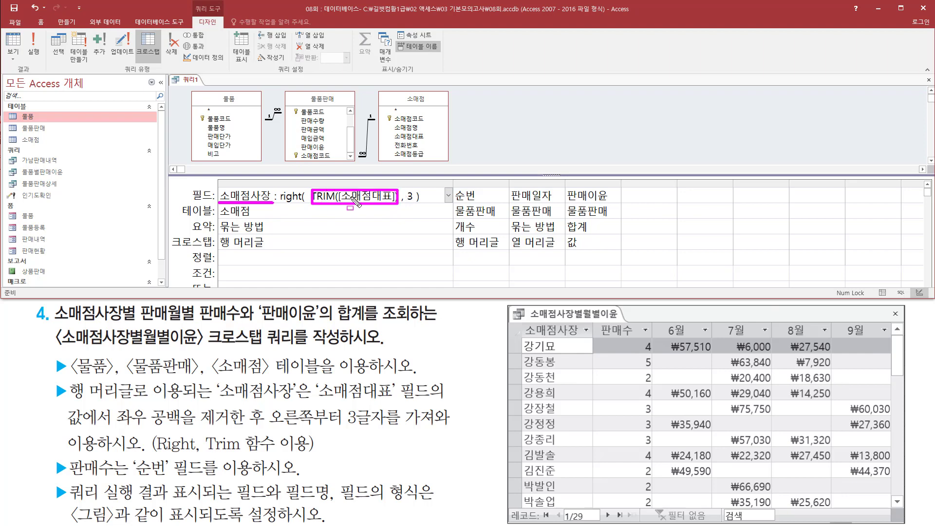
mouse_move(279, 182)
mouse_down()
mouse_move(285, 206)
mouse_move(424, 210)
mouse_up()
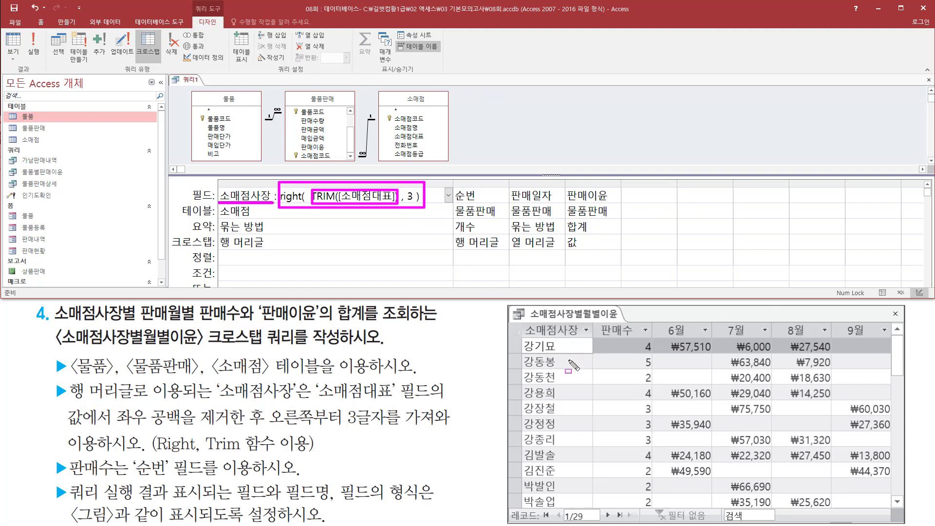
key(Delete)
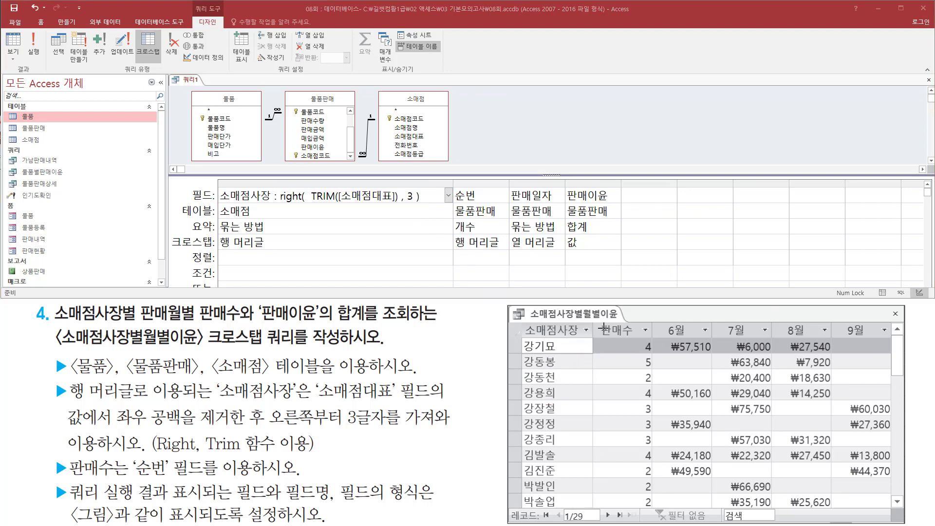
Step: Widen the 순번 column and give it the field name 판매수
mouse_move(600, 322)
mouse_down()
mouse_move(614, 346)
mouse_move(648, 349)
mouse_up()
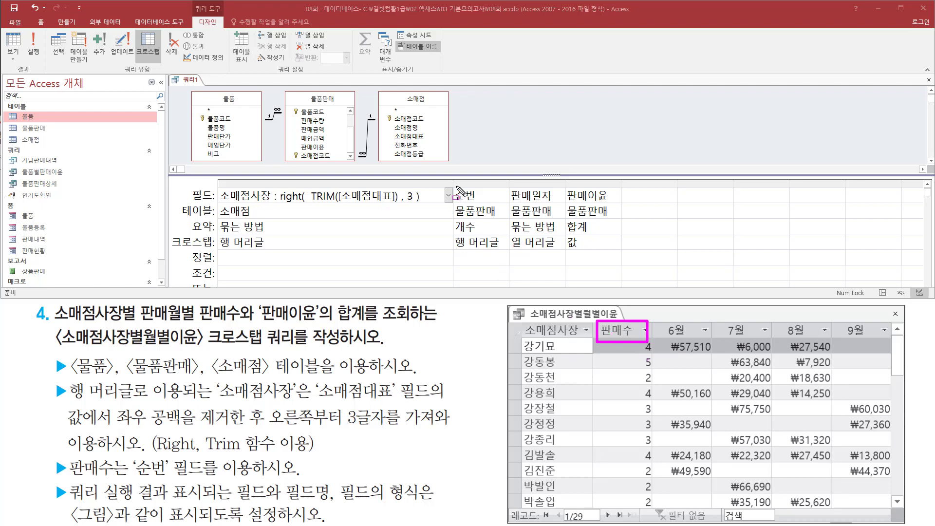
mouse_move(453, 183)
mouse_down()
mouse_move(480, 202)
mouse_move(489, 247)
mouse_up()
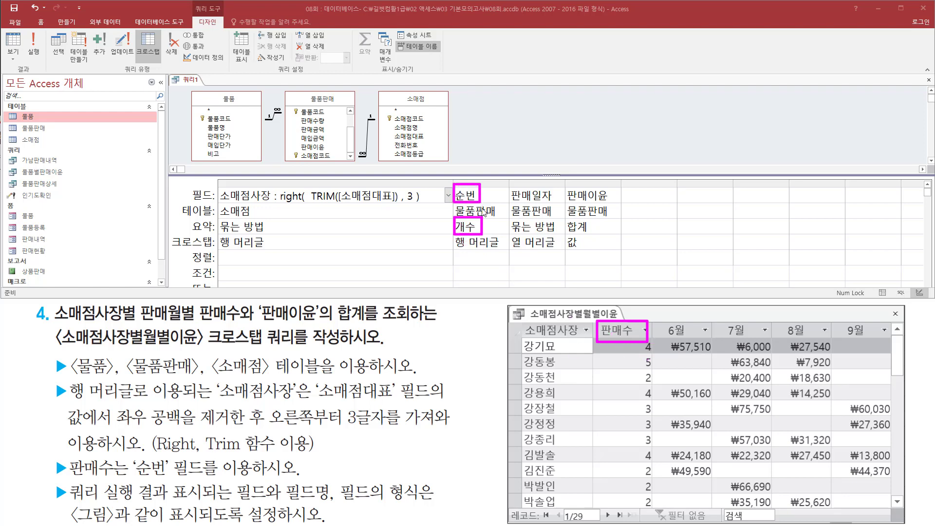
key(Escape)
drag(509, 187, 576, 183)
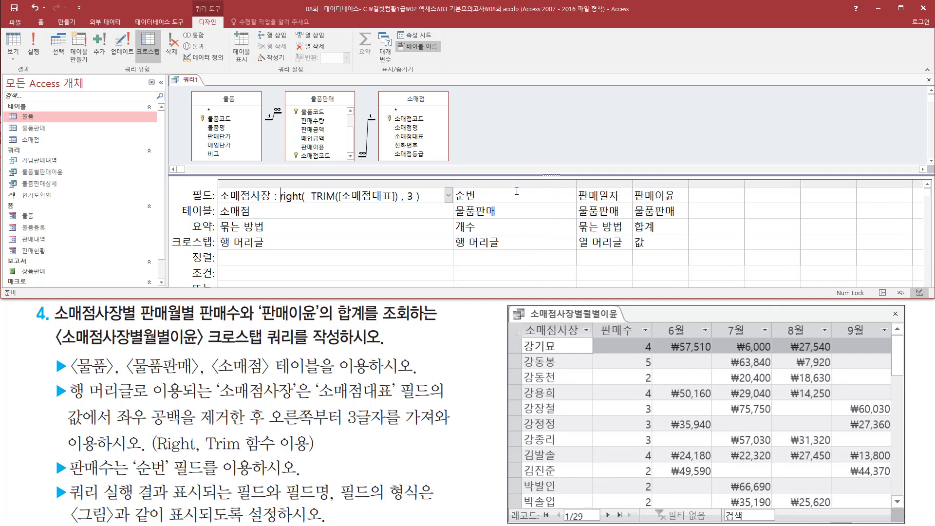
click(496, 197)
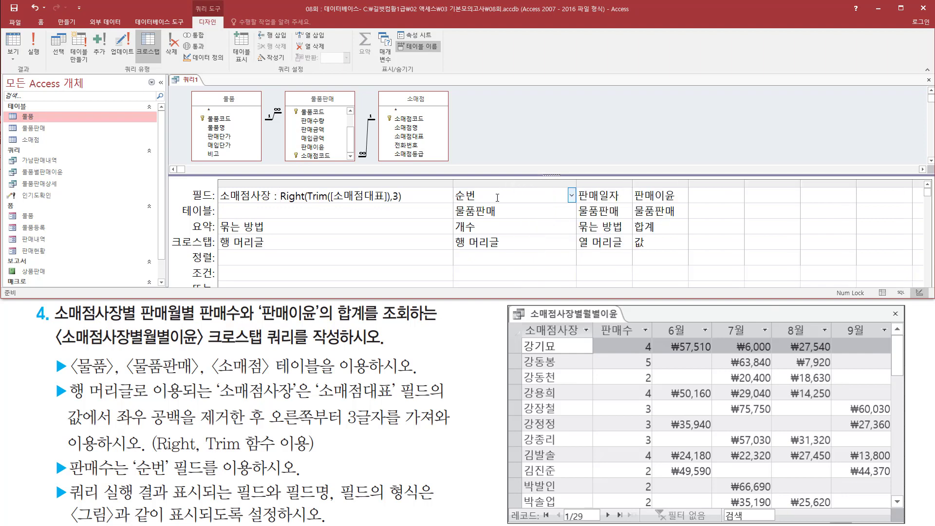
text(판매수:)
Step: Check the 판매수 column's 순번 field and 개수 summary, and examine the month headings in the required result
mouse_move(453, 184)
mouse_down()
mouse_move(419, 187)
mouse_move(484, 203)
mouse_up()
click(427, 210)
drag(417, 218, 443, 247)
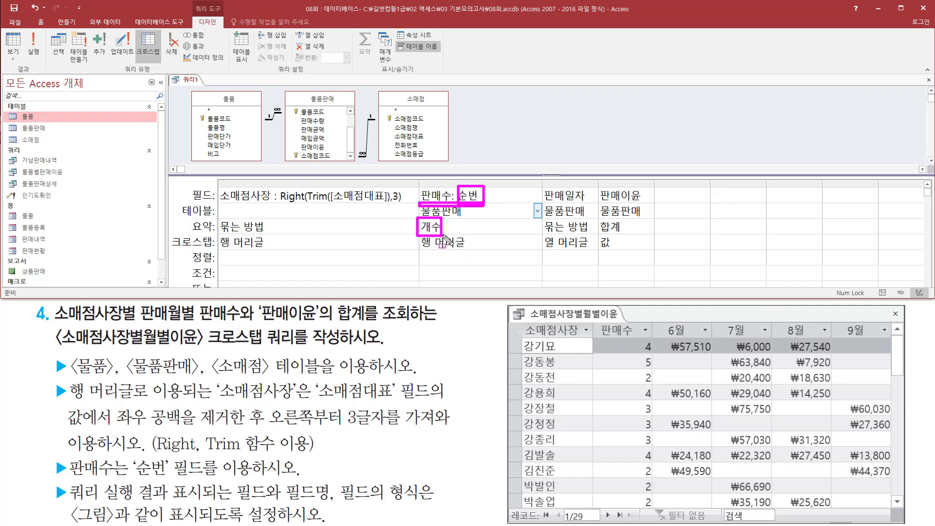
mouse_move(662, 319)
mouse_down()
mouse_move(655, 335)
mouse_move(650, 320)
mouse_move(718, 343)
mouse_move(890, 343)
mouse_up()
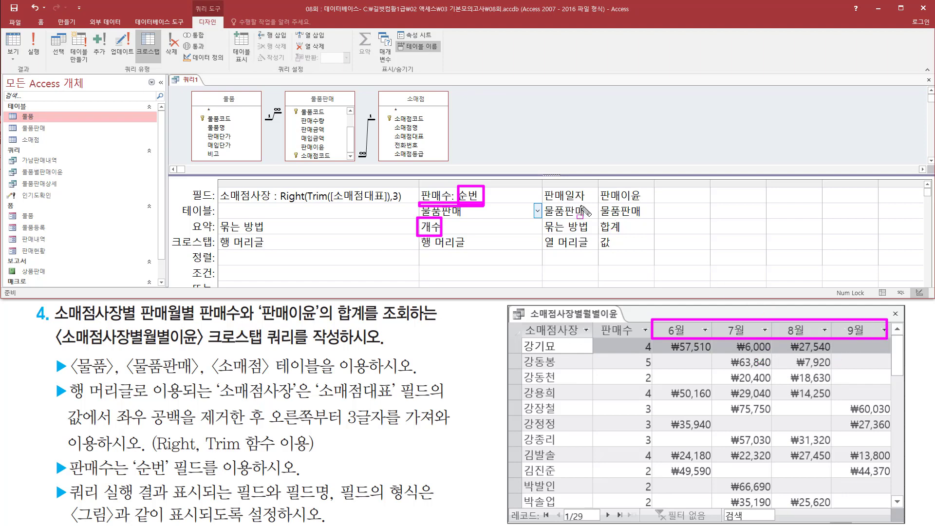
Step: Widen the 판매일자 column heading field in the design grid and wrap it as month([판매일자])
drag(543, 201, 592, 201)
key(Escape)
click(589, 195)
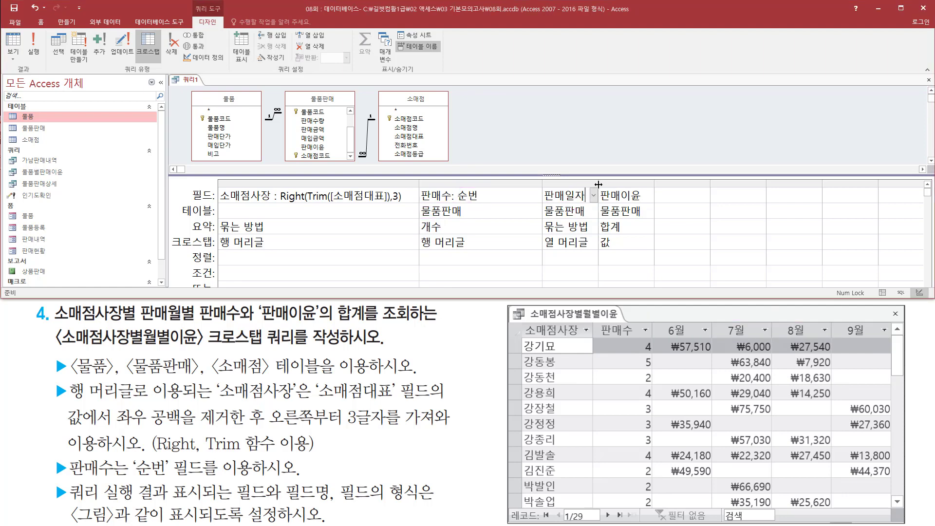
drag(598, 183, 665, 184)
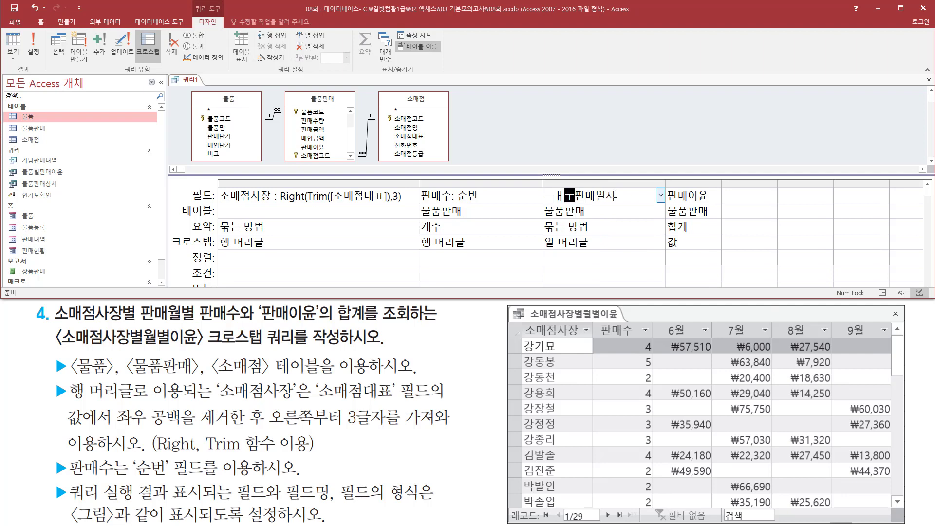
text(ㅇ)
key(BackSpace)
text(month()
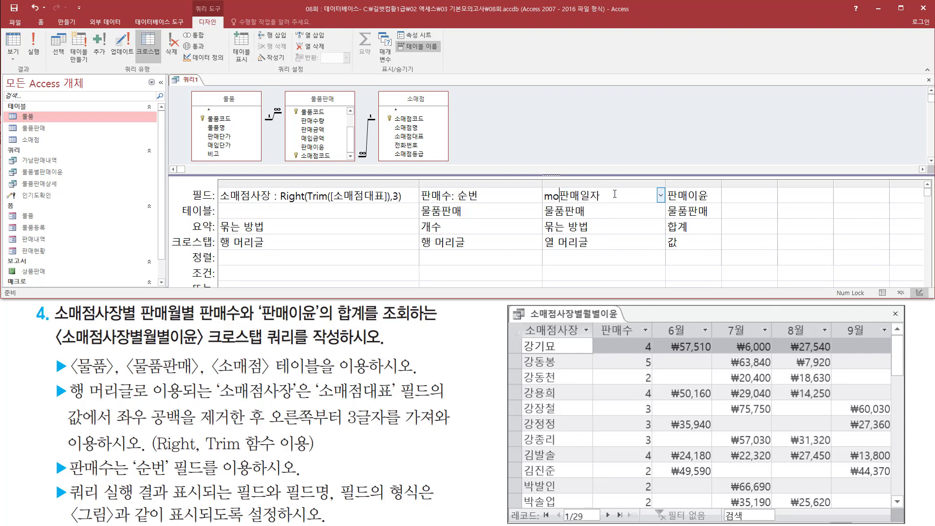
text([)
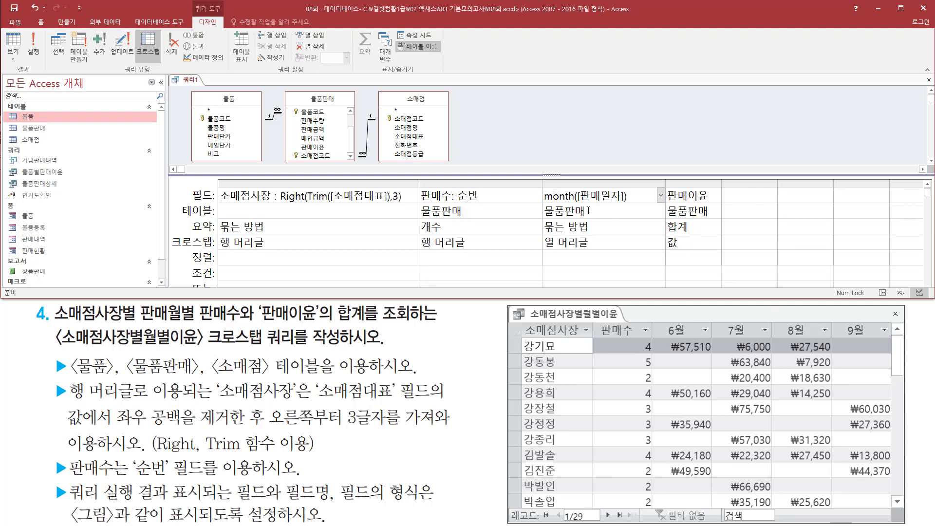
mouse_move(652, 318)
mouse_down()
mouse_move(667, 336)
mouse_move(891, 344)
mouse_up()
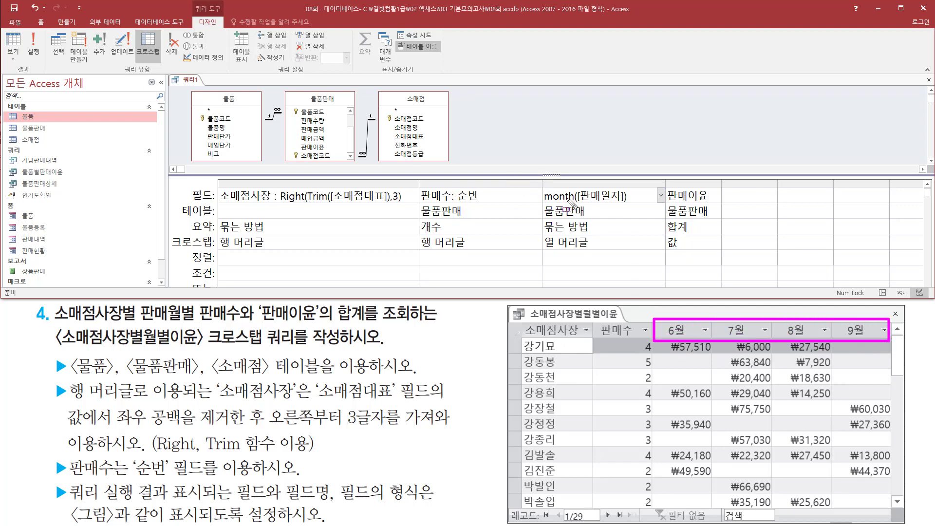
drag(543, 201, 626, 201)
key(Escape)
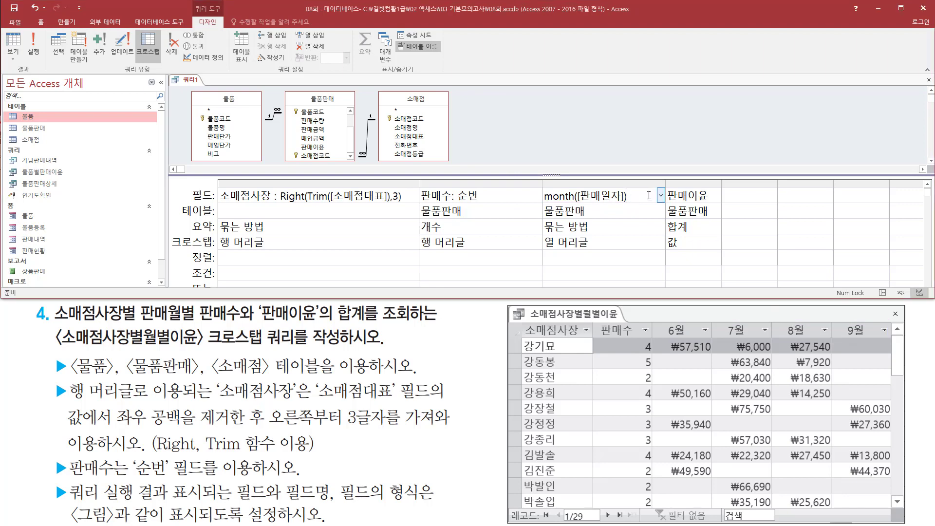
key(Tab)
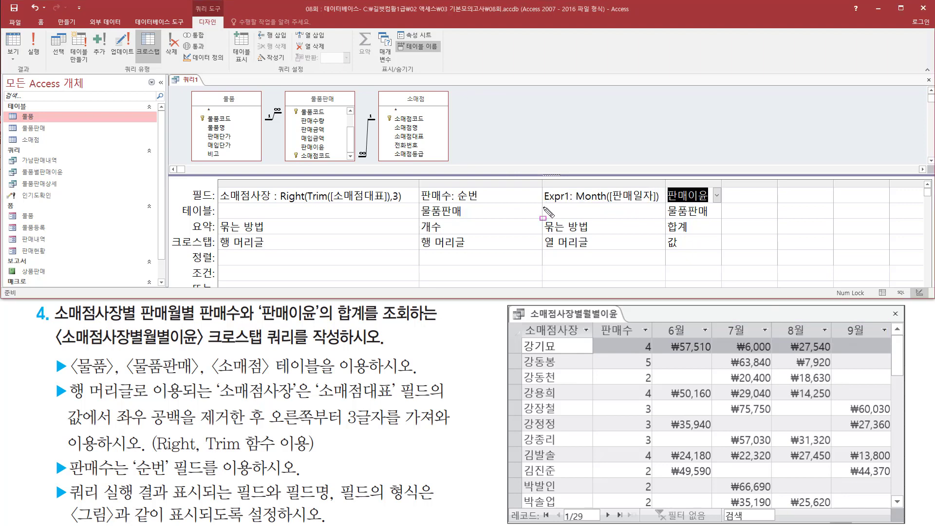
Step: Check the month expression's field name and compare the 판매이윤 column's 합계 and 값 settings with the amounts in the required result
drag(540, 202, 576, 203)
key(Escape)
click(586, 198)
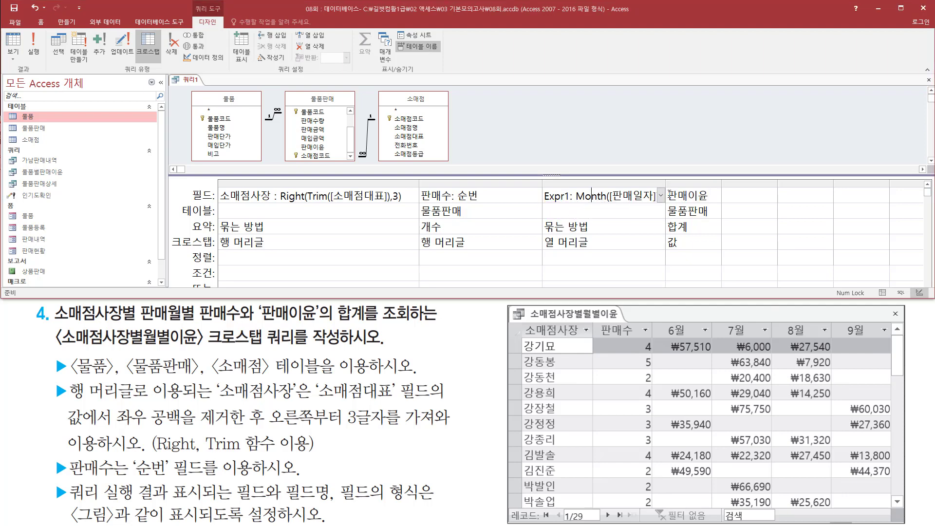
key(ctrl+2)
drag(664, 189, 712, 201)
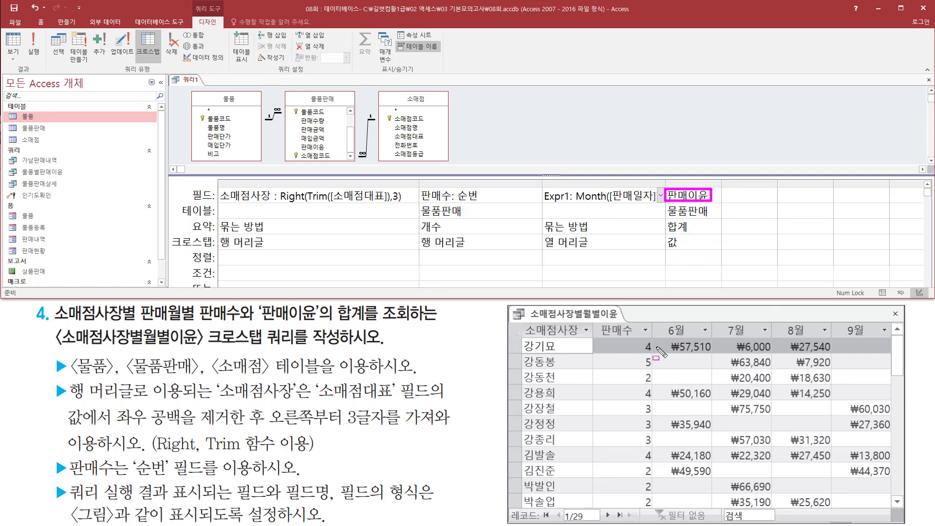
mouse_move(659, 338)
mouse_down()
mouse_move(664, 365)
mouse_move(894, 511)
mouse_move(884, 504)
mouse_up()
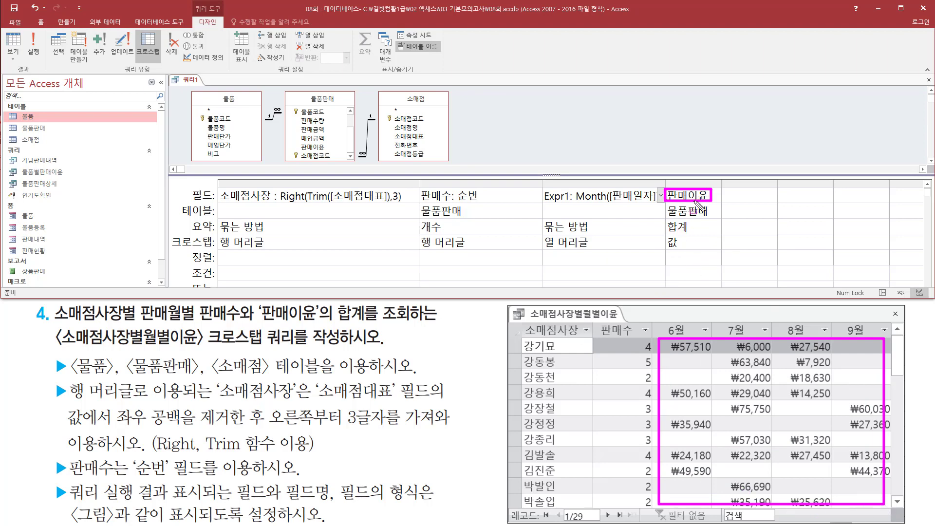
drag(662, 220, 700, 237)
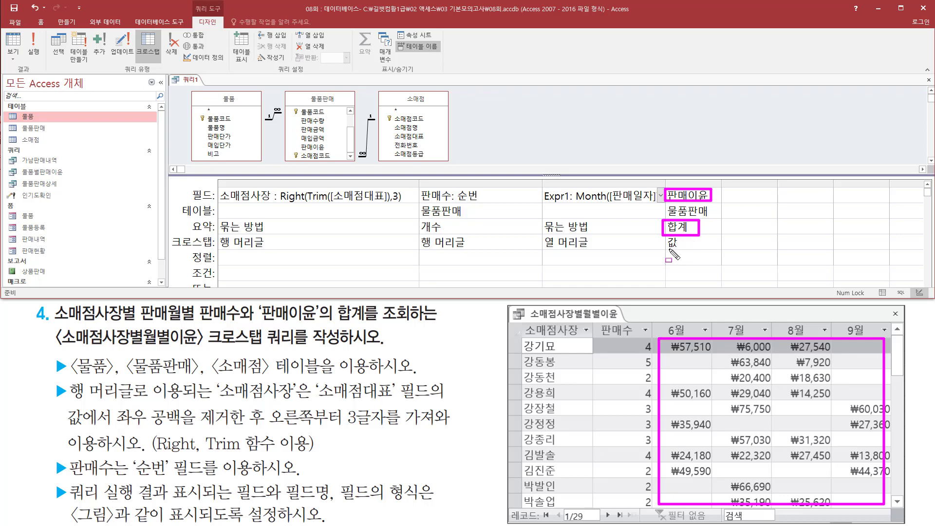
drag(664, 248, 681, 248)
key(Escape)
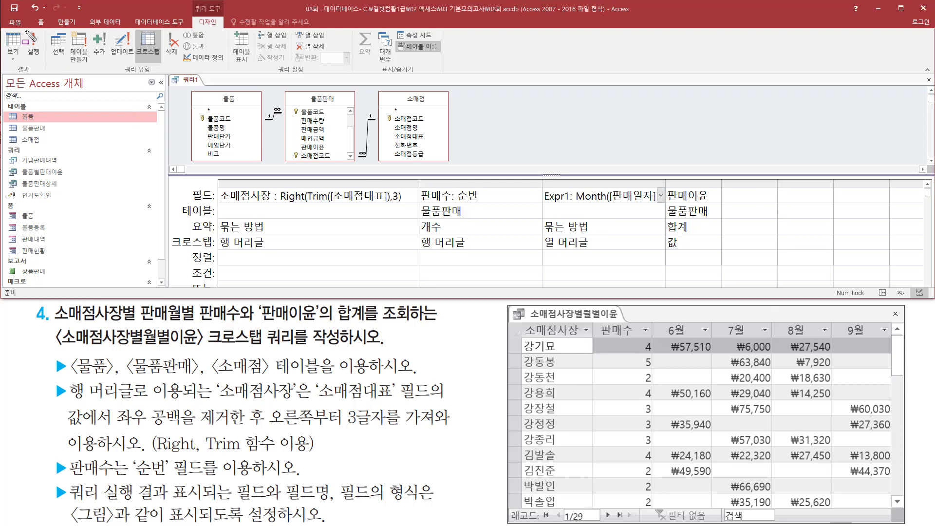
Step: Run the crosstab query and widen the 소매점사장 result column to fit its full heading
click(35, 51)
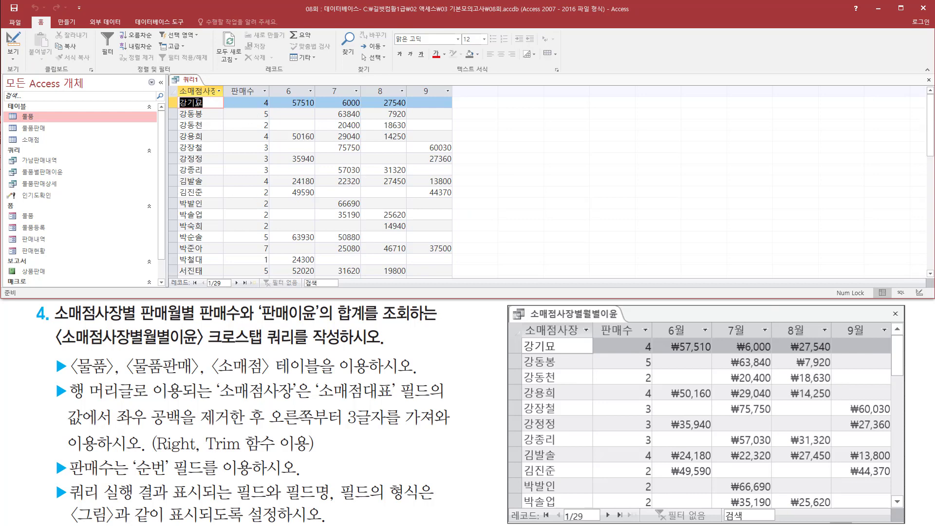
drag(174, 81, 224, 103)
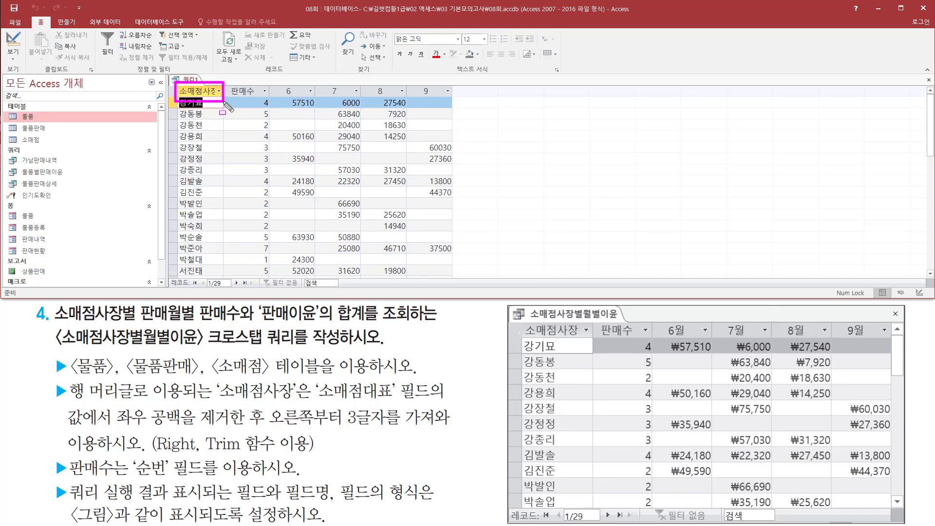
key(Escape)
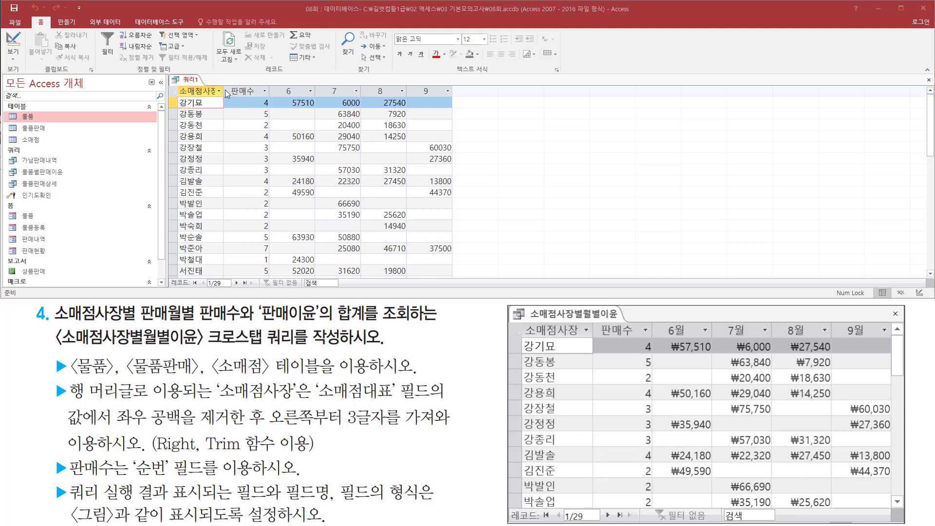
click(221, 91)
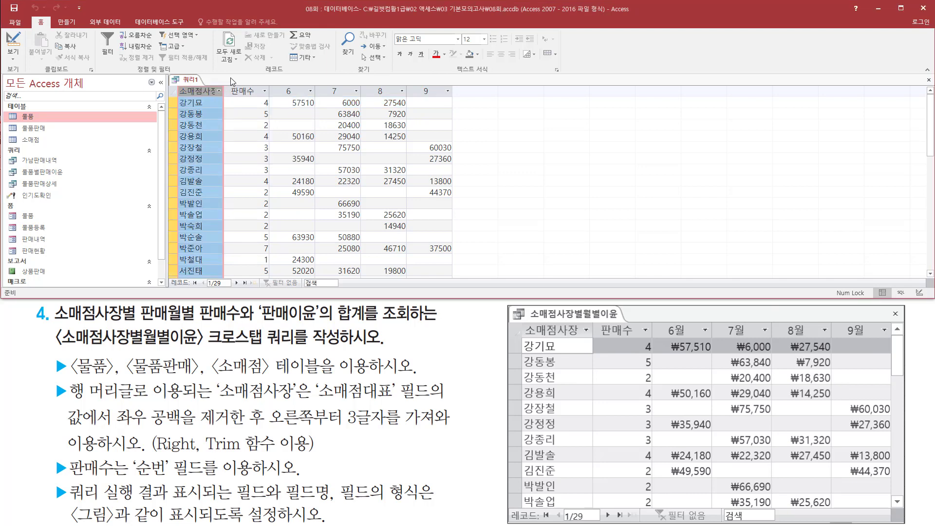
double_click(226, 92)
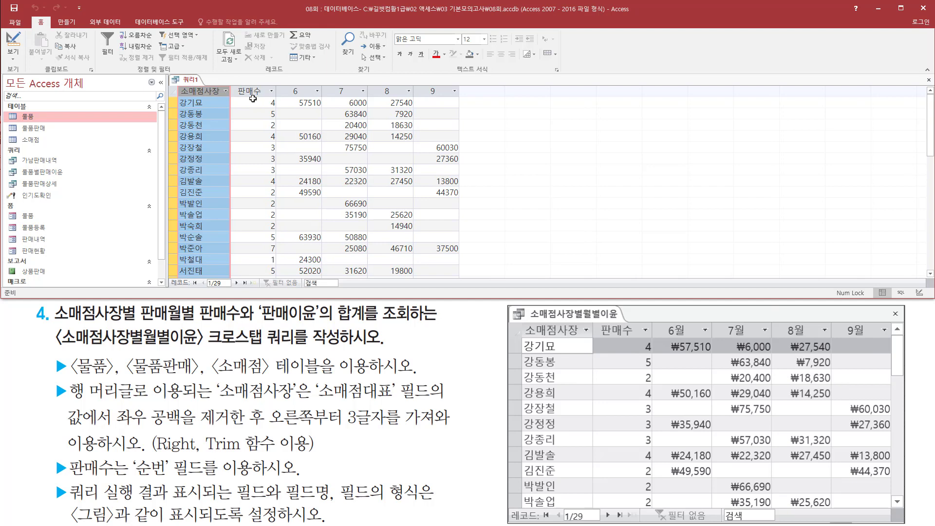
click(216, 103)
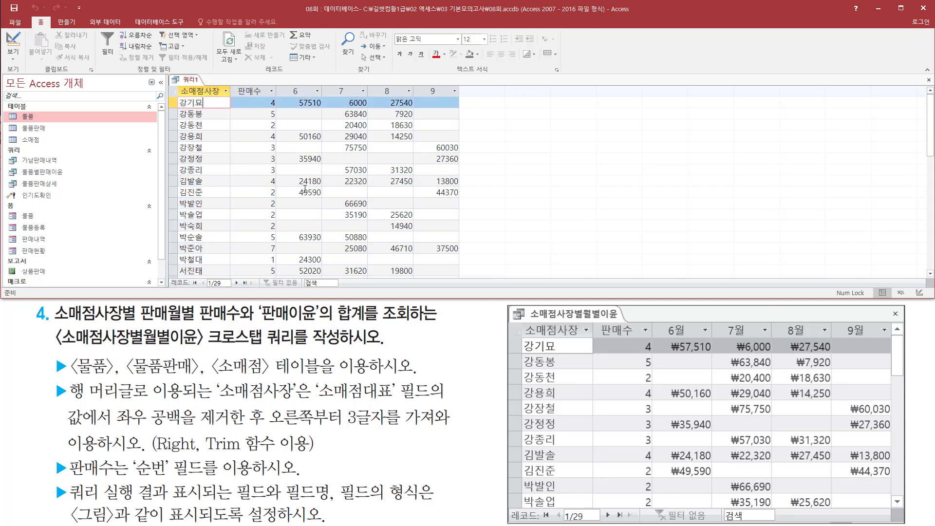
Step: Compare the owner, sales count, month heading and profit columns of the query result with the required result
mouse_move(174, 83)
mouse_down()
mouse_move(225, 97)
mouse_move(232, 280)
mouse_up()
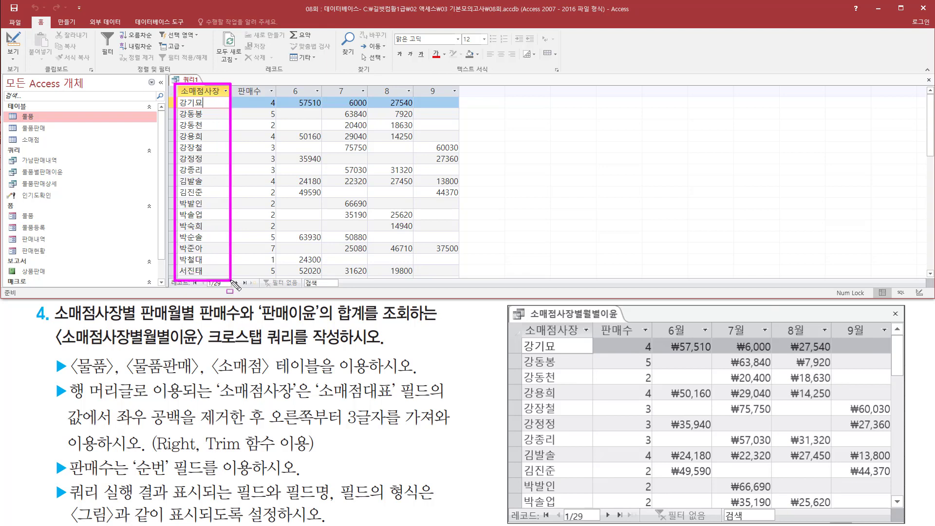
mouse_move(520, 318)
mouse_down()
mouse_move(590, 522)
mouse_move(577, 503)
mouse_up()
mouse_move(234, 81)
mouse_down()
mouse_move(279, 112)
mouse_move(280, 282)
mouse_up()
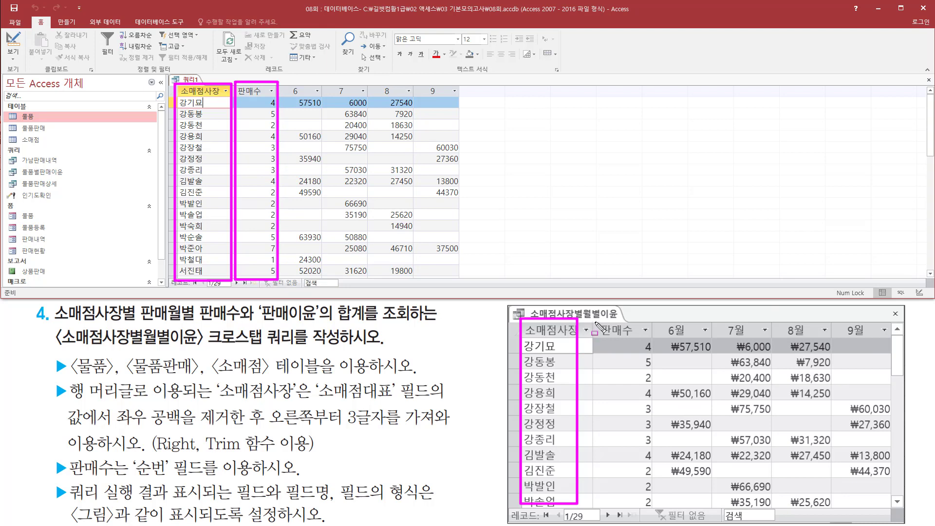
mouse_move(595, 320)
mouse_down()
mouse_move(648, 389)
mouse_move(657, 510)
mouse_up()
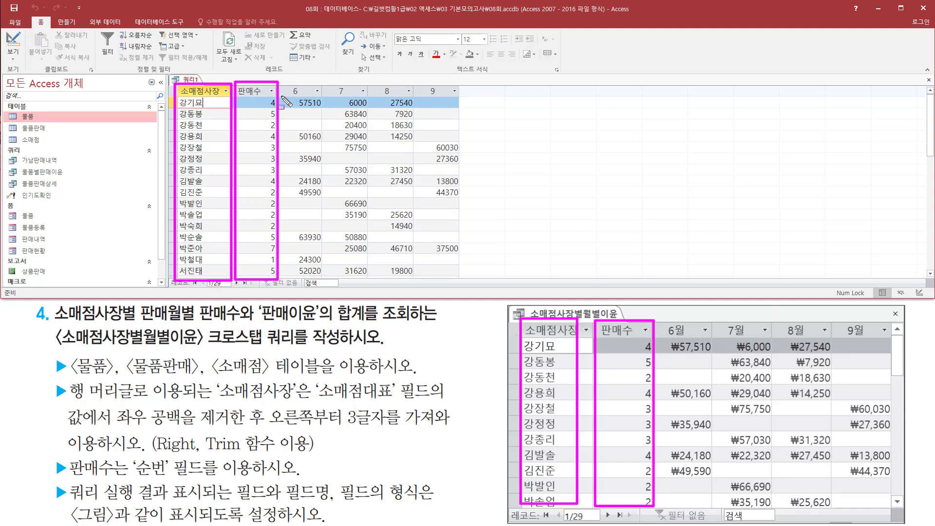
drag(282, 97, 457, 97)
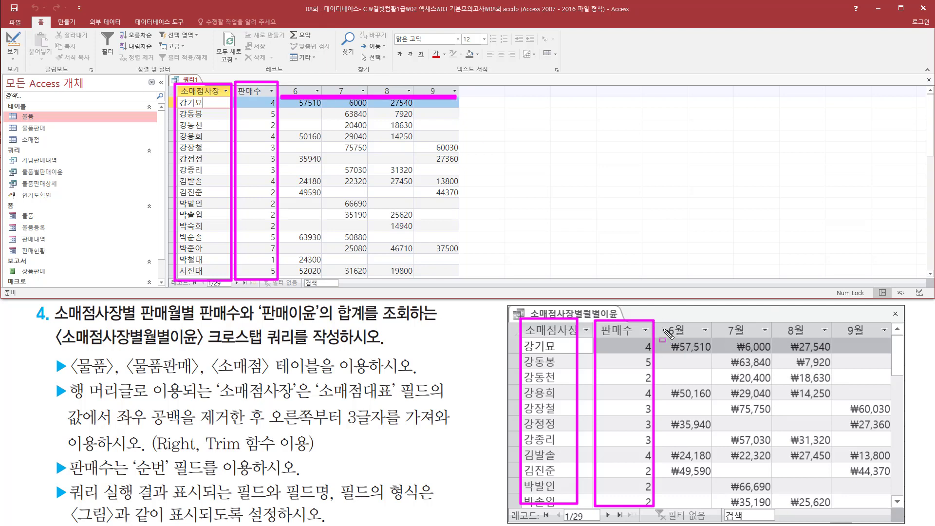
mouse_move(659, 320)
mouse_down()
mouse_move(730, 336)
mouse_move(892, 342)
mouse_up()
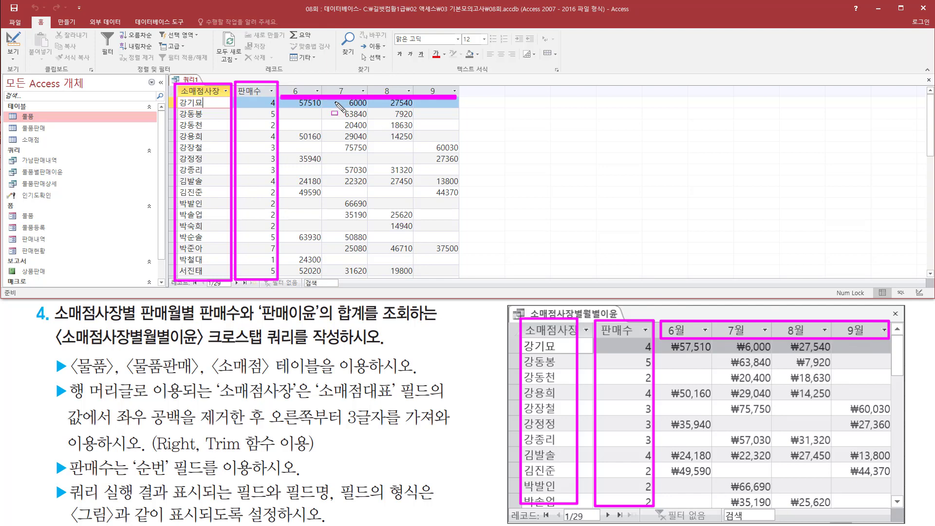
mouse_move(665, 340)
mouse_down()
mouse_move(700, 427)
mouse_move(887, 509)
mouse_up()
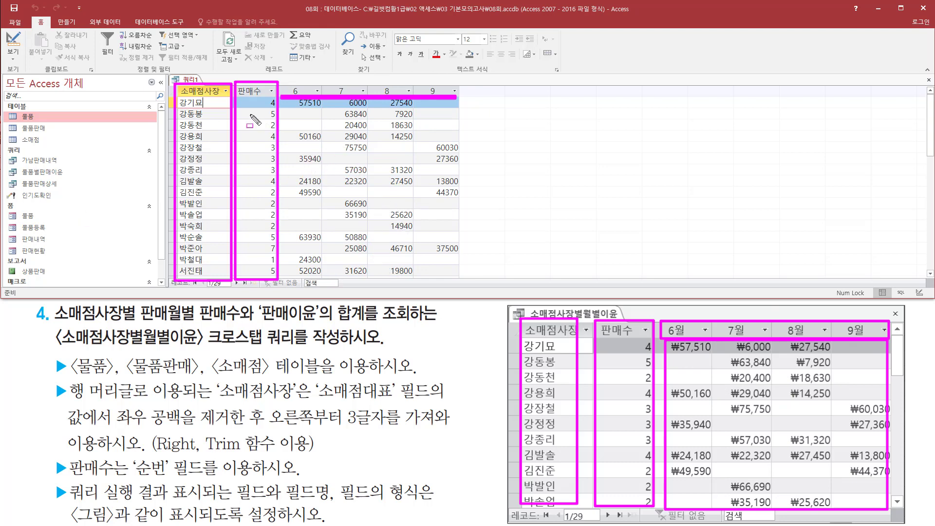
key(Escape)
Step: Return the query to Design view, widen the month column and append & "월" to the Month([판매일자]) expression
right_click(194, 84)
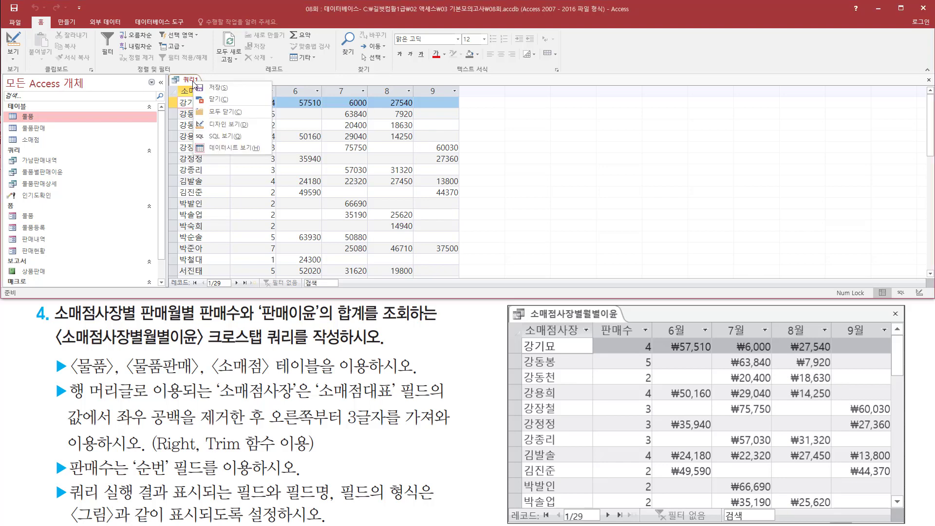
click(240, 131)
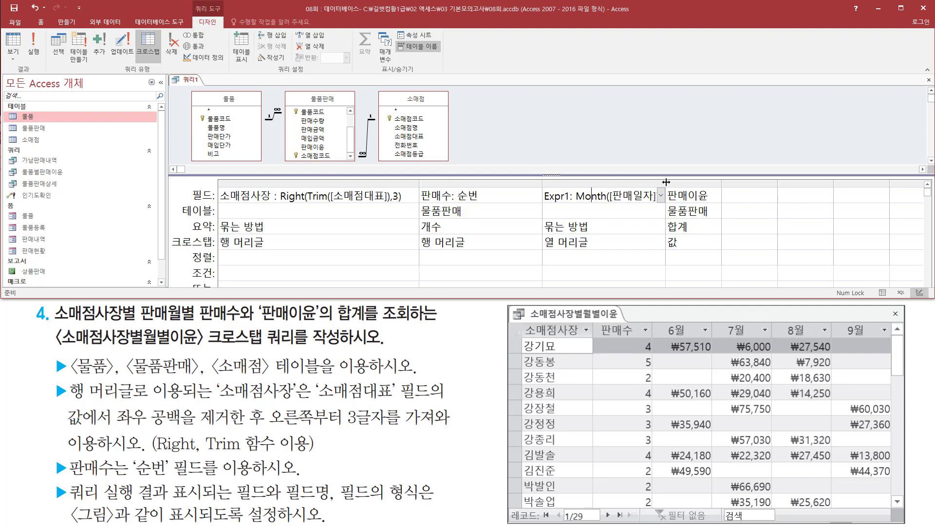
drag(666, 181, 743, 181)
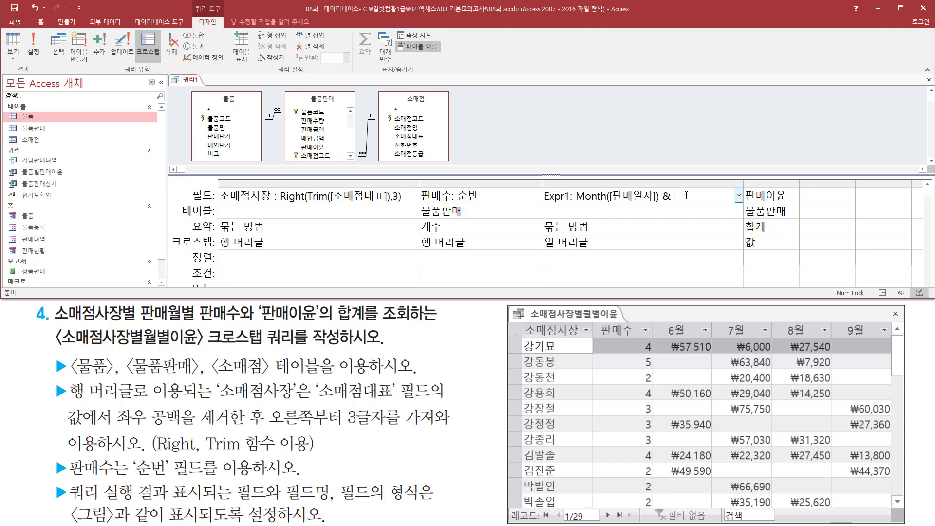
text(월")
click(691, 211)
Step: Set the format property (형식) of the 판매이윤 value field to 통화
click(775, 195)
mouse_move(663, 341)
mouse_down()
mouse_move(814, 469)
mouse_move(886, 505)
mouse_up()
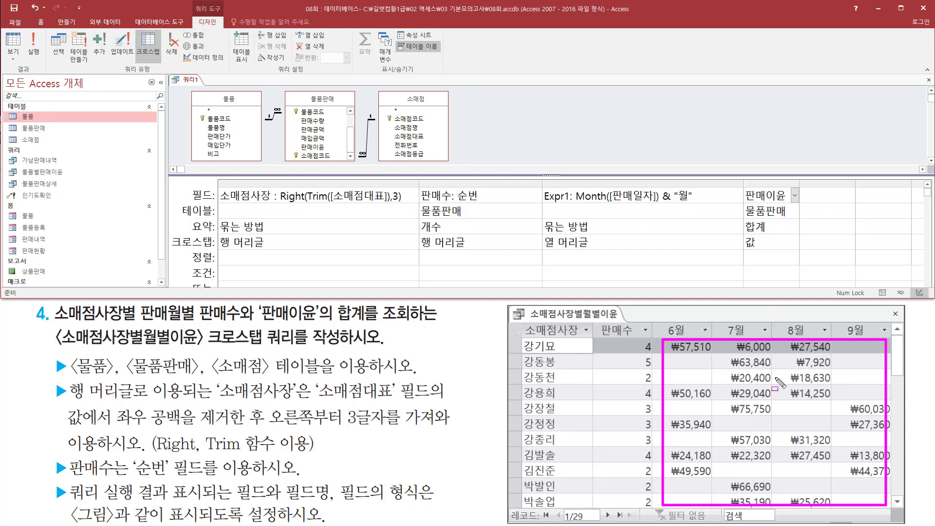
key(Escape)
click(764, 196)
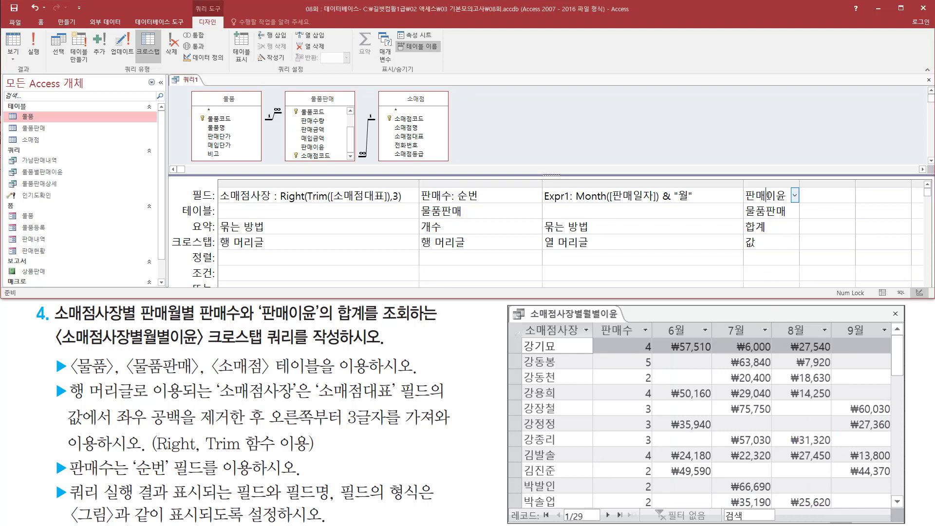
right_click(767, 196)
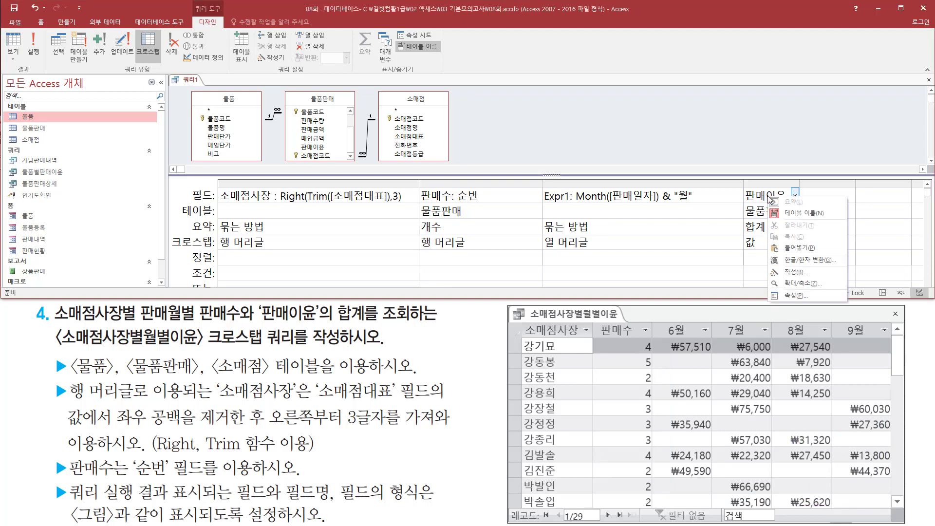
click(799, 296)
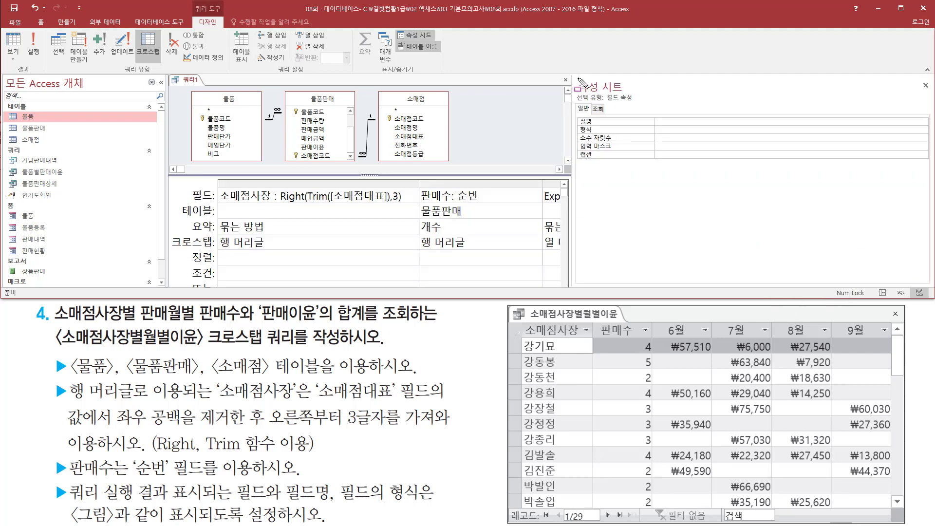
drag(573, 72, 638, 93)
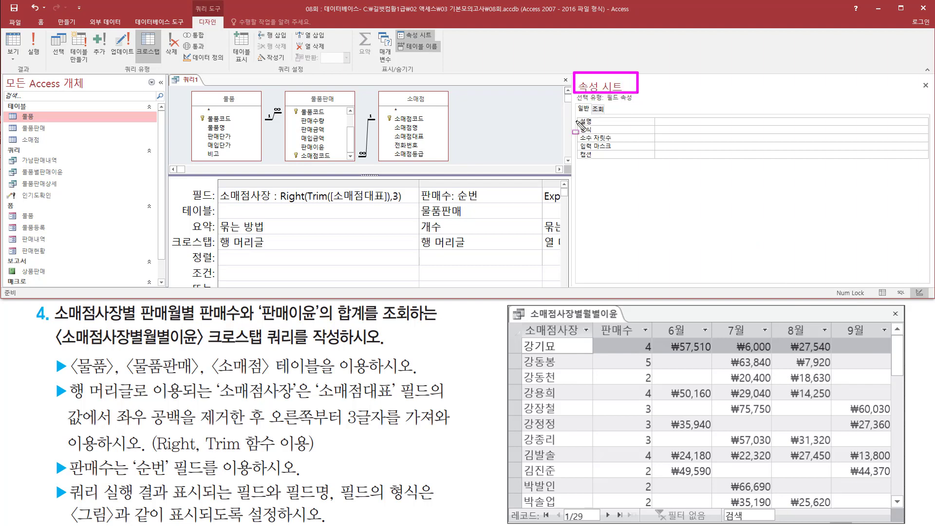
drag(575, 121, 617, 137)
click(917, 131)
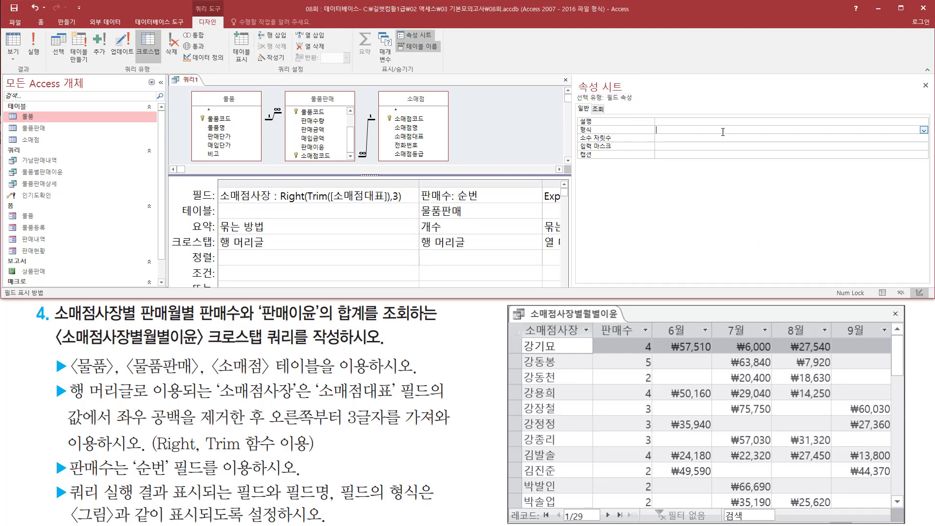
click(923, 130)
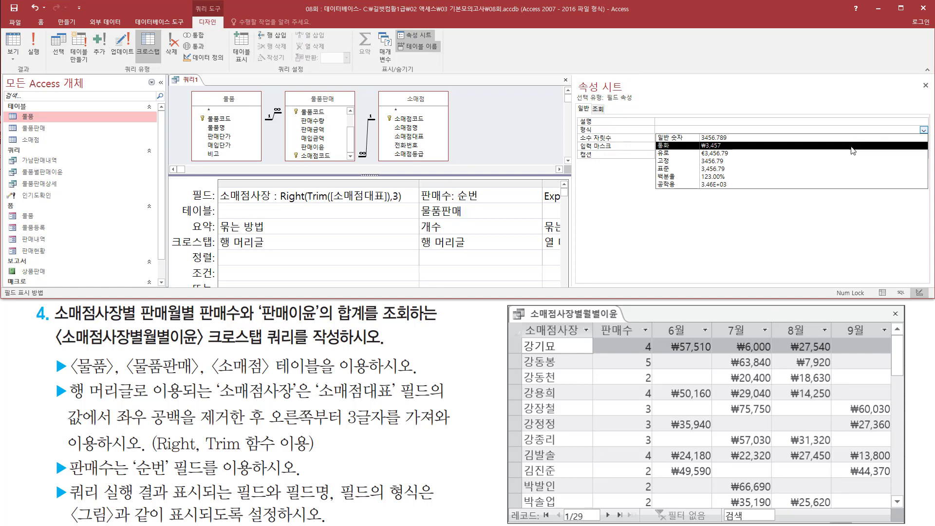
click(852, 151)
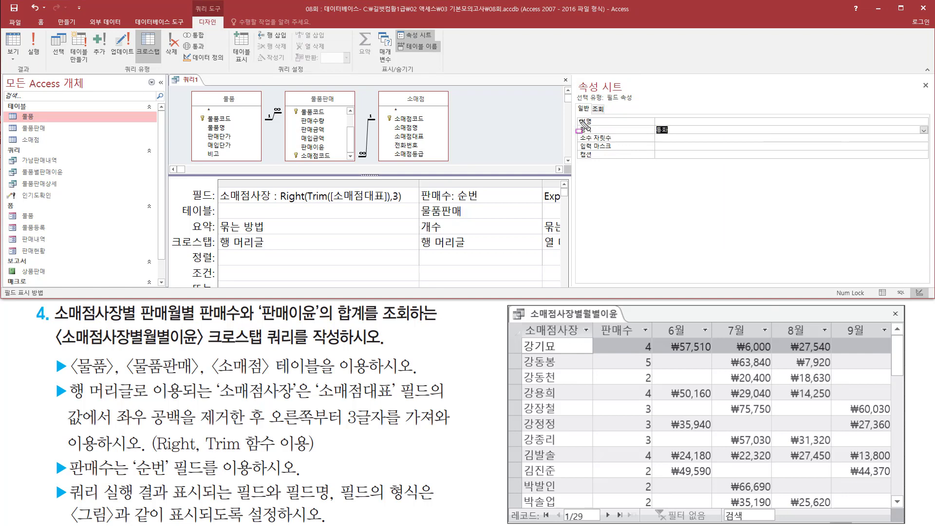
Step: Close the field property sheet and run the crosstab query
drag(577, 121, 682, 137)
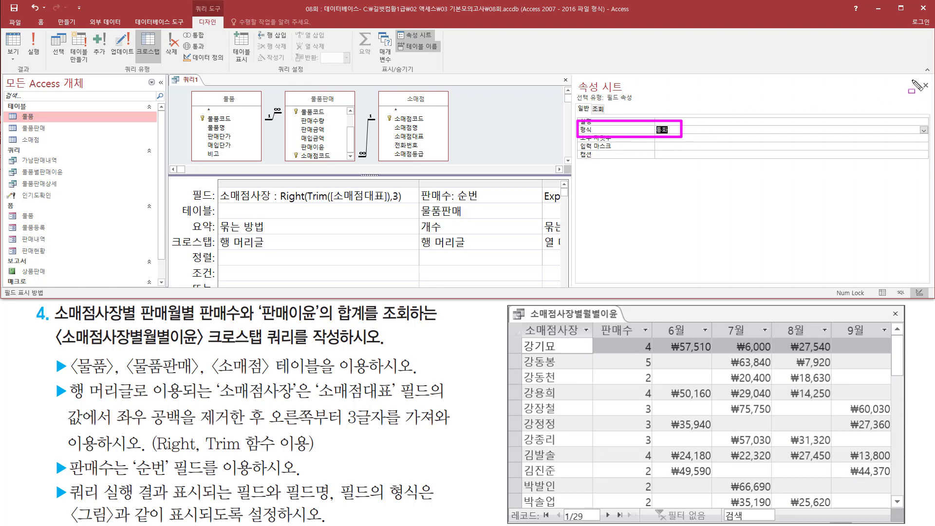
drag(917, 75, 931, 101)
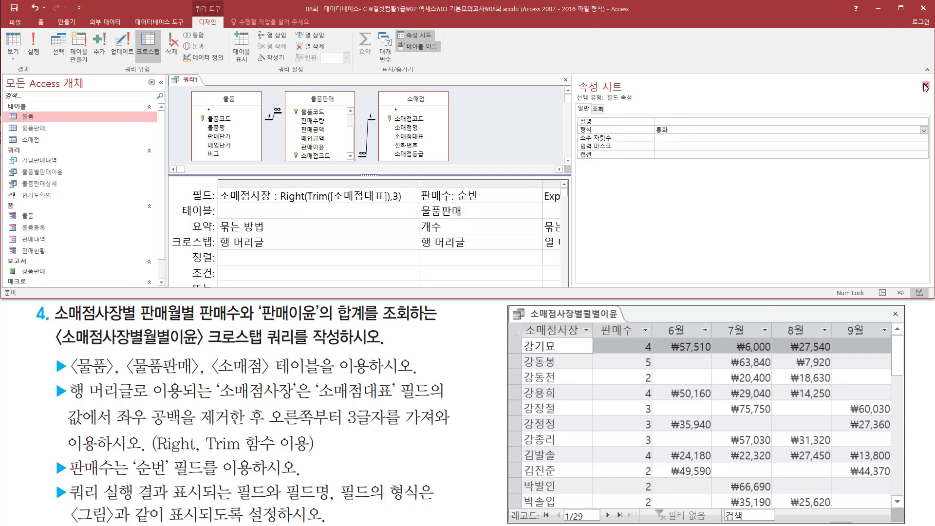
click(925, 85)
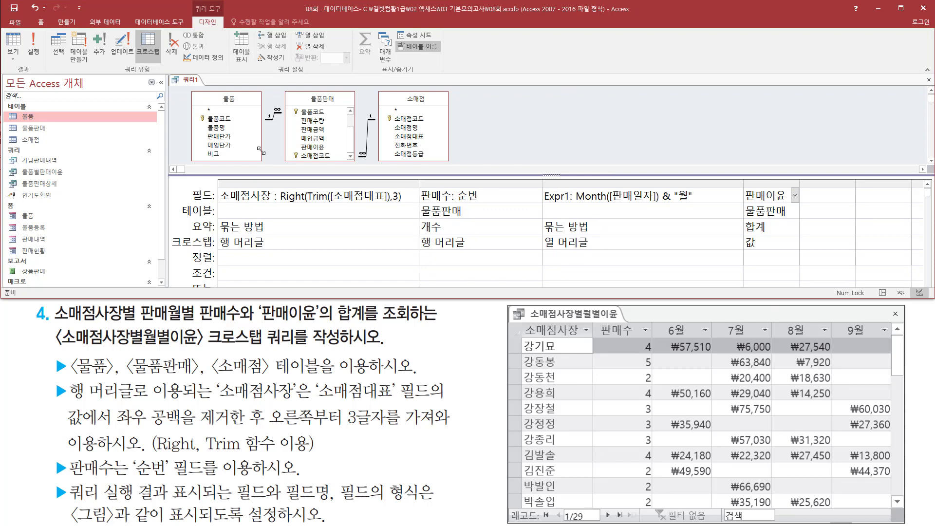
drag(23, 29, 45, 64)
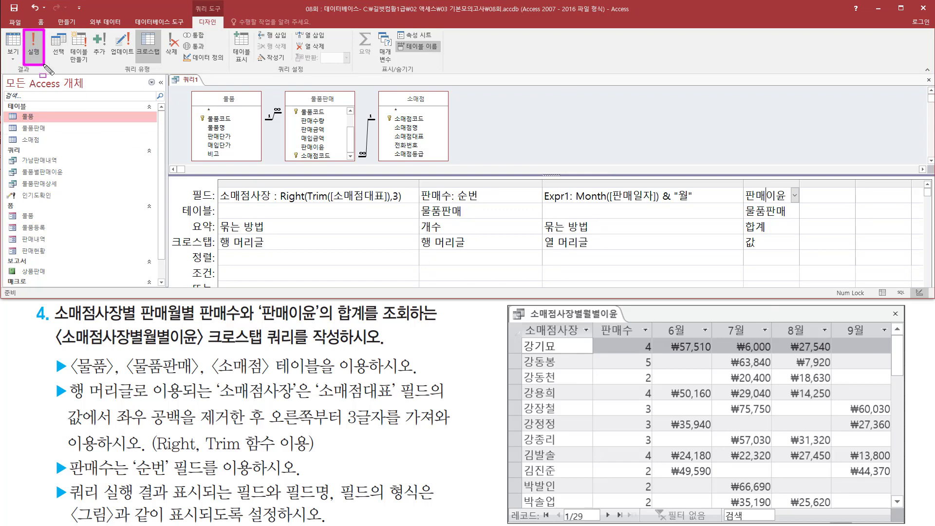
click(38, 56)
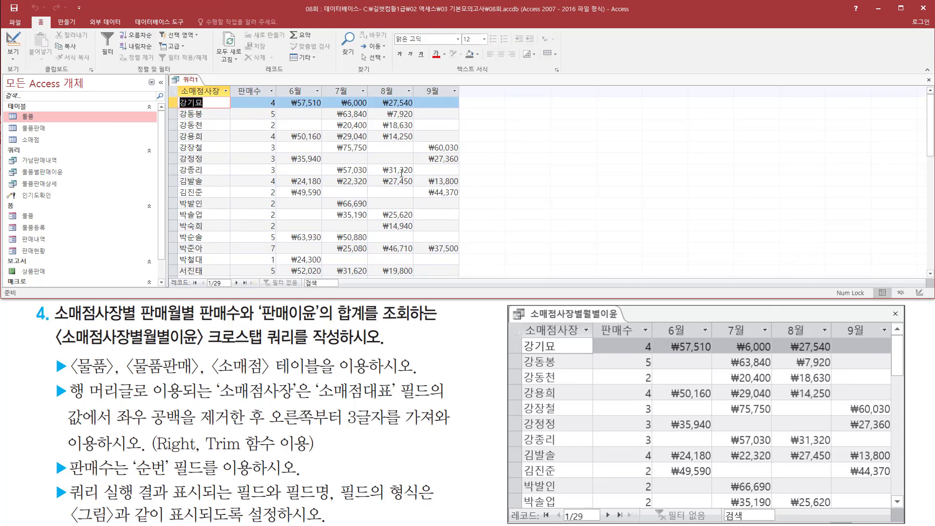
Step: Compare the month headings, profit formatting and record count of the query result with the required result
mouse_move(279, 81)
mouse_down()
mouse_move(292, 97)
mouse_move(457, 97)
mouse_up()
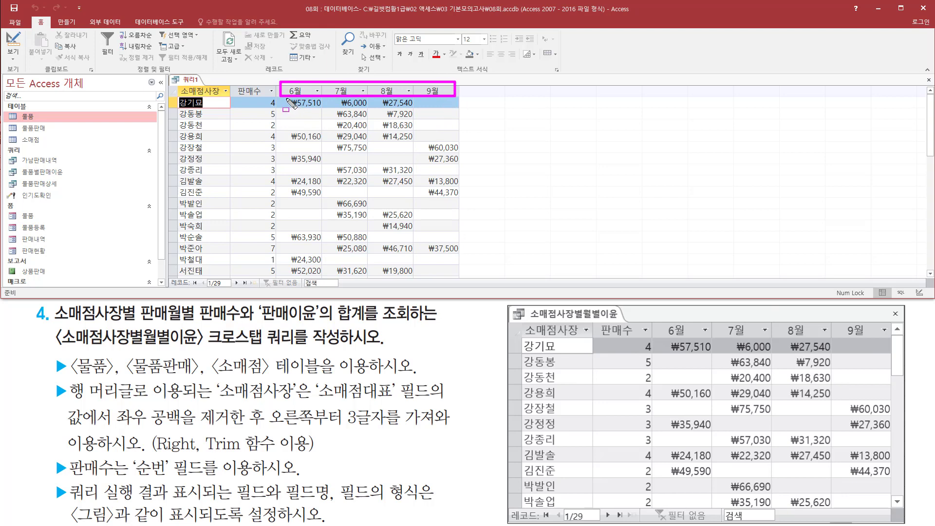
mouse_move(288, 99)
mouse_down()
mouse_move(414, 243)
mouse_move(462, 277)
mouse_up()
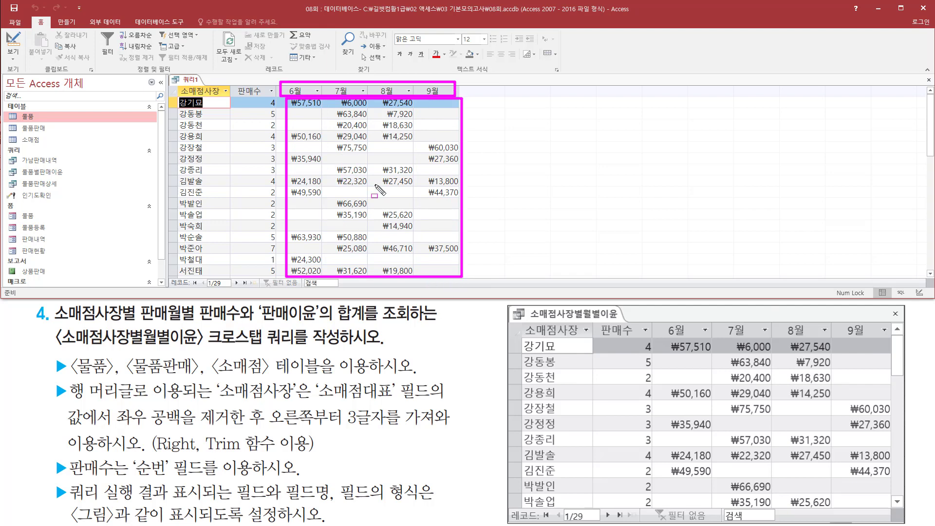
key(e)
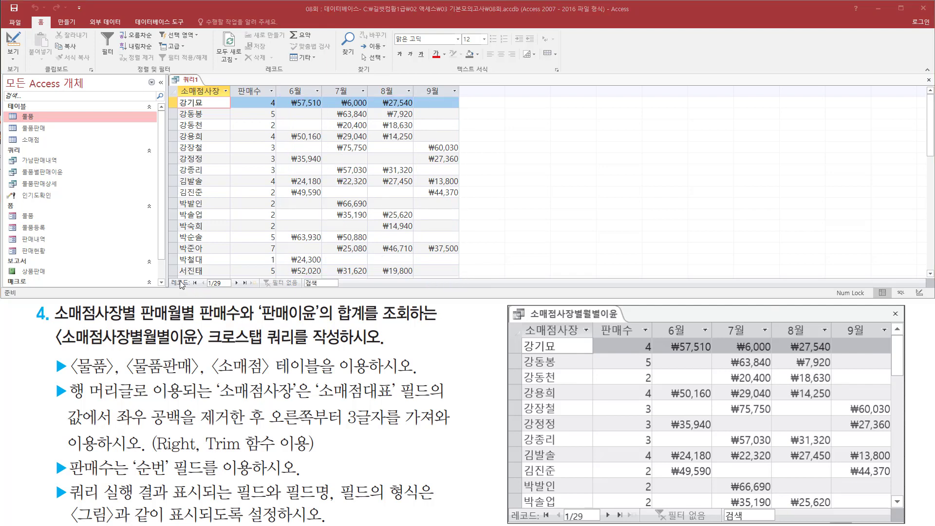
drag(169, 274, 264, 289)
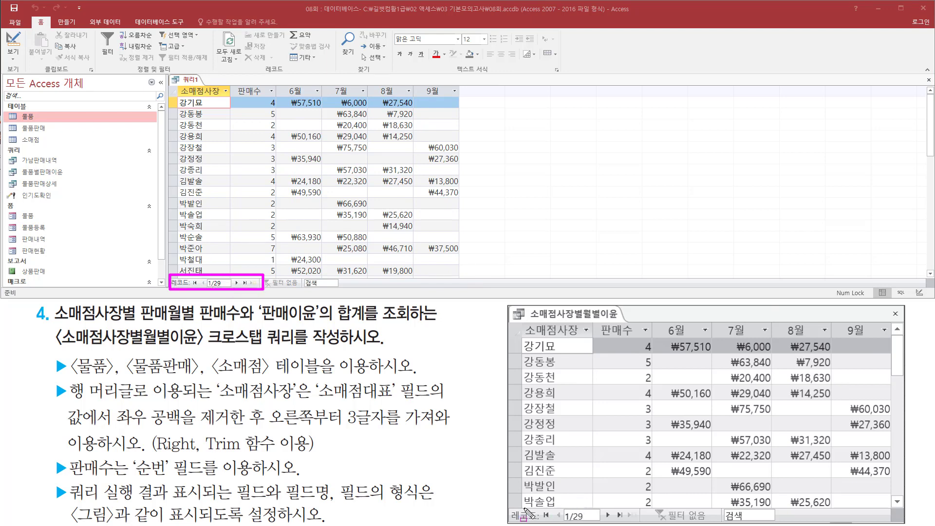
drag(508, 506, 621, 524)
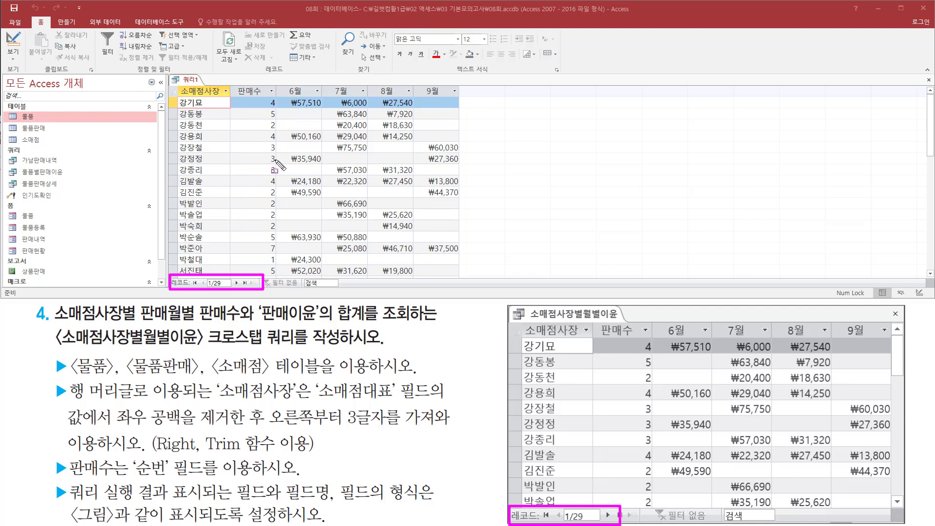
Step: Close the crosstab query and save it under the name 소매점사장별월별이윤
right_click(189, 82)
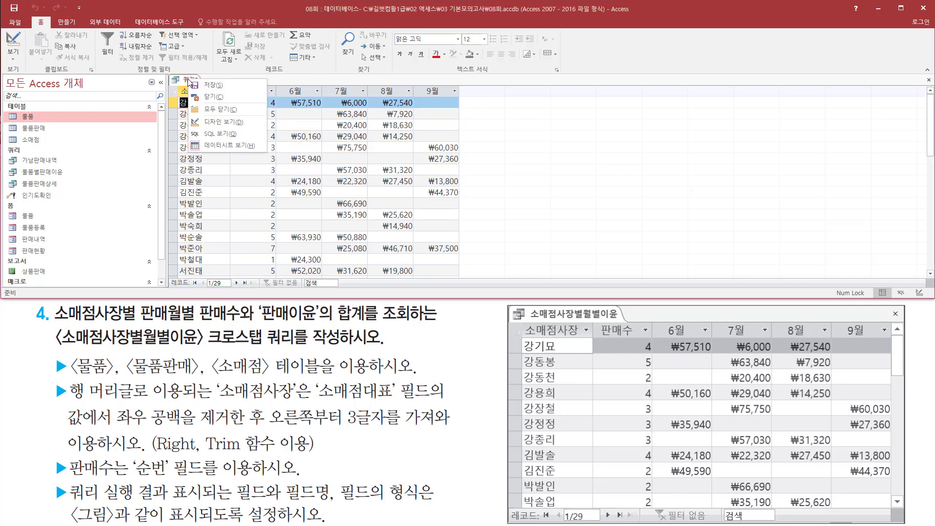
click(214, 98)
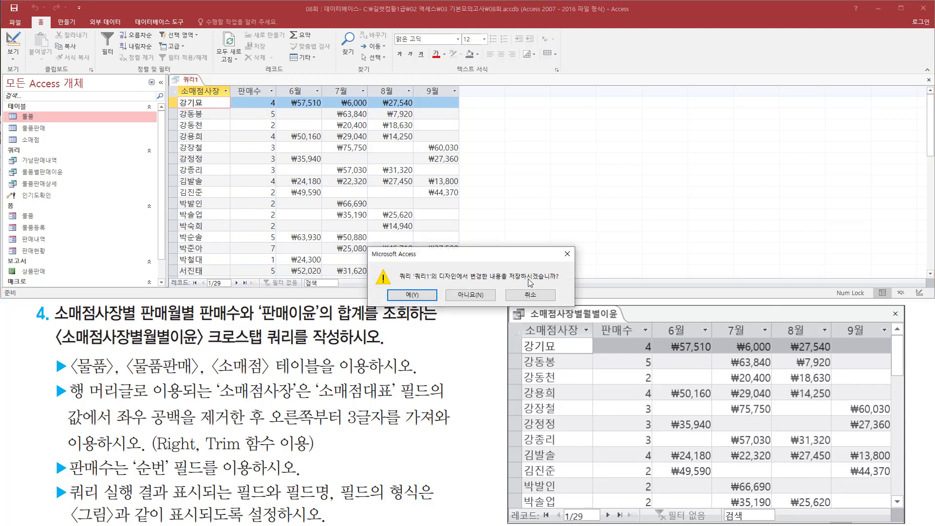
click(422, 295)
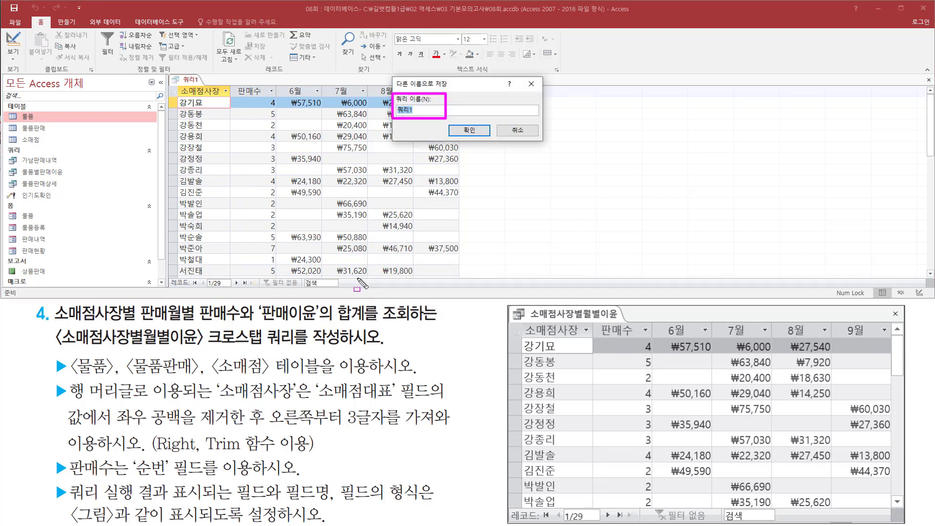
drag(60, 346, 200, 346)
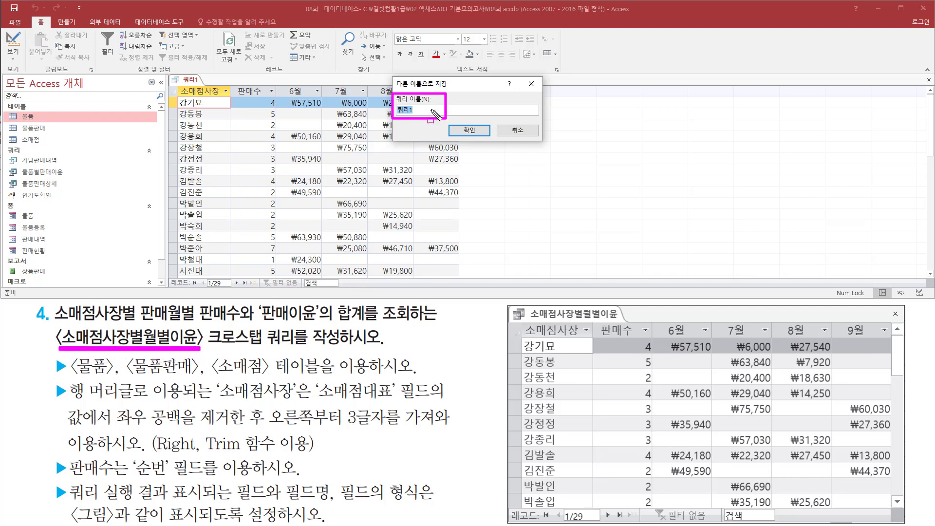
key(Escape)
text(소매저)
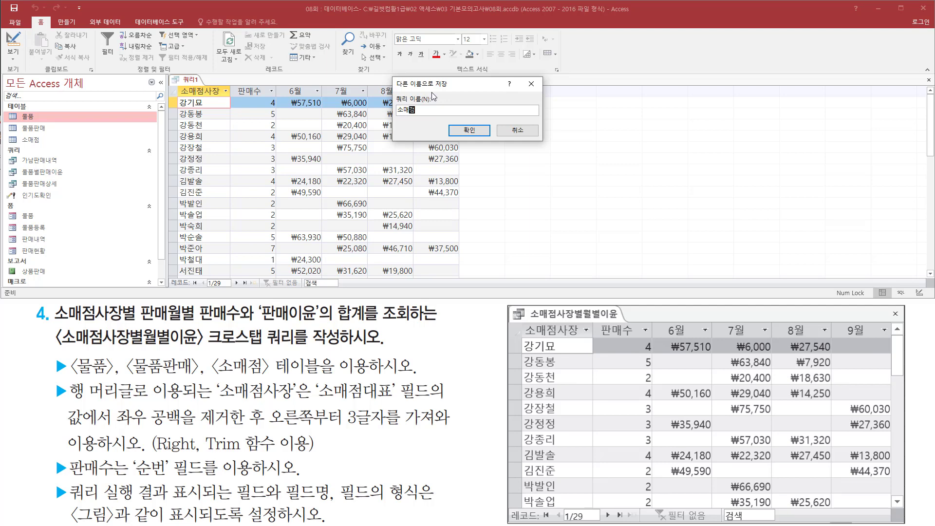
text(사장별우)
text(별이)
text(유)
text(ㄴ)
mouse_move(393, 117)
mouse_down()
mouse_move(456, 118)
mouse_move(489, 136)
mouse_up()
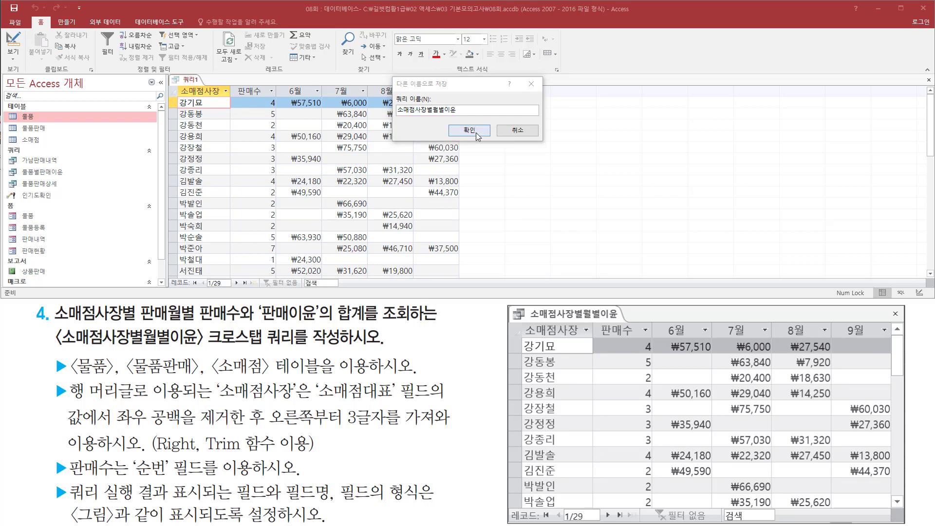
click(469, 130)
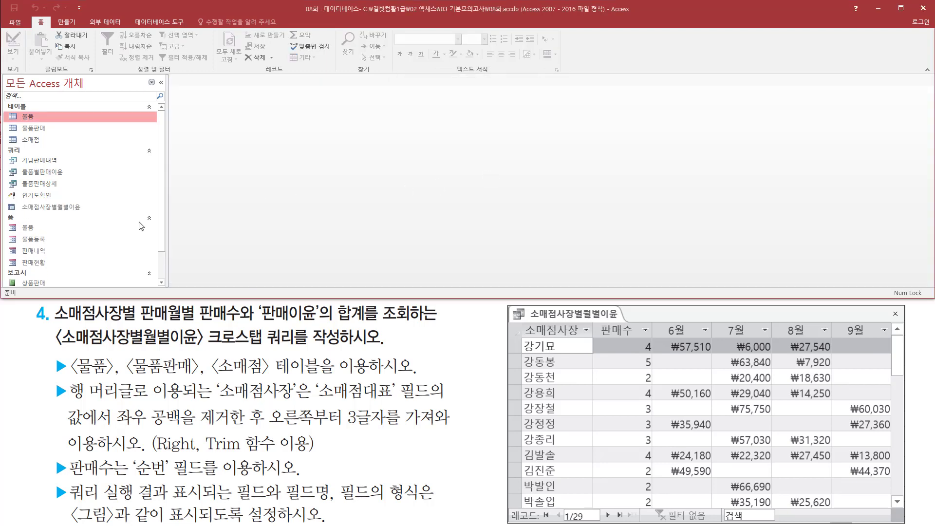
mouse_move(19, 217)
mouse_down()
mouse_move(94, 217)
mouse_move(91, 199)
mouse_up()
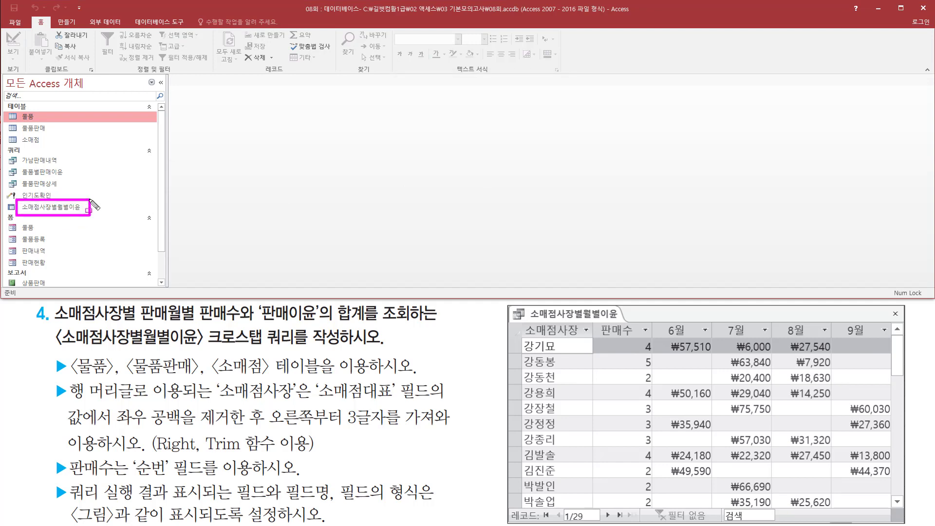
key(Escape)
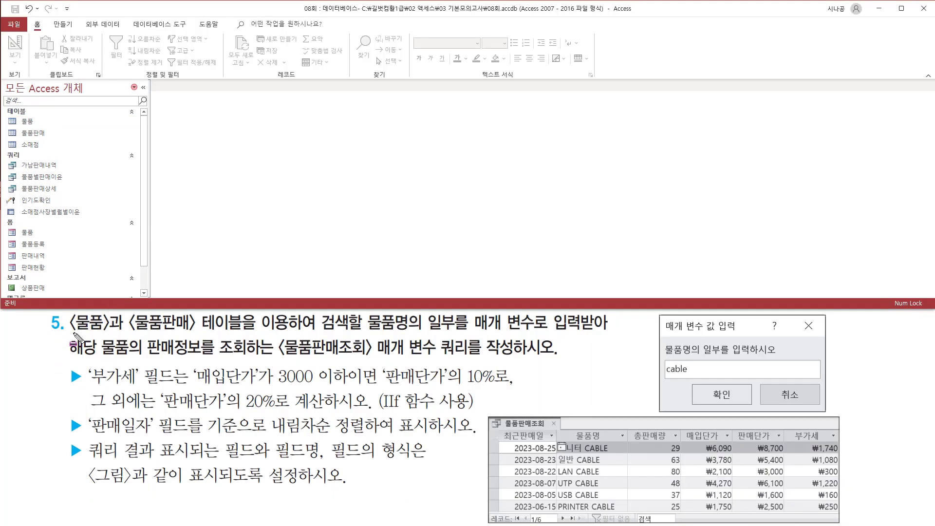
Step: Read in task 5 which tables, parameter input and query name the 물품판매조회 parameter query requires
mouse_move(73, 334)
mouse_down()
mouse_move(293, 332)
mouse_move(292, 314)
mouse_up()
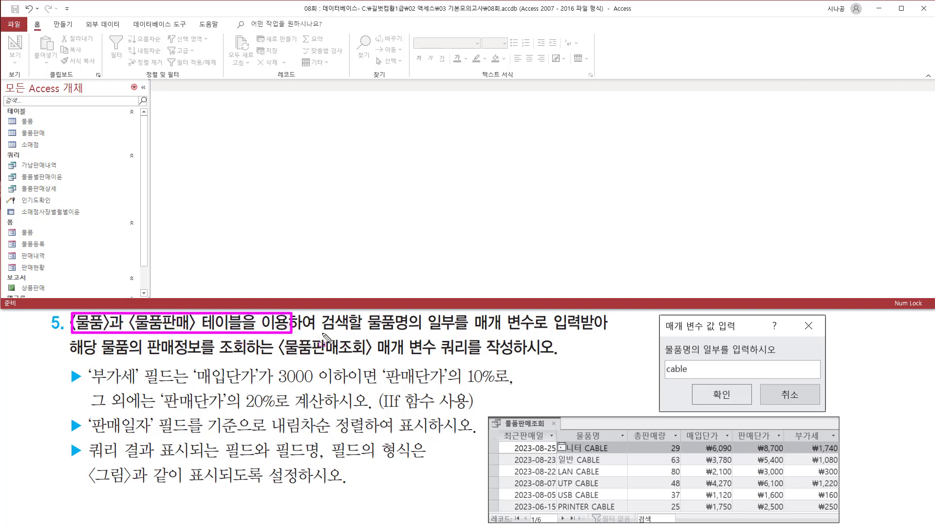
mouse_move(363, 335)
mouse_down()
mouse_move(410, 335)
mouse_move(423, 314)
mouse_move(615, 333)
mouse_up()
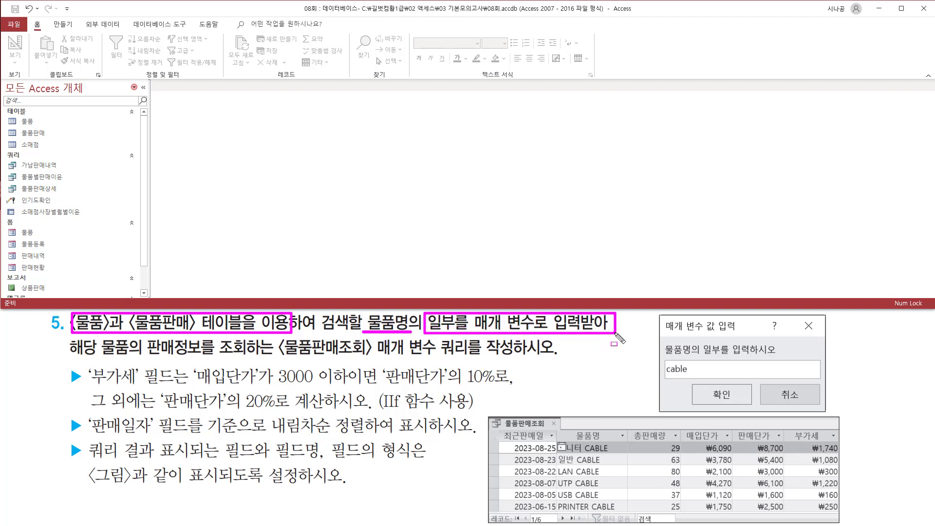
mouse_move(145, 359)
mouse_down()
mouse_move(360, 359)
mouse_move(372, 339)
mouse_move(438, 359)
mouse_move(512, 359)
mouse_up()
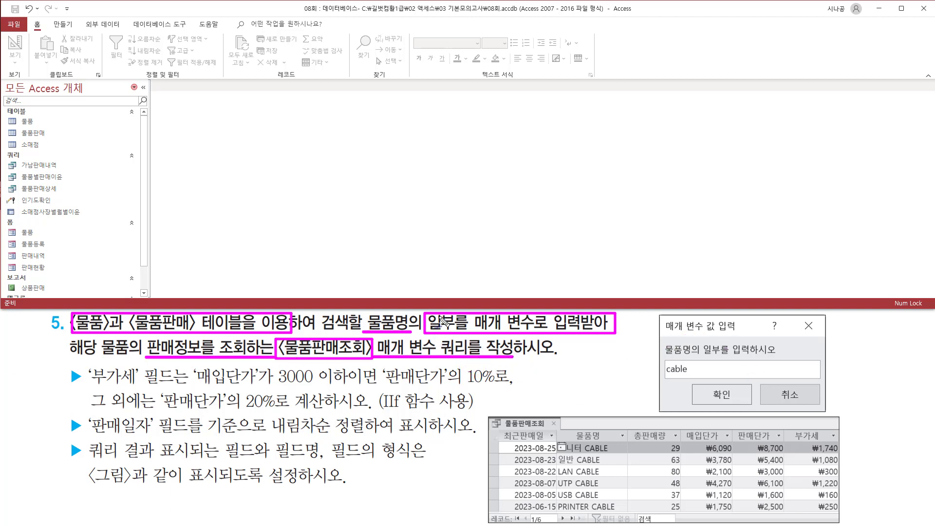
mouse_move(441, 315)
mouse_down()
mouse_move(449, 331)
mouse_move(466, 321)
mouse_up()
key(Escape)
click(251, 168)
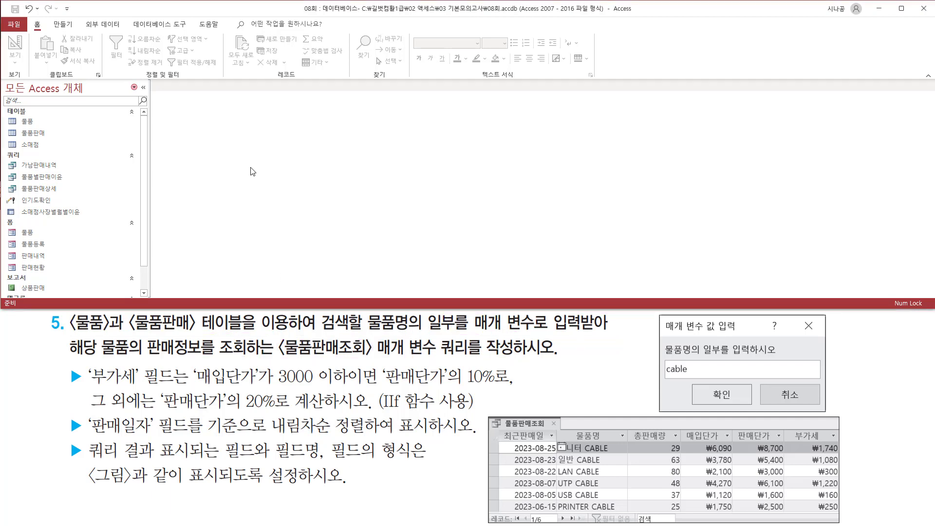
Step: Create a new query in Design view
click(56, 25)
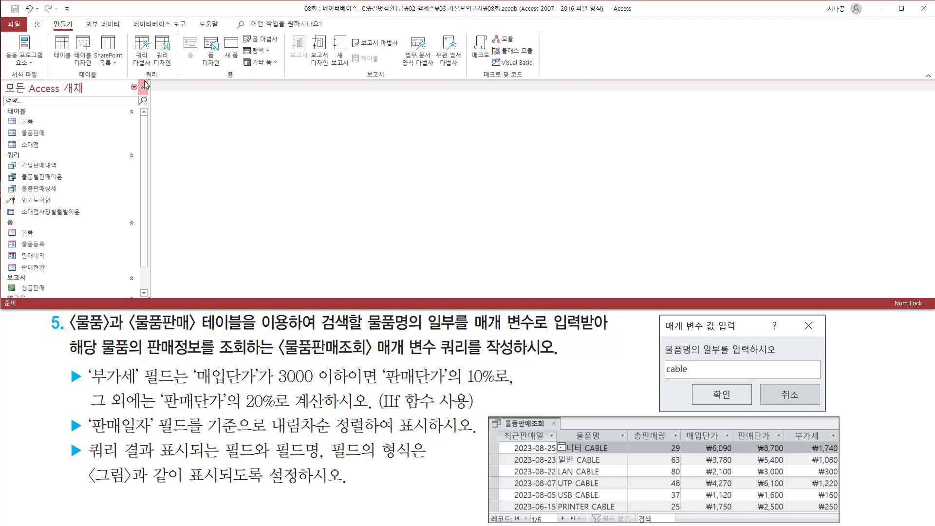
key(ctrl+2)
drag(141, 78, 161, 78)
drag(152, 35, 175, 66)
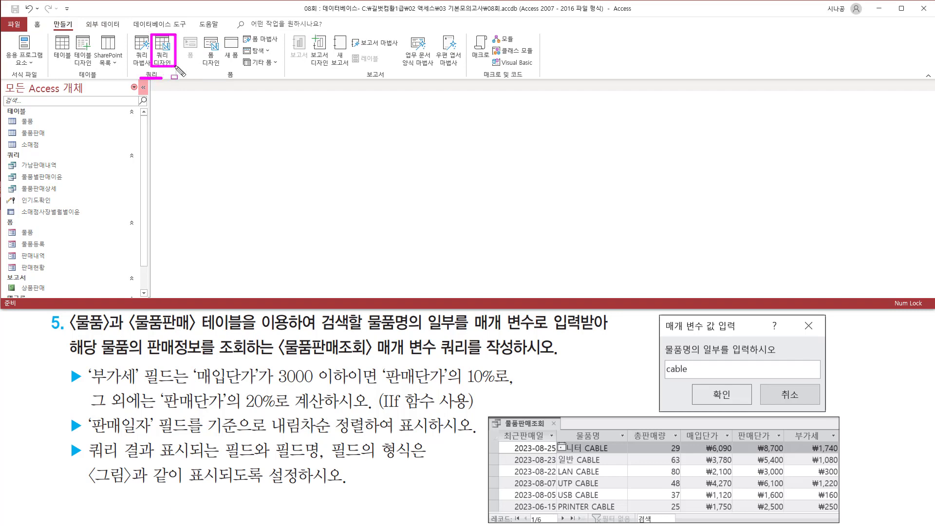
key(Escape)
click(162, 51)
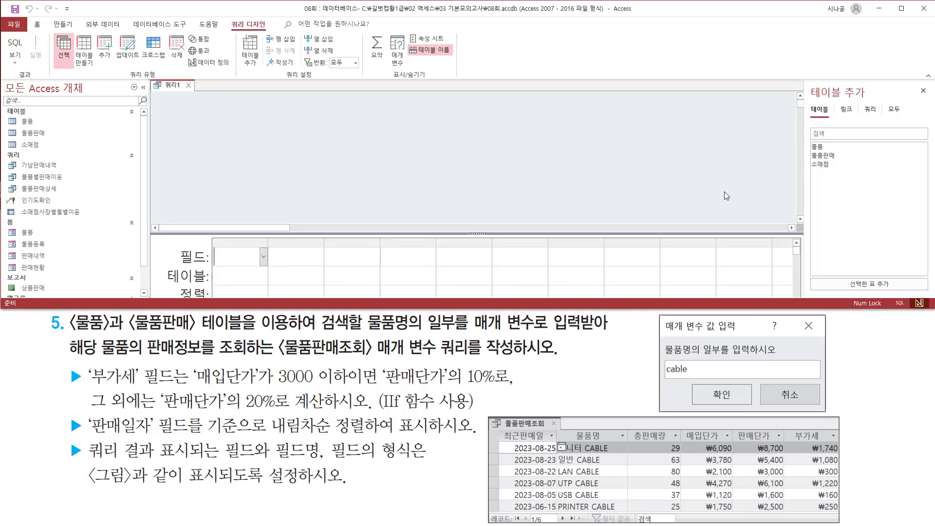
Step: Add the 물품 and 물품판매 tables to the new query
drag(70, 332, 242, 332)
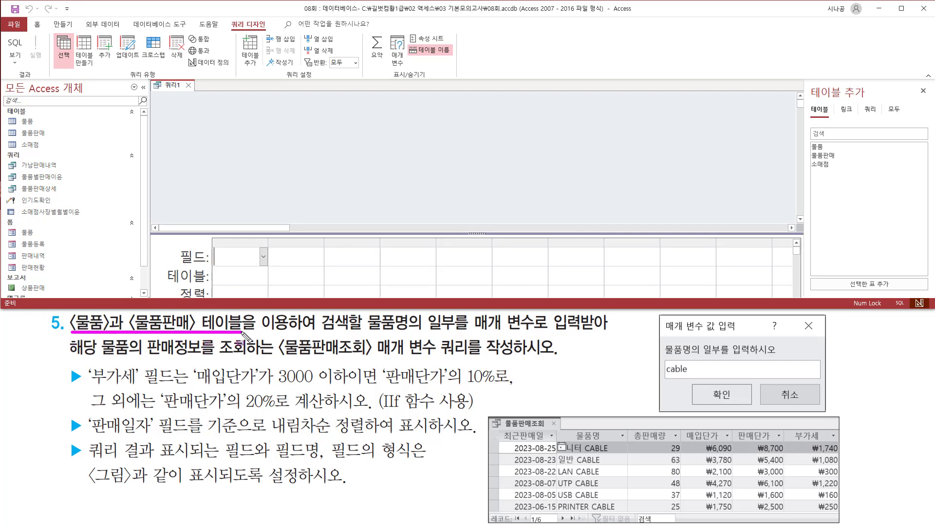
key(Escape)
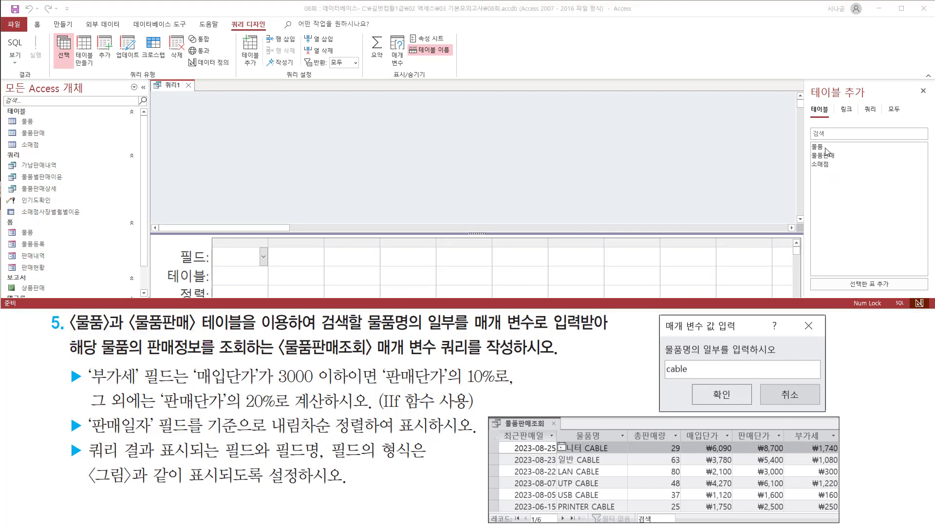
click(821, 147)
double_click(821, 148)
click(828, 156)
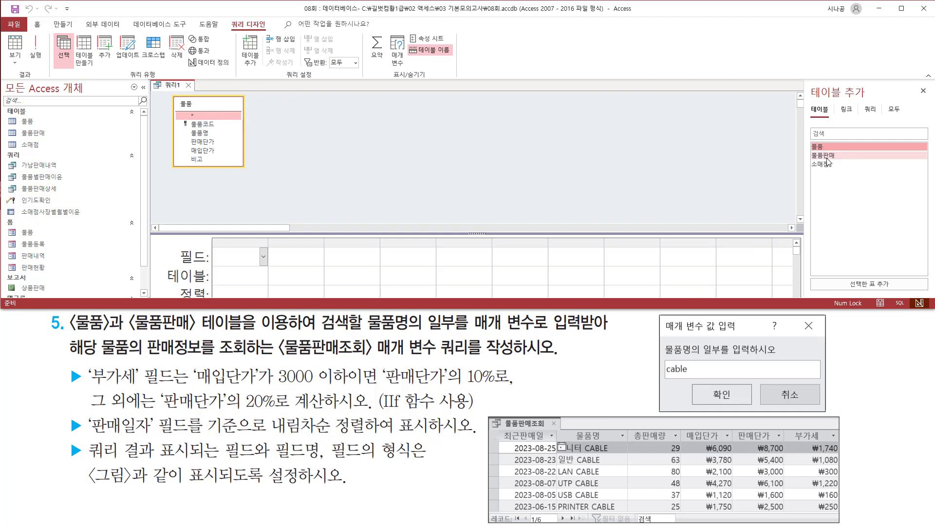
double_click(835, 156)
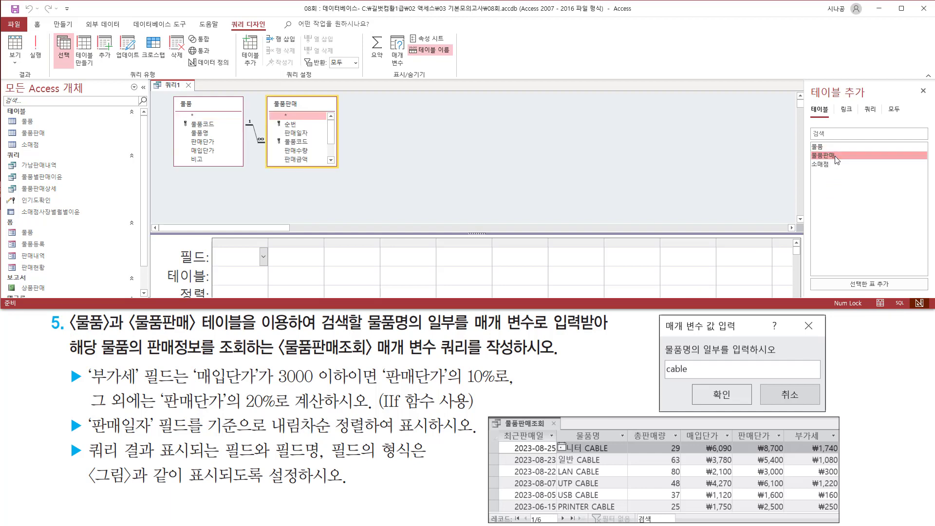
drag(166, 92, 343, 172)
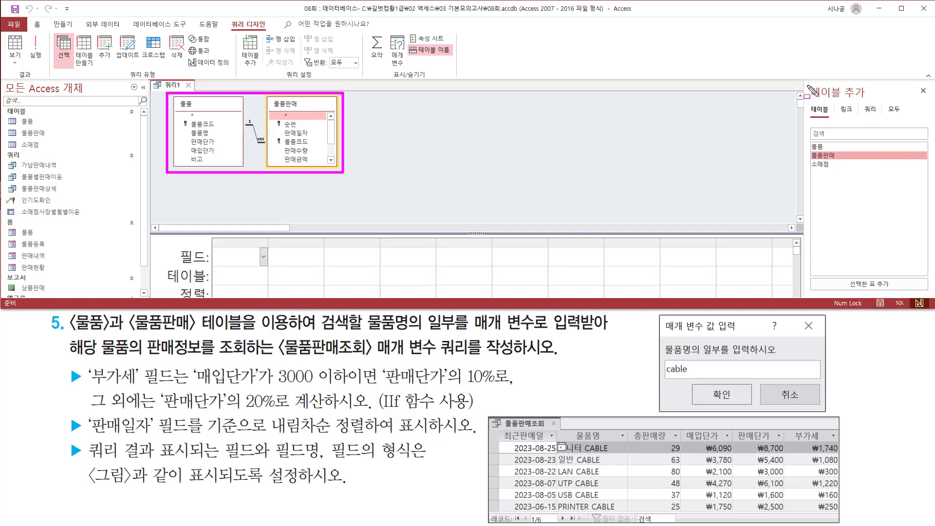
Step: Close the list of tables to add and enlarge the query design grid to reveal its criteria row
mouse_move(807, 85)
mouse_down()
mouse_move(861, 103)
mouse_move(929, 101)
mouse_up()
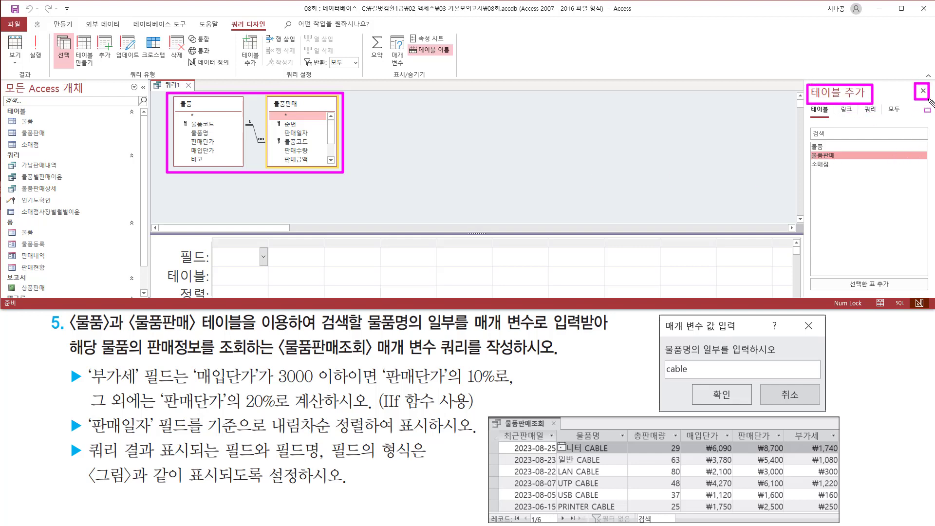
key(Escape)
click(922, 91)
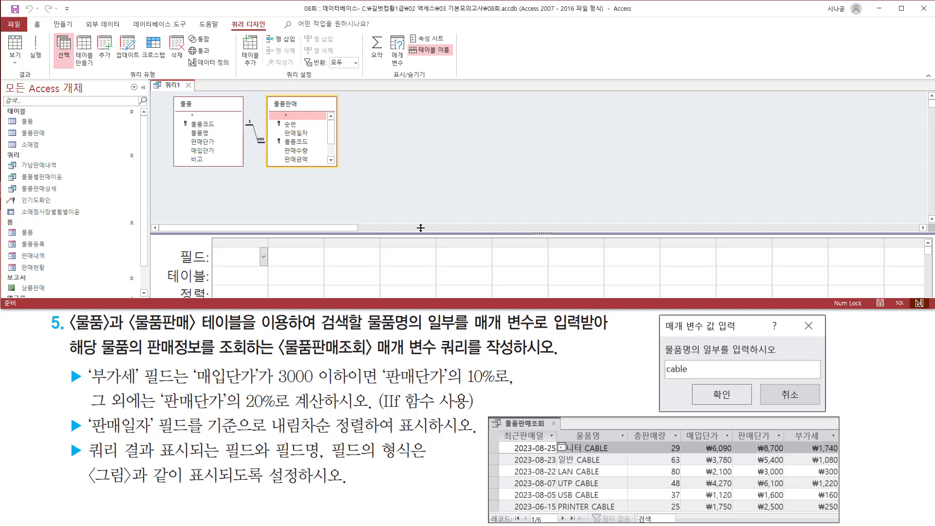
drag(421, 233, 437, 181)
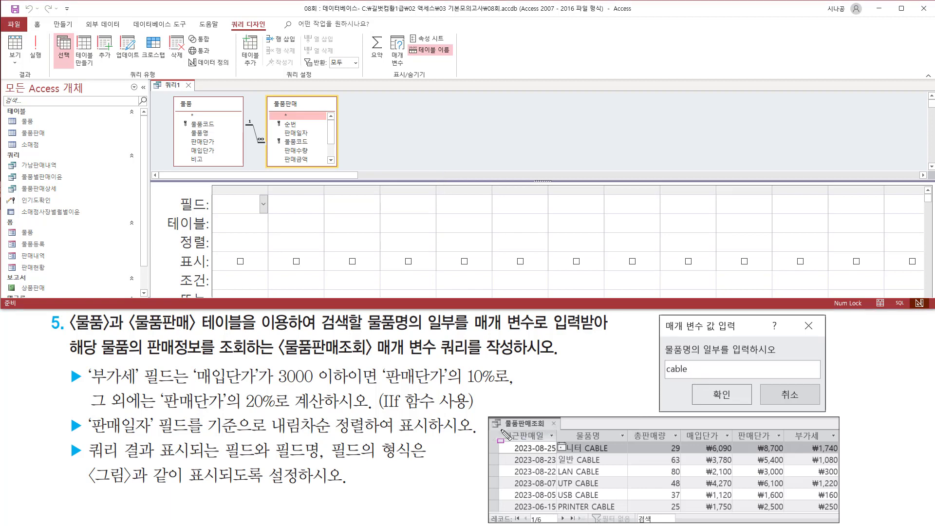
drag(501, 430, 552, 443)
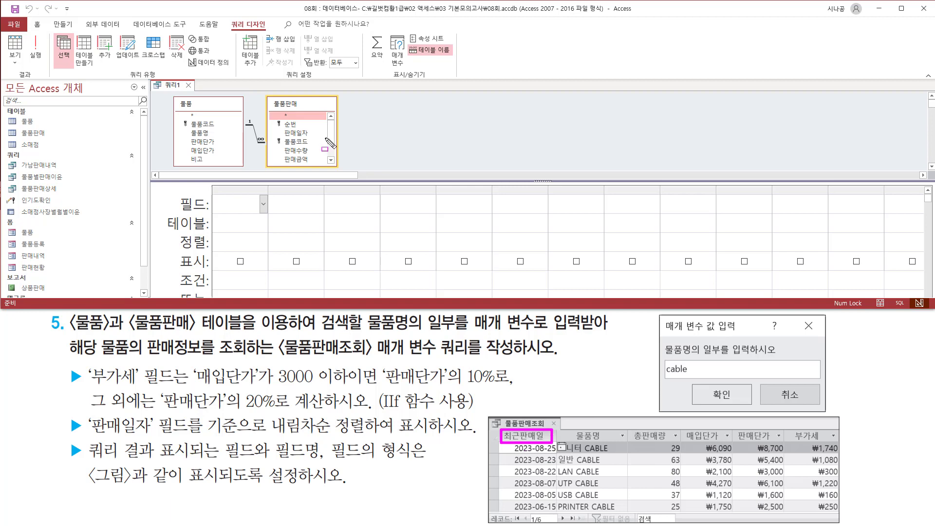
Step: Add the 판매일자 field from the 물품판매 table to the query grid
key(Escape)
mouse_move(267, 96)
mouse_down()
mouse_move(322, 112)
mouse_move(334, 147)
mouse_move(334, 125)
mouse_up()
key(Escape)
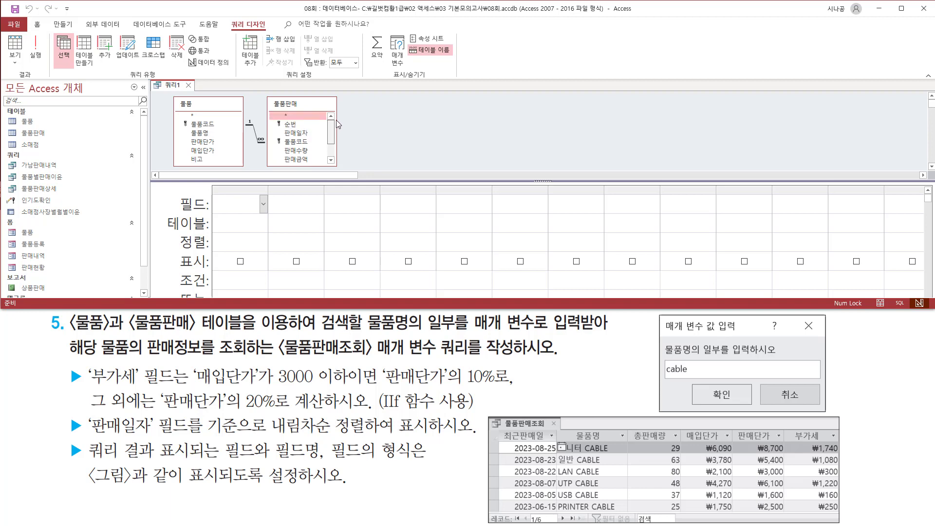
click(302, 134)
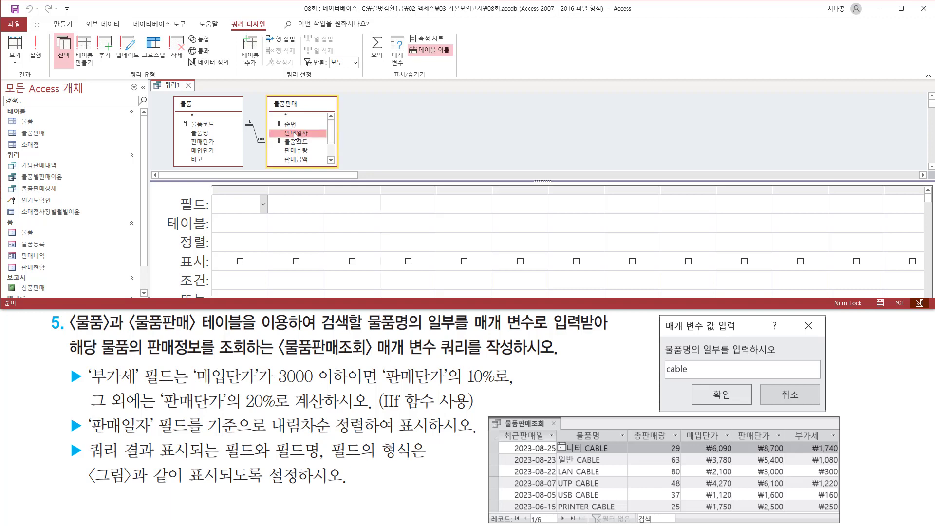
double_click(294, 135)
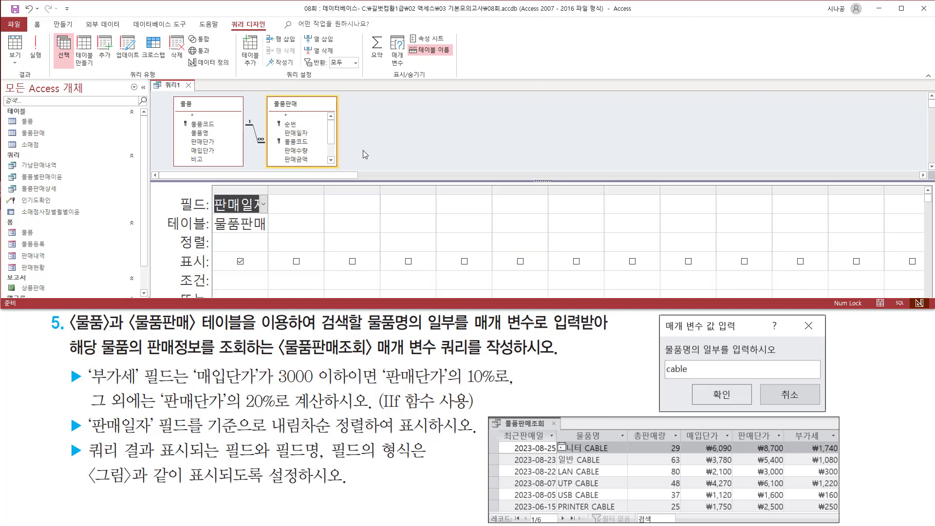
Step: Add the 물품명 field from the 물품 table to the query grid
drag(571, 426, 612, 444)
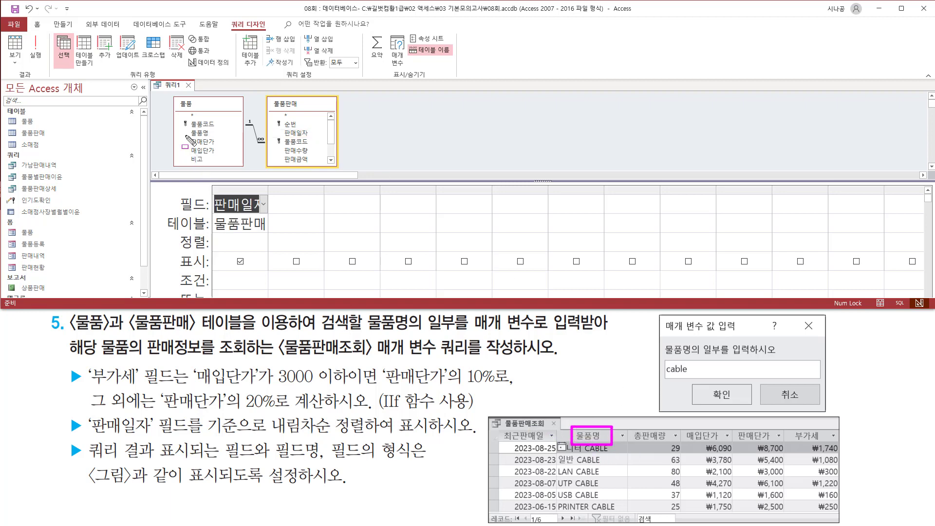
mouse_move(188, 126)
mouse_down()
mouse_move(217, 146)
mouse_move(209, 150)
mouse_up()
key(Escape)
double_click(201, 134)
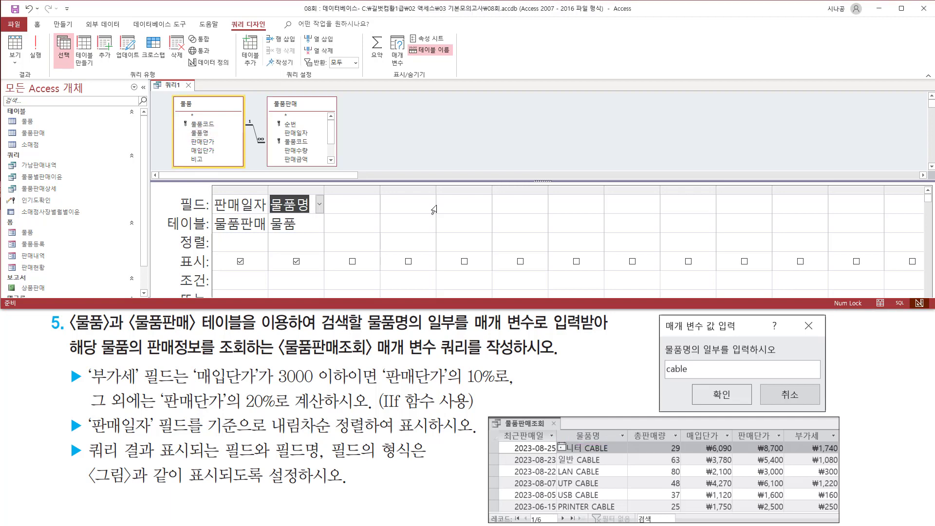
Step: Add the 판매수량 field from the 물품판매 table as the source for the 총판매량 column
drag(629, 428, 638, 439)
key(Escape)
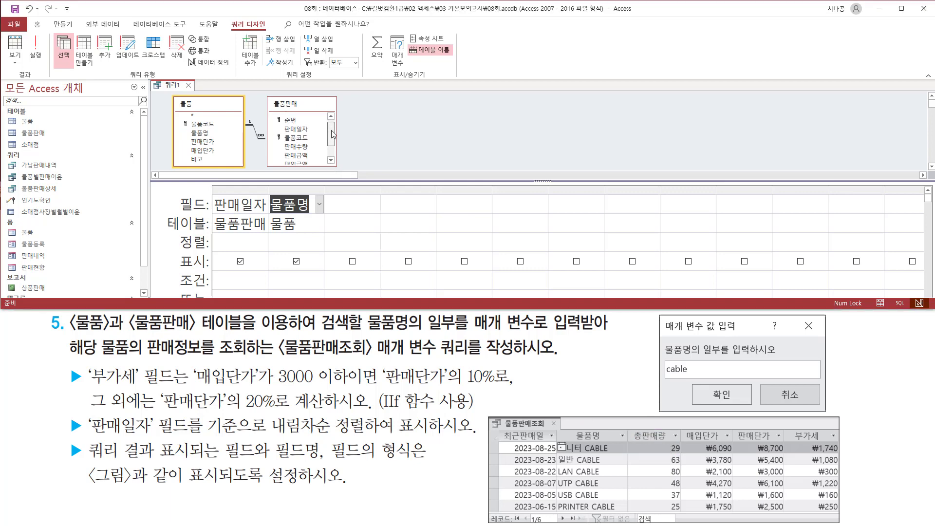
scroll(333, 141, down, 1)
scroll(334, 141, down, 1)
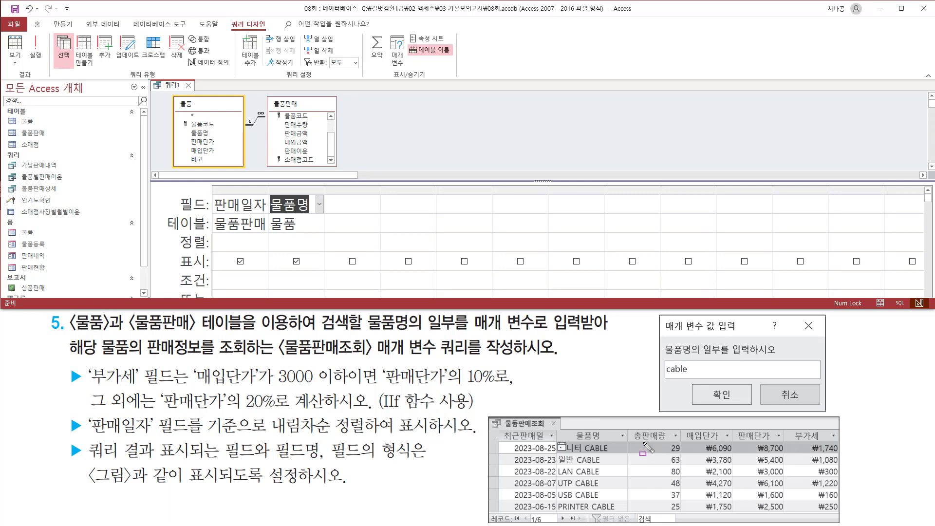
drag(643, 440, 669, 441)
drag(281, 118, 317, 130)
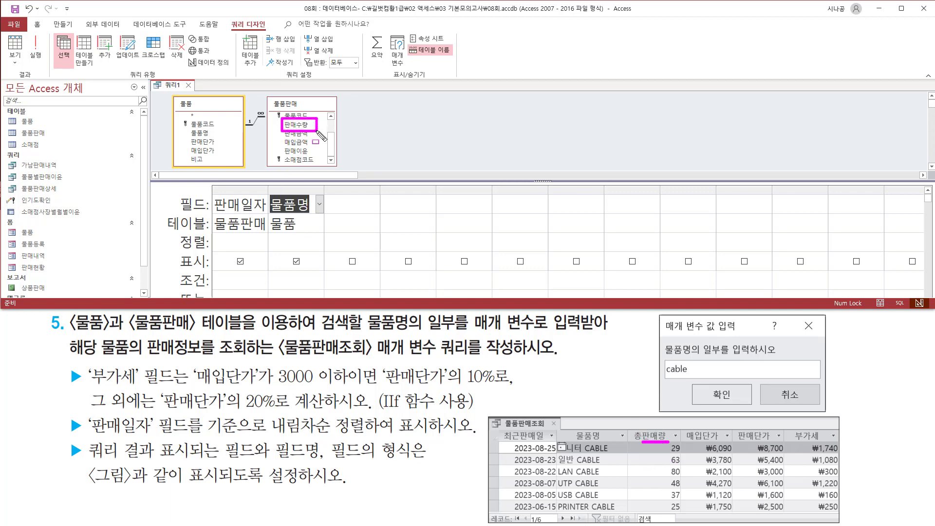
key(Escape)
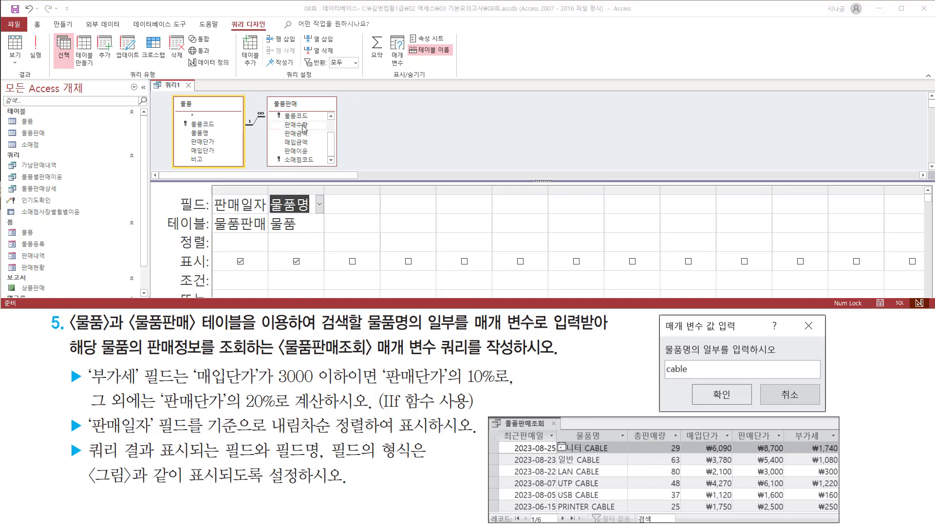
click(302, 125)
double_click(304, 125)
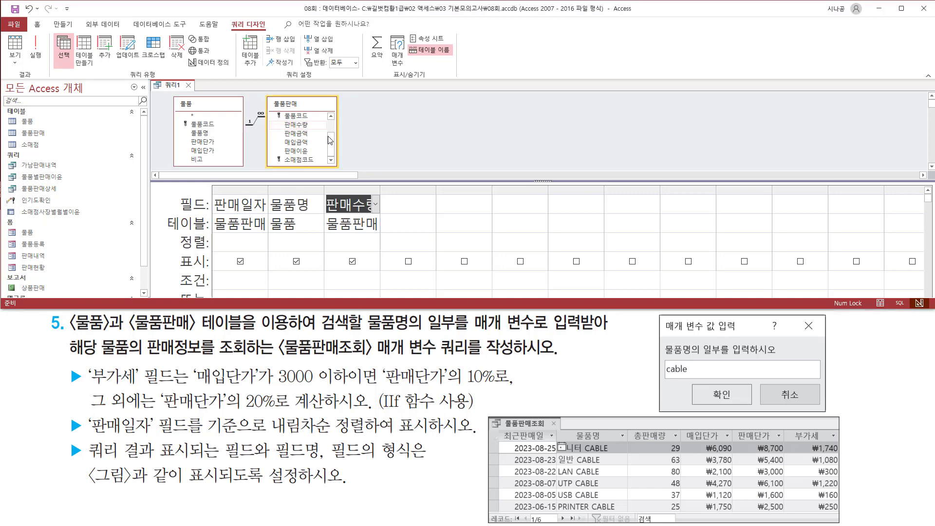
Step: Add the 매입단가 and 판매단가 fields from the 물품 table to the query grid
drag(683, 424, 725, 441)
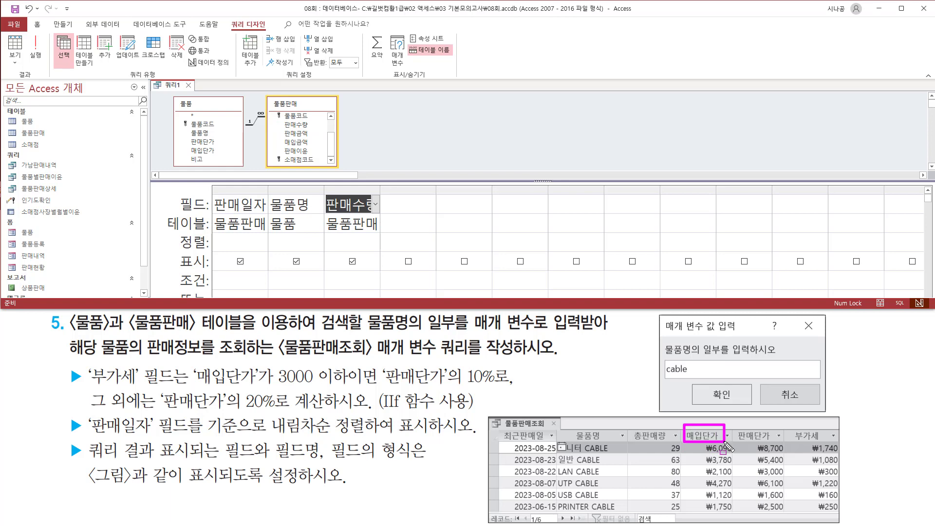
drag(186, 145, 229, 169)
key(Escape)
click(205, 151)
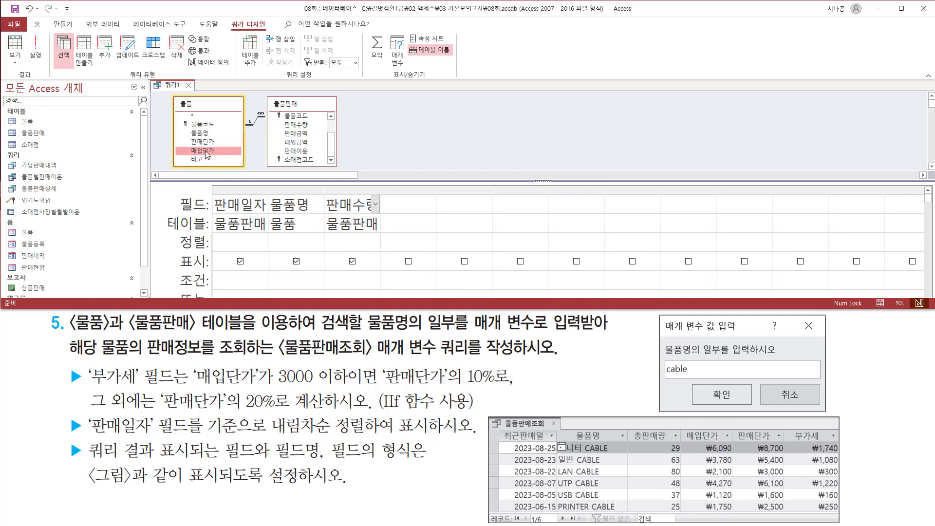
double_click(206, 152)
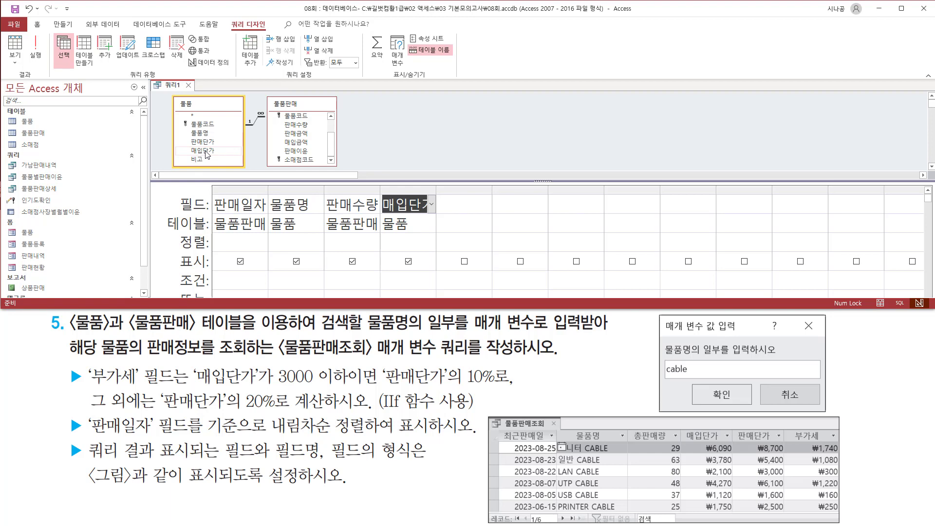
drag(736, 426, 772, 442)
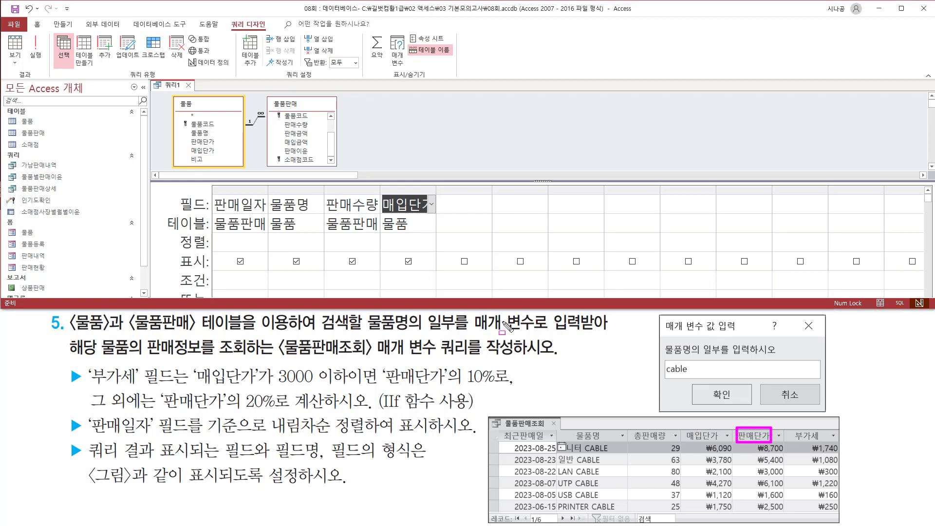
drag(187, 136, 224, 147)
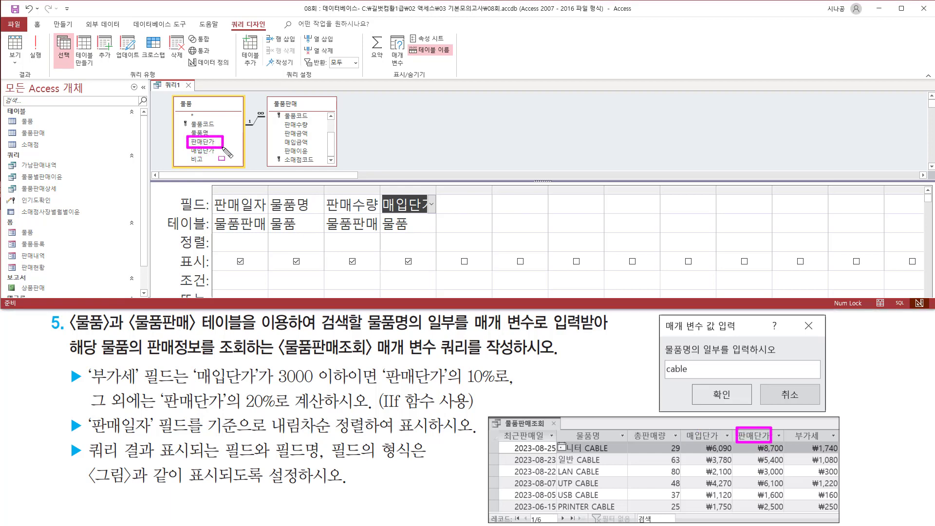
click(211, 142)
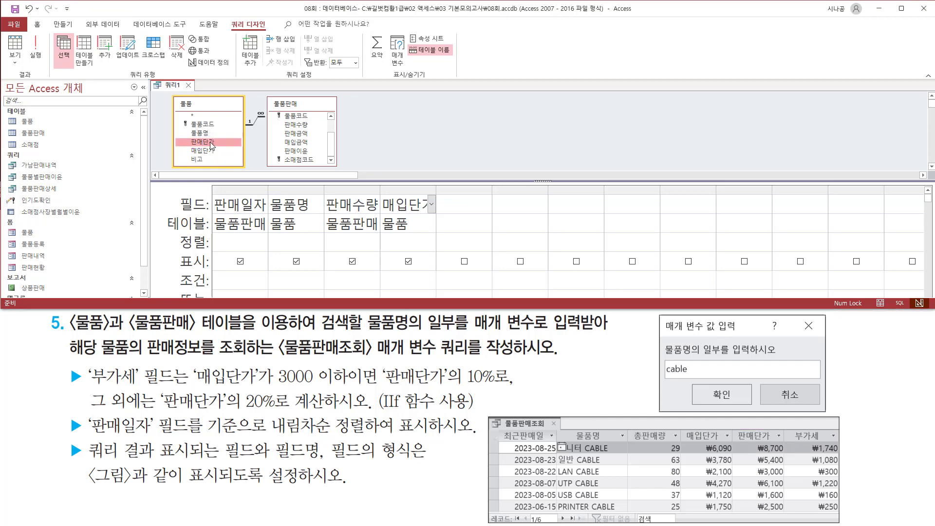
double_click(210, 142)
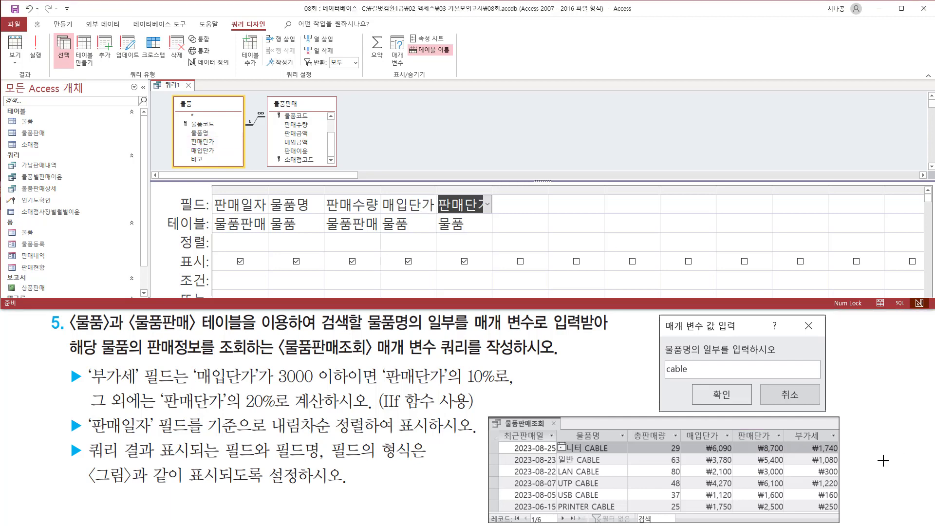
Step: Read in task 5 how the 부가세 field must be calculated and which function it requires
mouse_move(789, 427)
mouse_down()
mouse_move(801, 441)
mouse_move(827, 441)
mouse_up()
mouse_move(68, 362)
mouse_down()
mouse_move(84, 397)
mouse_move(175, 384)
mouse_move(501, 388)
mouse_up()
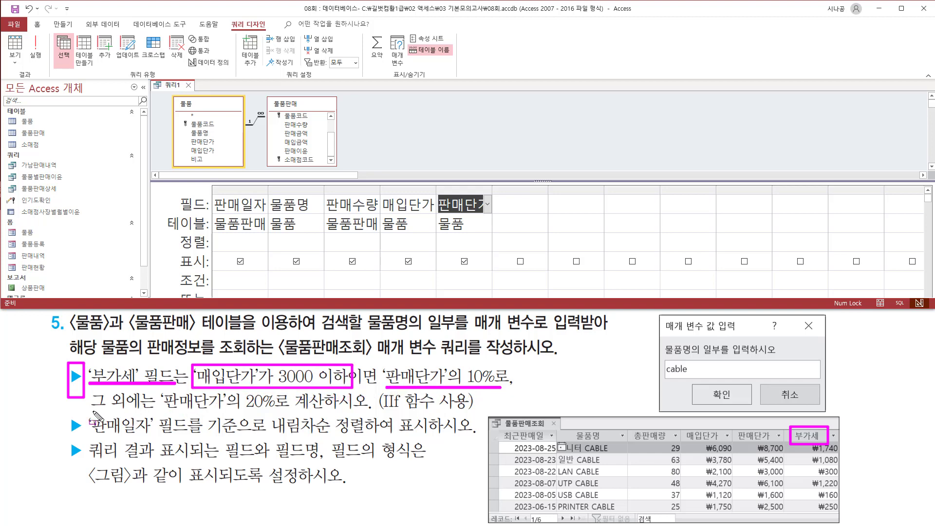
drag(92, 419, 153, 420)
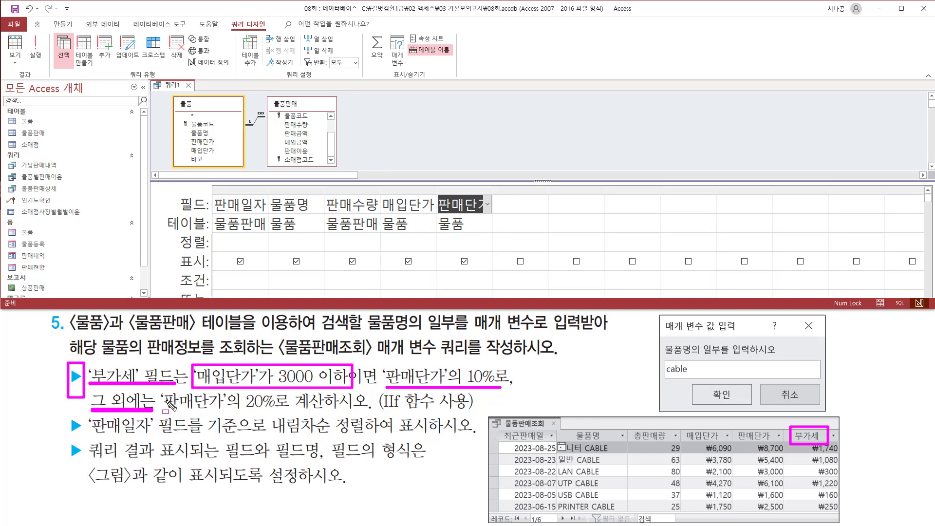
drag(161, 420, 280, 421)
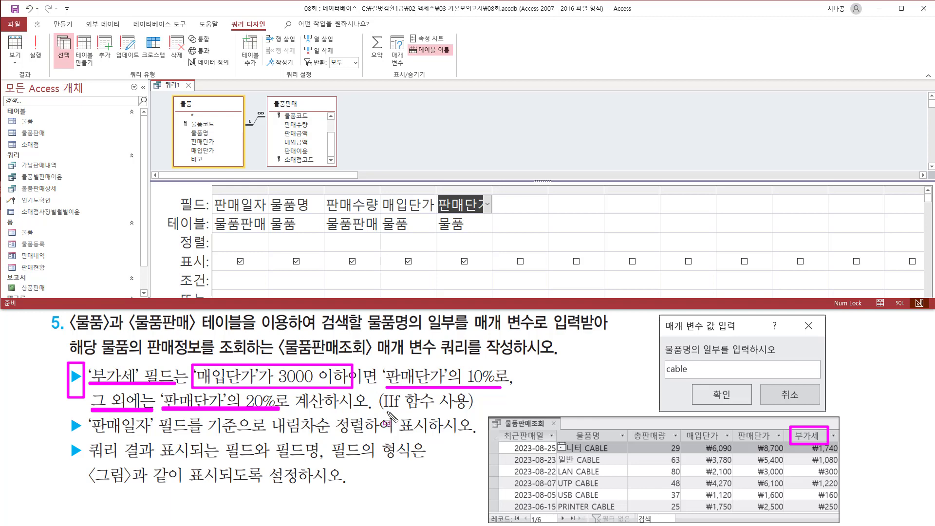
drag(381, 410, 473, 406)
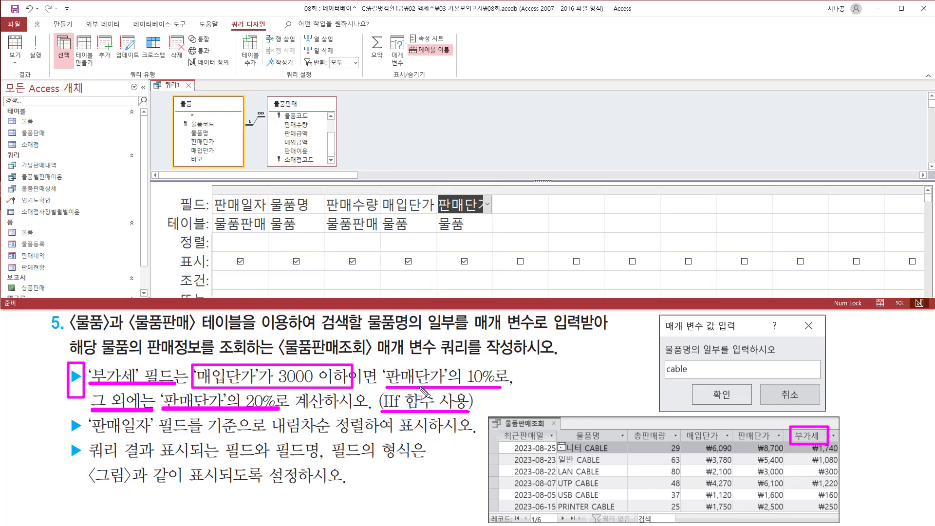
key(e)
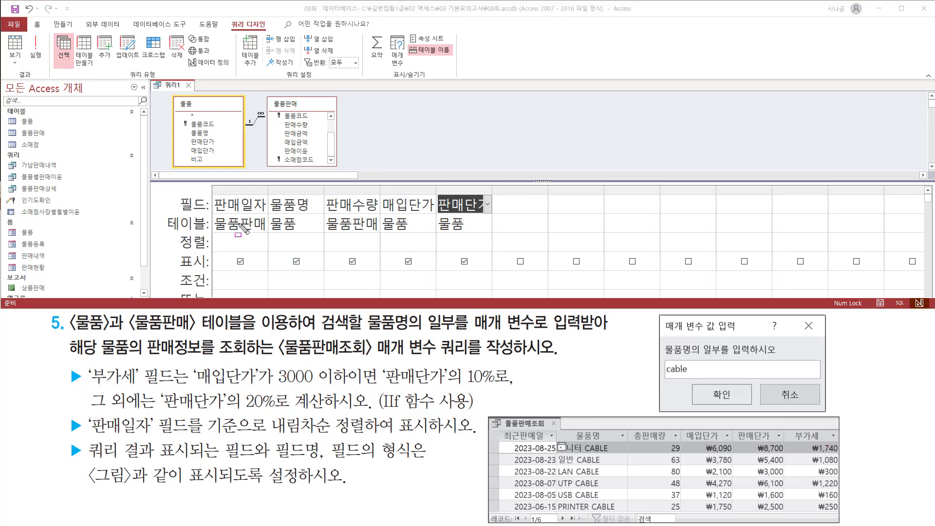
Step: Compare the query's date, quantity and unit price fields with the column names and formats in the sample result of task 5
mouse_move(214, 193)
mouse_down()
mouse_move(233, 209)
mouse_move(267, 213)
mouse_up()
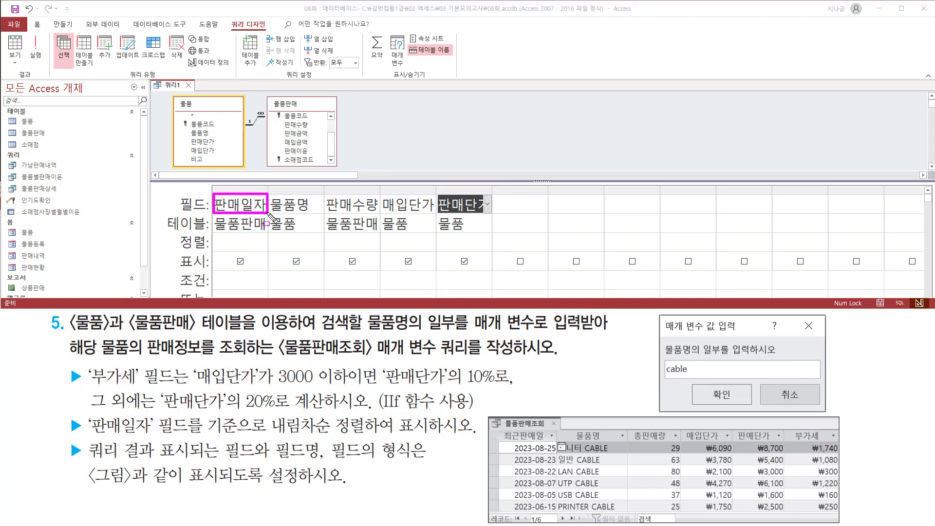
drag(501, 430, 553, 441)
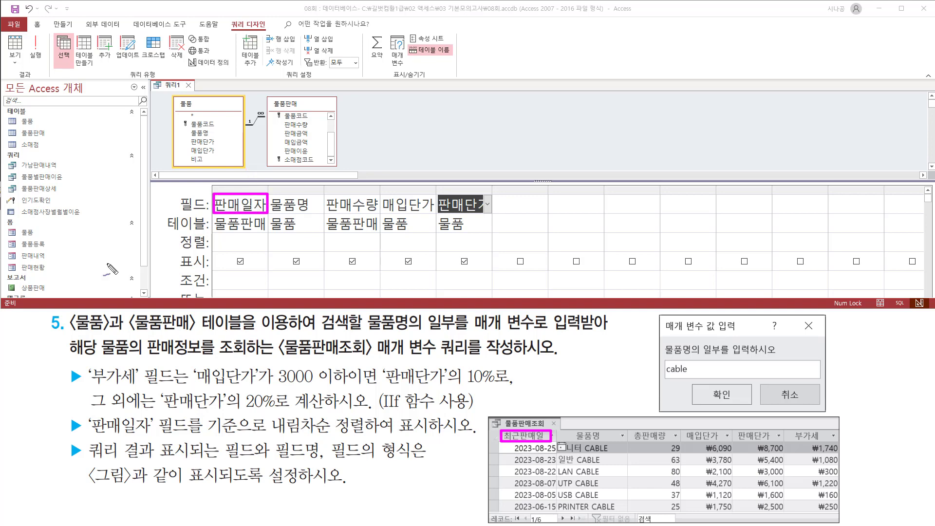
mouse_move(240, 185)
mouse_down()
mouse_move(254, 194)
mouse_move(275, 164)
mouse_up()
drag(514, 458, 523, 455)
drag(644, 423, 662, 404)
mouse_move(351, 188)
mouse_down()
mouse_move(364, 186)
mouse_move(377, 159)
mouse_up()
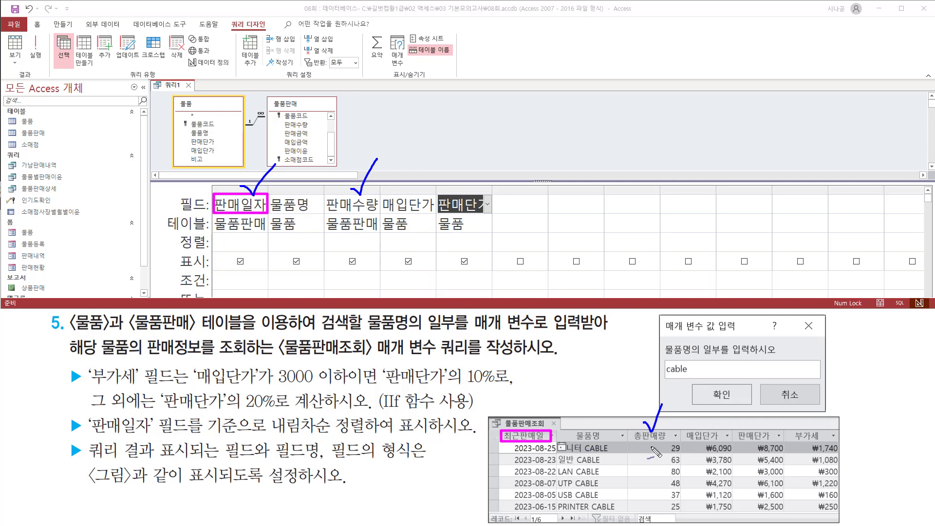
drag(631, 444, 667, 443)
drag(386, 210, 482, 212)
click(703, 448)
drag(703, 449, 706, 501)
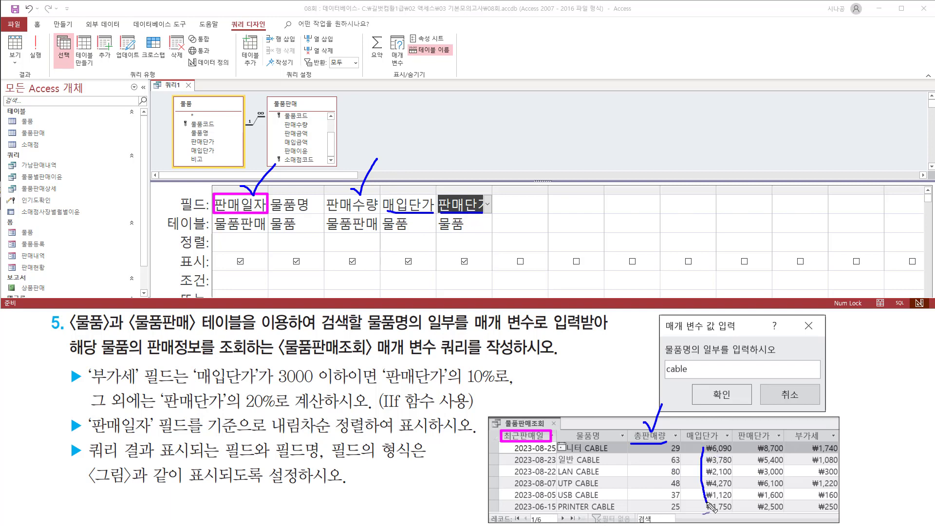
mouse_move(754, 447)
mouse_down()
mouse_move(745, 482)
mouse_move(755, 507)
mouse_up()
key(Escape)
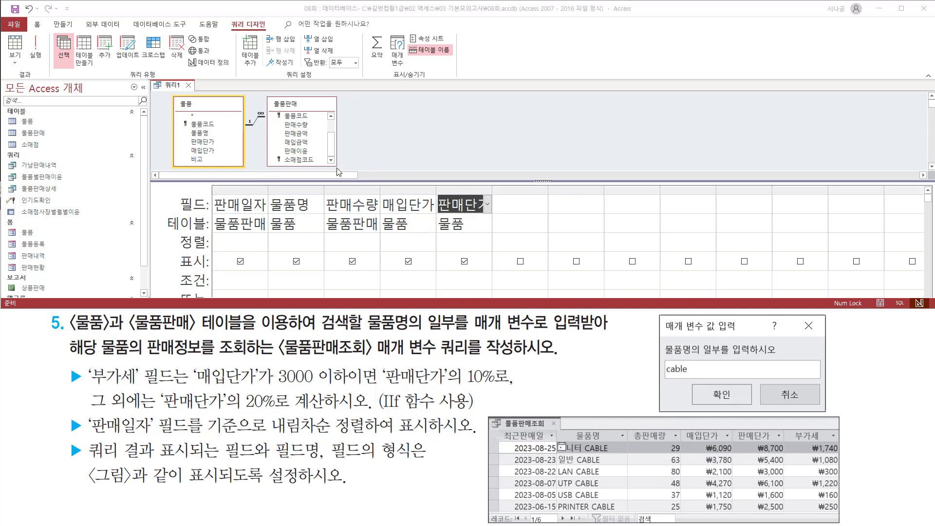
Step: Turn on the summary (요약) row in the query design grid
key(ctrl+2)
drag(366, 35, 397, 74)
key(Escape)
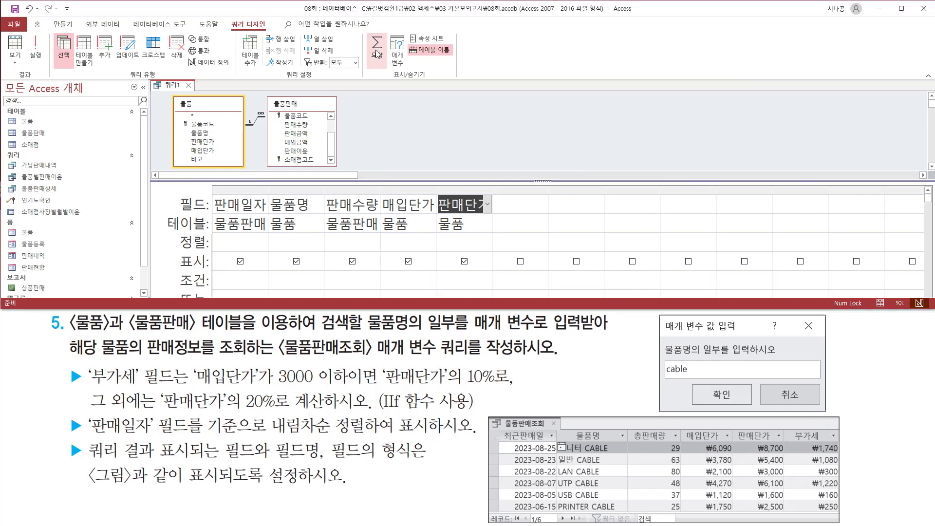
click(377, 54)
key(ctrl+2)
mouse_move(177, 233)
mouse_down()
mouse_move(211, 251)
mouse_move(491, 251)
mouse_up()
key(Escape)
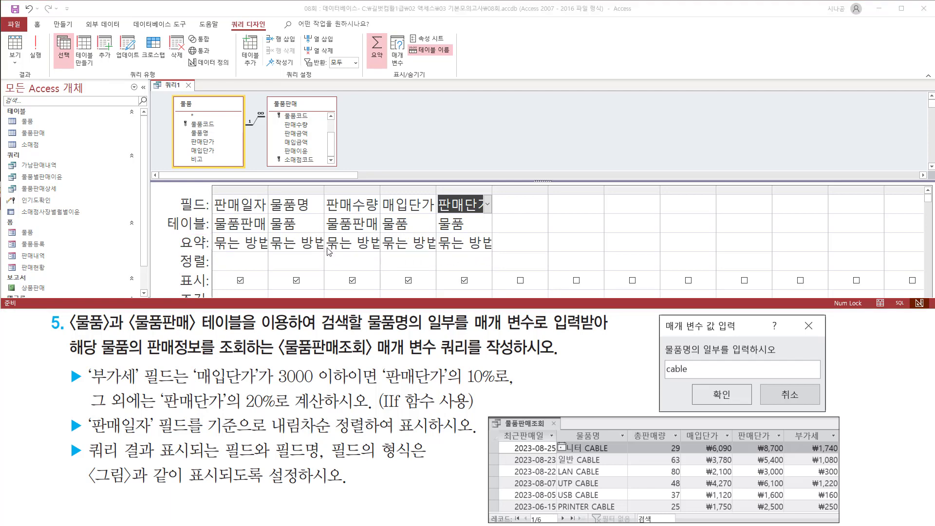
Step: Set the summary of 판매일자 to 최대값 and that of 판매수량 to 합계
click(258, 243)
click(263, 243)
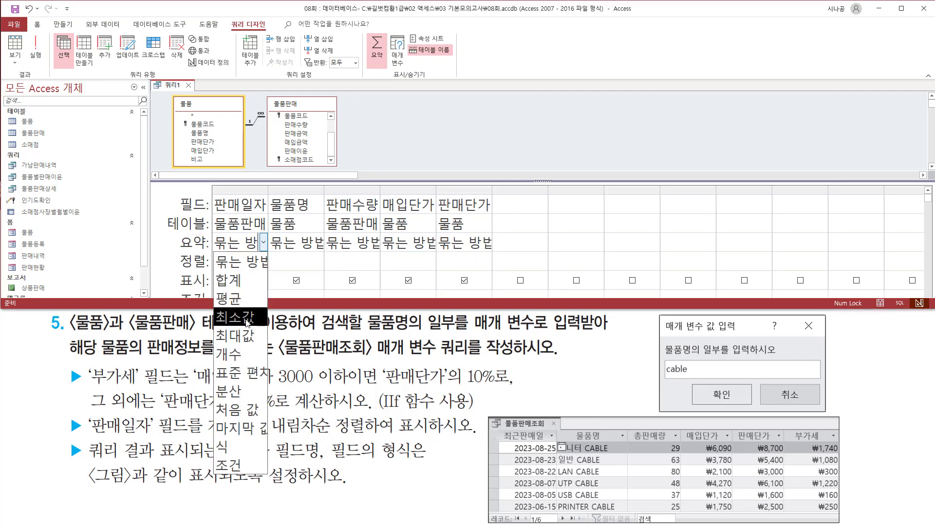
click(245, 336)
click(360, 246)
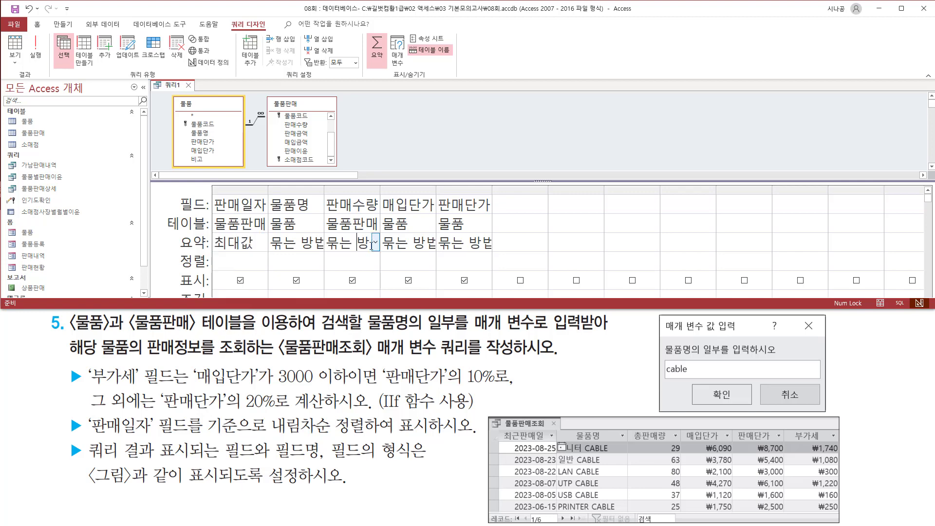
click(375, 243)
click(365, 287)
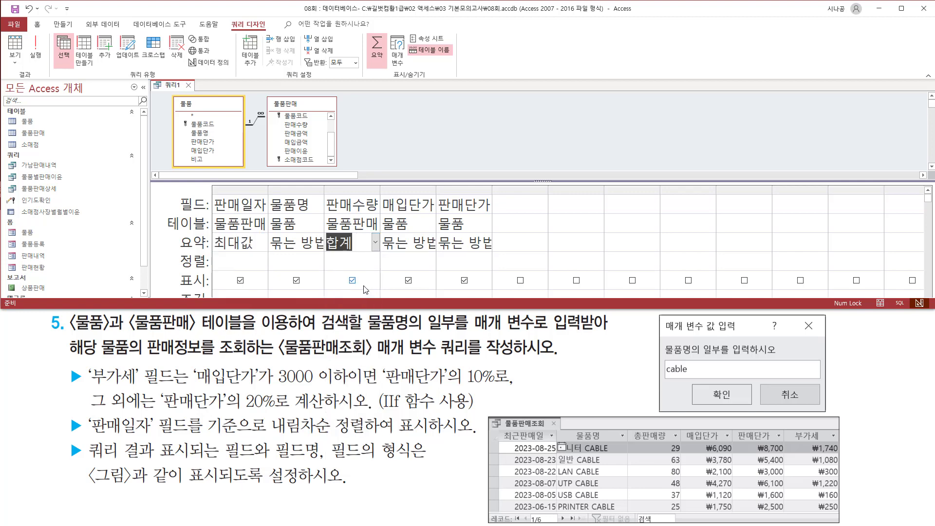
Step: Widen the empty column after 판매단가 in the query design grid and start a calculated field named 부가세 there
drag(212, 250, 257, 252)
drag(323, 252, 361, 252)
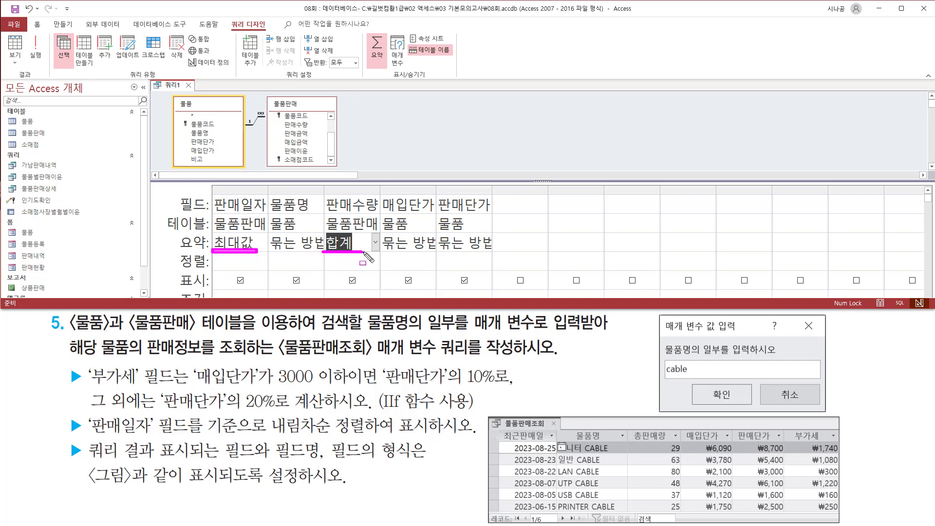
drag(492, 194, 546, 214)
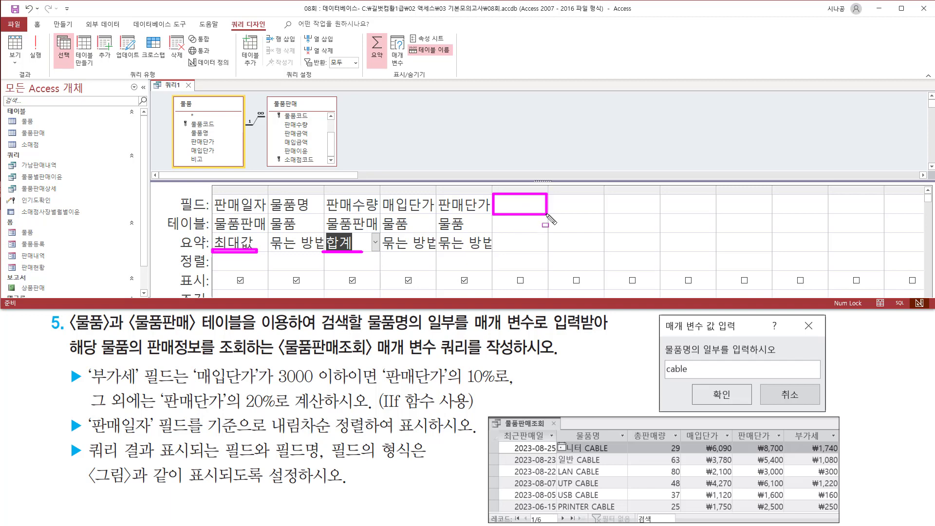
mouse_move(783, 422)
mouse_down()
mouse_move(805, 443)
mouse_move(839, 442)
mouse_up()
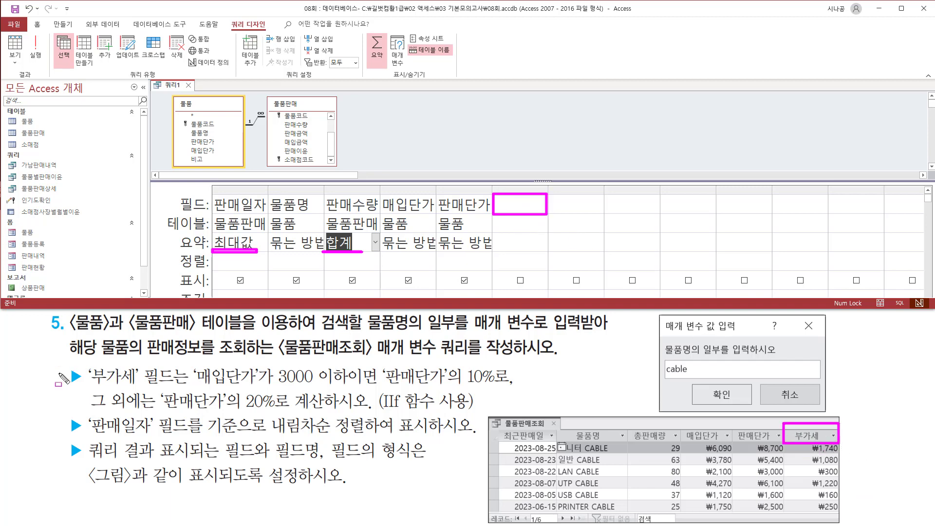
drag(67, 362, 87, 391)
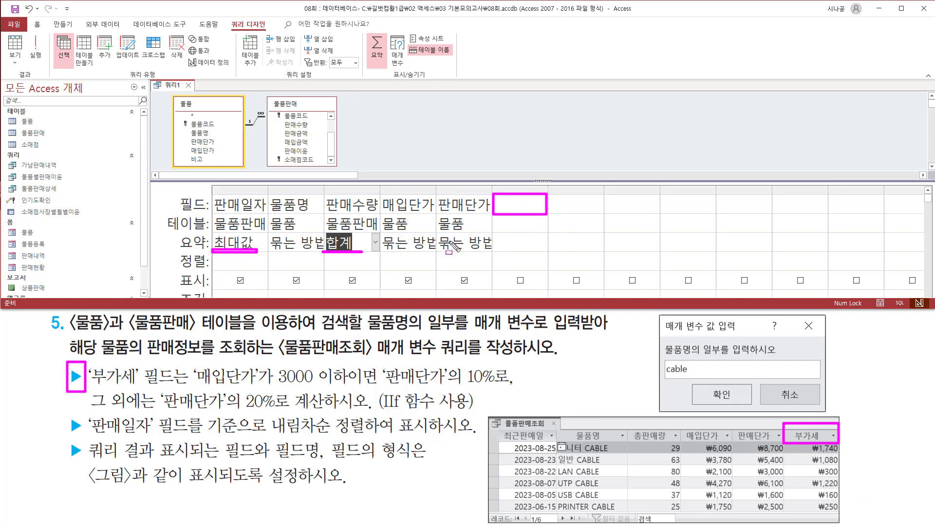
key(Escape)
drag(548, 191, 855, 192)
click(523, 208)
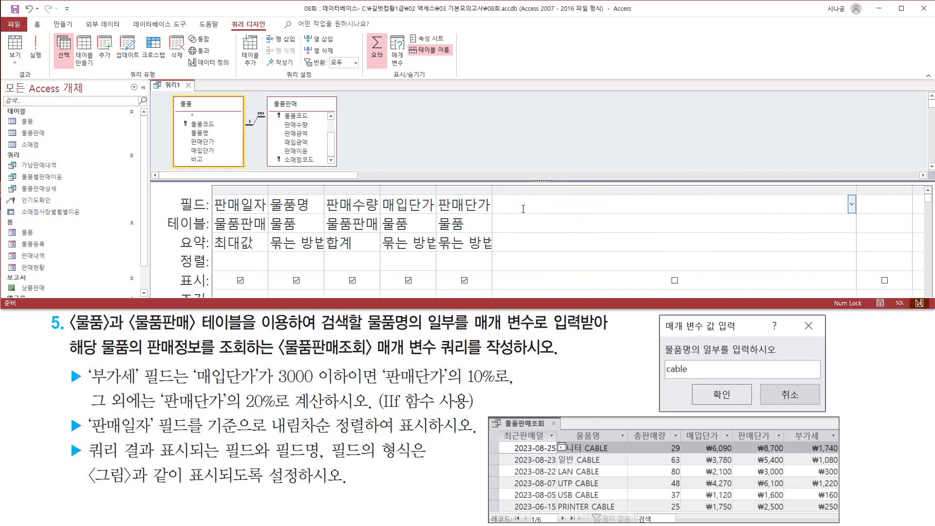
text(부가세:)
Step: Complete the 부가세 field with the expression IIf([매입단가]<=3000,[판매단가]*0.1,[판매단가]*0.2)
mouse_move(192, 364)
mouse_down()
mouse_move(208, 382)
mouse_move(350, 387)
mouse_up()
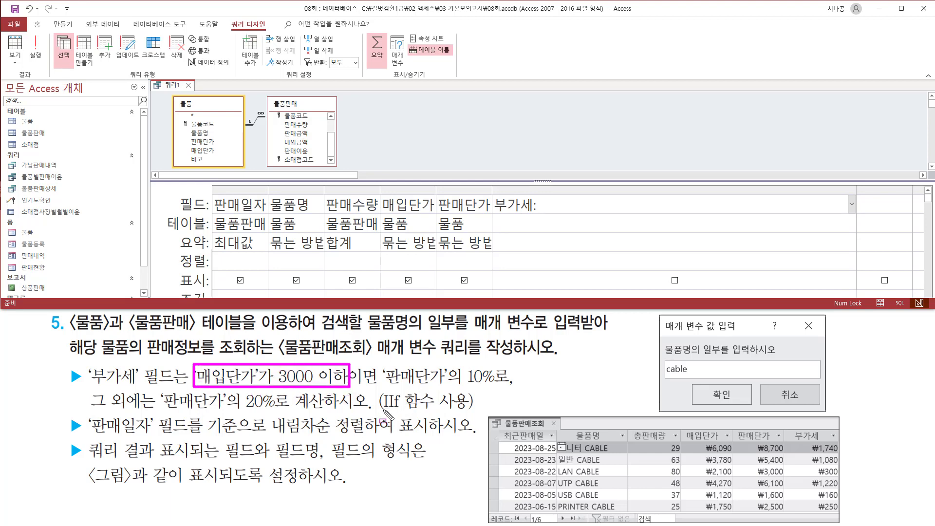
drag(382, 411, 407, 411)
key(Escape)
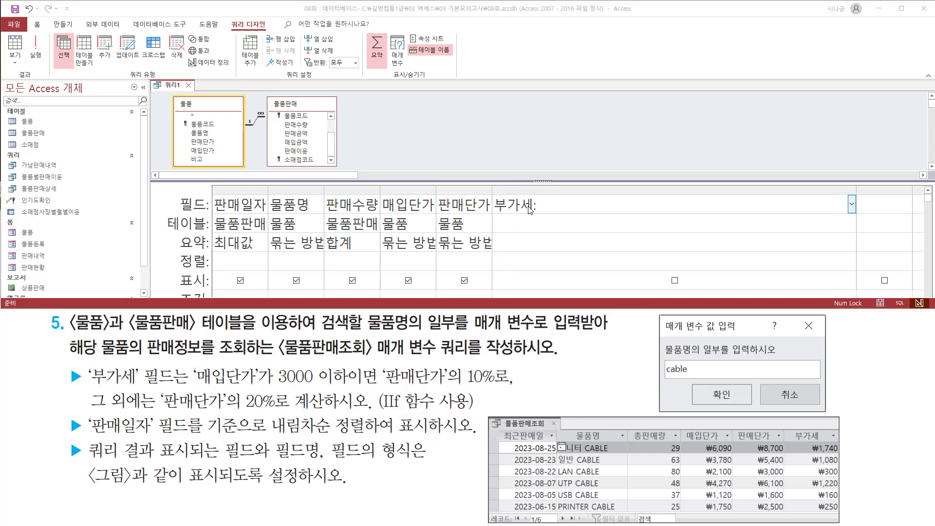
click(556, 204)
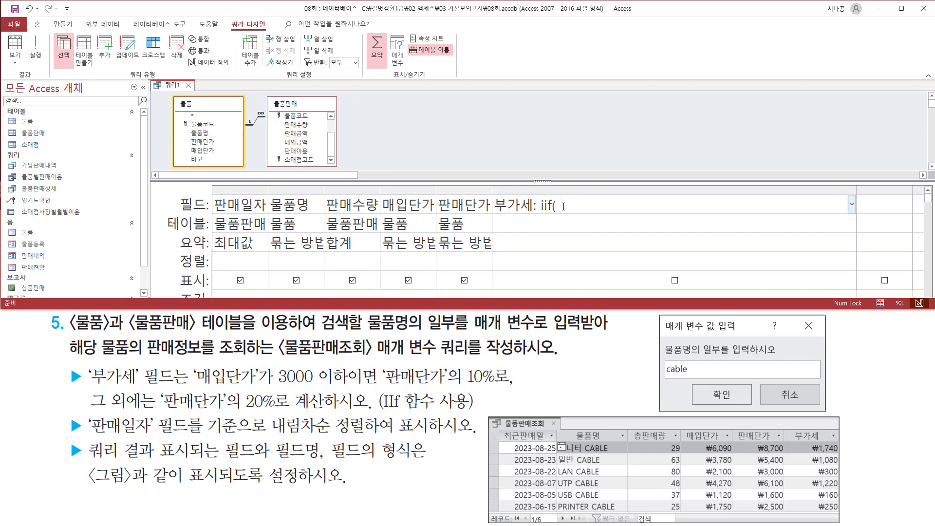
text([매입단가)
text(]<=3000,)
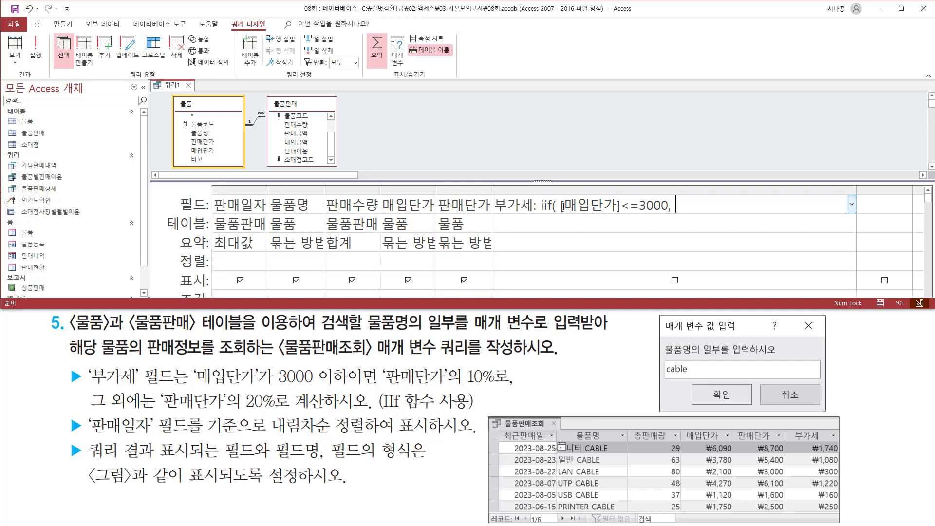
text([판매단ㄱ)
key(Hangul)
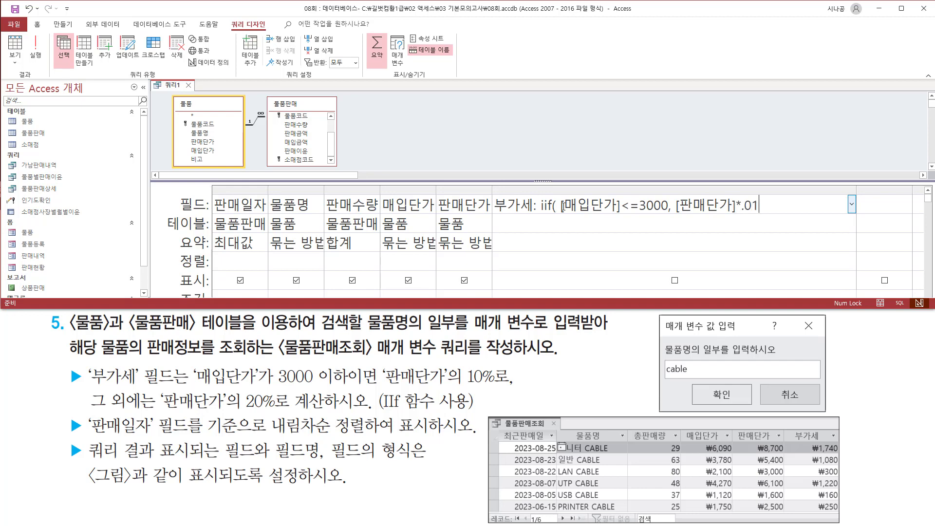
key(BackSpace)
key(BackSpace)
text([판매)
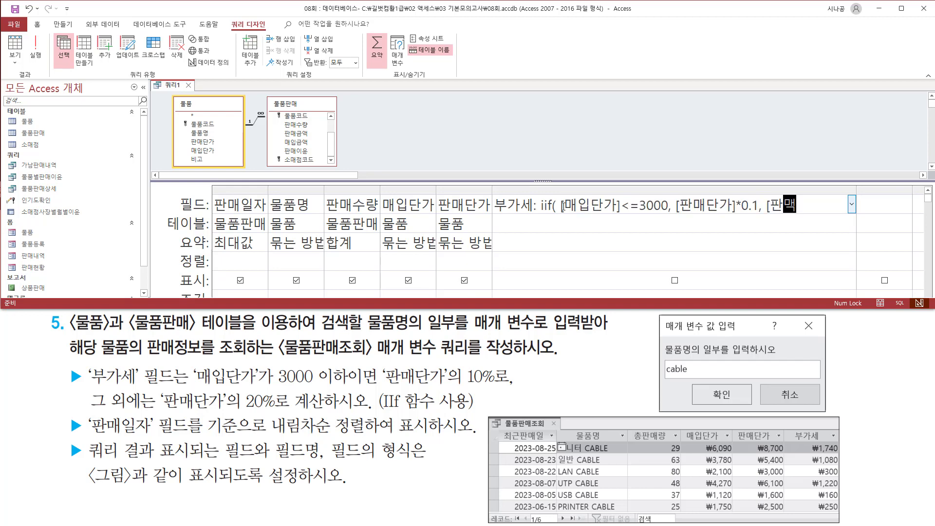
text(단가]*0.)
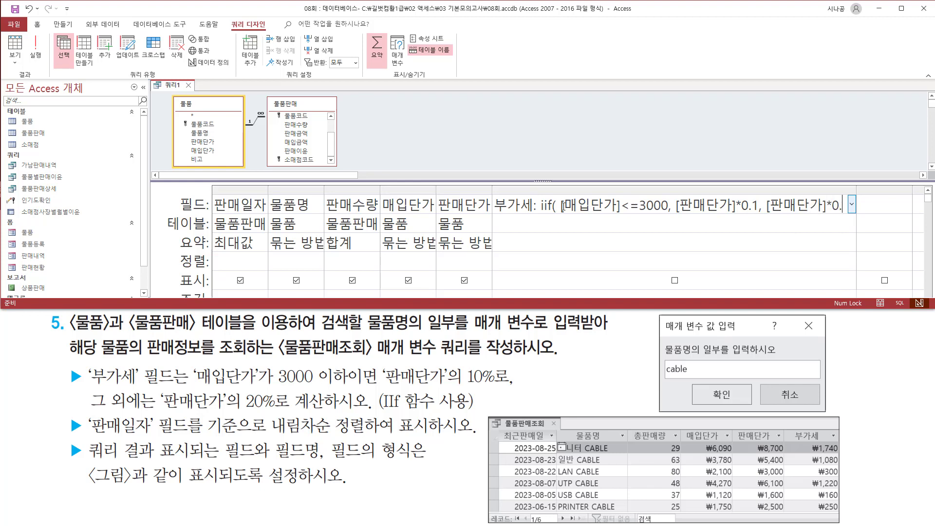
text(2)
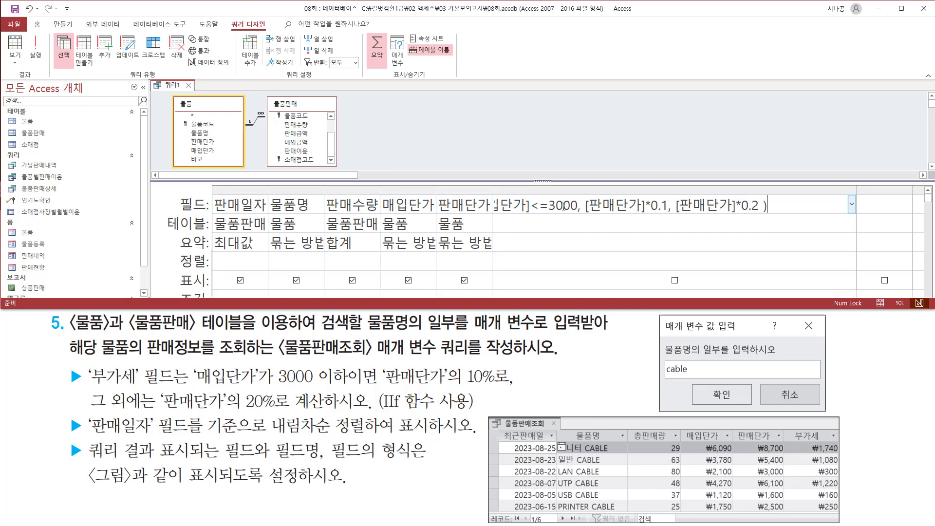
key(Return)
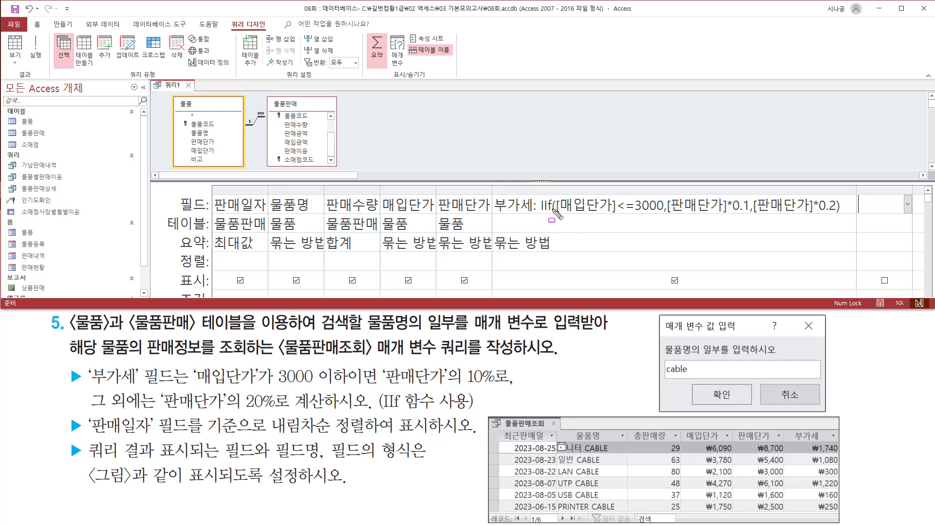
Step: Review the condition and both results of the 부가세 expression, and set the field's summary to 식
mouse_move(556, 215)
mouse_down()
mouse_move(674, 214)
mouse_move(665, 191)
mouse_up()
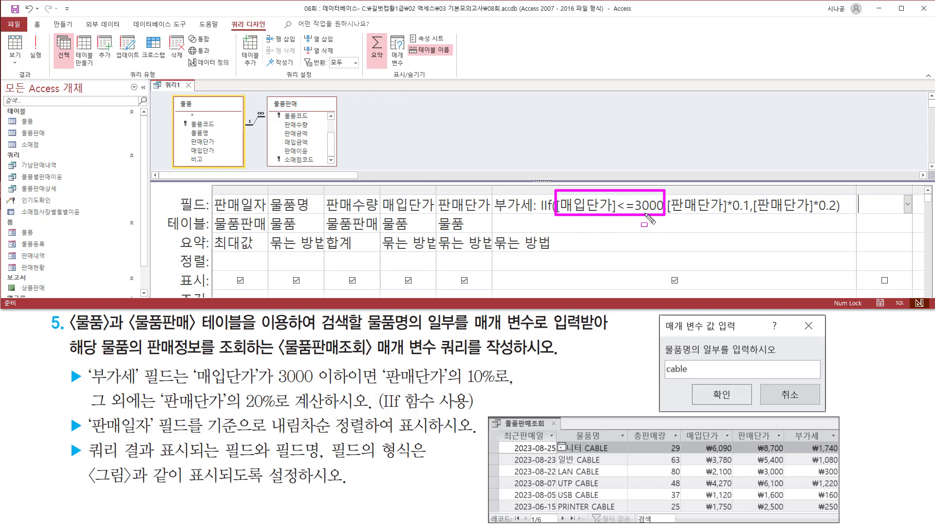
drag(669, 218, 750, 218)
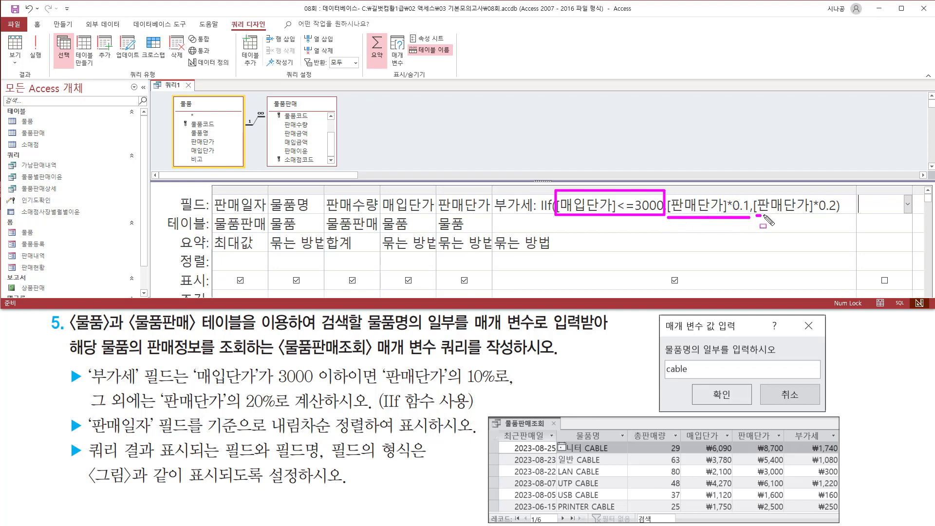
drag(756, 216, 838, 215)
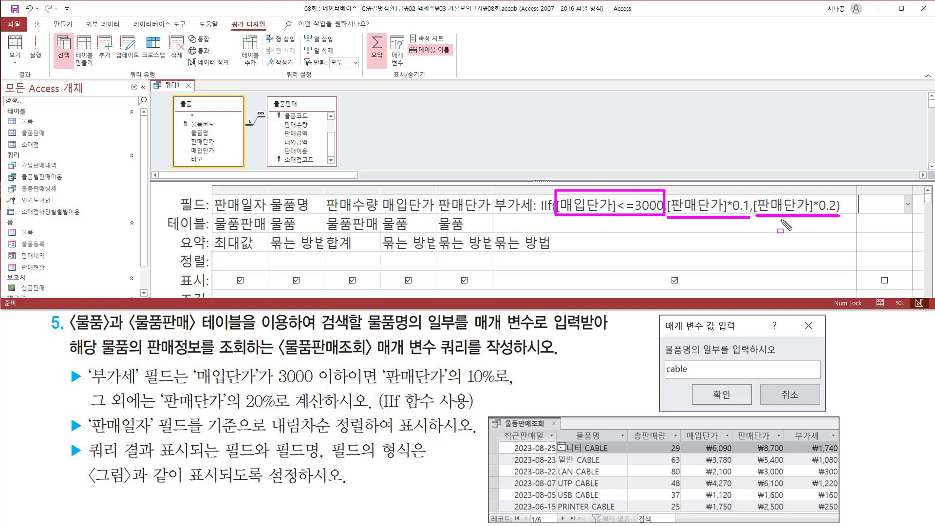
key(Escape)
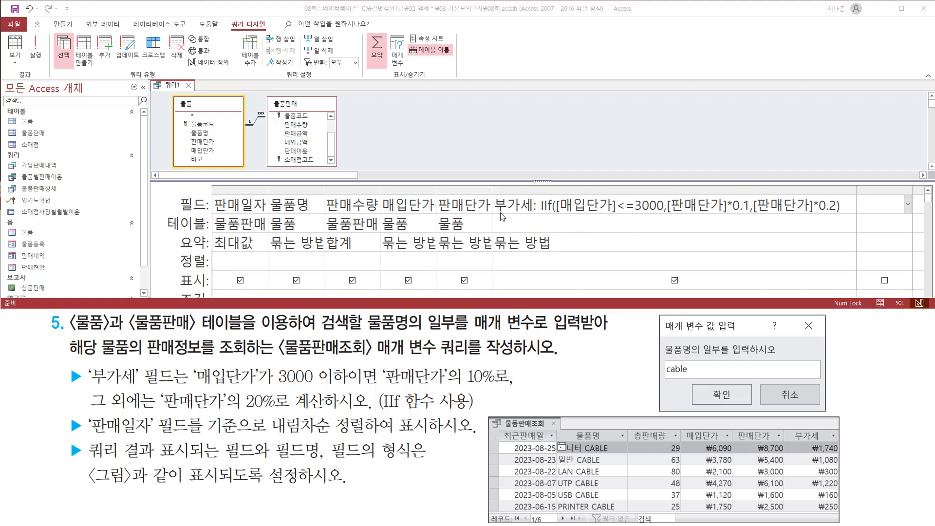
mouse_move(494, 193)
mouse_down()
mouse_move(516, 223)
mouse_move(843, 214)
mouse_up()
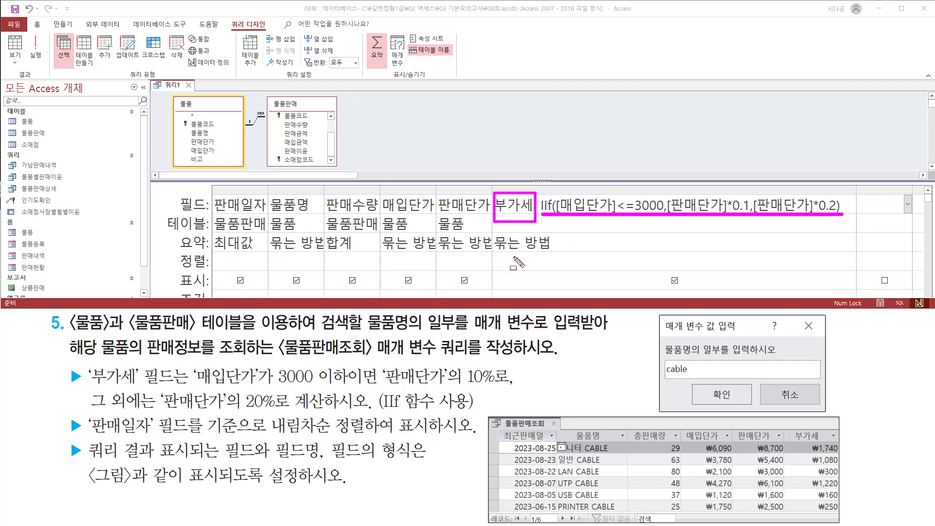
mouse_move(494, 234)
mouse_down()
mouse_move(536, 256)
mouse_move(555, 254)
mouse_up()
click(818, 237)
click(851, 243)
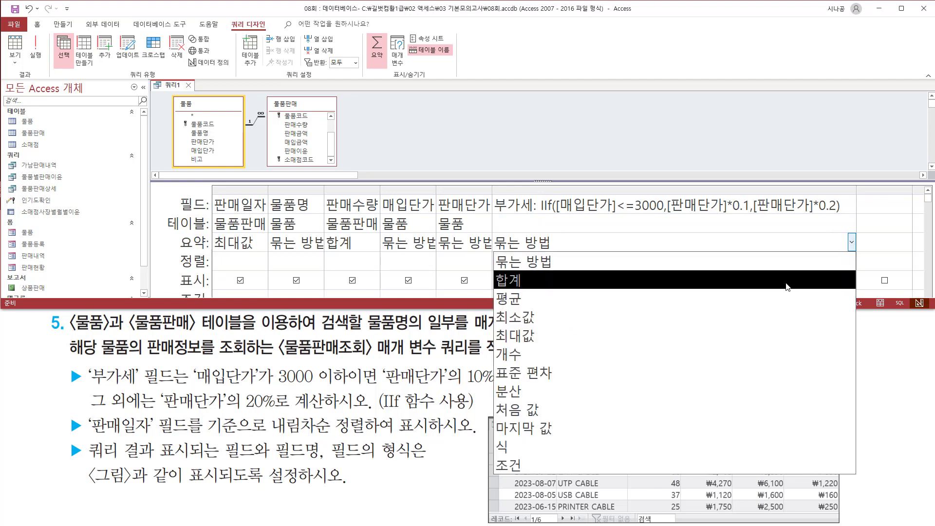
click(529, 442)
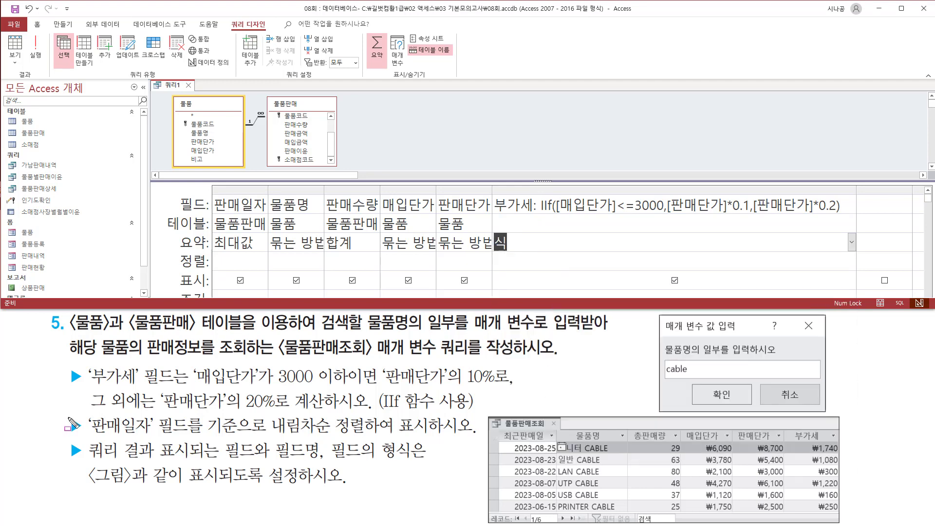
Step: Sort the query by the 판매일자 field in descending order (내림차순), as task 5 requires
mouse_move(68, 419)
mouse_down()
mouse_move(88, 438)
mouse_move(185, 437)
mouse_up()
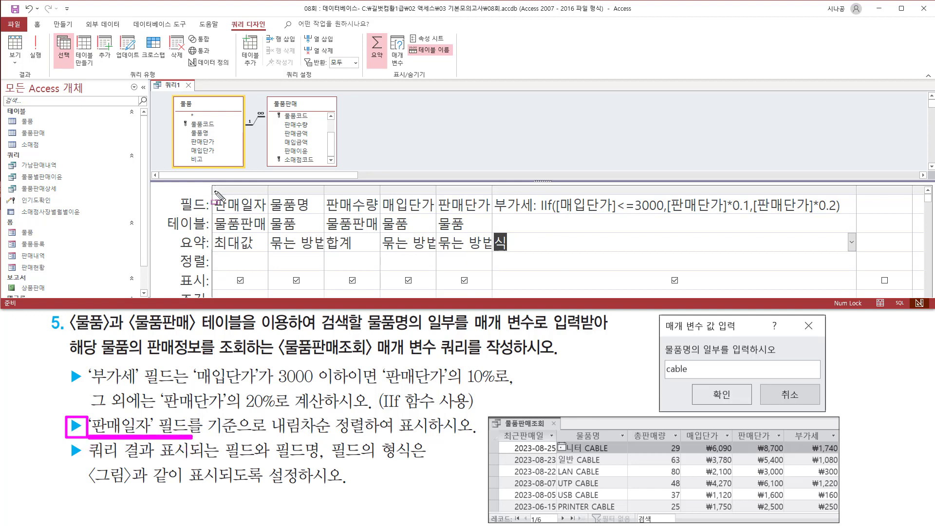
mouse_move(214, 190)
mouse_down()
mouse_move(268, 264)
mouse_move(267, 254)
mouse_up()
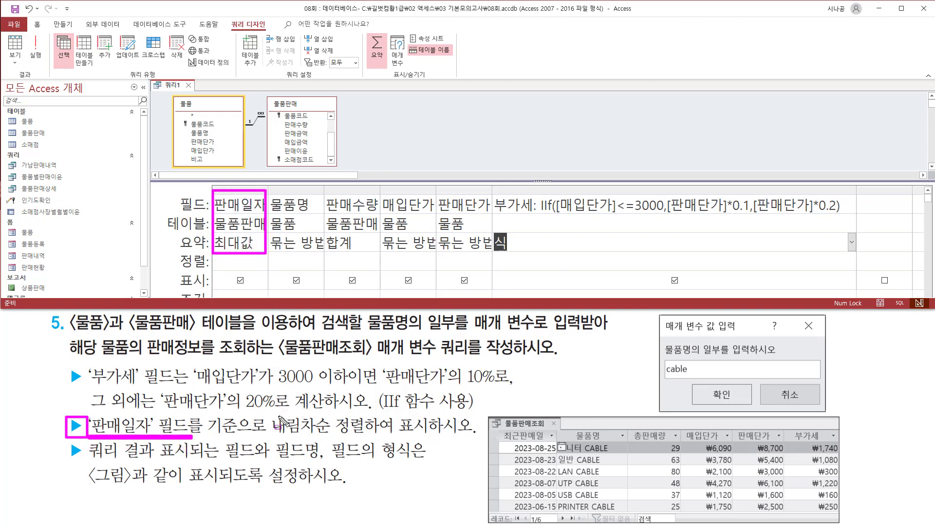
drag(272, 432, 375, 433)
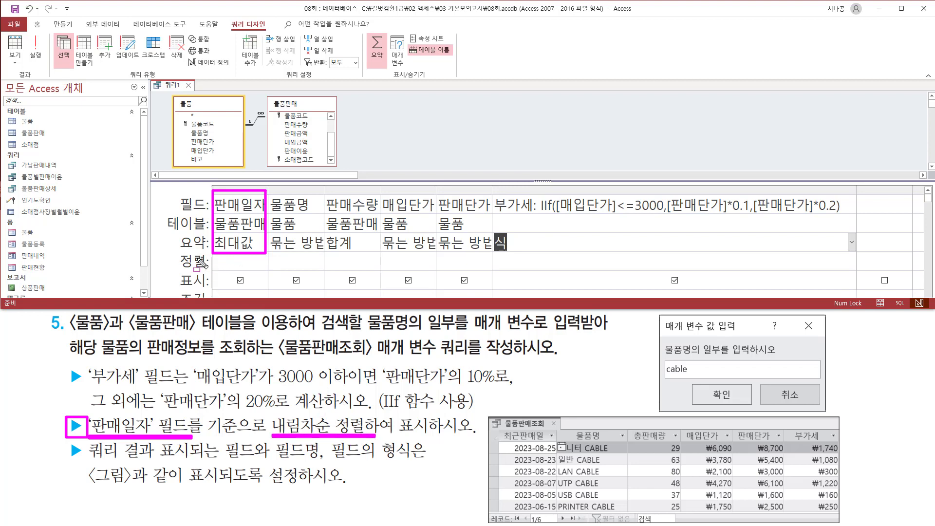
drag(176, 268, 267, 269)
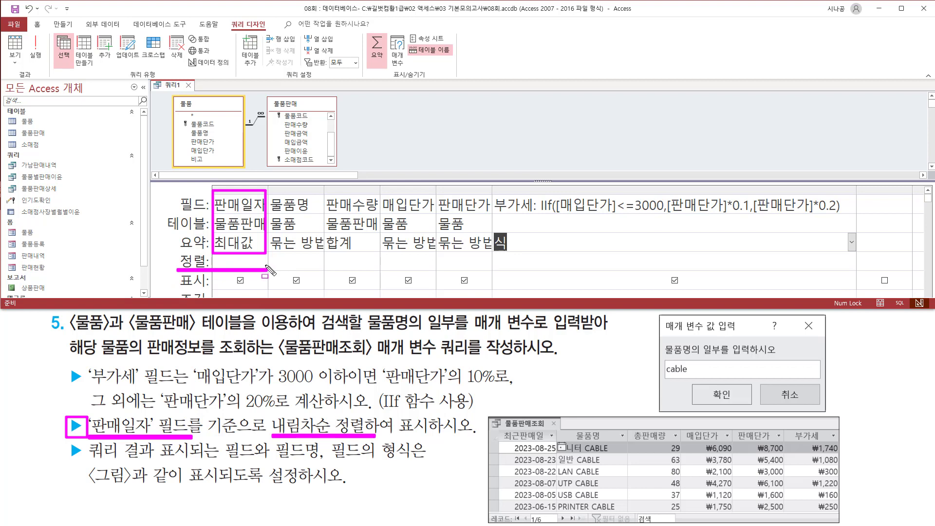
key(Escape)
click(263, 261)
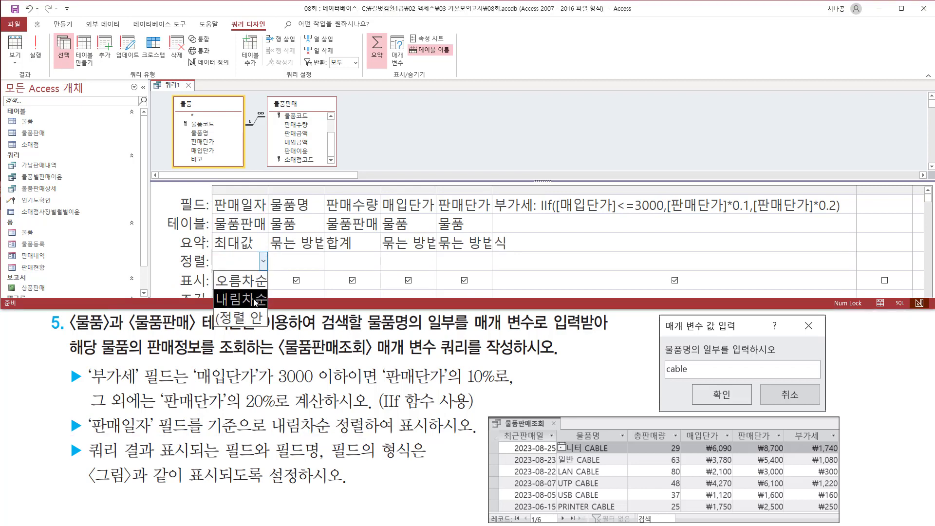
click(255, 301)
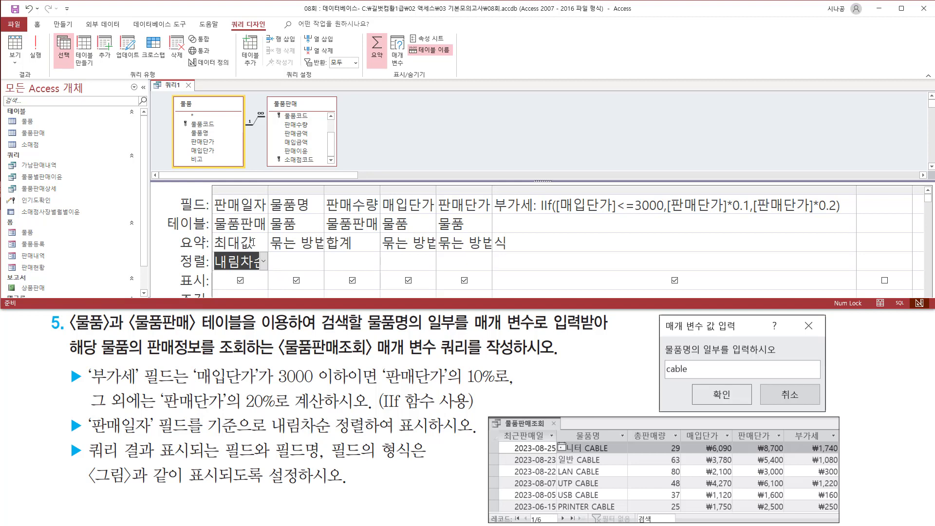
Step: Give the 판매일자 field the column name 최근판매일 from the sample result and fit the column width to its contents
mouse_move(496, 428)
mouse_down()
mouse_move(513, 441)
mouse_move(840, 442)
mouse_up()
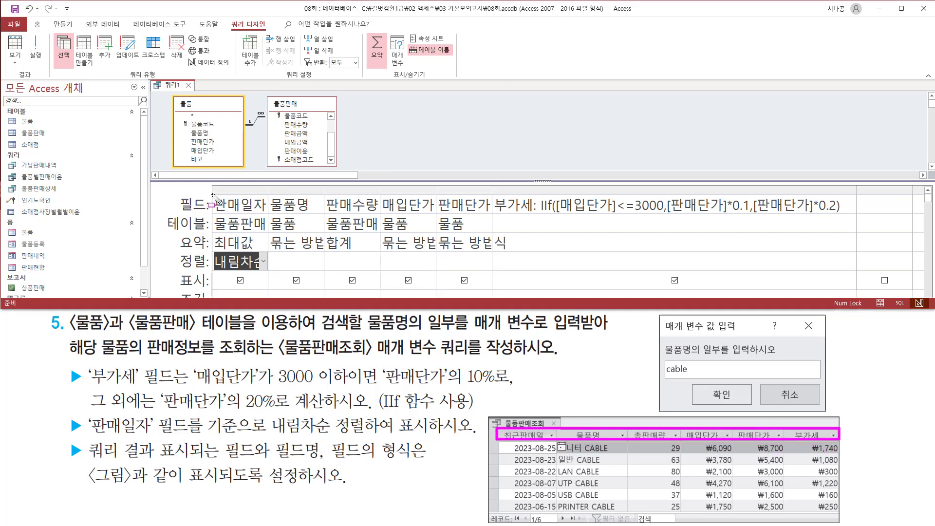
drag(211, 194, 851, 215)
key(Escape)
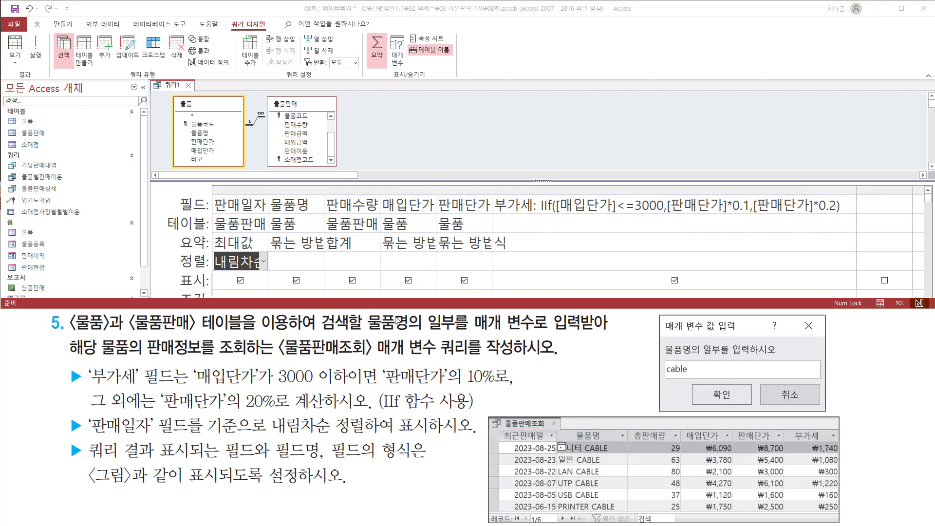
drag(213, 214, 265, 214)
drag(498, 428, 549, 443)
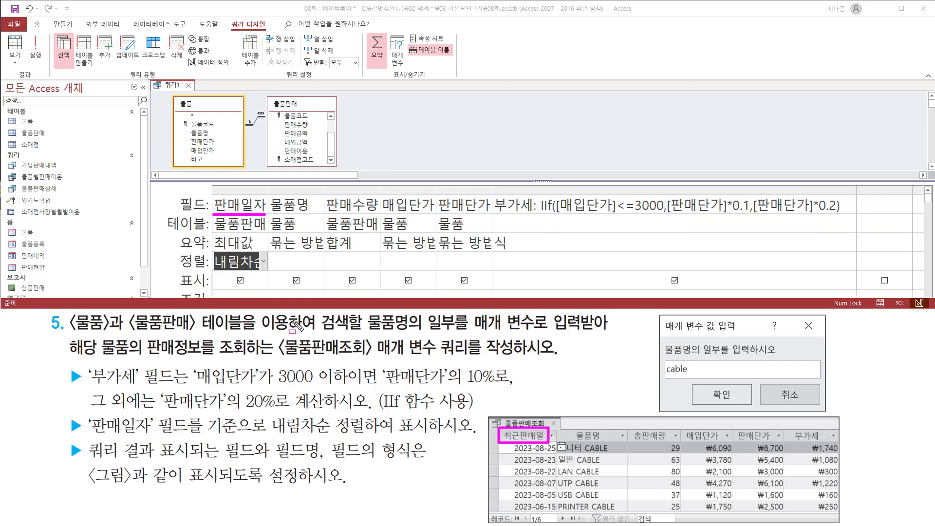
key(Escape)
click(219, 203)
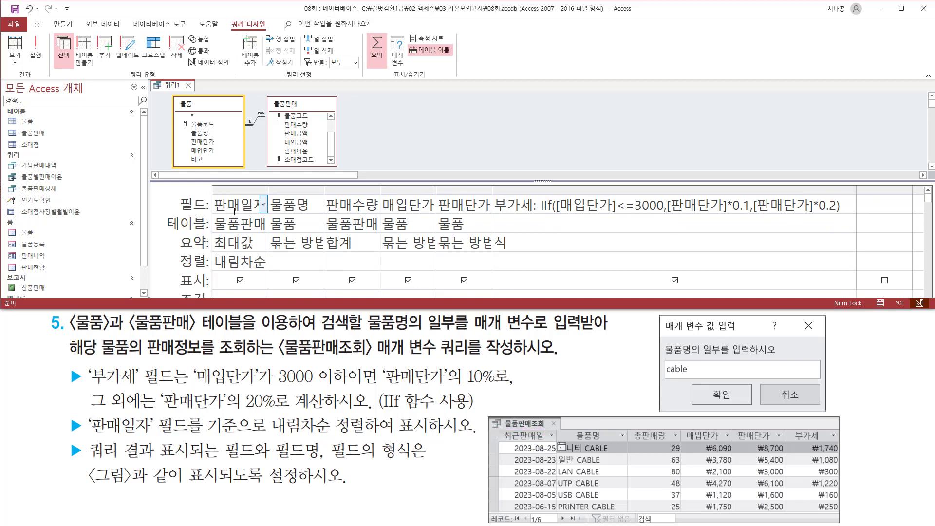
text(ㅊ근판매)
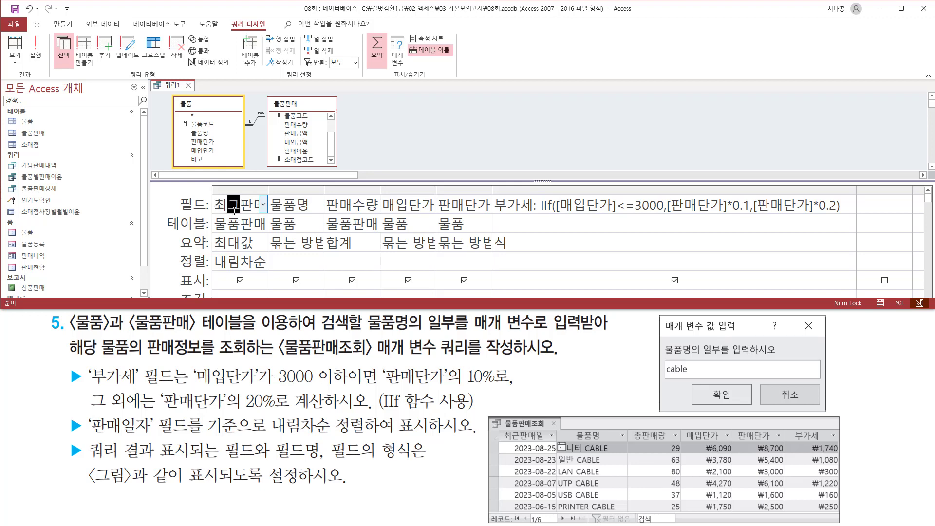
text(일)
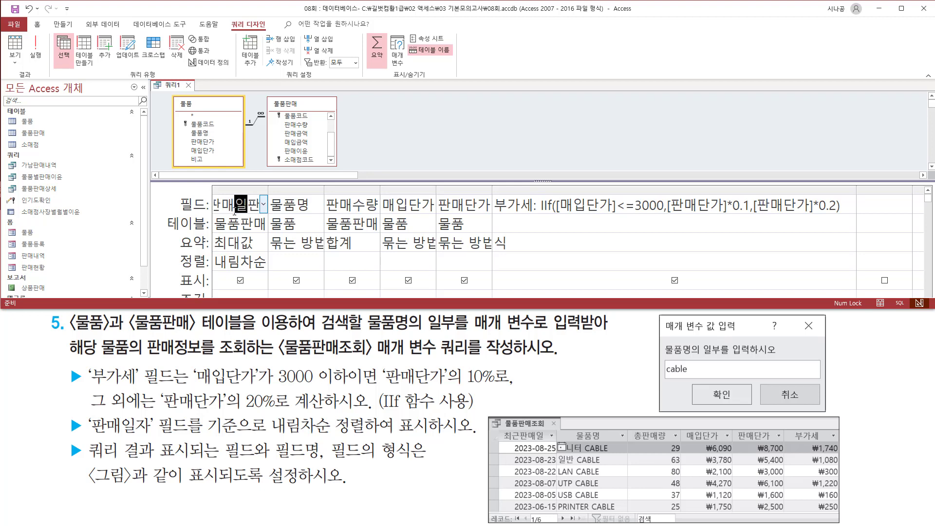
text(:)
key(Tab)
double_click(268, 190)
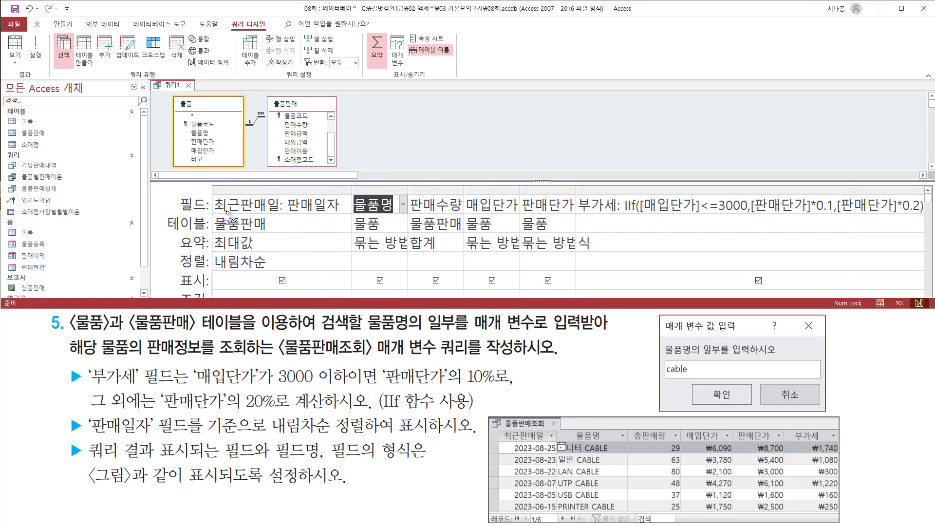
drag(214, 213, 284, 212)
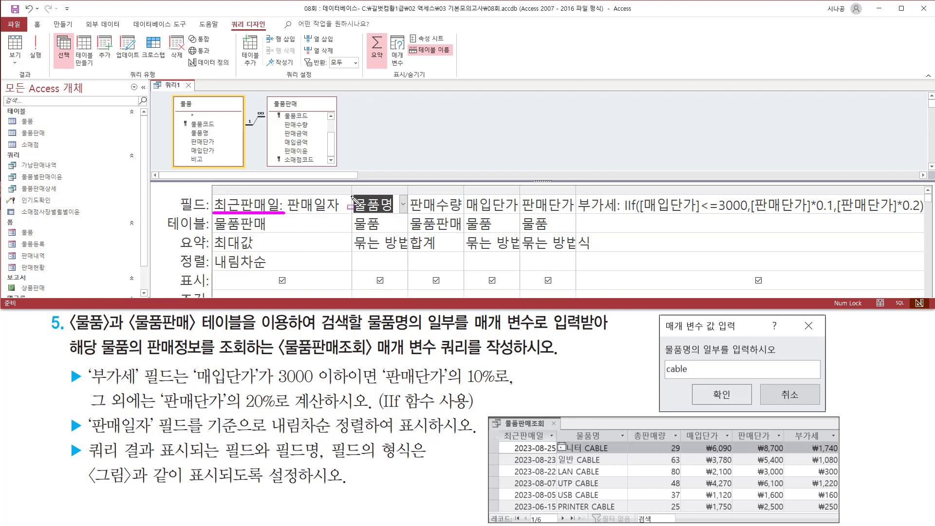
Step: Give the 판매수량 field the column name 총판매량 from the sample result and fit the column width to its contents
mouse_move(350, 190)
mouse_down()
mouse_move(362, 213)
mouse_move(398, 216)
mouse_up()
drag(571, 430, 606, 442)
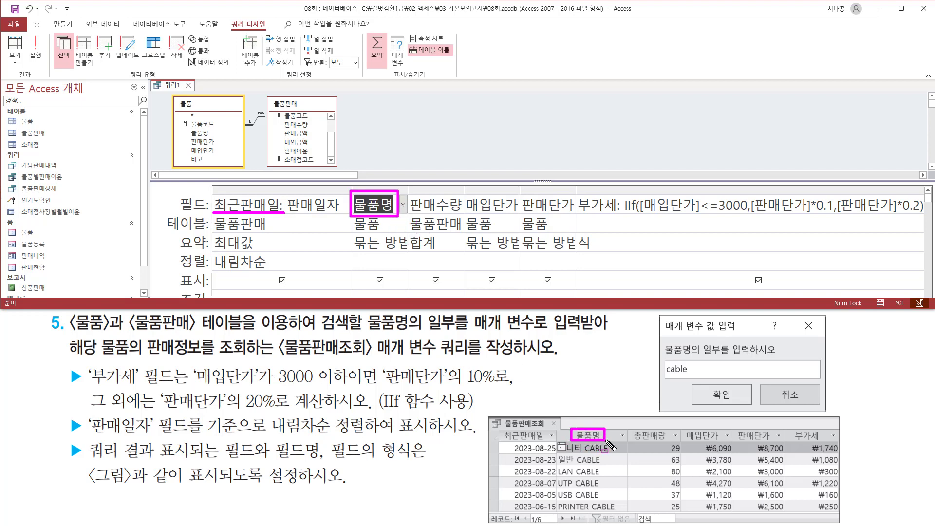
key(Escape)
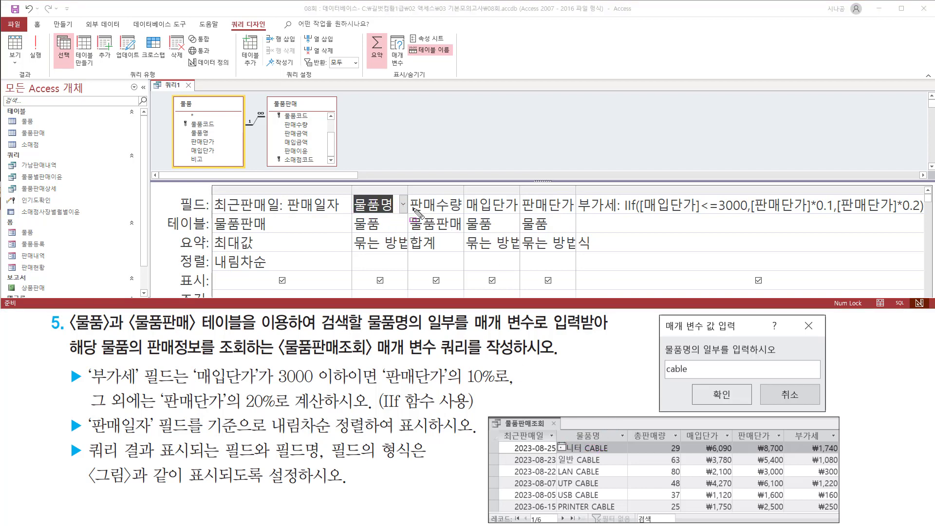
drag(408, 214, 461, 215)
drag(627, 427, 677, 442)
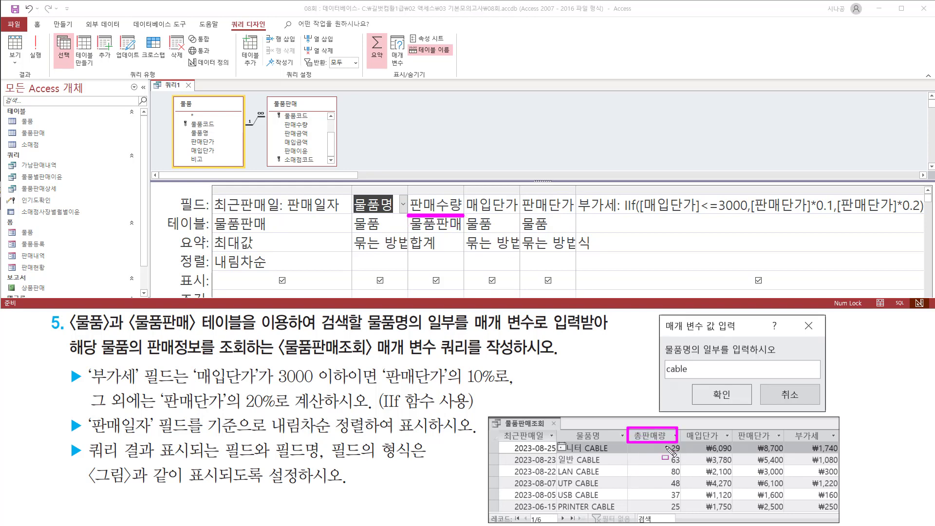
key(Escape)
click(417, 205)
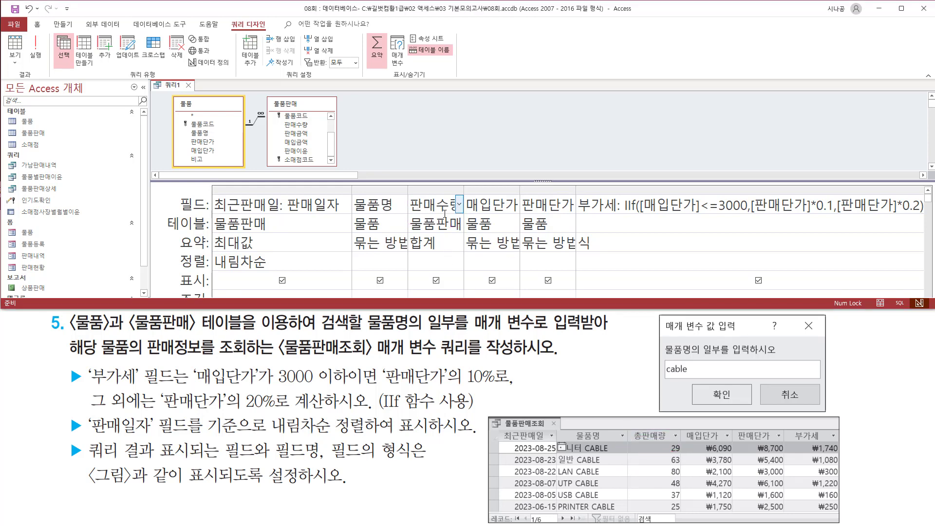
text(ㅊ)
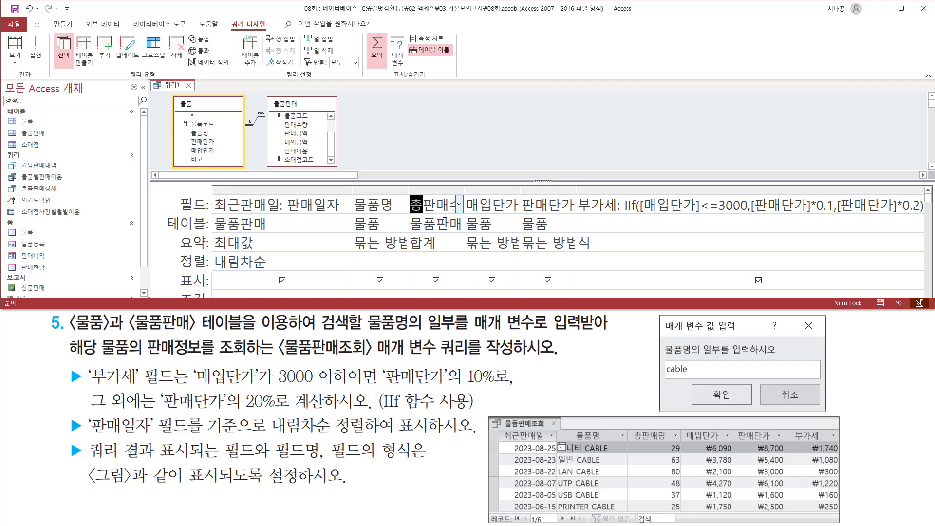
text(판매랴)
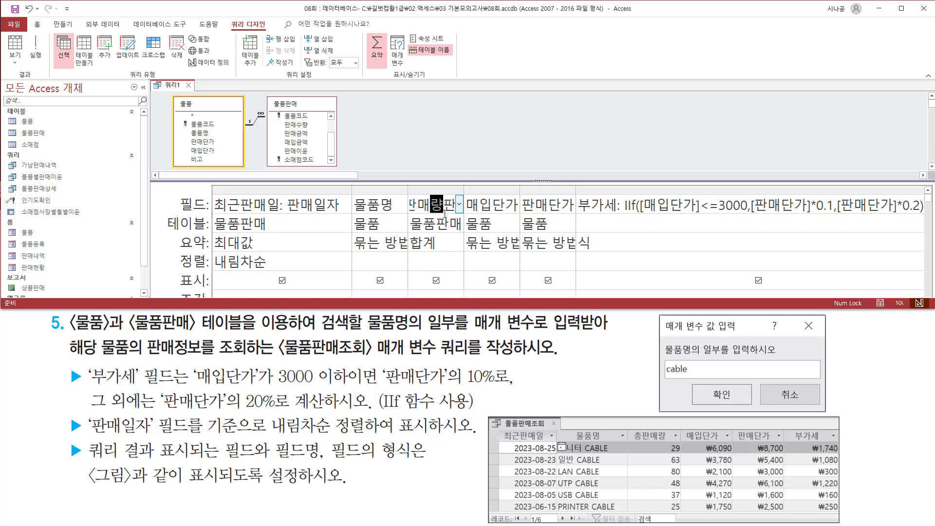
double_click(463, 187)
click(482, 223)
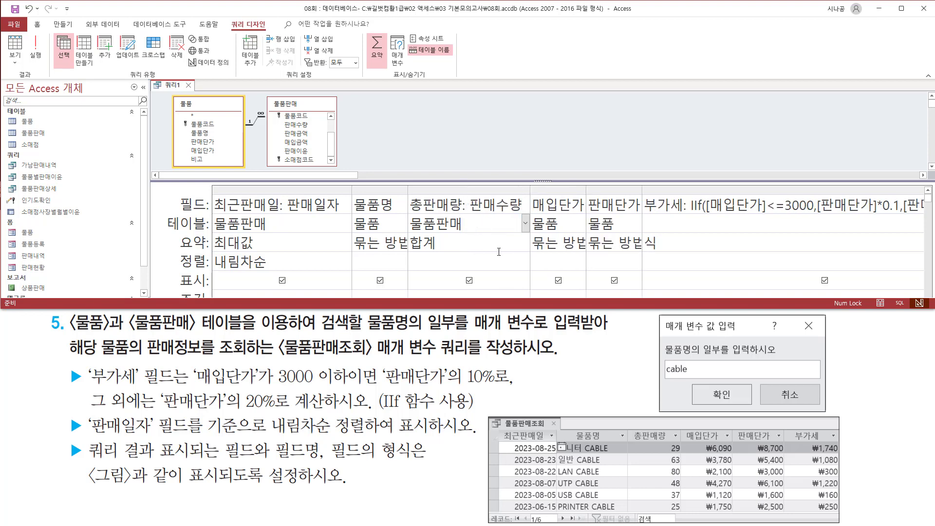
Step: Check the 총판매량, 매입단가, 판매단가 and 부가세 column names in the query design against the sample result
drag(411, 213, 467, 213)
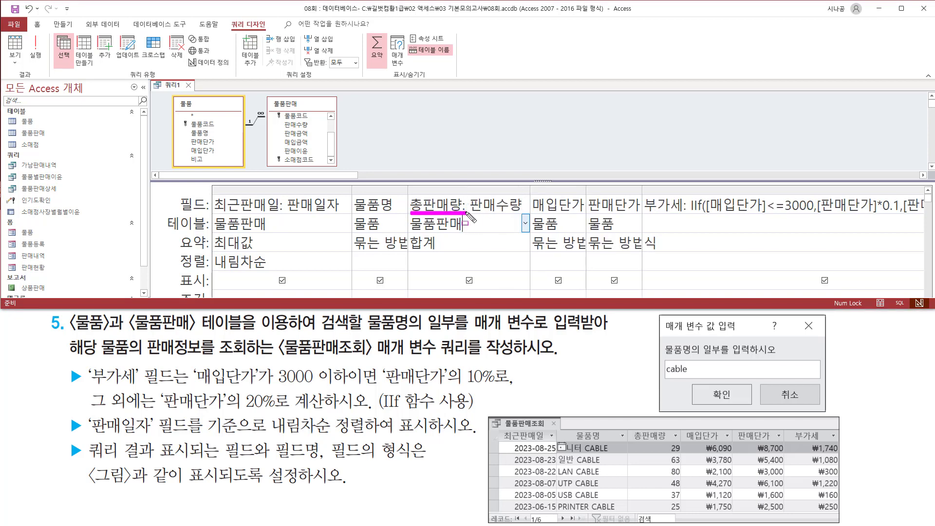
mouse_move(684, 425)
mouse_down()
mouse_move(704, 441)
mouse_move(782, 442)
mouse_up()
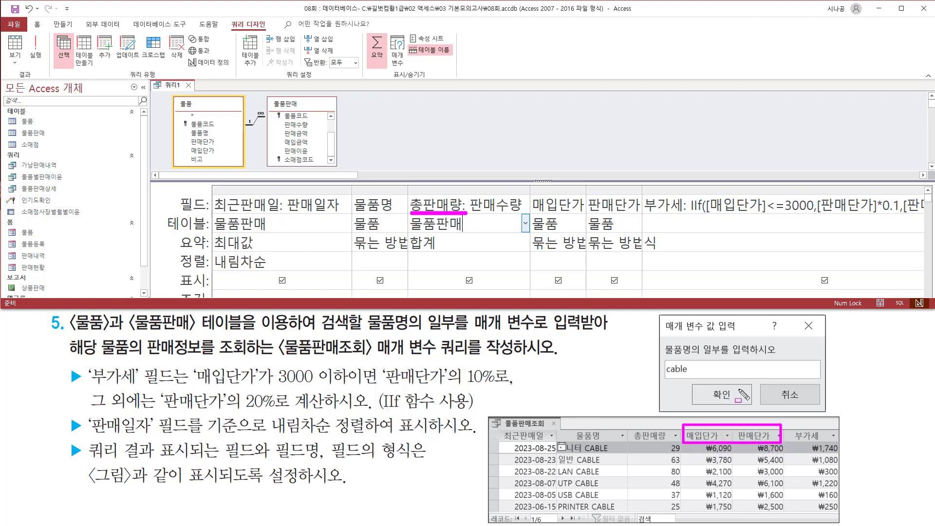
drag(530, 191, 640, 214)
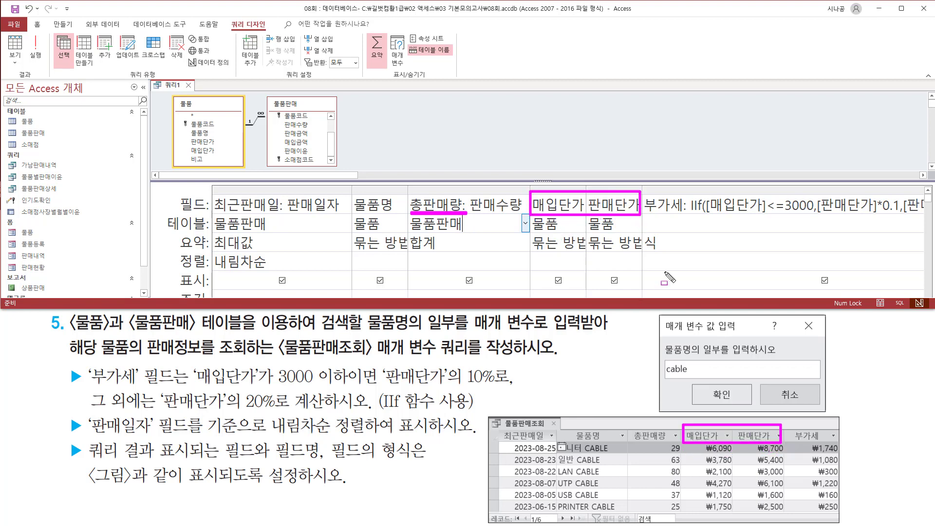
drag(789, 425, 824, 441)
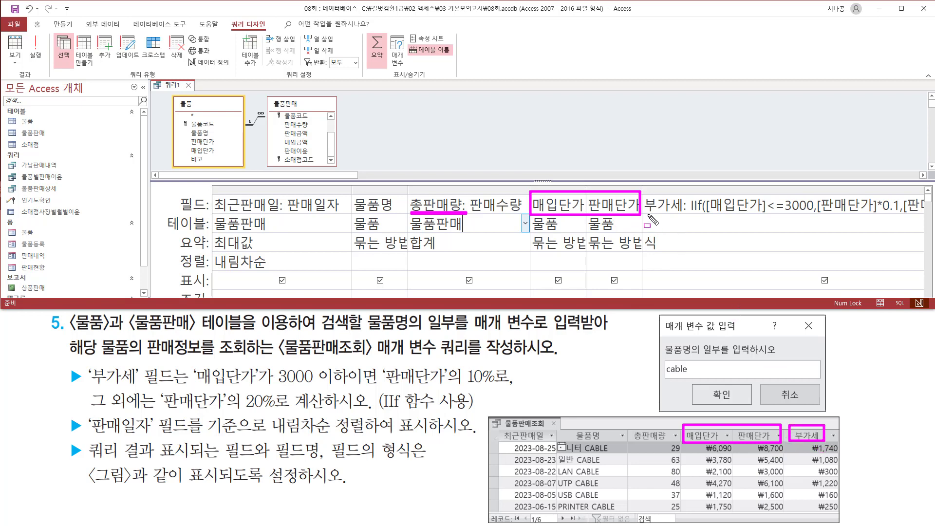
drag(645, 214, 682, 215)
key(Escape)
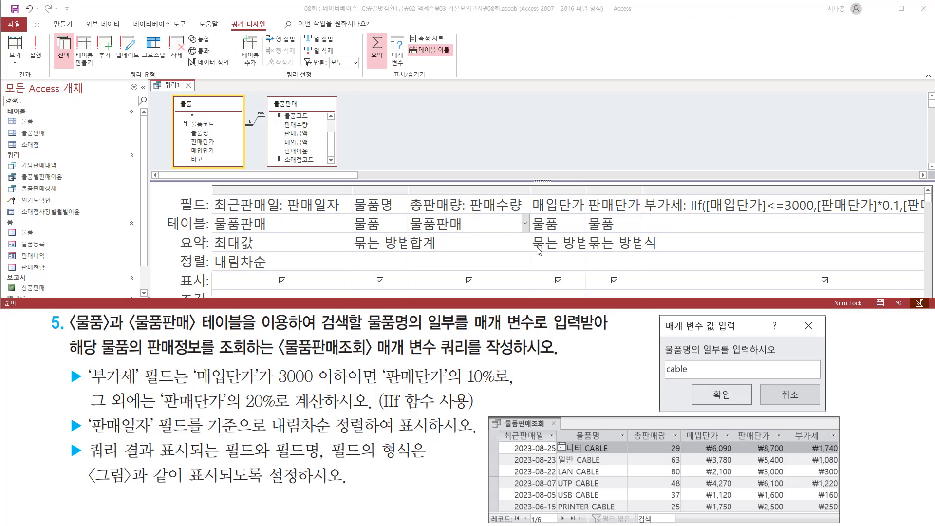
click(471, 128)
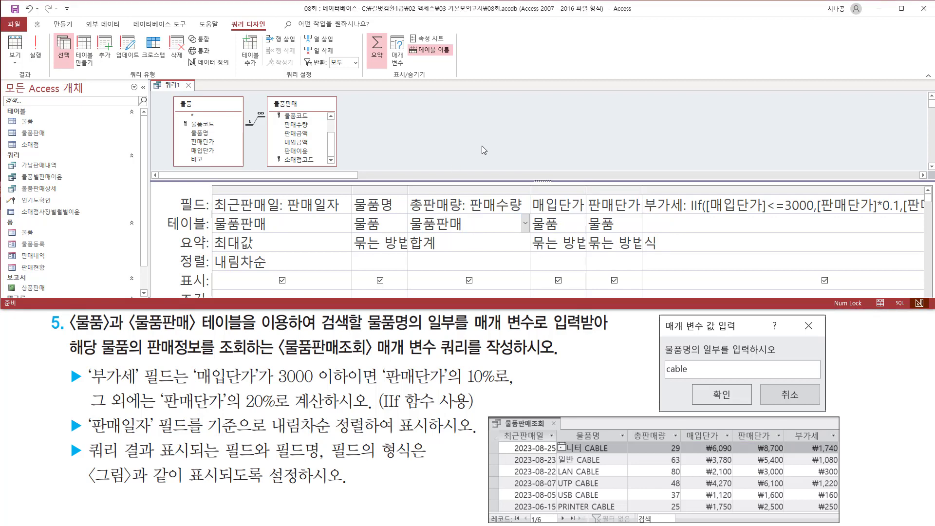
Step: Run the query and widen the 최근판매일 result column to fit its dates
key(ctrl+2)
mouse_move(226, 15)
mouse_down()
mouse_move(285, 39)
mouse_move(279, 32)
mouse_up()
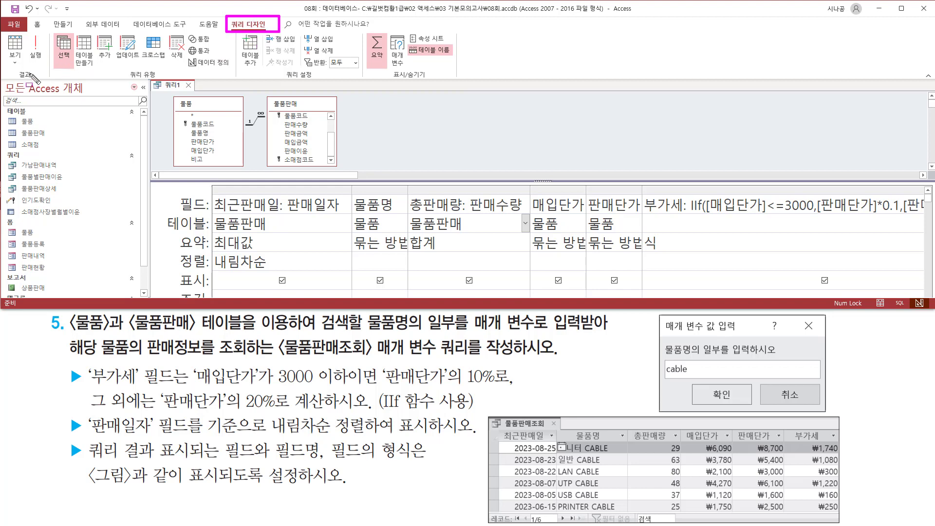
drag(14, 69, 40, 81)
drag(29, 31, 46, 61)
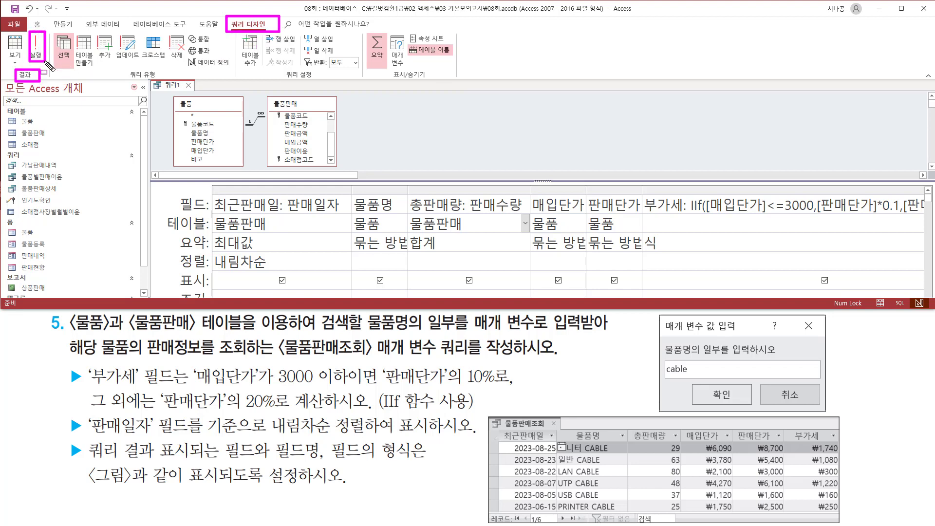
key(Escape)
click(36, 48)
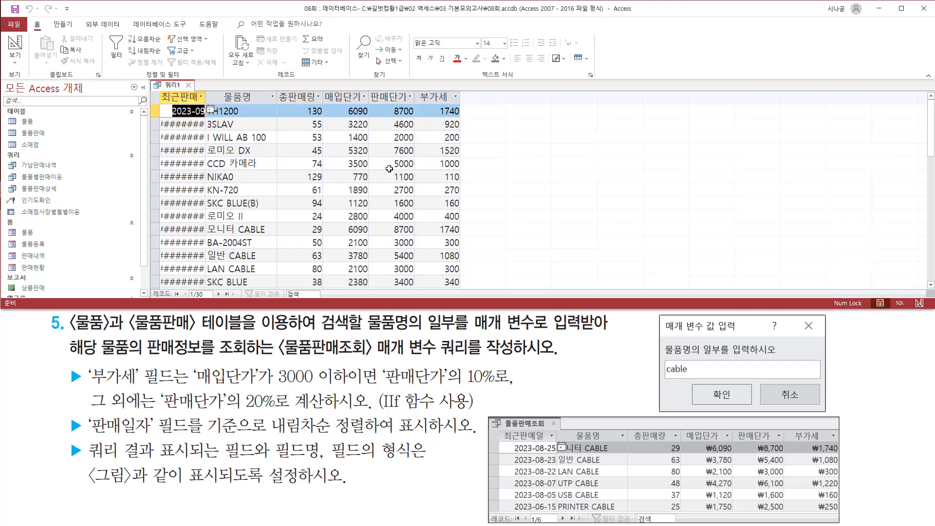
double_click(205, 97)
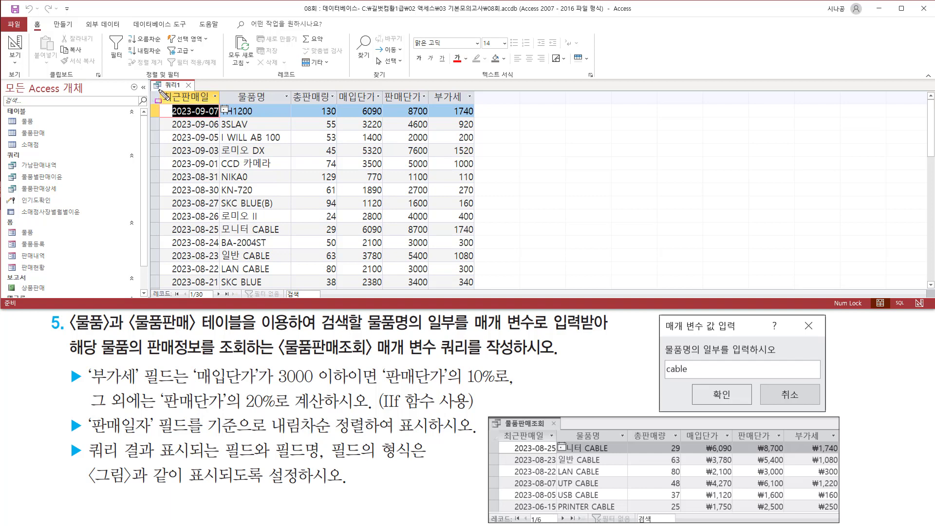
Step: Compare the result's column names and value formats with the sample, including the 매입단가, 판매단가 and 부가세 amounts
mouse_move(158, 89)
mouse_down()
mouse_move(187, 105)
mouse_move(276, 103)
mouse_move(336, 116)
mouse_move(477, 109)
mouse_up()
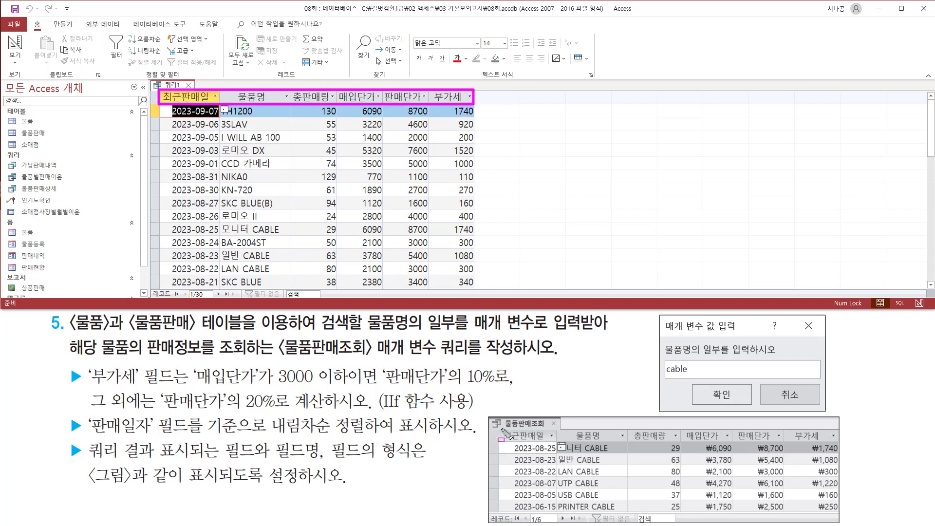
drag(501, 429, 846, 445)
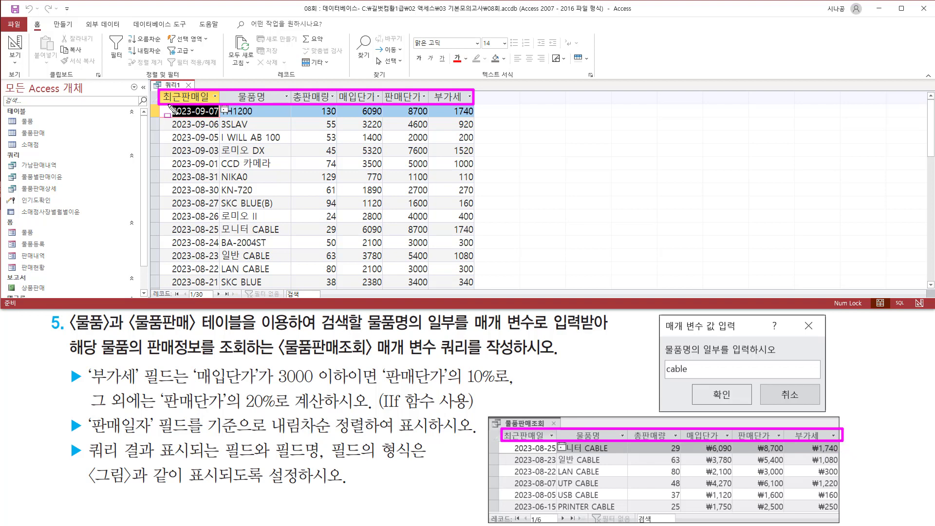
mouse_move(168, 108)
mouse_down()
mouse_move(197, 243)
mouse_move(222, 294)
mouse_move(214, 285)
mouse_up()
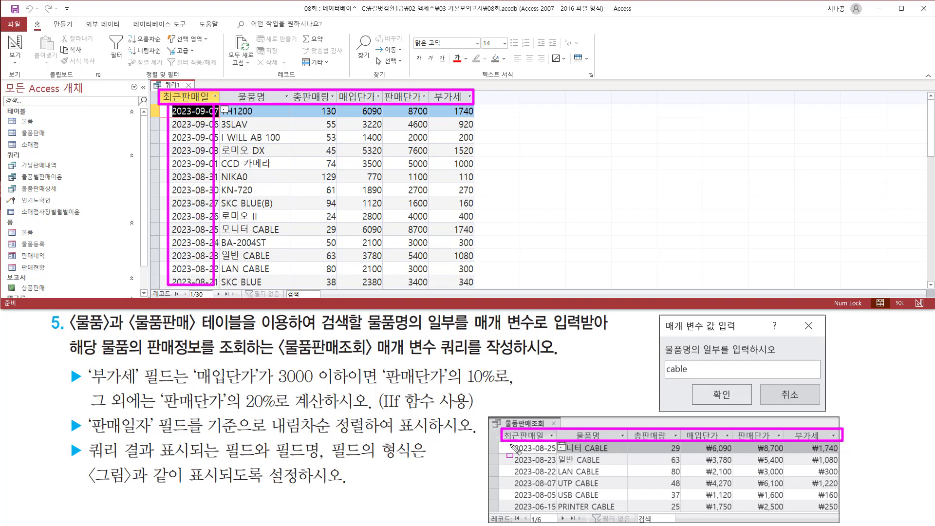
drag(513, 444, 550, 520)
drag(559, 443, 613, 508)
mouse_move(227, 104)
mouse_down()
mouse_move(258, 234)
mouse_move(281, 272)
mouse_up()
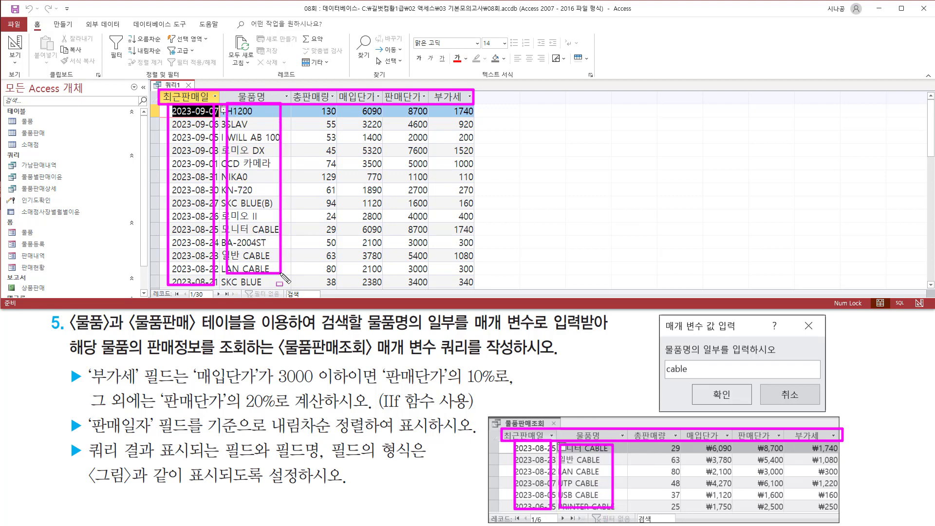
drag(668, 443, 681, 511)
drag(317, 107, 335, 282)
key(Escape)
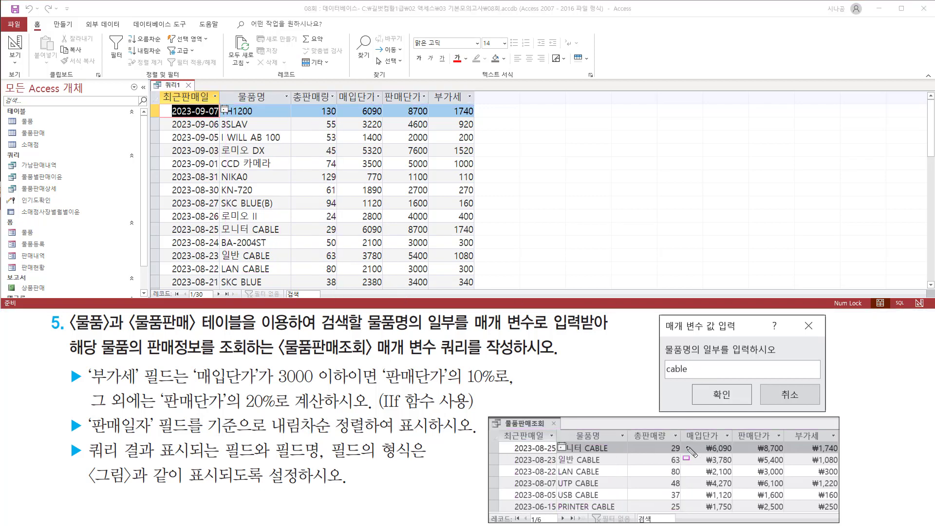
mouse_move(685, 441)
mouse_down()
mouse_move(738, 521)
mouse_move(849, 522)
mouse_move(844, 517)
mouse_up()
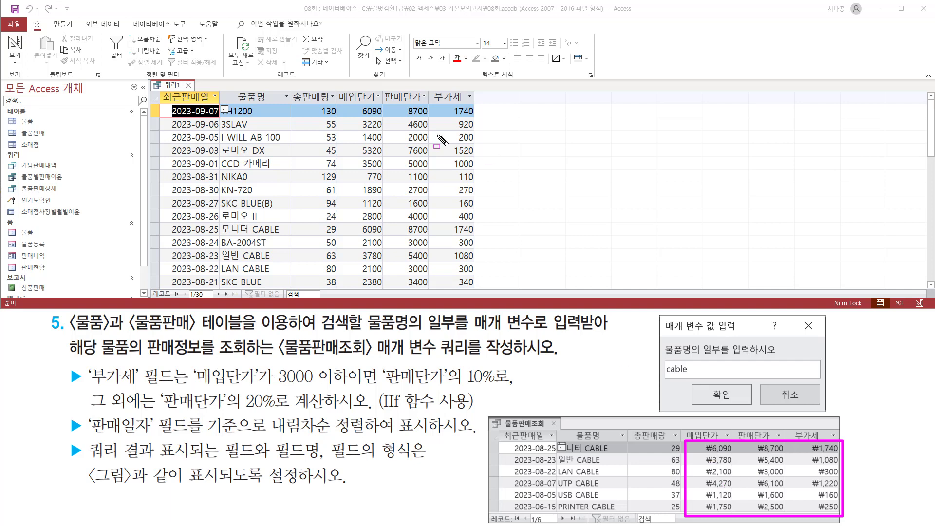
drag(340, 88, 475, 287)
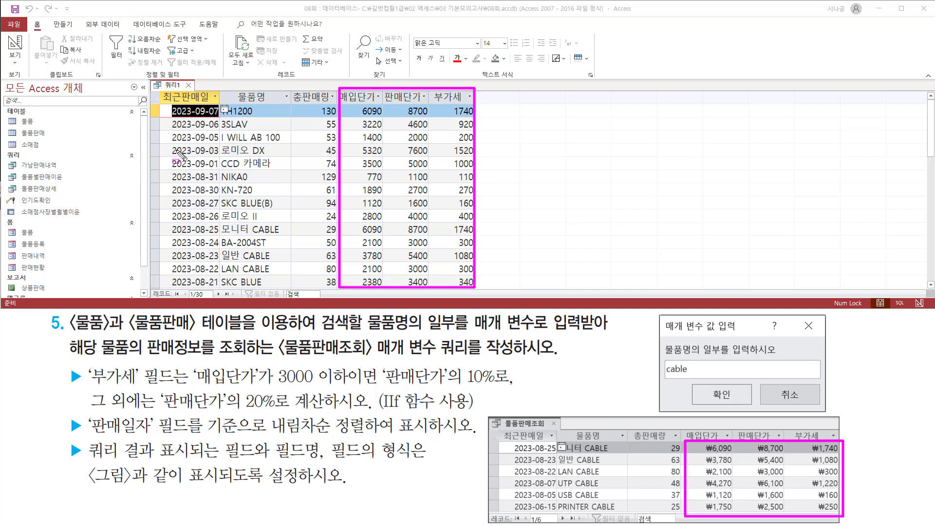
key(Escape)
Step: Return the query to design view and set the 매입단가 field's format to 통화
right_click(174, 86)
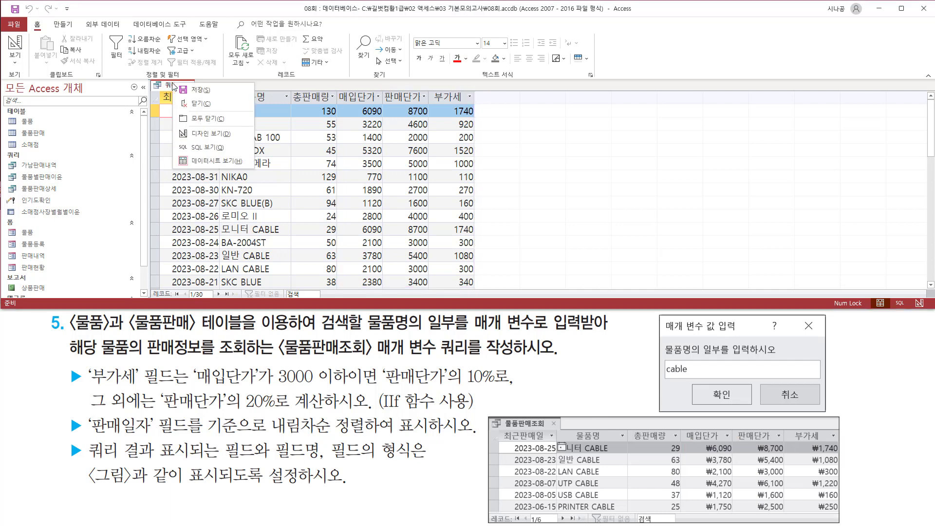
click(197, 134)
click(563, 203)
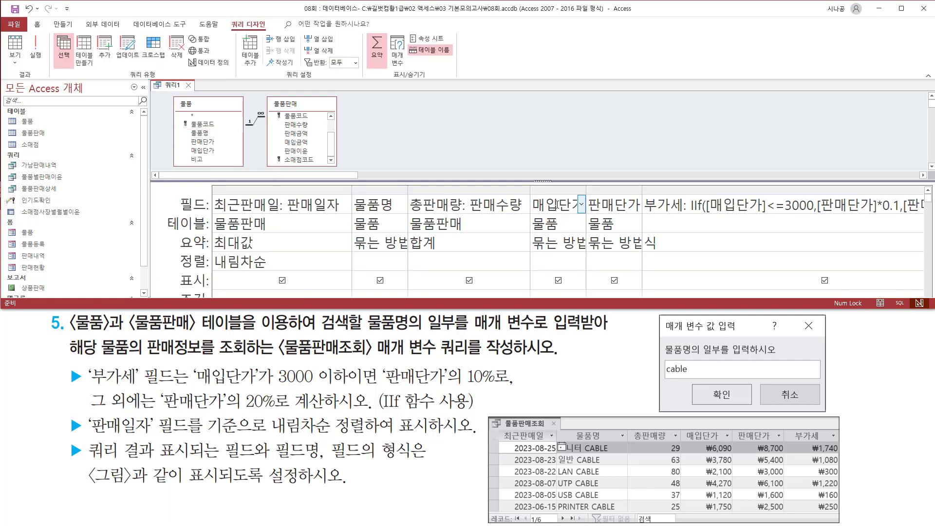
right_click(556, 205)
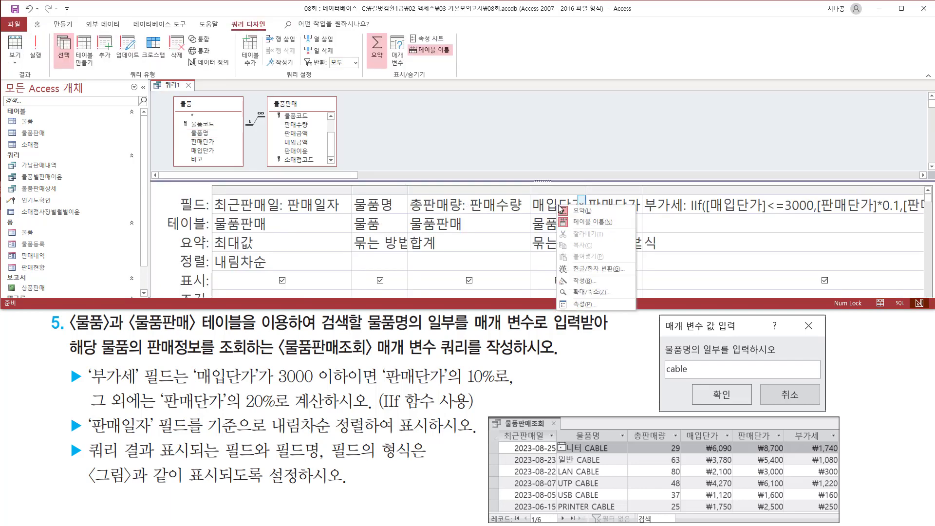
click(584, 304)
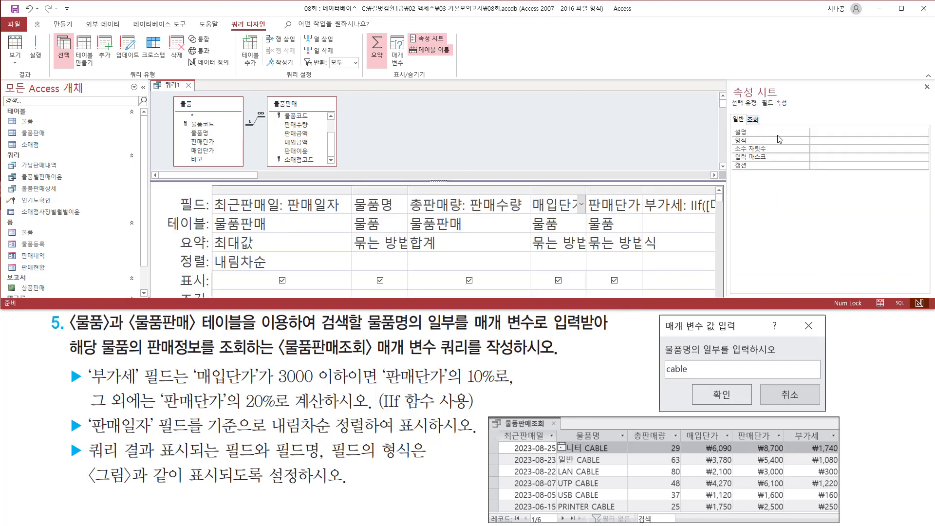
click(818, 143)
click(924, 141)
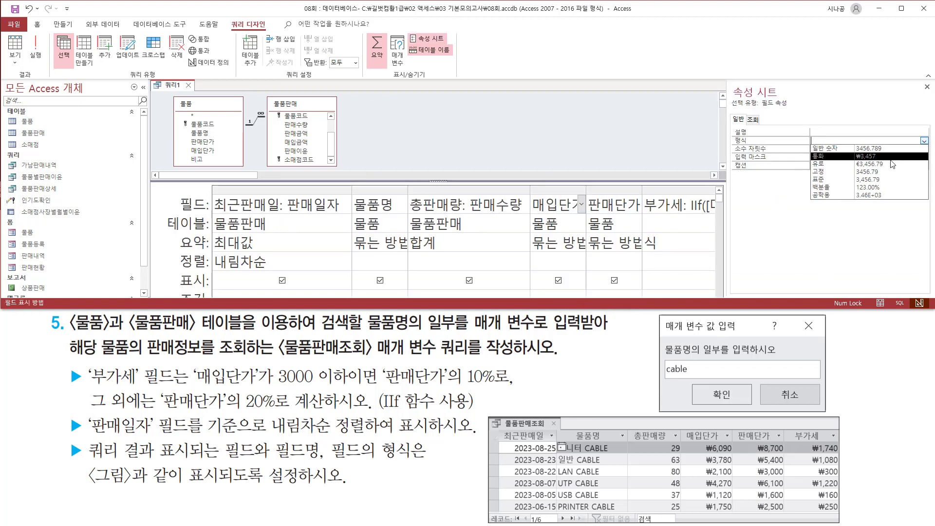
click(879, 160)
drag(725, 146, 835, 146)
key(Escape)
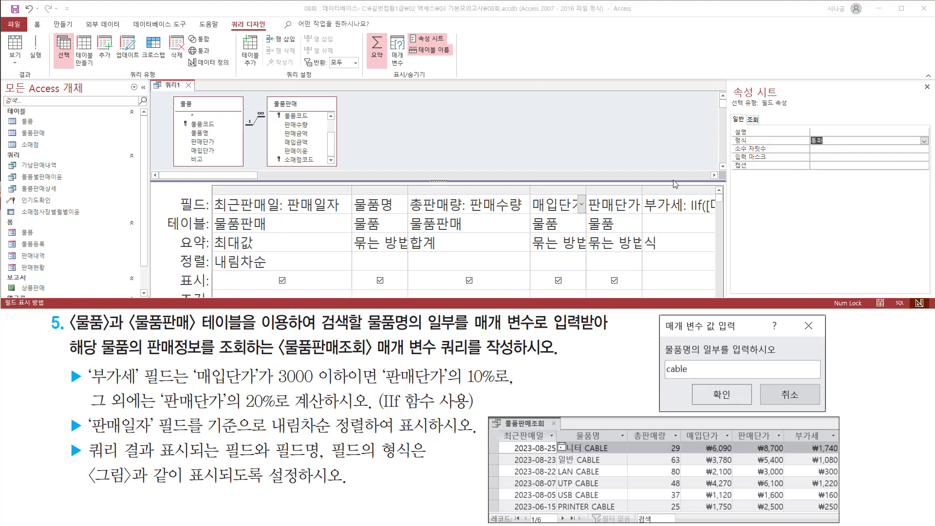
Step: Set the 판매단가 field's format to 통화
click(616, 208)
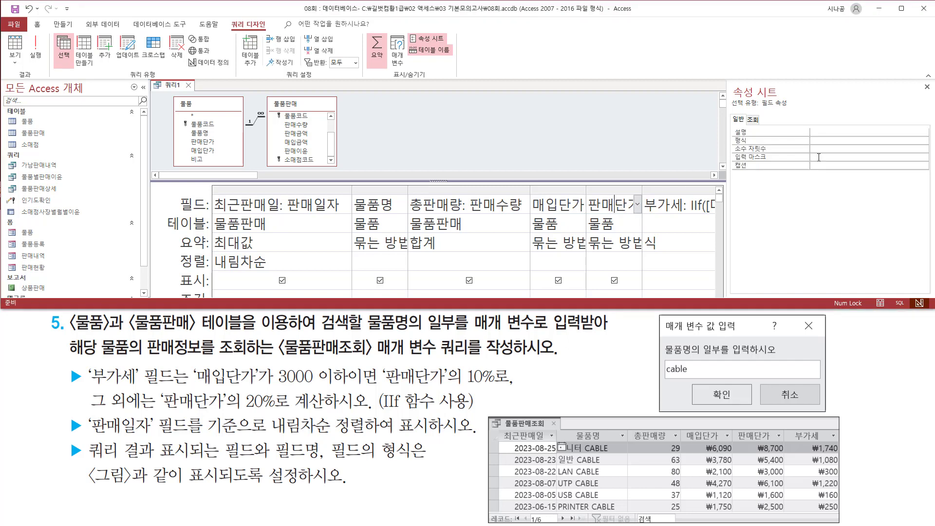
click(831, 139)
click(923, 141)
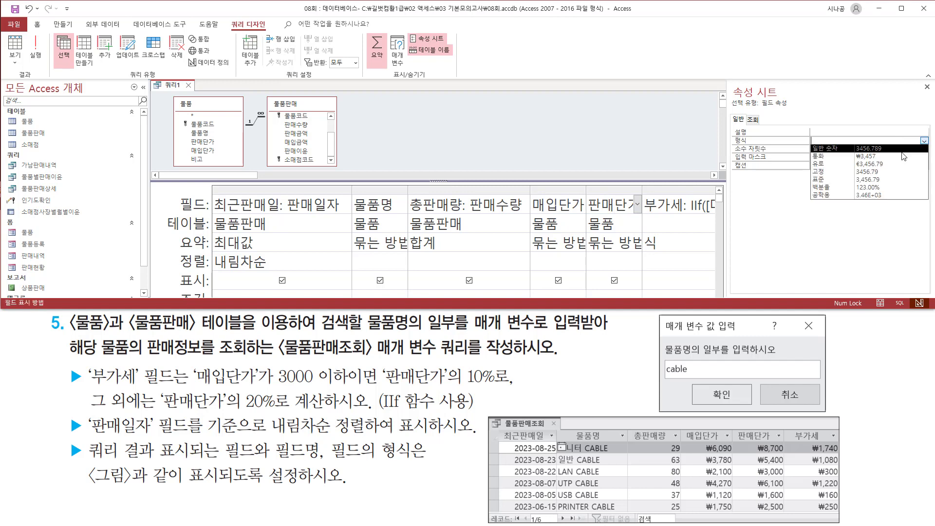
click(896, 156)
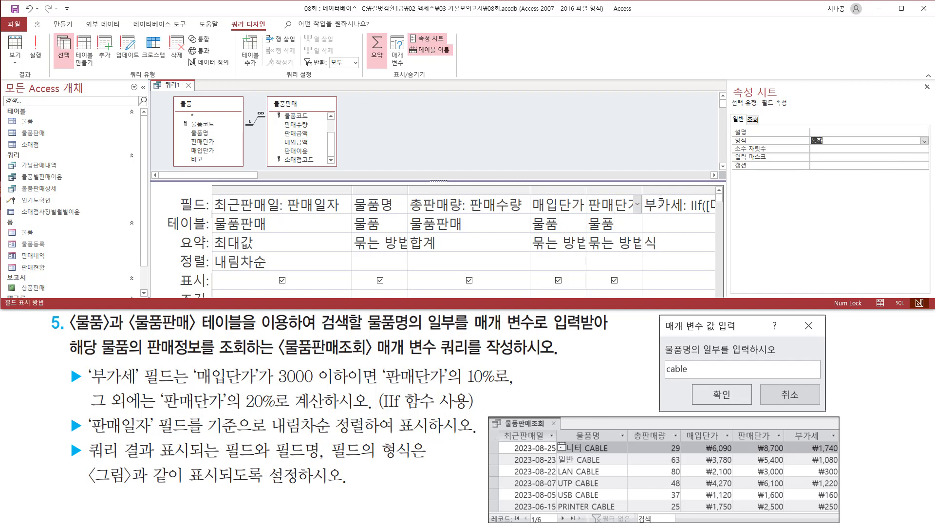
Step: Set the calculated 부가세 field's format to 통화 and close the property sheet
click(665, 204)
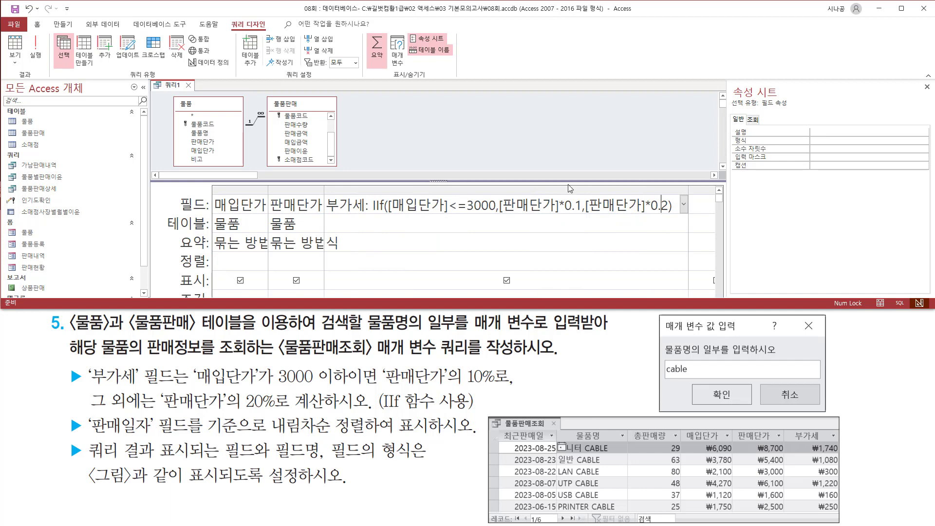
click(813, 140)
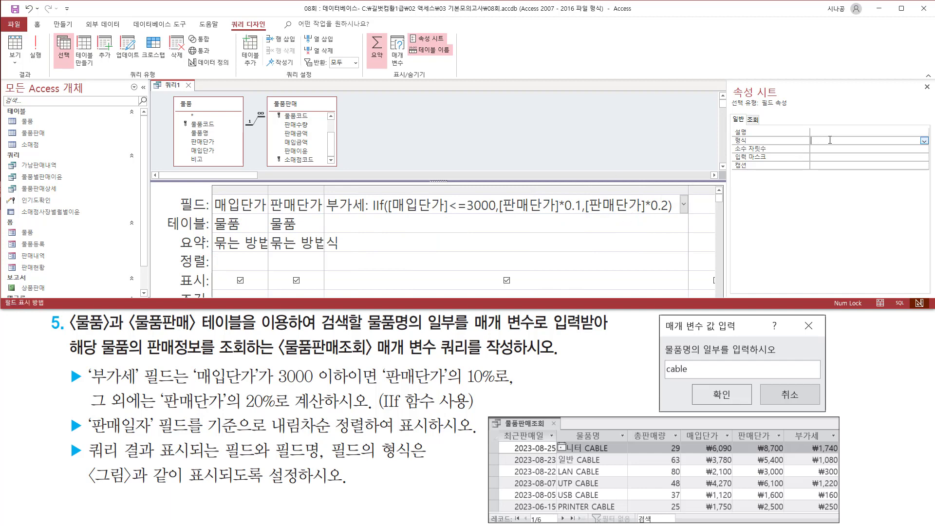
click(923, 141)
click(871, 157)
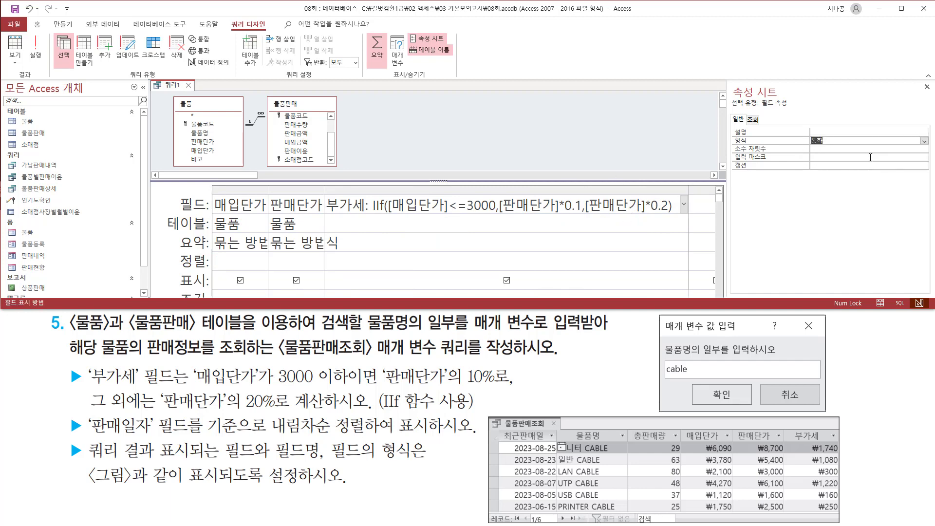
drag(730, 145, 831, 146)
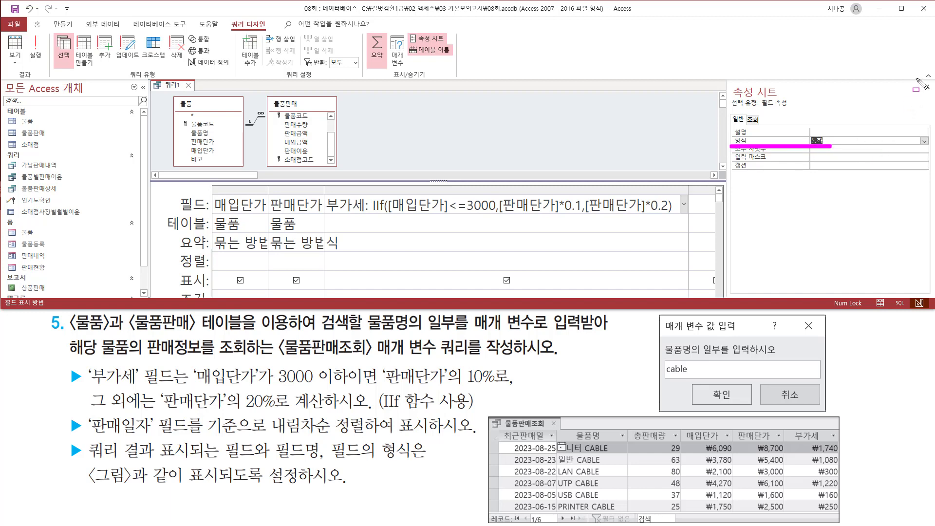
drag(920, 80, 933, 100)
click(926, 87)
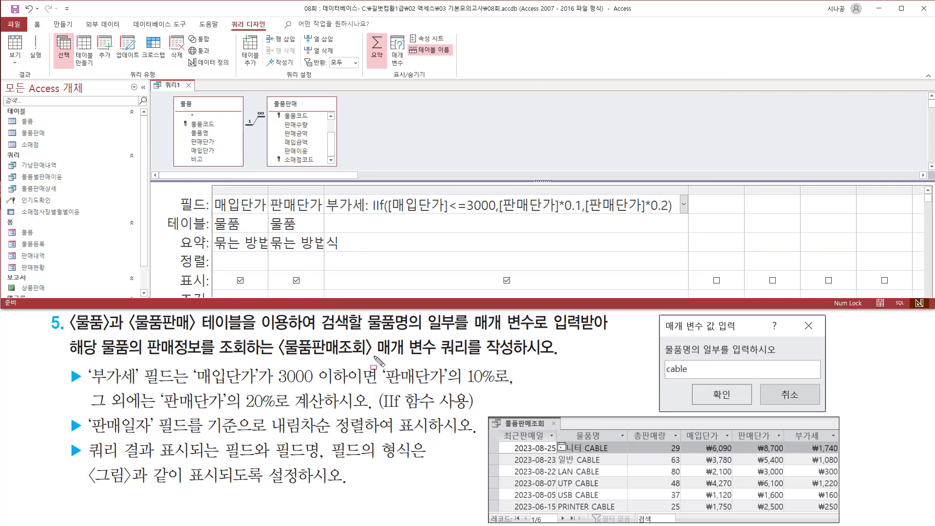
Step: Enlarge the design grid to bring the 조건 row into view and widen the 물품명 column
drag(373, 357, 475, 358)
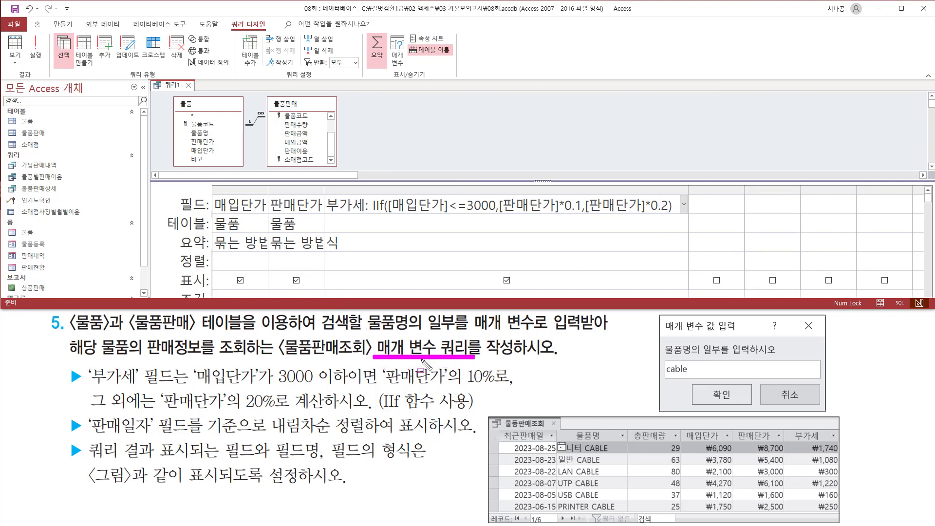
mouse_move(364, 310)
mouse_down()
mouse_move(392, 335)
mouse_move(580, 333)
mouse_up()
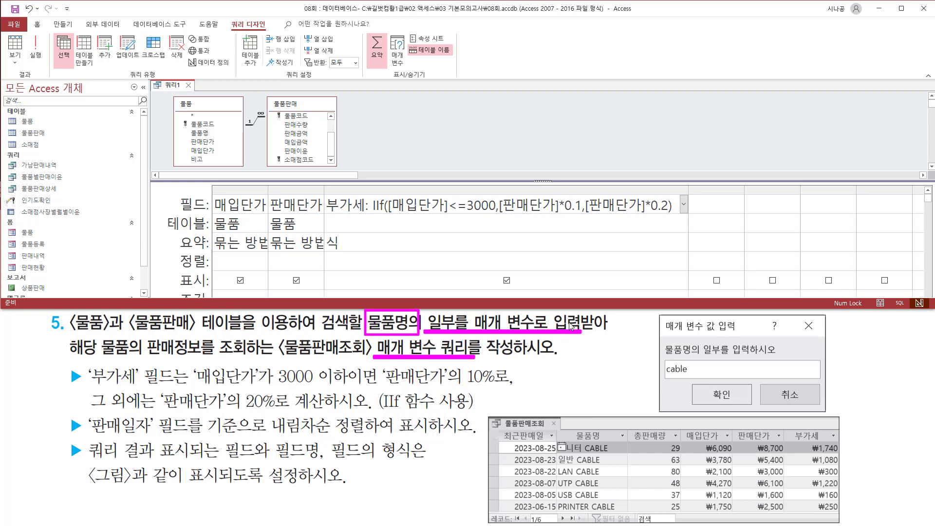
key(Escape)
click(406, 199)
key(ctrl+Home)
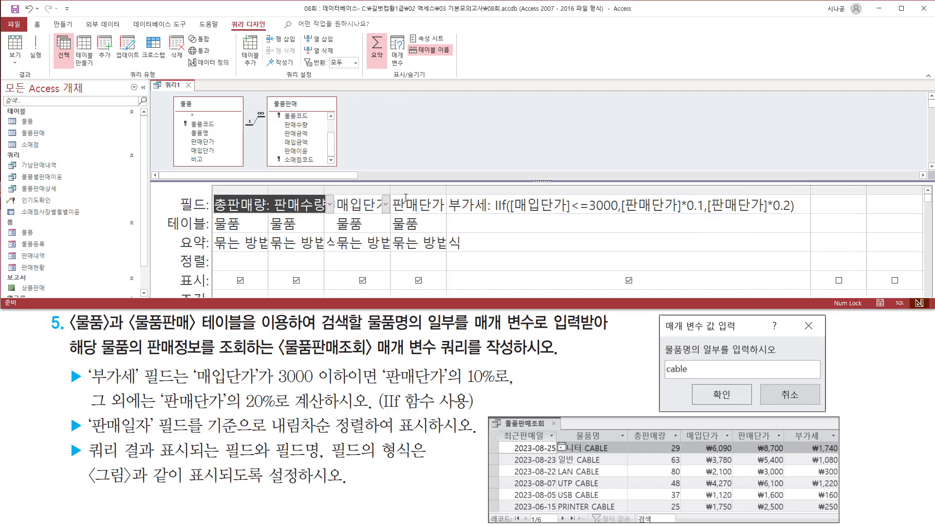
click(383, 259)
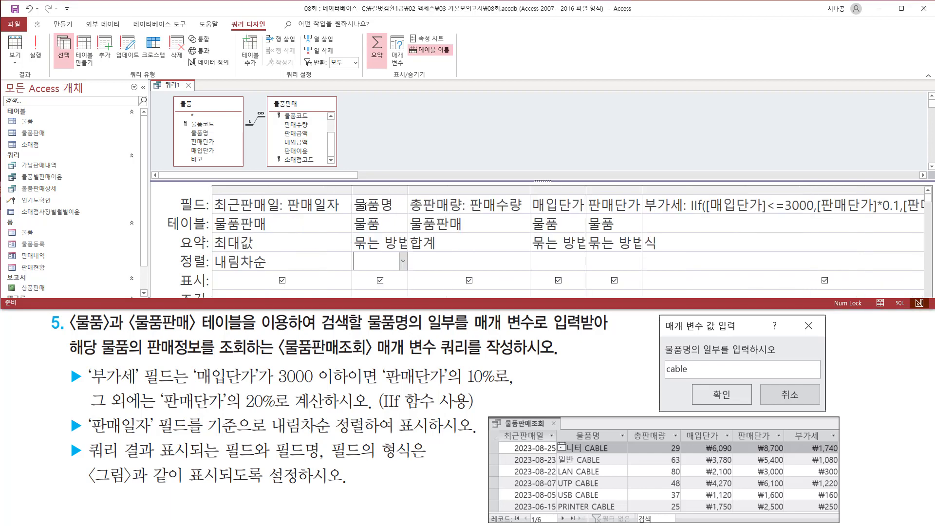
key(ctrl+2)
mouse_move(351, 192)
mouse_down()
mouse_move(414, 263)
mouse_move(407, 251)
mouse_up()
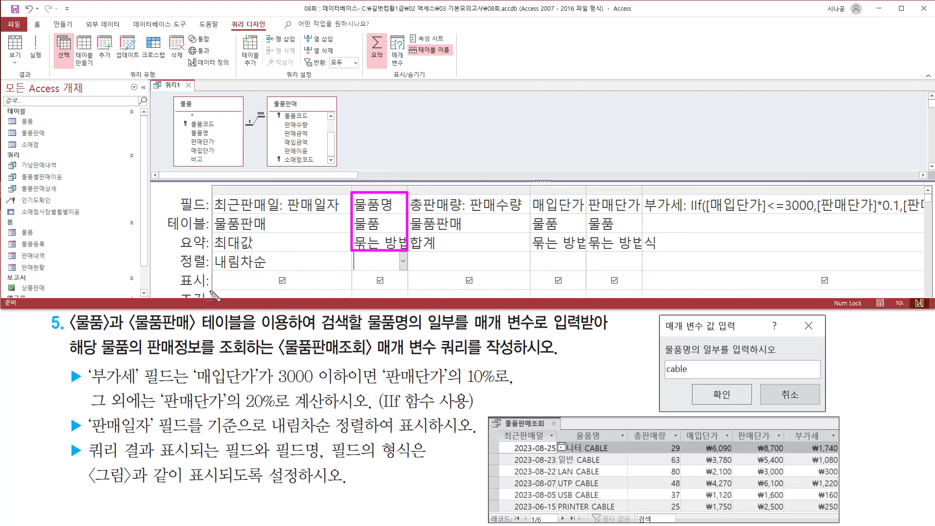
drag(210, 291, 410, 299)
key(Escape)
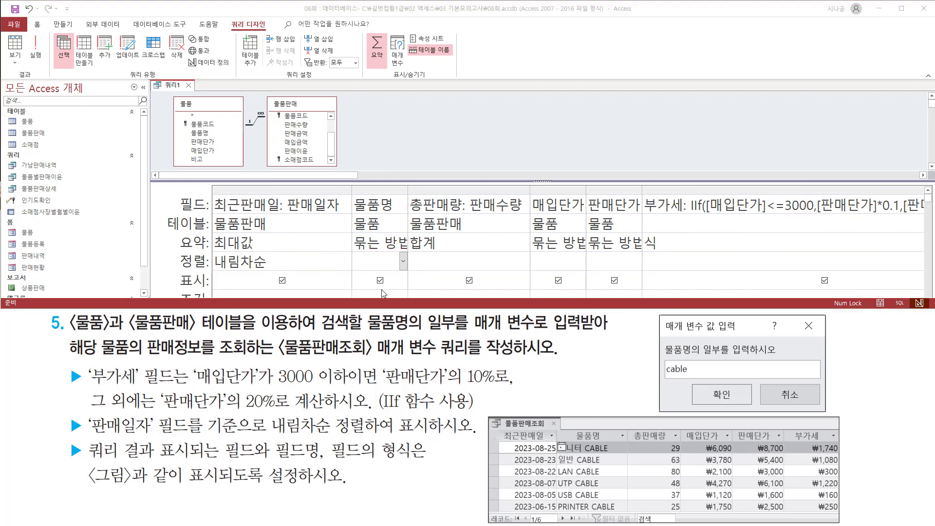
click(378, 295)
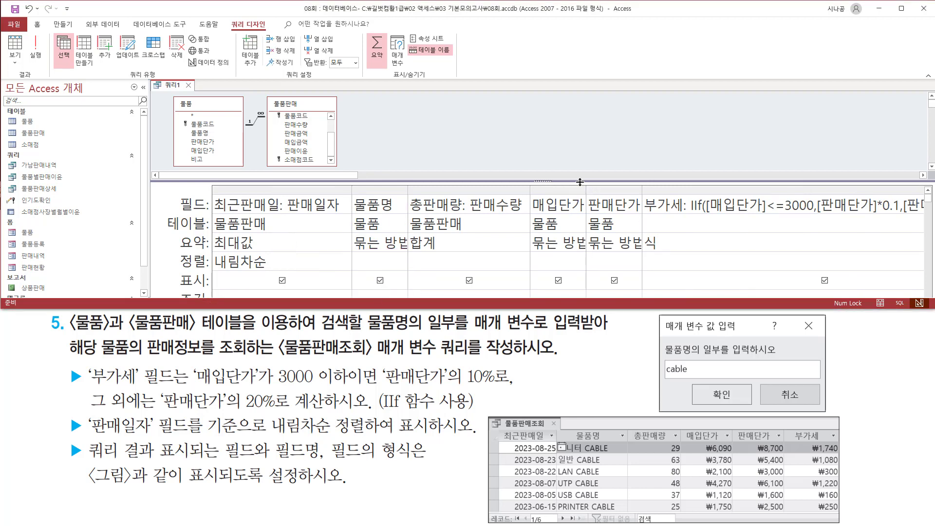
drag(580, 181, 579, 170)
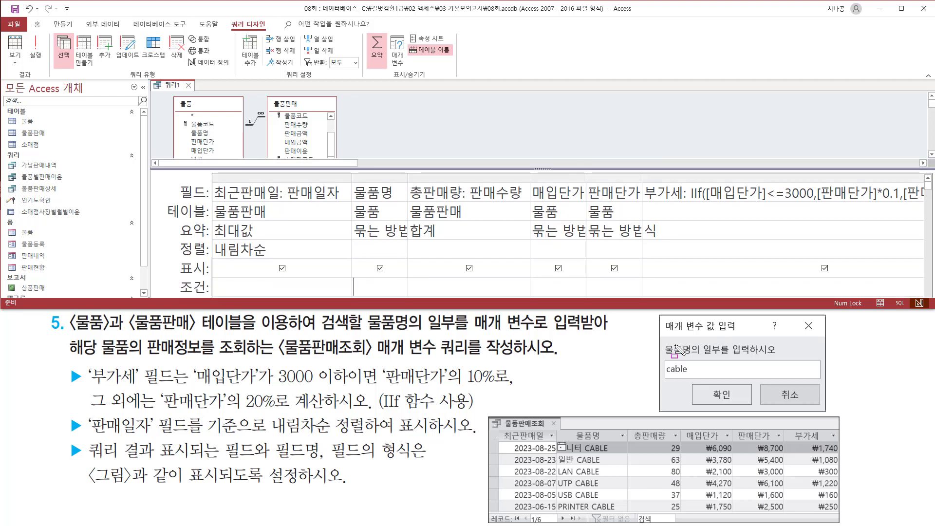
mouse_move(662, 341)
mouse_down()
mouse_move(732, 361)
mouse_move(785, 359)
mouse_up()
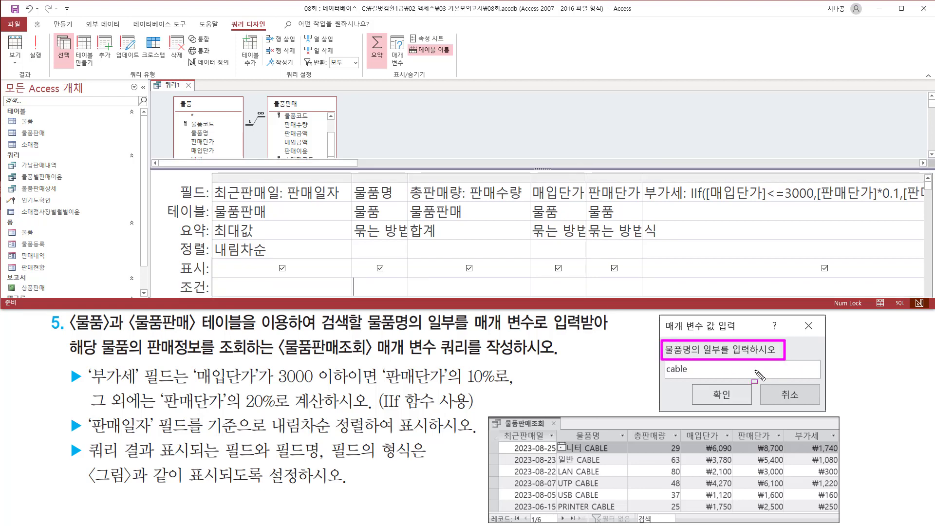
key(Escape)
click(404, 179)
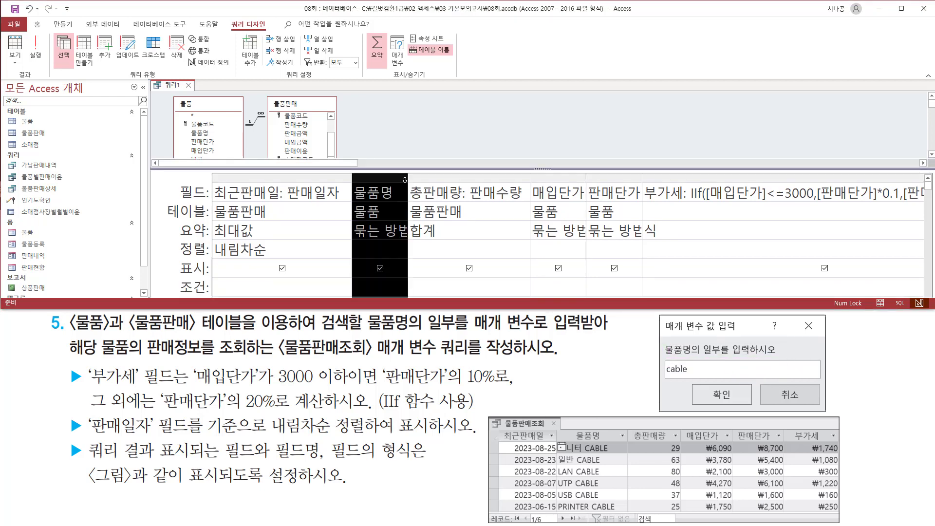
drag(408, 179, 559, 180)
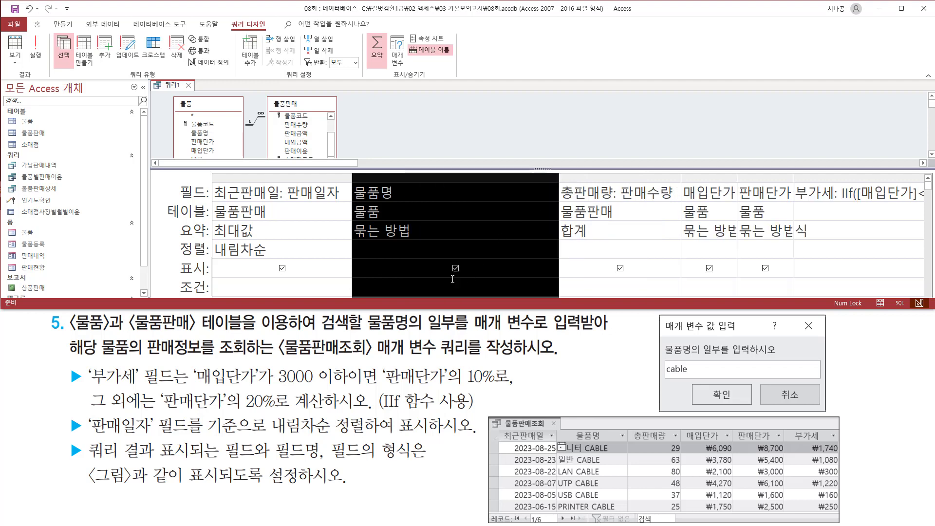
Step: Enter the parameter prompt [물품명의 일부를 입력하시오] as the 물품명 field's criterion
click(419, 289)
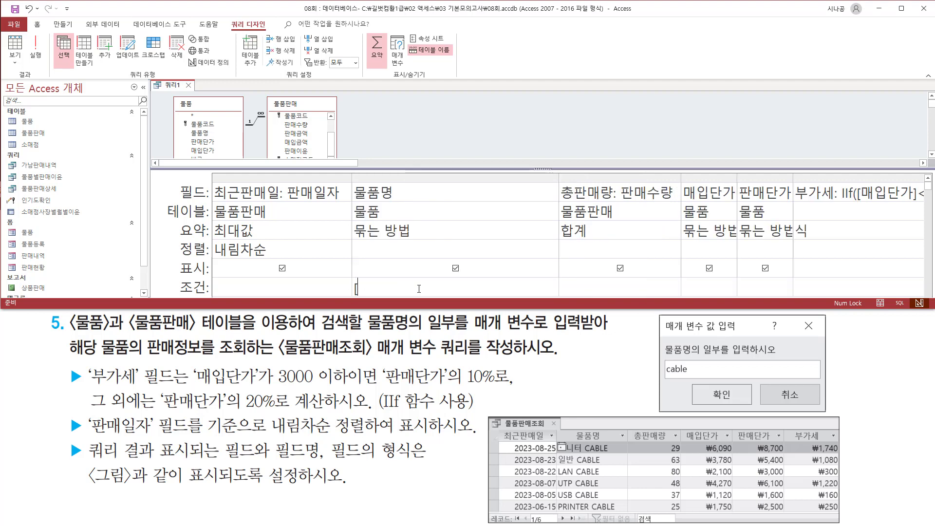
text([물)
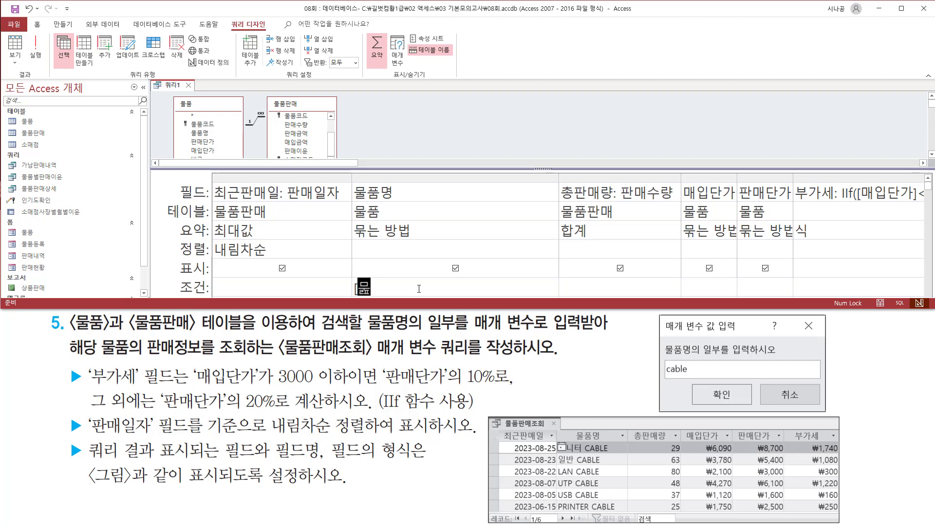
text(품명으의 일부를)
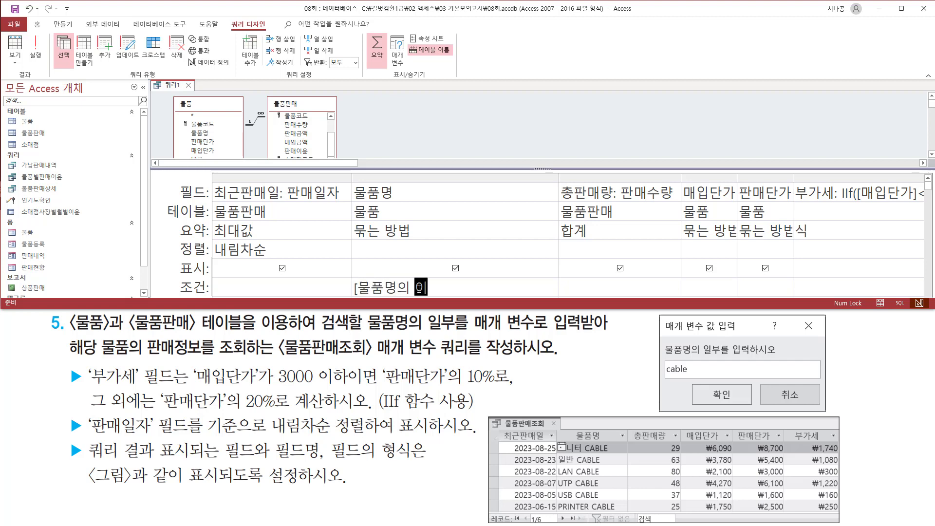
text( 입력하싱)
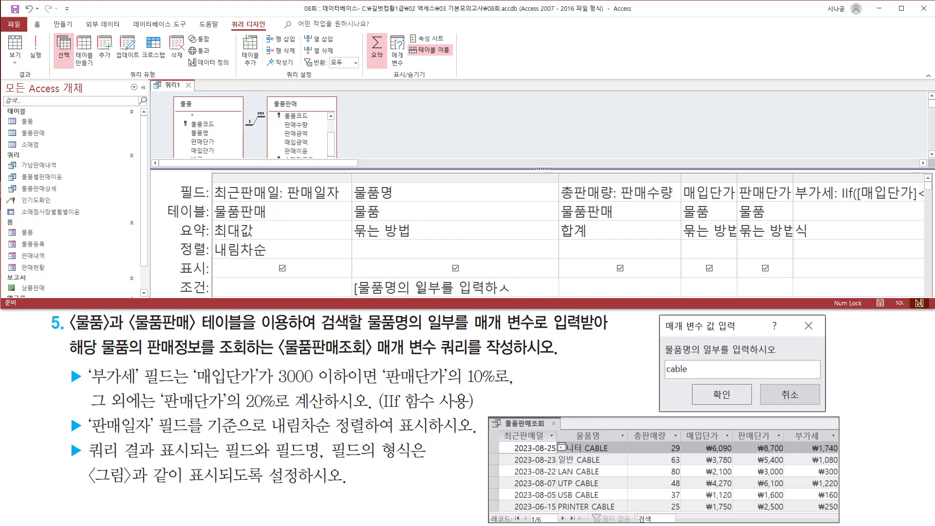
text(오)
drag(774, 356, 783, 356)
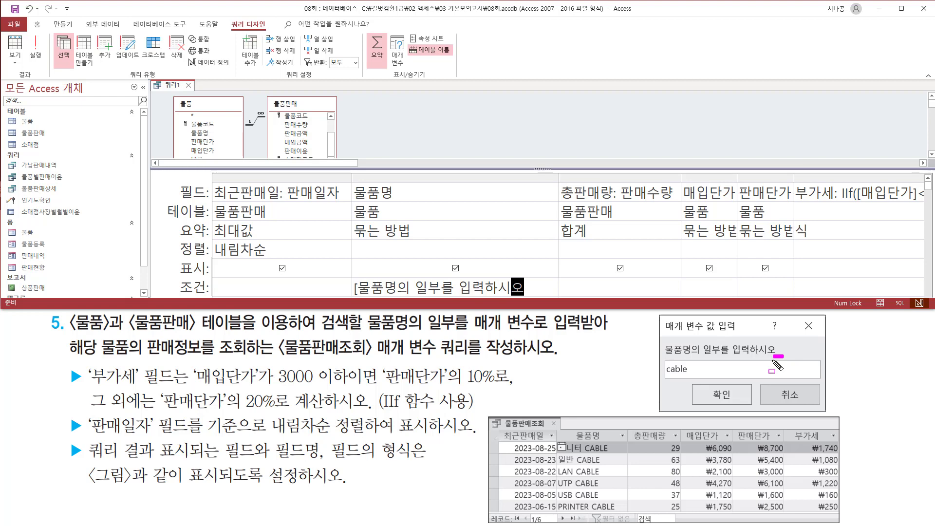
key(Escape)
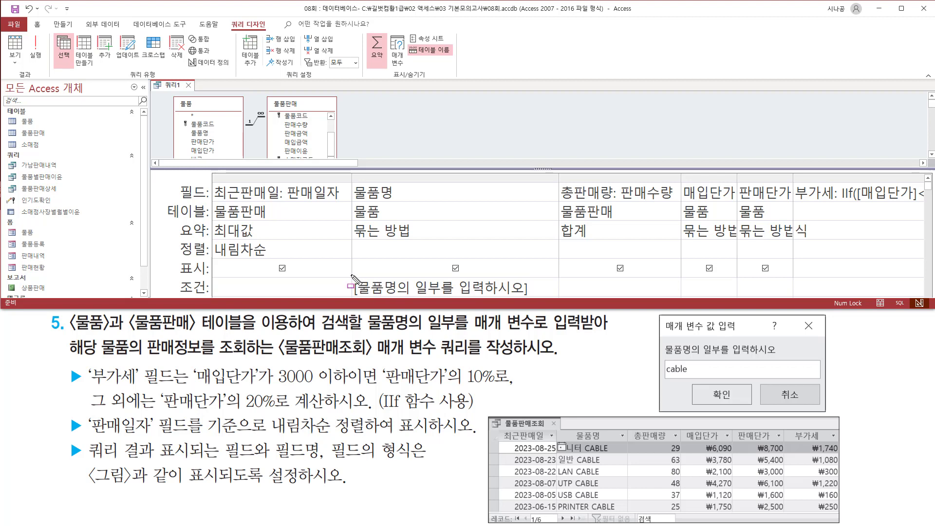
drag(351, 276, 541, 297)
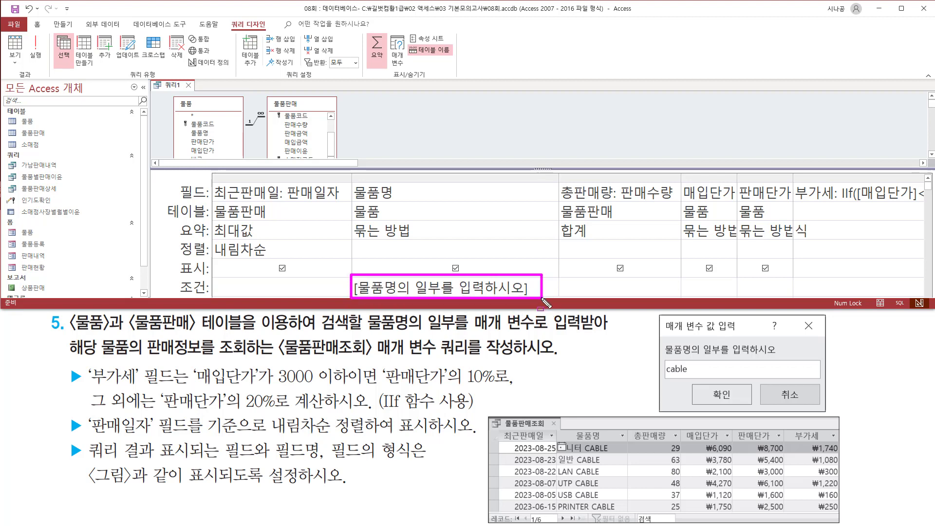
drag(377, 358, 476, 359)
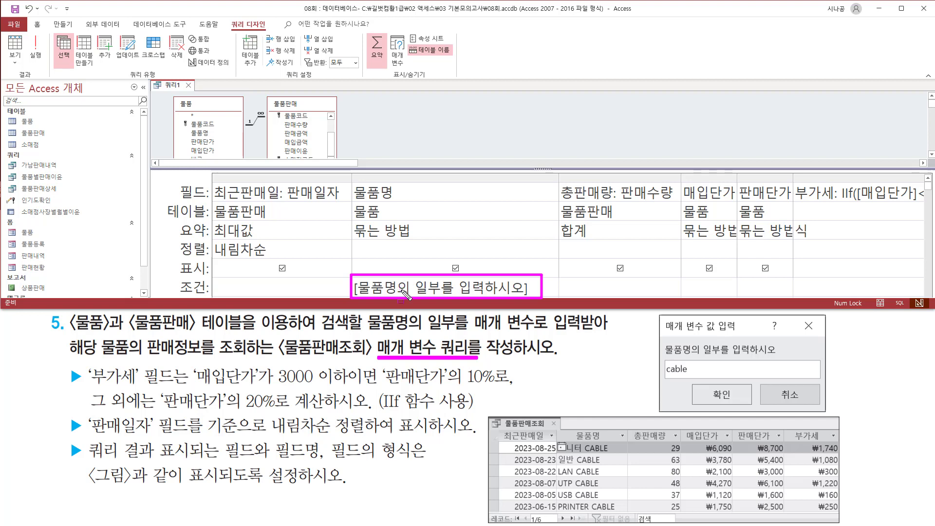
drag(368, 335, 598, 334)
key(Escape)
Step: Extend the 물품명 criterion for partial matching to Like "*" & [물품명의 일부를 입력하시오] & "*"
click(370, 290)
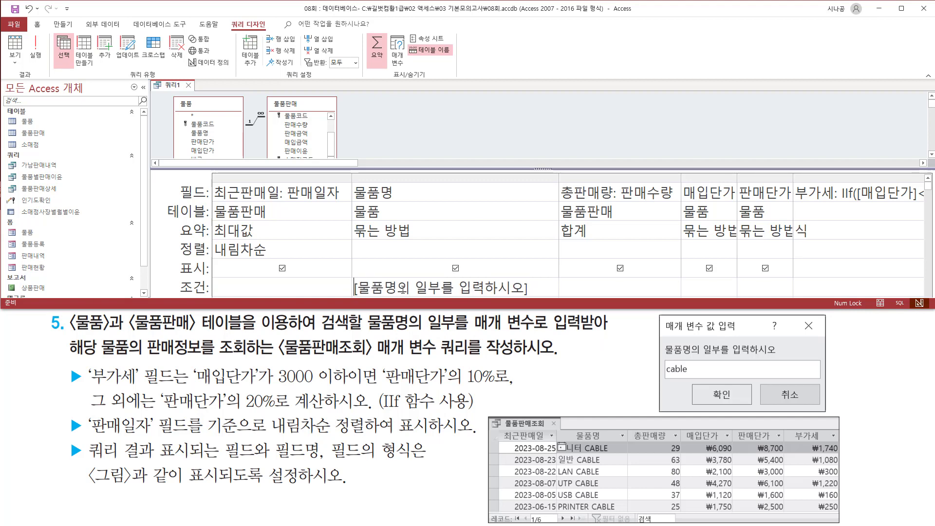
text(like)
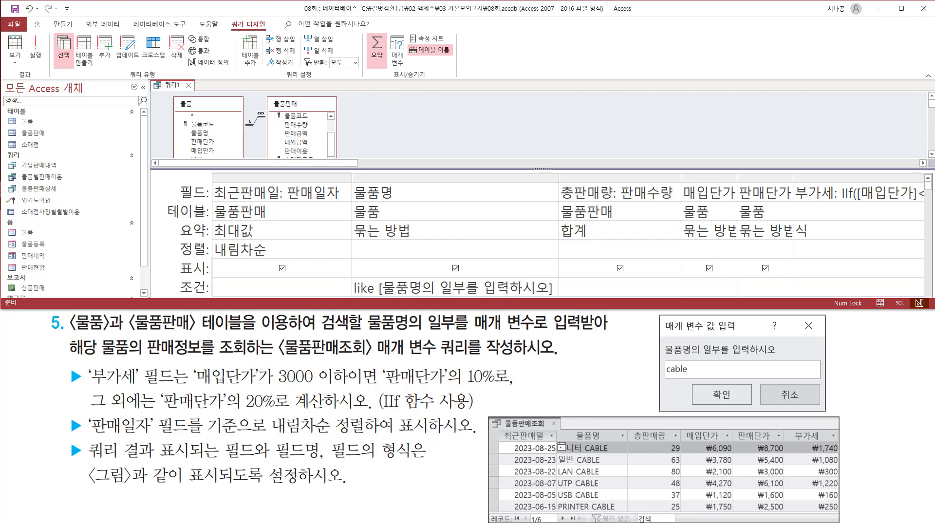
text( "8)
key(BackSpace)
text(*" )
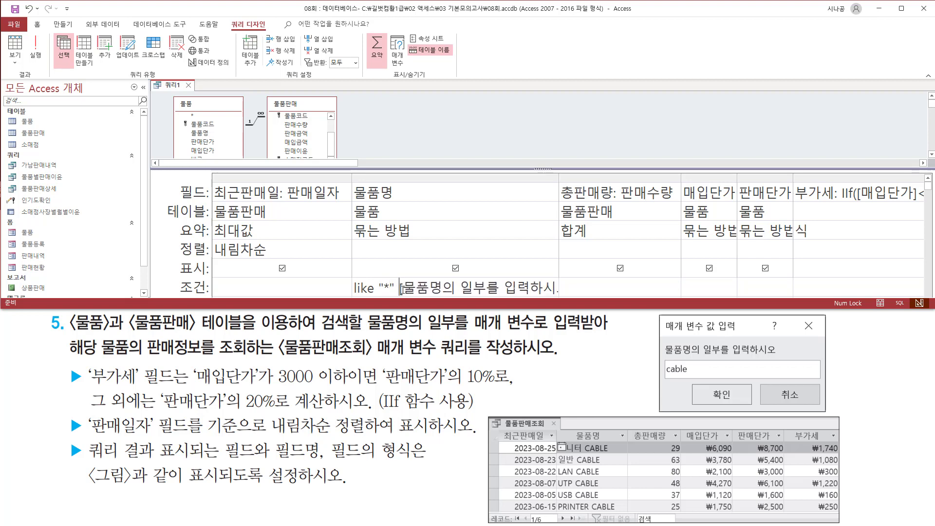
text(&)
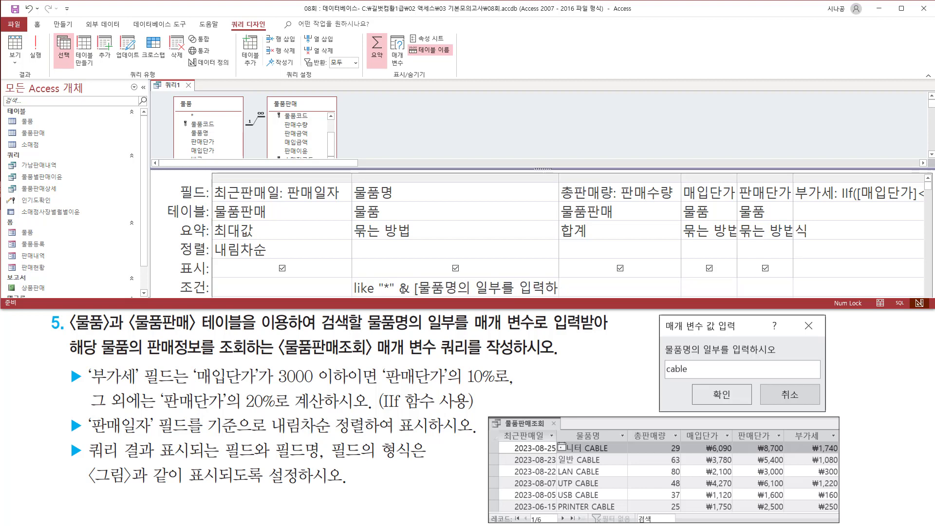
key(End)
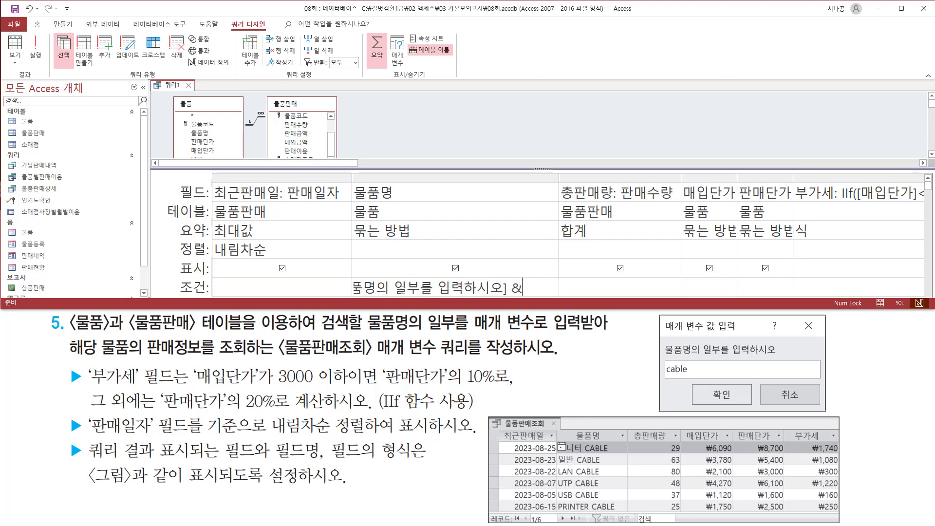
text(& "*")
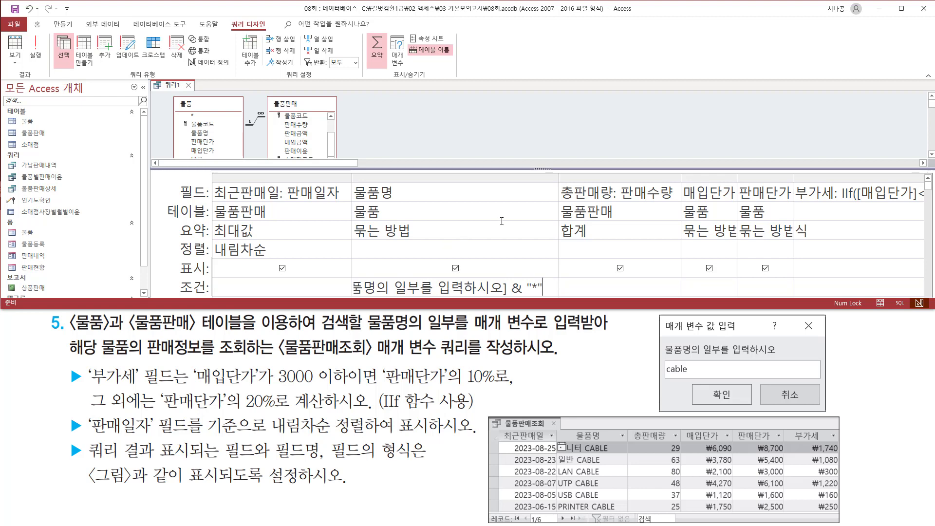
Step: Commit the 물품명 criterion and fit the column's width to the whole expression
double_click(558, 177)
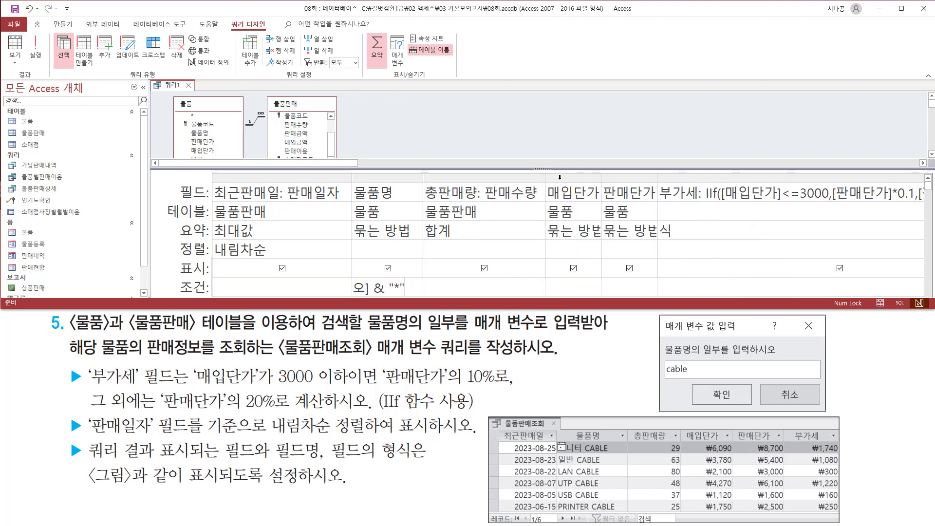
click(425, 177)
double_click(423, 177)
click(423, 178)
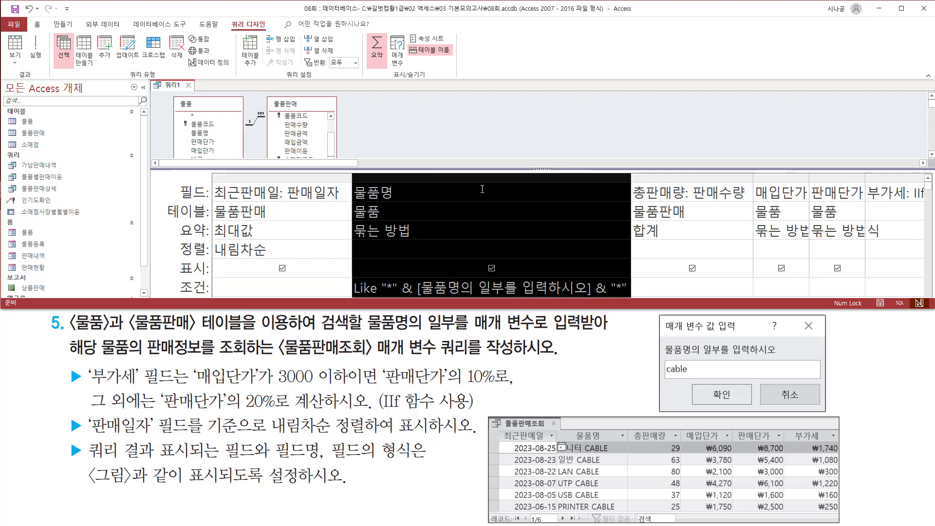
click(576, 247)
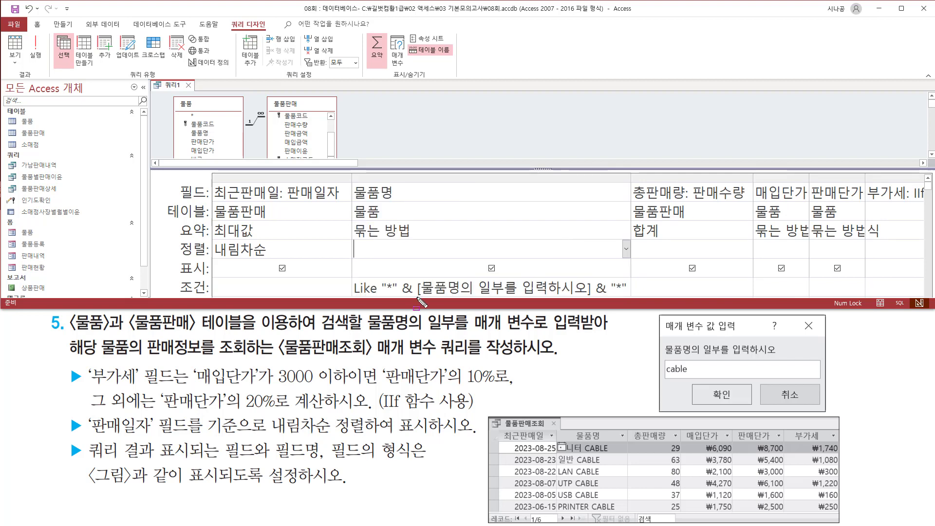
drag(417, 301, 594, 283)
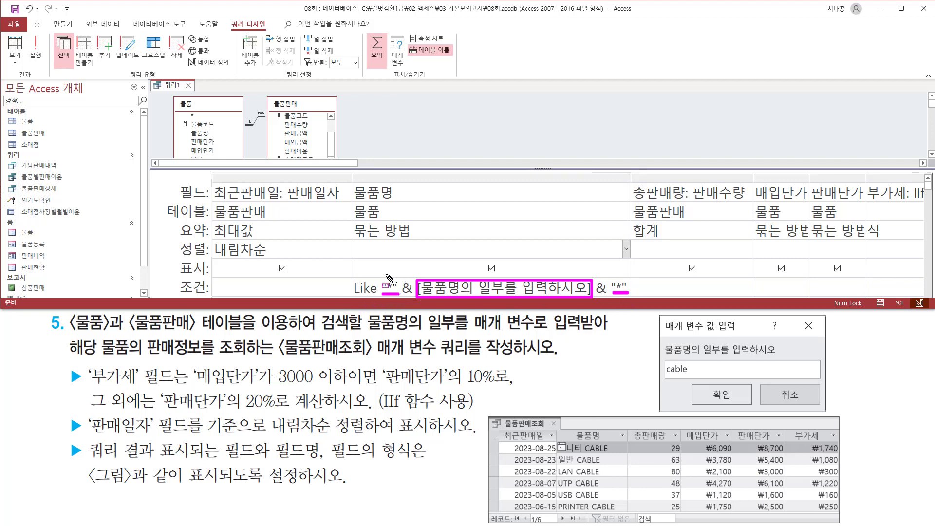
key(Escape)
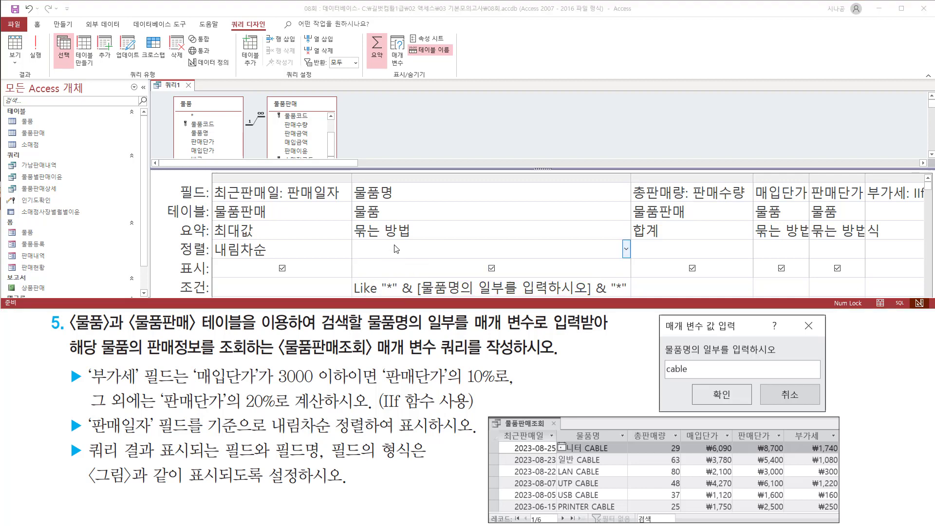
Step: Run the query and supply cable as the partial 물품명 parameter value
click(414, 230)
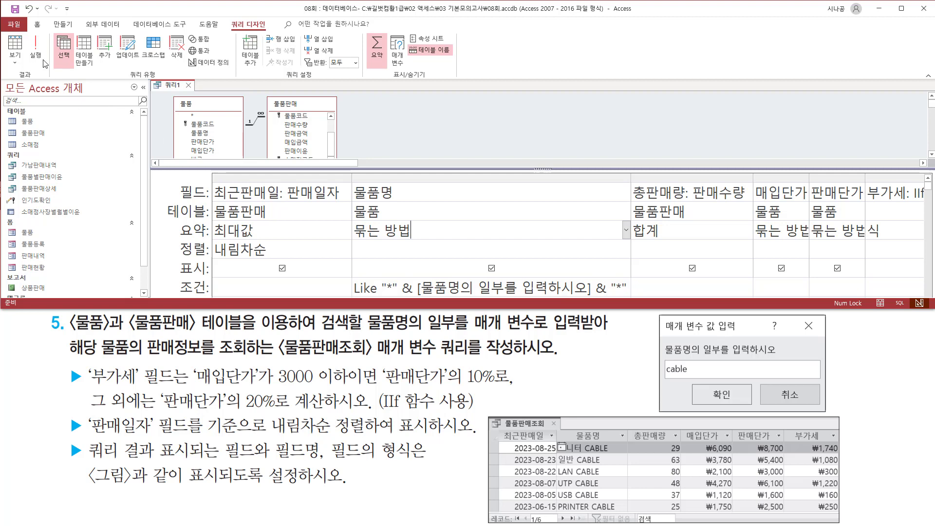
click(34, 47)
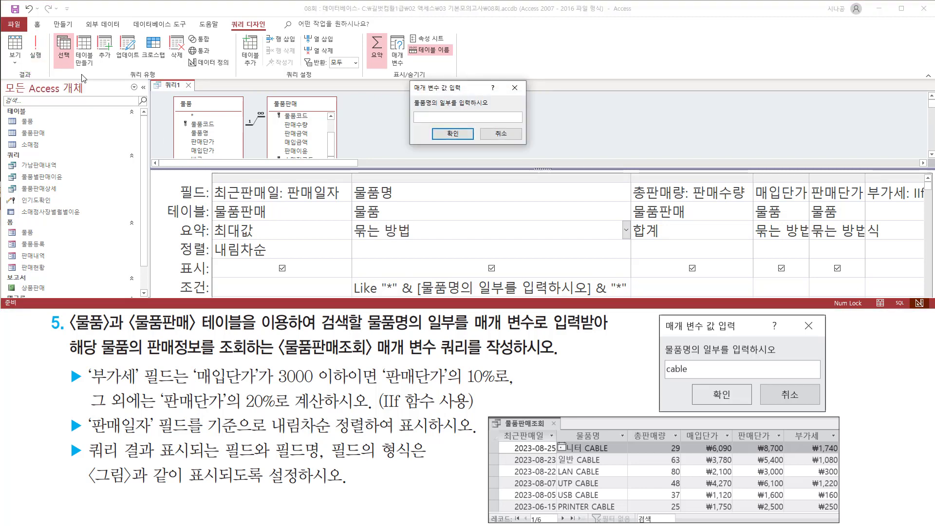
drag(411, 82, 526, 148)
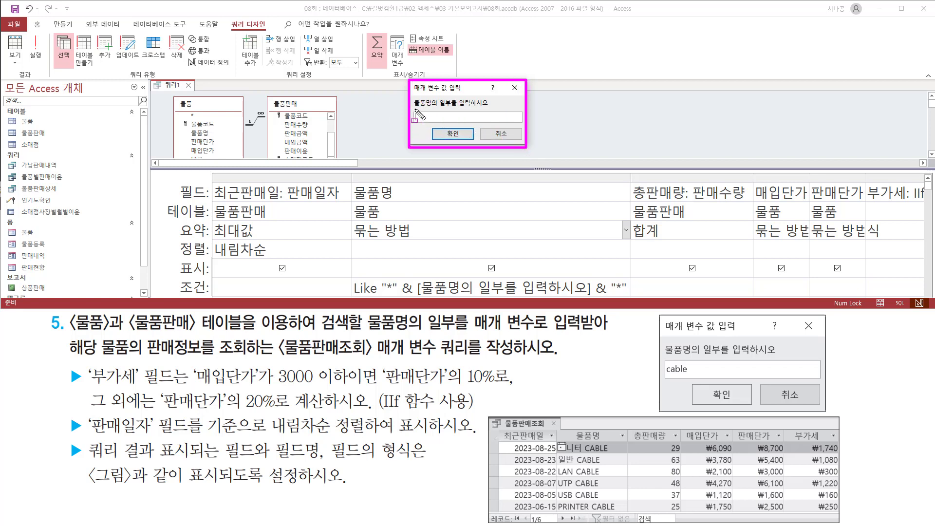
drag(411, 110, 501, 110)
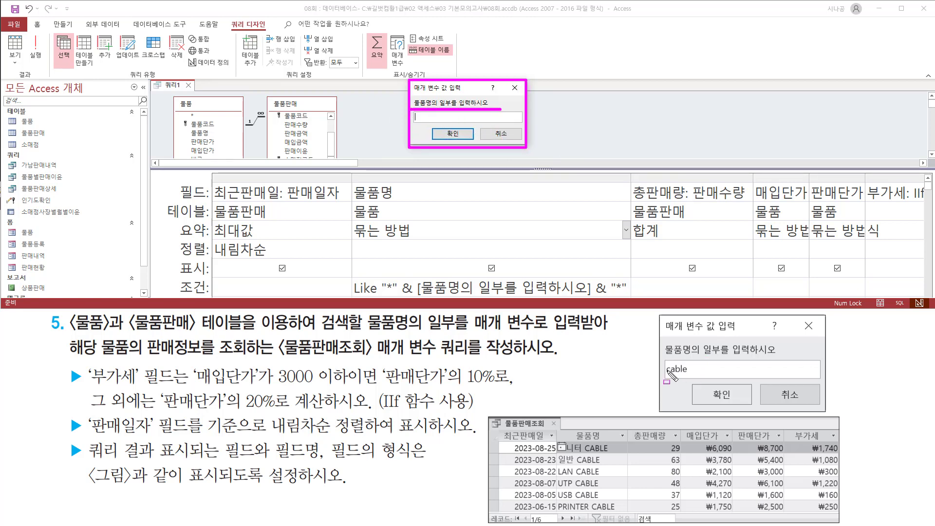
drag(662, 357, 795, 357)
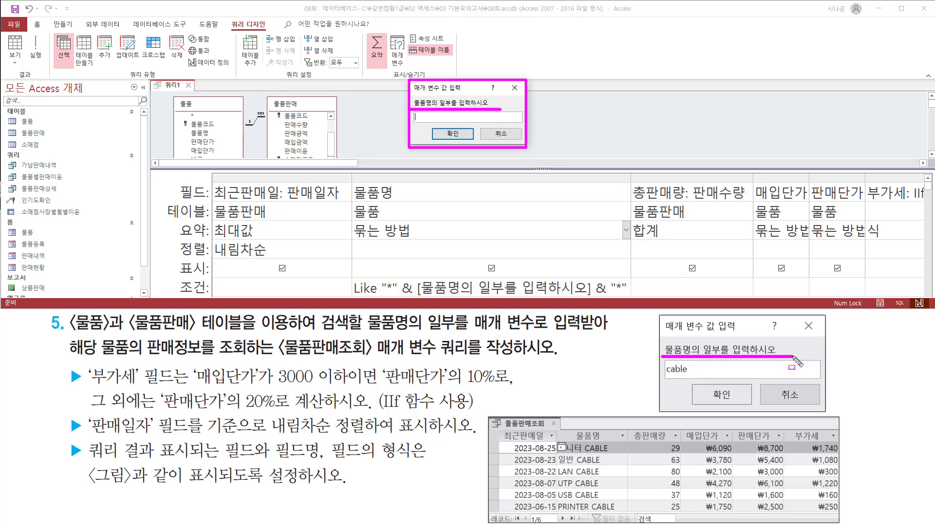
drag(662, 377, 695, 377)
key(Escape)
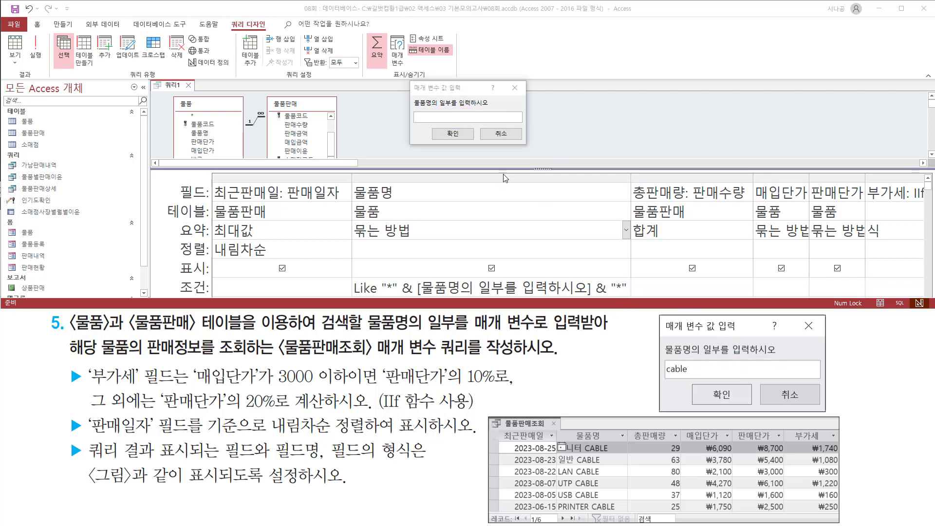
click(443, 117)
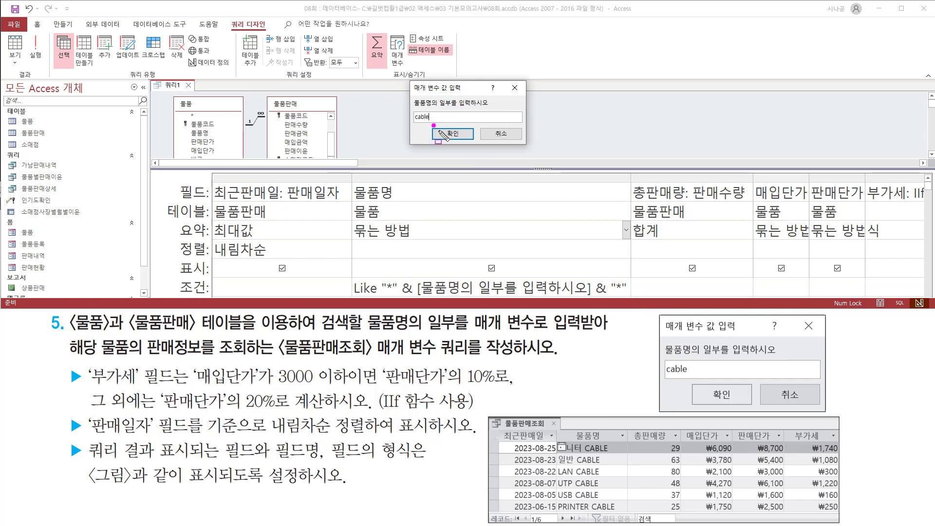
drag(432, 124, 472, 144)
key(Escape)
click(454, 134)
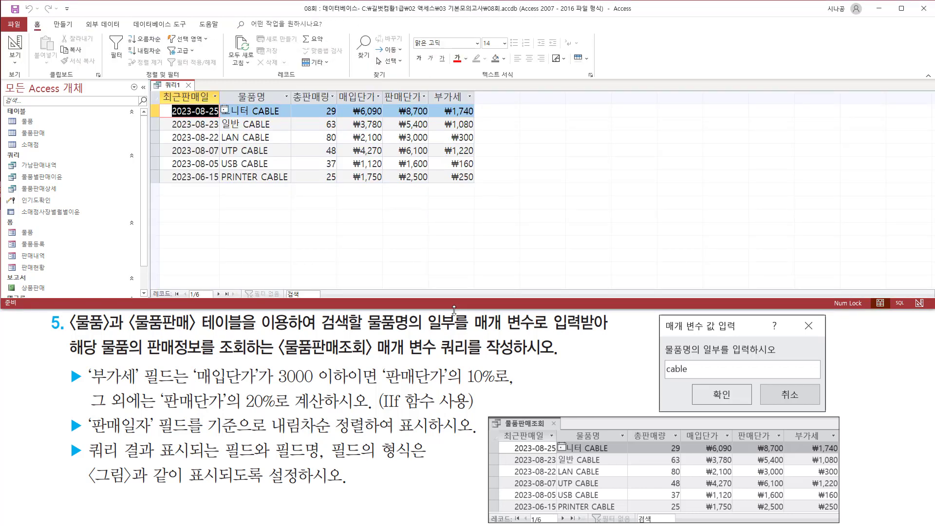
Step: Compare the query result's dates, item names, quantities, currency-formatted prices, 부가세 and record count with the reference figure
mouse_move(506, 438)
mouse_down()
mouse_move(516, 457)
mouse_move(558, 451)
mouse_move(555, 510)
mouse_up()
drag(168, 100, 218, 191)
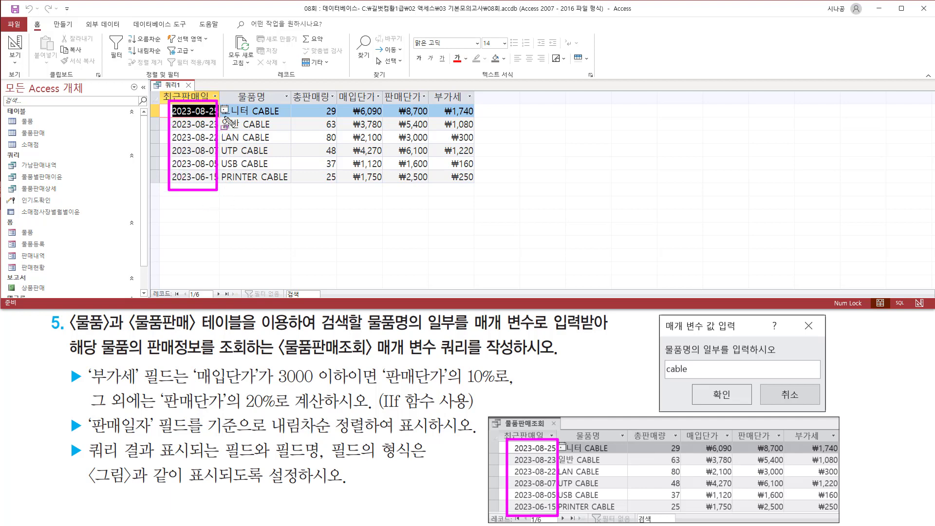
mouse_move(220, 106)
mouse_down()
mouse_move(292, 128)
mouse_move(293, 192)
mouse_up()
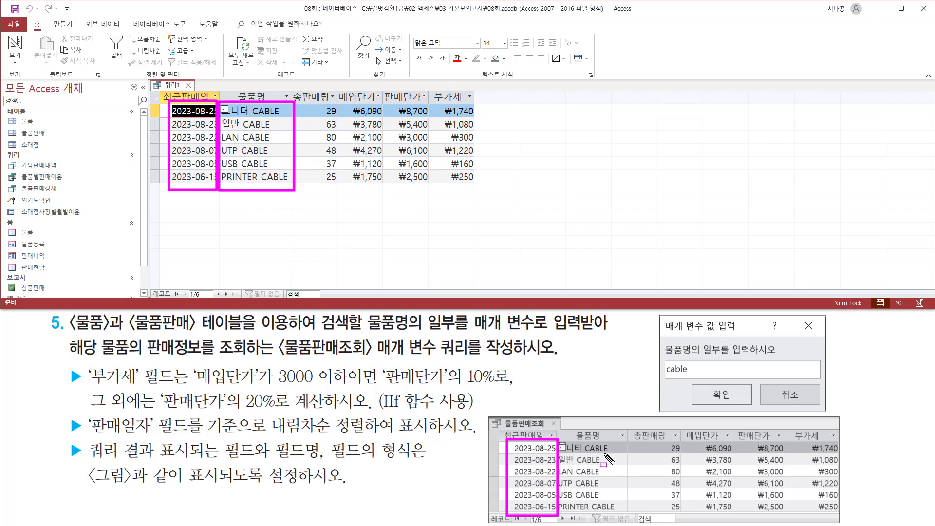
mouse_move(559, 443)
mouse_down()
mouse_move(573, 498)
mouse_move(620, 510)
mouse_up()
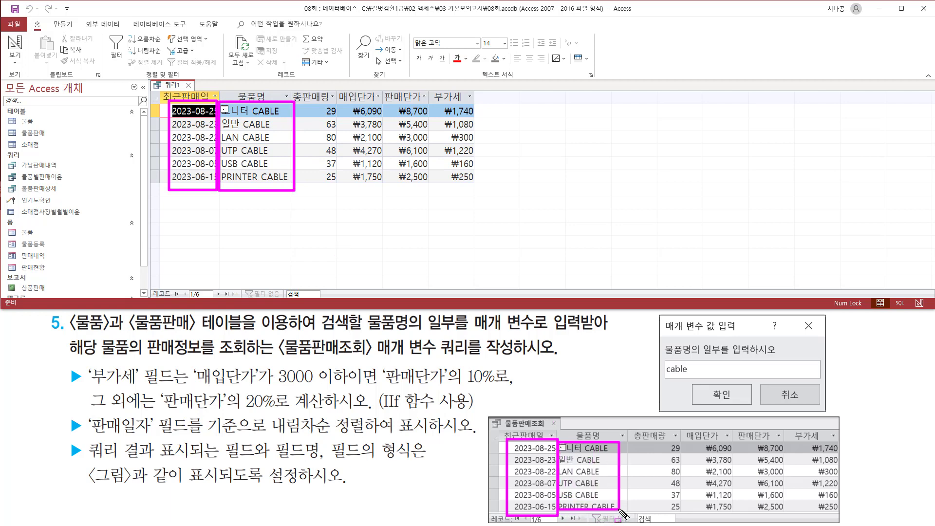
mouse_move(321, 103)
mouse_down()
mouse_move(337, 133)
mouse_move(339, 190)
mouse_up()
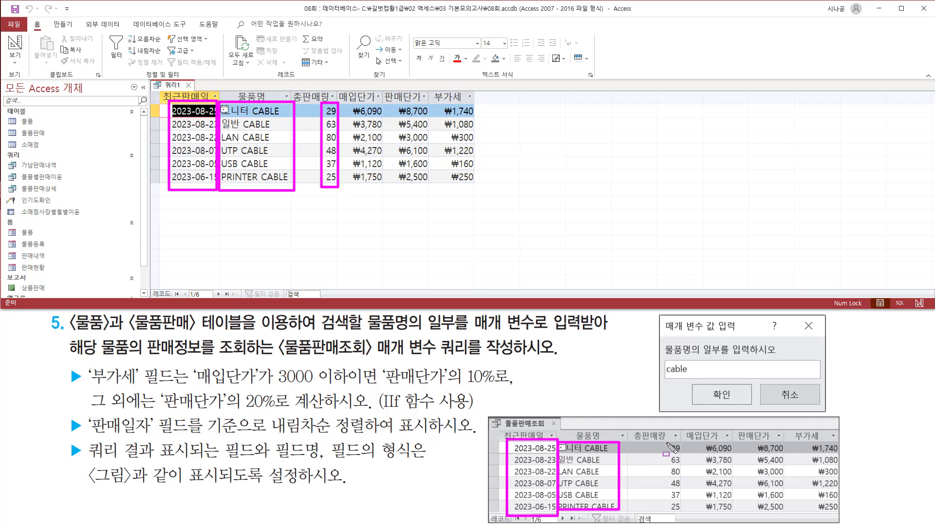
drag(666, 442, 683, 515)
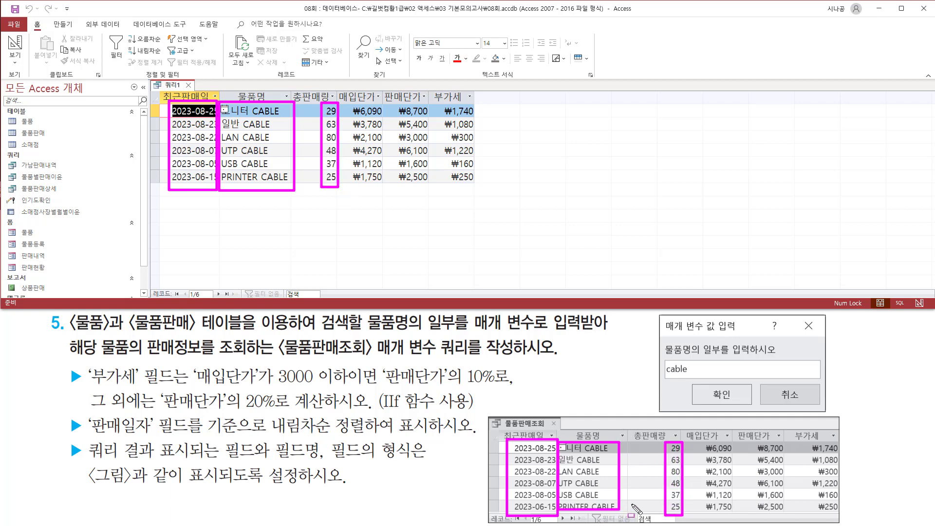
mouse_move(348, 103)
mouse_down()
mouse_move(388, 116)
mouse_move(387, 203)
mouse_move(386, 189)
mouse_up()
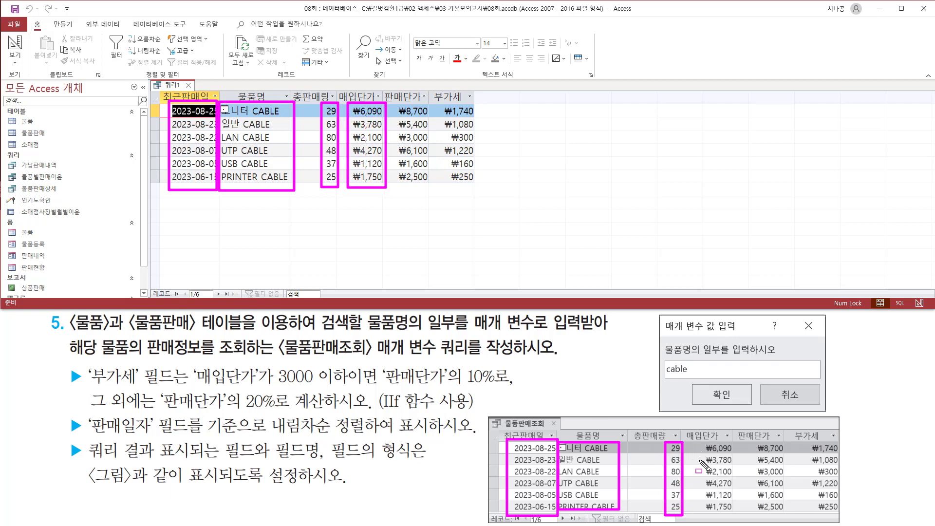
drag(700, 439, 735, 510)
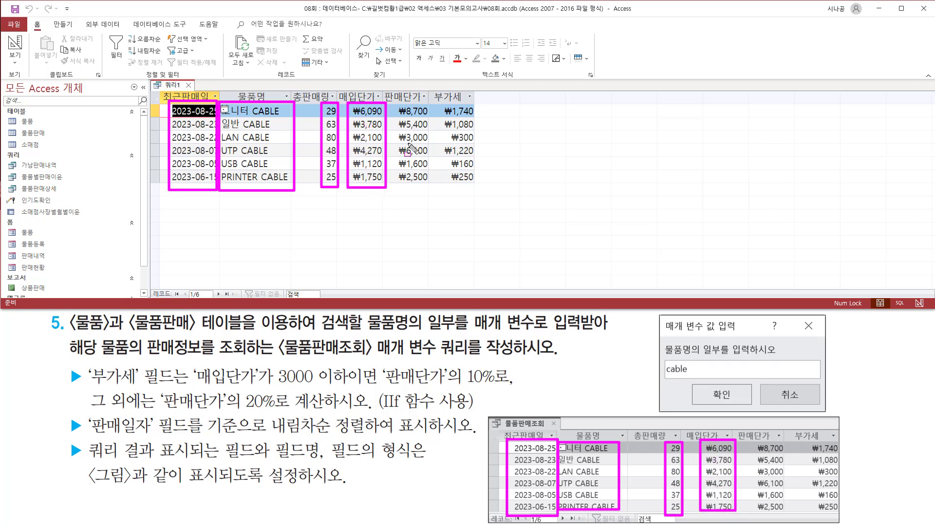
mouse_move(398, 104)
mouse_down()
mouse_move(428, 117)
mouse_move(431, 187)
mouse_up()
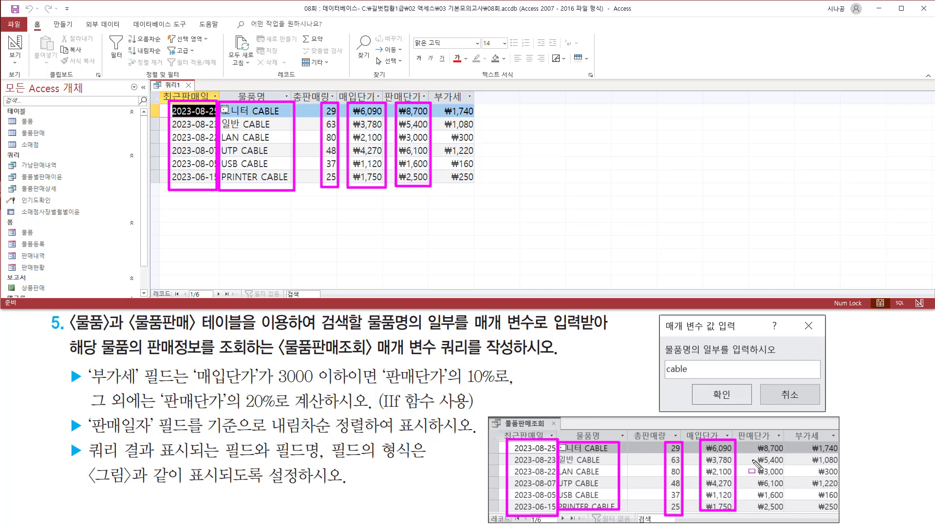
mouse_move(749, 443)
mouse_down()
mouse_move(788, 520)
mouse_move(784, 512)
mouse_up()
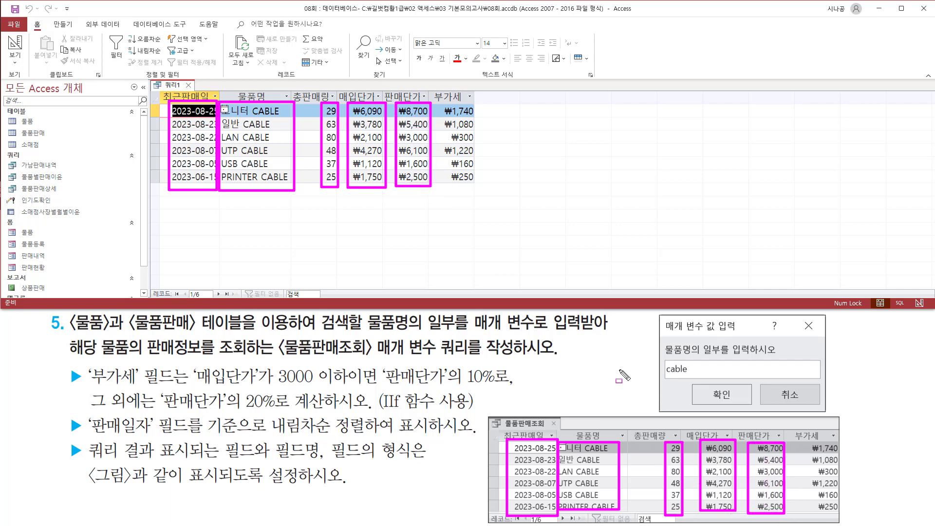
mouse_move(437, 104)
mouse_down()
mouse_move(477, 118)
mouse_move(480, 189)
mouse_up()
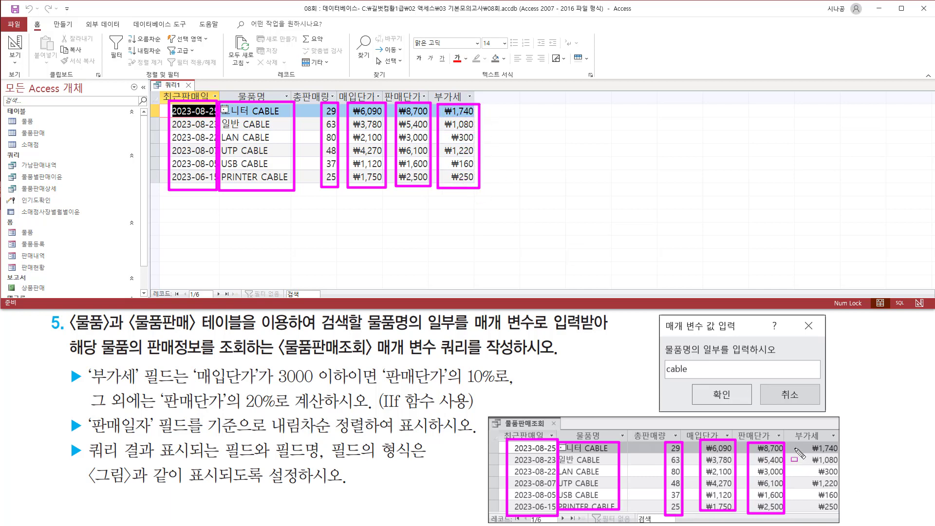
drag(804, 443, 841, 518)
key(Escape)
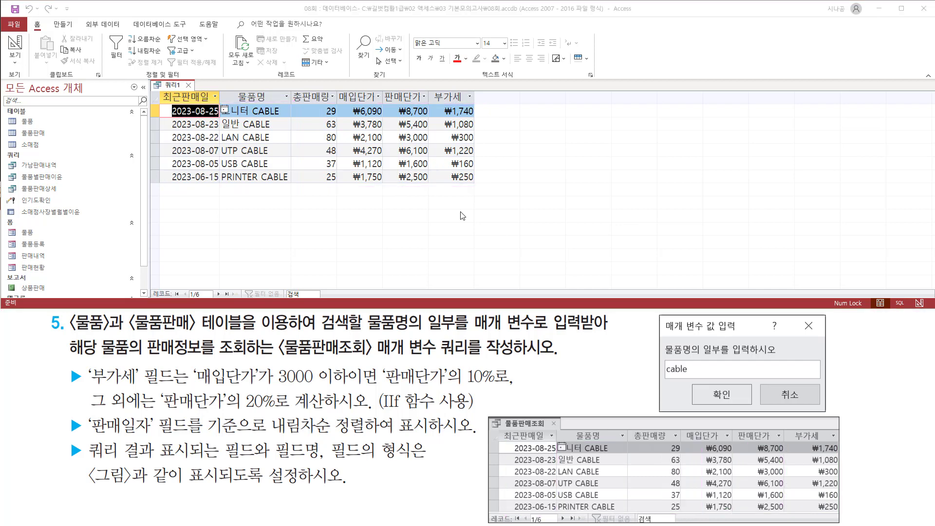
mouse_move(351, 107)
mouse_down()
mouse_move(367, 142)
mouse_move(480, 189)
mouse_up()
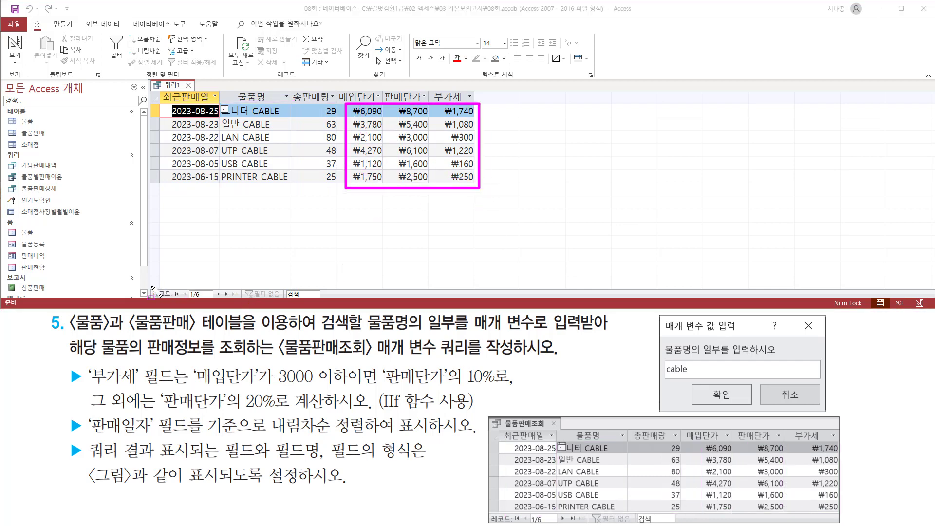
drag(151, 286, 216, 299)
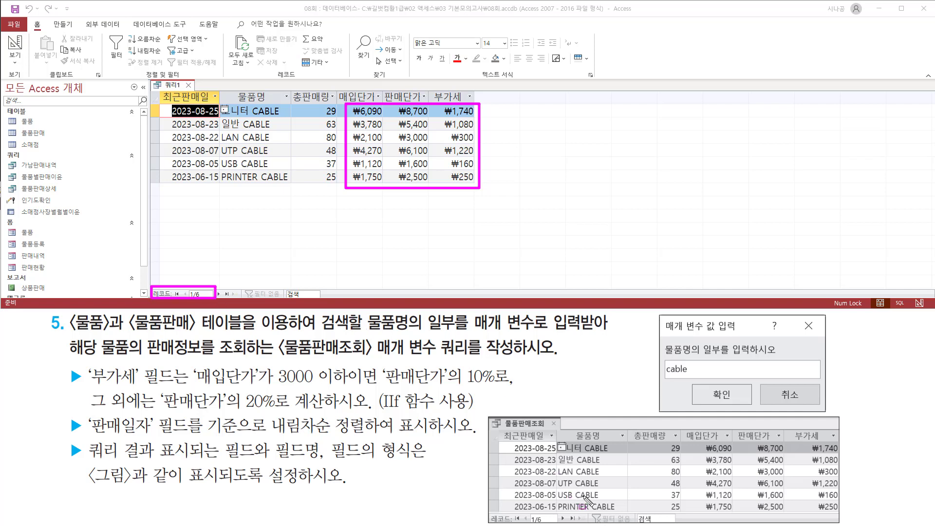
drag(487, 511, 573, 524)
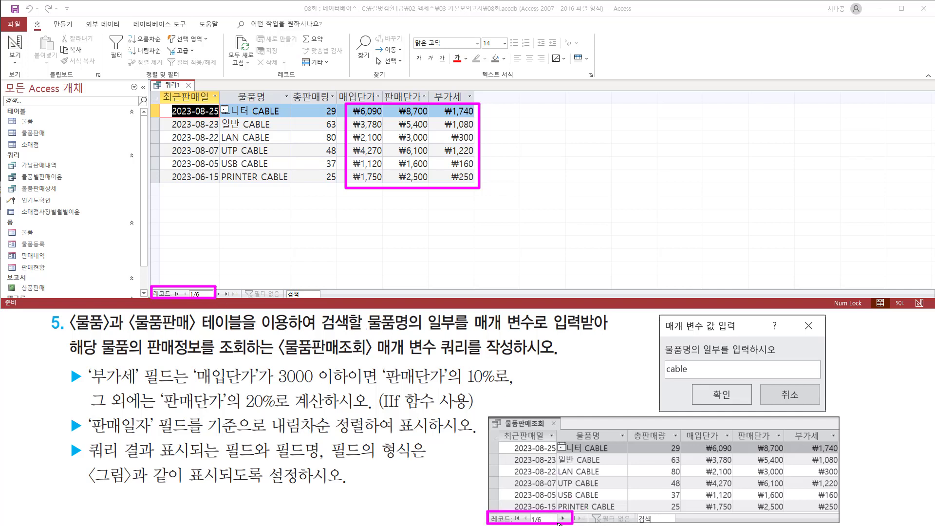
key(Escape)
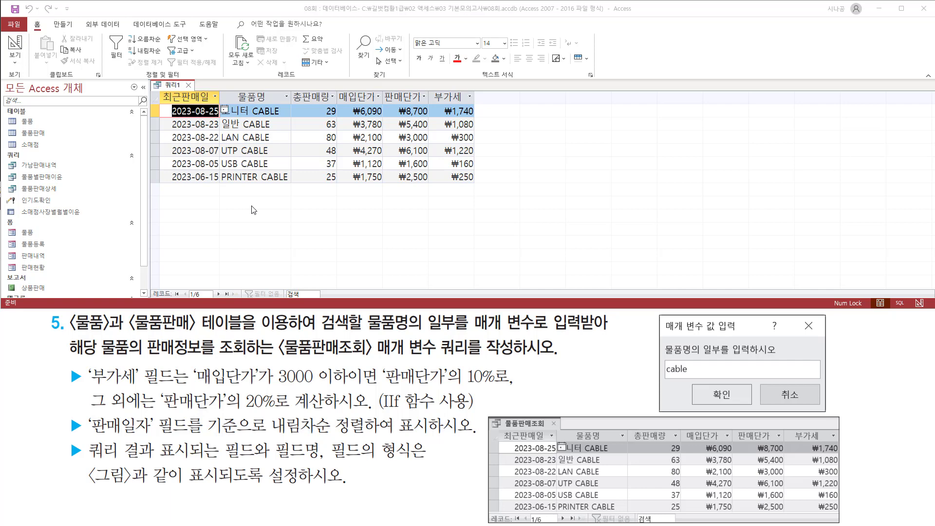
Step: Close the query and save its design under the name 물품판매조회
click(184, 83)
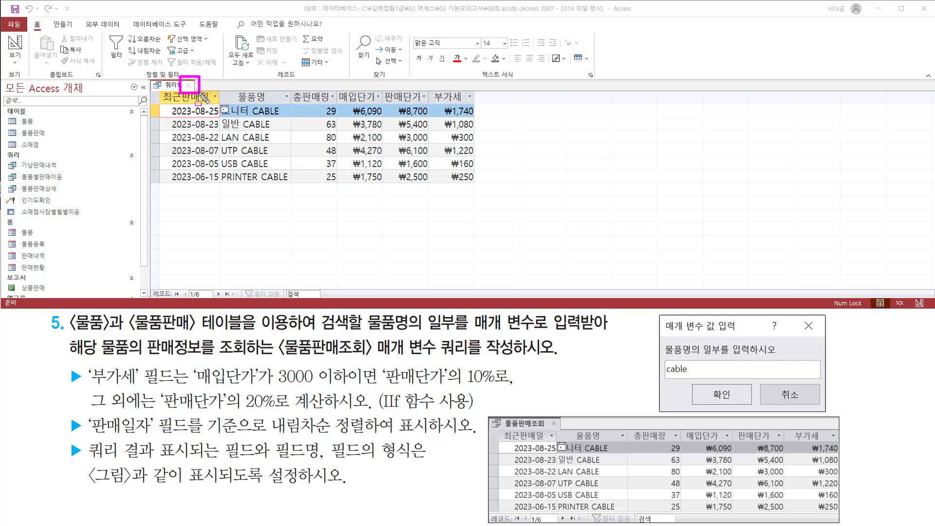
click(190, 84)
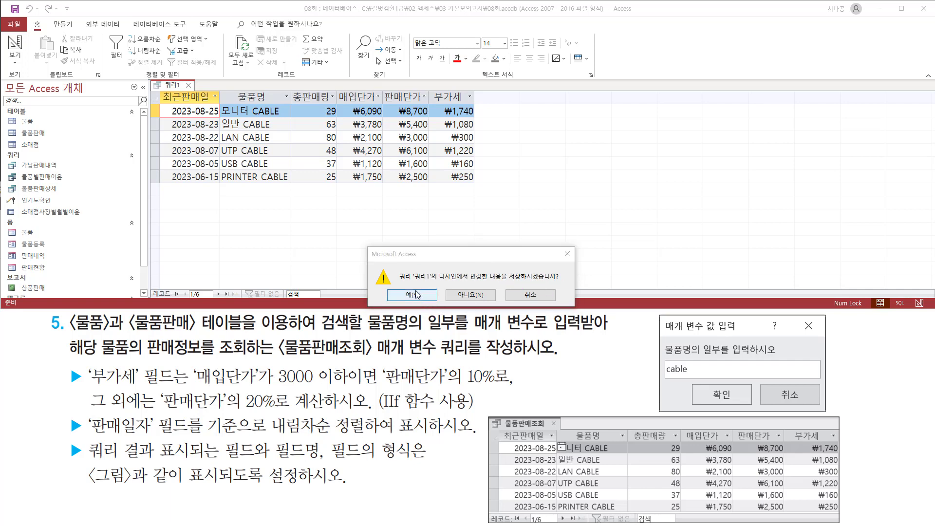
click(414, 295)
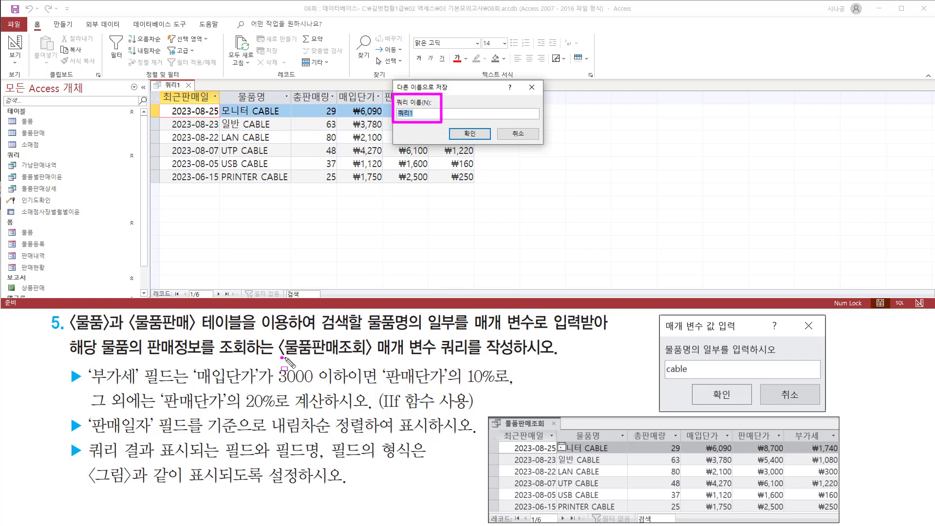
drag(281, 357, 368, 358)
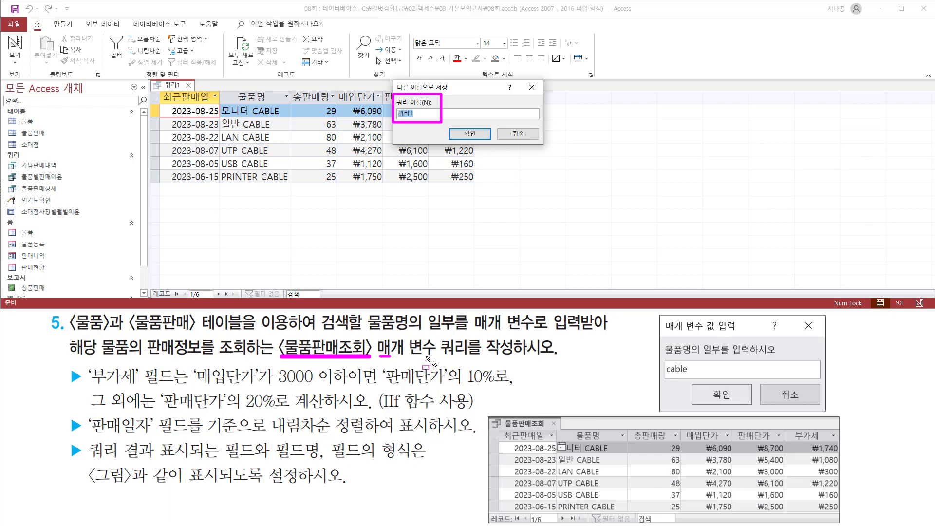
key(Escape)
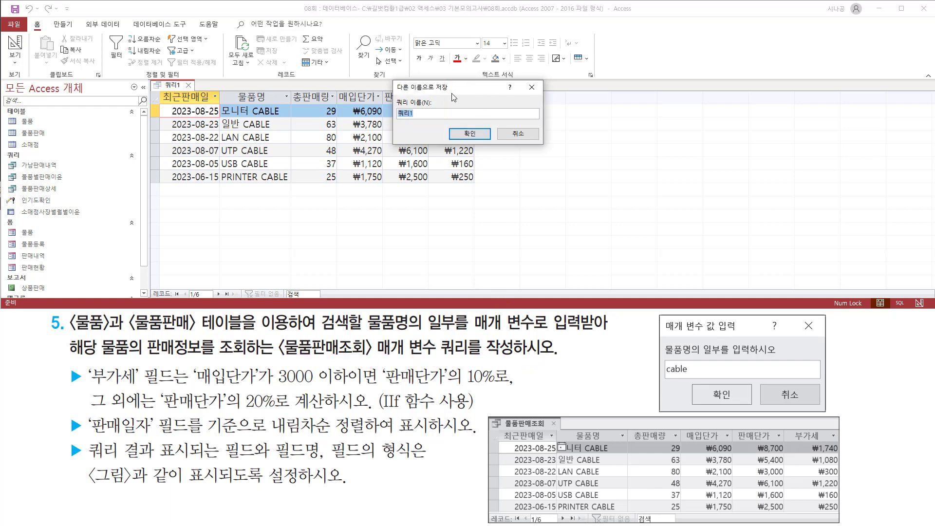
text(a)
text(물품)
text(판매조회)
mouse_move(395, 119)
mouse_down()
mouse_move(436, 121)
mouse_move(439, 107)
mouse_up()
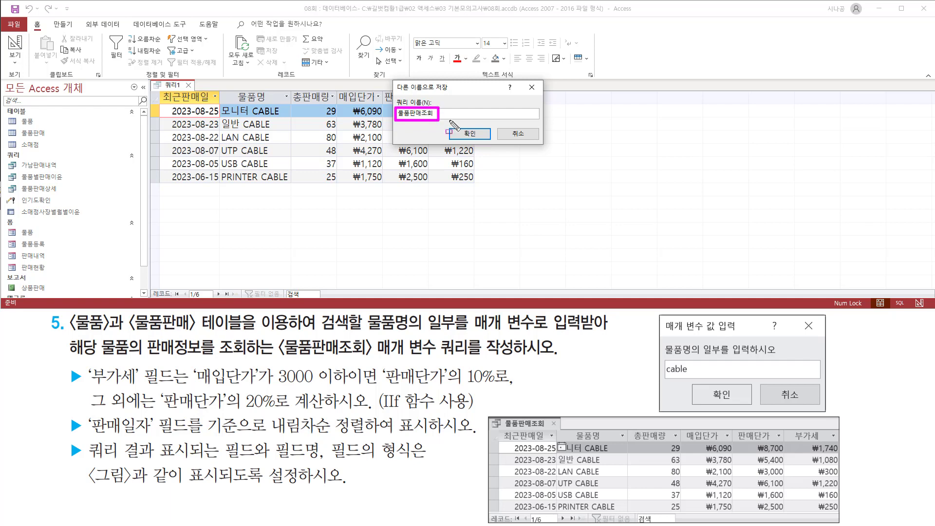
click(467, 133)
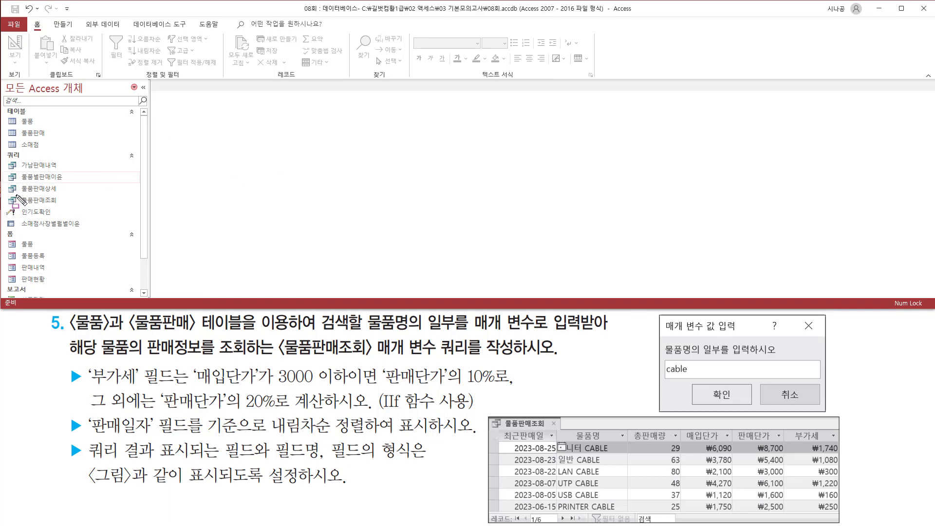
drag(11, 193, 64, 207)
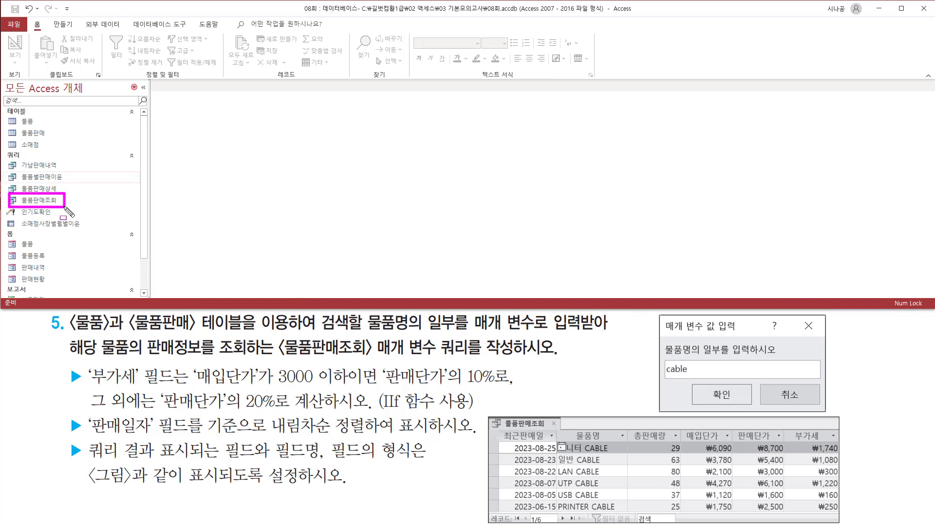
key(Escape)
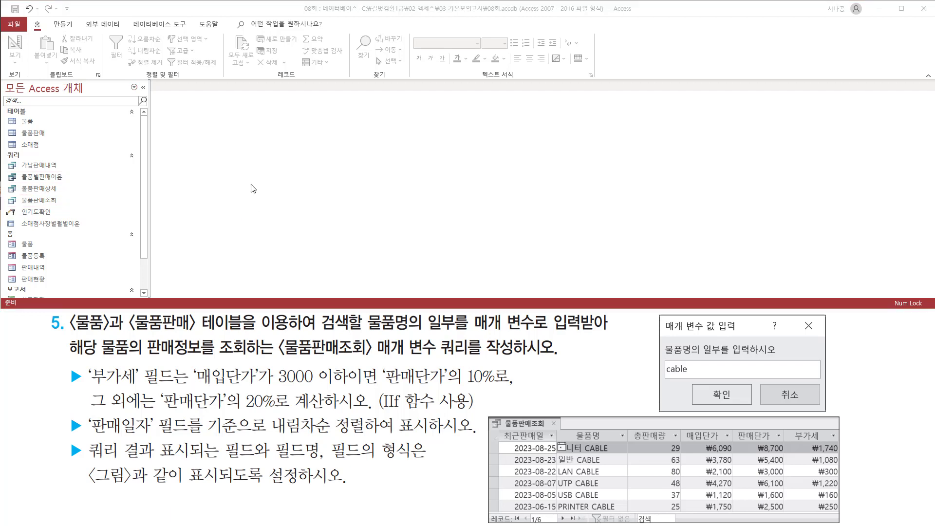
click(249, 173)
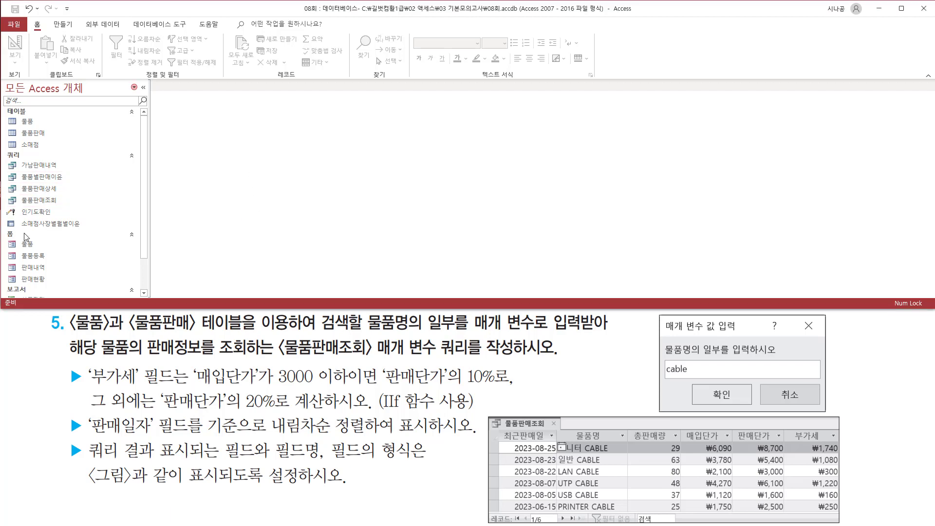